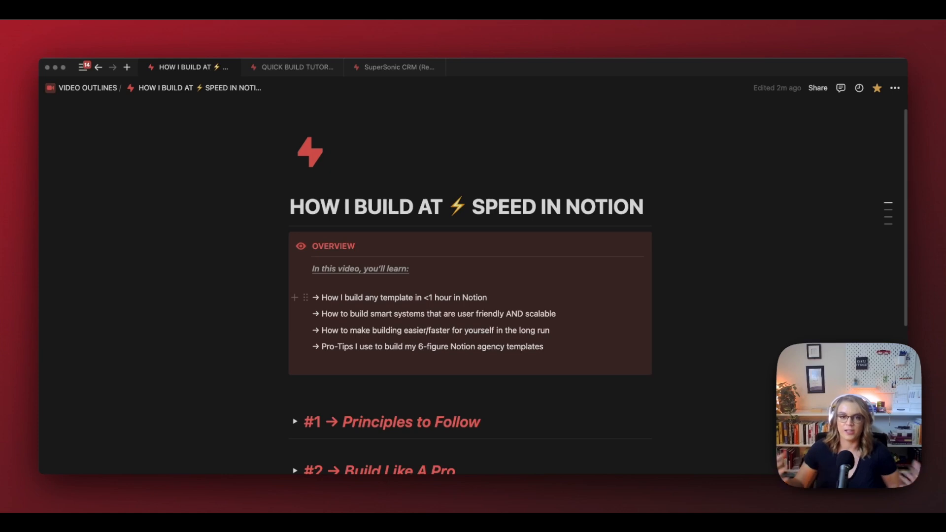
Step: Review the overview of what the video teaches, highlighting the points on easier long-run building and pro-tips
scroll(479, 307, down, 2)
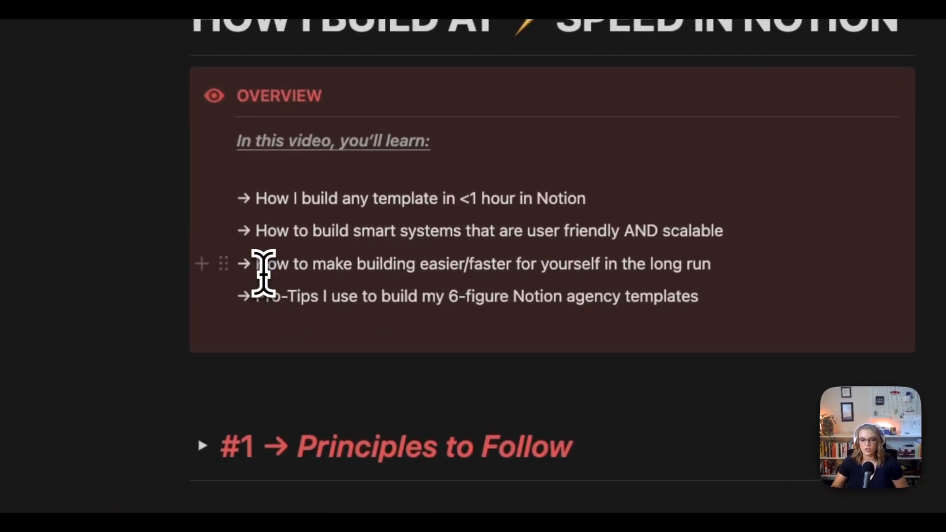
drag(325, 291, 544, 291)
drag(683, 264, 687, 268)
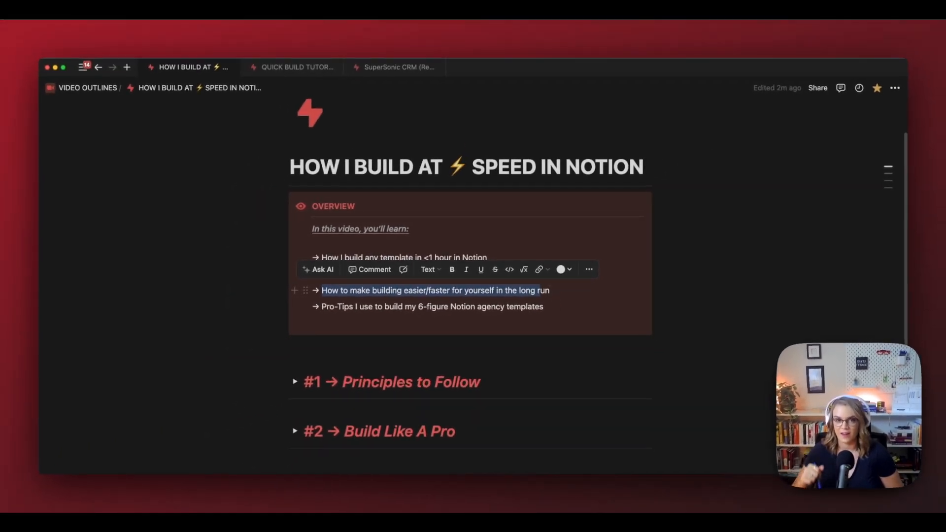
click(551, 290)
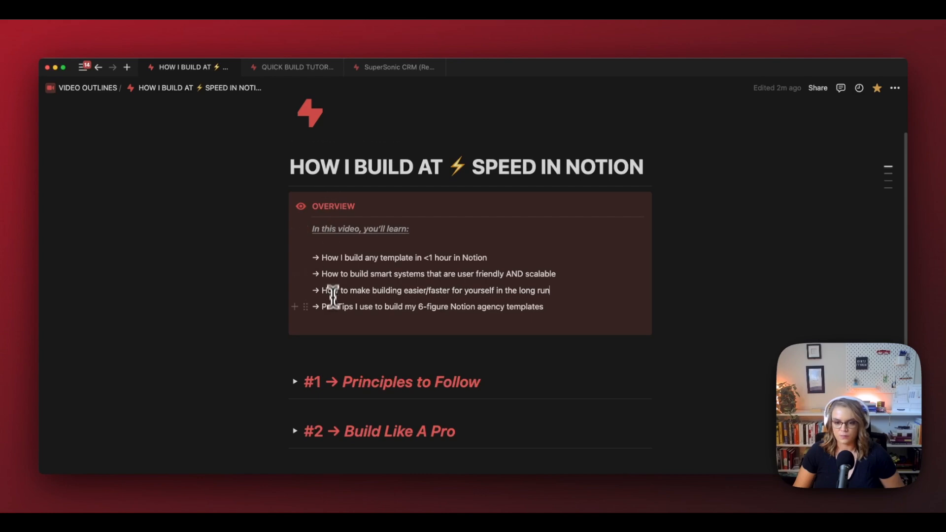
drag(322, 310, 567, 308)
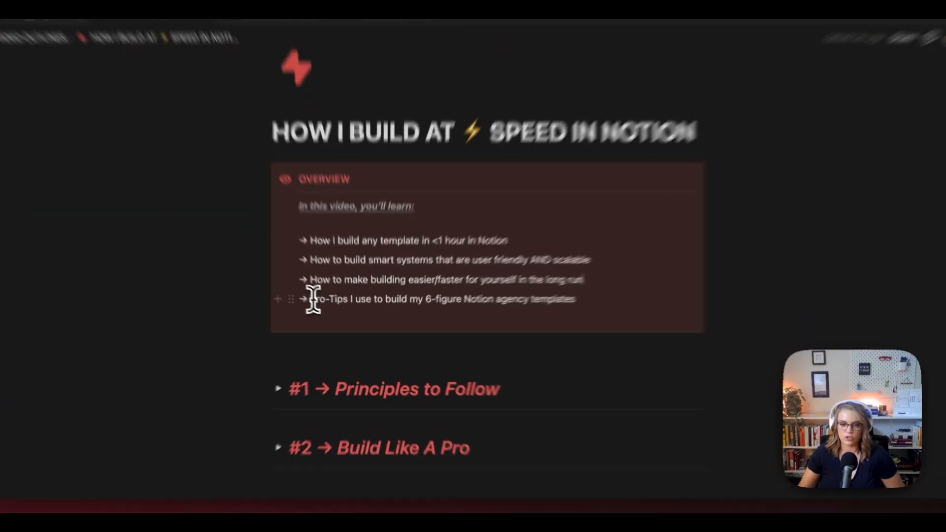
drag(647, 269, 656, 269)
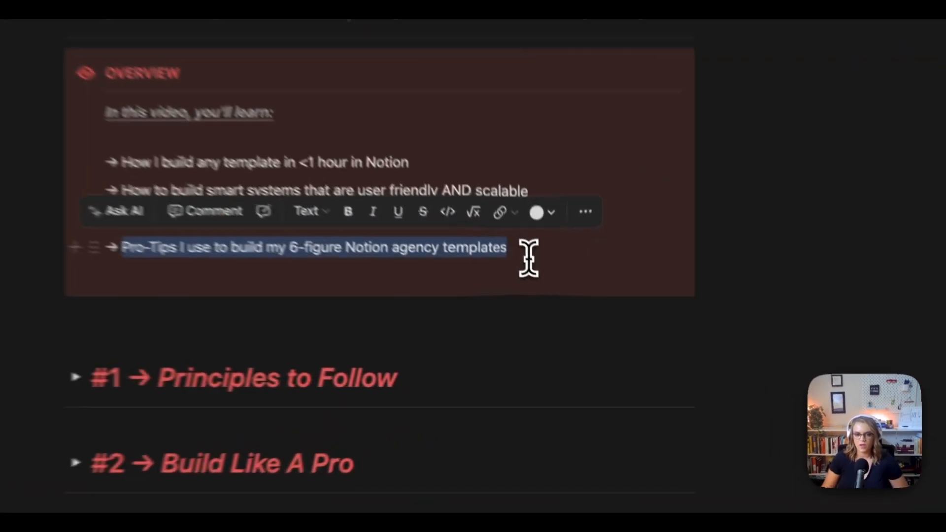
click(557, 314)
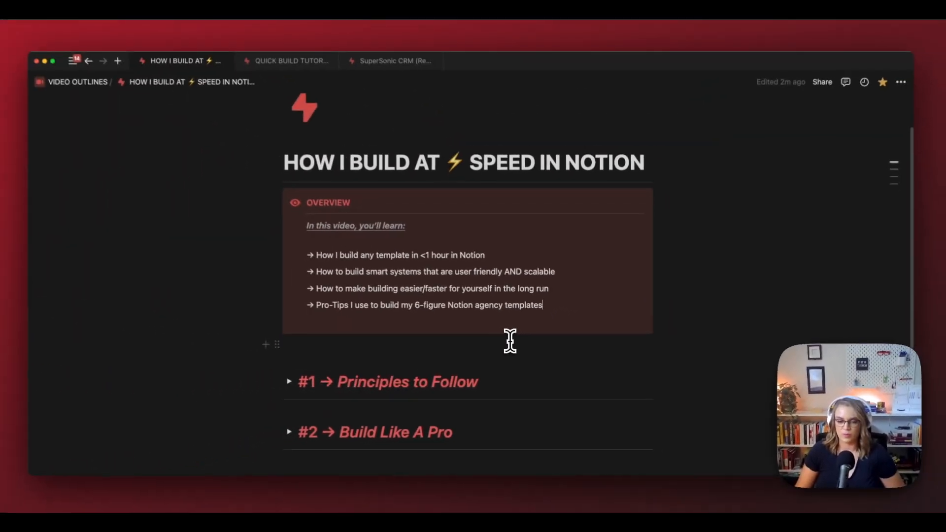
Step: Expand the "#1 Principles to Follow" section and highlight the "Admin page for databases" rule
scroll(510, 342, down, 1)
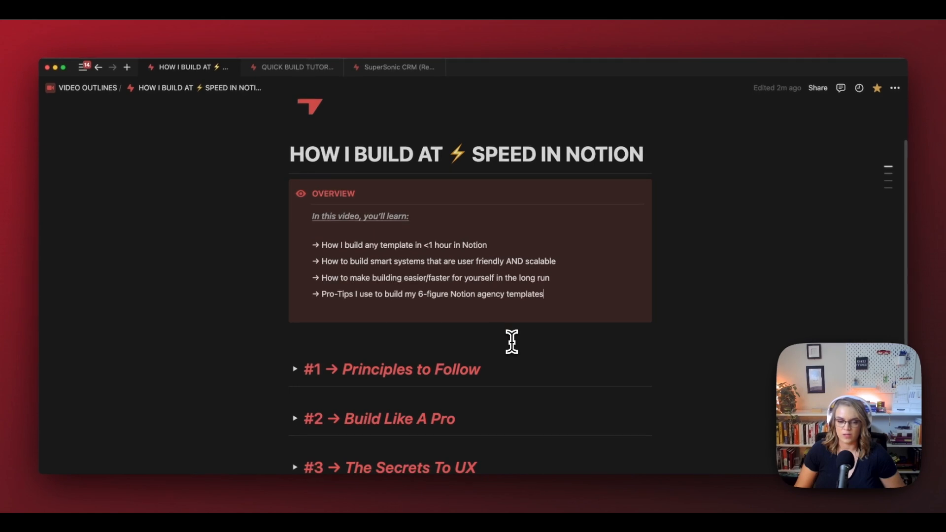
scroll(511, 340, down, 1)
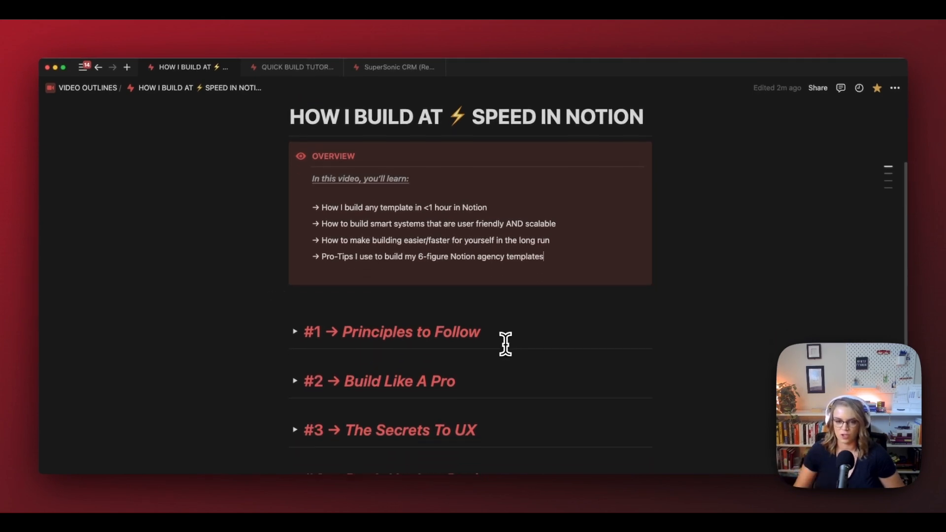
scroll(501, 344, down, 1)
scroll(501, 344, down, 1)
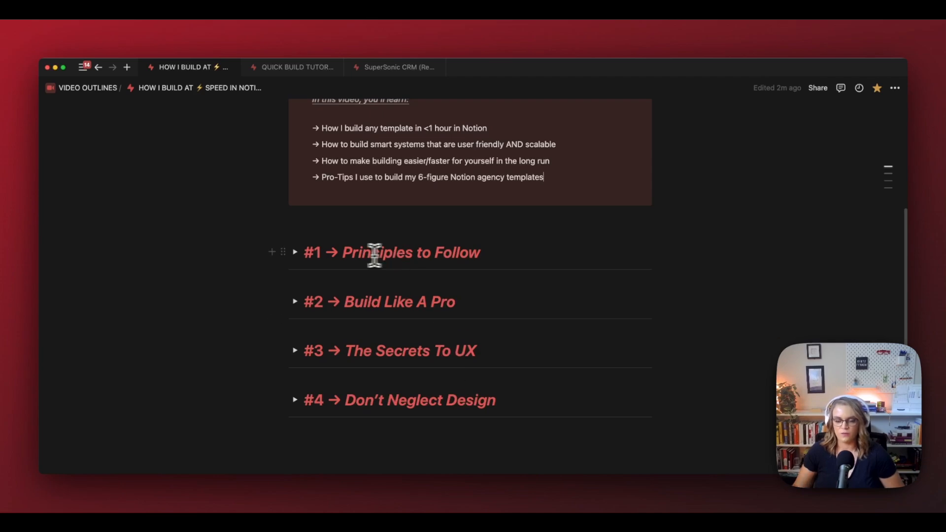
click(295, 252)
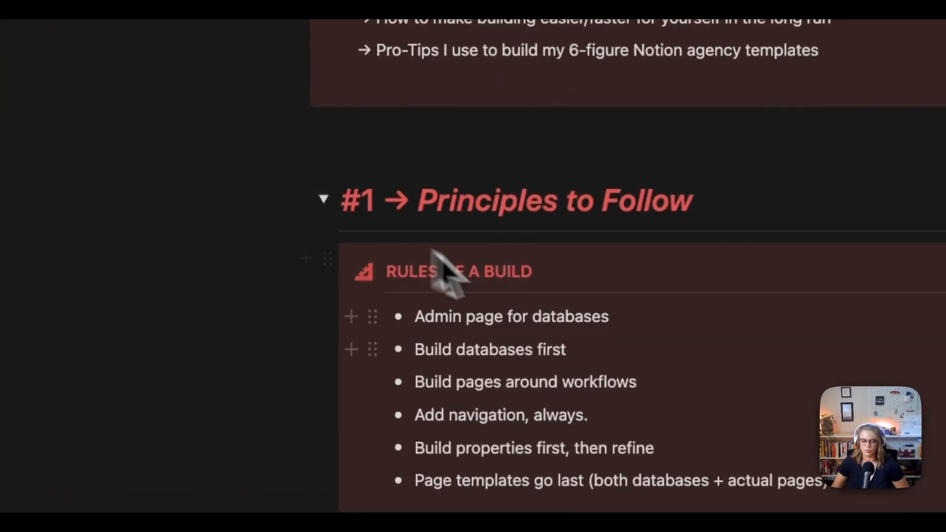
scroll(613, 345, down, 2)
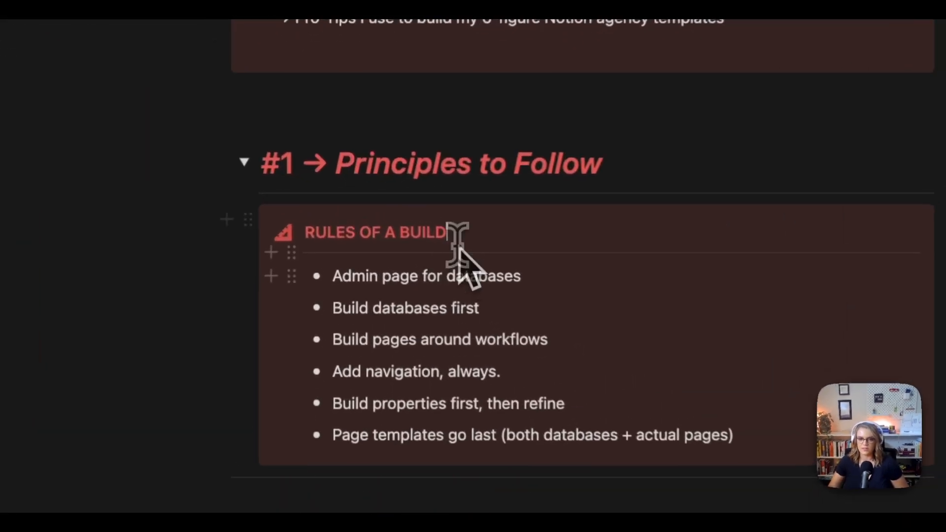
click(400, 213)
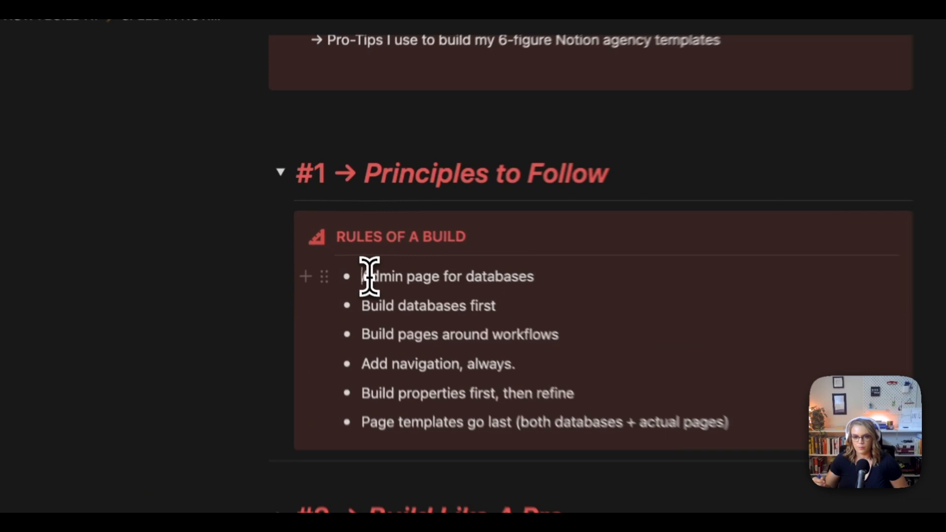
drag(368, 277, 535, 277)
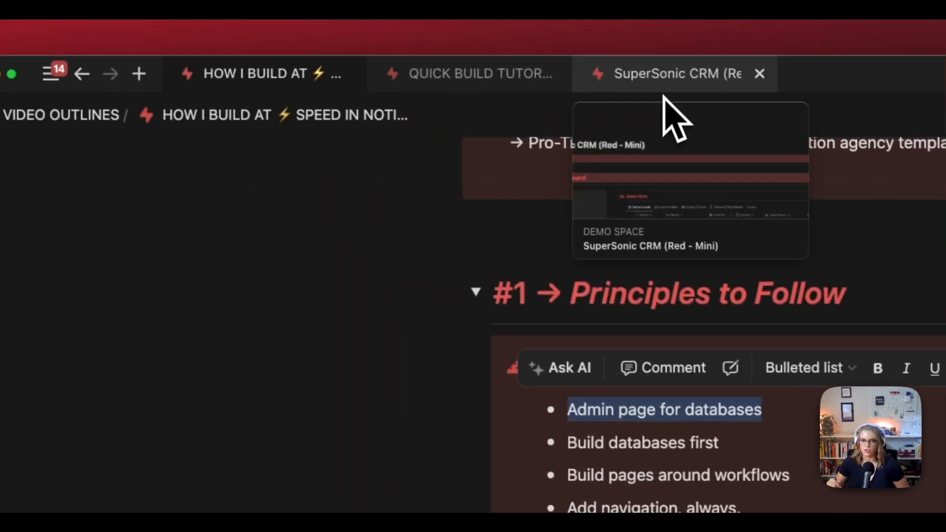
Step: Switch to the SuperSonic CRM (Red - Mini) page and open its Admin page
click(665, 88)
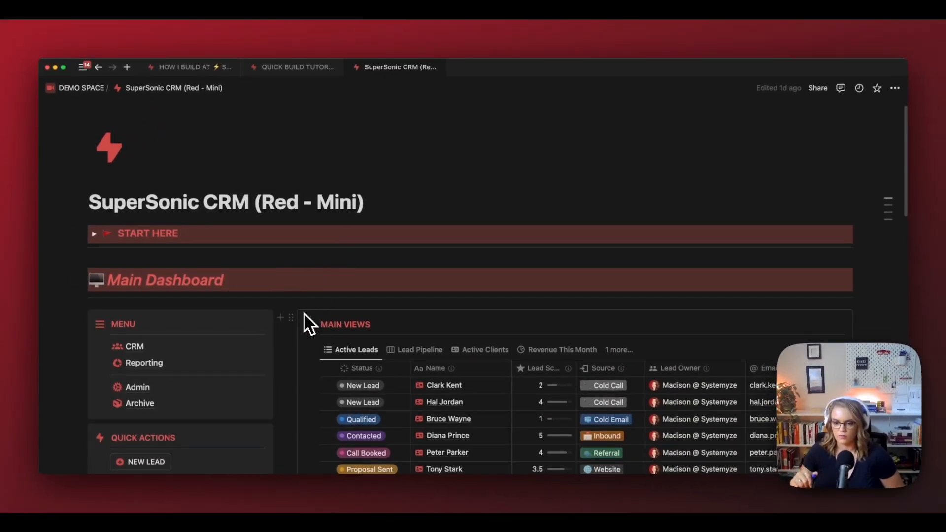
scroll(303, 314, down, 3)
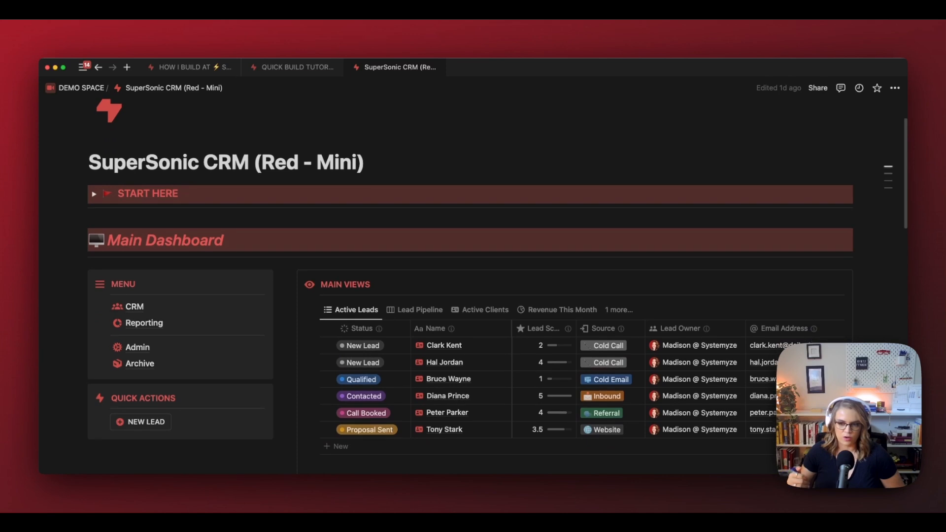
scroll(304, 322, down, 1)
scroll(304, 341, down, 1)
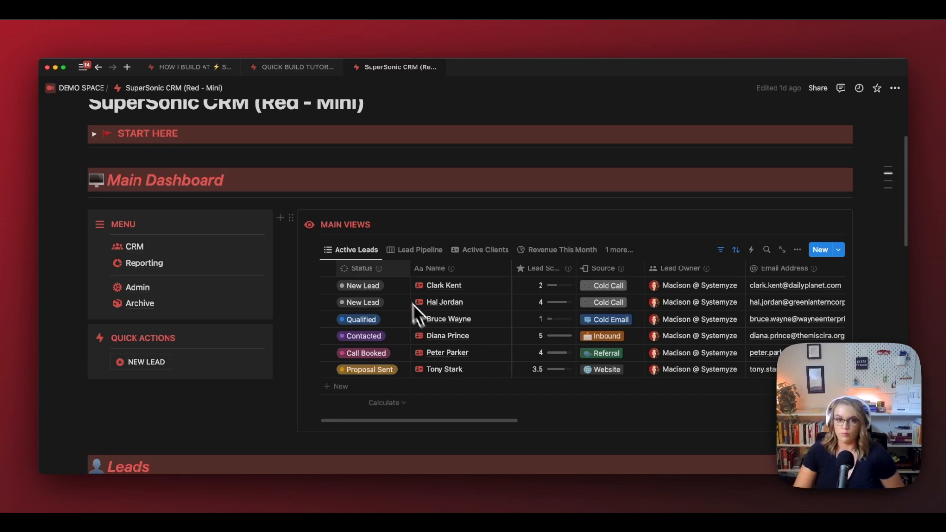
mouse_move(387, 267)
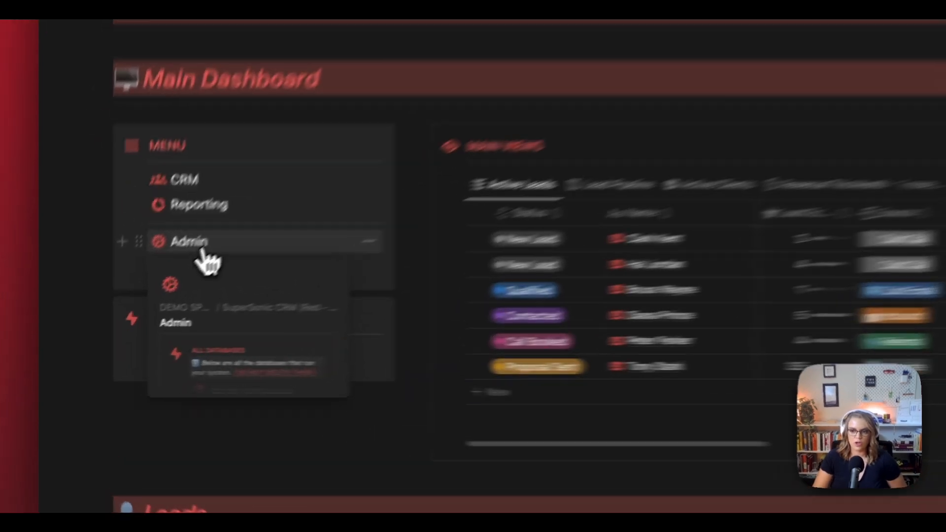
click(145, 291)
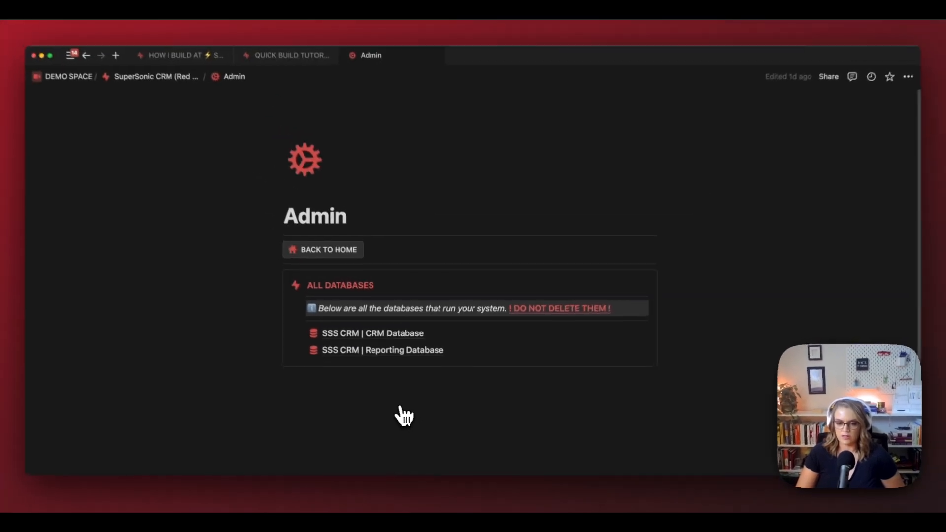
mouse_move(403, 342)
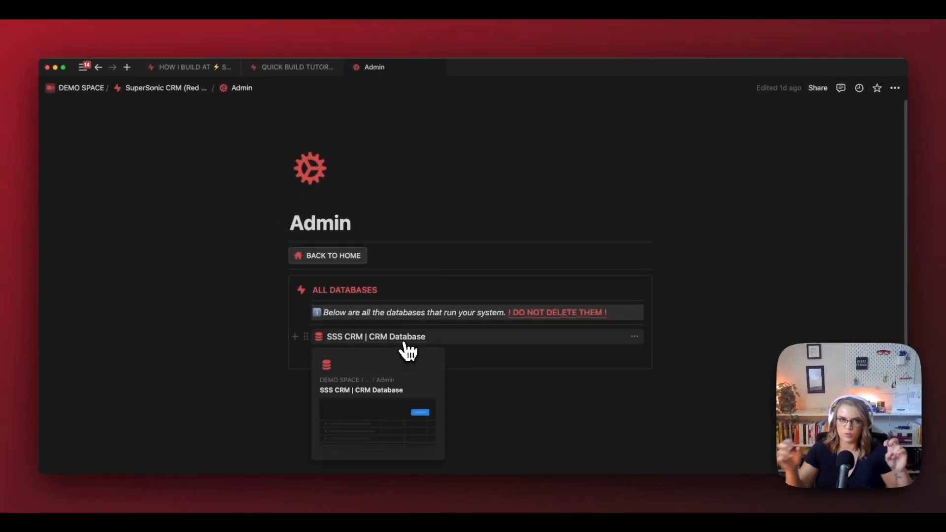
click(375, 387)
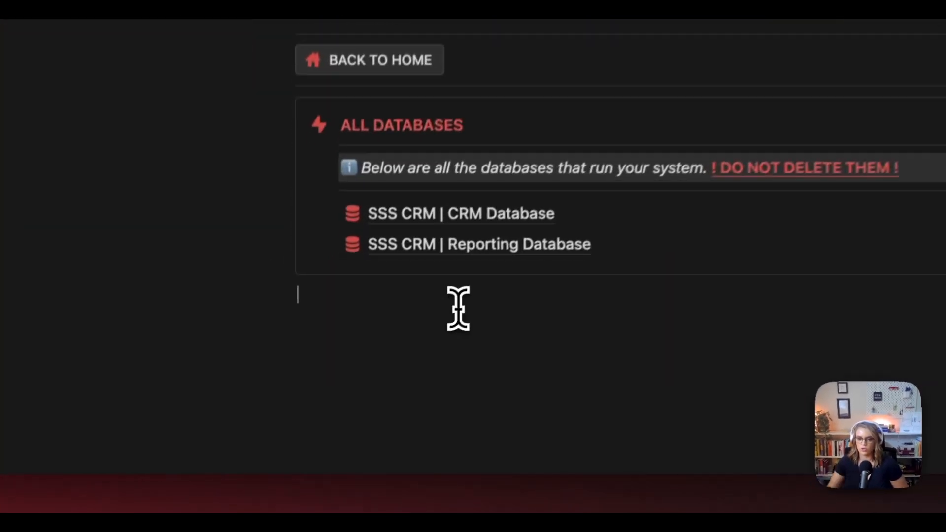
text(/dat)
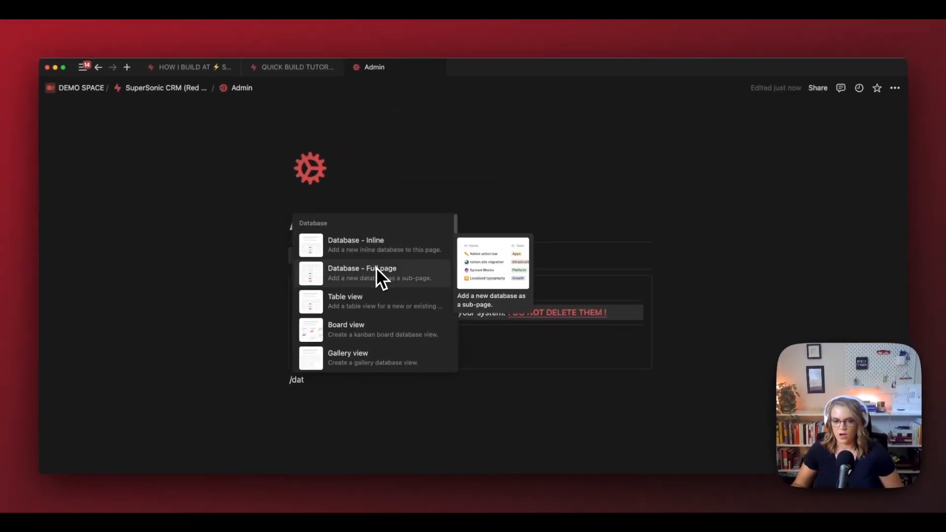
key(Up)
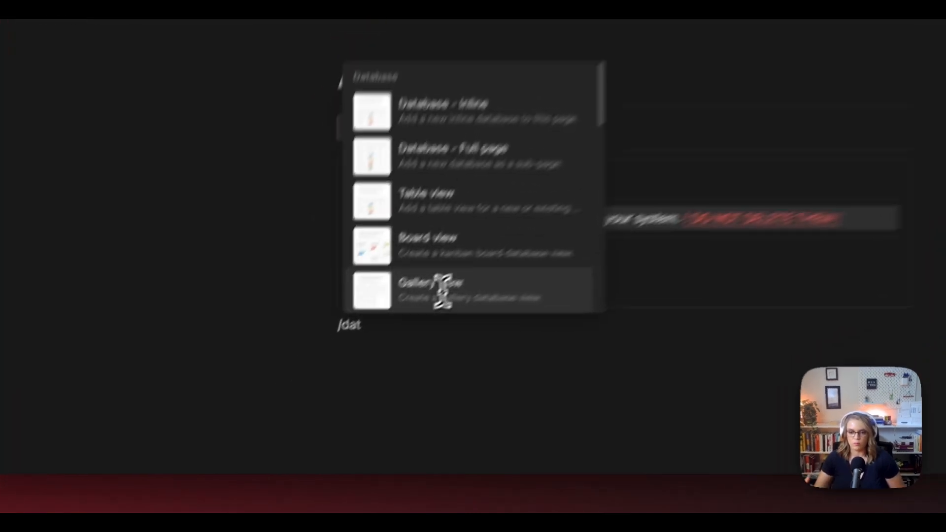
click(344, 394)
click(325, 385)
key(BackSpace)
key(BackSpace)
key(BackSpace)
key(BackSpace)
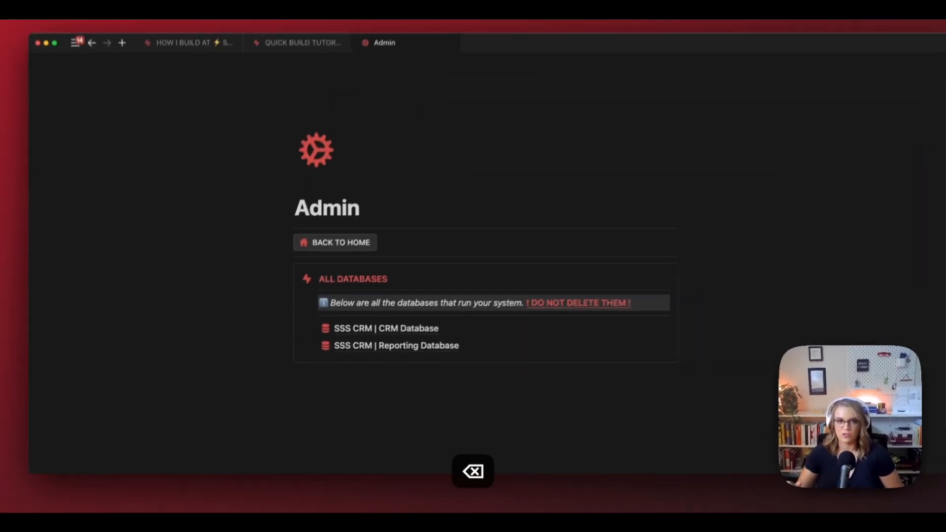
Step: Insert a new full-page database below the All Databases block and title it "Name It"
mouse_move(375, 340)
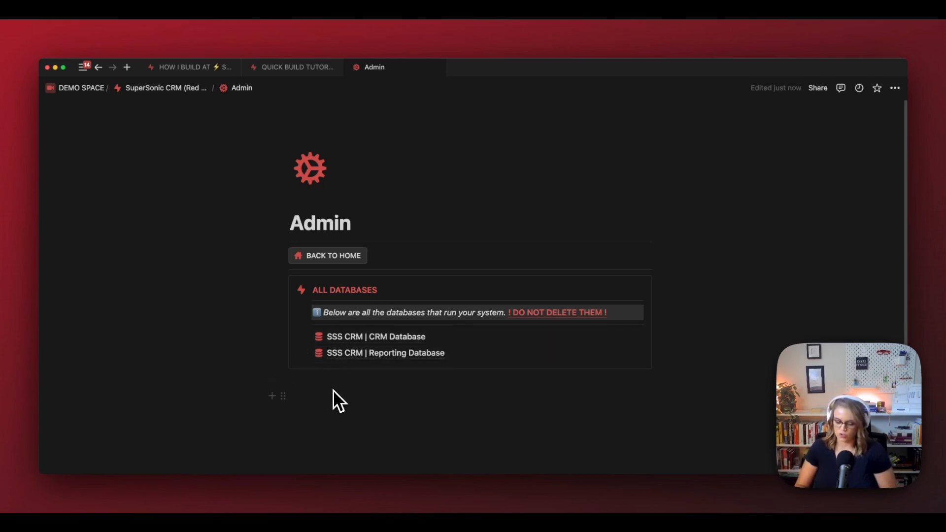
text(/data)
key(Down)
key(Return)
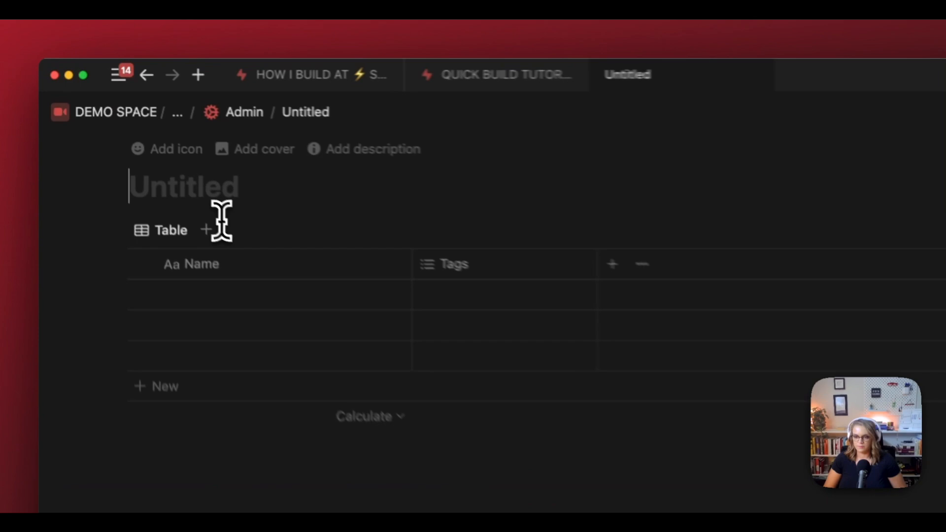
text(Nam e I)
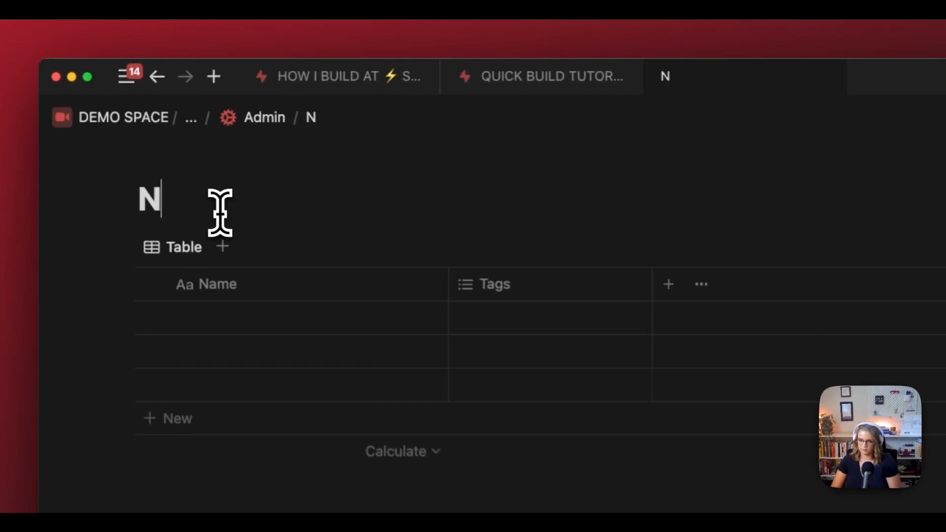
key(BackSpace)
key(BackSpace)
key(BackSpace)
key(BackSpace)
text(e It)
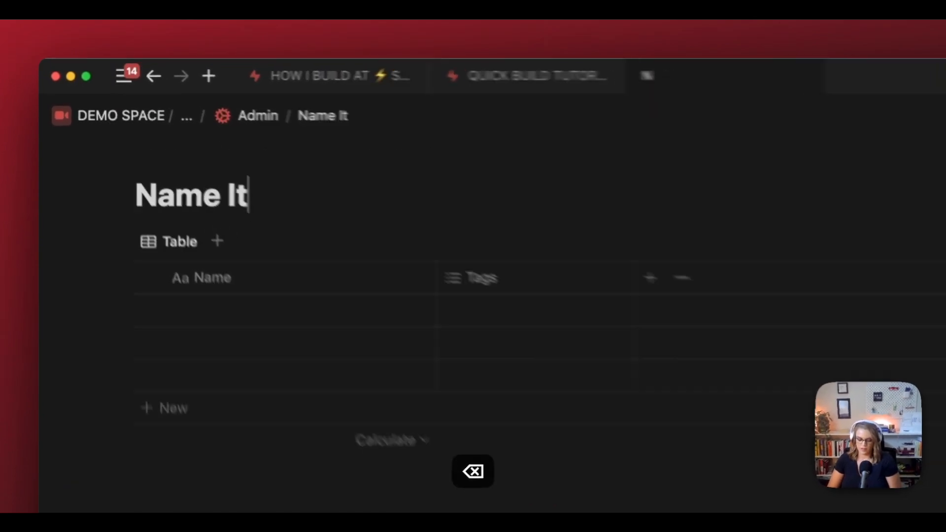
Step: Return to the Admin page and duplicate the "Name It" database four times
key(super+bracketleft)
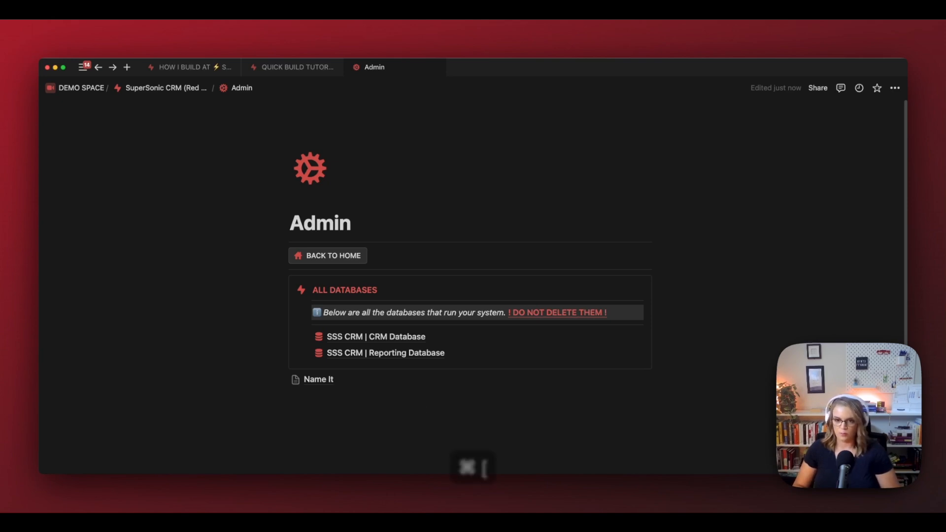
key(super+bracketleft)
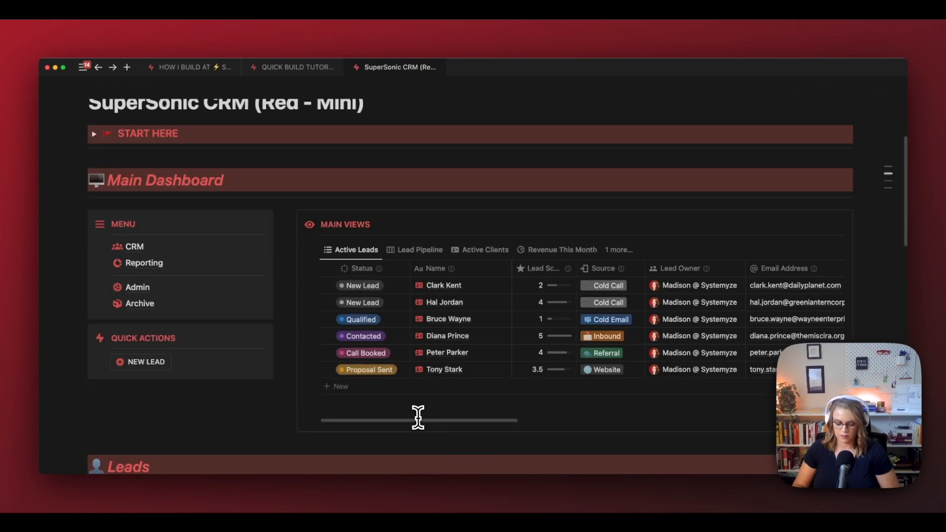
key(super+bracketright)
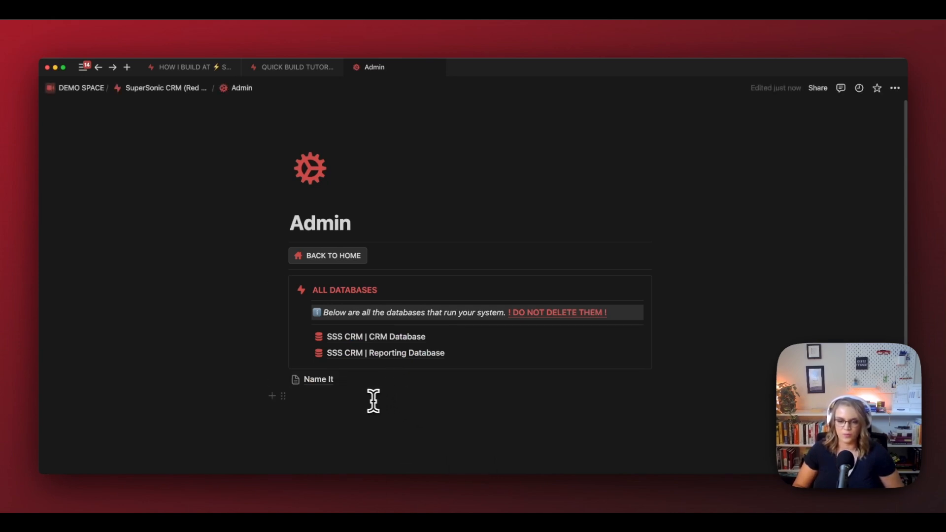
mouse_move(324, 383)
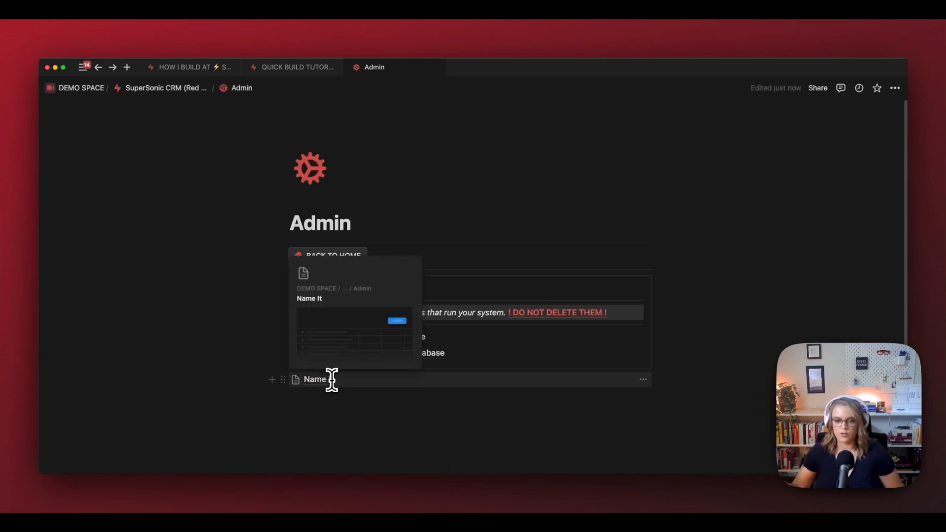
click(283, 380)
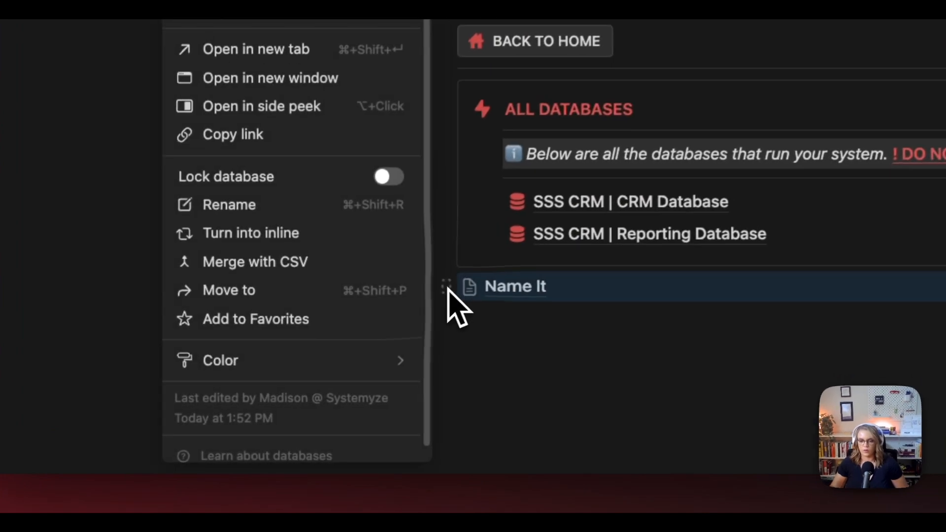
click(447, 286)
key(super+d)
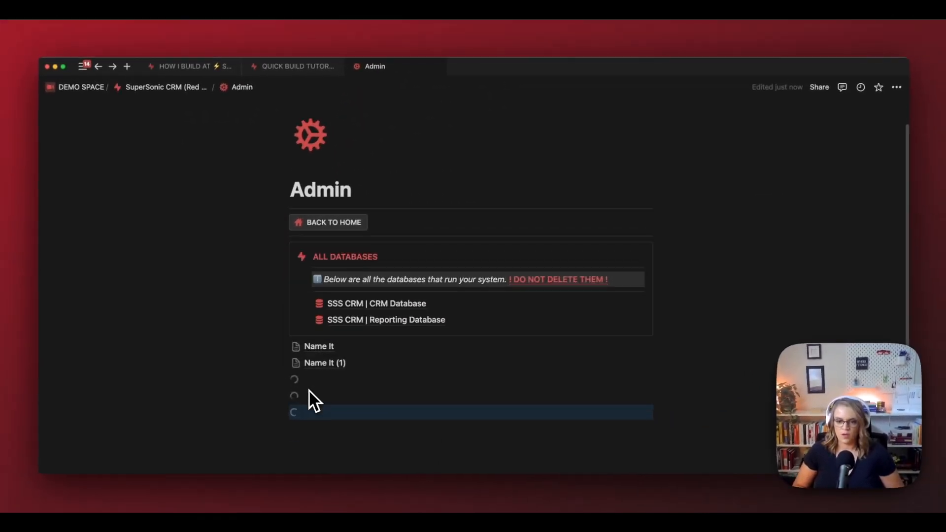
Step: Rename the duplicated "Name It (1)" database on the Admin page to "Rename It"
right_click(326, 367)
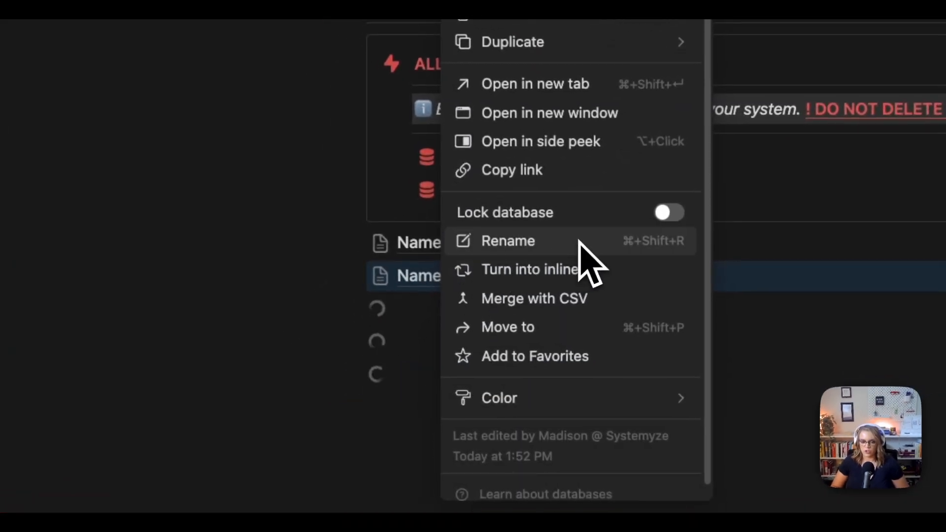
key(Escape)
key(super+shift+r)
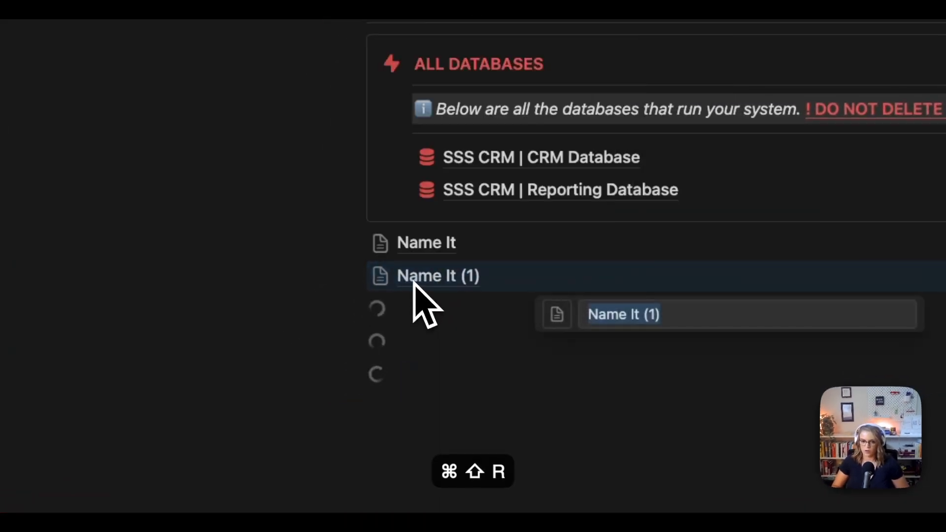
text(Rename It)
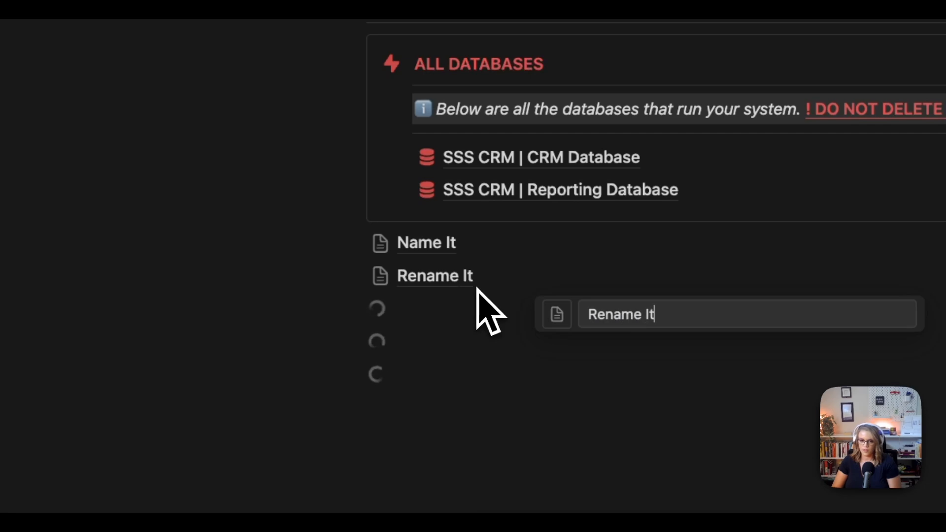
key(Return)
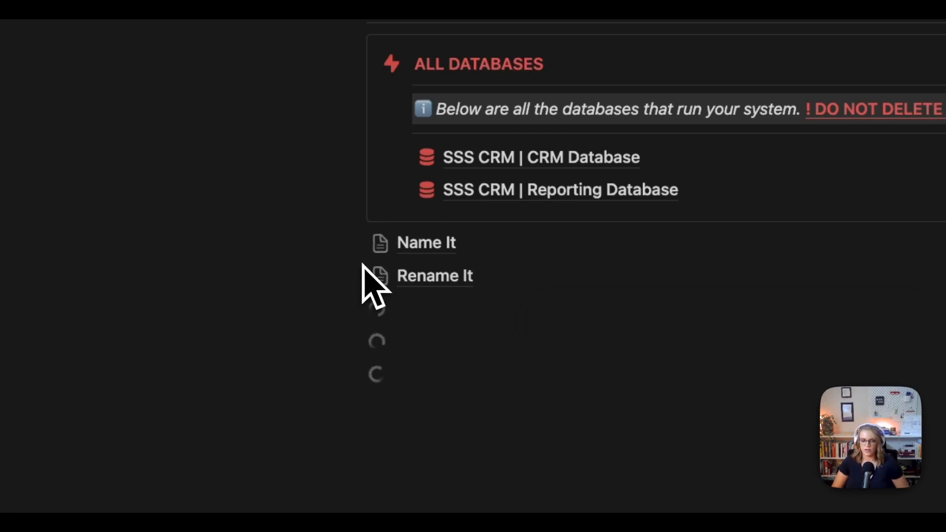
Step: Delete the "Name It" database and its four duplicates below the All Databases block
mouse_move(526, 294)
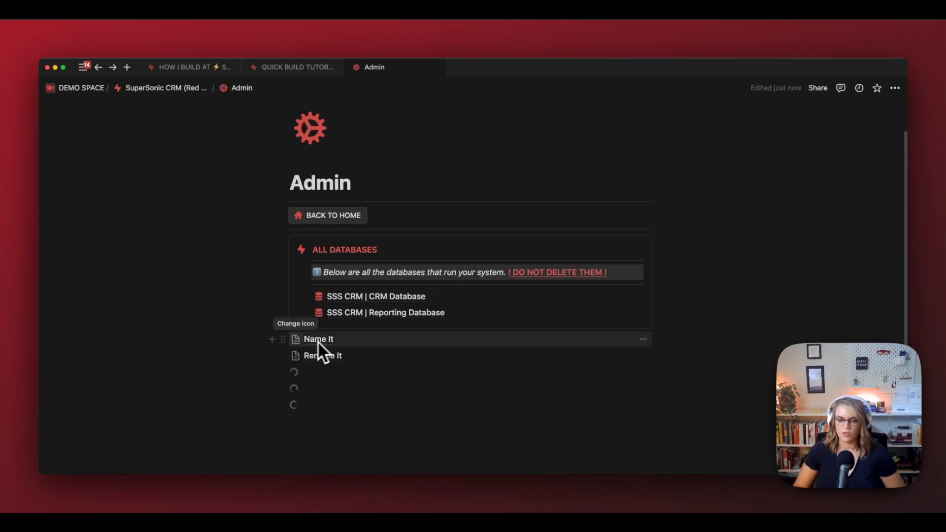
click(283, 339)
key(Escape)
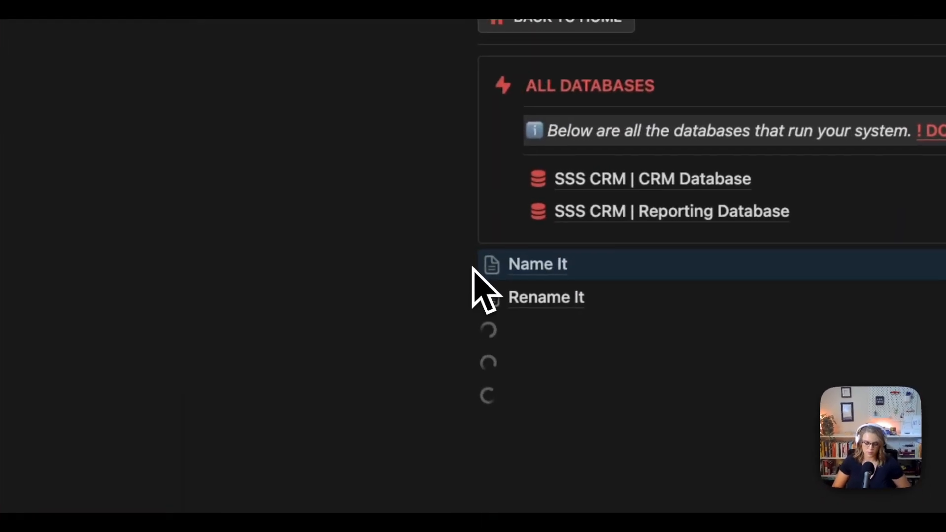
key(shift+Down)
key(shift+Down)
key(shift+Down)
key(shift+Down)
key(BackSpace)
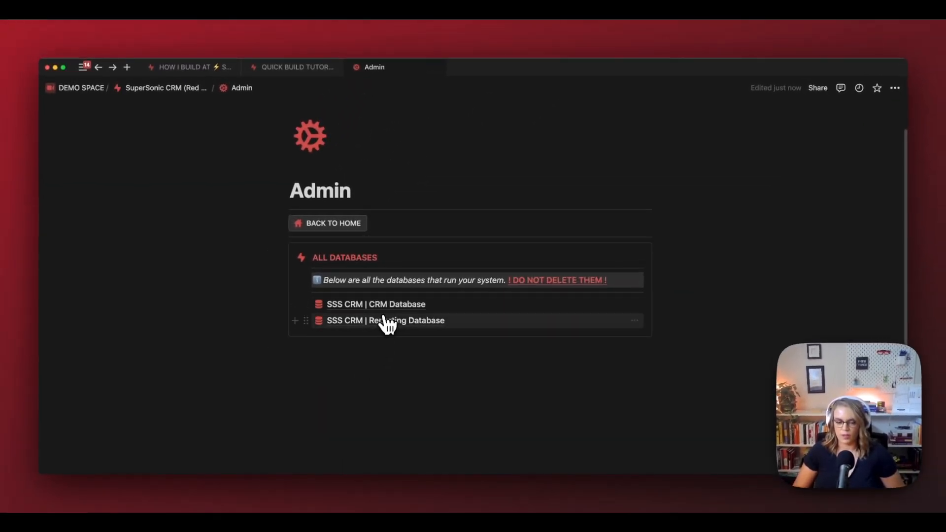
Step: Open the SSS CRM | CRM Database and highlight the "Build databases first" rule on the video outline page
mouse_move(382, 326)
mouse_move(391, 310)
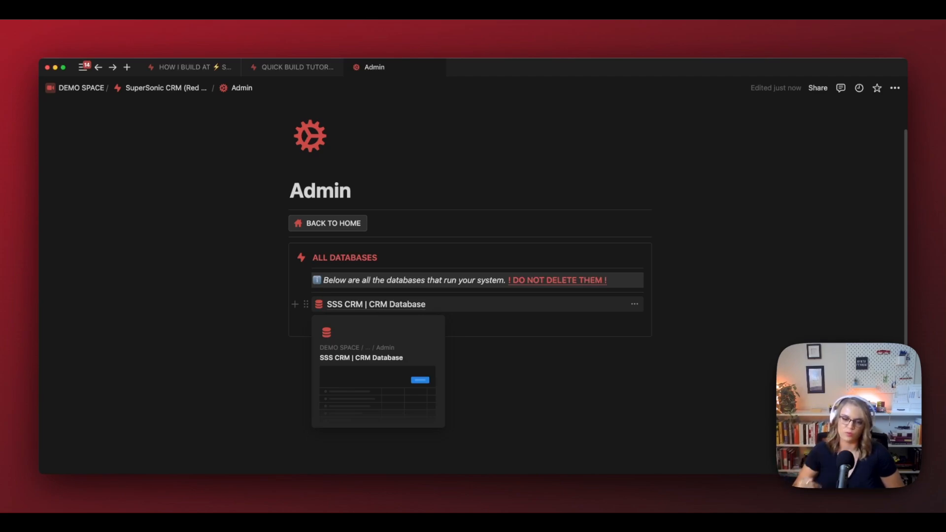
click(376, 304)
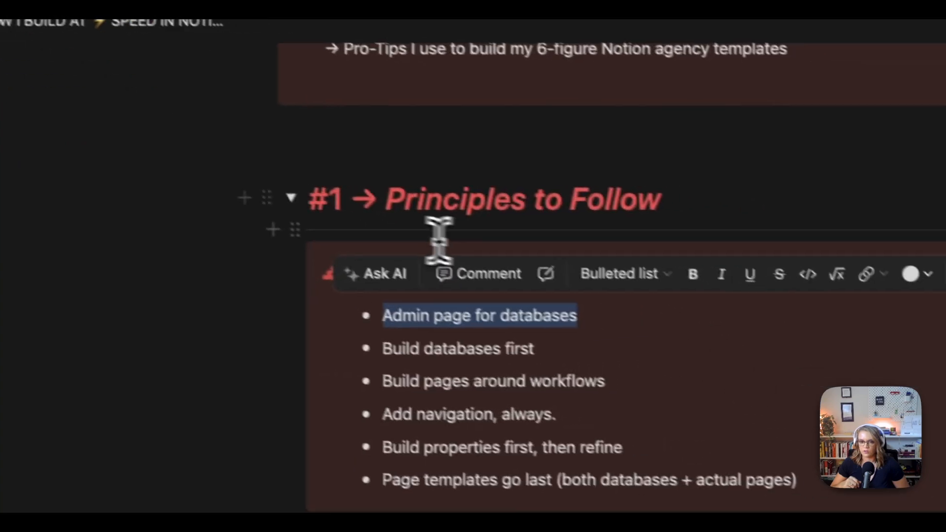
double_click(391, 309)
drag(391, 310, 602, 310)
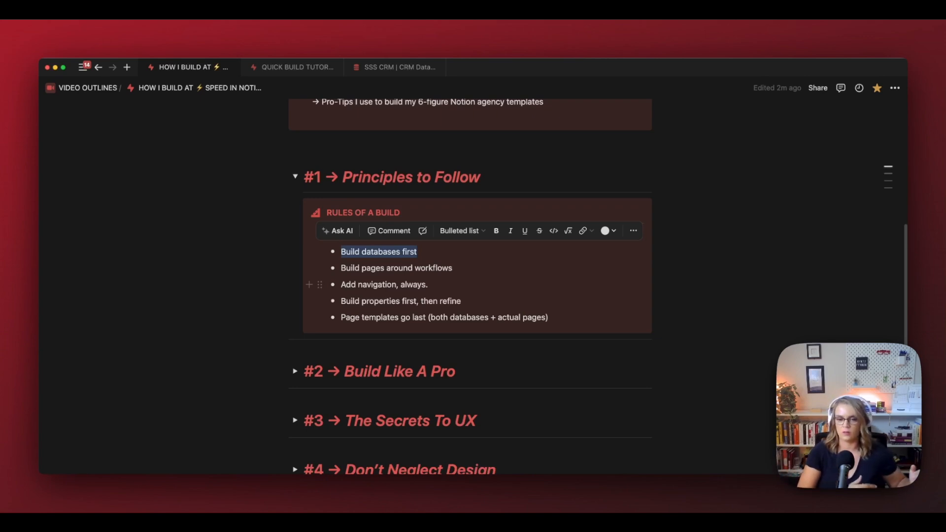
Step: Return from the CRM Database through its parent Admin page to the SuperSonic CRM (Red - Mini) home page
click(394, 67)
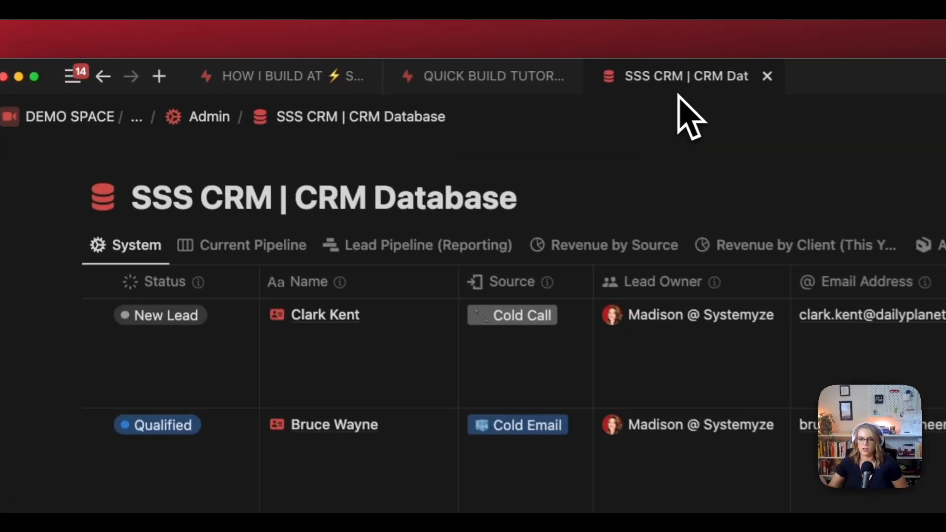
click(217, 116)
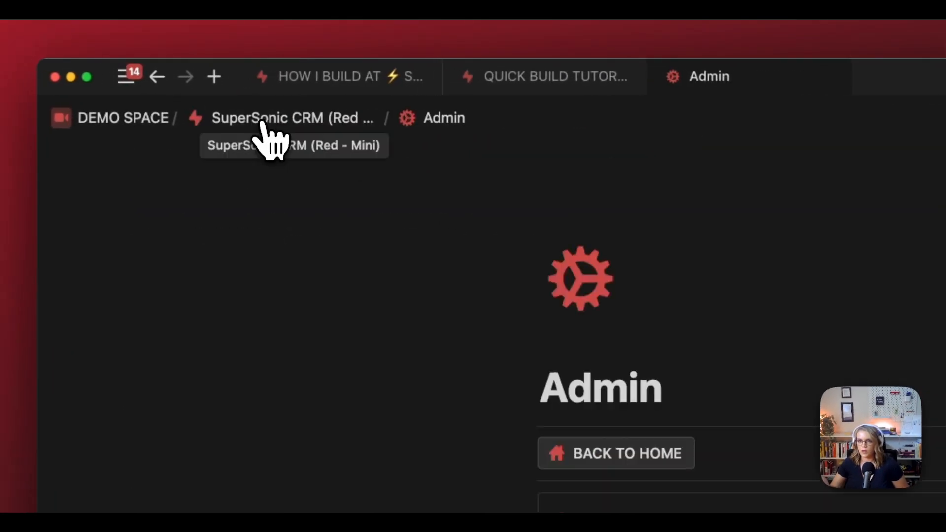
click(261, 122)
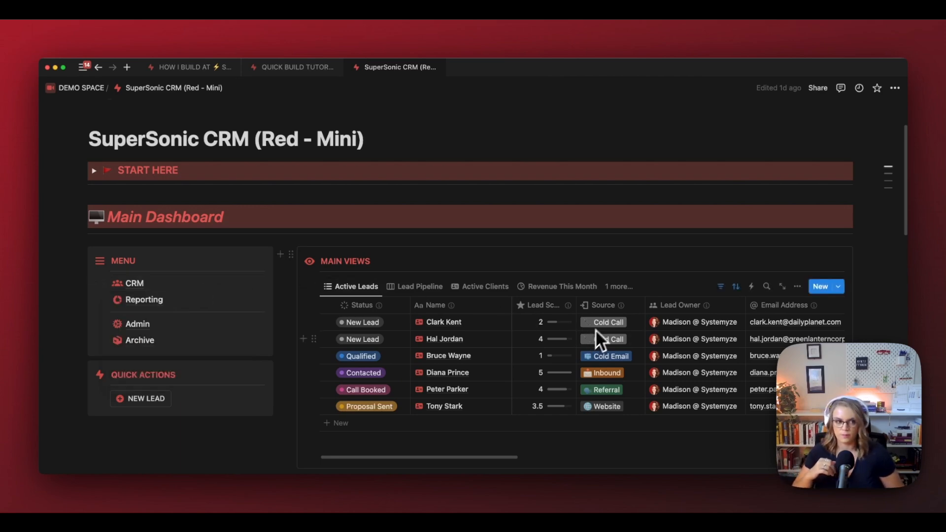
Step: Jump to the Leads section of the CRM home page and review it down through Deals & Stats
mouse_move(872, 190)
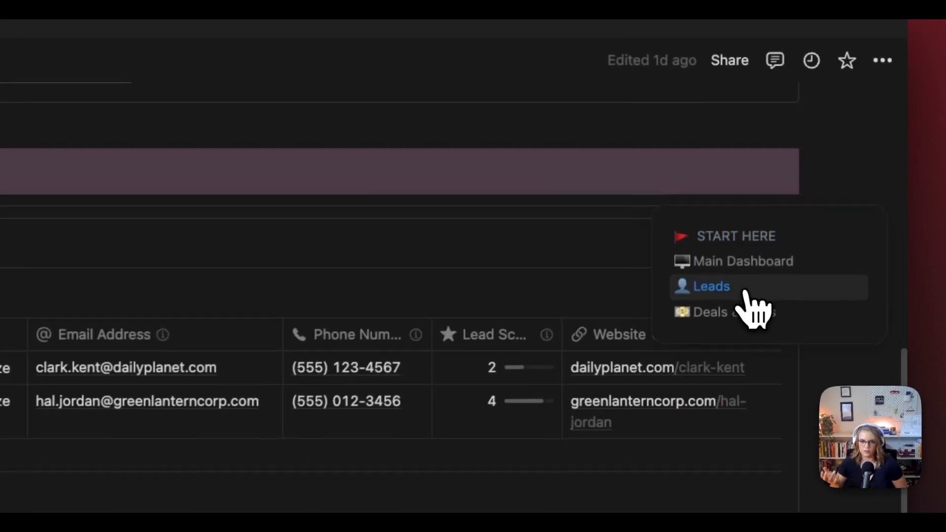
click(771, 274)
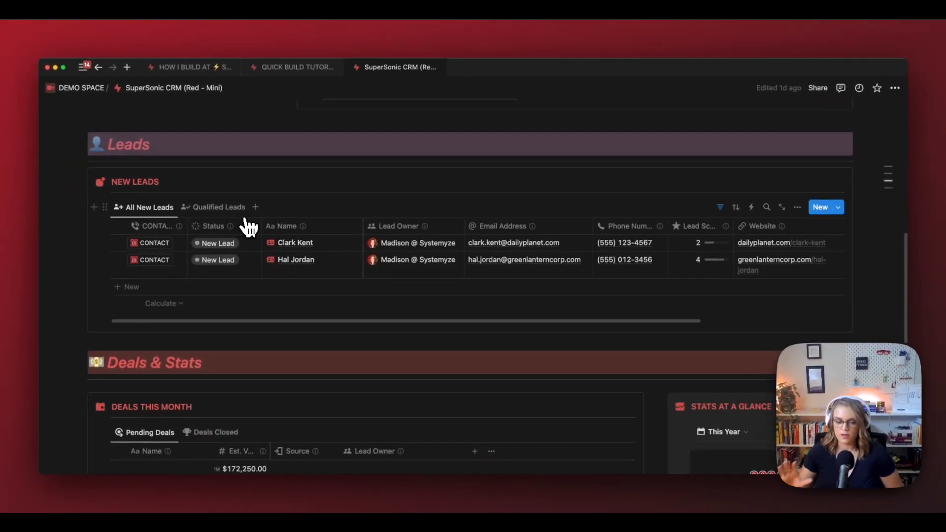
scroll(422, 291, down, 5)
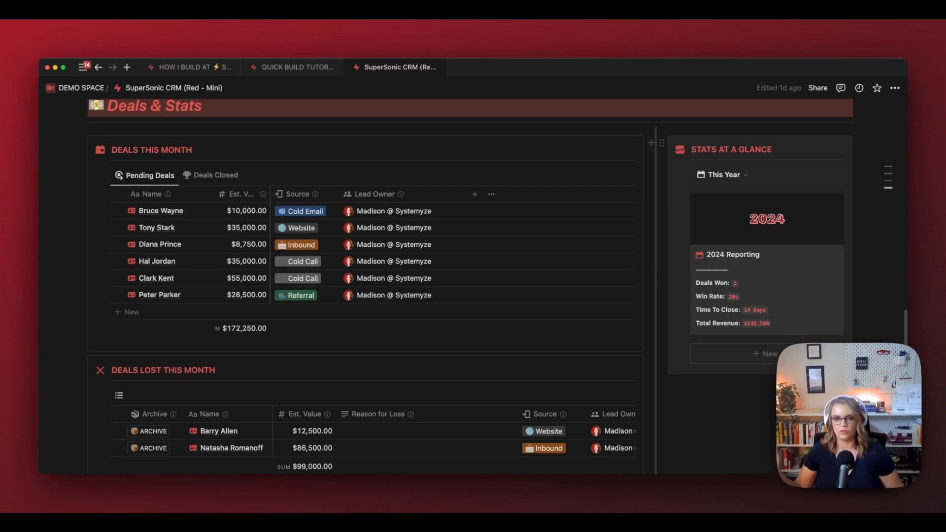
Step: Return to the video outline page and highlight the rules "Build pages around workflows" and "Add navigation, always."
click(315, 68)
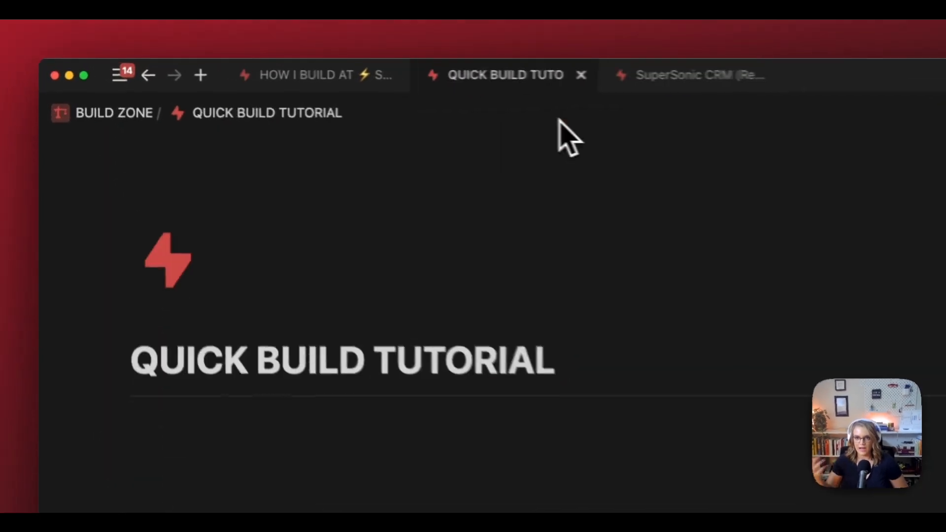
click(222, 69)
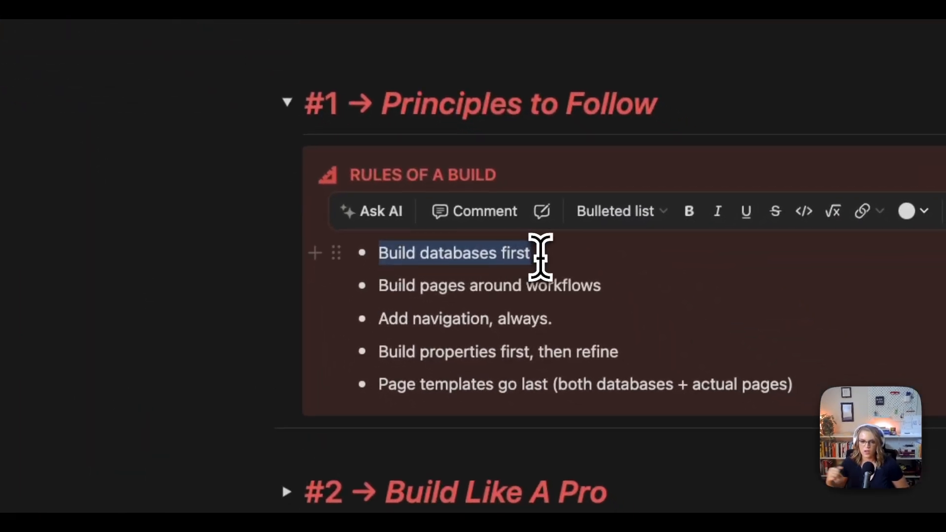
drag(380, 286, 638, 302)
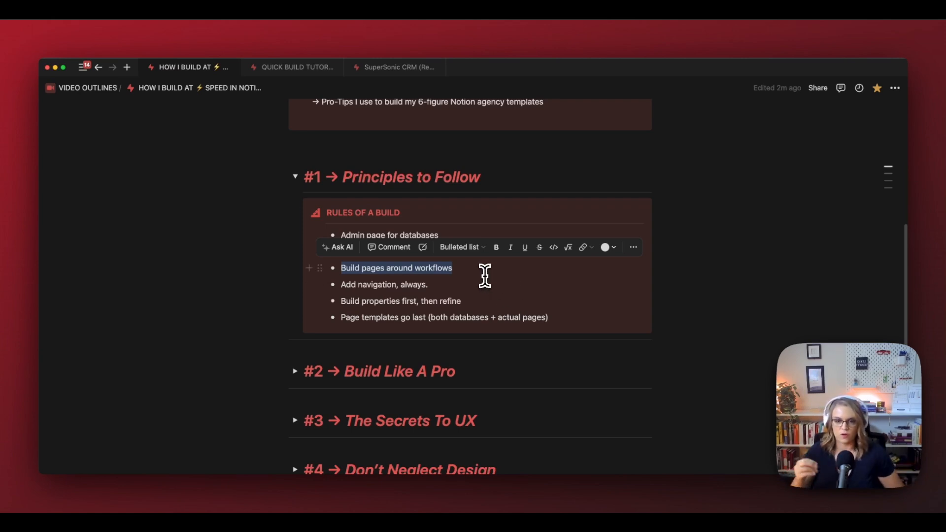
drag(342, 284, 414, 286)
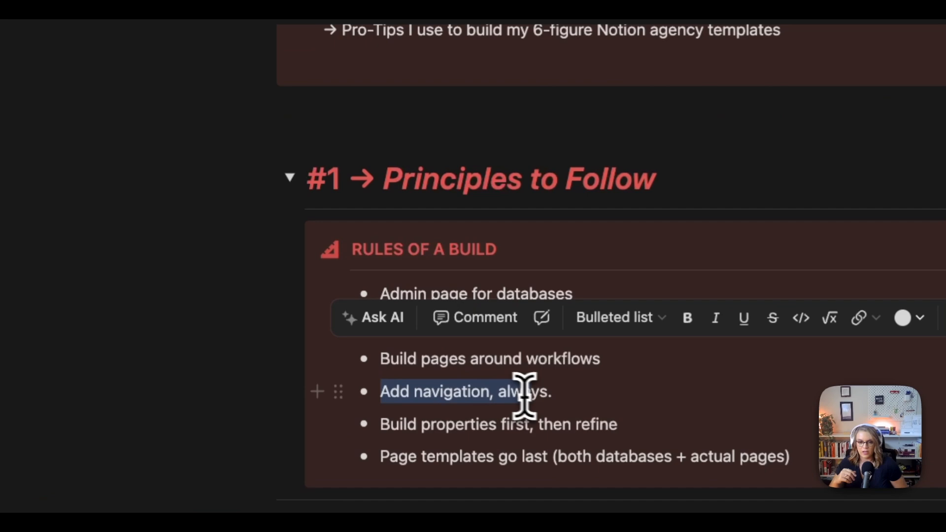
drag(524, 394, 561, 397)
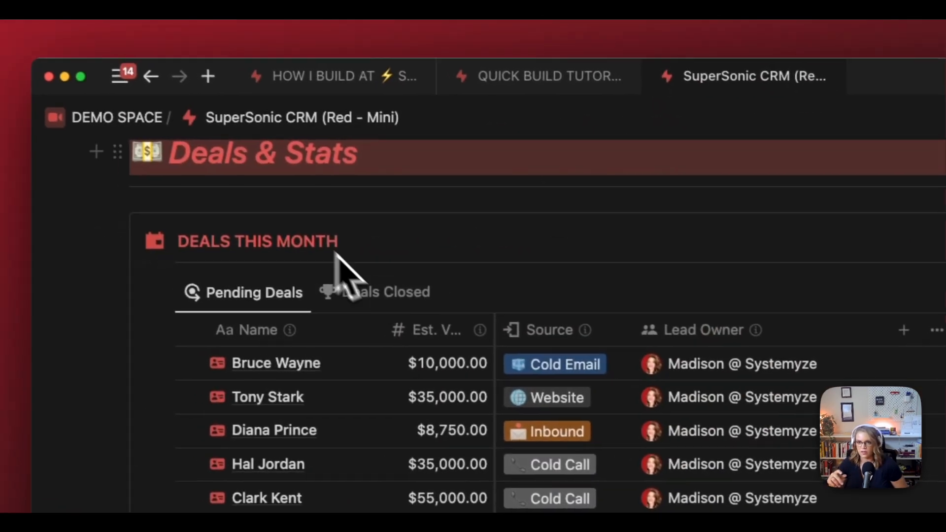
Step: Highlight the Main Dashboard heading on the CRM home page and use the page outline to visit Leads and Deals & Stats
scroll(337, 255, up, 15)
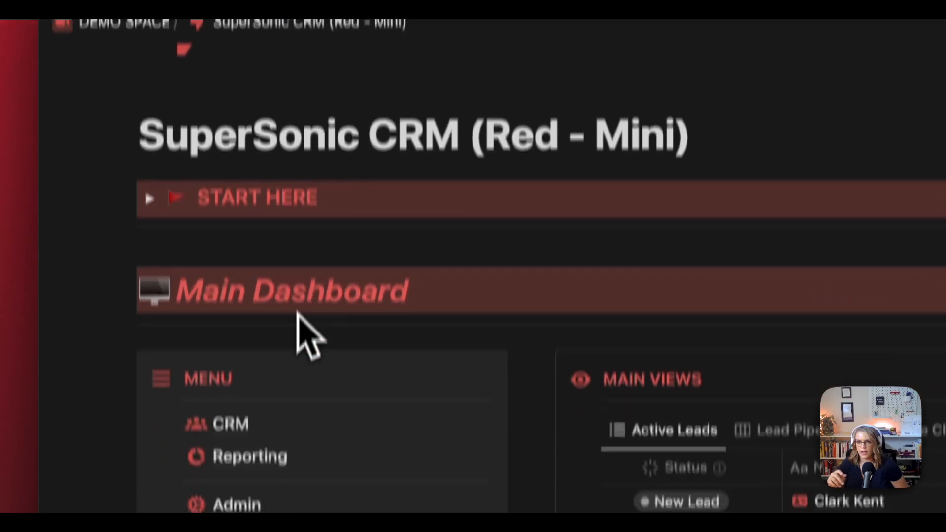
drag(221, 291, 586, 289)
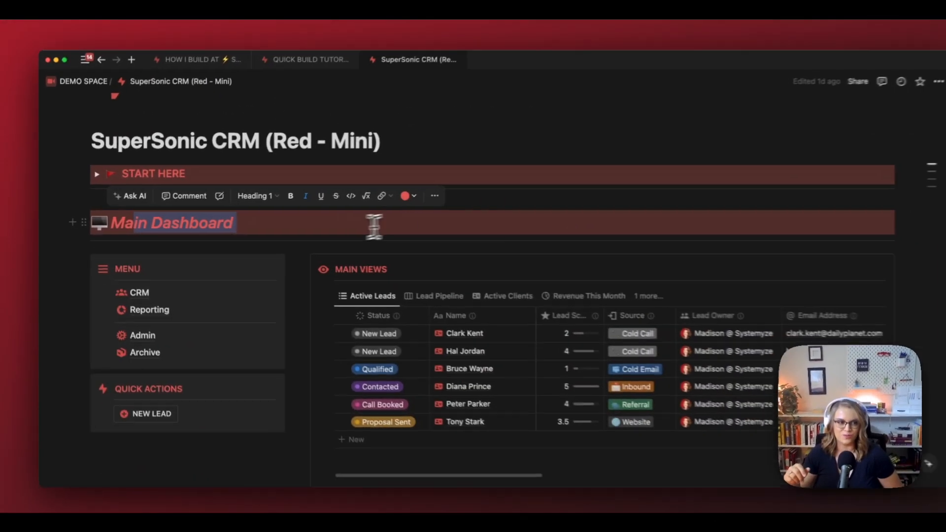
mouse_move(927, 186)
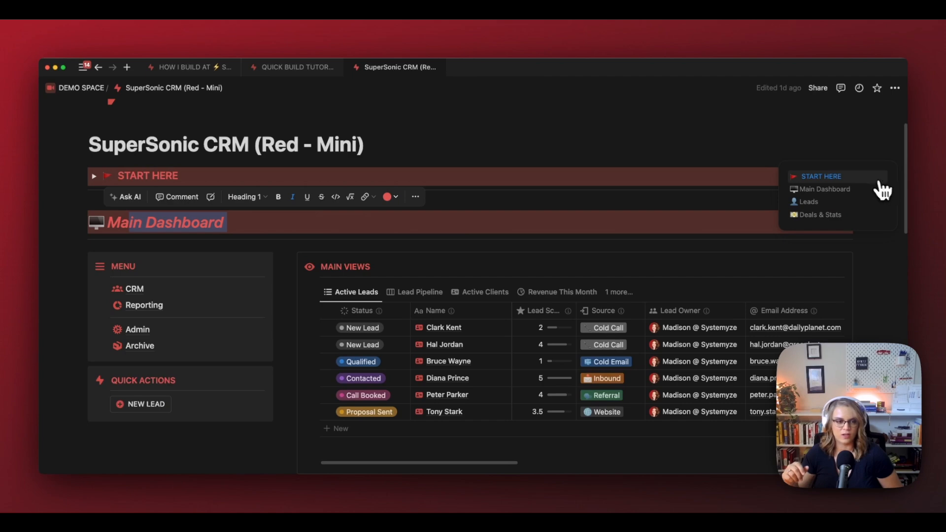
click(813, 202)
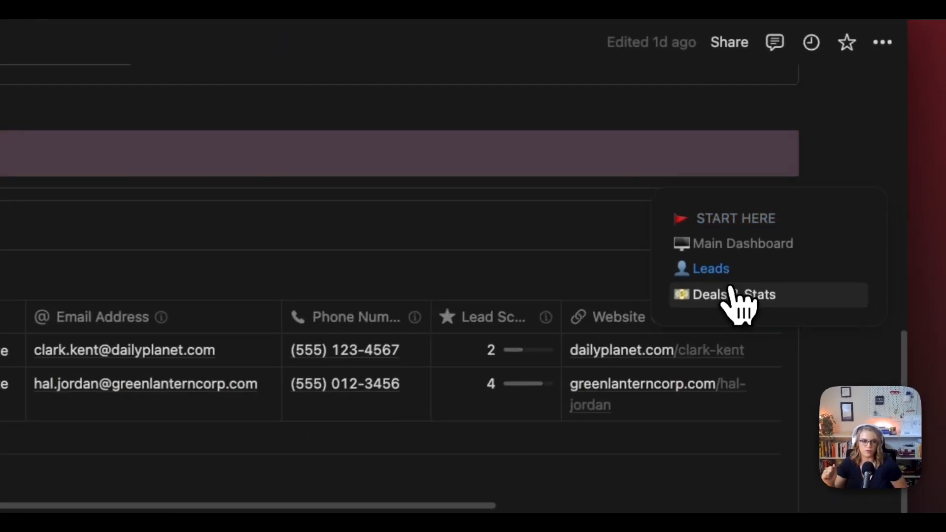
click(734, 300)
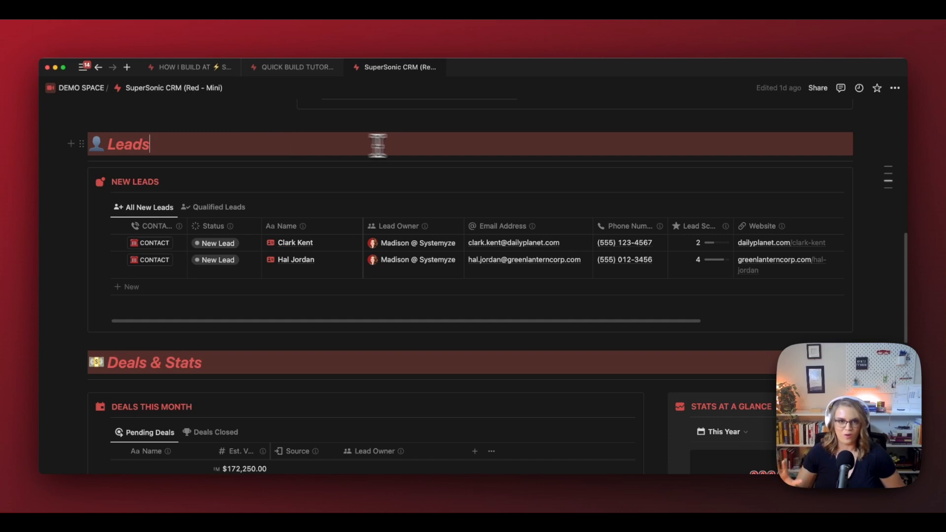
Step: Go back to the Main Dashboard and preview the Reporting and Admin links in its Menu block
mouse_move(837, 176)
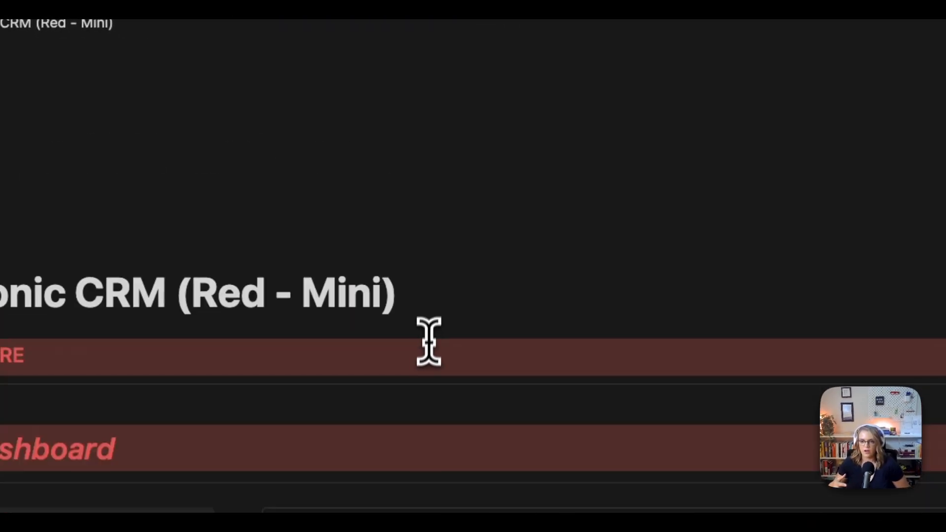
scroll(429, 340, down, 5)
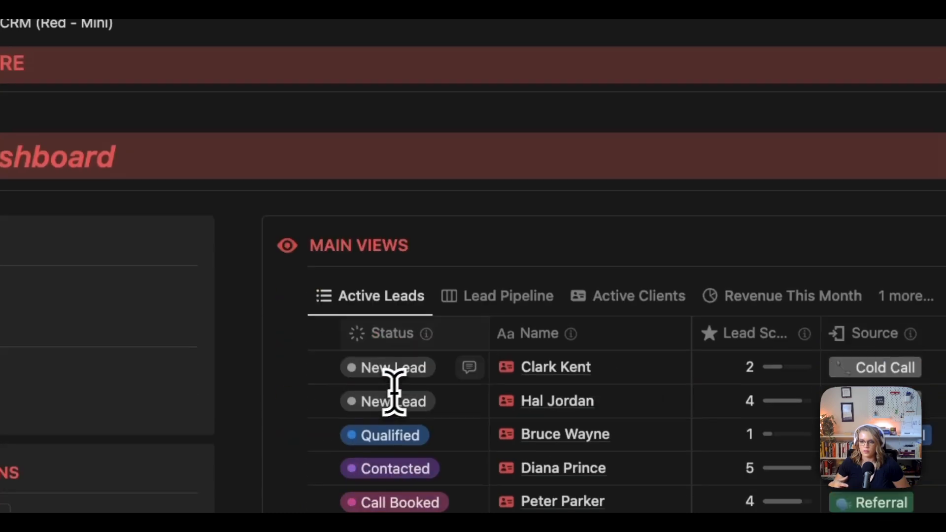
scroll(118, 155, up, 1)
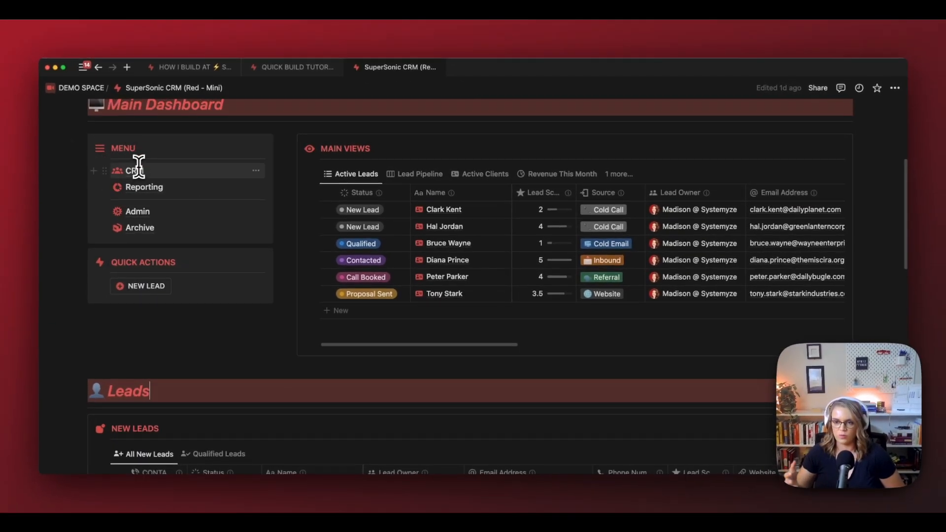
mouse_move(154, 191)
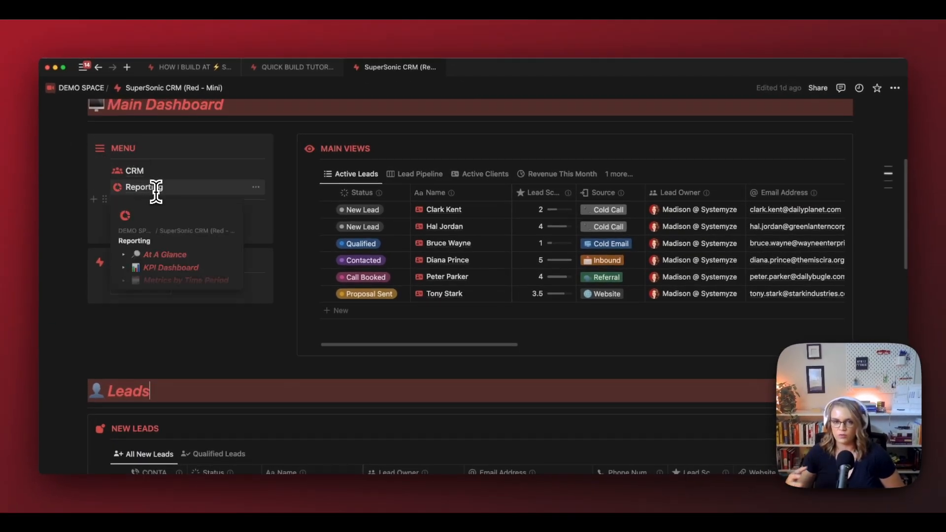
mouse_move(144, 212)
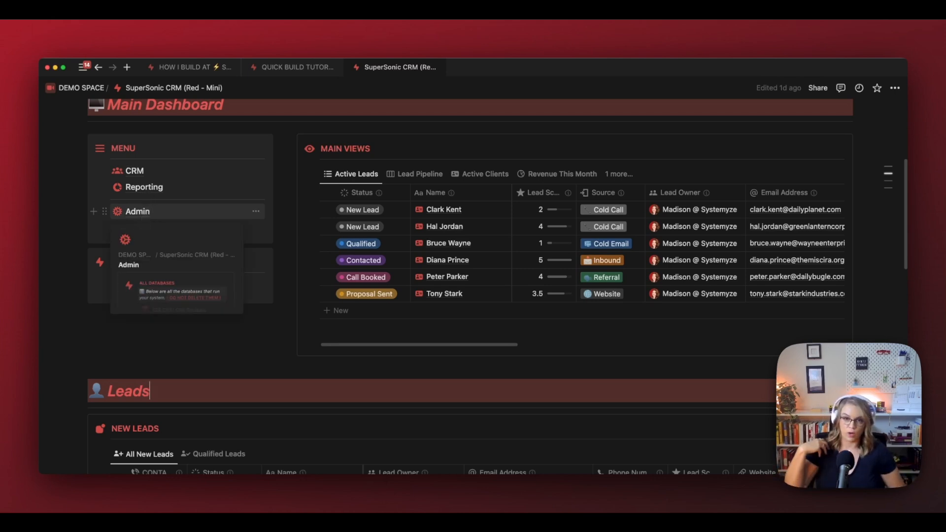
Step: Reveal the workspace sidebar and browse its favorites and teamspaces, including the pages under DEMO SPACE
mouse_move(86, 73)
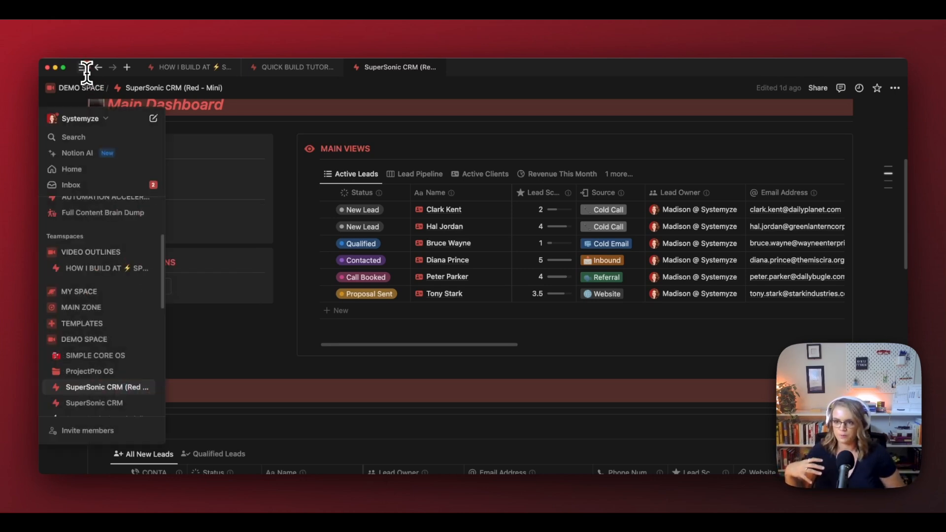
scroll(90, 321, down, 2)
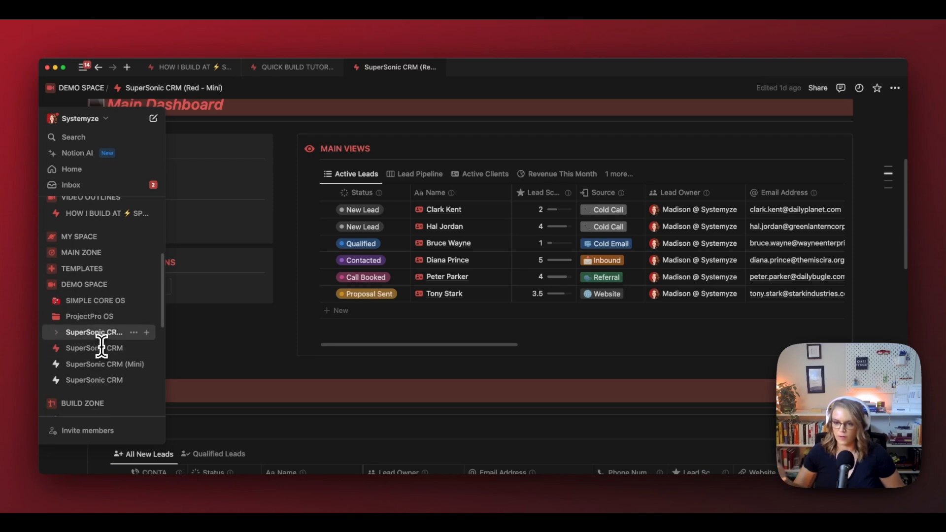
scroll(101, 340, up, 6)
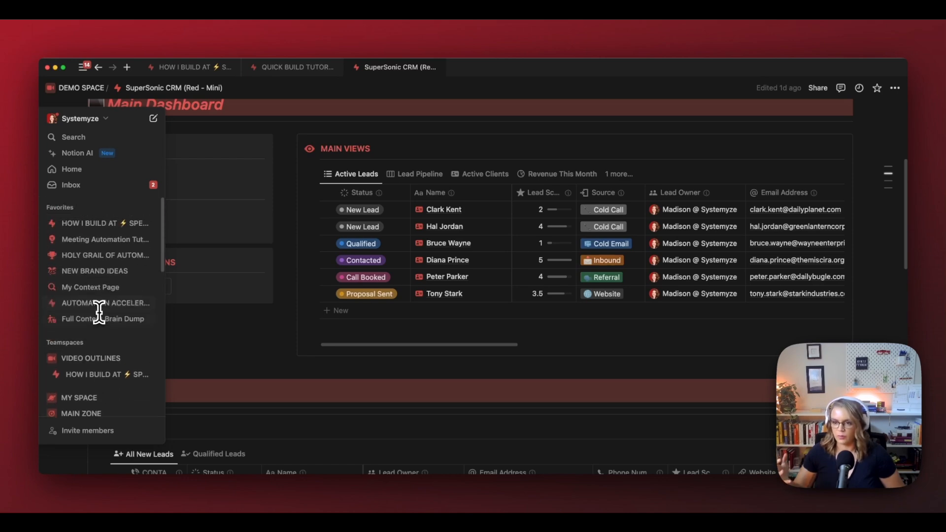
scroll(99, 311, down, 6)
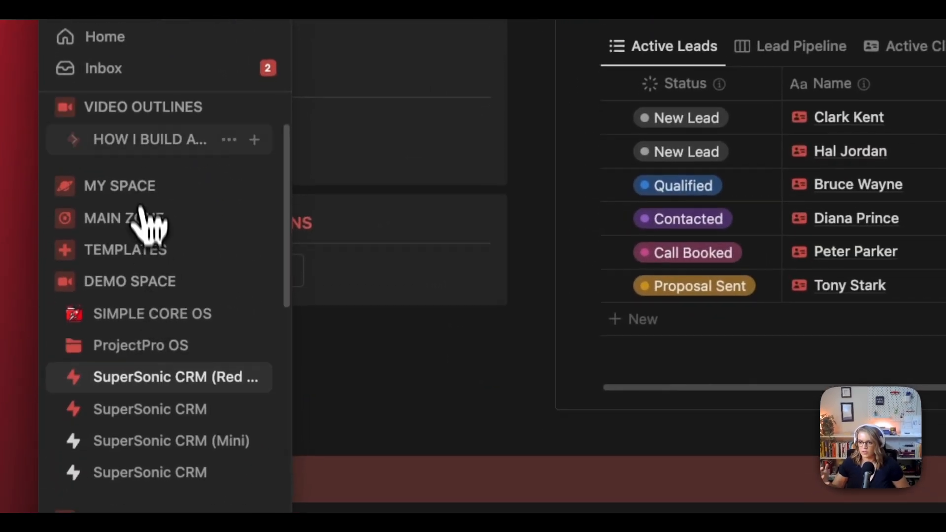
Step: Expand the MY SPACE teamspace to browse its pages, and review the links in the Main Dashboard's Menu block
scroll(147, 211, up, 2)
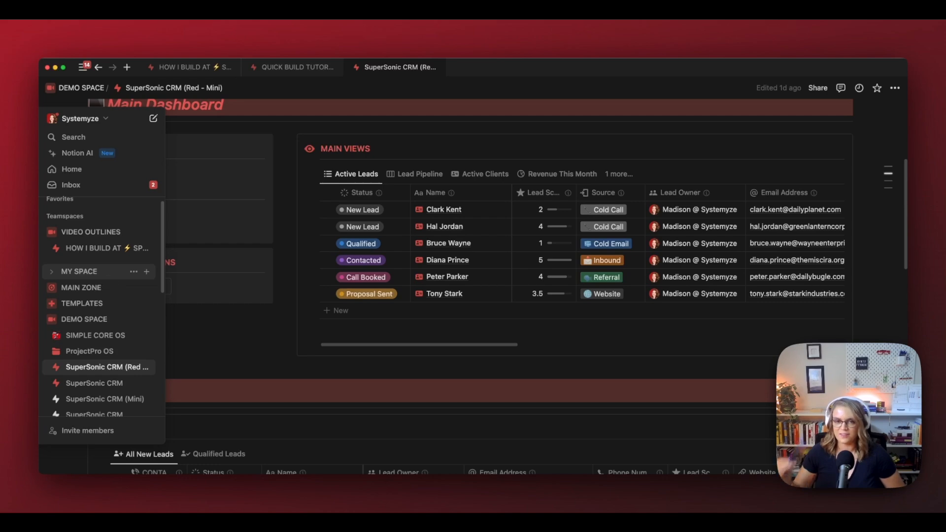
click(99, 271)
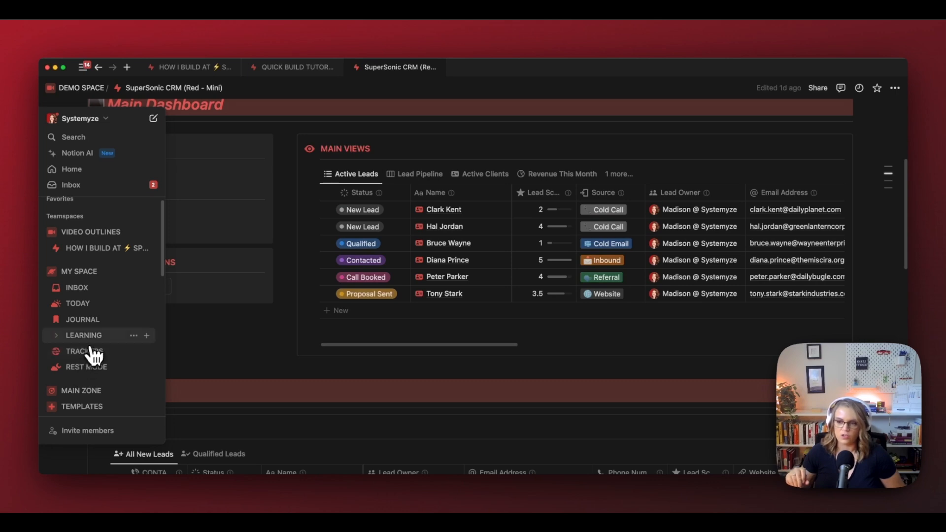
scroll(179, 285, up, 2)
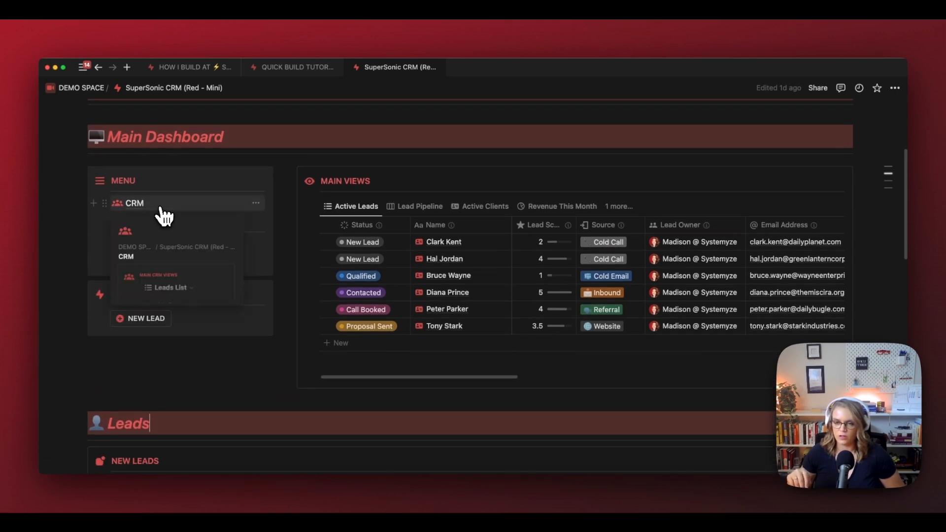
mouse_move(53, 211)
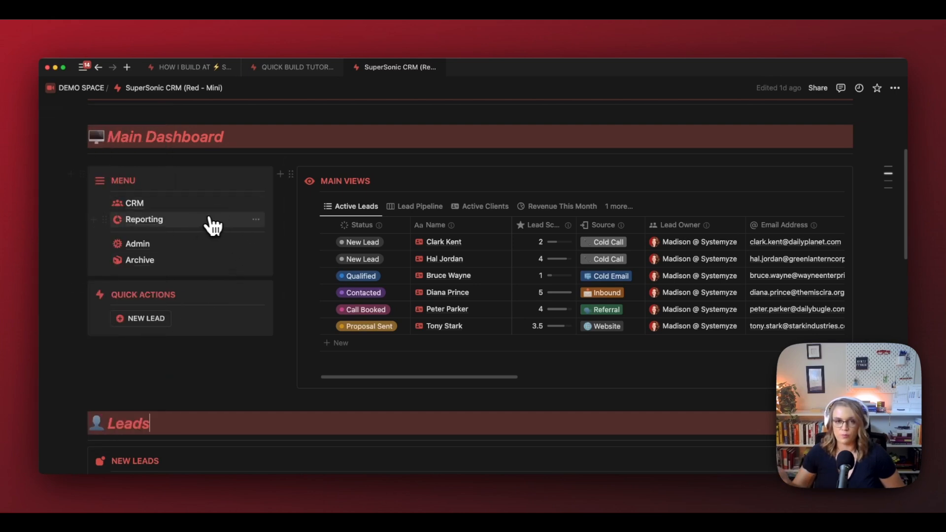
mouse_move(226, 227)
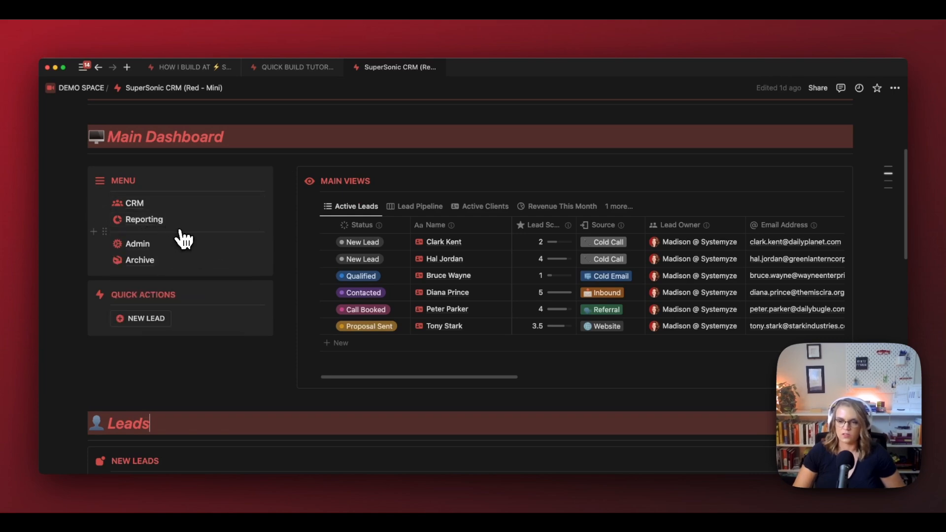
mouse_move(186, 226)
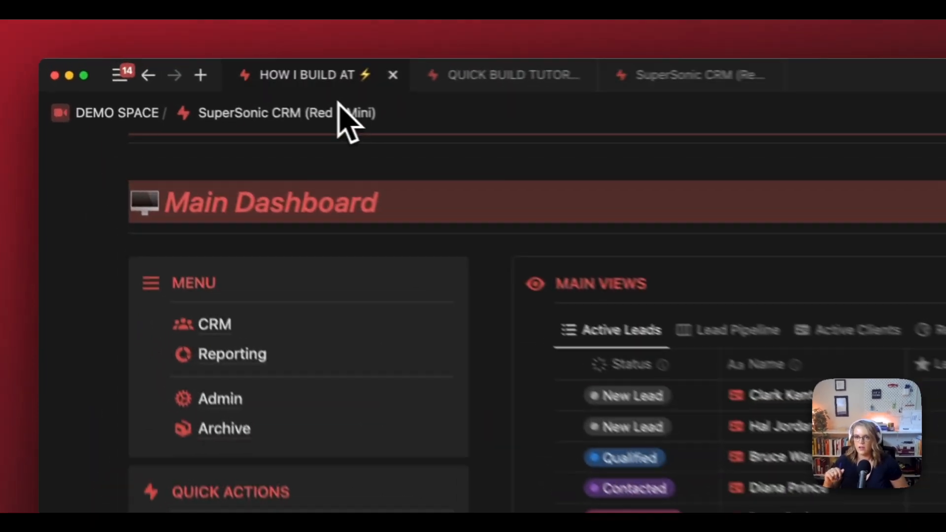
Step: Return to the video outline page and highlight the rules "Build properties first, then refine" and "Page templates go last (both databases + actual pages)."
click(195, 67)
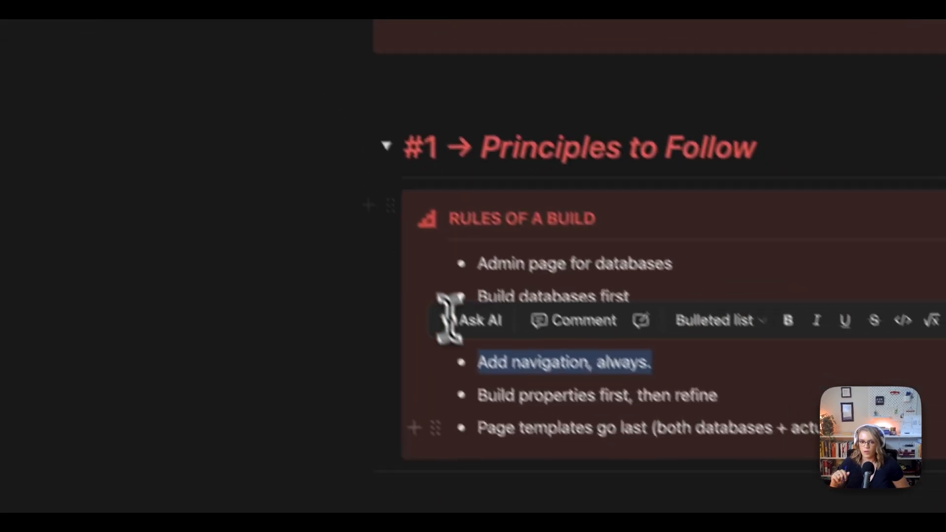
click(478, 395)
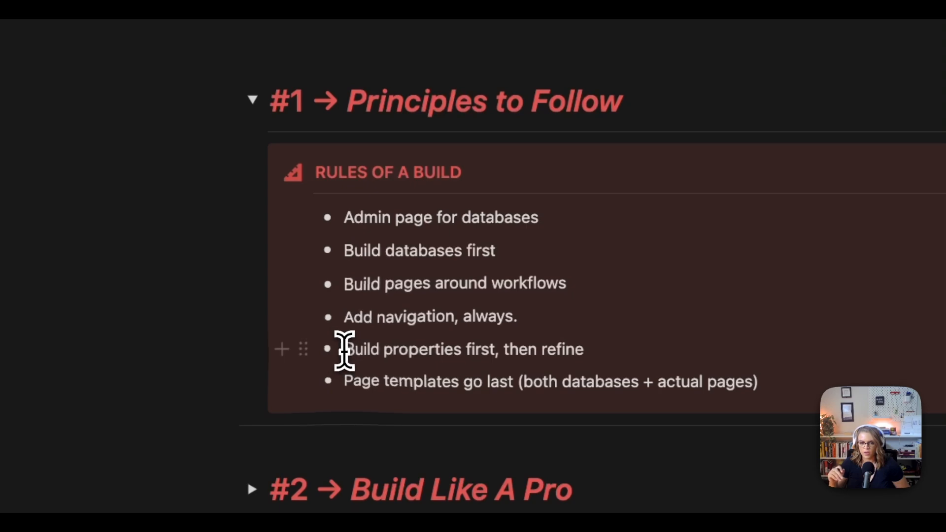
drag(344, 351, 590, 351)
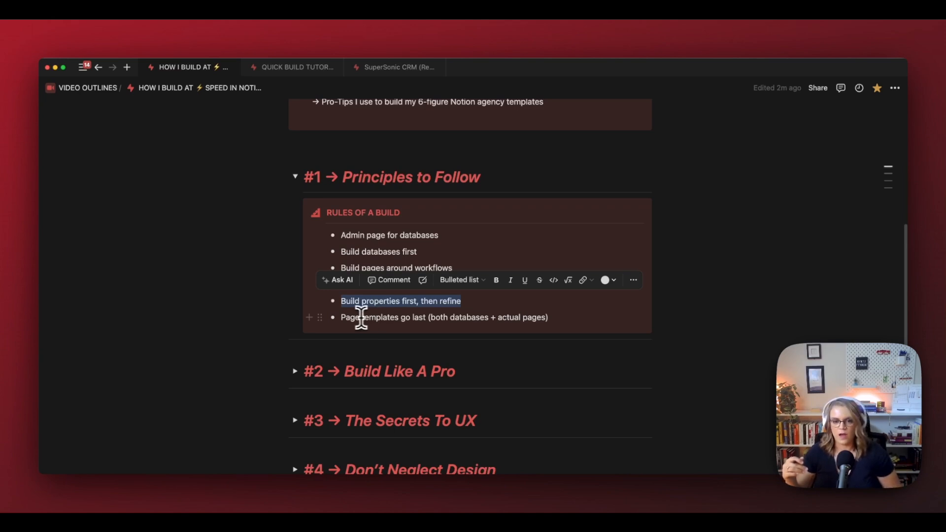
drag(342, 318, 550, 318)
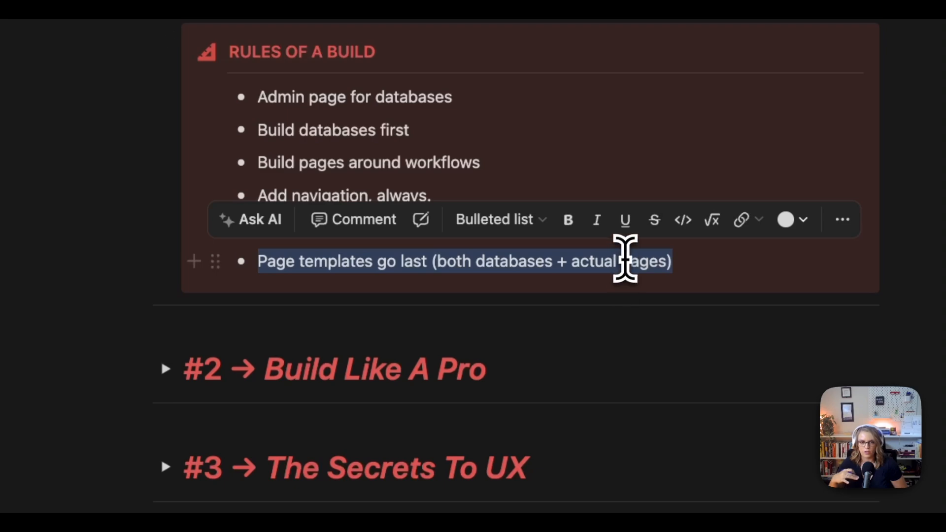
click(412, 262)
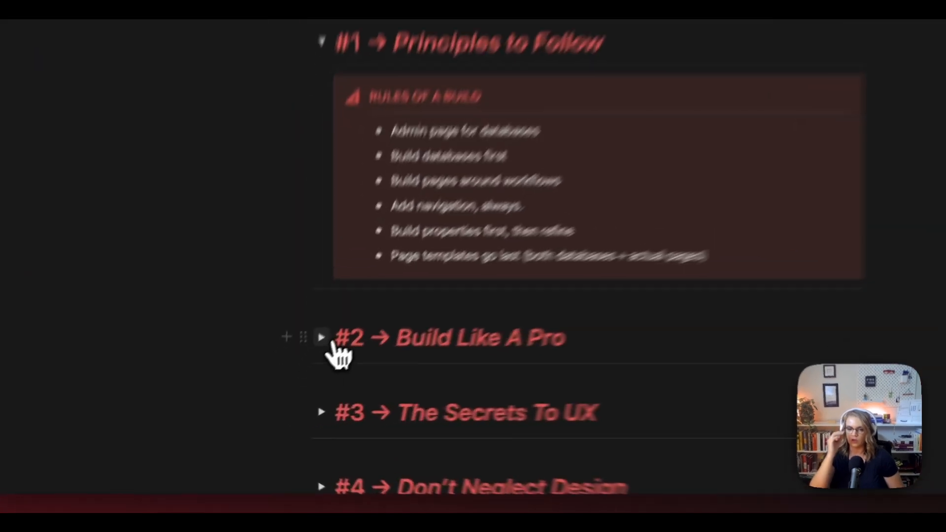
Step: Expand the "#2 → Build Like A Pro" section to view its shortcuts and hacks, and switch to the QUICK BUILD TUTORIAL page
click(300, 374)
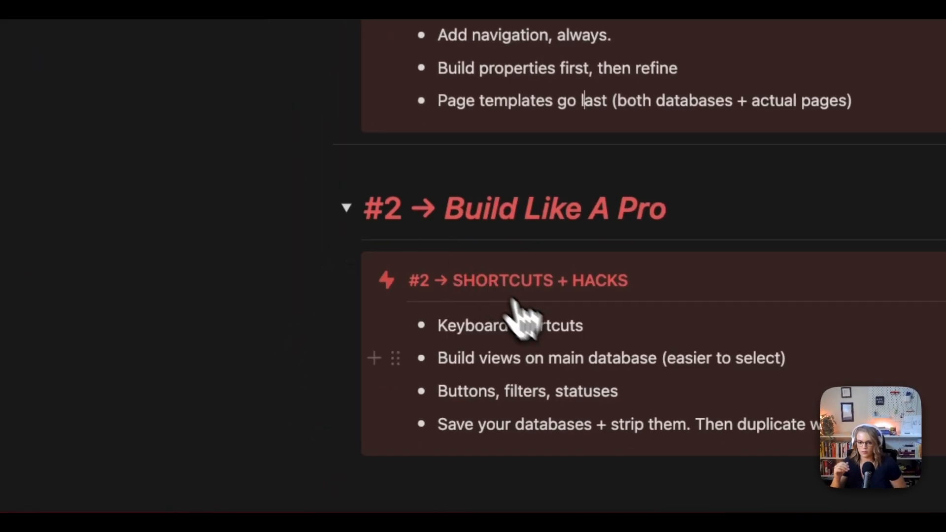
scroll(542, 321, up, 10)
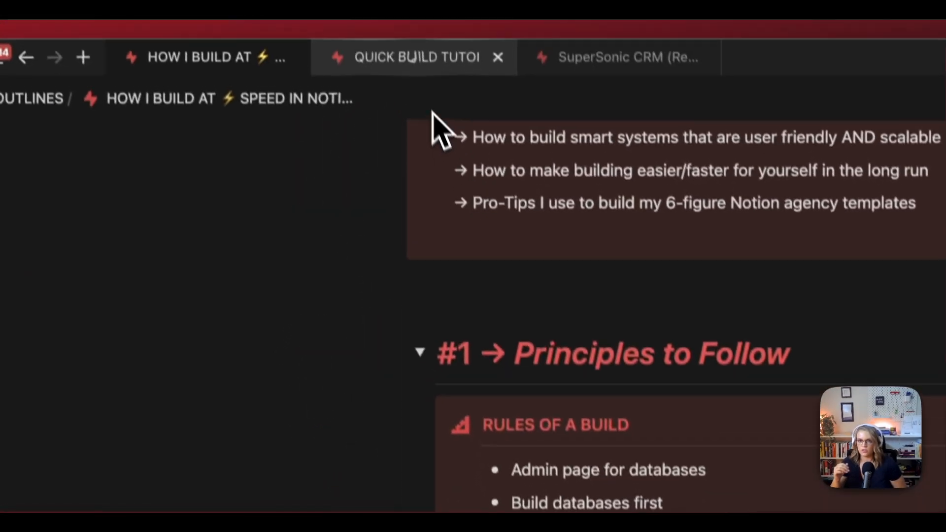
click(415, 58)
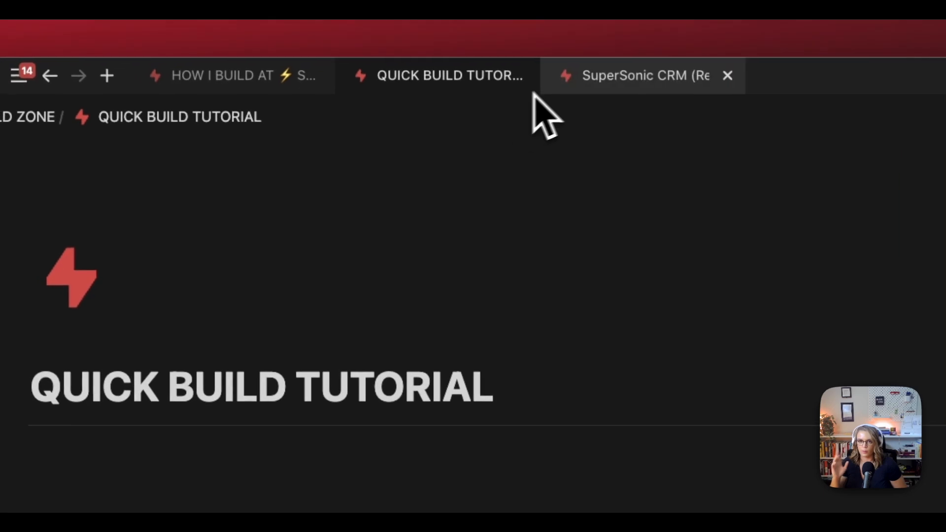
Step: Go back to the SuperSonic CRM home page and open its Admin page from the Menu block
click(594, 83)
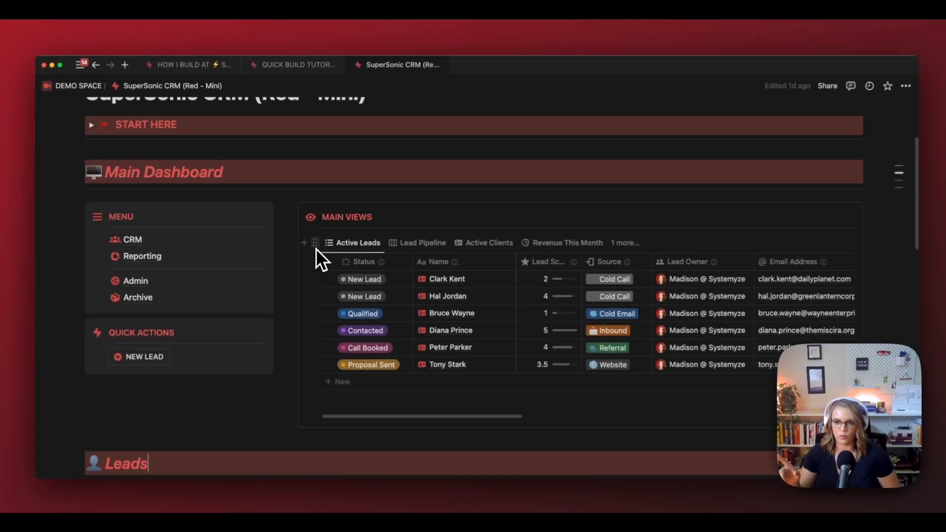
scroll(315, 248, up, 1)
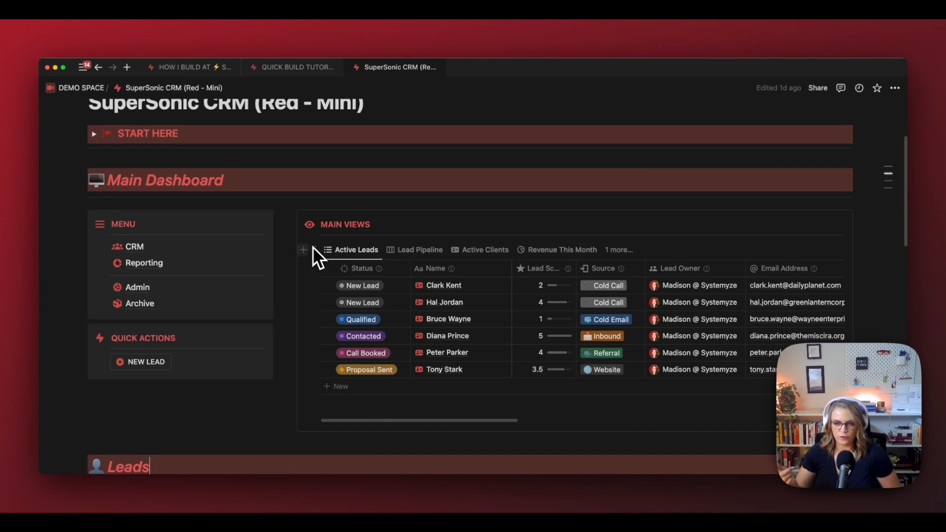
scroll(313, 249, up, 1)
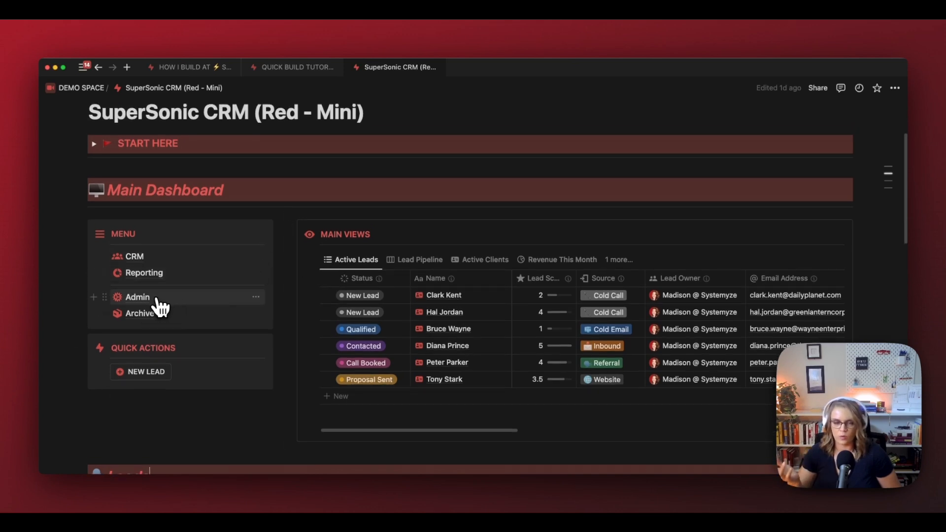
mouse_move(151, 299)
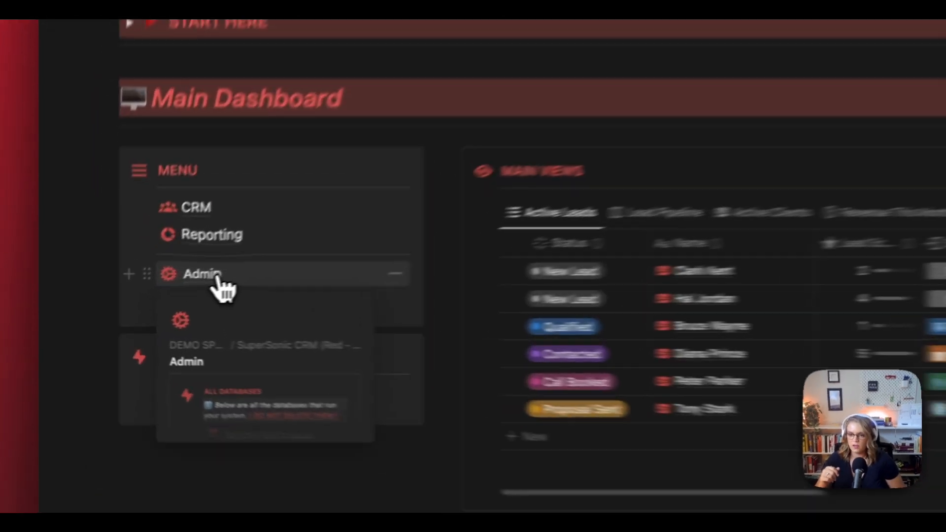
click(148, 298)
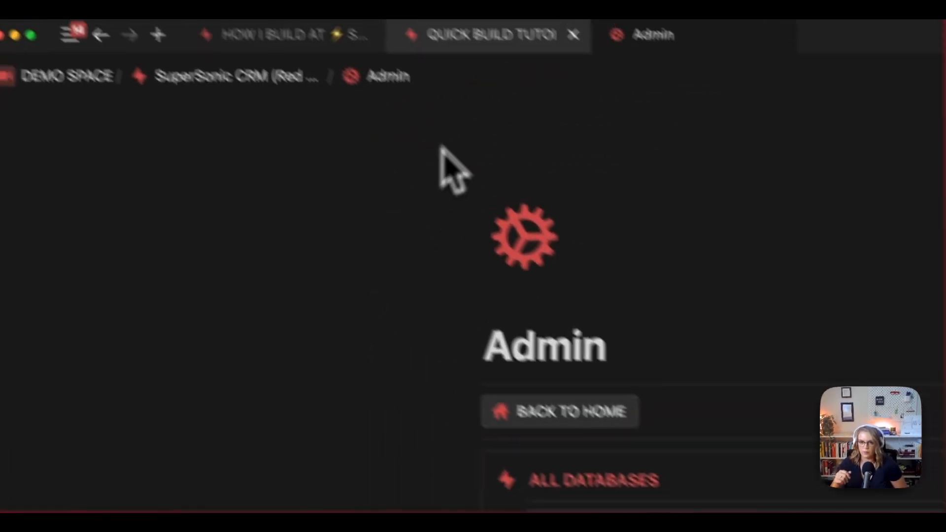
Step: Create a sub-page titled ADMIN inside the QUICK BUILD TUTORIAL page
click(456, 47)
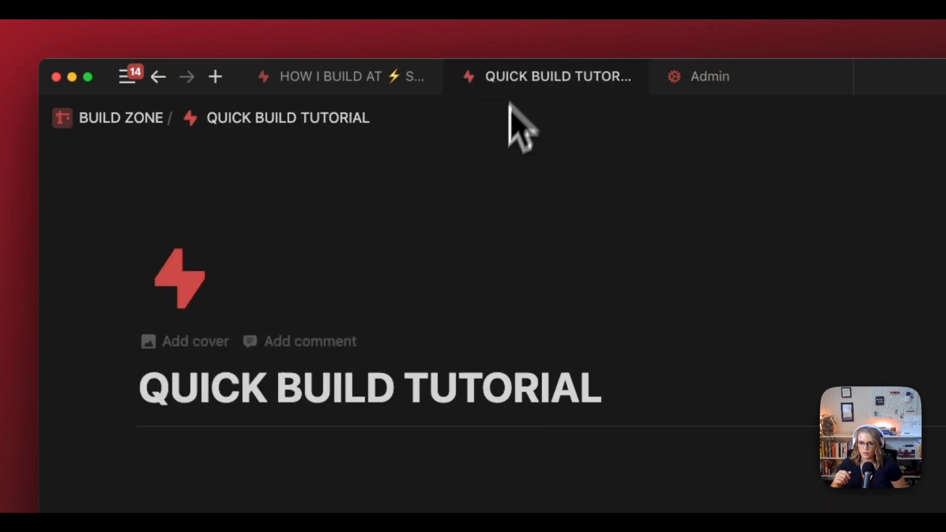
click(353, 419)
text(/p)
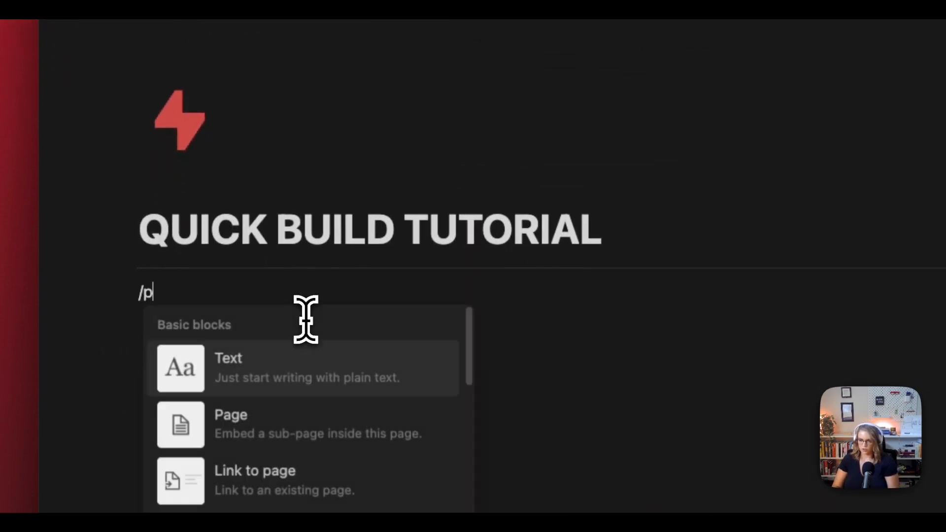
text(age)
key(Return)
text(ADMIN)
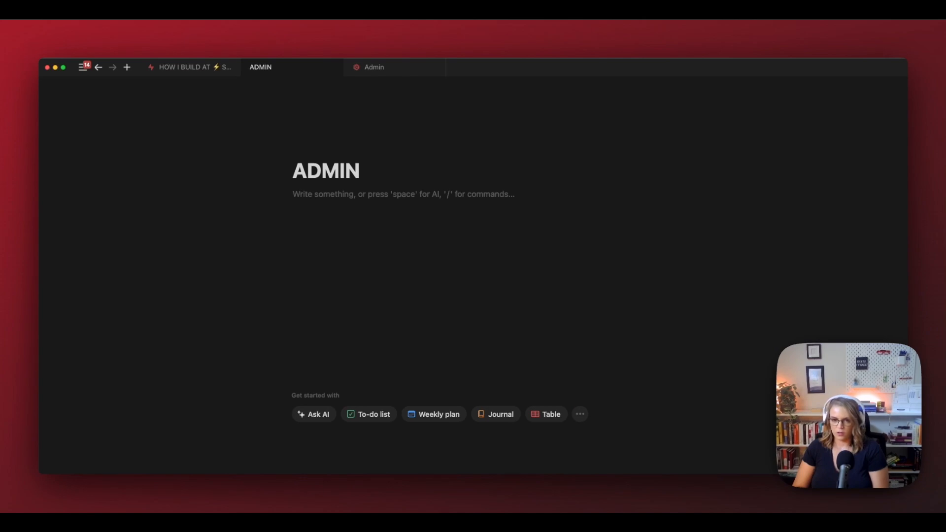
key(Return)
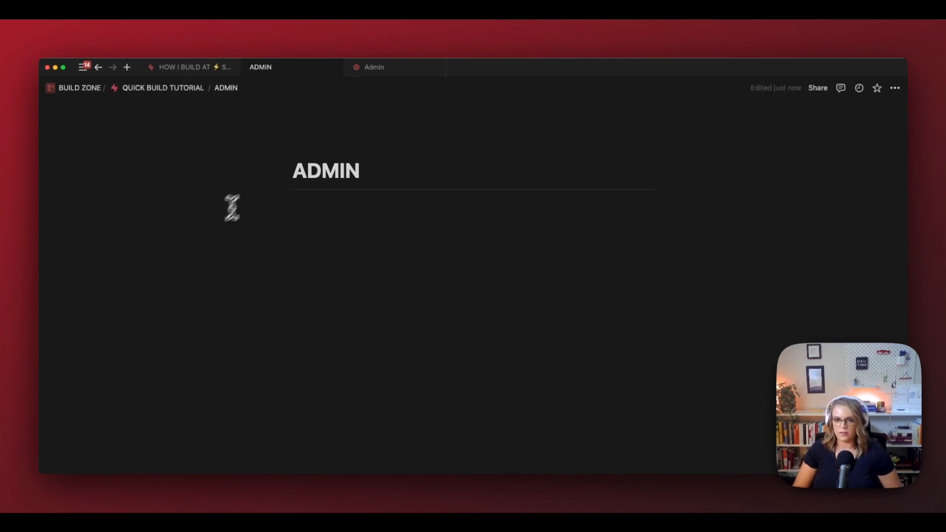
Step: Give the ADMIN page the red single gear icon
click(306, 147)
click(316, 165)
click(255, 201)
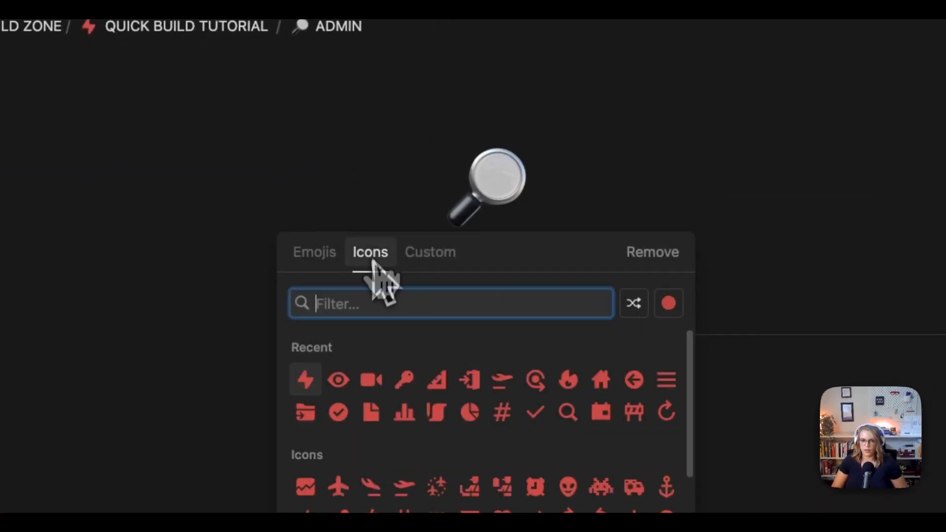
text(gear)
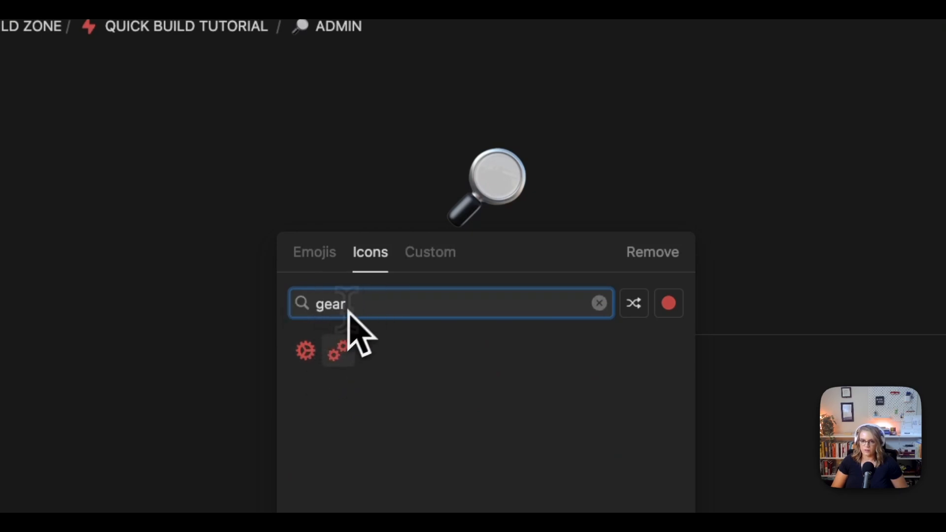
click(306, 351)
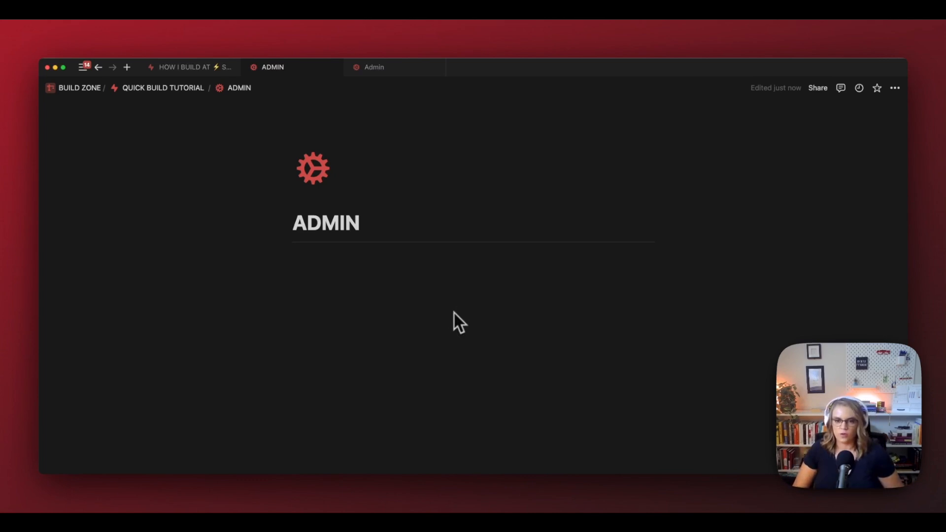
Step: Add a callout block to the ADMIN page with the bold heading ALL DATABASES
click(357, 269)
text(/cal)
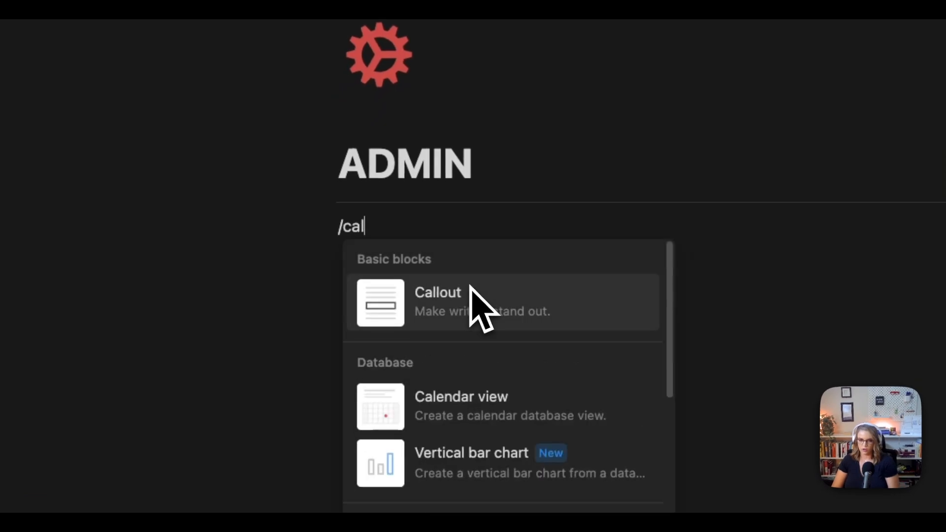
click(469, 286)
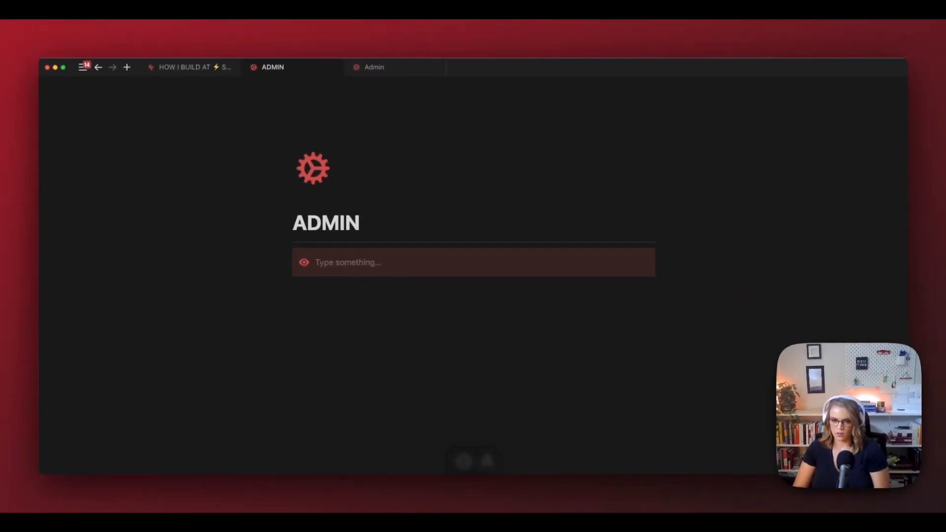
text(ALL DATABASES)
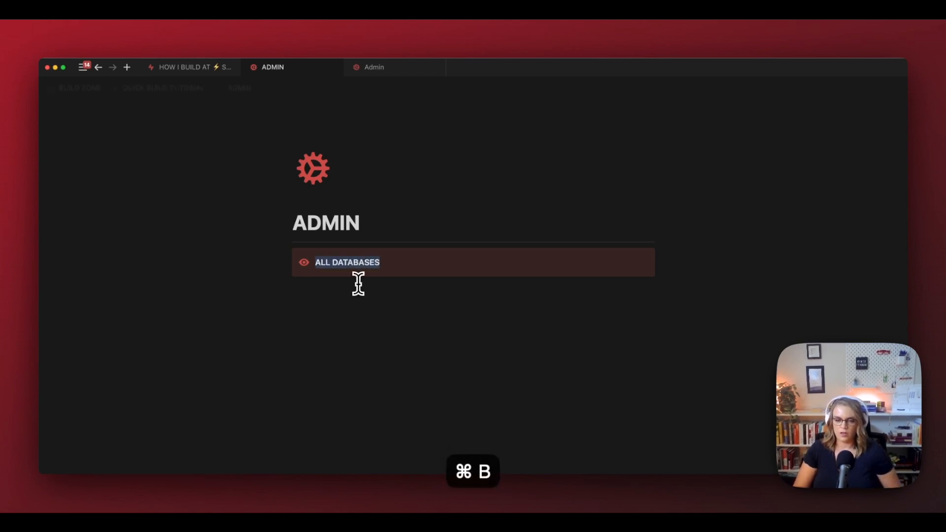
Step: Insert a divider inside the callout under its heading and set the ALL DATABASES text color to red
click(273, 255)
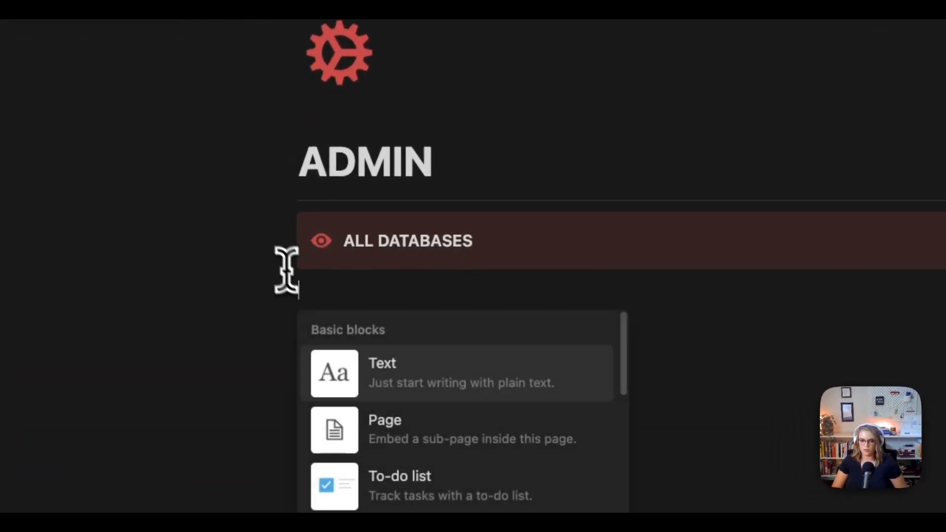
click(310, 291)
drag(300, 291, 508, 238)
text(---)
click(845, 198)
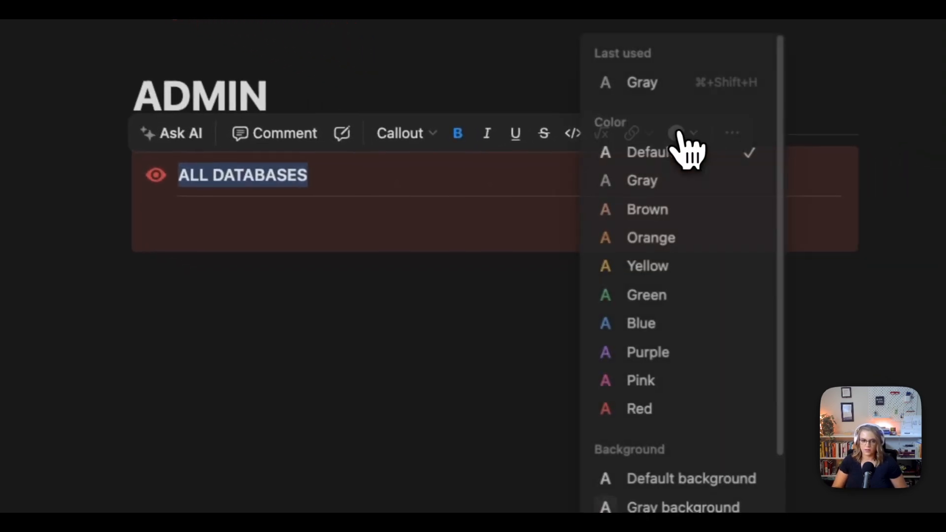
click(640, 409)
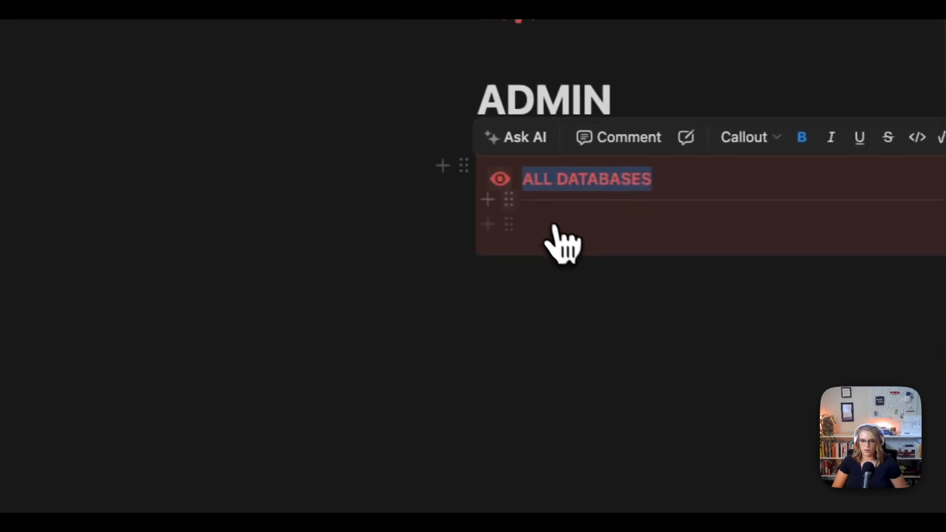
Step: Change the ALL DATABASES callout's icon to the stacked database symbol
click(500, 179)
text(data)
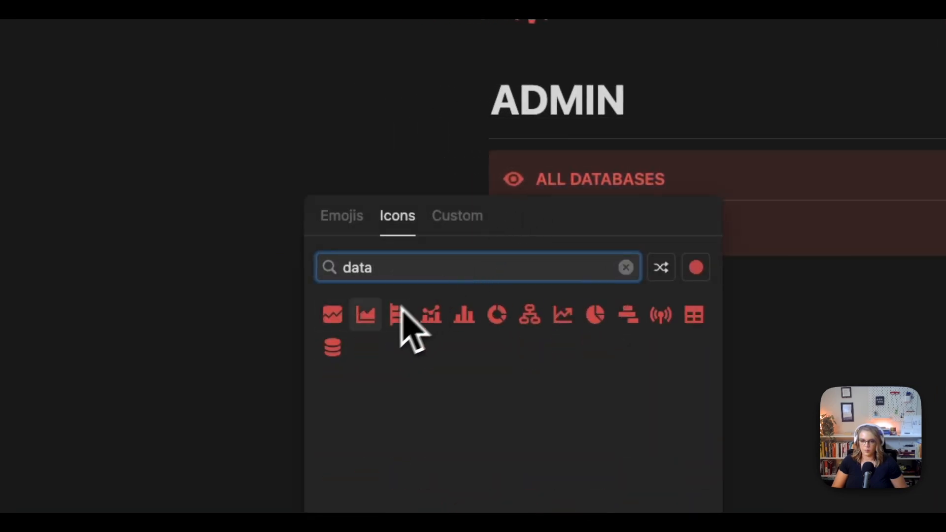
click(334, 348)
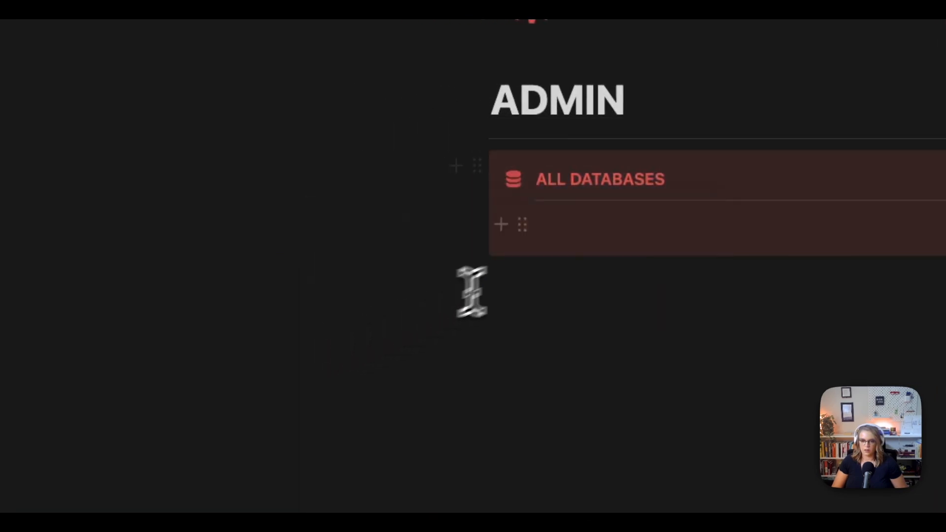
Step: Create a full-page database inside the ALL DATABASES callout and name it TEST | CRM Build DB
click(599, 225)
text(/data)
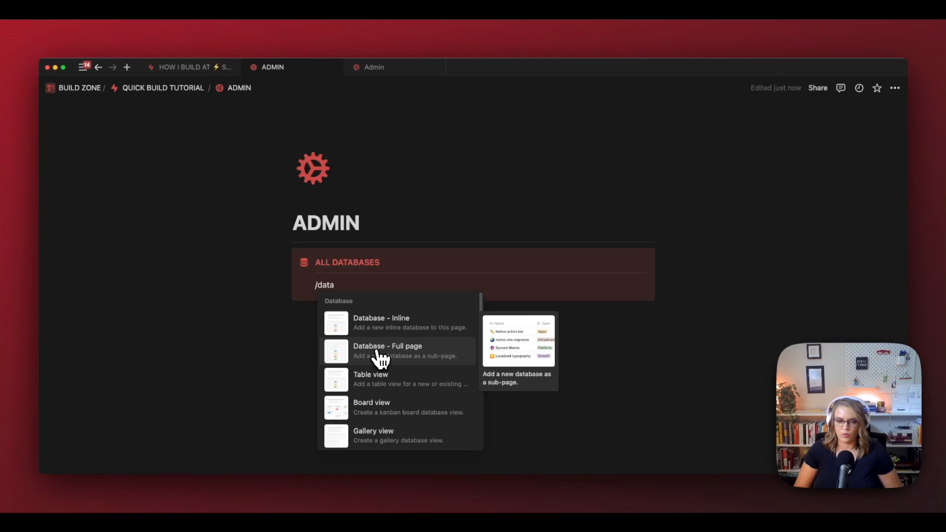
click(380, 359)
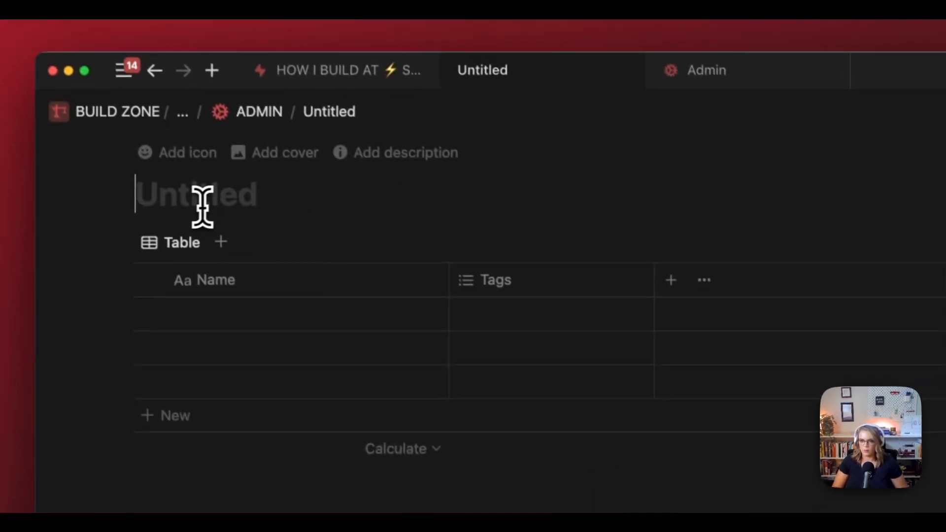
text(TEST | CR)
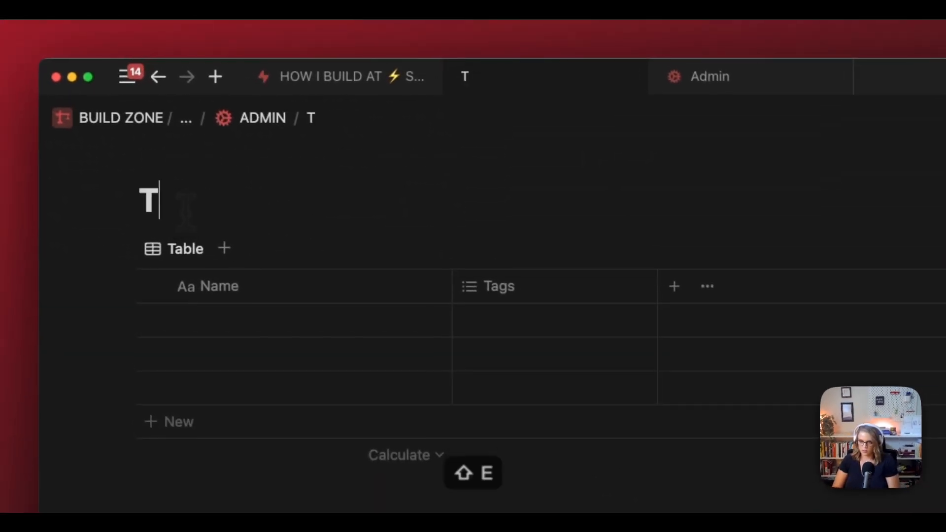
text(M BUi)
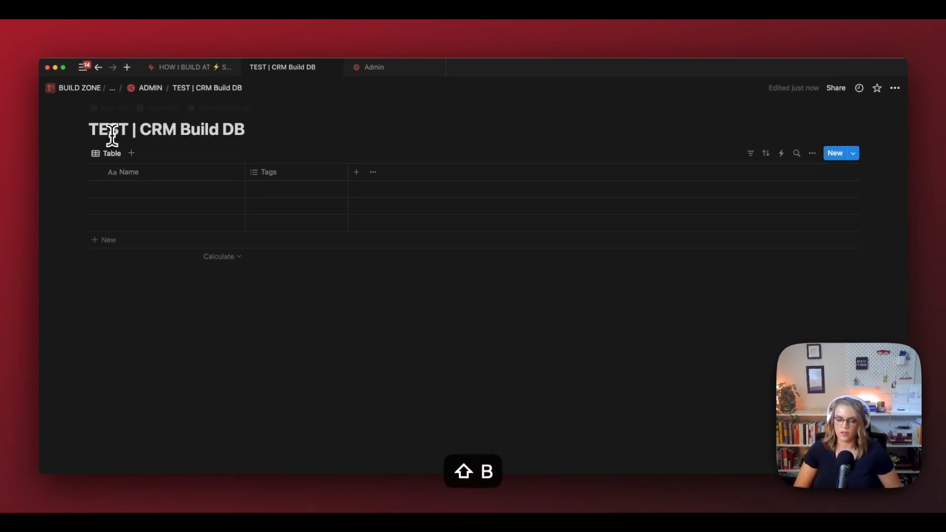
Step: Give the TEST | CRM Build DB database the red stacked database icon
click(109, 108)
click(100, 126)
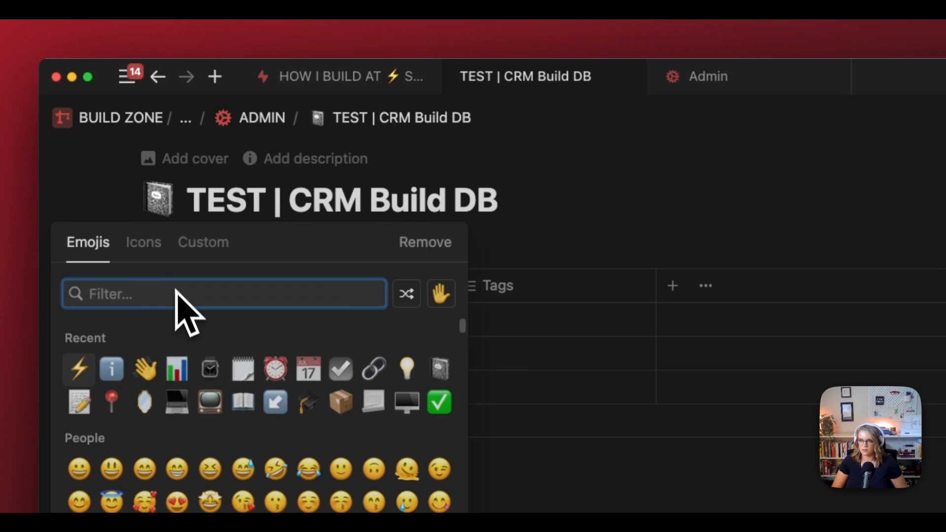
click(163, 254)
click(79, 370)
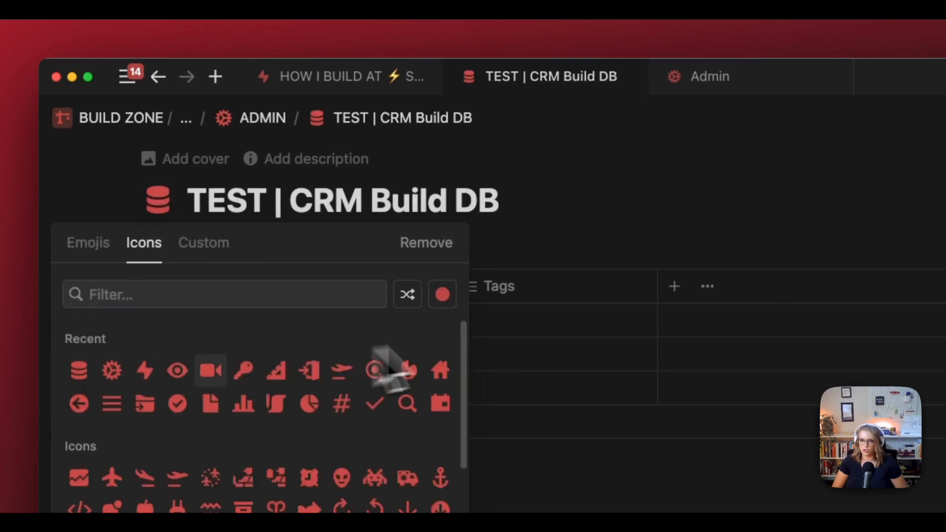
click(576, 223)
Step: Duplicate TEST | CRM Build DB on the ADMIN page and rename the copy TEST | Reporting DB
click(263, 118)
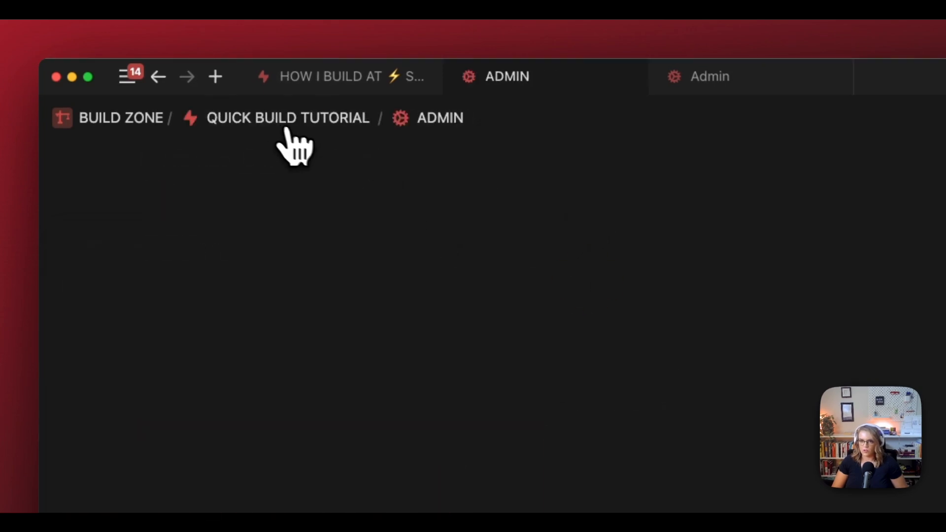
click(406, 401)
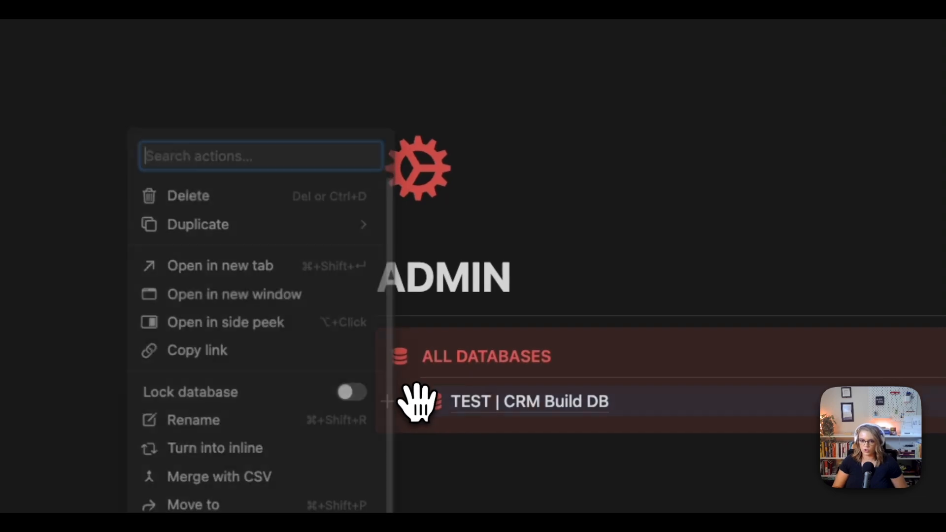
key(super+d)
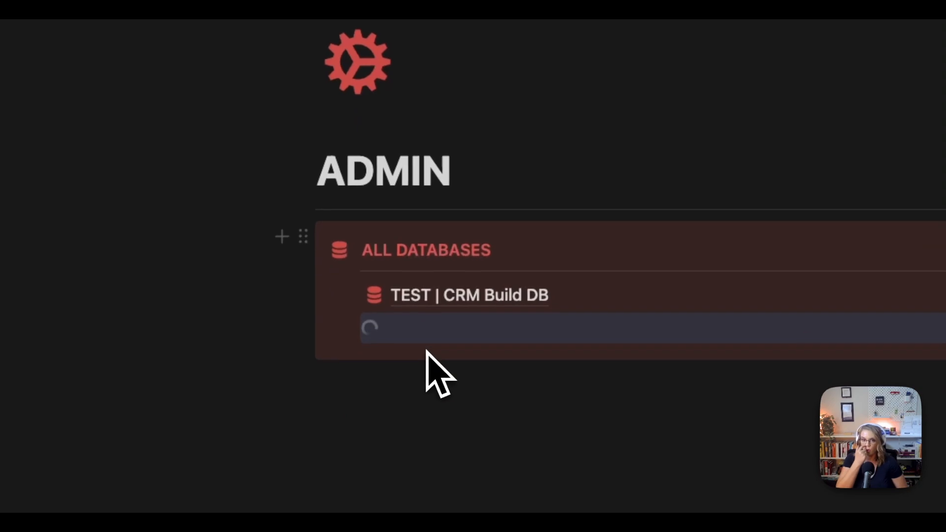
right_click(490, 336)
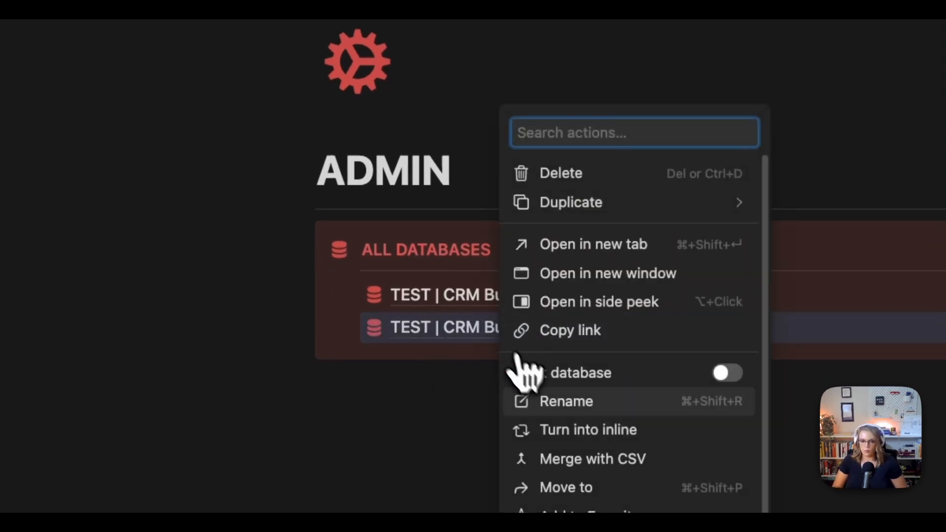
click(552, 401)
click(444, 356)
drag(416, 356, 465, 365)
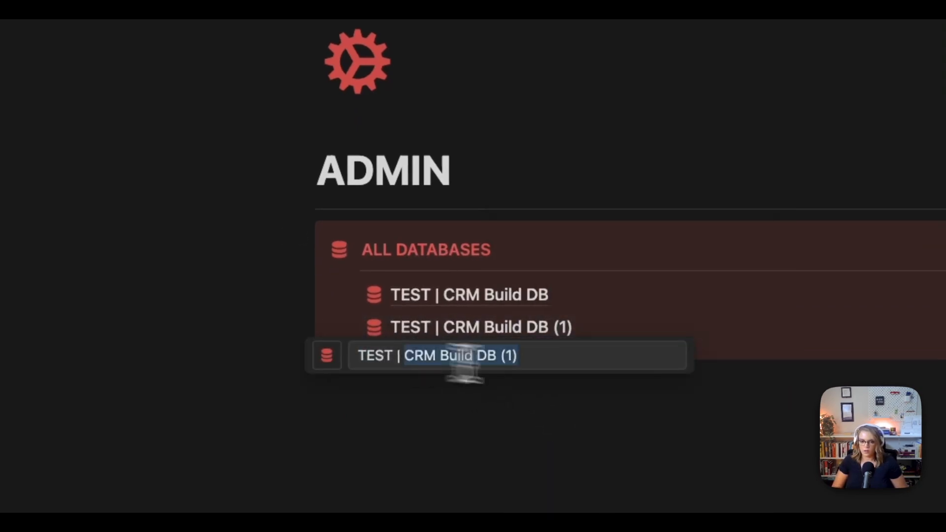
text(Reporting)
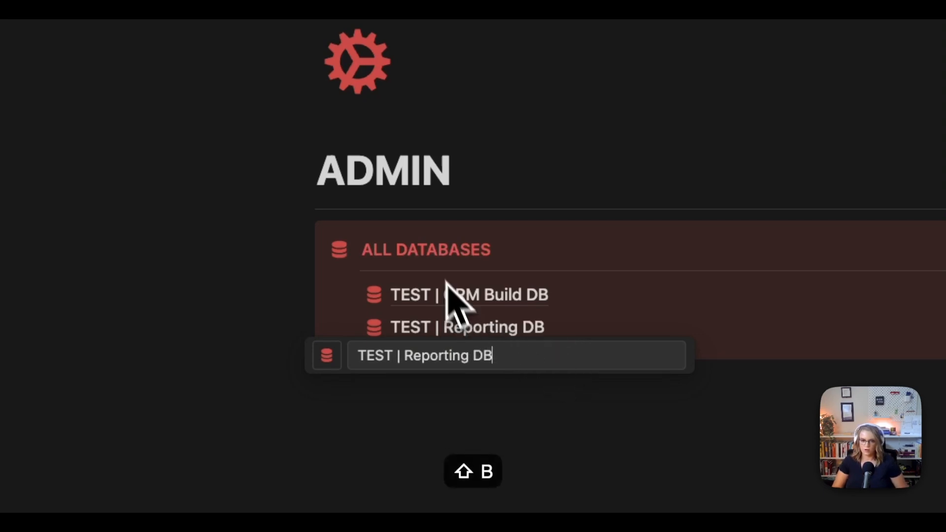
click(482, 240)
Step: Copy the "Below are all the databases that run your system" note from the reference Admin page and paste it under the ALL DATABASES heading
mouse_move(583, 336)
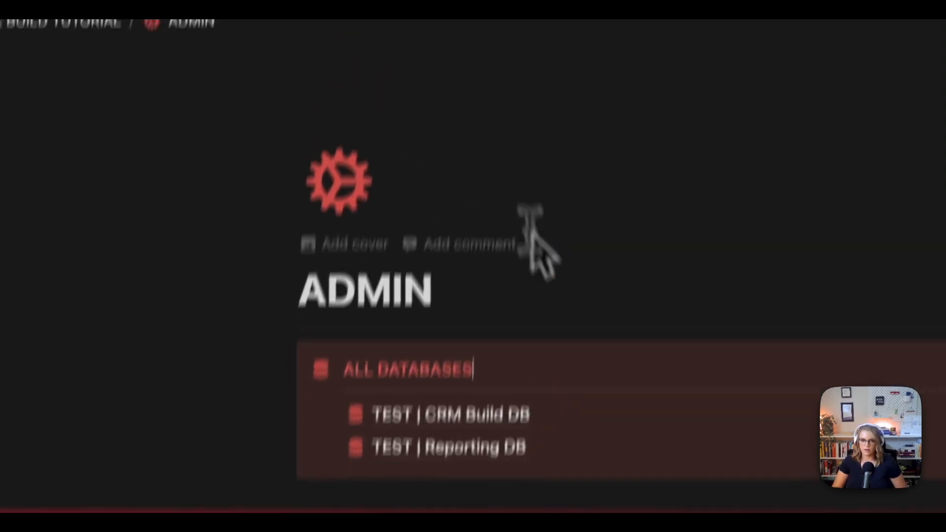
click(488, 67)
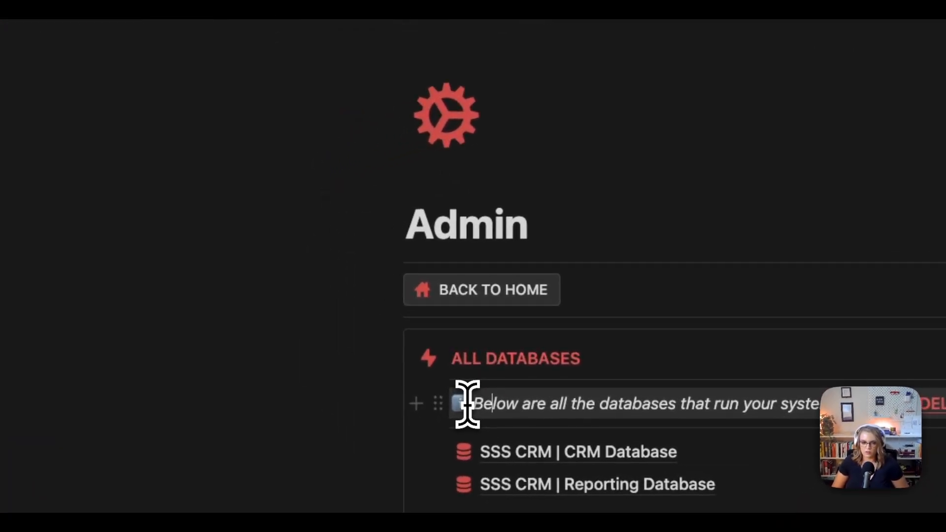
click(446, 405)
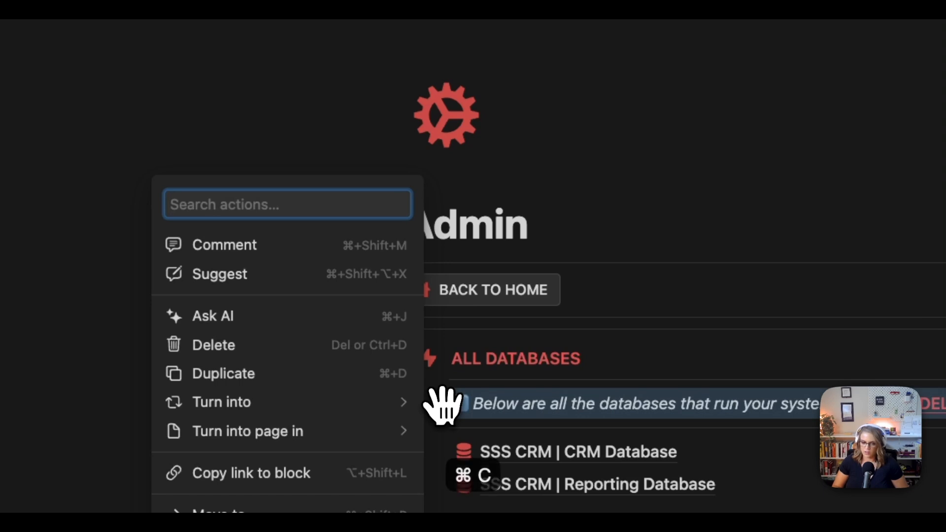
key(super+c)
click(425, 64)
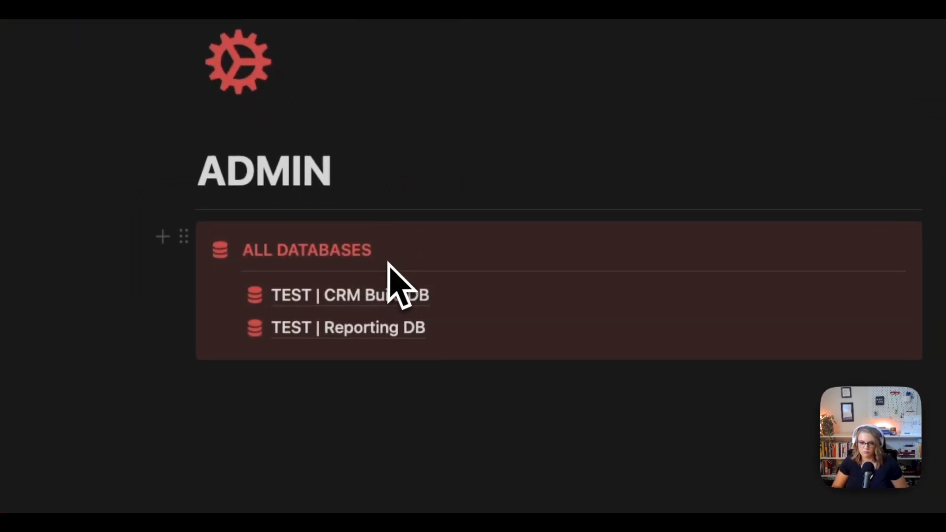
key(Return)
key(super+v)
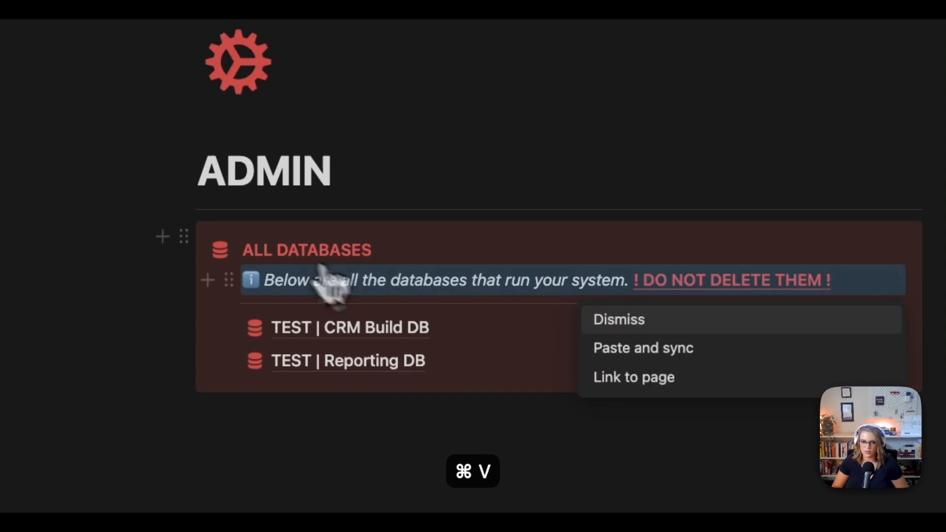
click(611, 318)
Step: Insert a divider between the ALL DATABASES heading and the pasted note
click(340, 215)
key(Return)
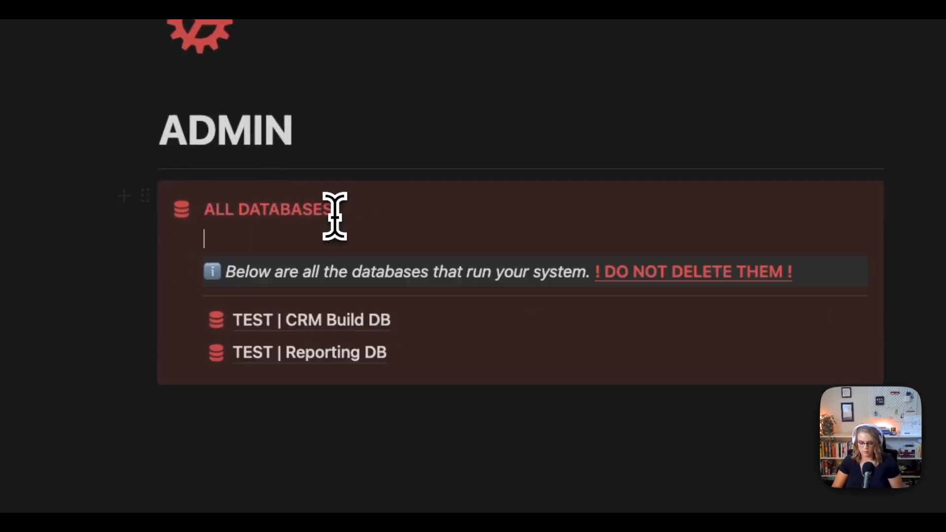
key(BackSpace)
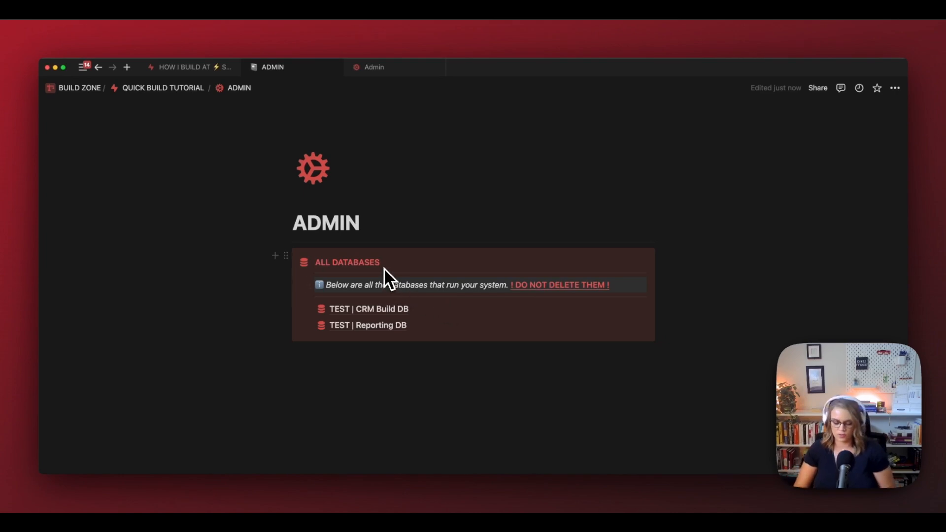
Step: Add a line under the ALL DATABASES heading with the info emoji and the text Type My Text
key(Return)
text(:)
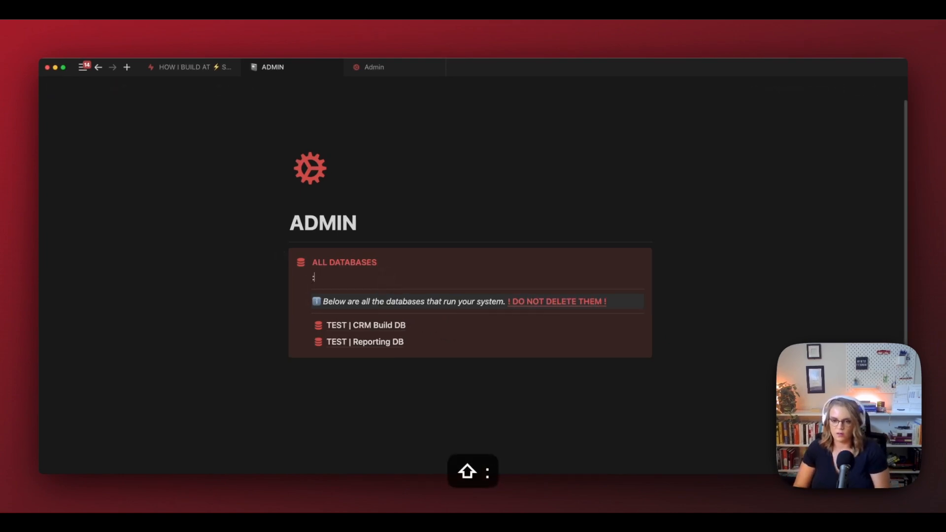
text(info)
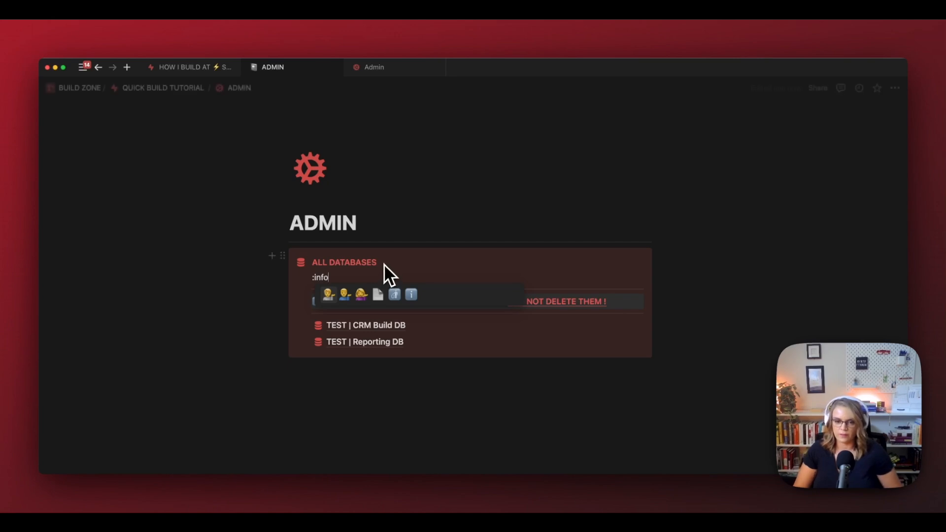
click(411, 295)
text(Type My Text)
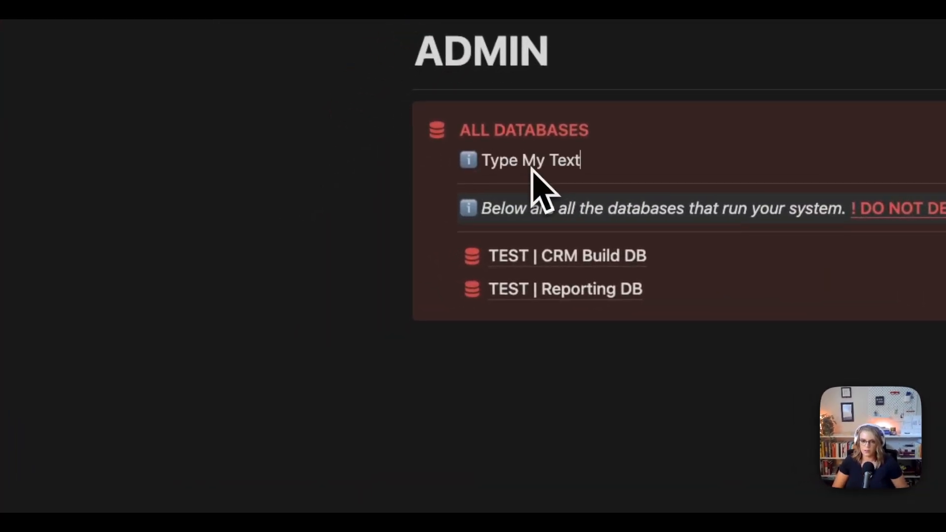
Step: Apply a gray background to the Type My Text line and delete the line from the callout
click(448, 158)
mouse_move(416, 315)
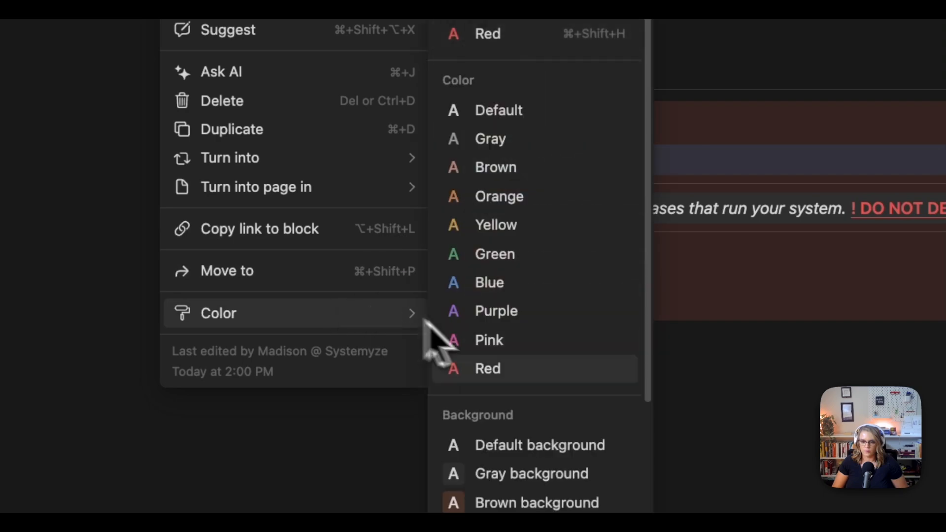
click(522, 472)
click(602, 134)
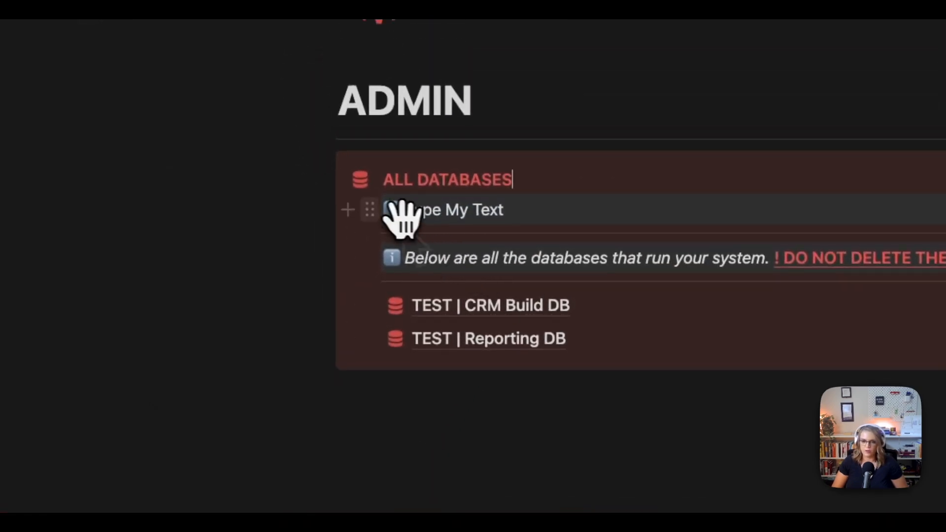
click(370, 210)
key(BackSpace)
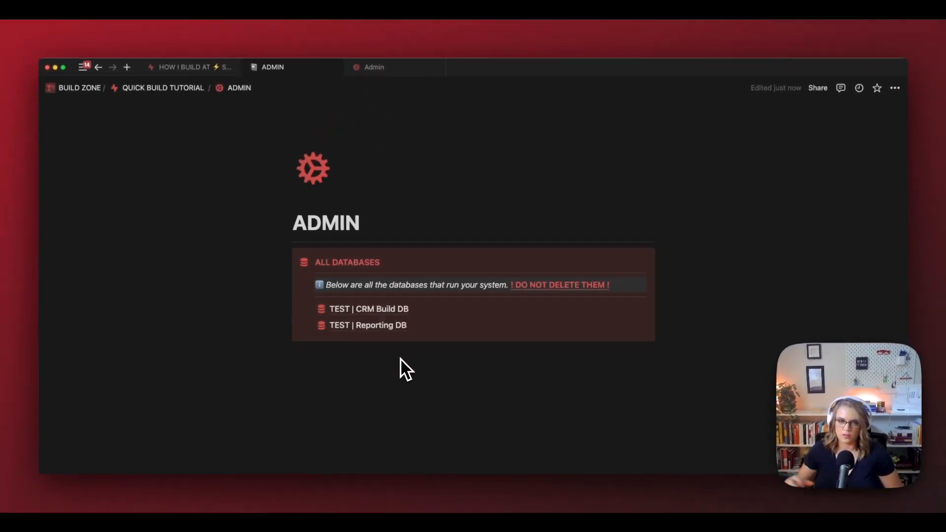
Step: Open TEST | CRM Build DB, and review the properties of the reference SSS CRM | CRM Database and the outline's build rules
mouse_move(408, 317)
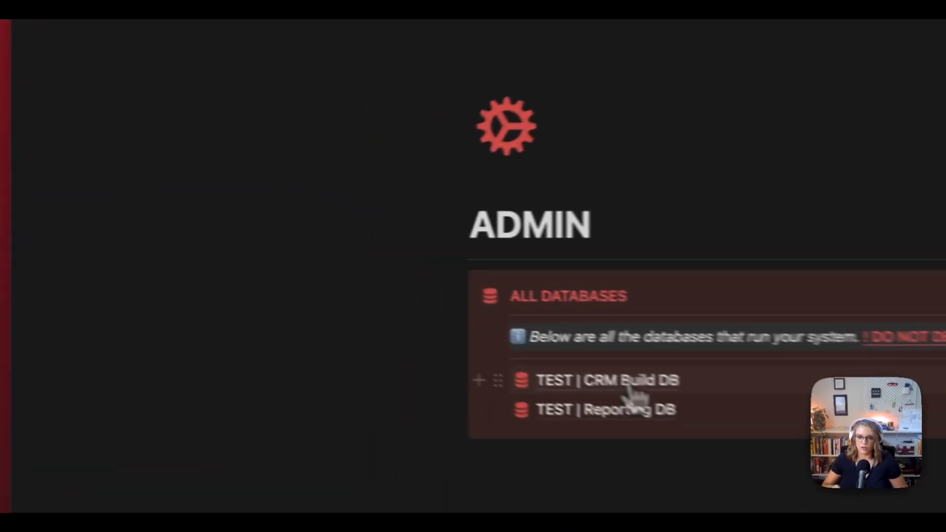
click(383, 312)
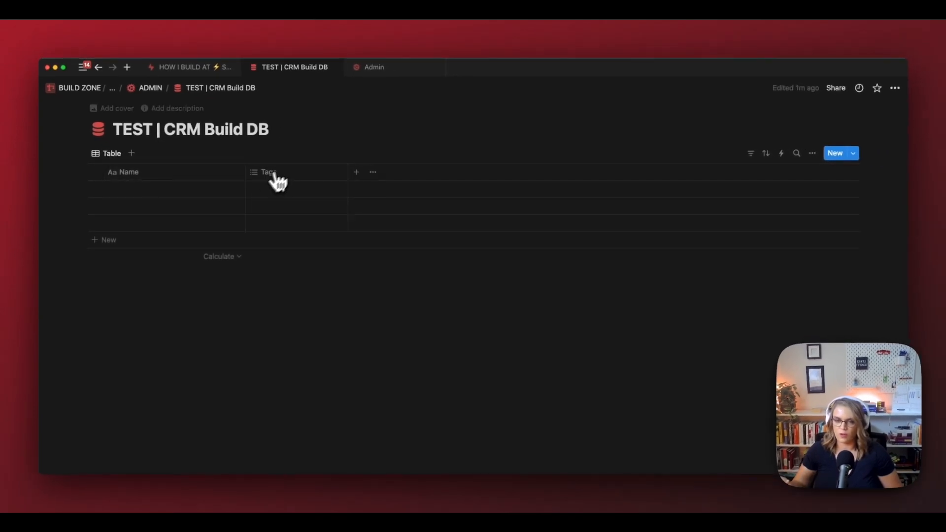
click(374, 67)
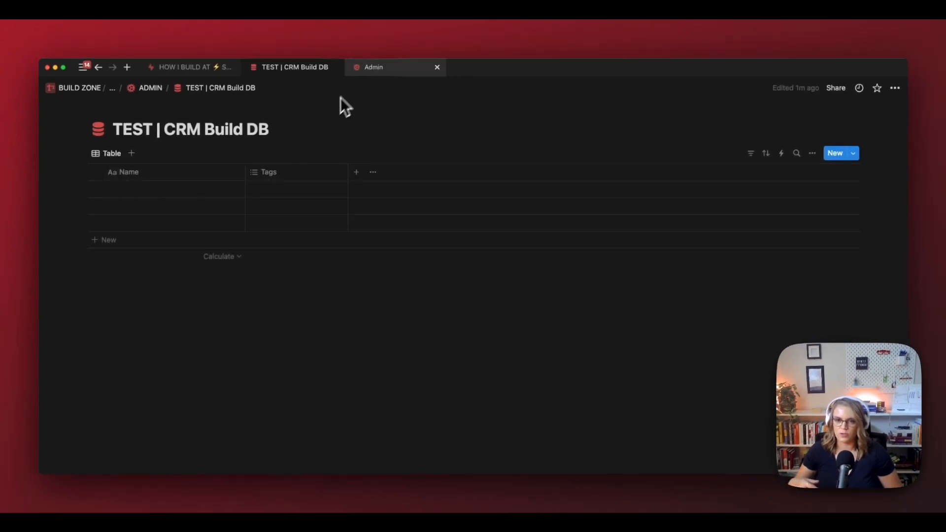
click(387, 335)
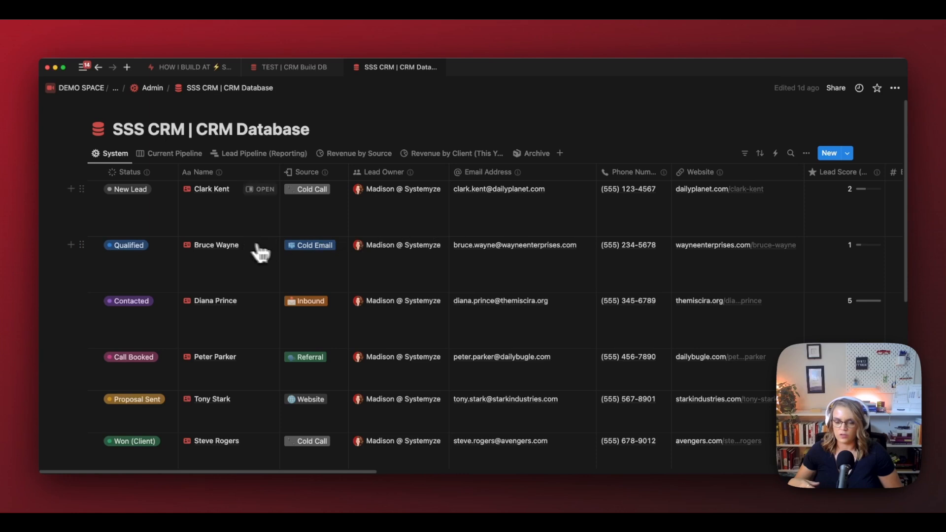
click(193, 70)
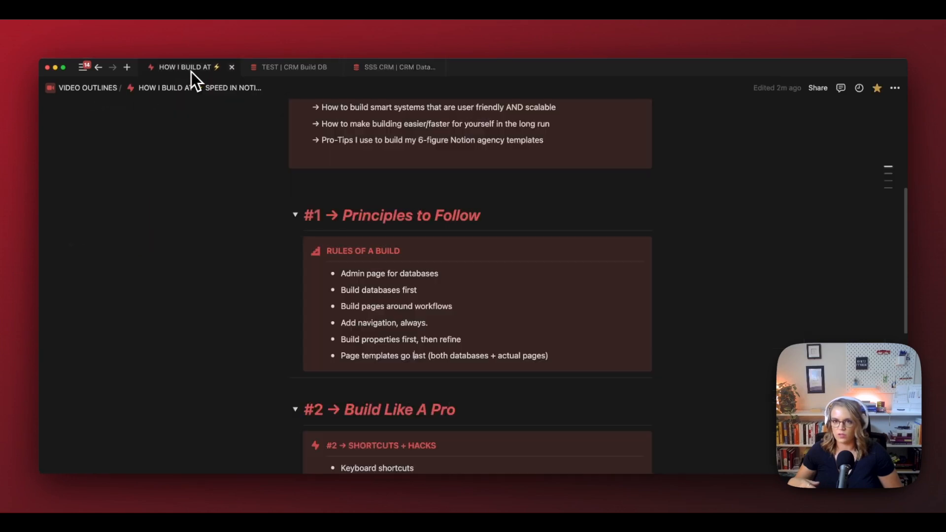
Step: Change the Tags property of TEST | CRM Build DB to the Status type
click(274, 69)
click(264, 174)
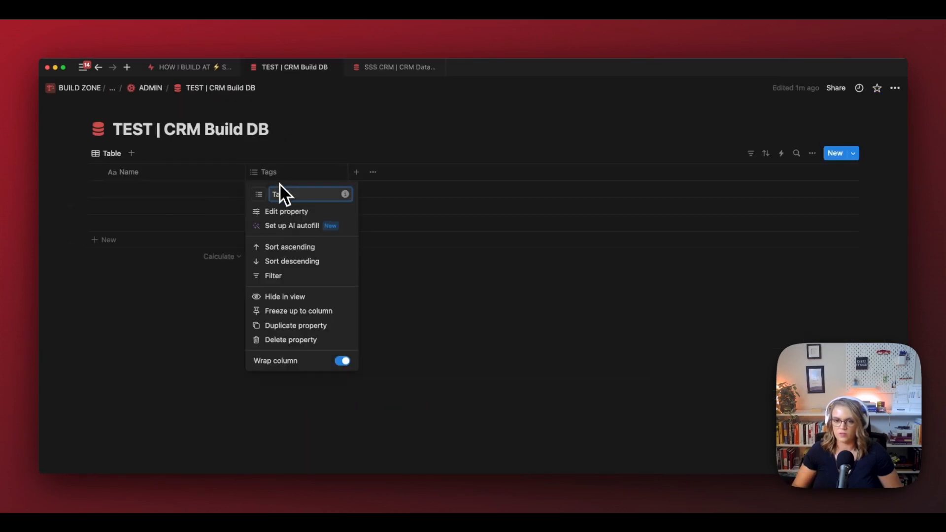
click(294, 211)
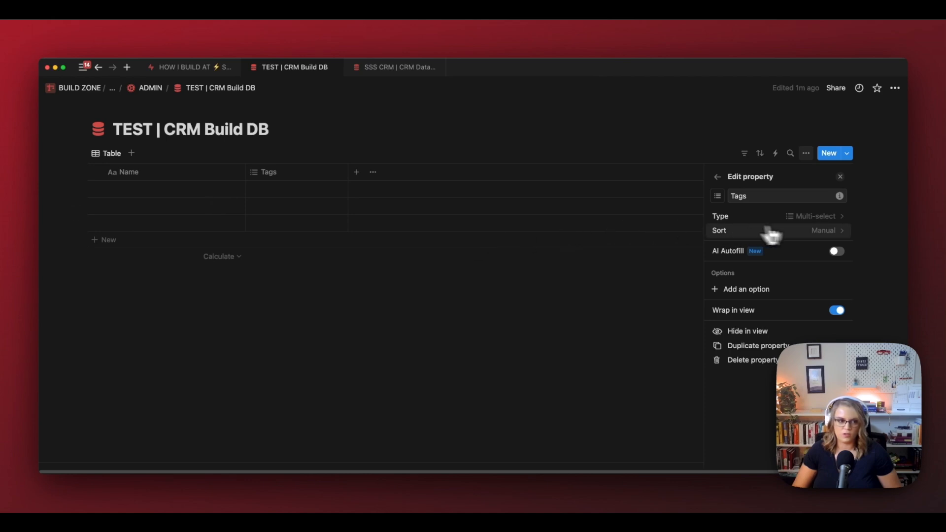
click(819, 217)
text(stat)
click(770, 266)
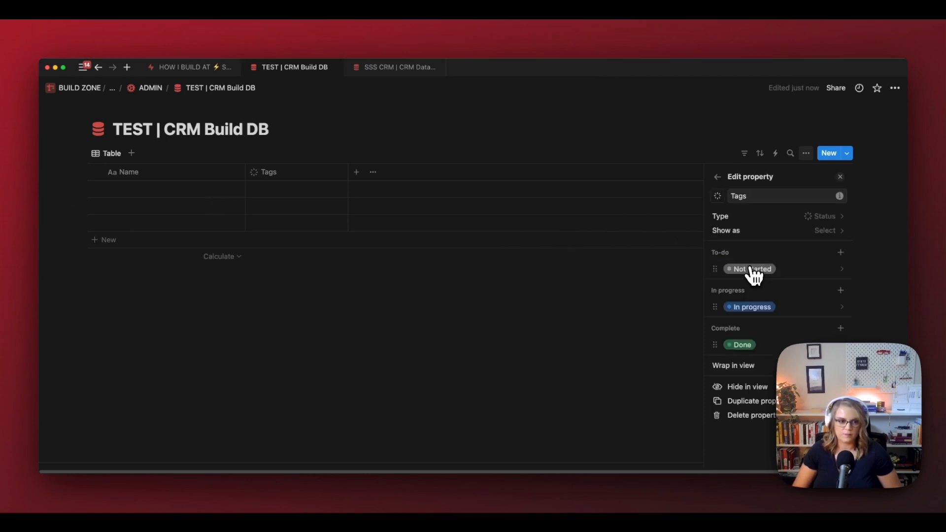
Step: Check the status options in the reference SSS CRM | CRM Database, and rename the Not started option of Tags as New Lead
click(804, 270)
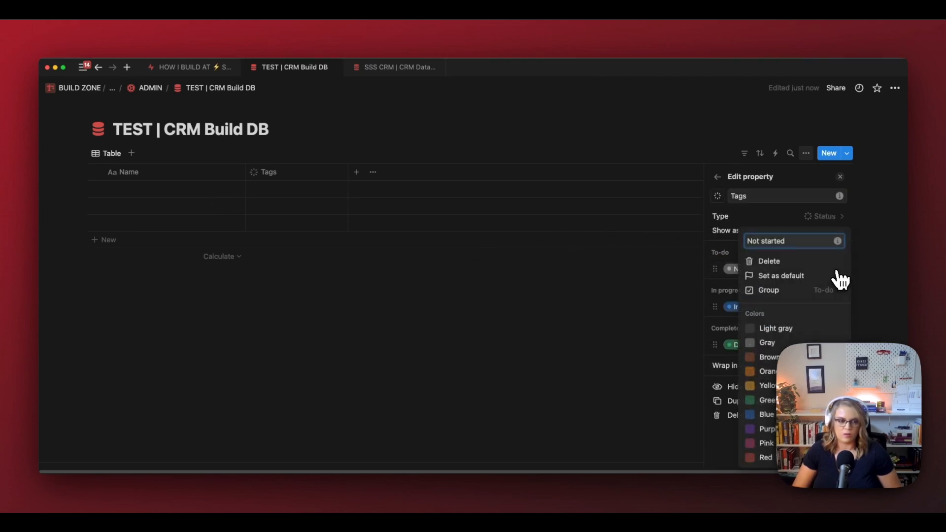
key(super+a)
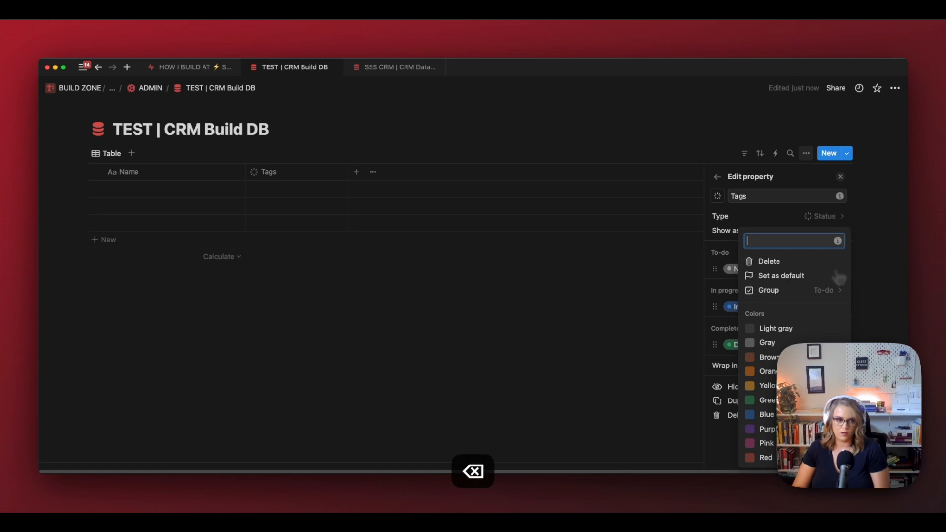
click(400, 67)
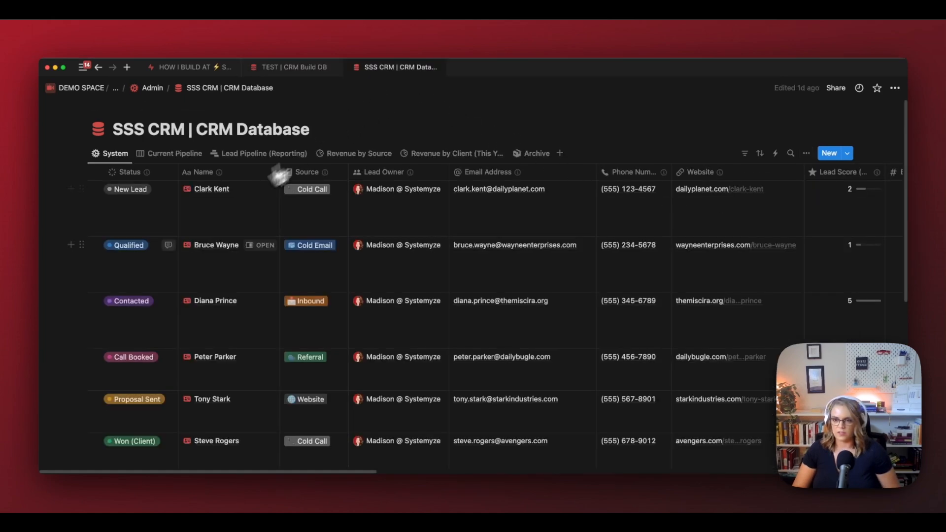
click(151, 212)
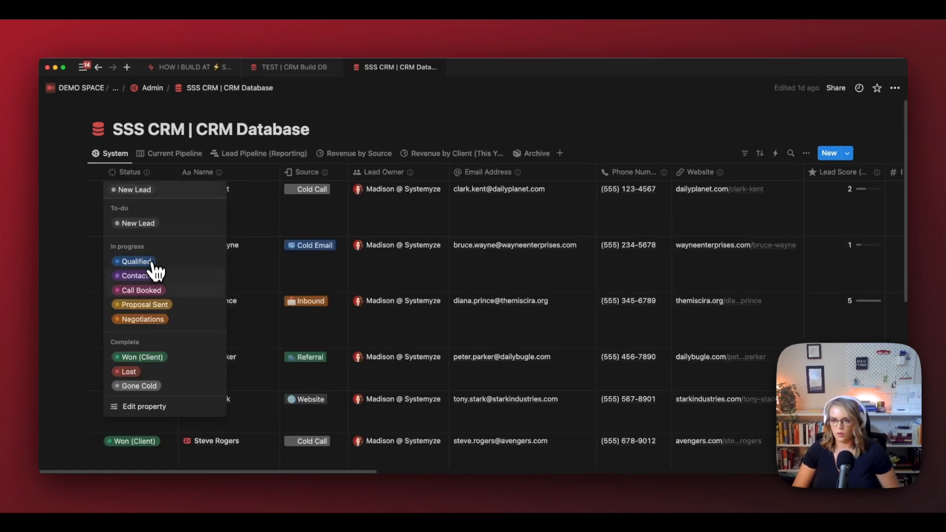
click(294, 67)
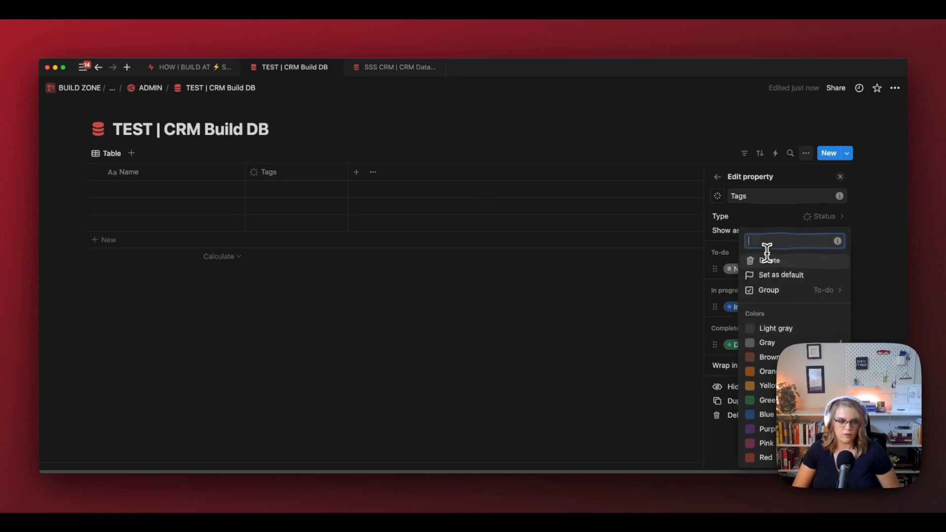
text(New Lead)
key(Return)
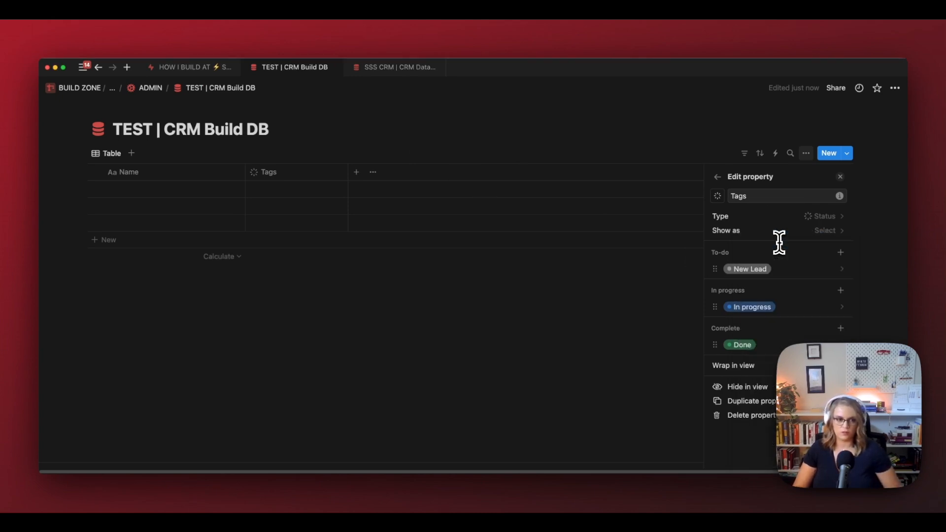
Step: Add a Qualified status option and move it to the start of the In progress group
click(841, 252)
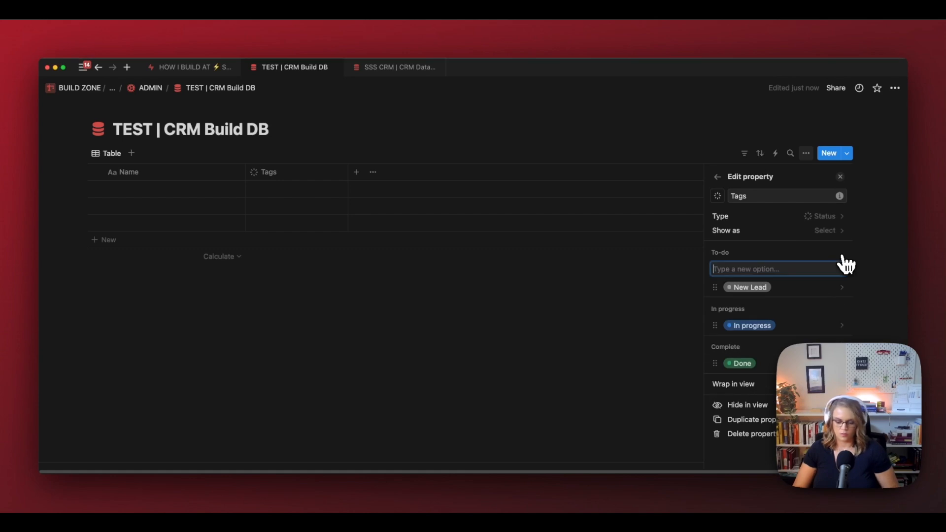
key(Return)
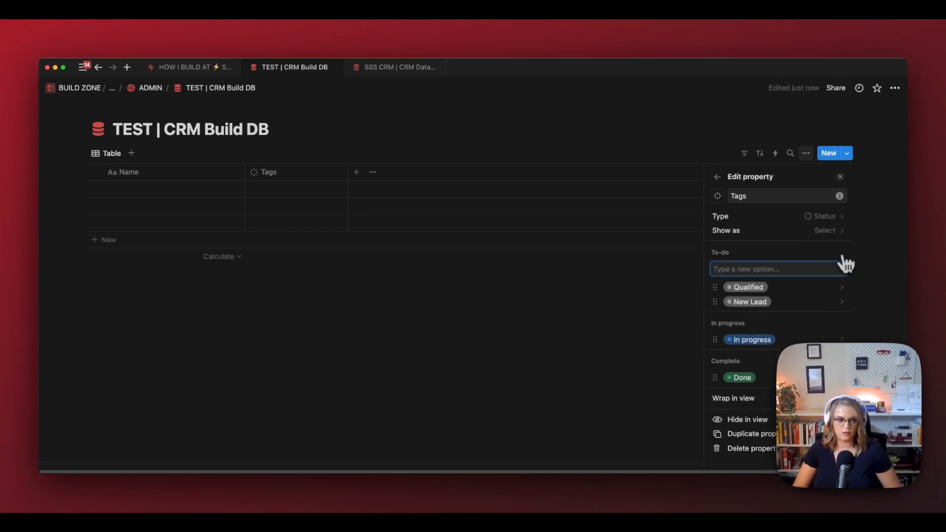
drag(715, 287, 719, 319)
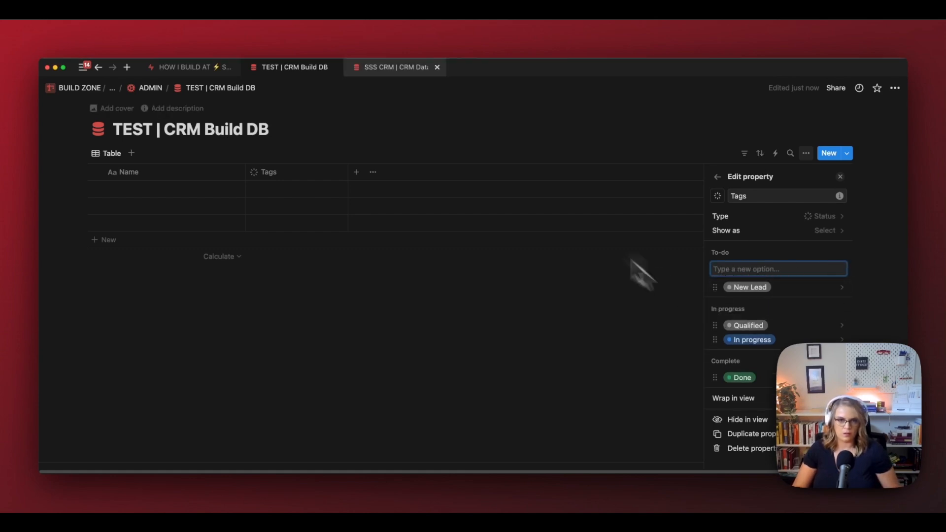
Step: Check the reference CRM's status options again, and rename the In progress option as Contacted
click(389, 67)
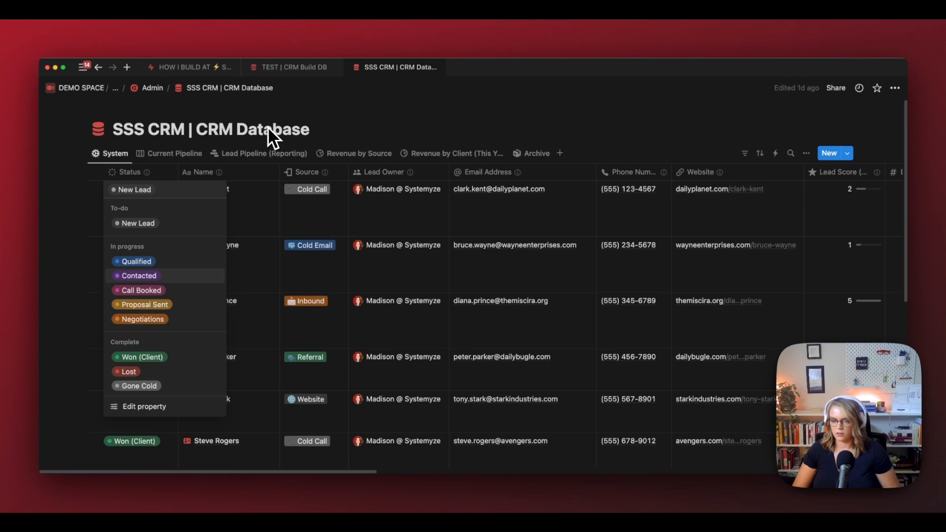
click(273, 72)
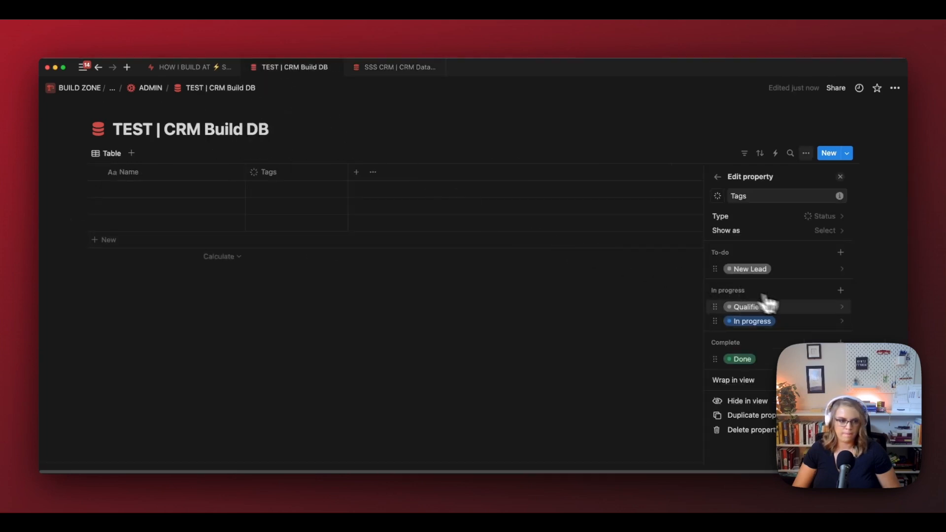
click(840, 320)
key(super+a)
text(Co)
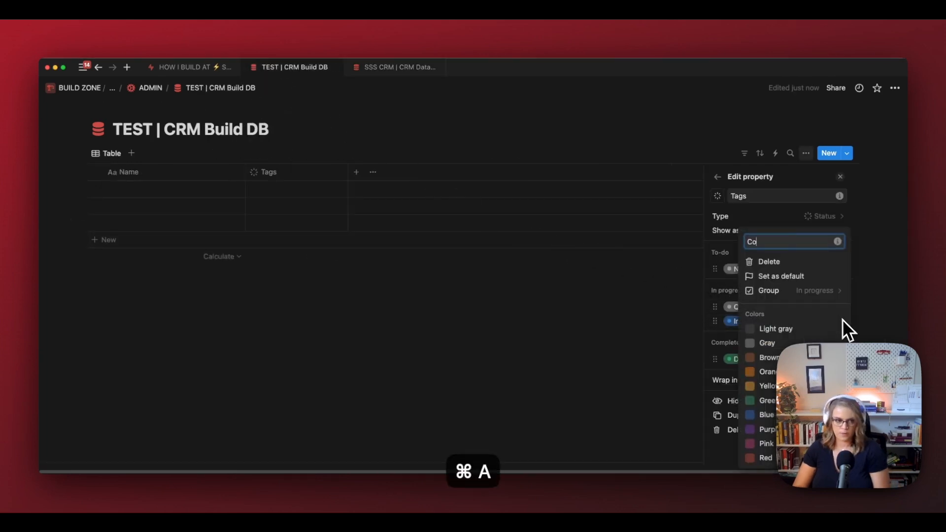
text(ntacted)
key(Return)
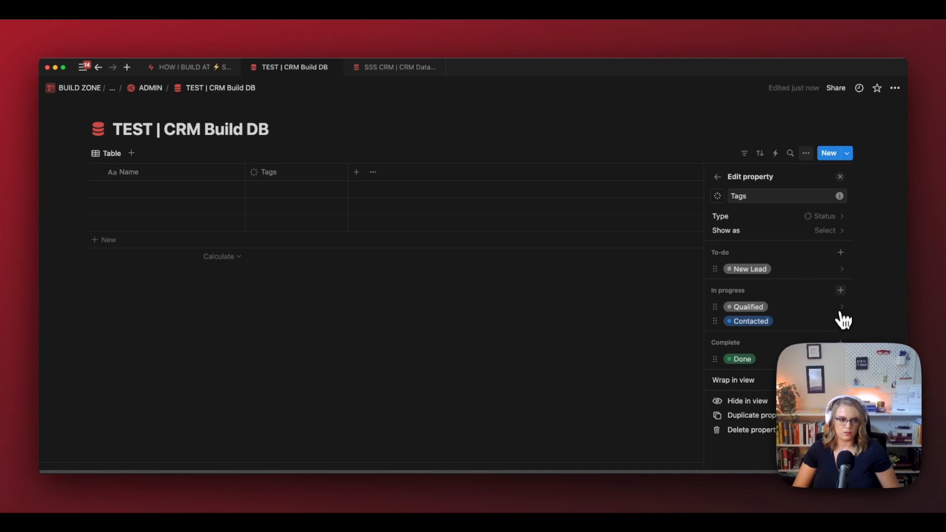
Step: Add a Call Booked option to the In progress group and place it after Contacted
click(841, 290)
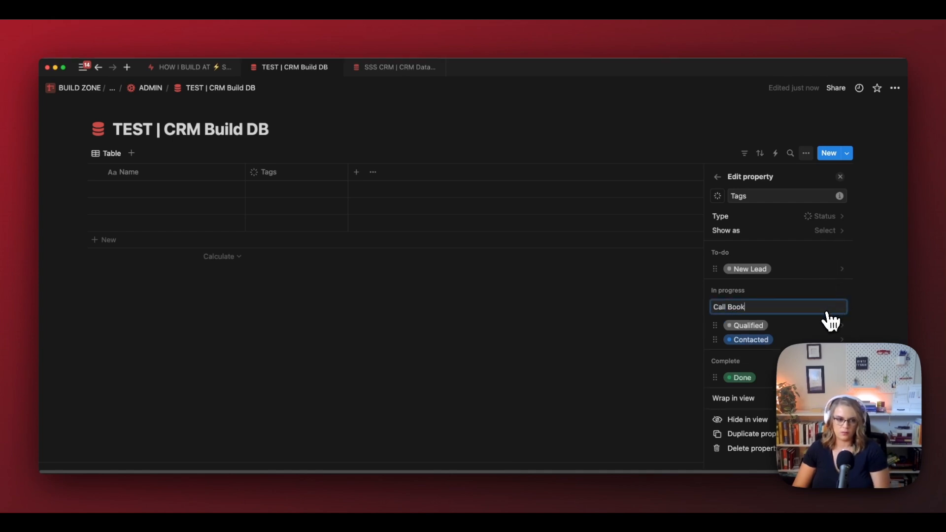
text(Call Booked)
key(Return)
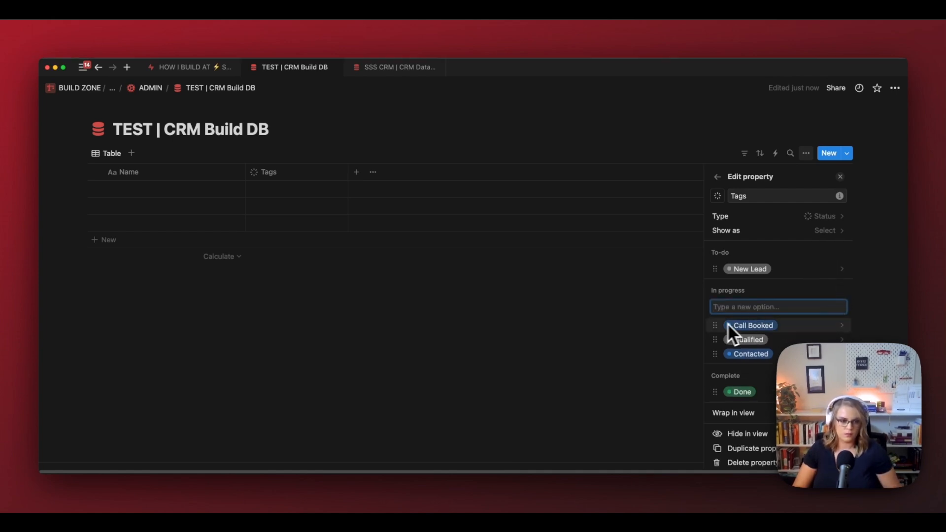
drag(728, 323, 714, 351)
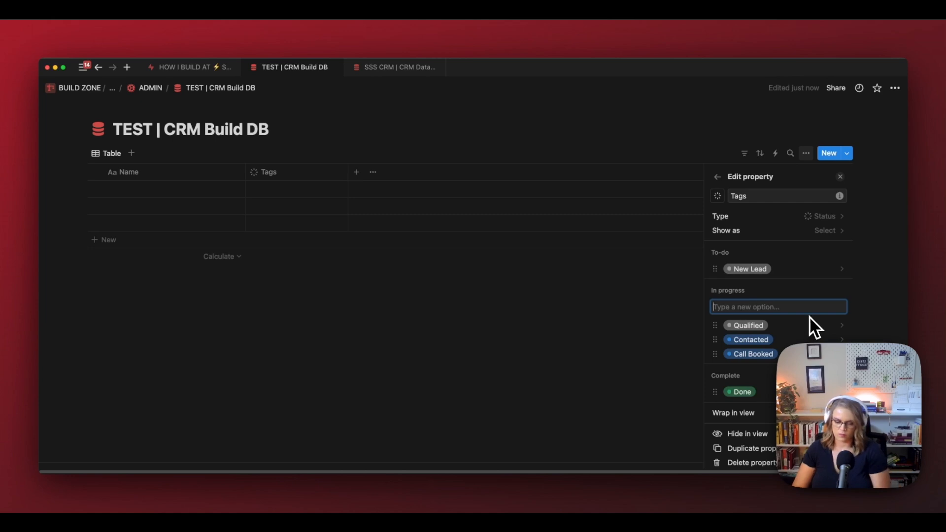
Step: Add a Proposal Sent option to the In progress group and place it after Call Booked
text(Pro)
key(BackSpace)
text(oposal )
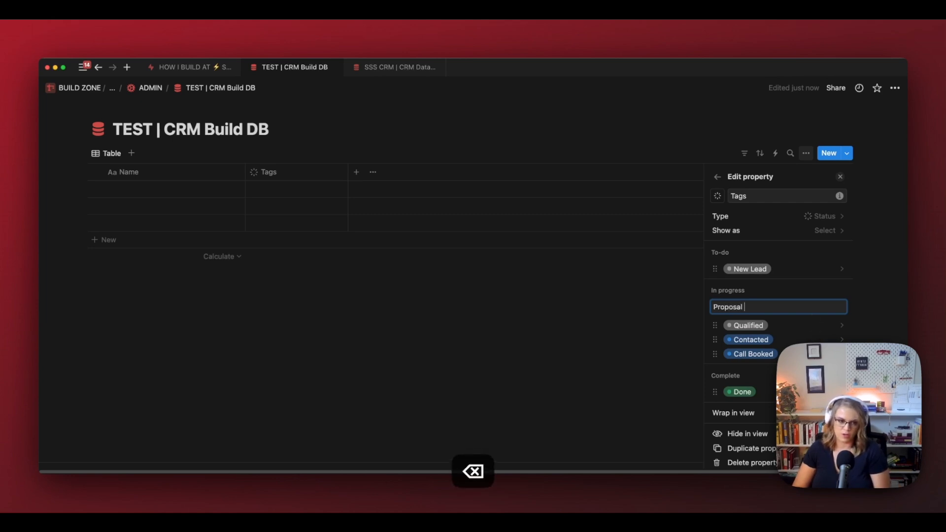
text(Sent)
key(Return)
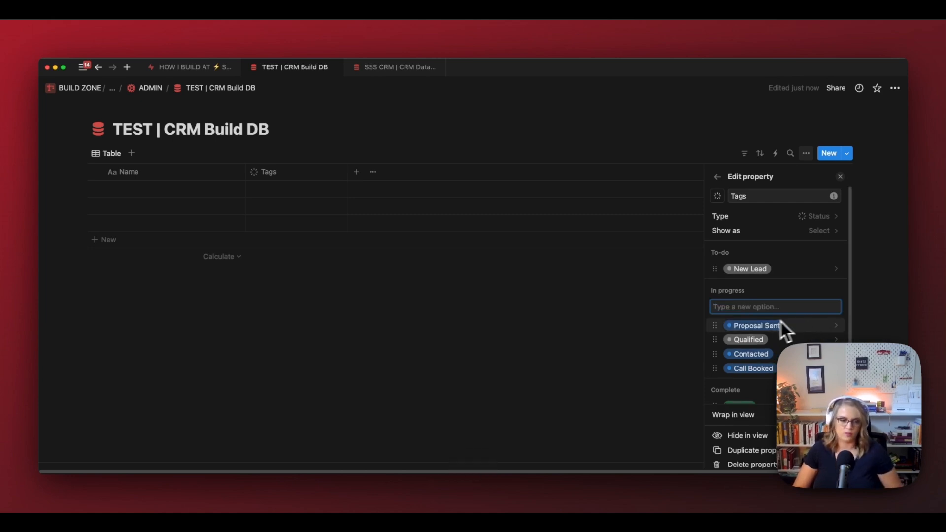
drag(727, 322, 716, 365)
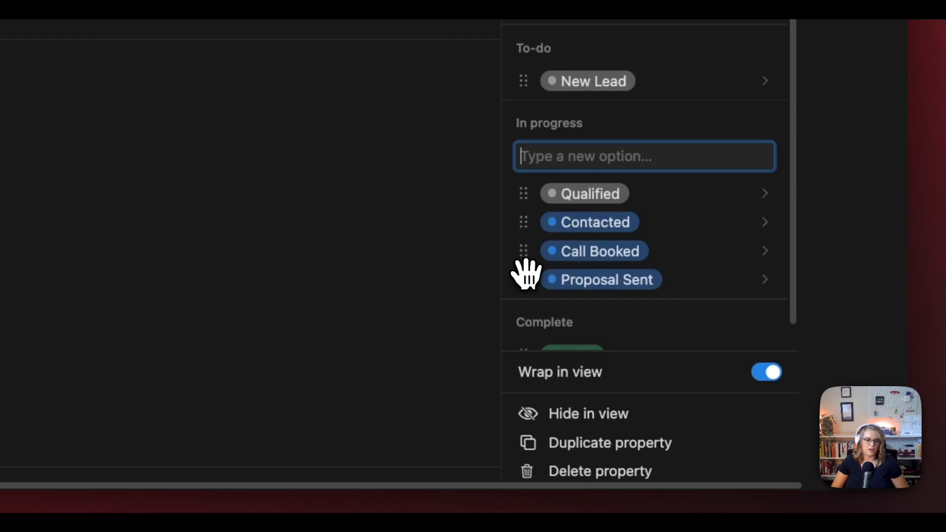
Step: Rename the Done option in the Complete group as Won (Closed)
scroll(576, 233, down, 1)
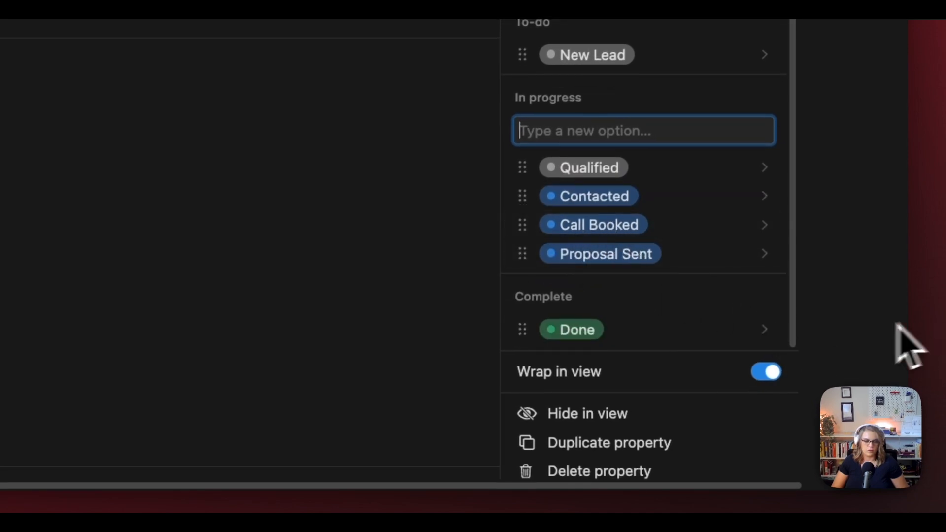
click(782, 332)
key(super+a)
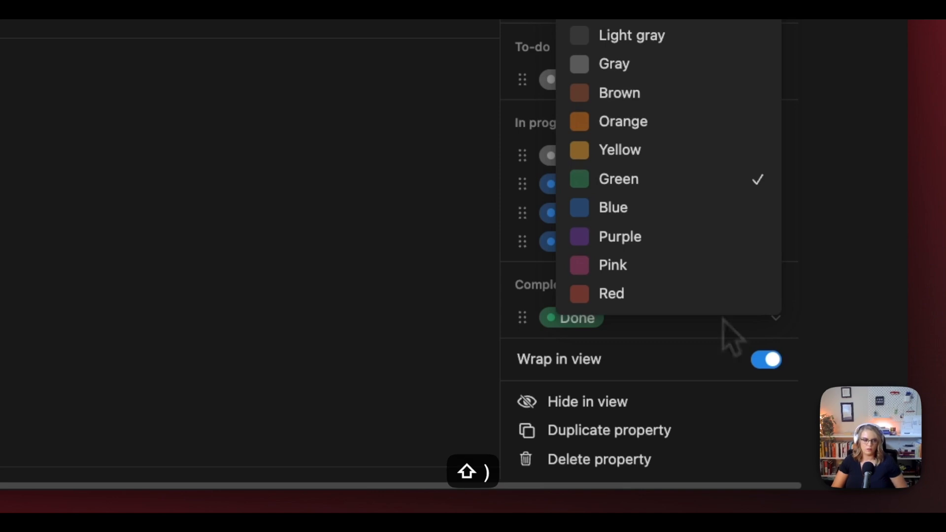
scroll(613, 222, up, 3)
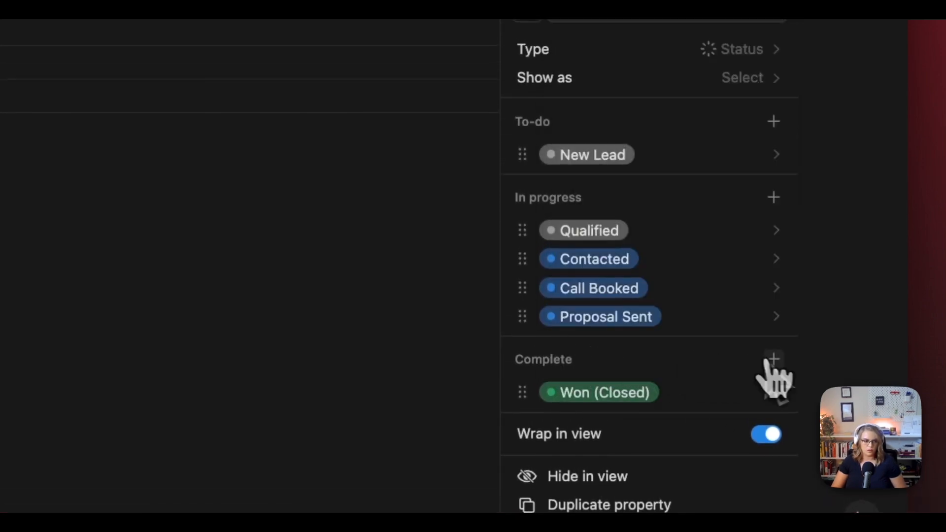
Step: Add Lost and Gone Cold options to the Complete group, and order the group as Won (Closed), Lost, Gone Cold
click(773, 360)
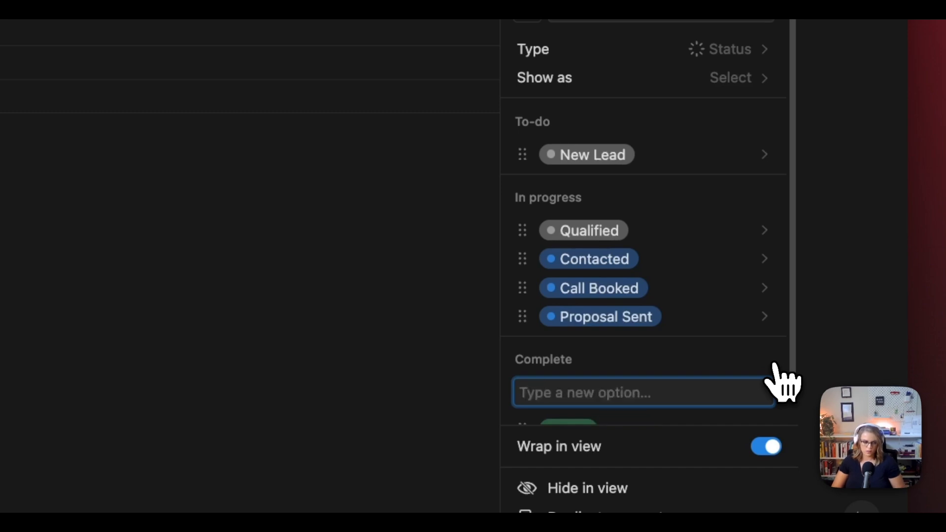
text(Gone)
key(BackSpace)
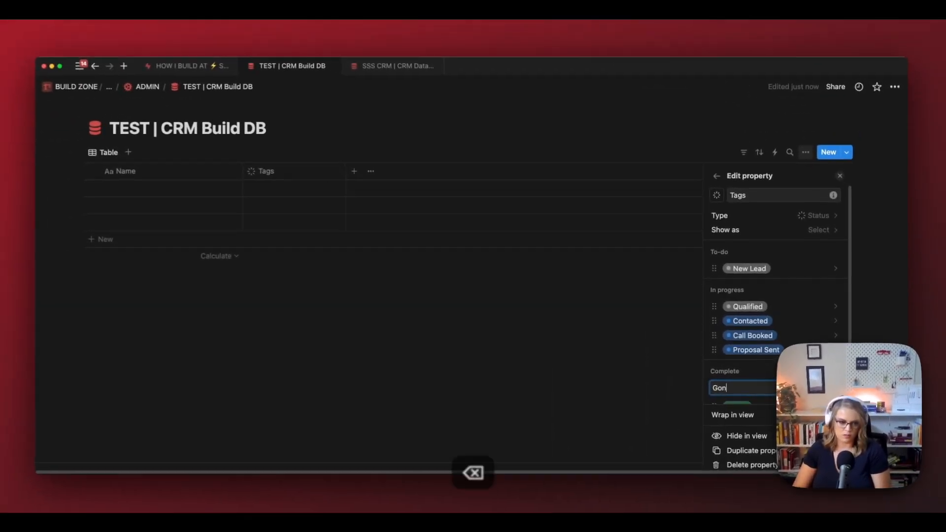
text(e Co)
scroll(828, 312, down, 2)
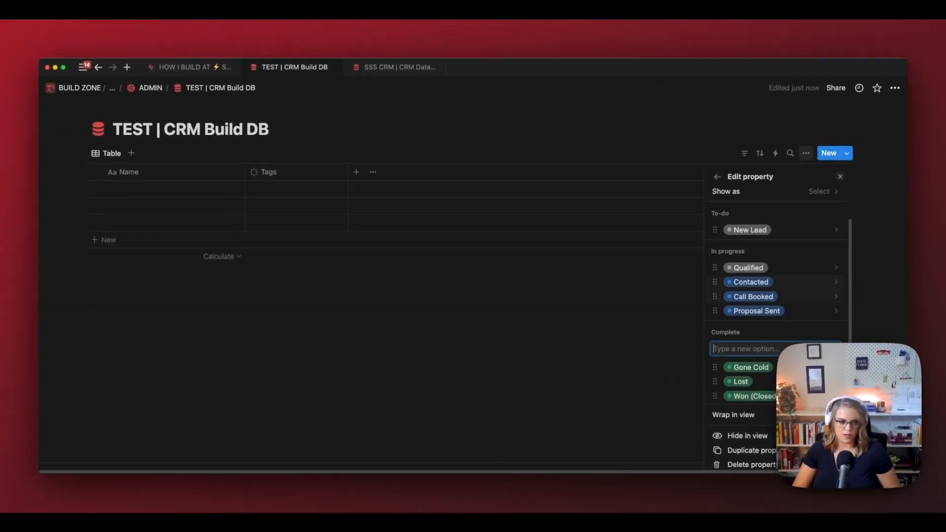
drag(715, 365, 720, 397)
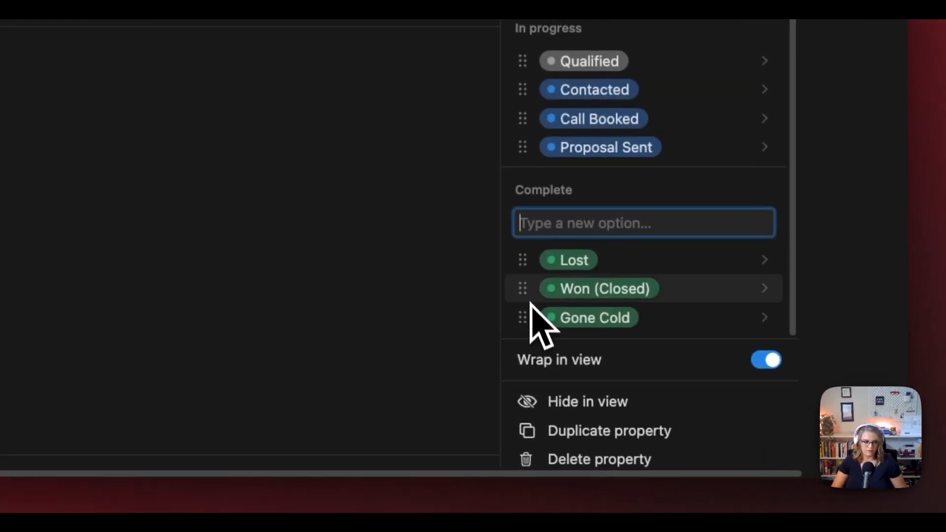
drag(518, 261, 524, 282)
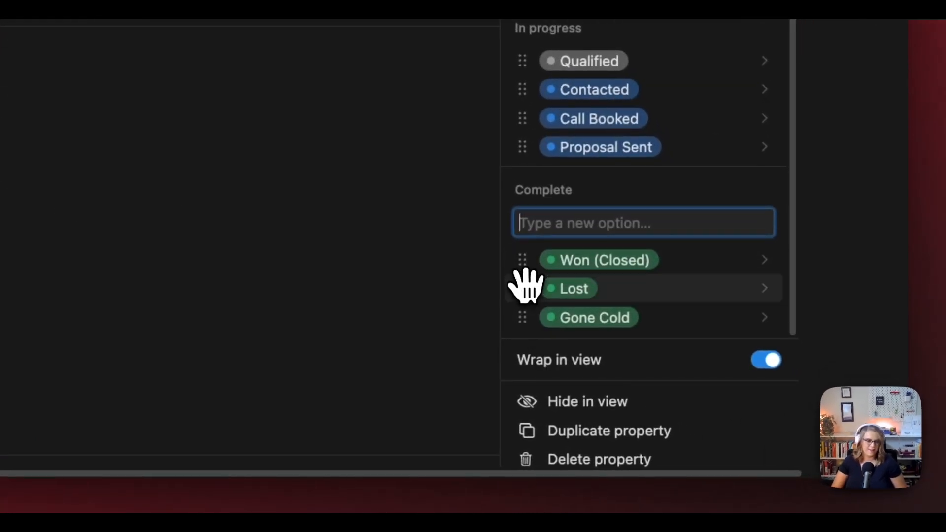
Step: Color the Lost option red and the Gone Cold option blue
click(759, 289)
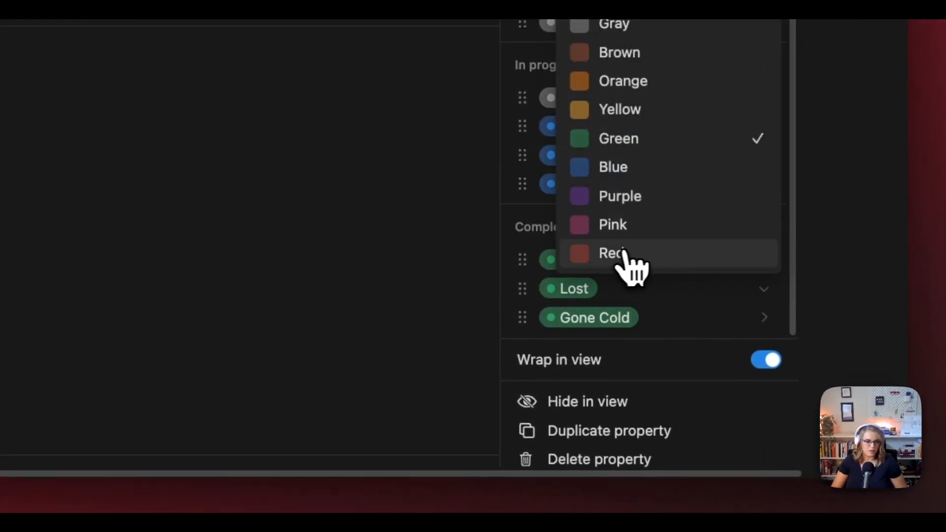
click(765, 320)
click(764, 319)
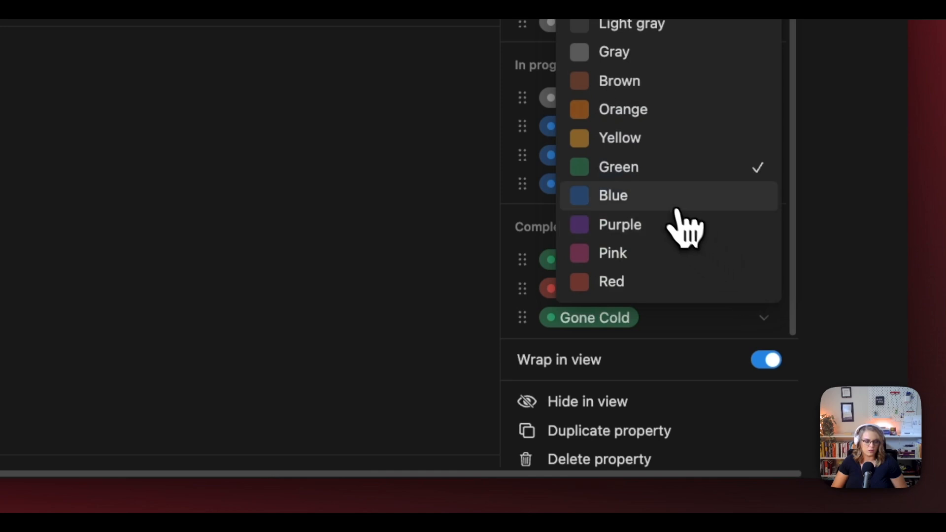
click(640, 200)
key(Escape)
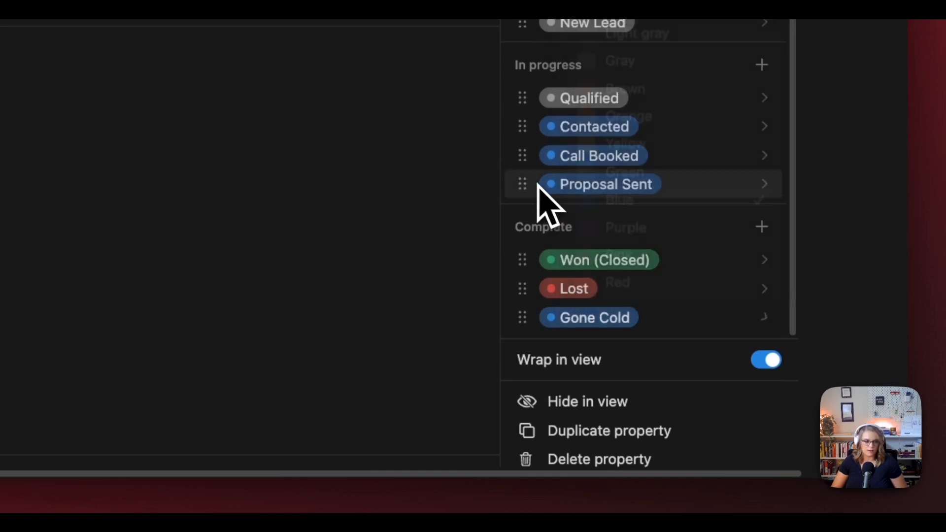
Step: Color the In progress options: Contacted purple, Call Booked yellow, and Proposal Sent pink
click(752, 150)
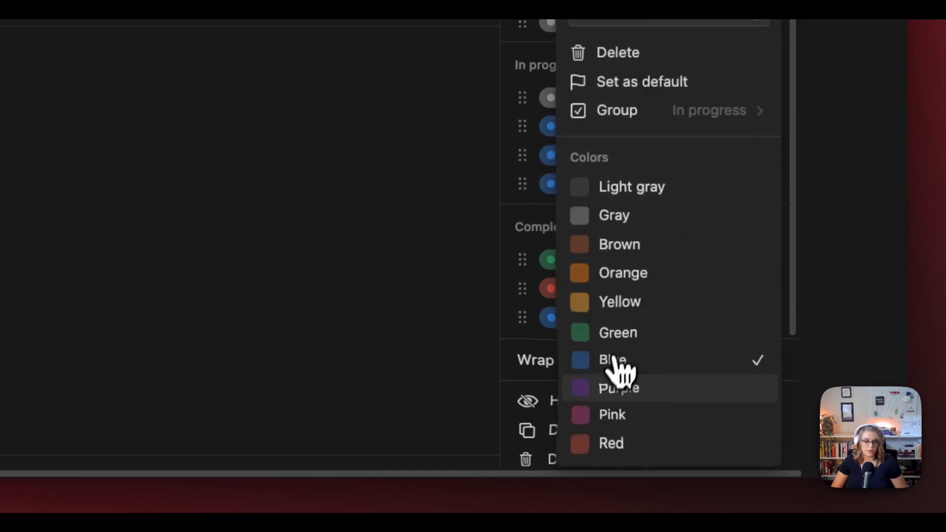
click(620, 386)
key(Escape)
click(763, 160)
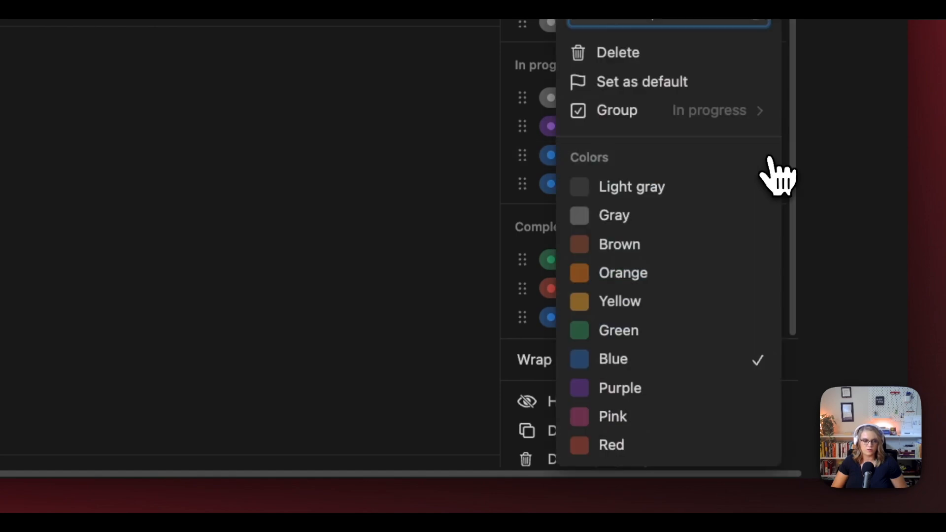
click(655, 296)
key(Escape)
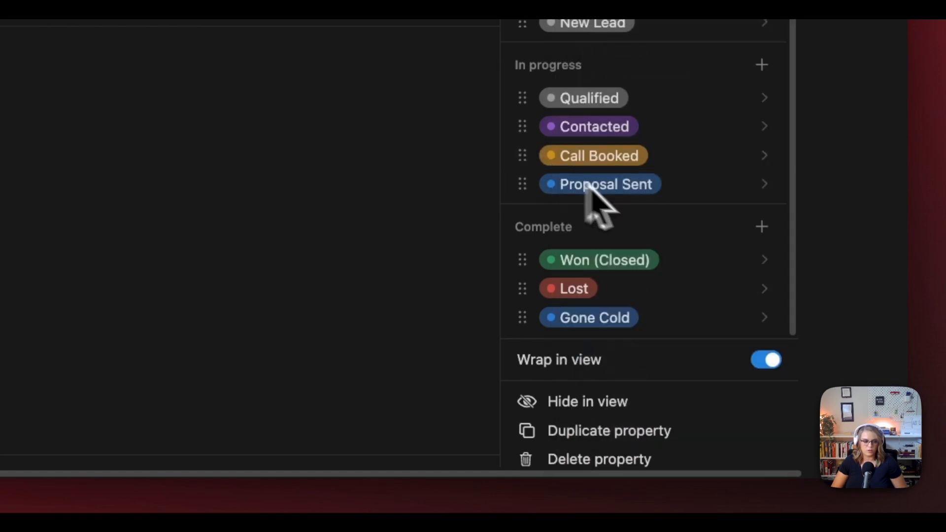
click(765, 195)
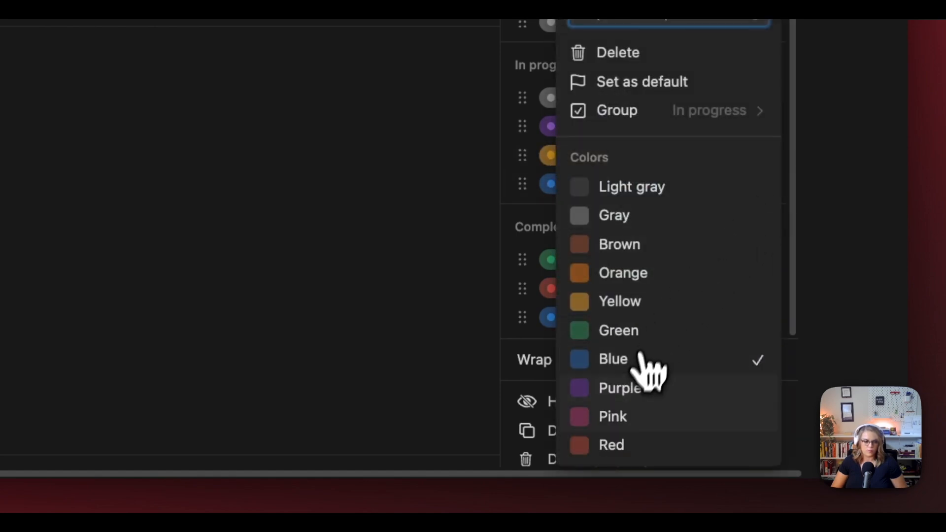
click(634, 417)
key(Escape)
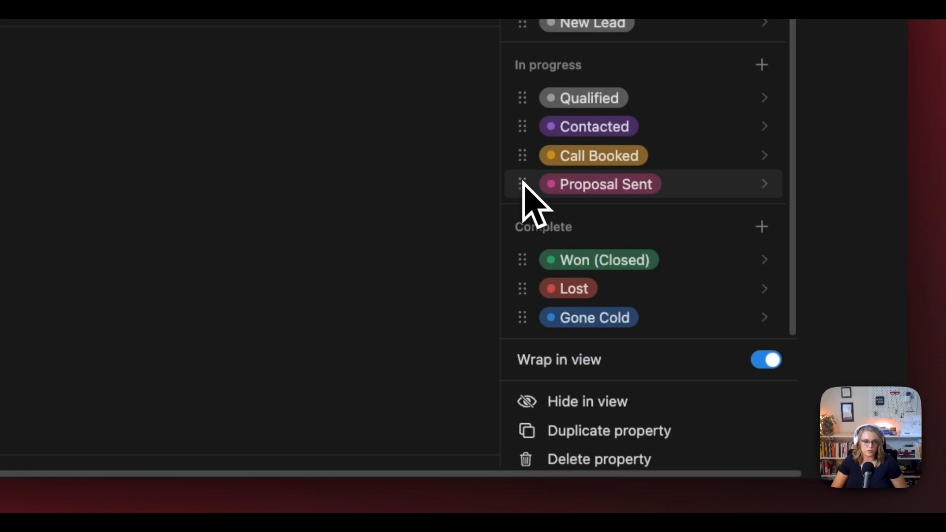
Step: Color the Qualified option in the In progress group orange, and close the property editor
scroll(523, 184, up, 3)
click(764, 194)
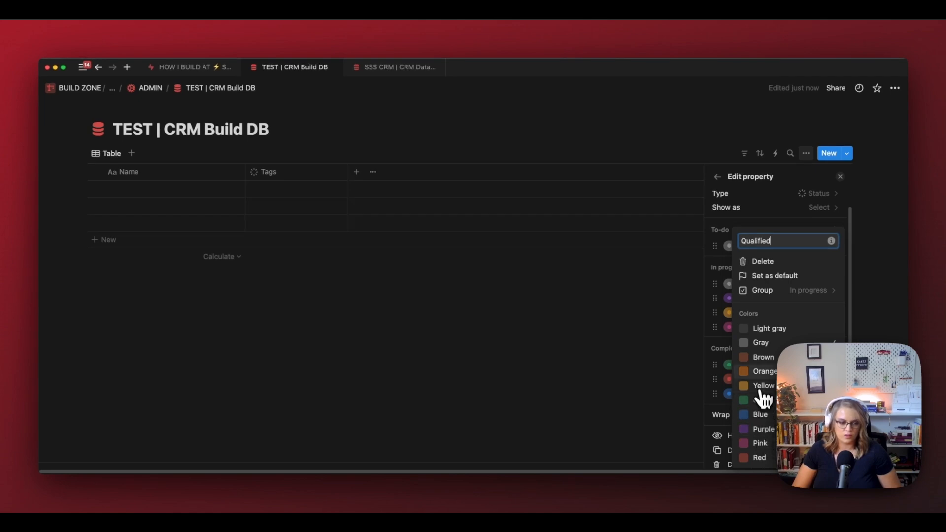
click(764, 371)
click(702, 327)
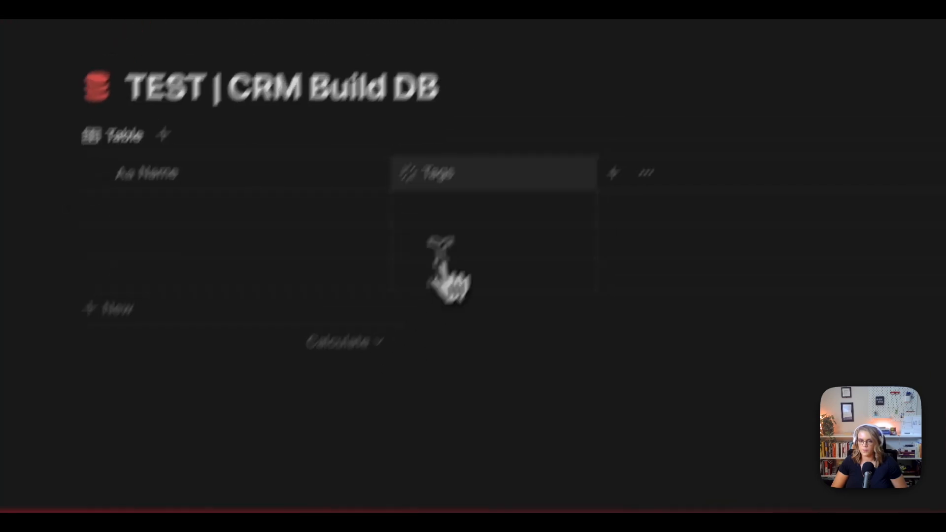
Step: Rename the Tags property as Status
click(458, 177)
key(super+a)
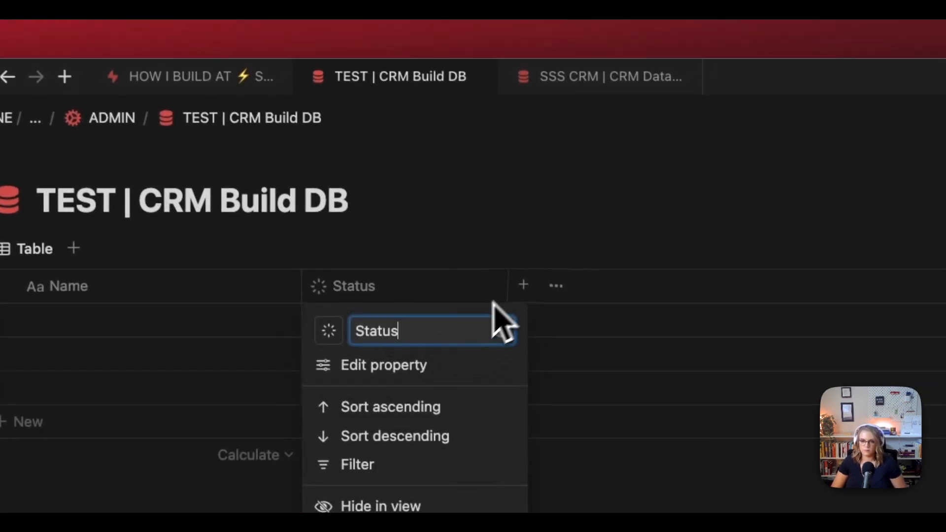
key(Return)
click(443, 320)
key(Escape)
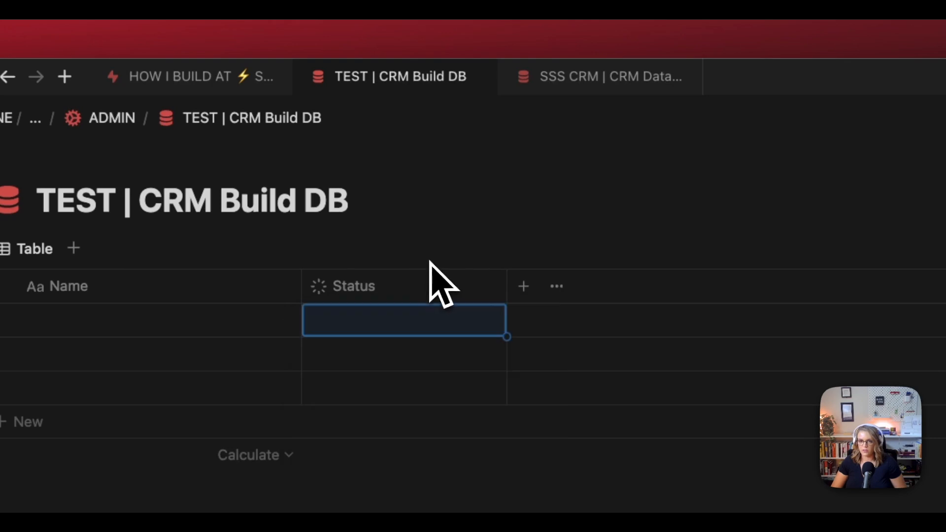
Step: Consult the reference CRM database, and add a multi-select property named Source with the outlined door-entry icon to the build database
click(592, 77)
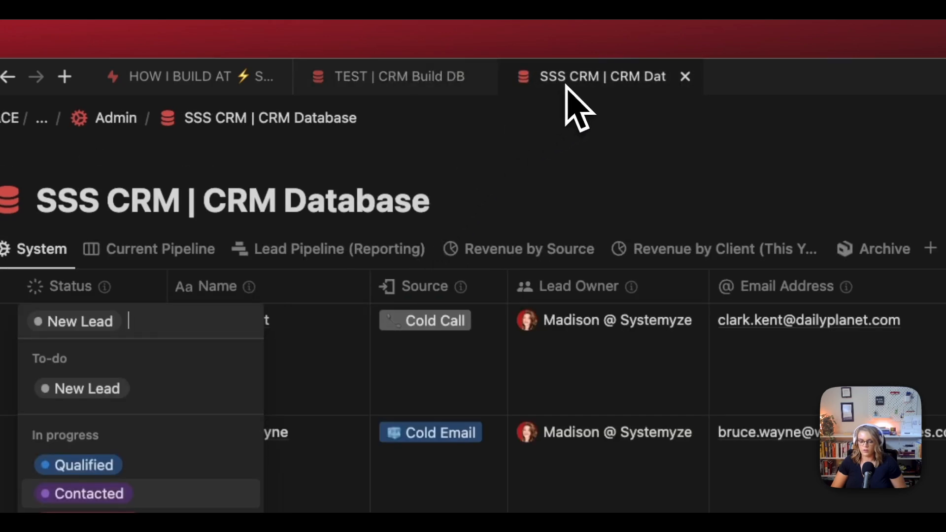
click(399, 76)
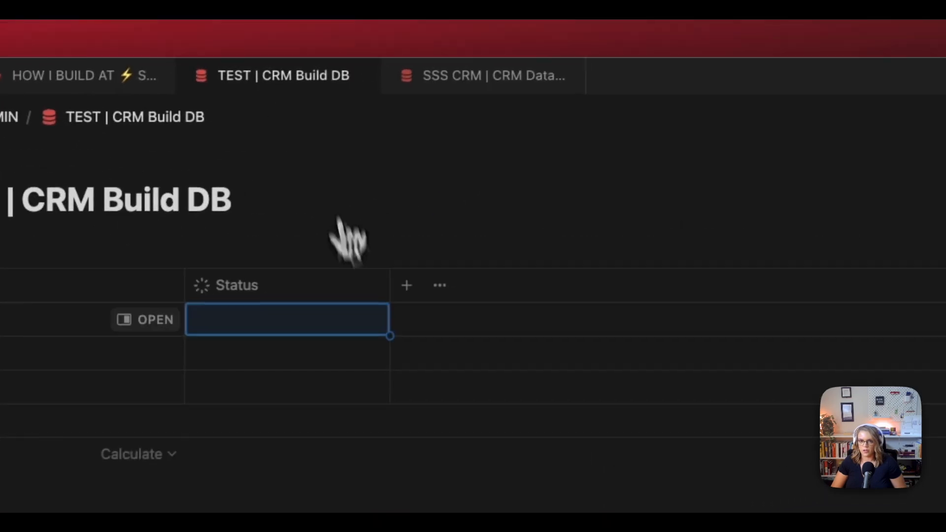
click(401, 290)
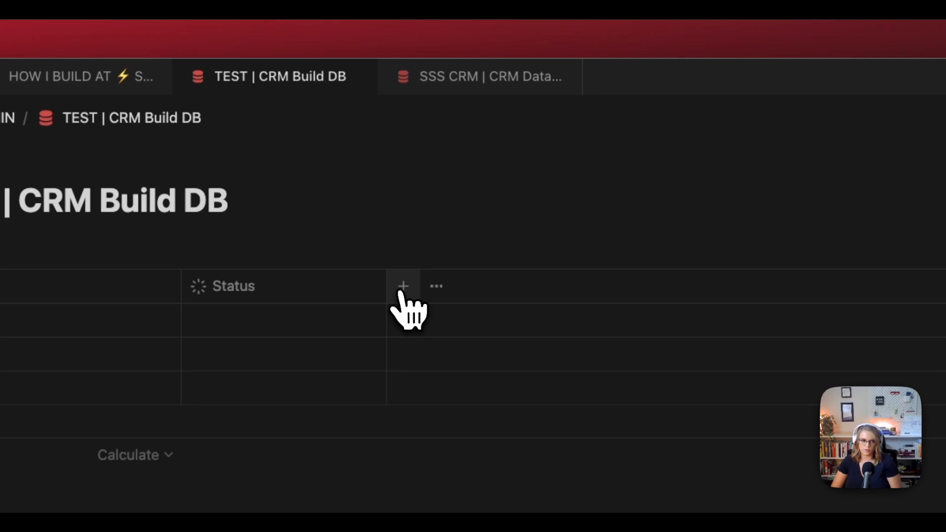
key(super+a)
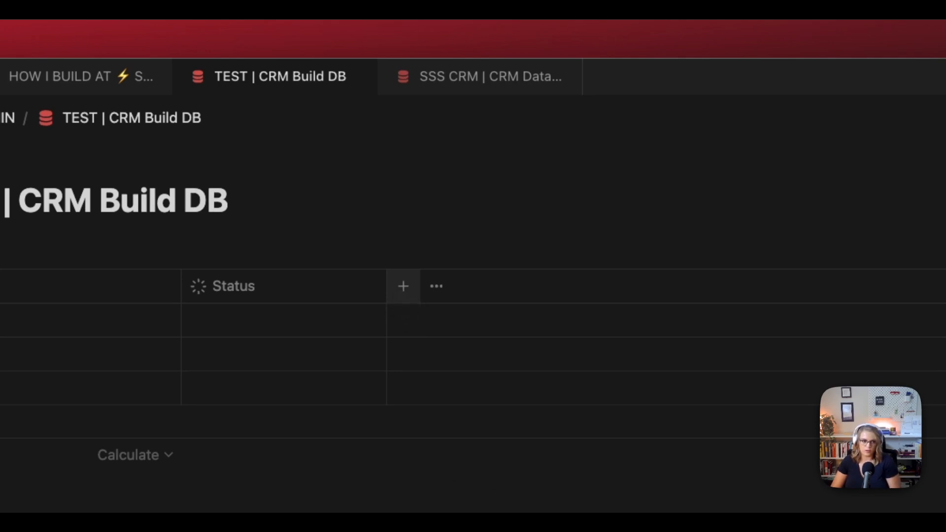
click(403, 286)
text(mul)
click(627, 339)
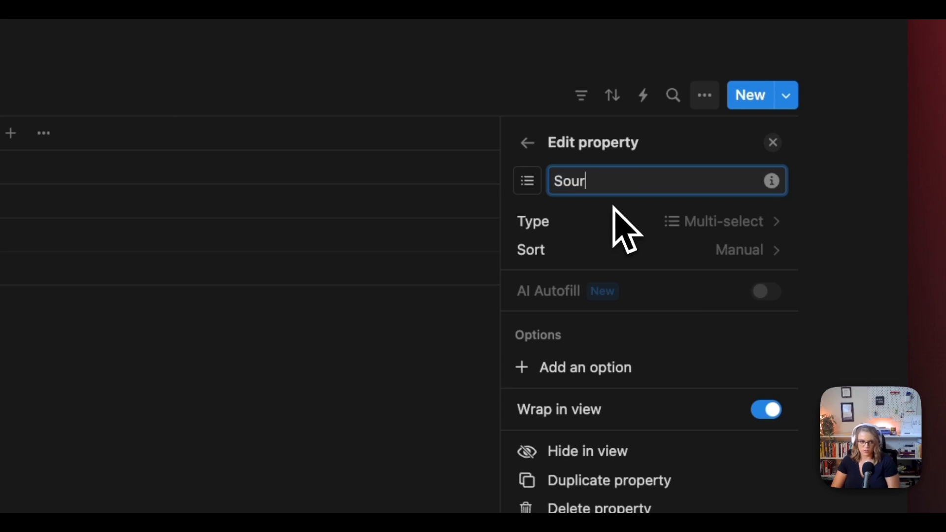
click(528, 182)
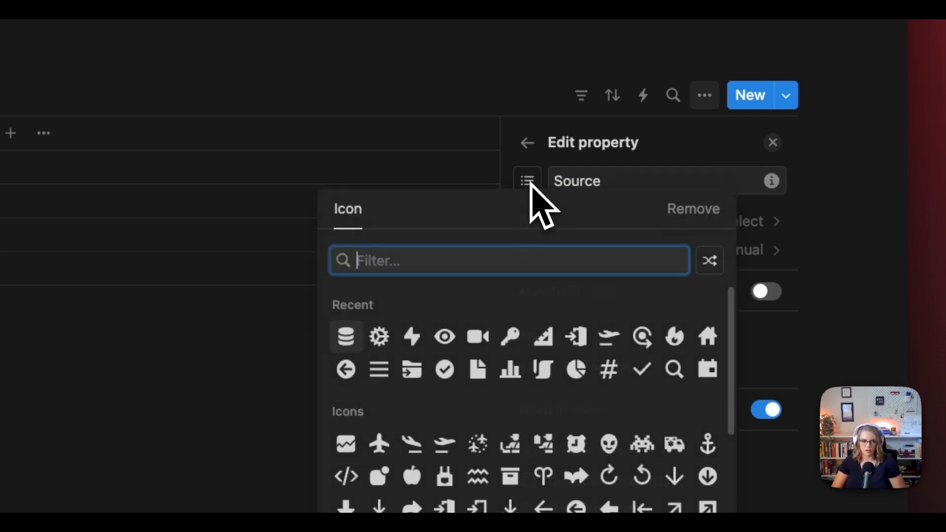
text(door)
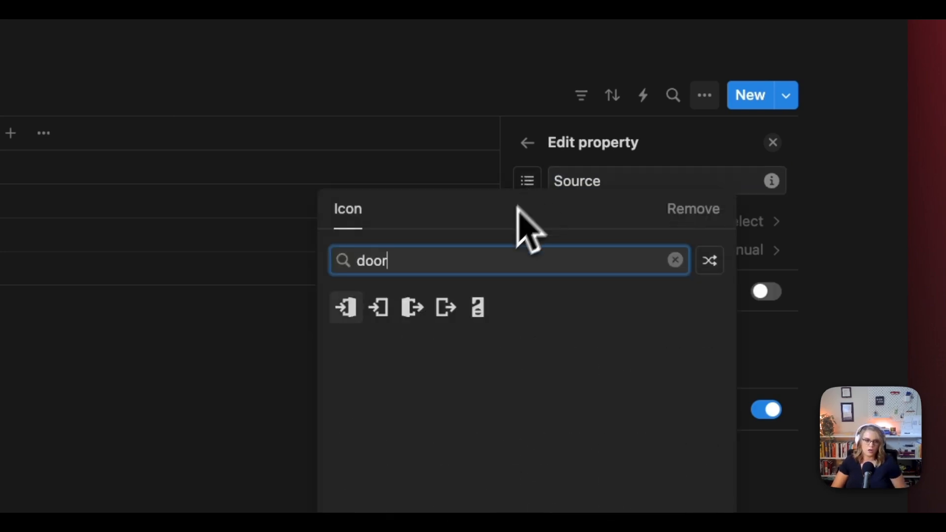
click(379, 308)
Step: Add Cold Email and Cold Call options to the Source property
click(655, 365)
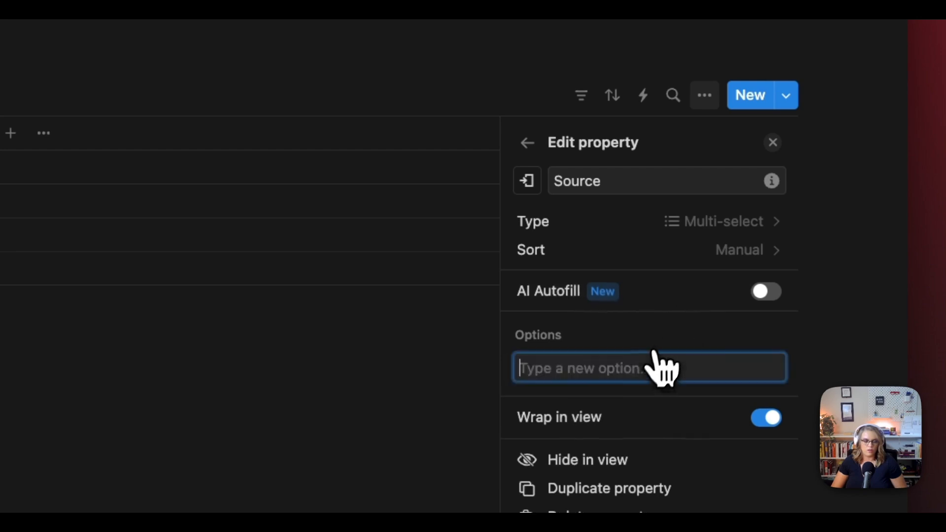
text(Cold T)
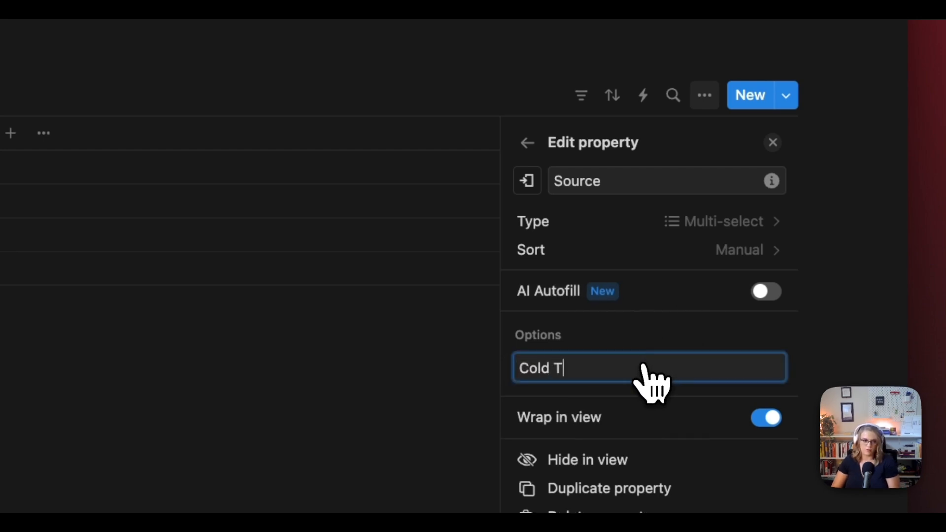
key(BackSpace)
text(Email)
key(Return)
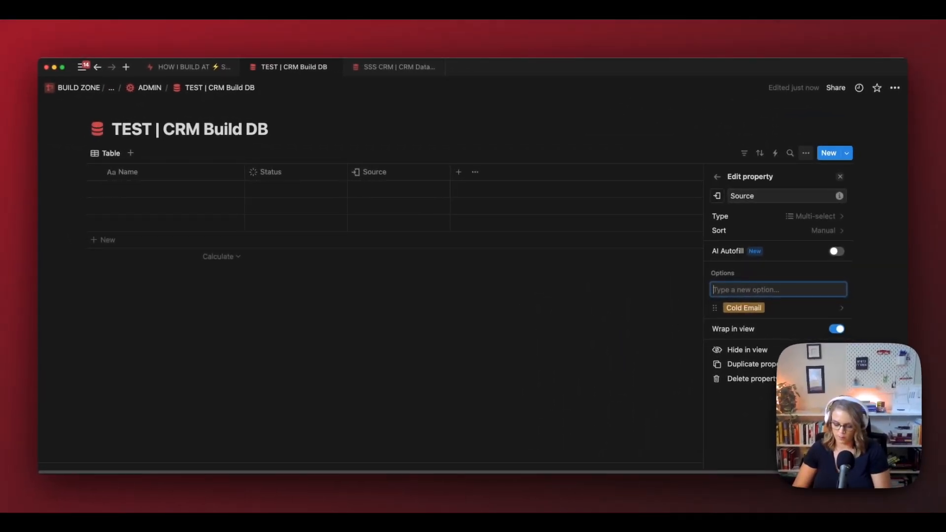
text(Cold Call)
key(Return)
Step: Add Email, Ads, Word of Mouth, and Website options to the Source property, and close its editor
text(Email)
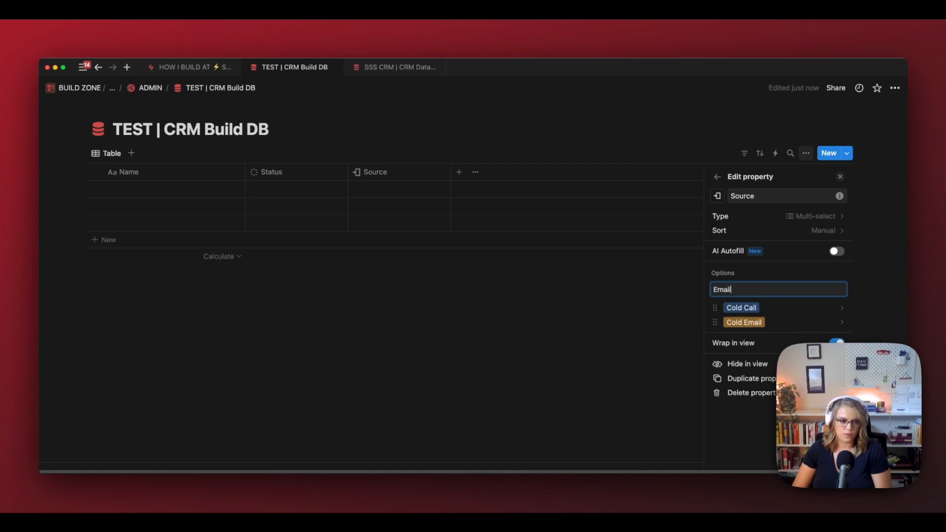
key(Return)
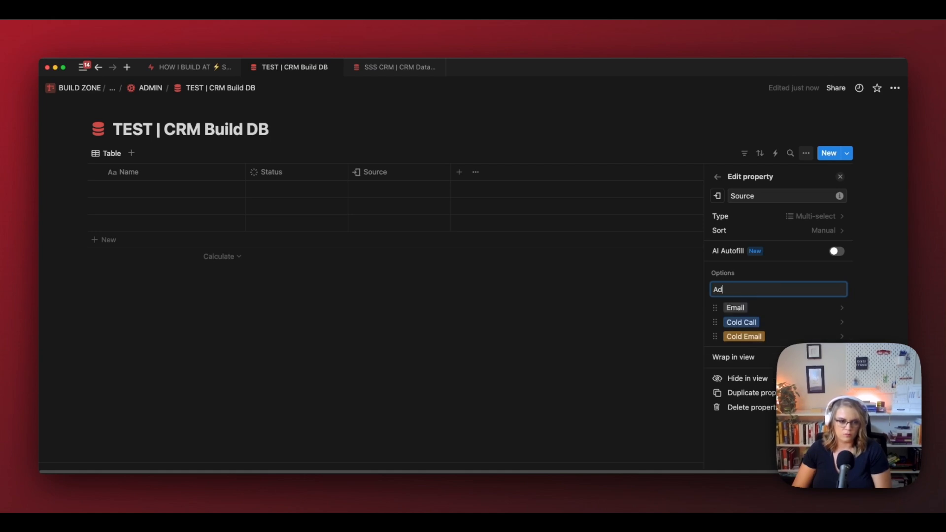
key(Return)
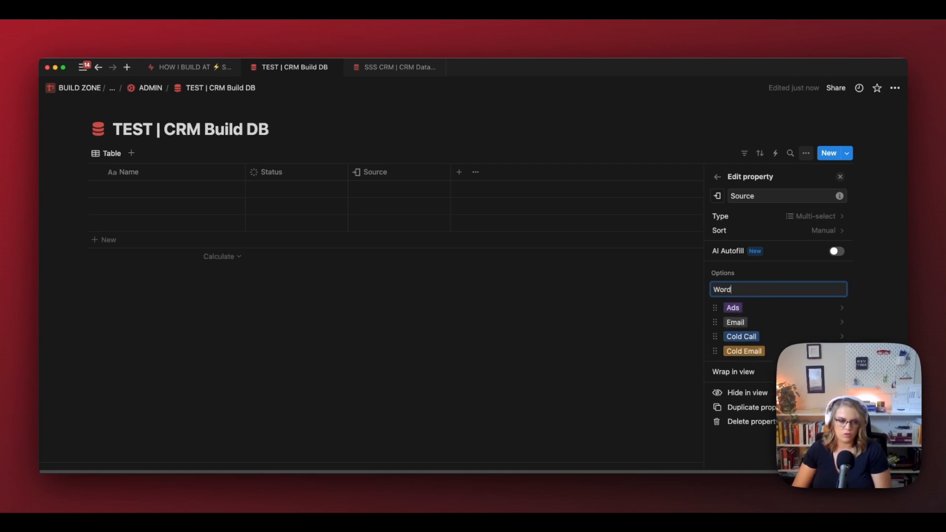
text(Word of Mouth)
key(Return)
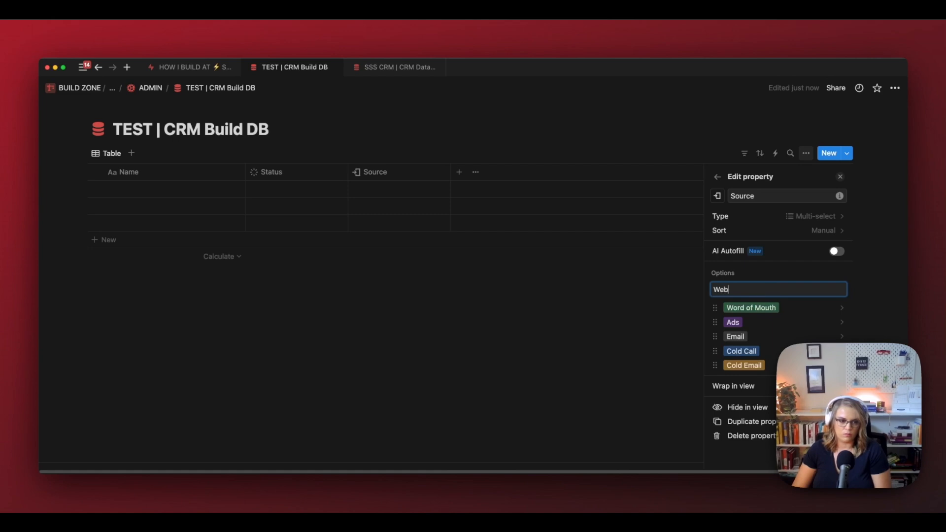
text(Website)
key(Return)
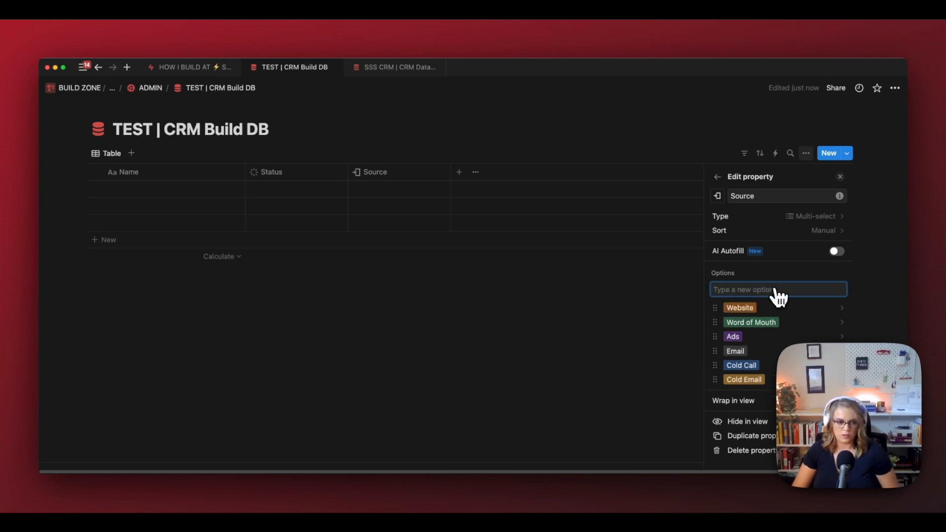
click(500, 316)
Step: Set the Source of the three rows to Word of Mouth, Ads, and Cold Call, in that order
click(394, 190)
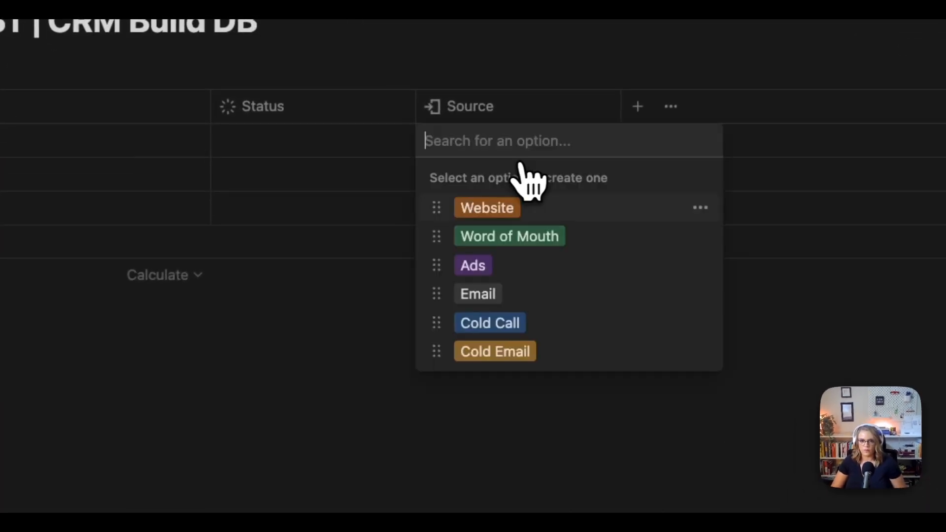
click(511, 236)
click(424, 185)
click(461, 296)
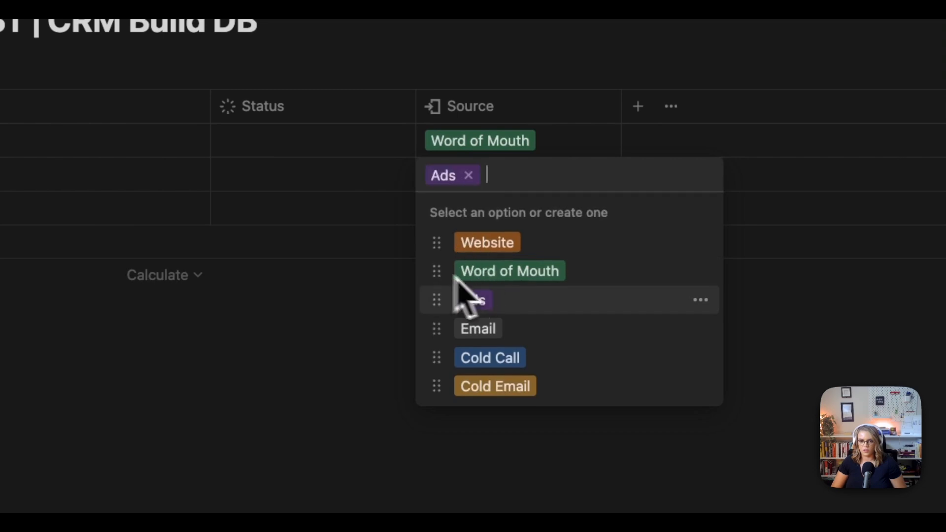
click(414, 219)
click(434, 210)
click(490, 389)
click(333, 188)
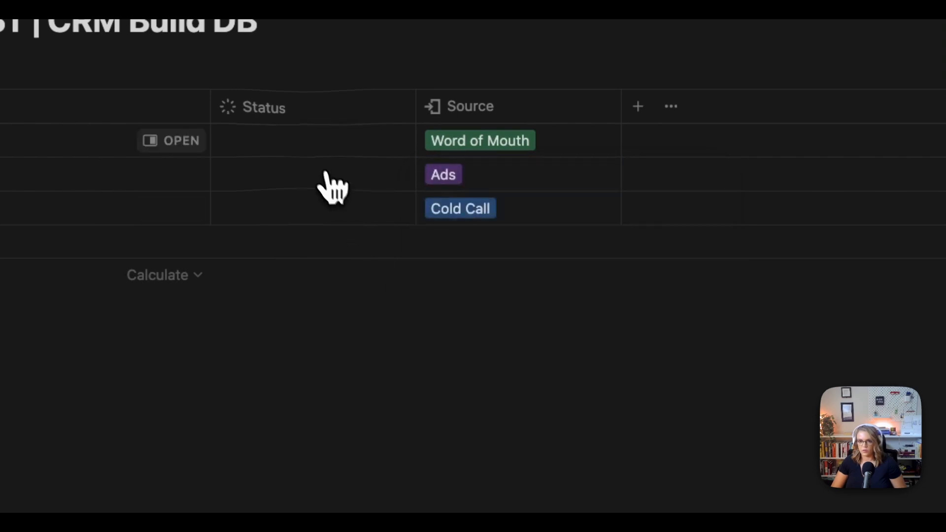
Step: Set the Status of the three rows to New Lead, Contacted, and Qualified, in that order
click(315, 143)
click(302, 204)
click(325, 175)
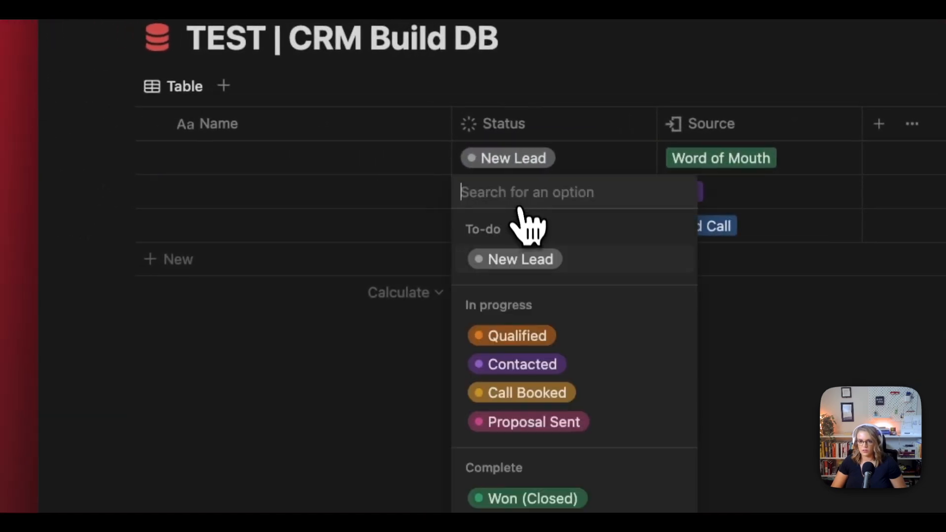
click(532, 365)
click(497, 226)
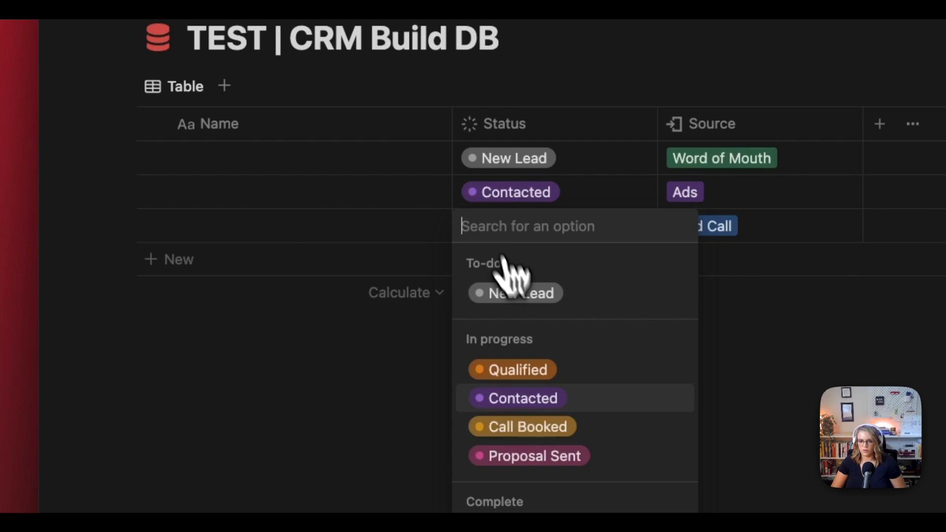
click(546, 377)
Step: Move the Status column ahead of Name, and narrow the Status and Source columns
drag(505, 124, 347, 121)
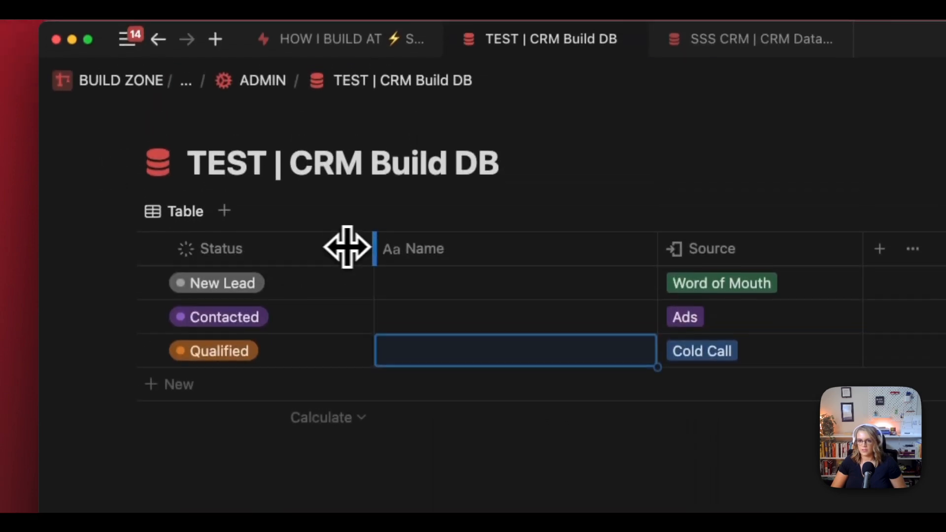
drag(348, 246, 294, 251)
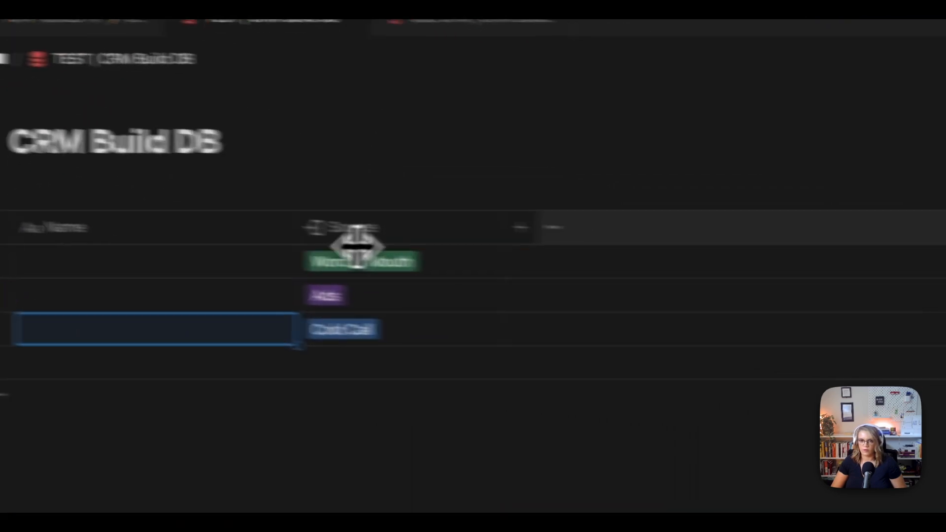
drag(504, 225, 459, 219)
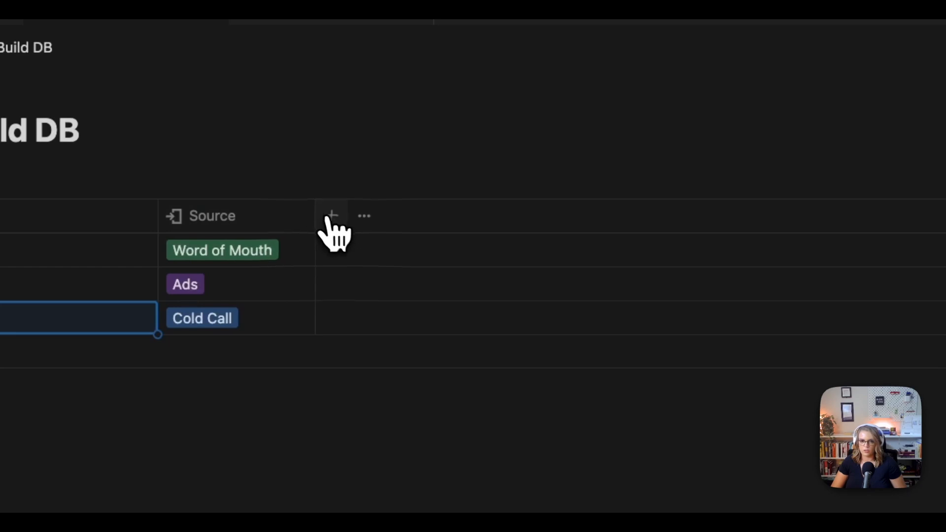
Step: Add the suggested Phone Number property after the Source column
click(333, 220)
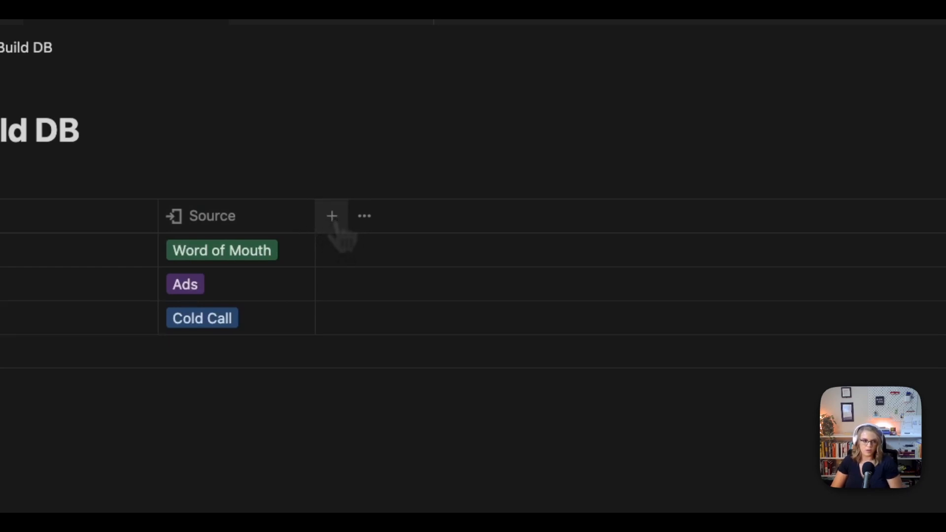
text(em)
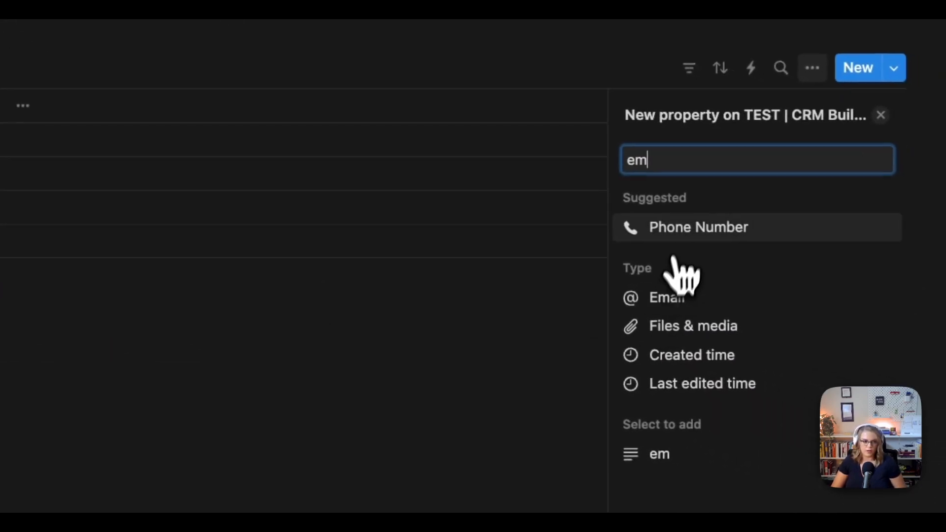
click(680, 226)
key(Escape)
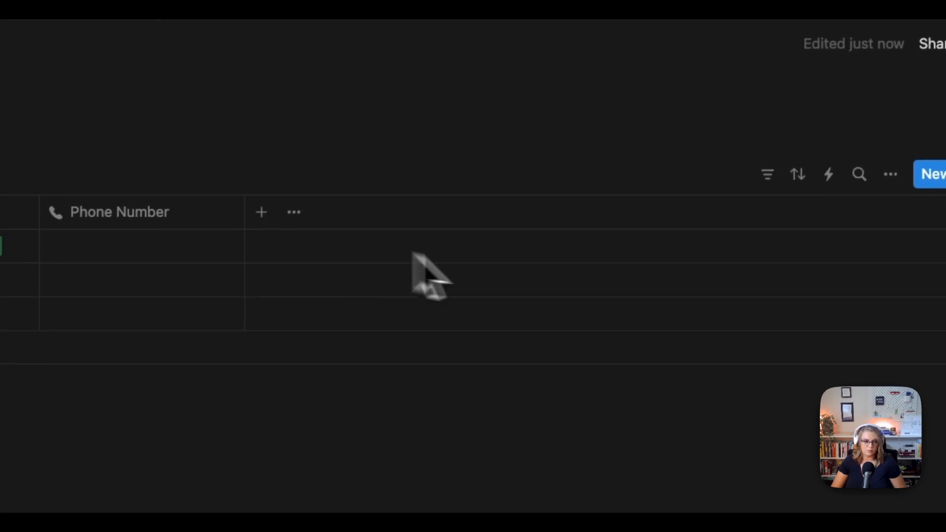
Step: Add the suggested Website and Email properties to the database with their default names
click(262, 213)
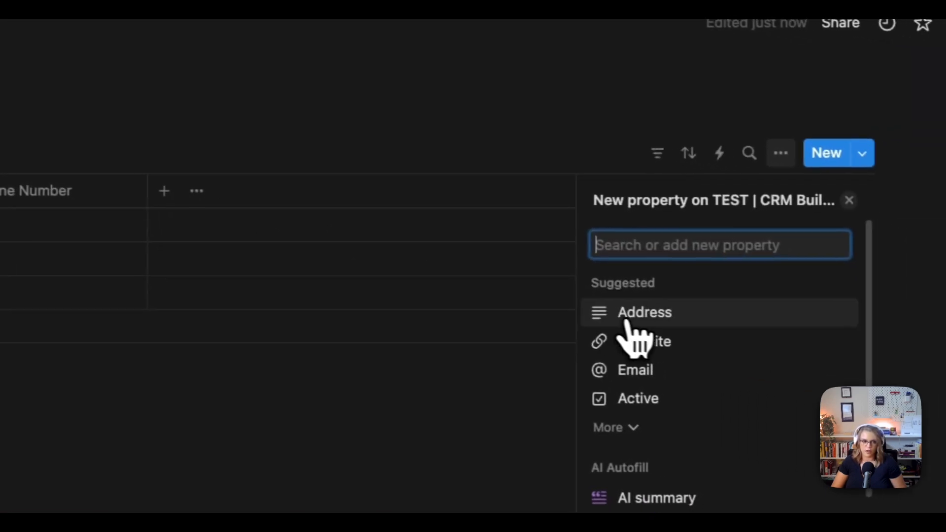
click(641, 339)
key(Escape)
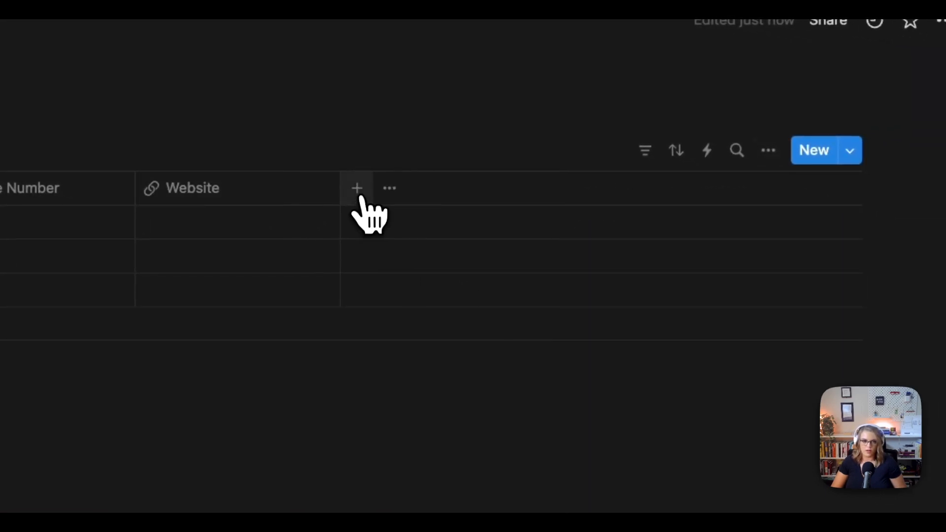
click(357, 188)
click(622, 339)
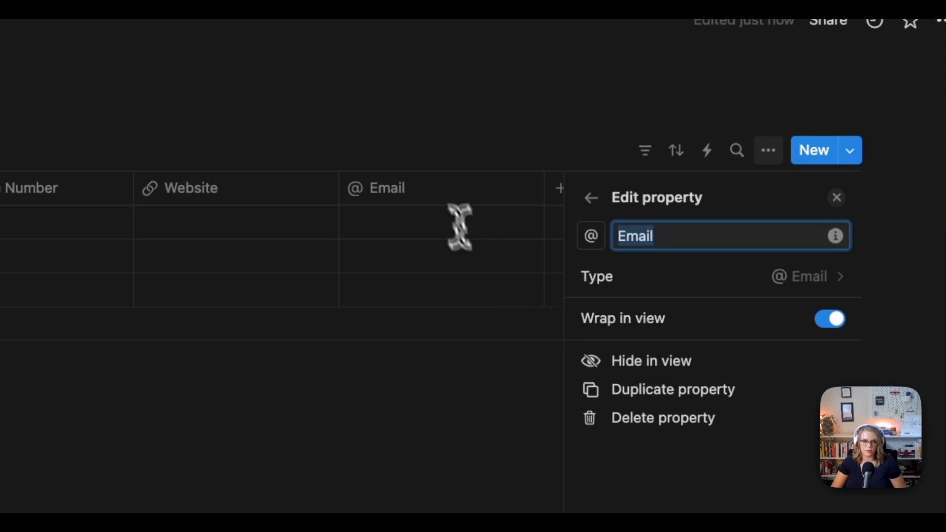
key(Escape)
Step: Add a Number property named Est. Value after Email, based on the suggested Revenue property, and set its number format to US Dollar
click(561, 190)
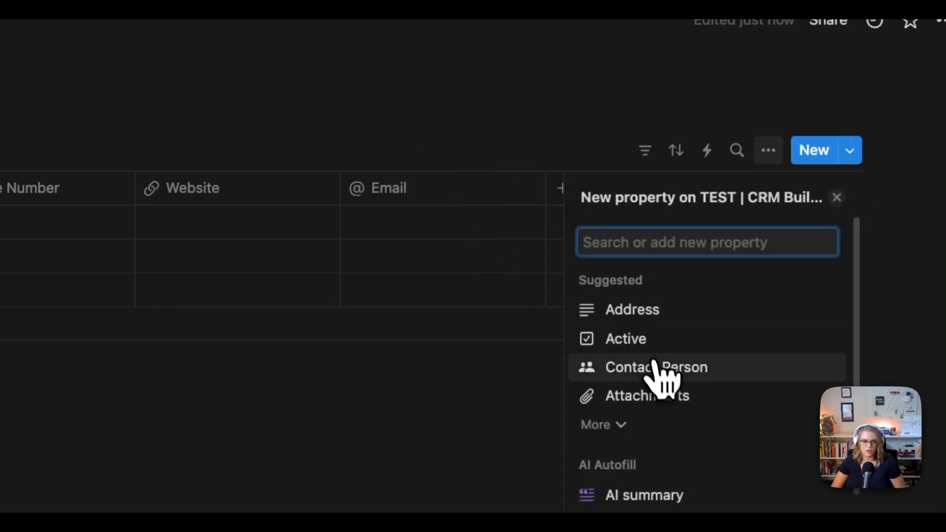
click(641, 425)
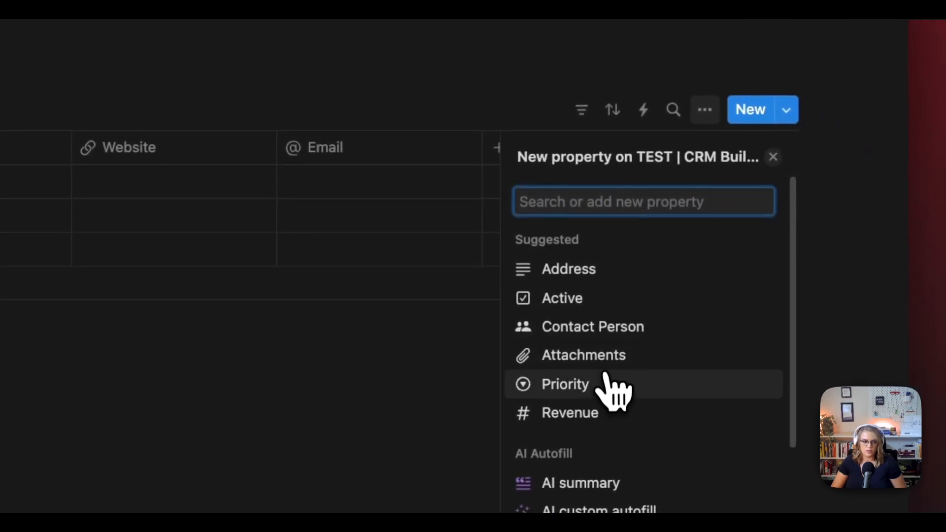
click(598, 432)
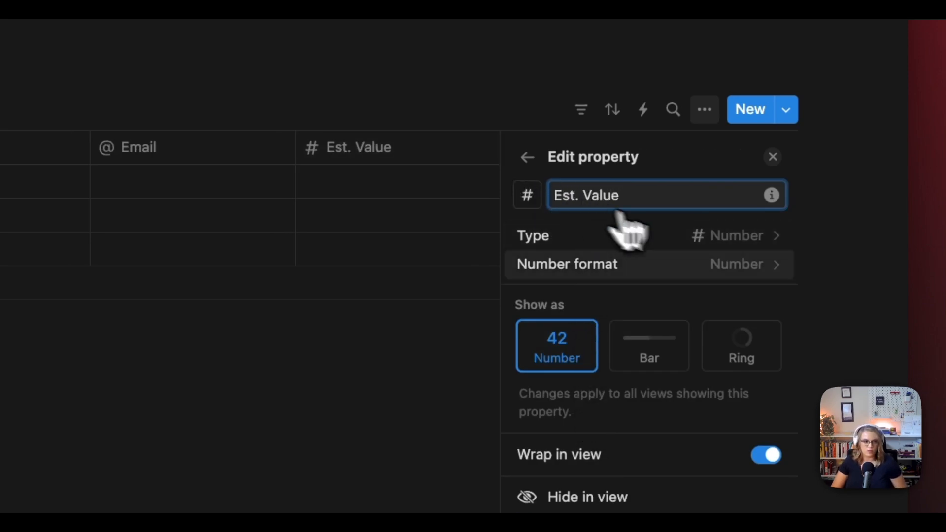
click(724, 265)
click(686, 337)
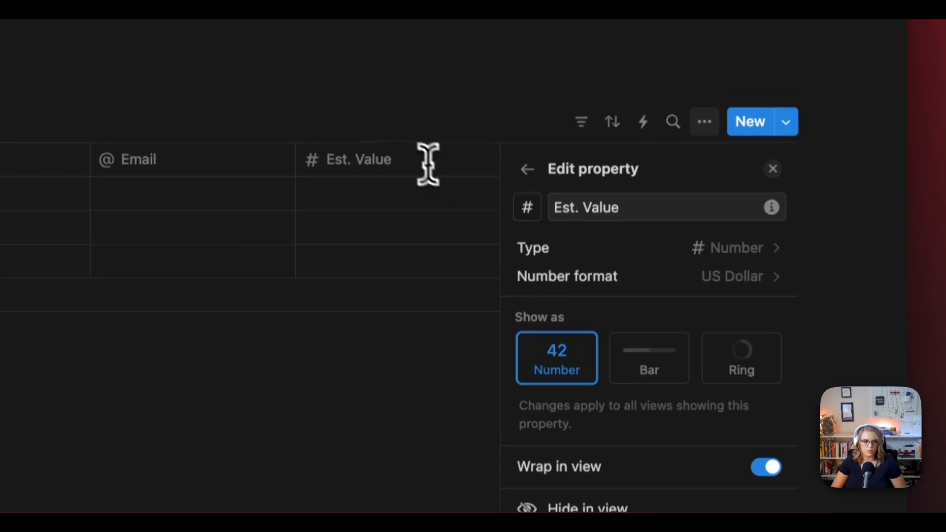
click(426, 120)
click(704, 185)
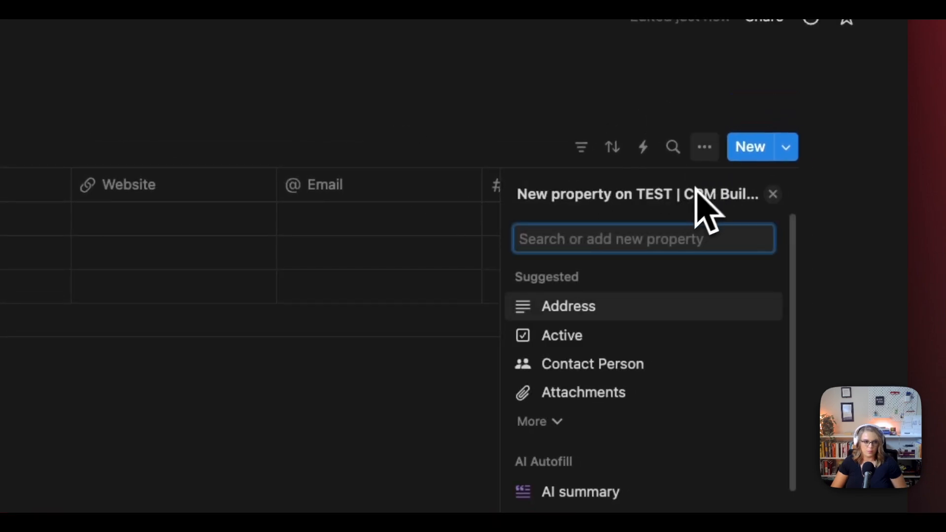
click(476, 186)
click(504, 167)
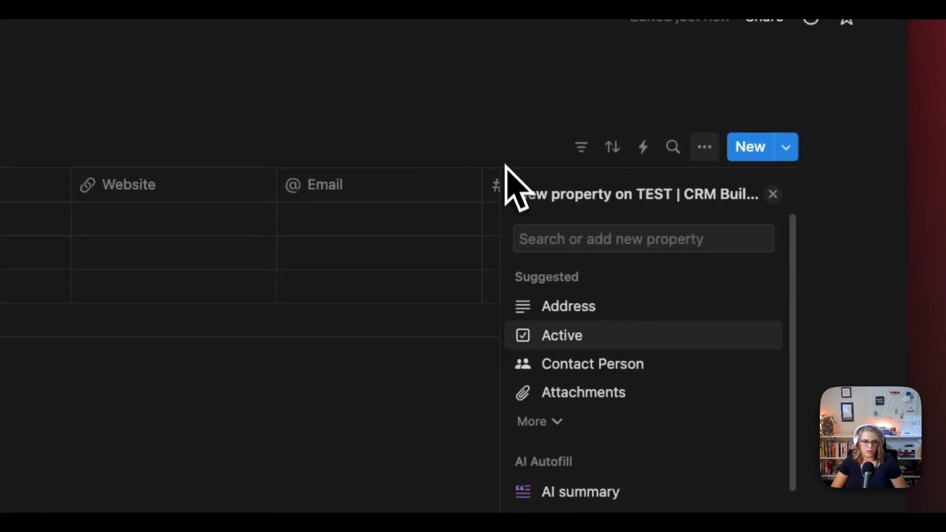
click(505, 165)
Step: Duplicate the Est. Value property and rename the copy Closed Value
click(541, 187)
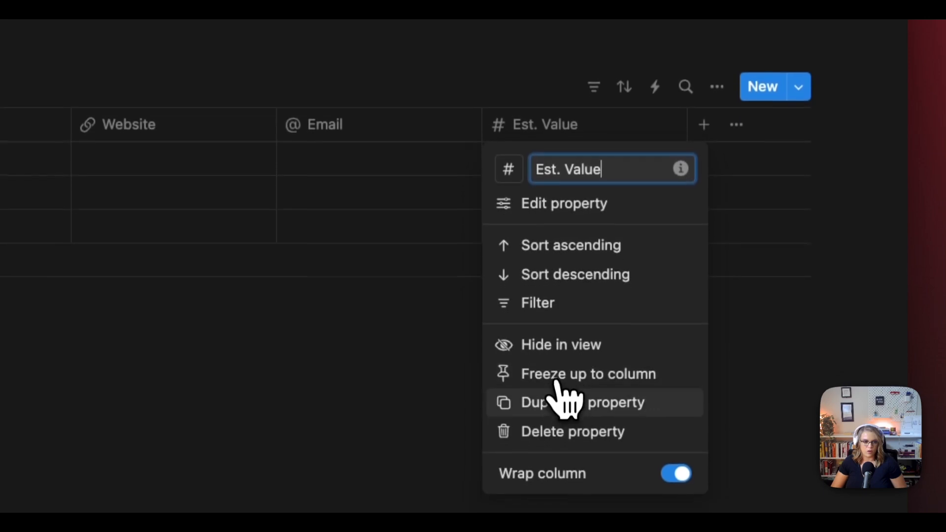
click(562, 432)
click(728, 129)
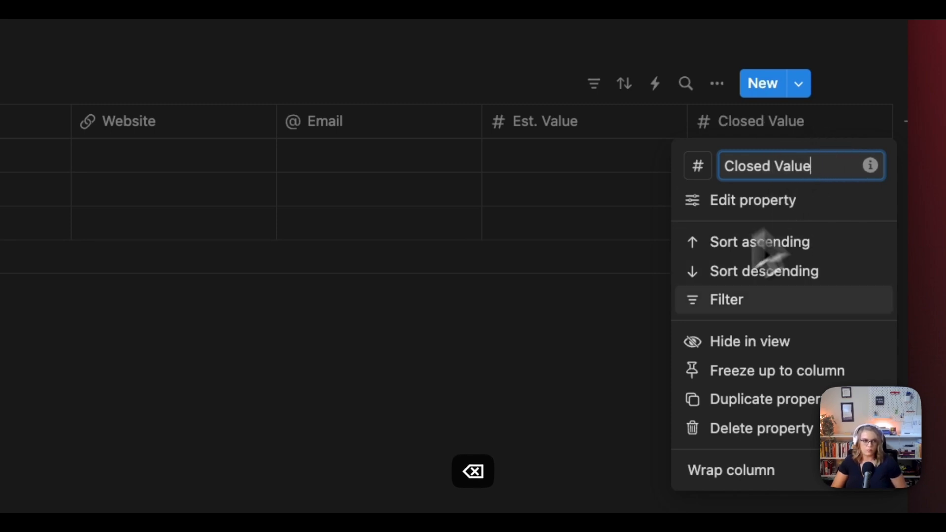
click(547, 291)
Step: Move the Email column between Source and Phone Number
scroll(545, 207, right, 2)
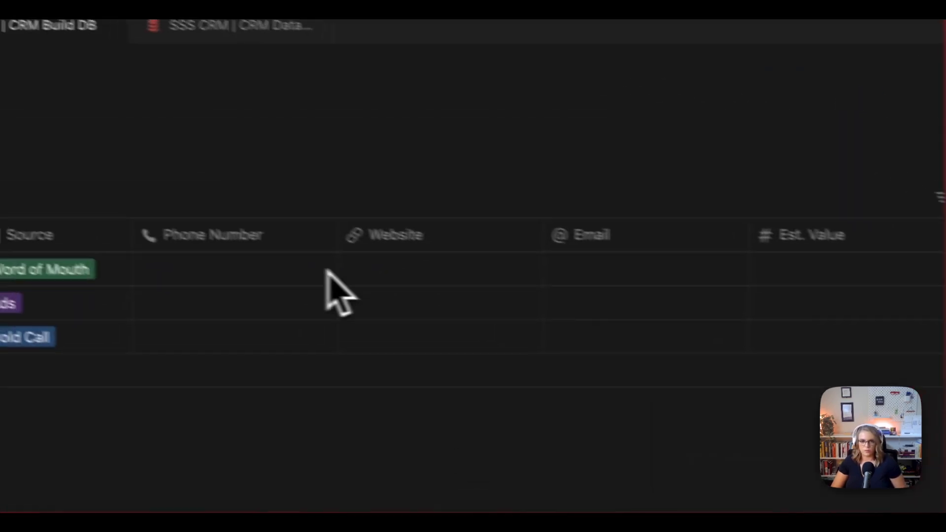
drag(620, 253, 257, 259)
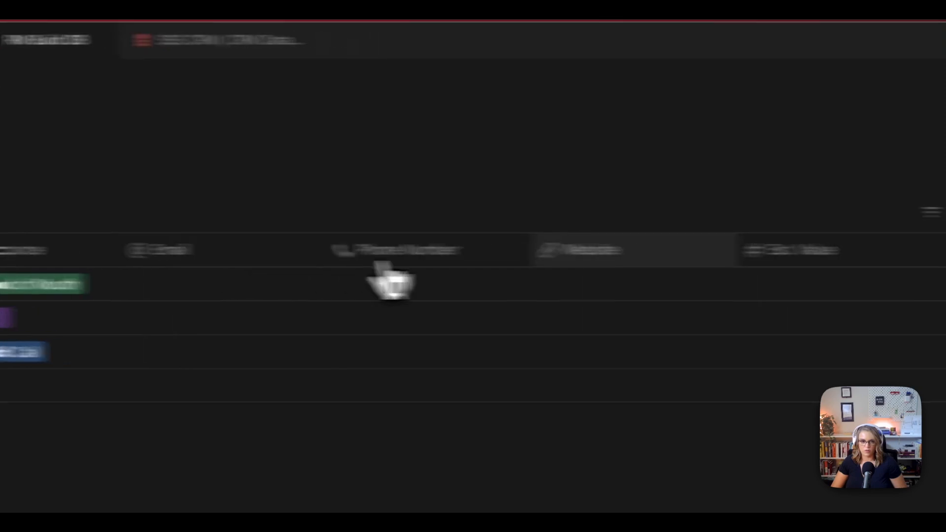
Step: Add a Number property named Company Size after the Closed Value column
click(818, 254)
text(num)
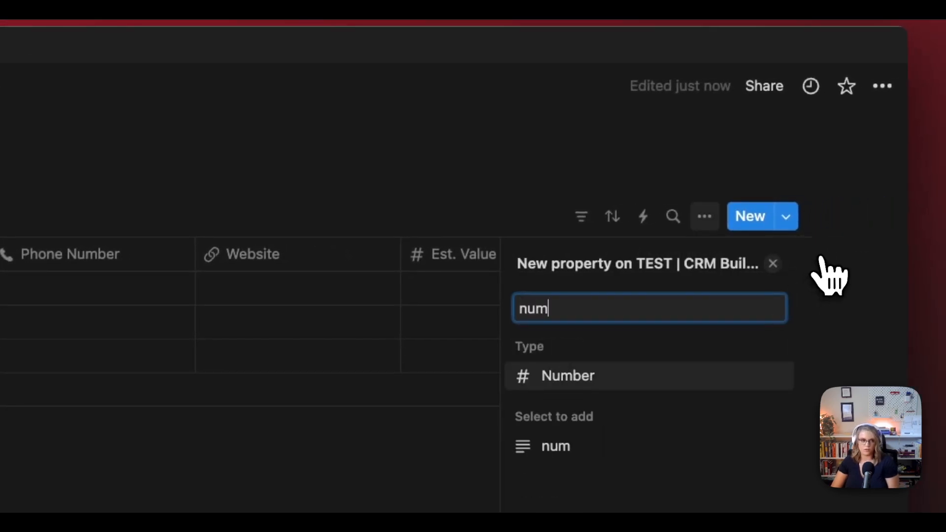
key(Return)
text(COmpa)
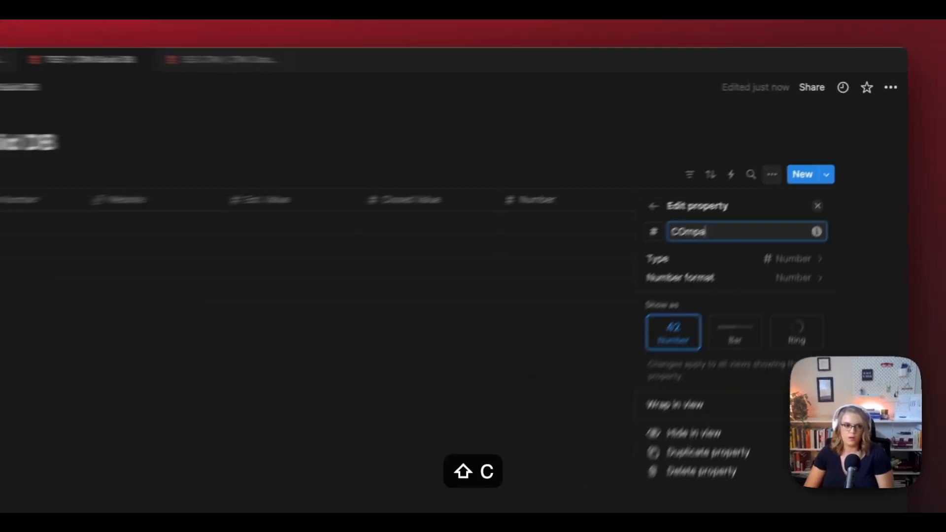
key(BackSpace)
key(BackSpace)
key(BackSpace)
key(BackSpace)
text(omp)
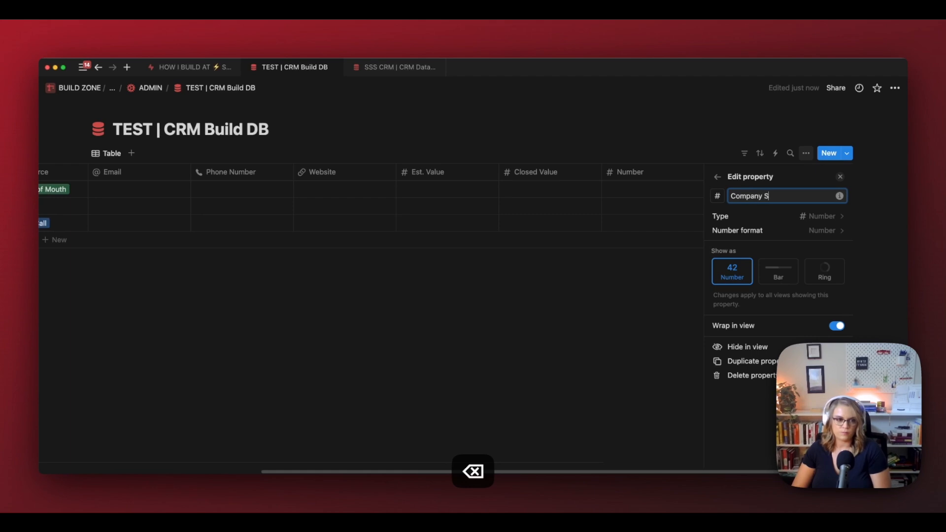
key(Escape)
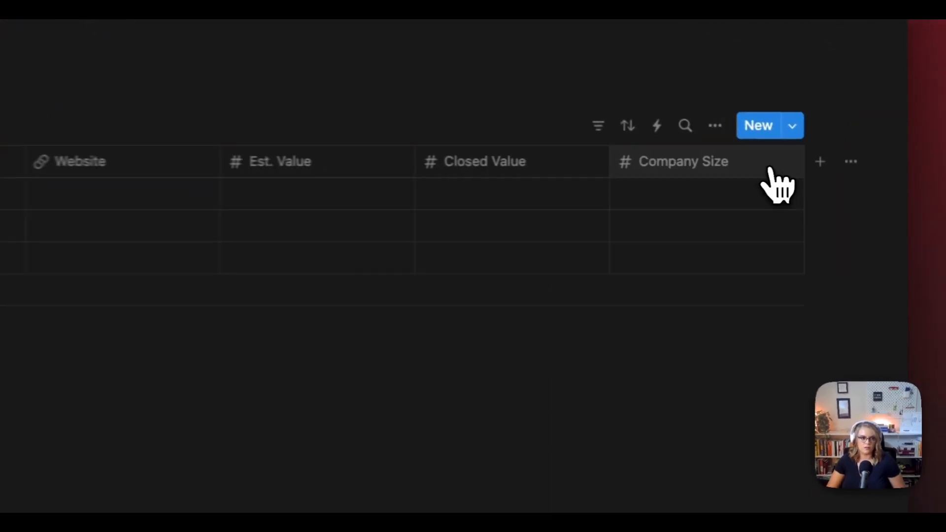
Step: Add a text property named Title after the Company Size column
click(862, 172)
text(Title)
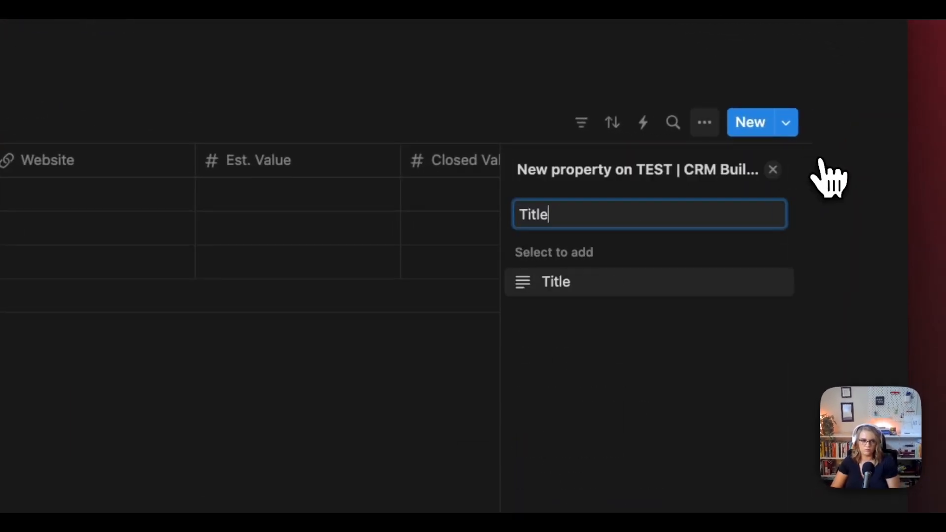
click(589, 281)
key(Escape)
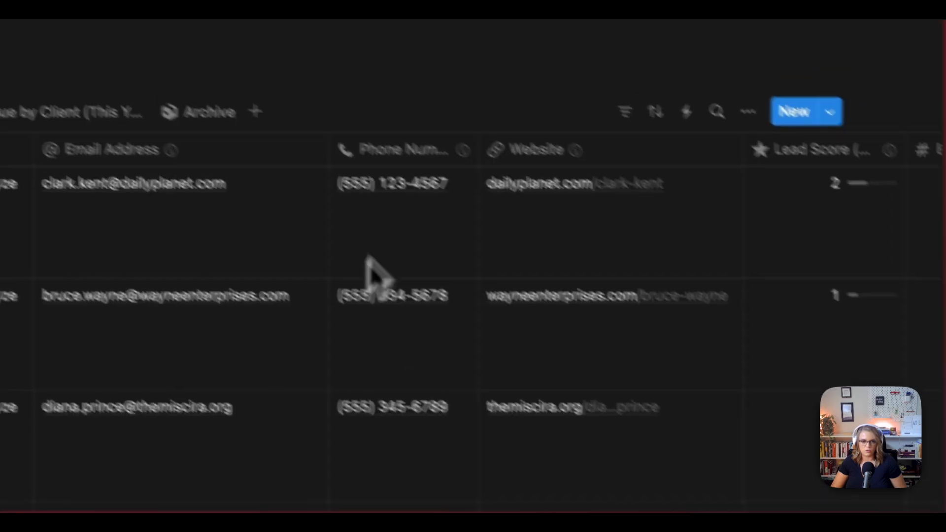
Step: Check the remaining columns in the reference CRM and add a Text property named Company to the TEST | CRM Build DB database
scroll(555, 392, right, 15)
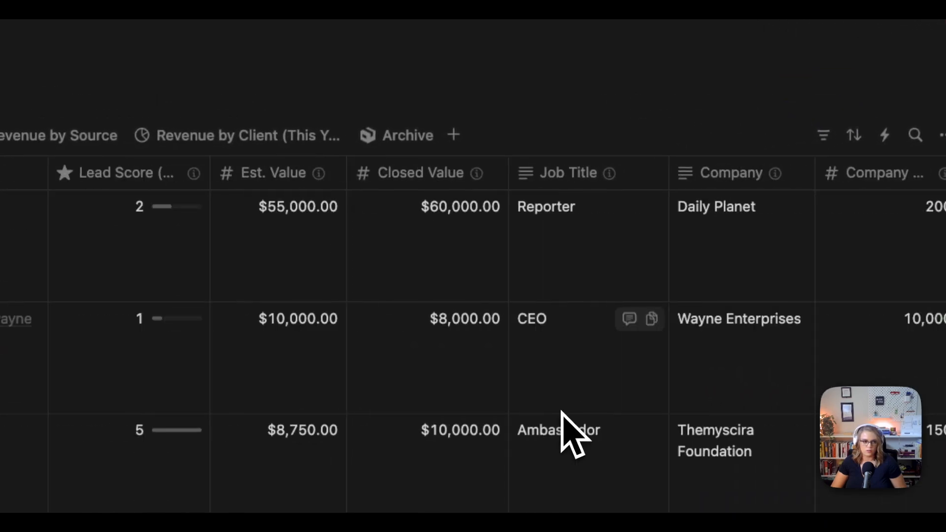
scroll(482, 279, right, 4)
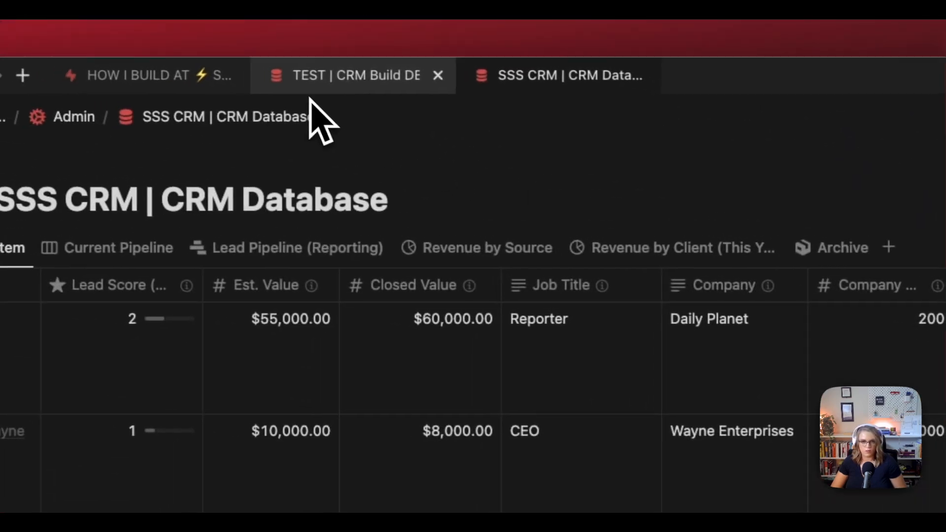
click(311, 92)
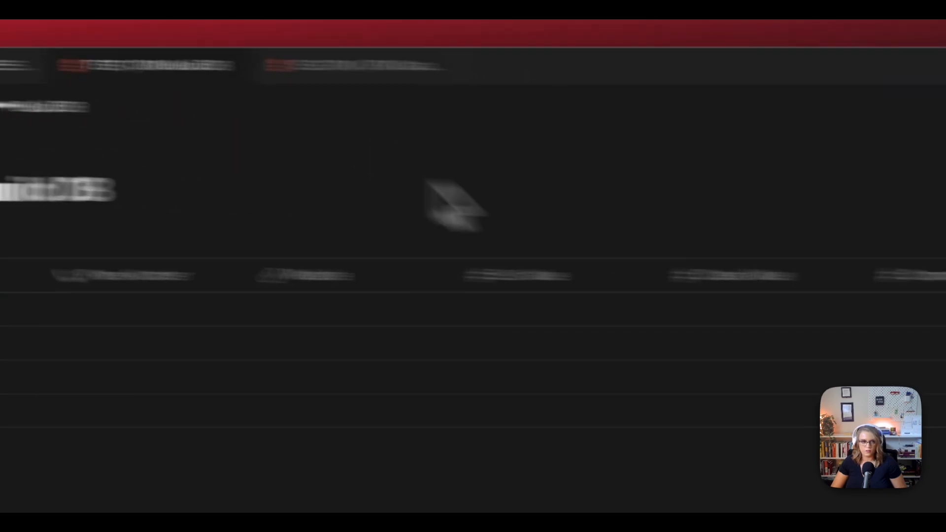
click(877, 254)
text(tex)
key(Return)
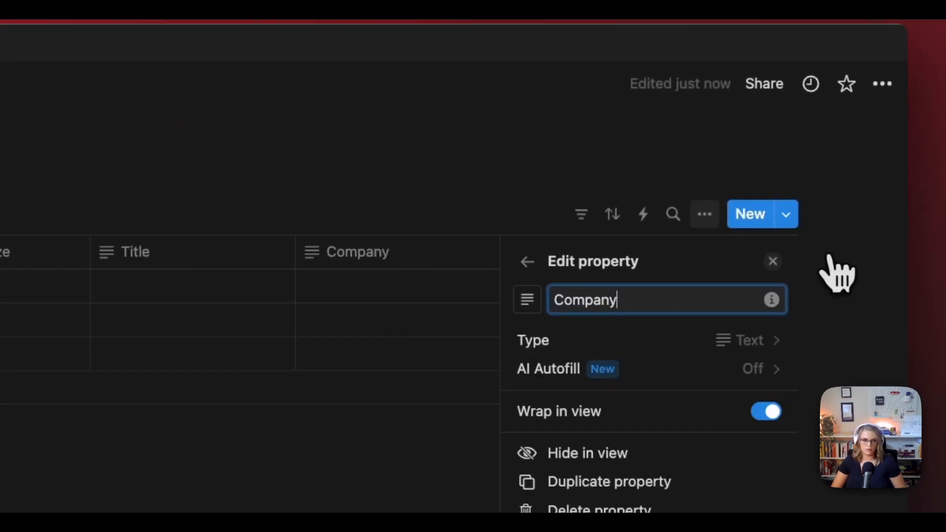
click(542, 211)
Step: Reorder the columns after Closed Value to Company, Title, Company Size
drag(675, 259, 549, 267)
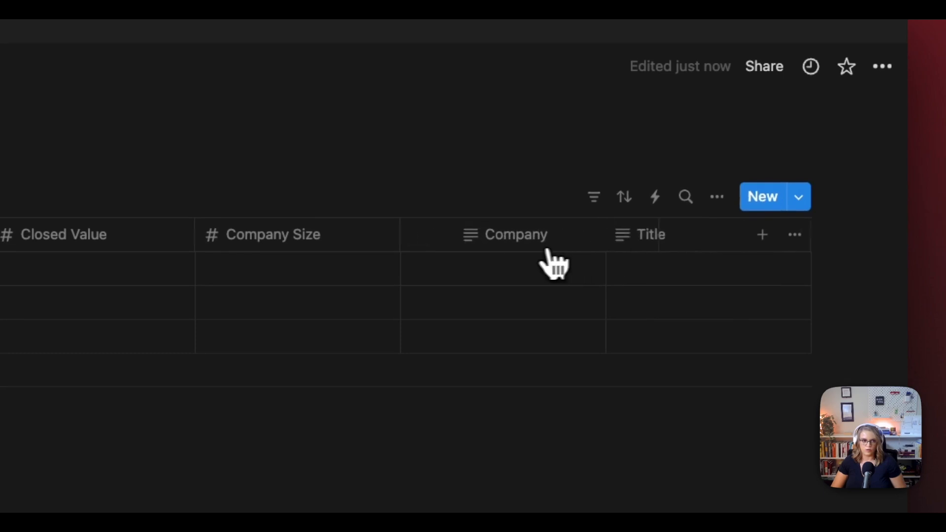
drag(296, 249, 653, 249)
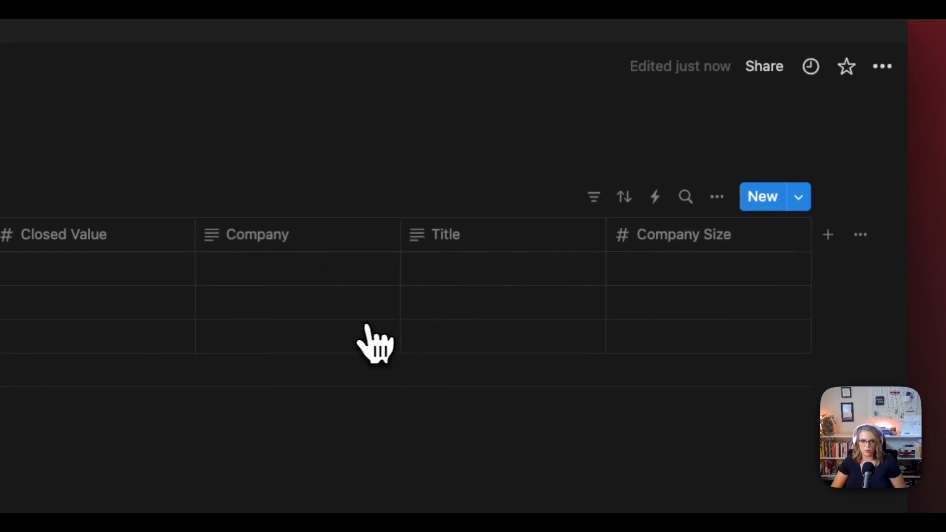
Step: Rename the Table view System and give it a gear icon
click(175, 248)
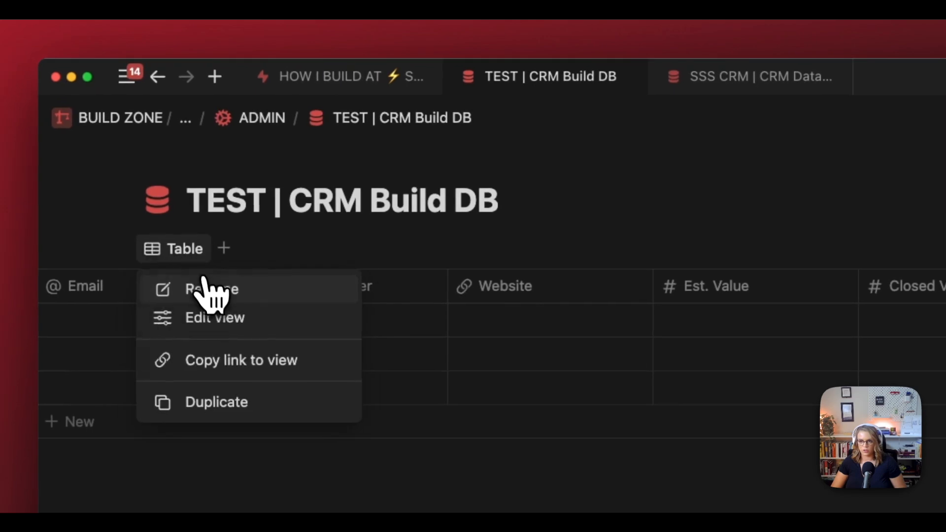
click(368, 321)
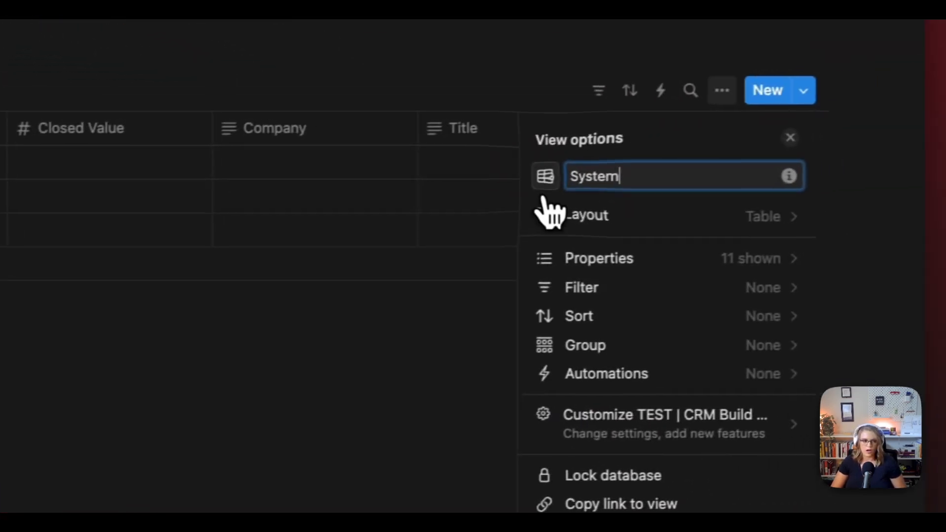
click(545, 176)
click(430, 333)
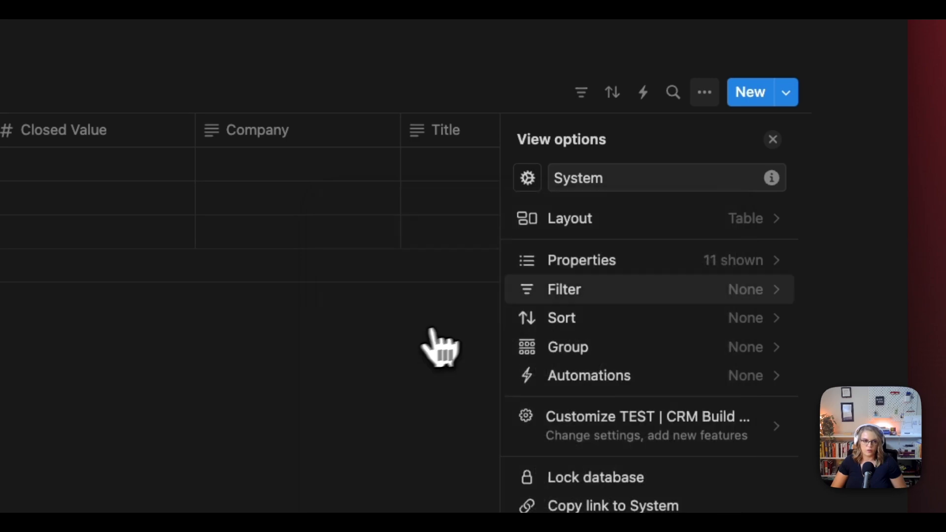
click(773, 140)
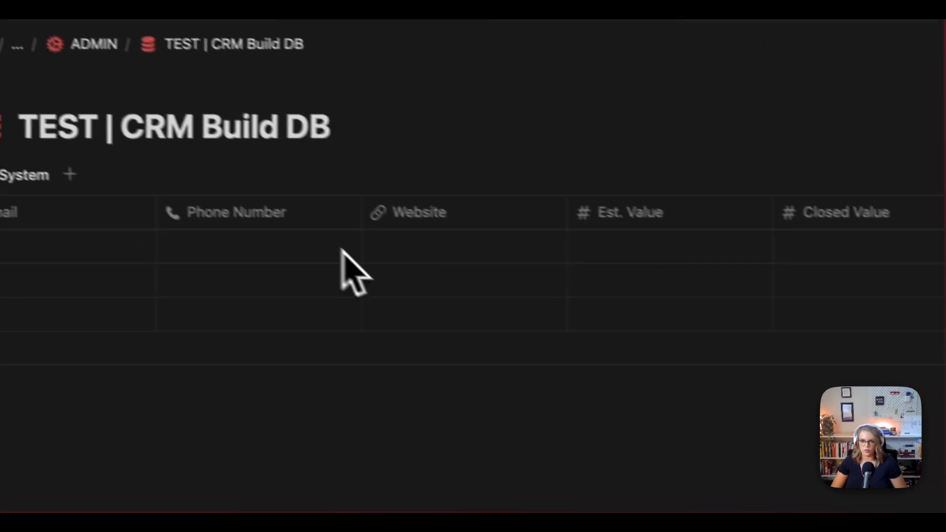
scroll(341, 249, left, 6)
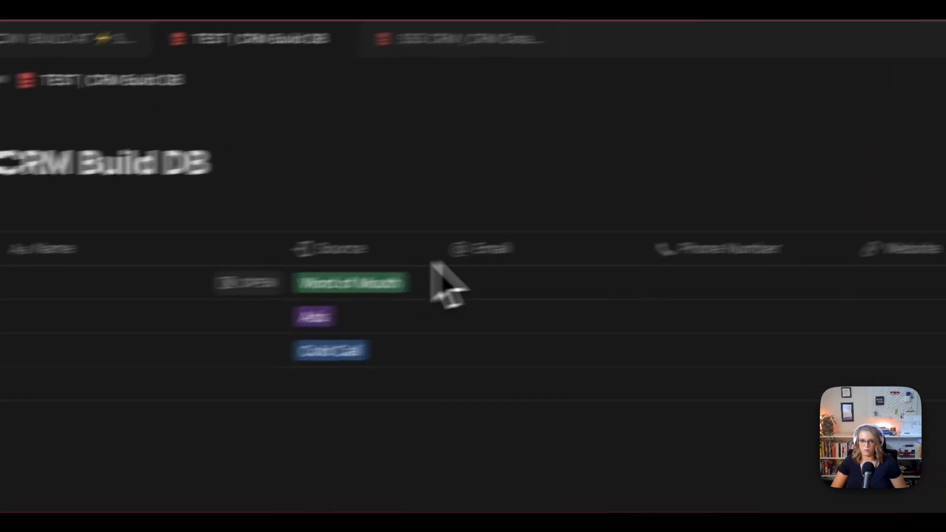
scroll(710, 198, right, 5)
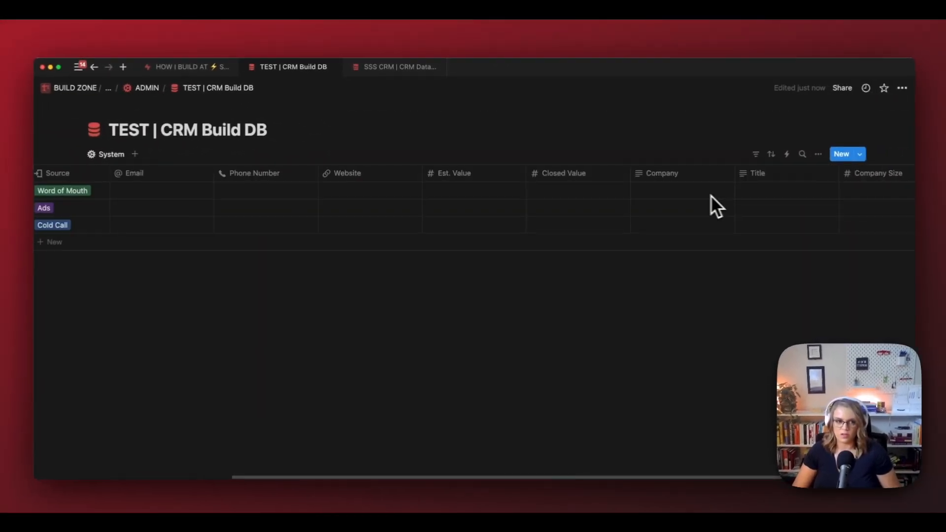
scroll(700, 200, left, 10)
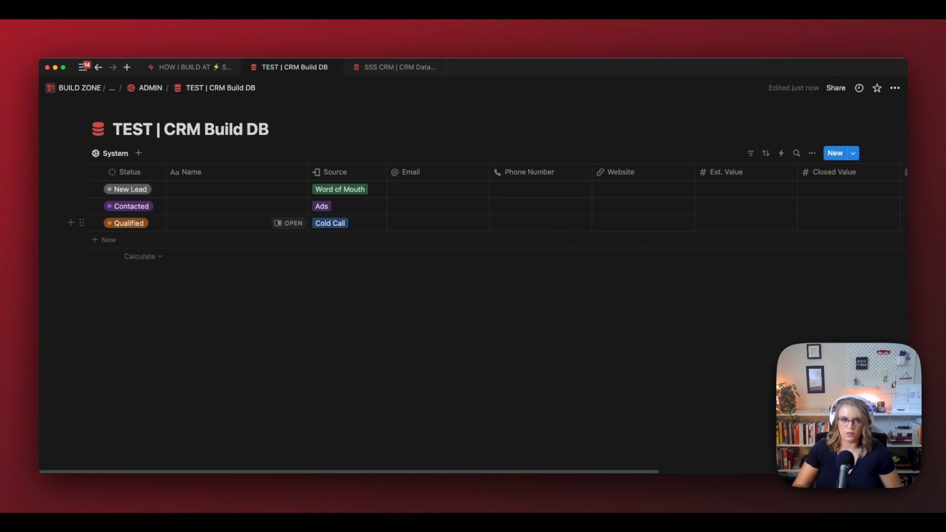
Step: Check the reference CRM's date columns and add a Date property named Initial Contact after Company Size in the TEST database
scroll(551, 219, right, 10)
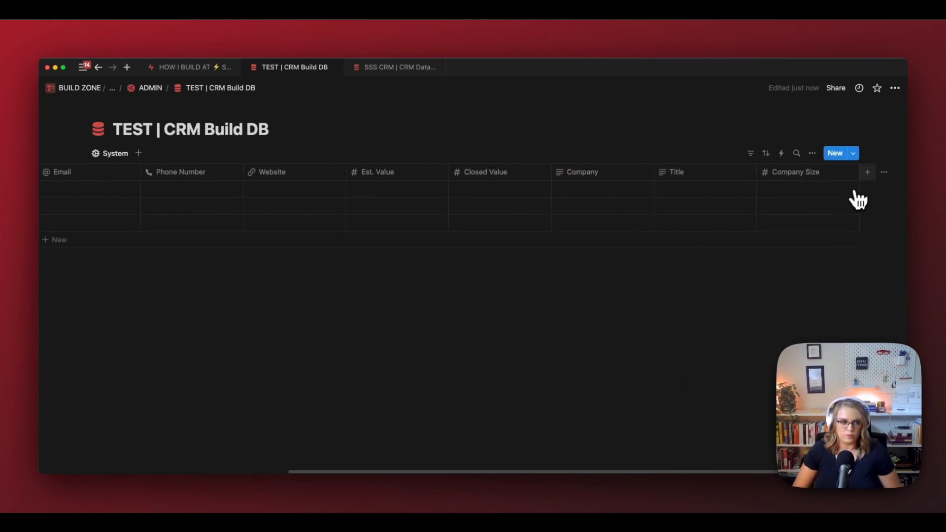
click(868, 172)
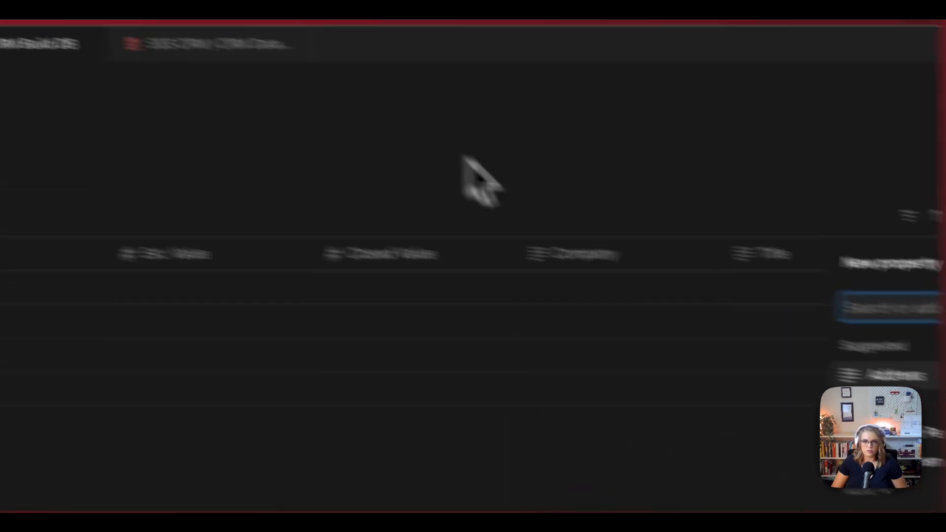
click(383, 86)
scroll(529, 384, right, 2)
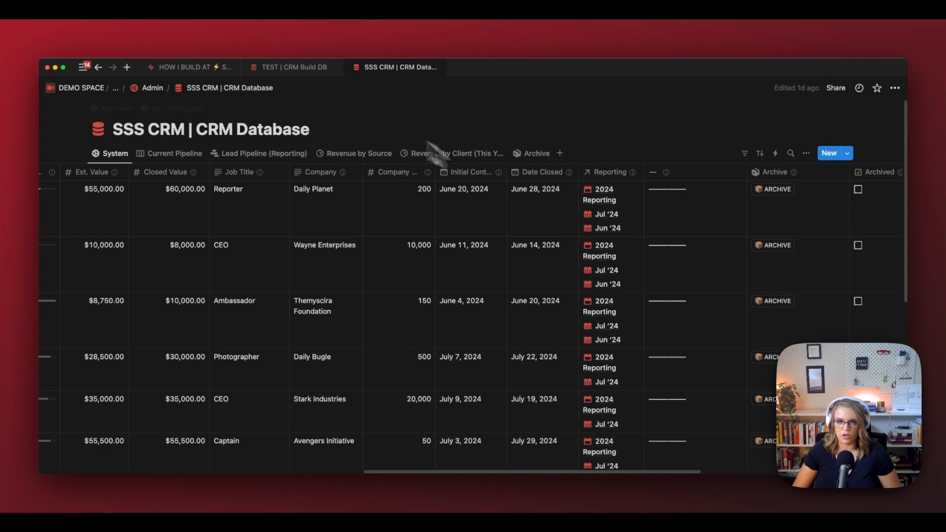
click(291, 69)
text(date)
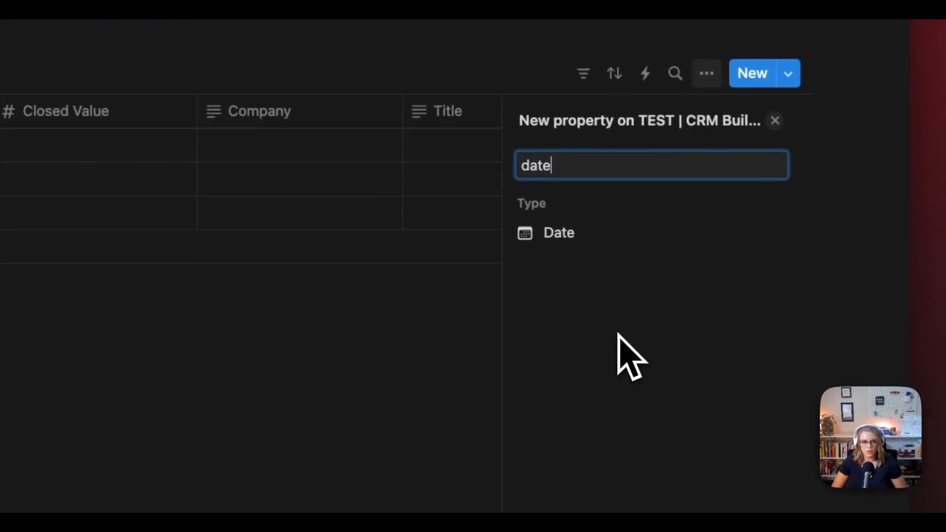
click(567, 235)
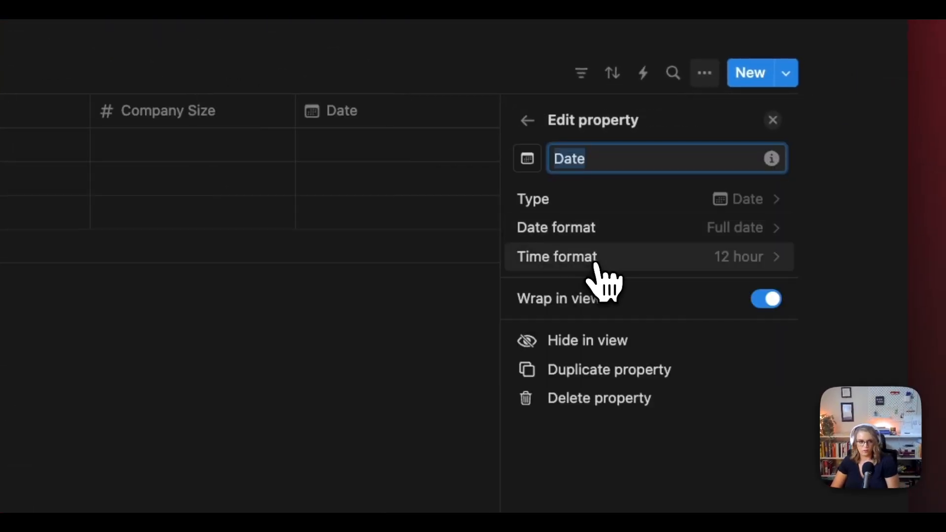
text(Initial Contact)
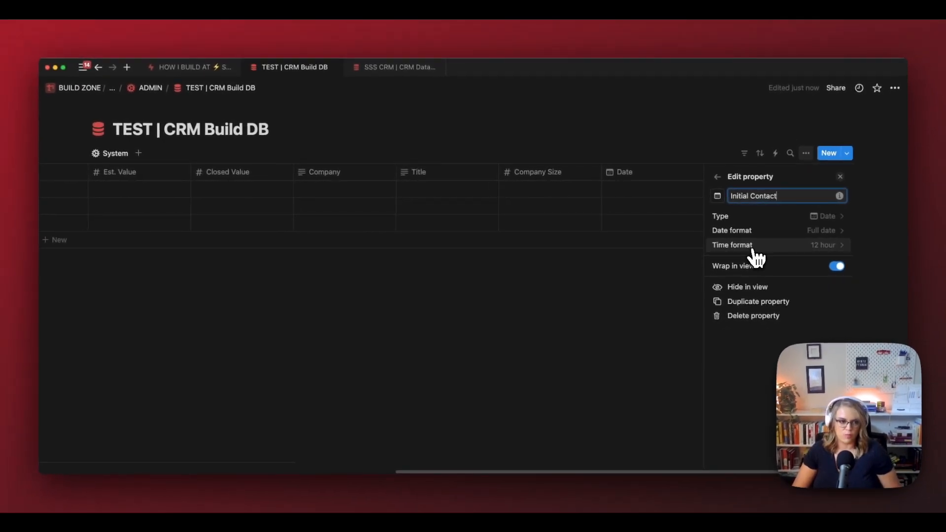
Step: Duplicate the Initial Contact date property and rename the copy Date Closed
key(Return)
click(674, 175)
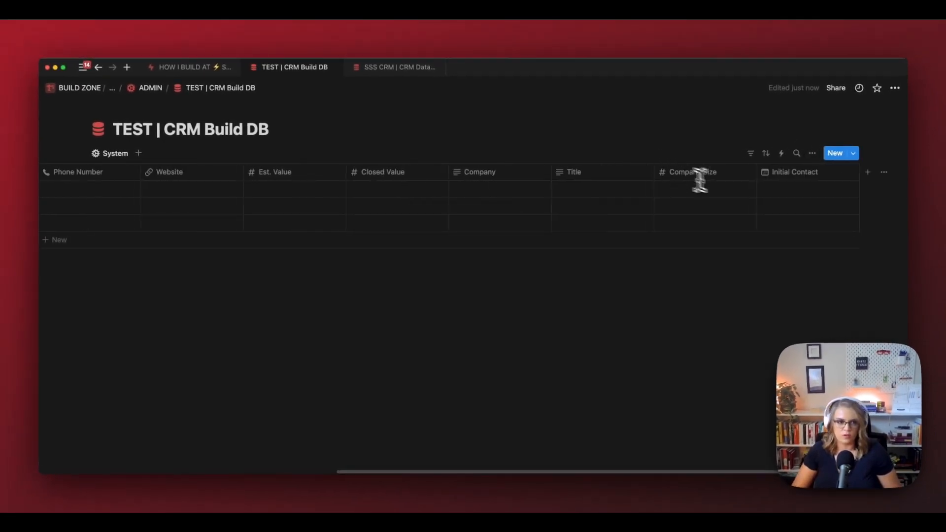
click(858, 188)
key(Escape)
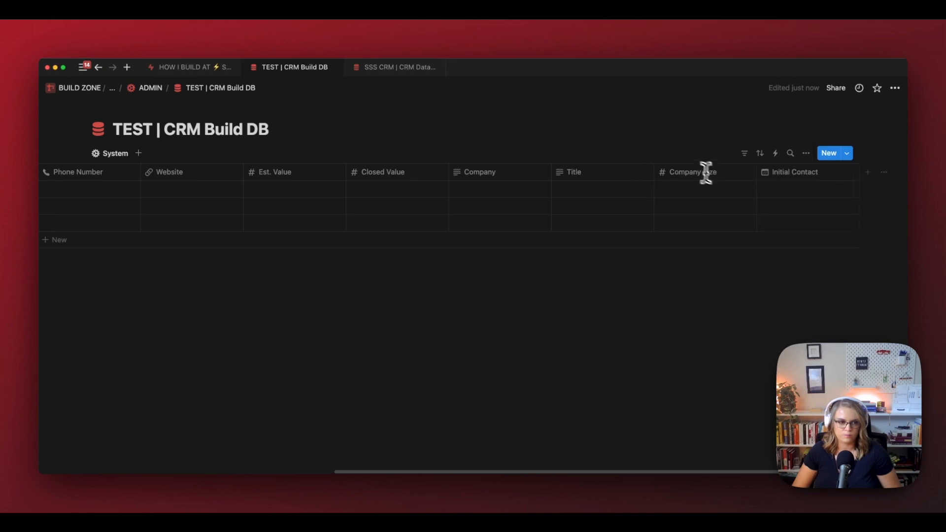
click(777, 181)
click(793, 308)
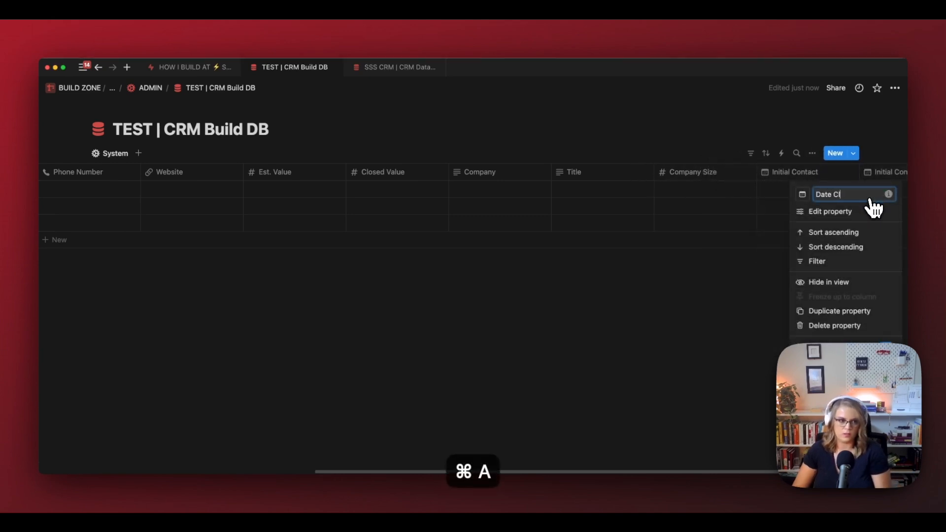
click(640, 316)
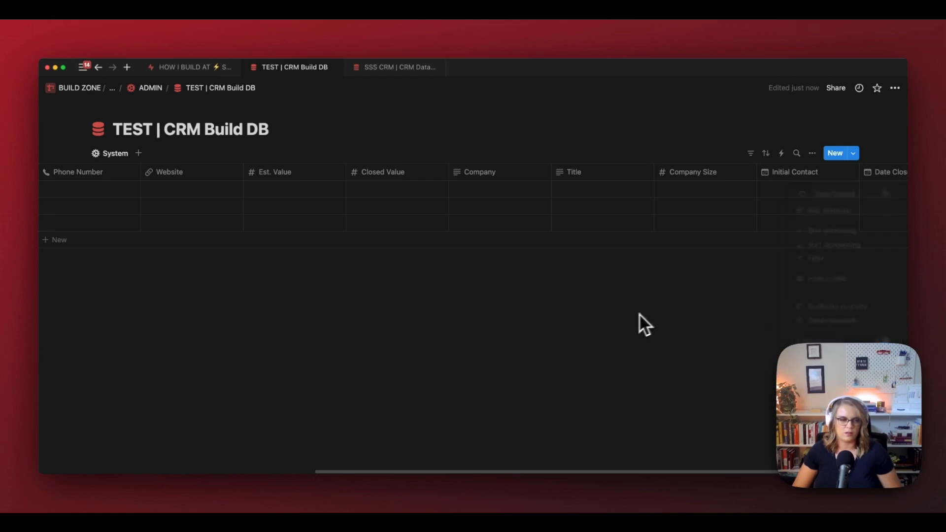
Step: Check the reference CRM's remaining columns, add a Checkbox property named Archived after Date Closed in the TEST database, and narrow its column
scroll(738, 226, right, 2)
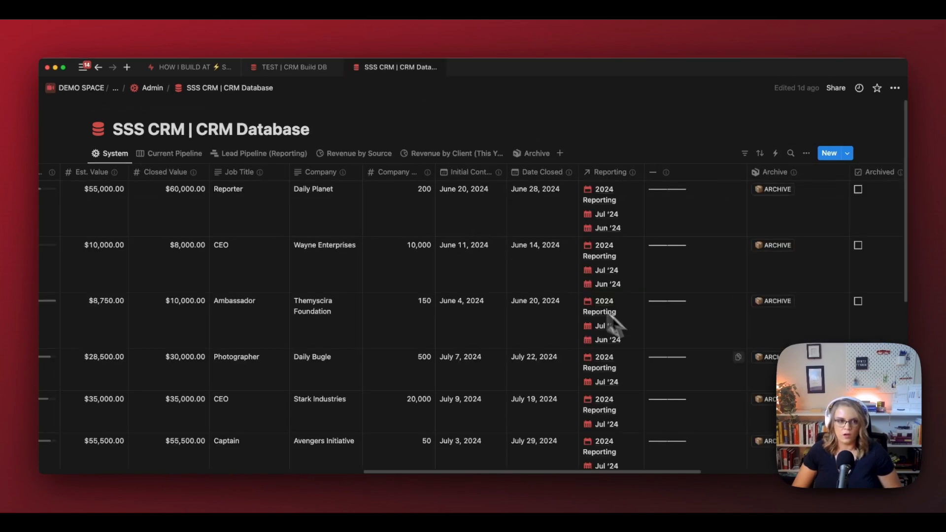
scroll(727, 359, right, 10)
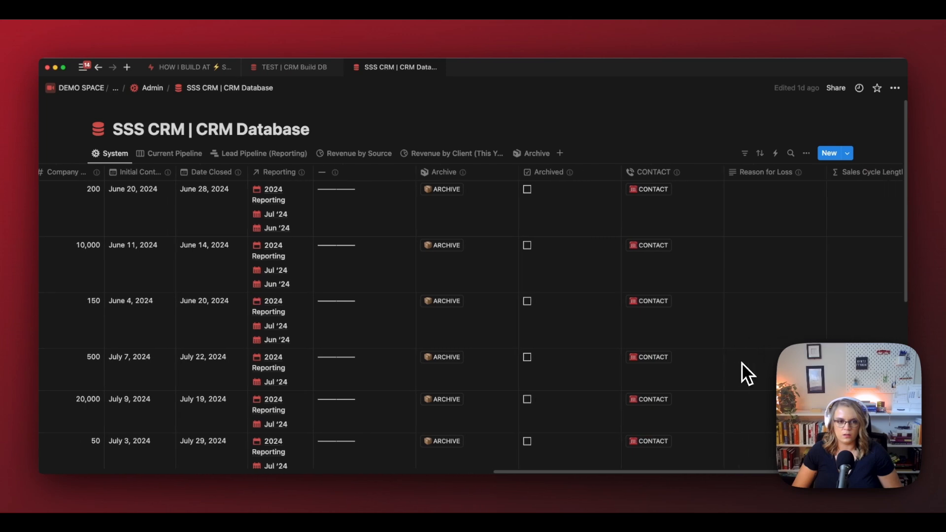
scroll(742, 362, right, 2)
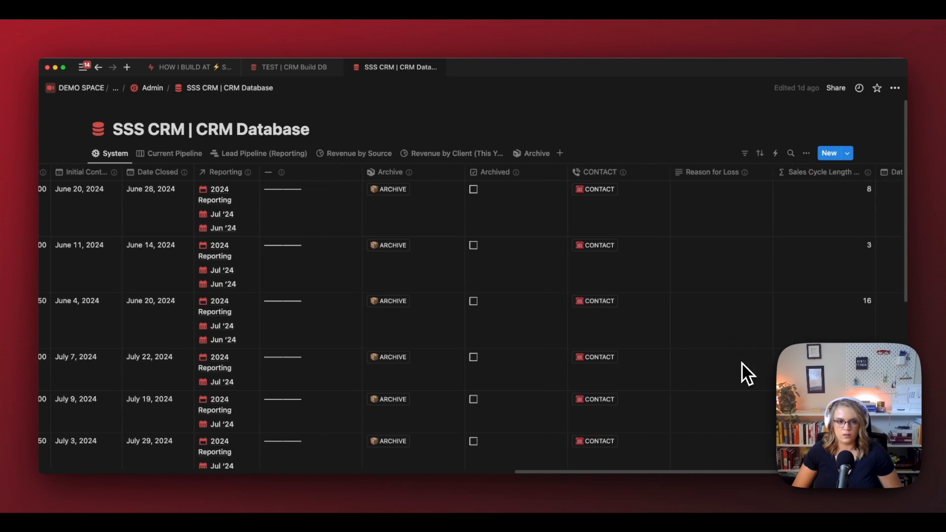
click(298, 77)
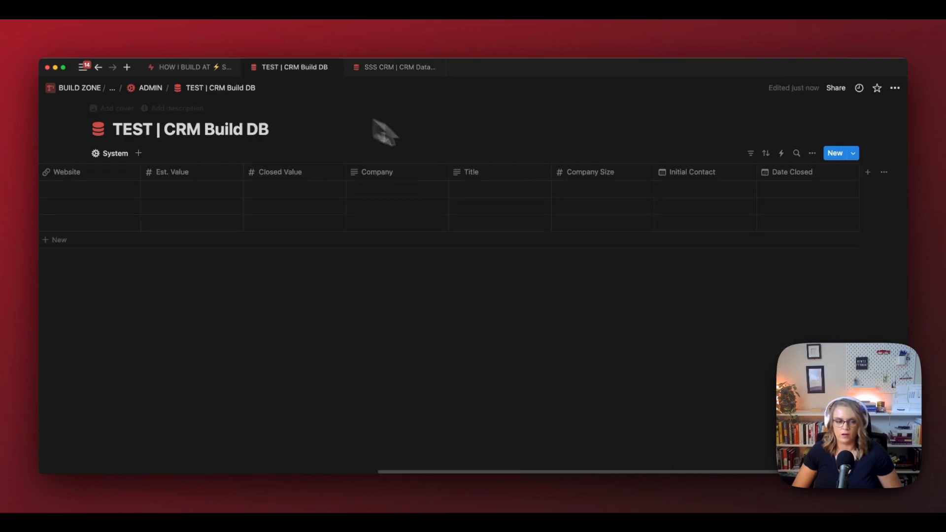
click(868, 174)
text(check)
key(Return)
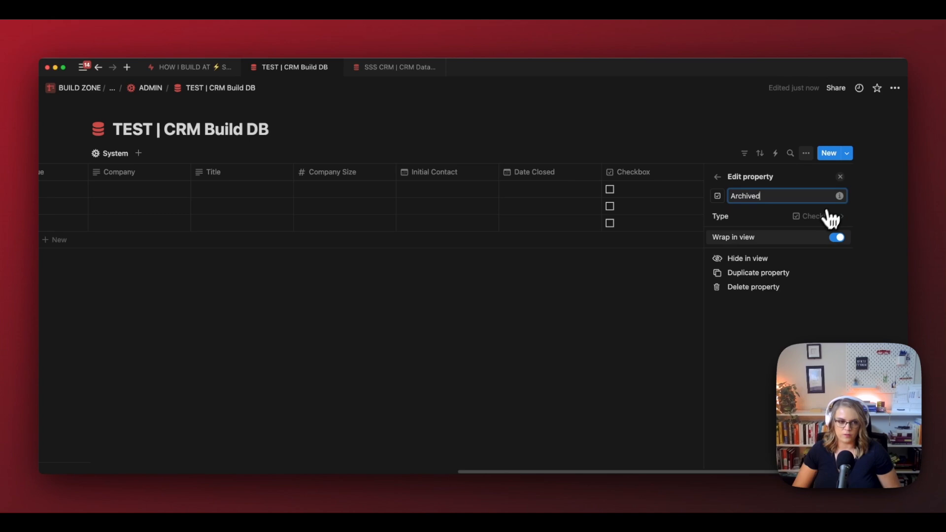
click(647, 279)
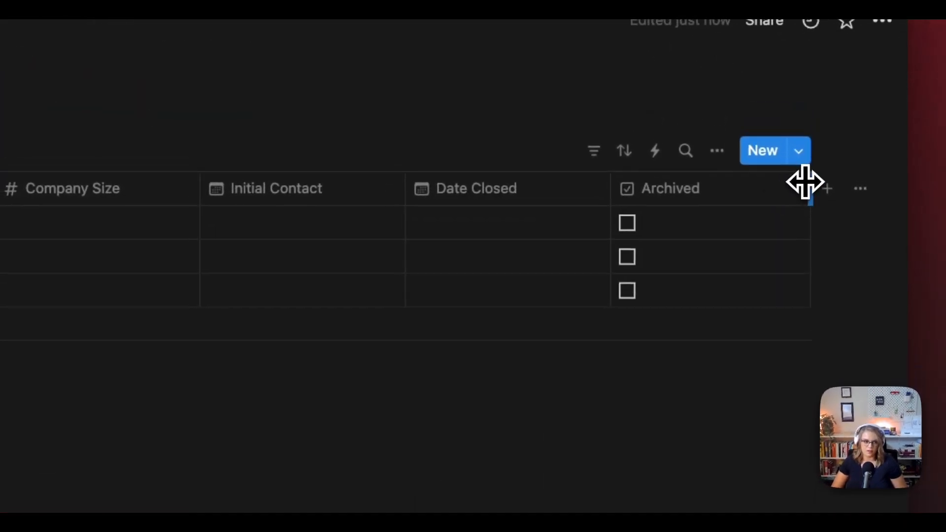
drag(809, 183, 728, 202)
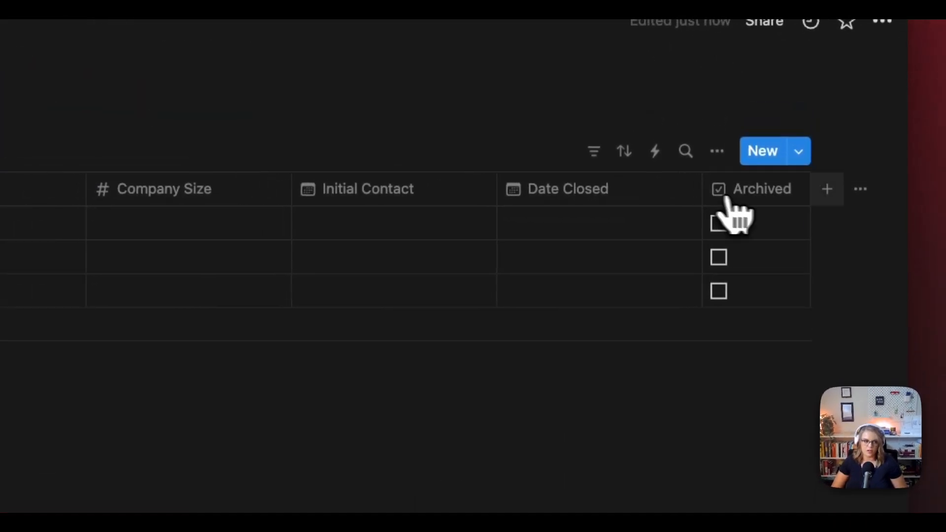
Step: Add a Button property named Archive after the Archived checkbox, with the button label ARCHIVE
click(826, 190)
text(butt)
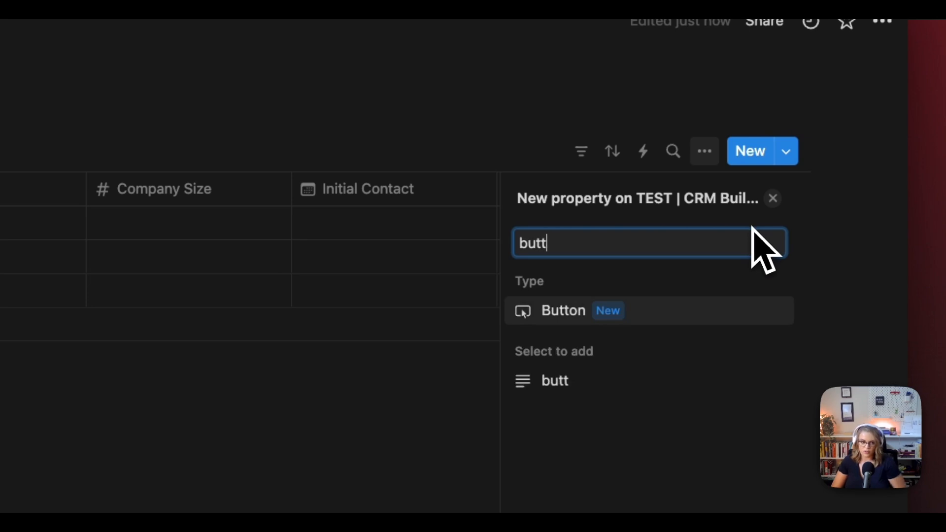
click(684, 315)
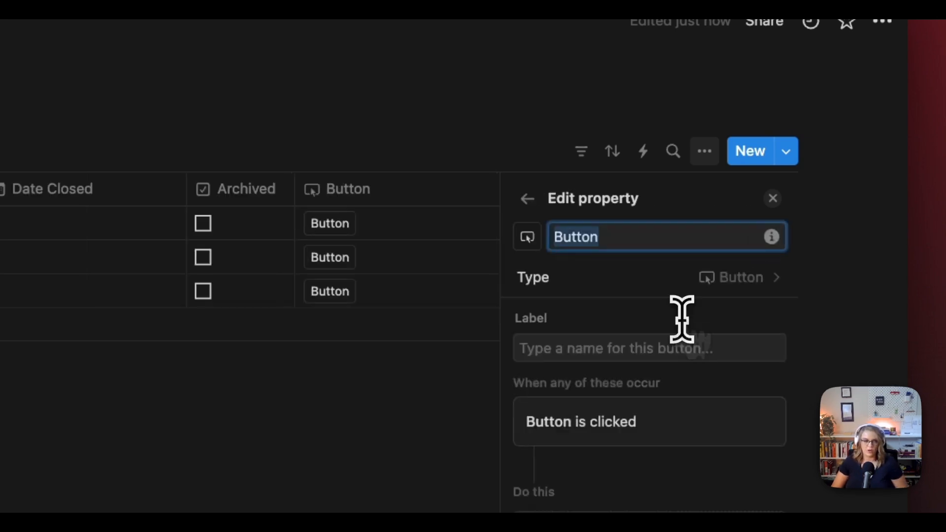
click(672, 349)
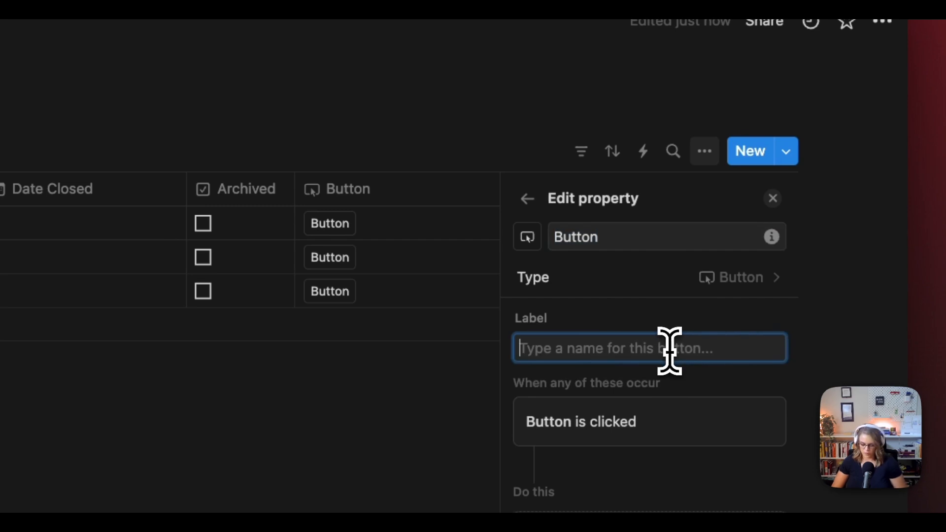
text(ARCHIVE)
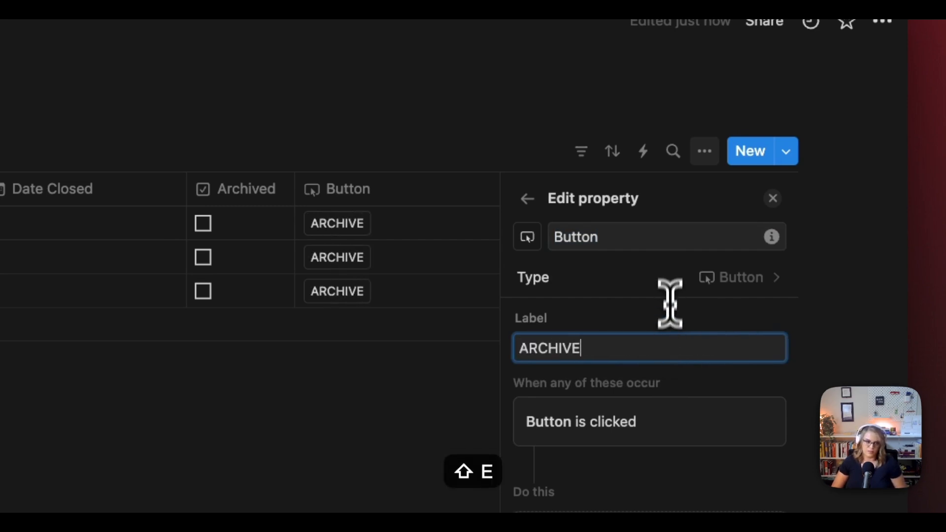
click(664, 238)
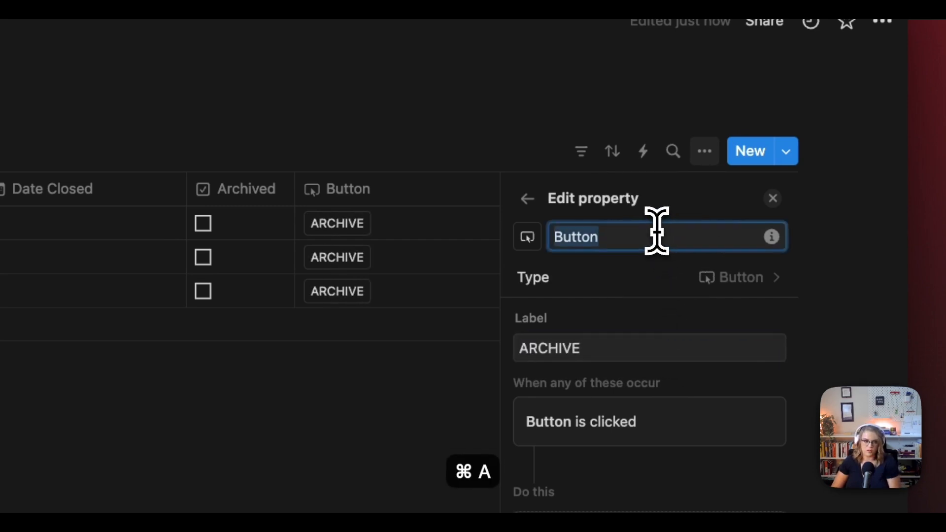
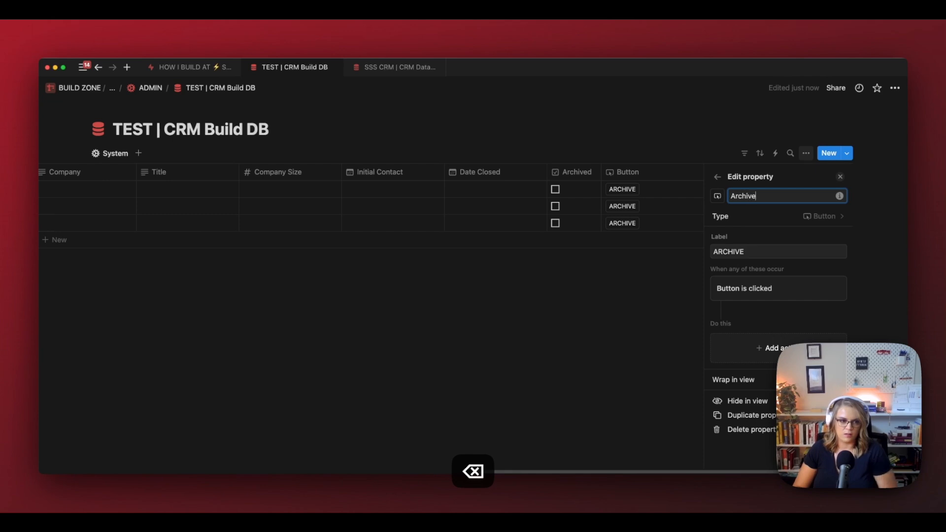
Step: Give the Archive button property a box icon
click(718, 196)
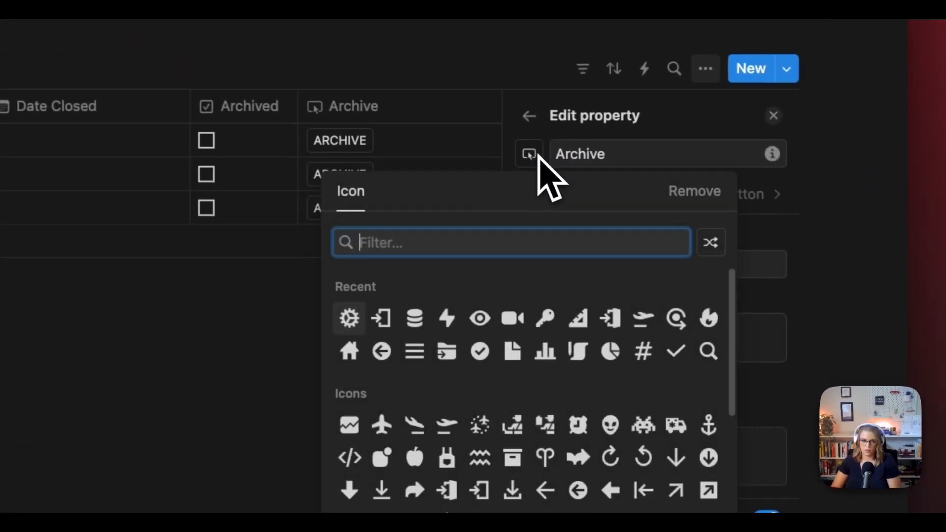
text(box)
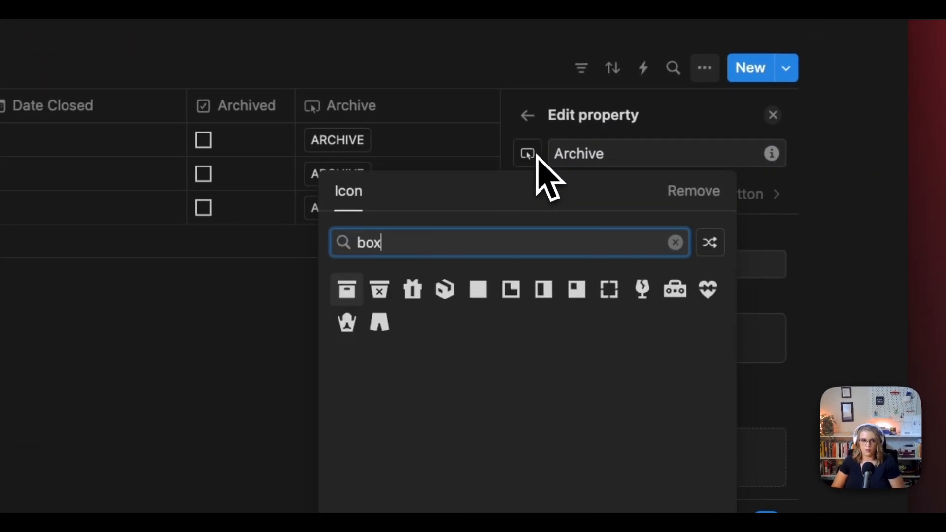
click(434, 295)
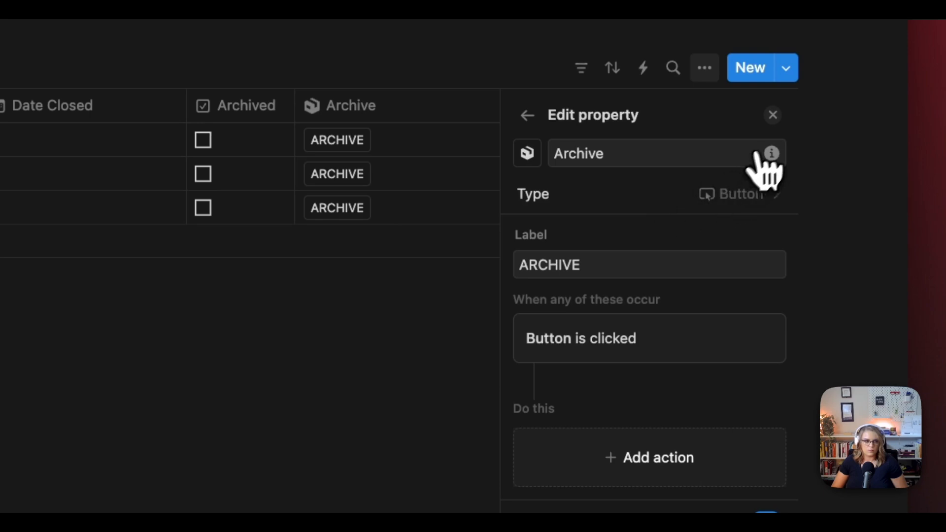
Step: Add an action to the Archive button that sets the page's Archived property to Checked
click(681, 460)
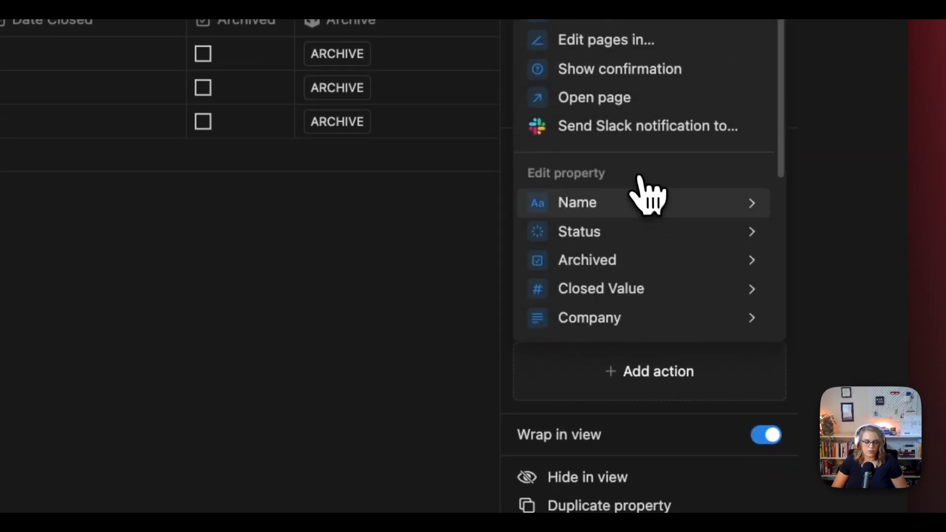
scroll(647, 196, down, 5)
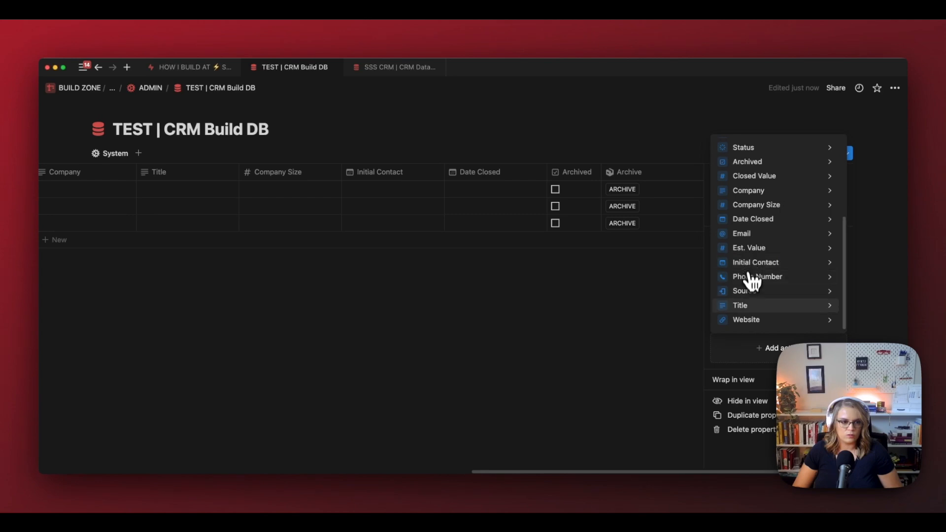
click(748, 162)
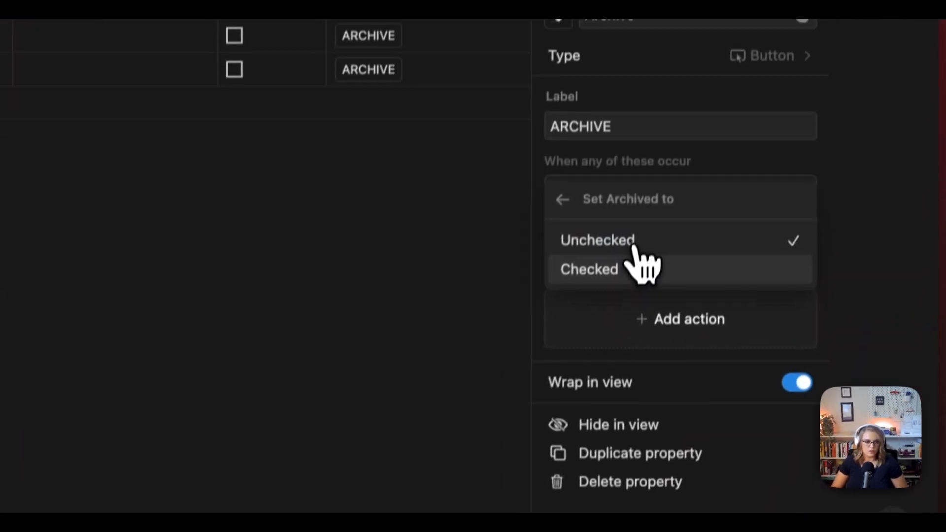
click(636, 252)
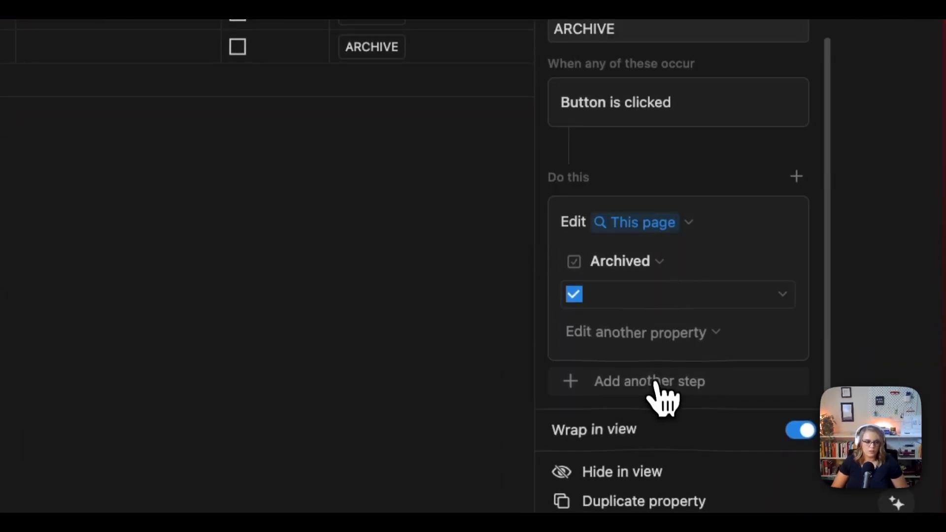
click(663, 389)
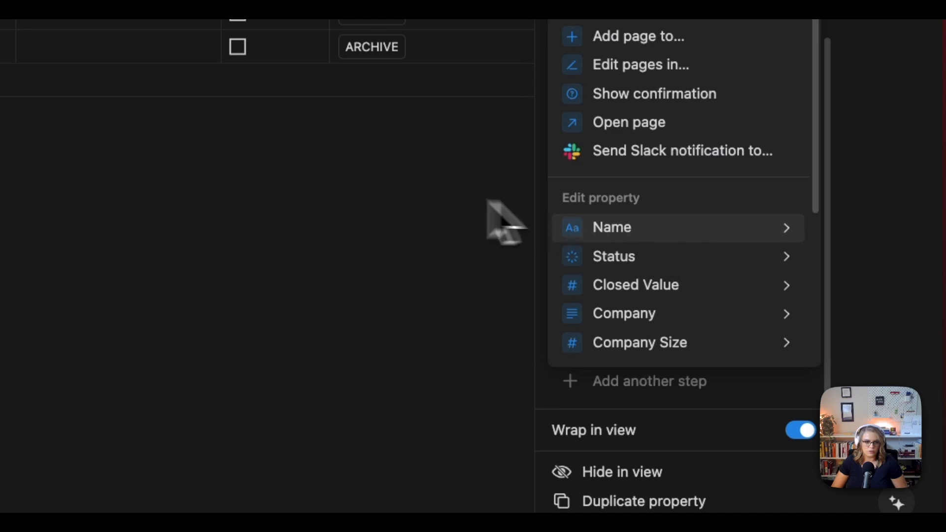
click(316, 223)
click(312, 227)
Step: Duplicate the Date Closed property and rename the copy Date Archived
click(456, 173)
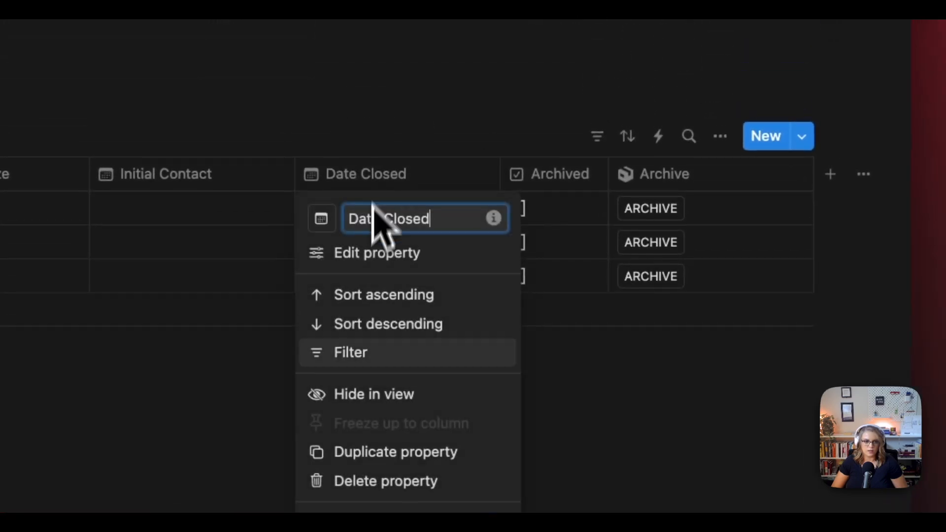
click(396, 452)
click(602, 142)
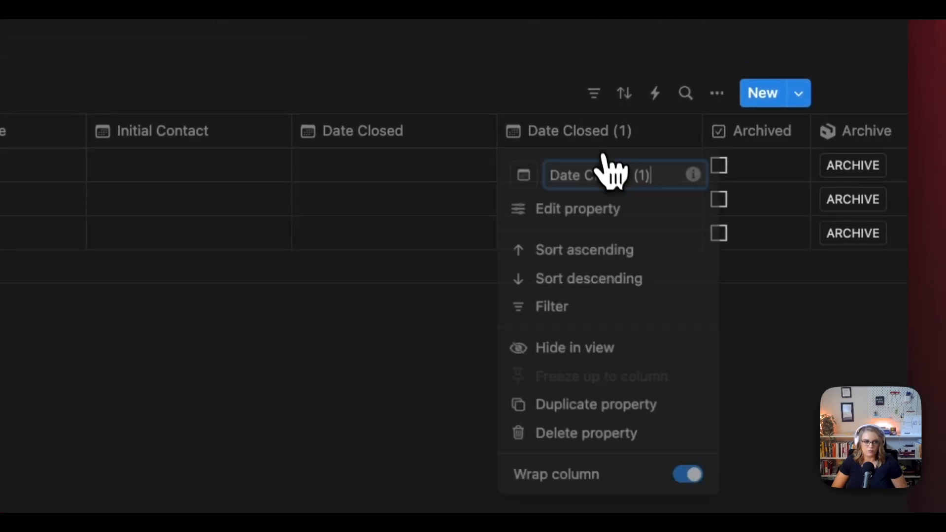
drag(658, 176, 604, 180)
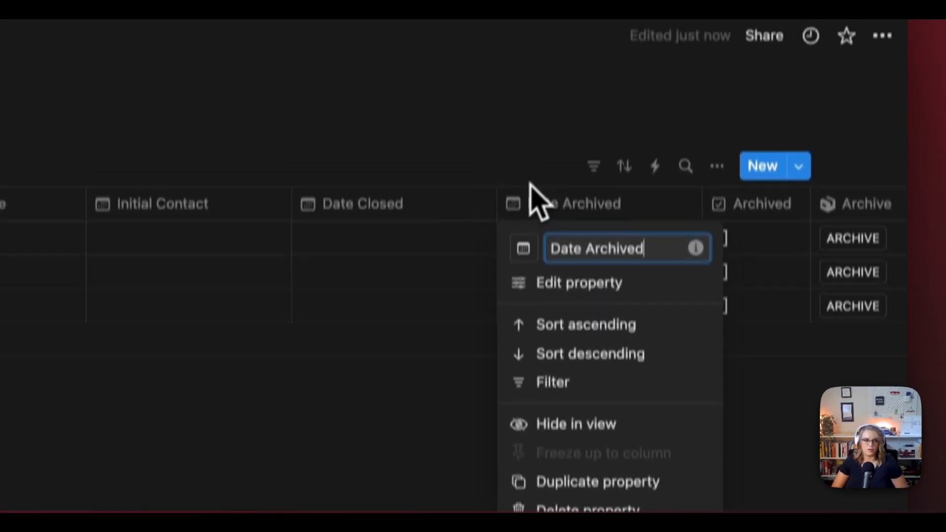
click(528, 112)
Step: Move the Date Archived column to directly after the Archive button column
scroll(483, 202, right, 3)
drag(419, 242, 715, 261)
drag(566, 237, 509, 238)
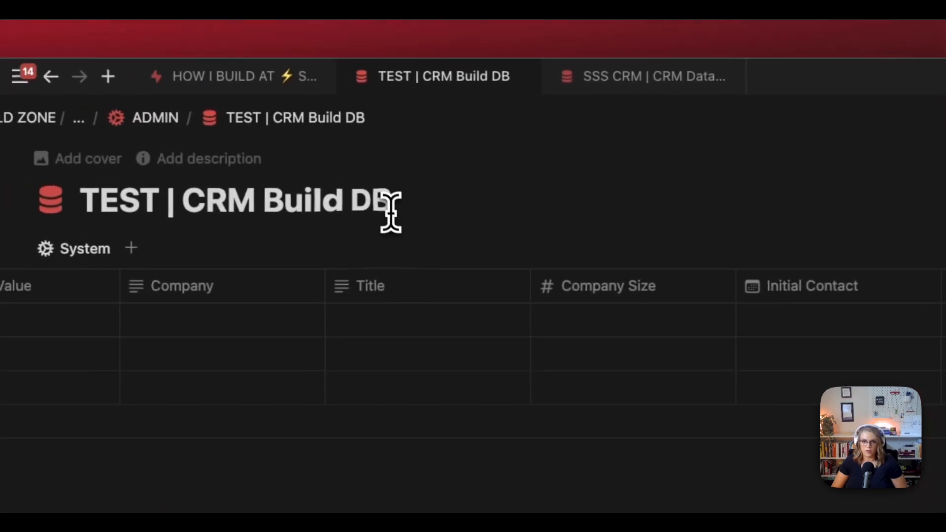
Step: Insert the package emoji at the end of the database title, found with :box, and cut it to the clipboard
text(box)
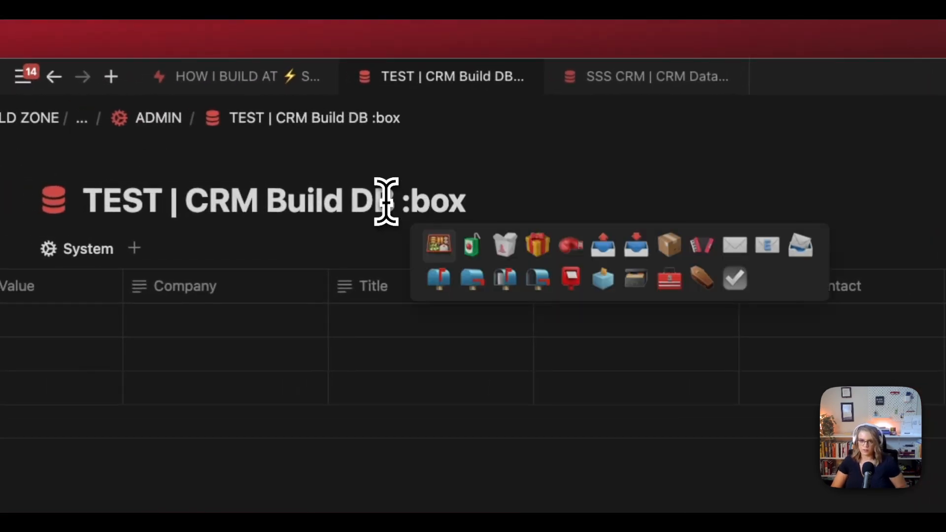
key(Right)
key(Right)
key(Right)
key(Right)
key(Right)
key(Right)
key(Return)
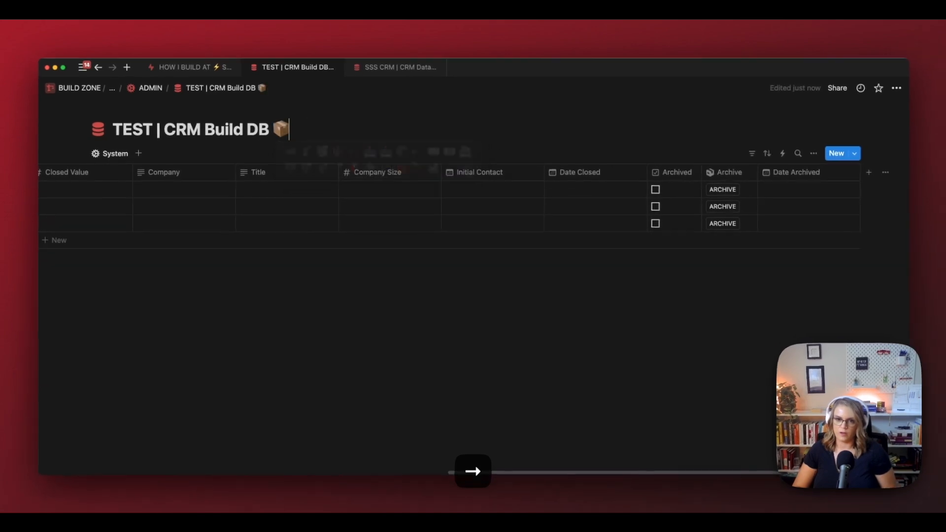
key(shift+Left)
key(super+c)
Step: Paste the package emoji in front of ARCHIVE in the Archive button's label
click(710, 172)
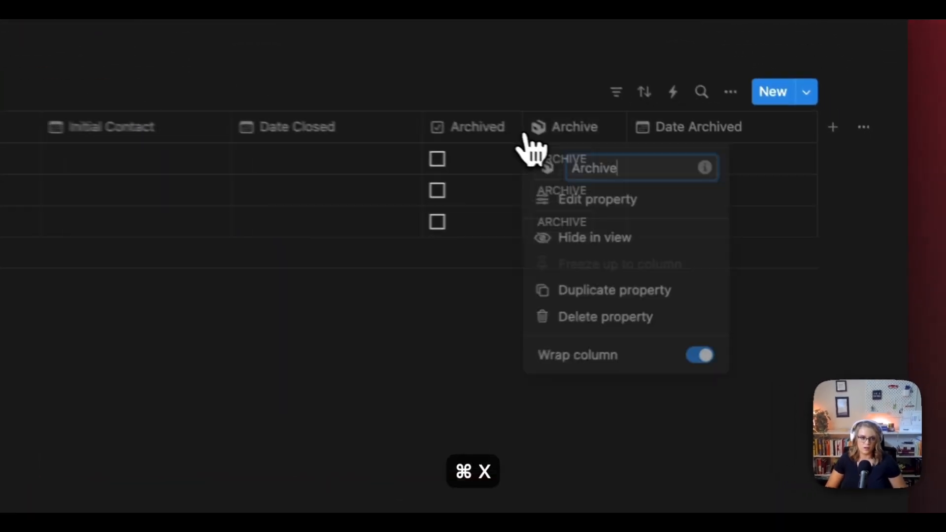
click(732, 209)
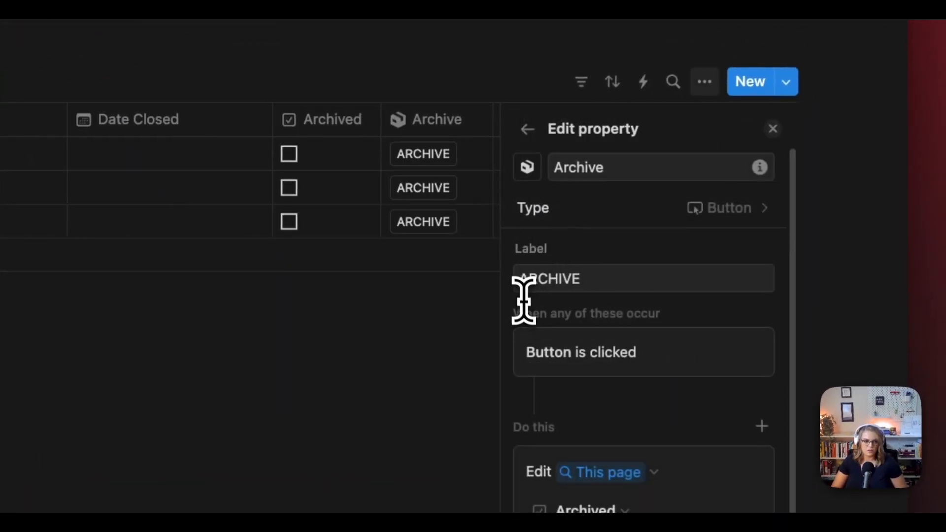
click(523, 283)
key(super+v)
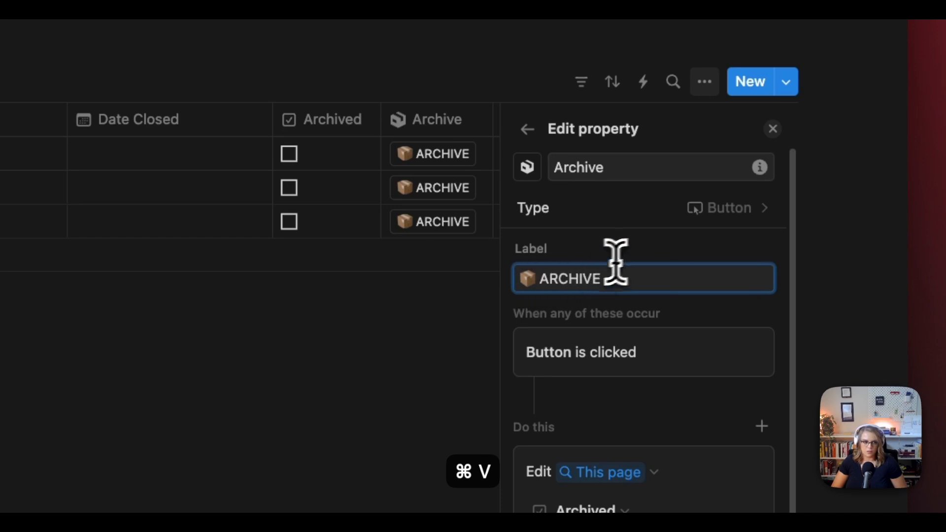
Step: Add an action to the Archive button that sets Date Archived to Now, and close the property editor
scroll(647, 251, down, 5)
click(636, 395)
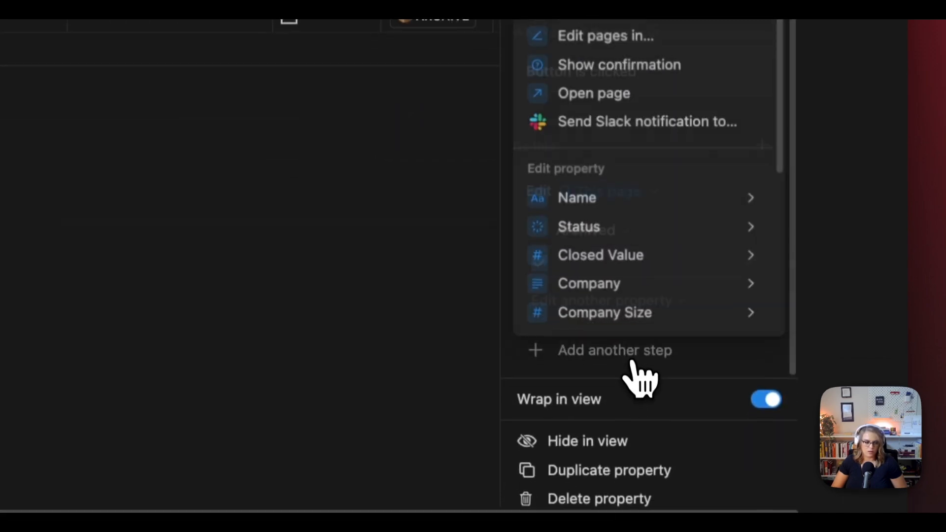
scroll(642, 298, down, 3)
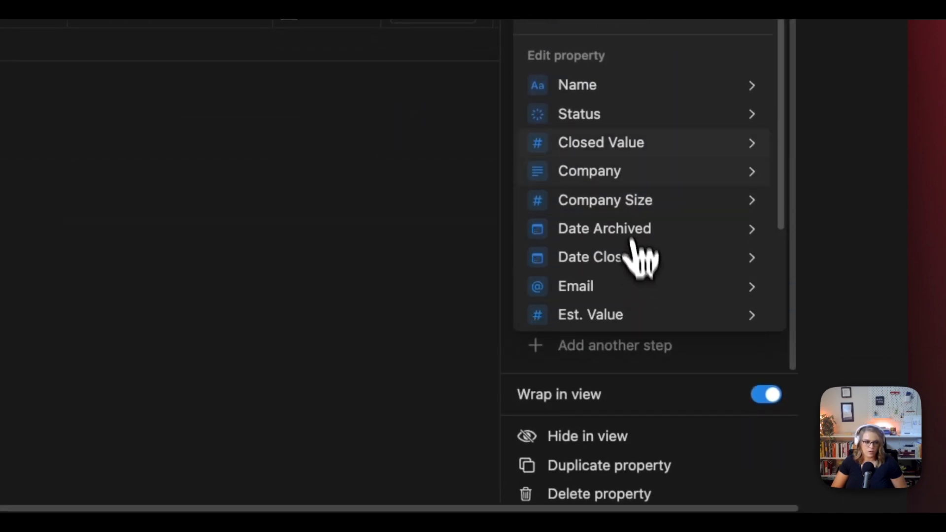
scroll(616, 290, down, 6)
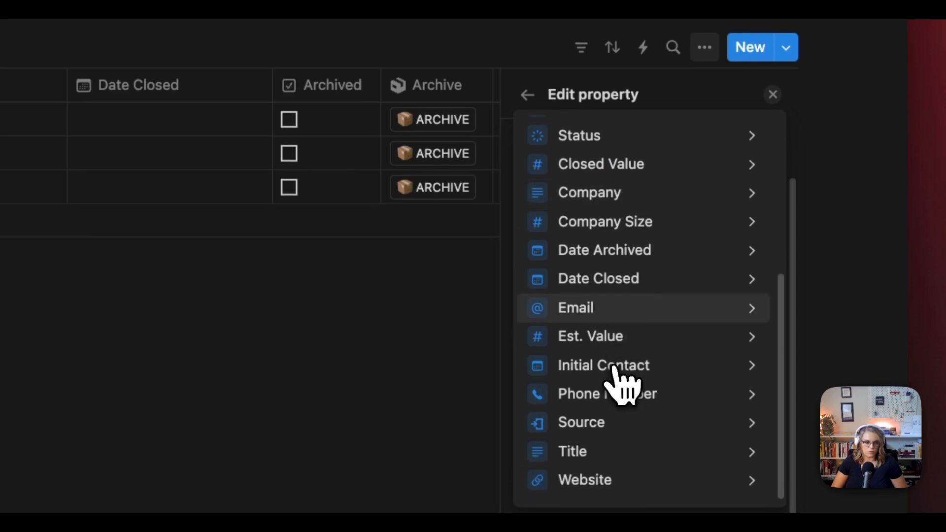
click(614, 251)
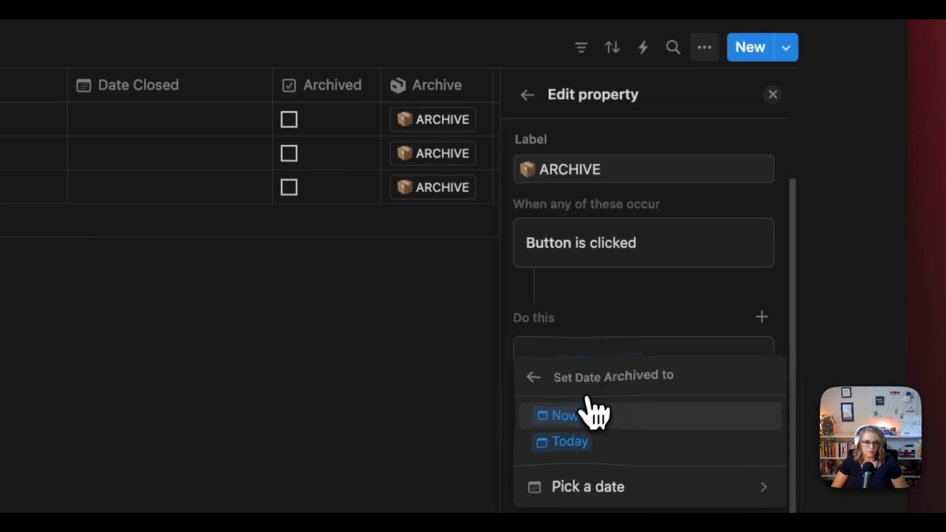
click(595, 414)
scroll(596, 419, down, 4)
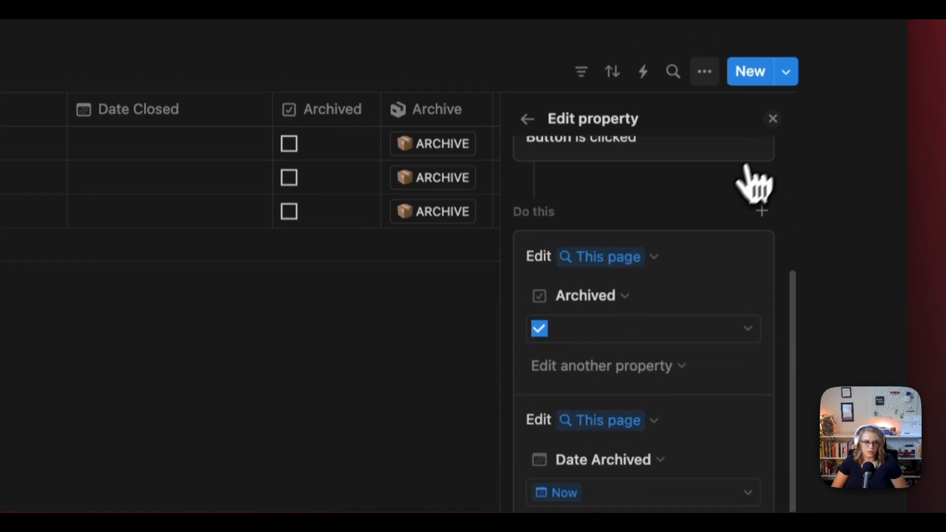
click(773, 94)
Step: Test the Archive button on the first row, and clear that row's Archived checkbox and Date Archived value
click(532, 121)
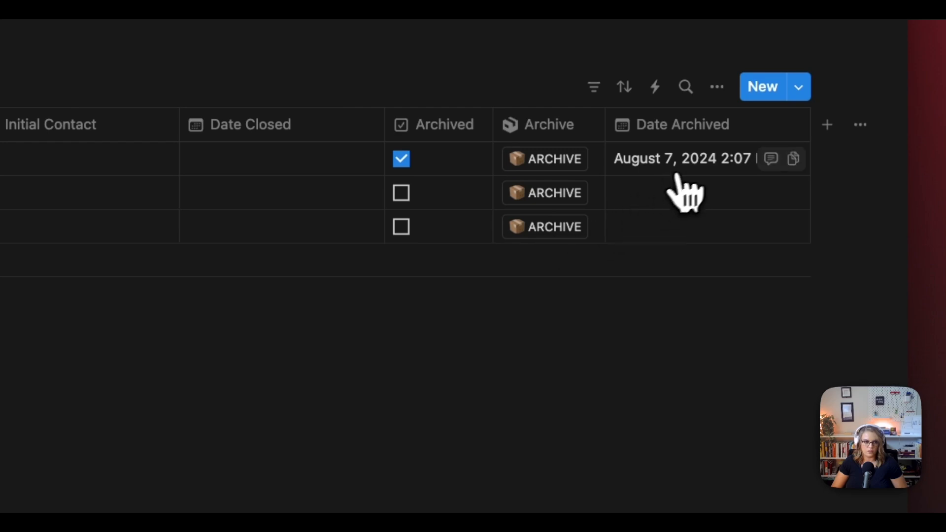
click(632, 163)
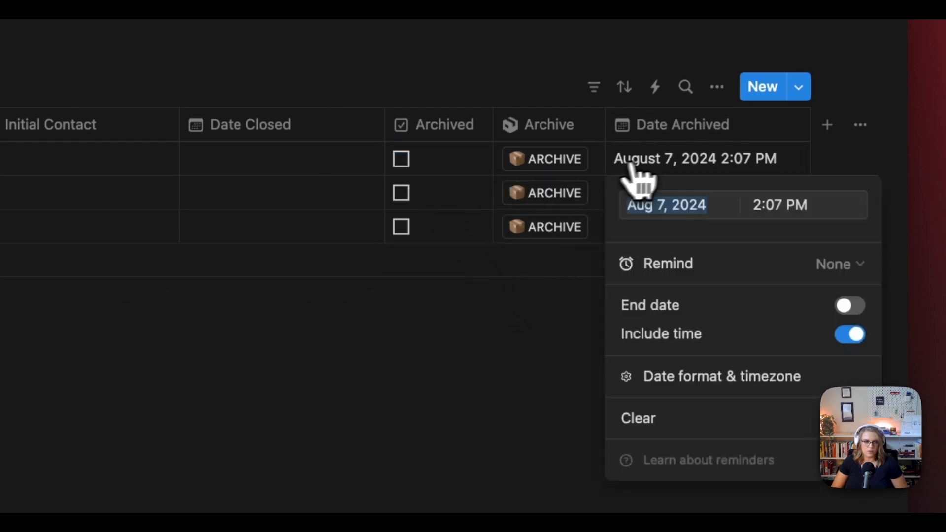
click(758, 458)
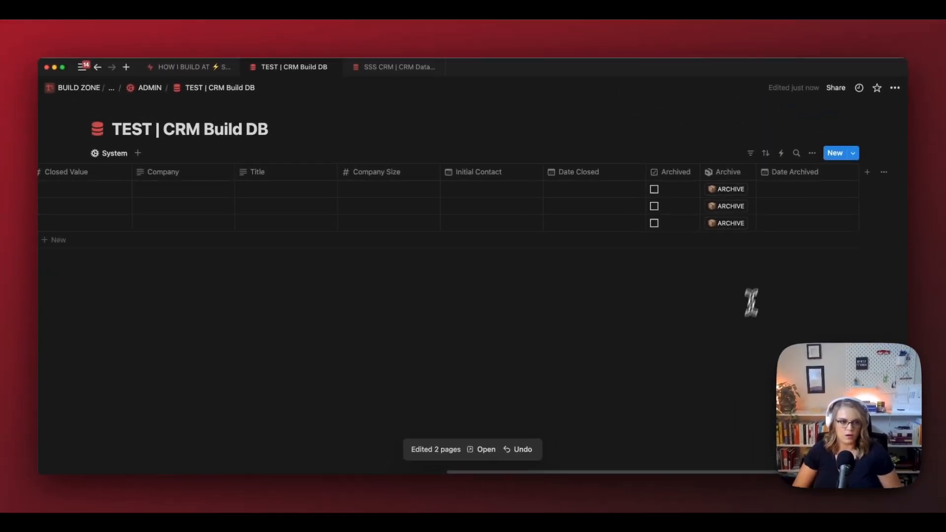
Step: Delete the CONTACT property from the SSS CRM | CRM Database and return to TEST | CRM Build DB
click(409, 71)
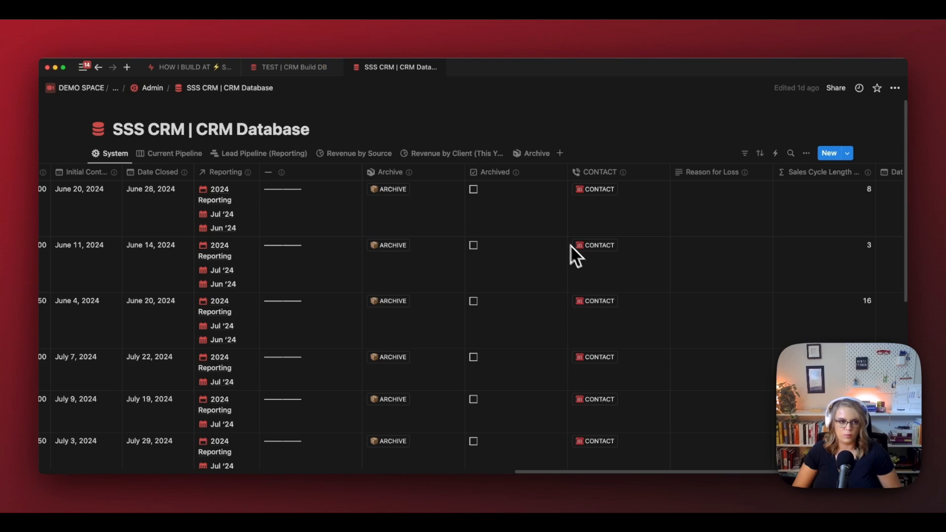
scroll(580, 254, right, 5)
mouse_move(573, 180)
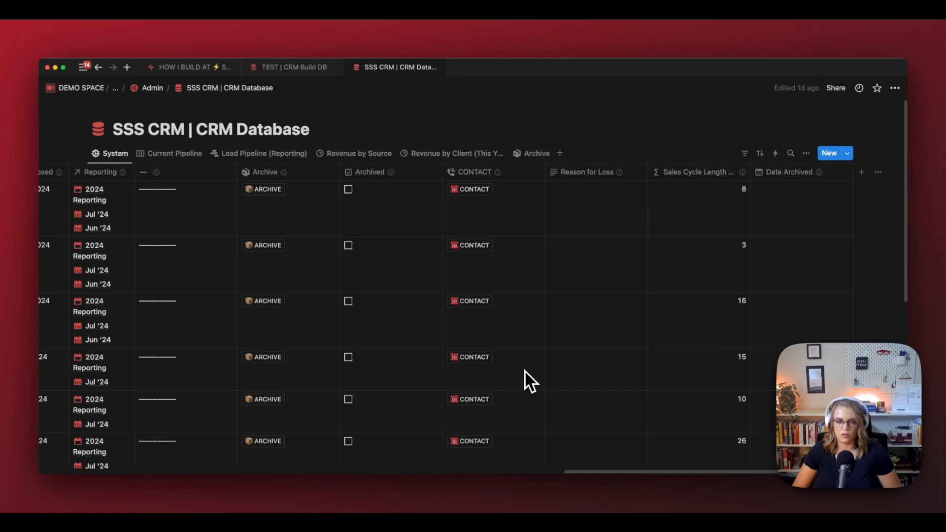
click(477, 173)
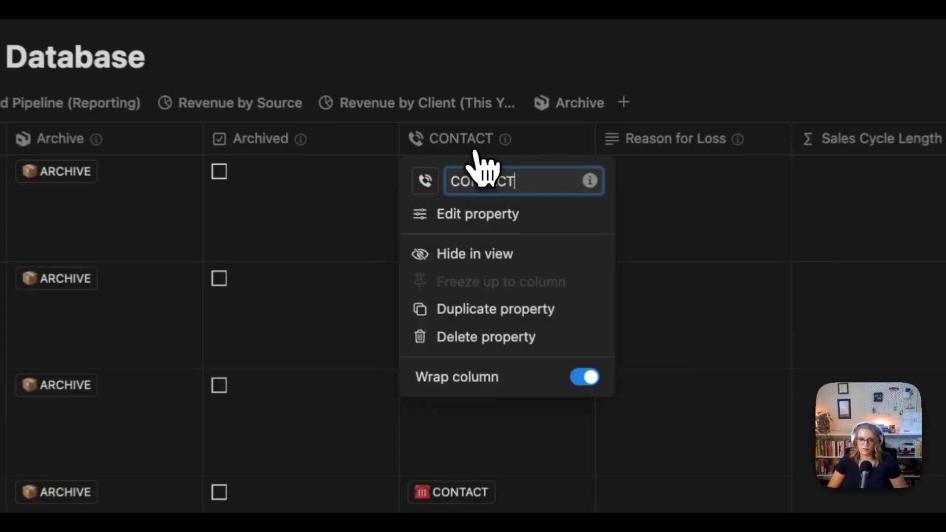
click(407, 311)
click(404, 325)
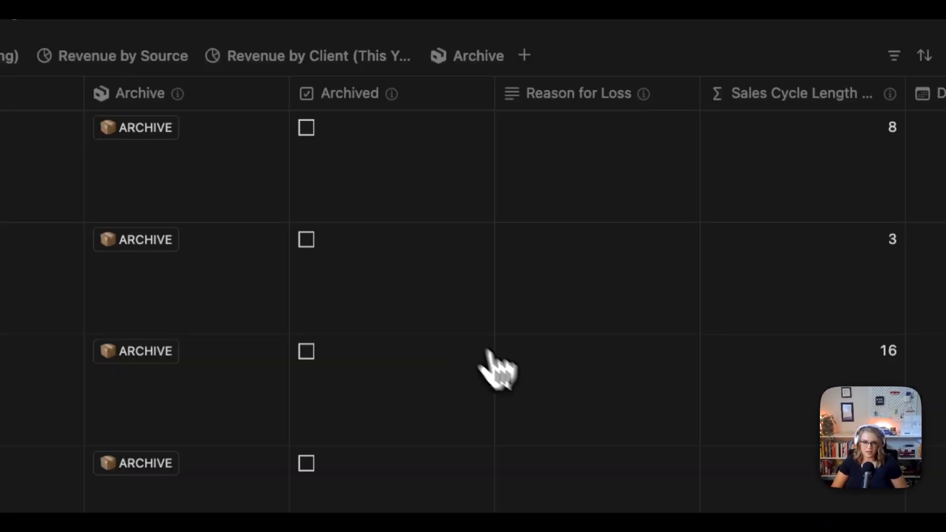
drag(495, 93, 447, 93)
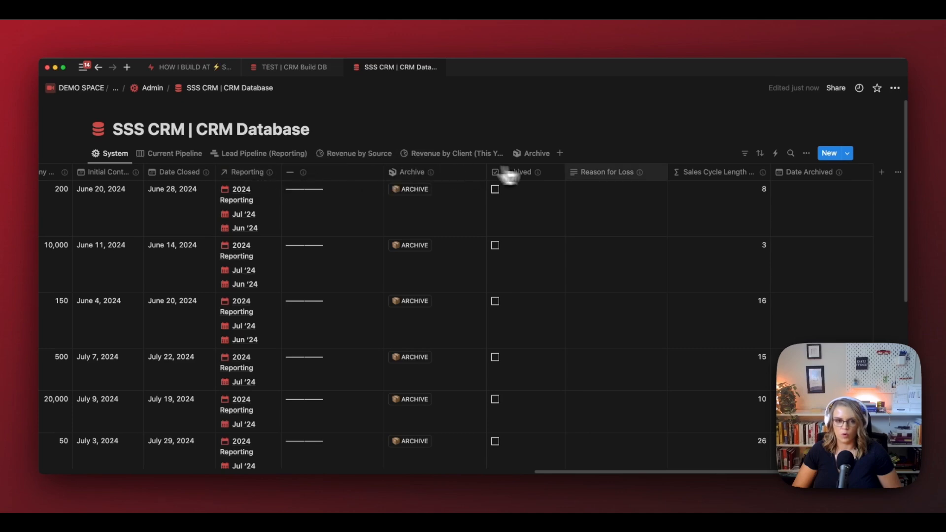
click(315, 67)
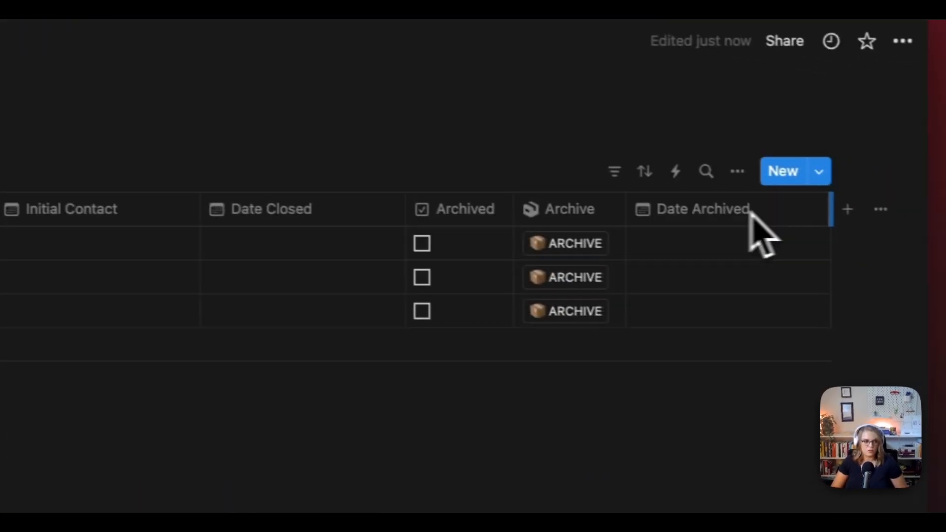
click(819, 211)
text(relat)
key(Return)
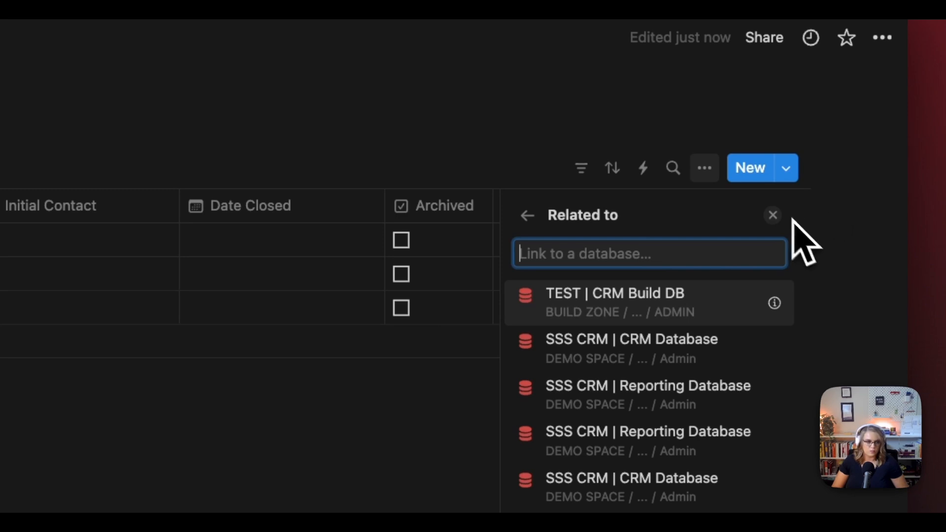
click(773, 216)
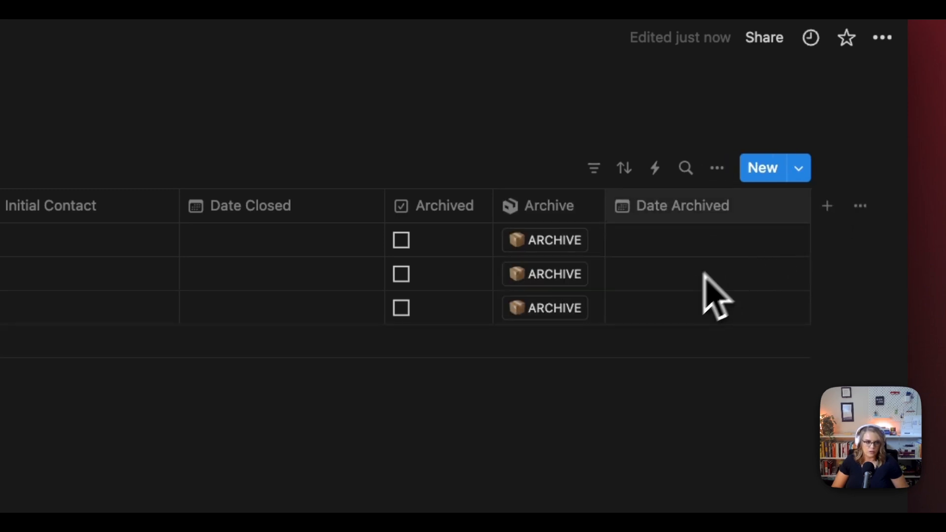
Step: Add a text property named Reason For Loss and move its column to directly before Initial Contact
click(822, 211)
text(text)
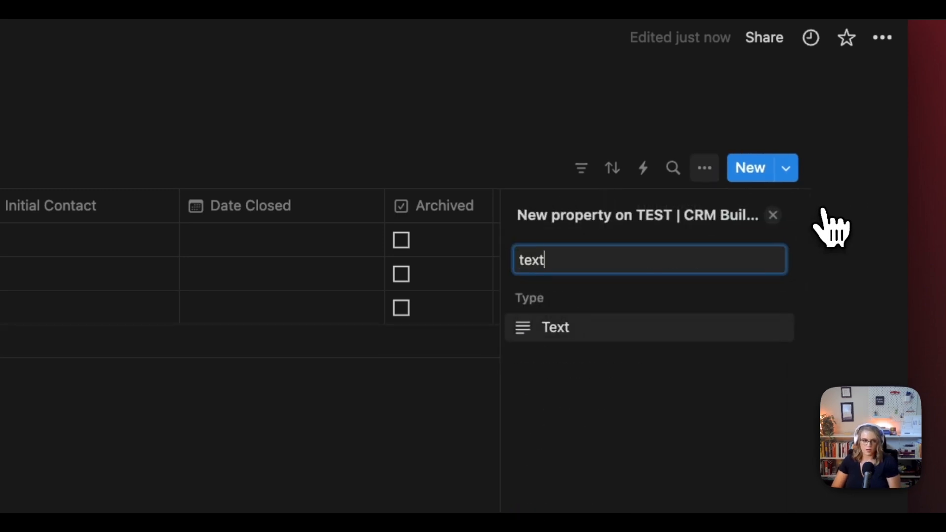
key(Return)
text(Reason For Loss)
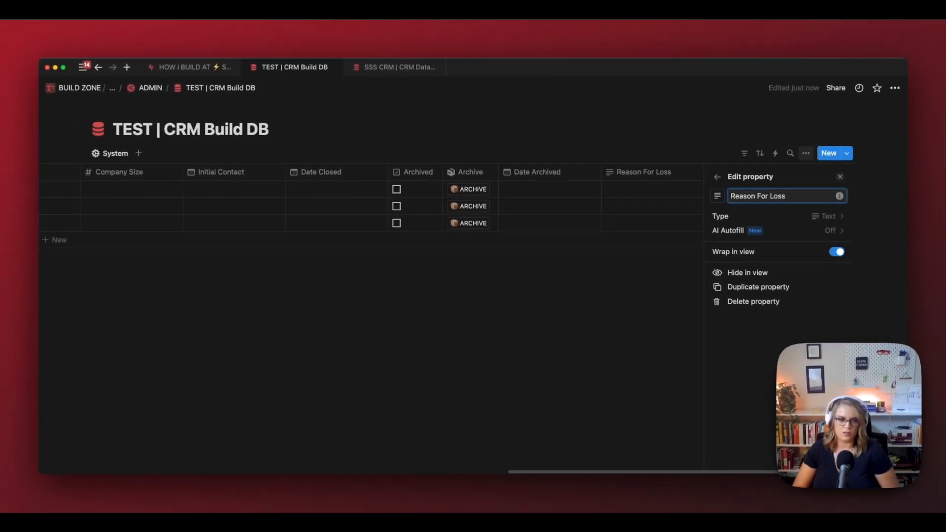
click(665, 144)
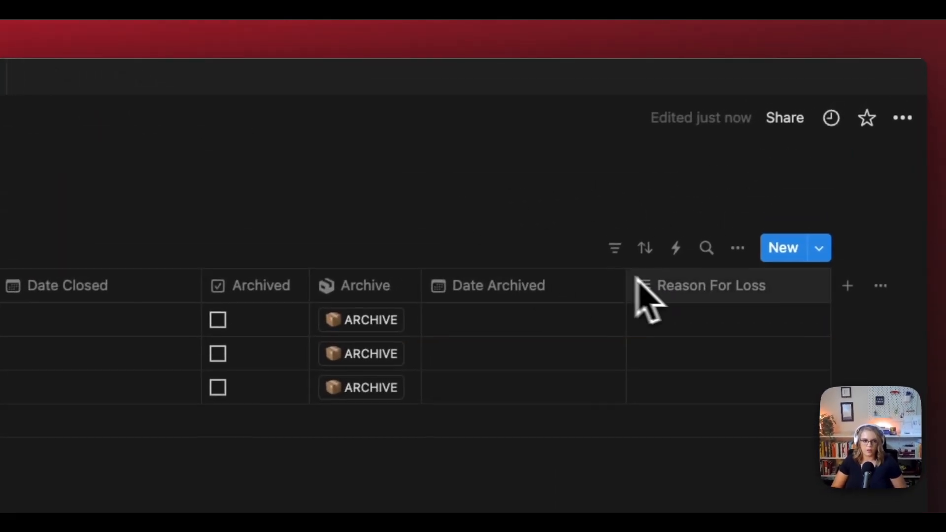
drag(784, 173, 611, 176)
drag(350, 296, 297, 175)
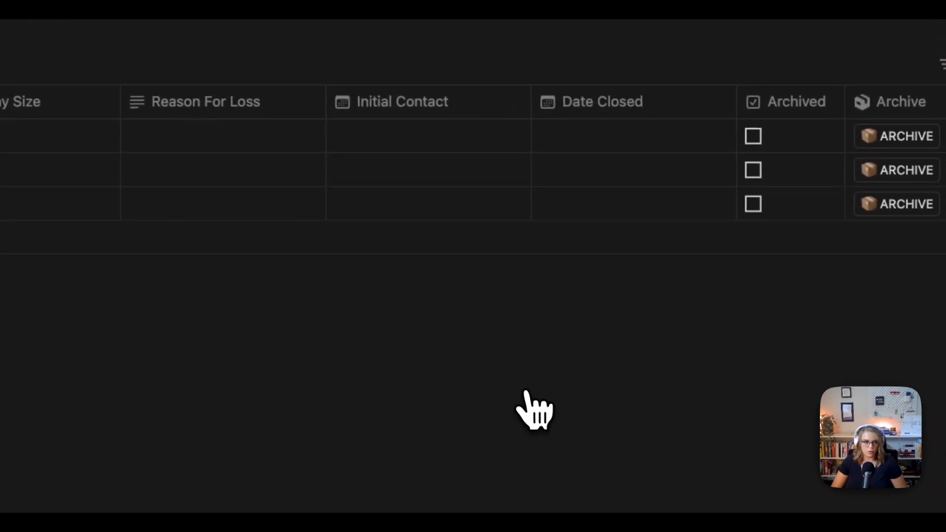
Step: Review the Rules of a Build on the video outline page, highlighting the admin page, databases and properties rules, and return to TEST | CRM Build DB
click(412, 120)
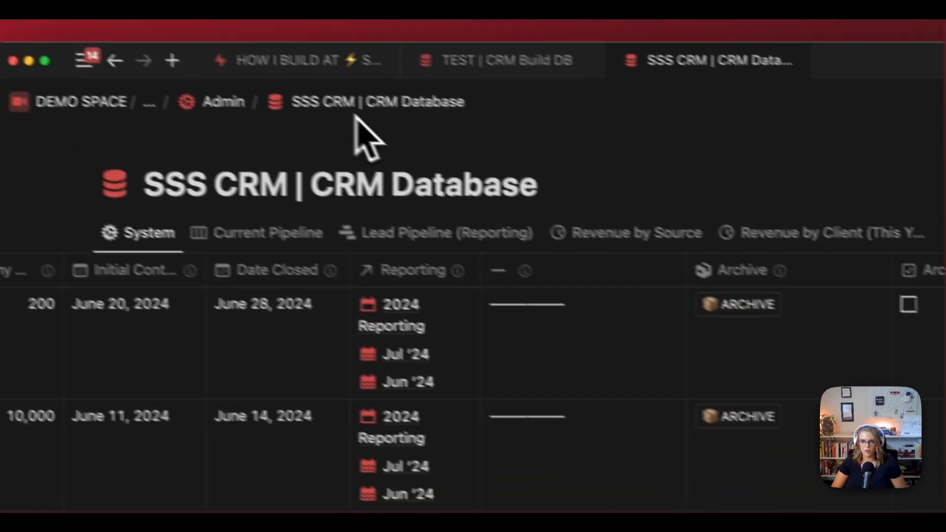
click(305, 60)
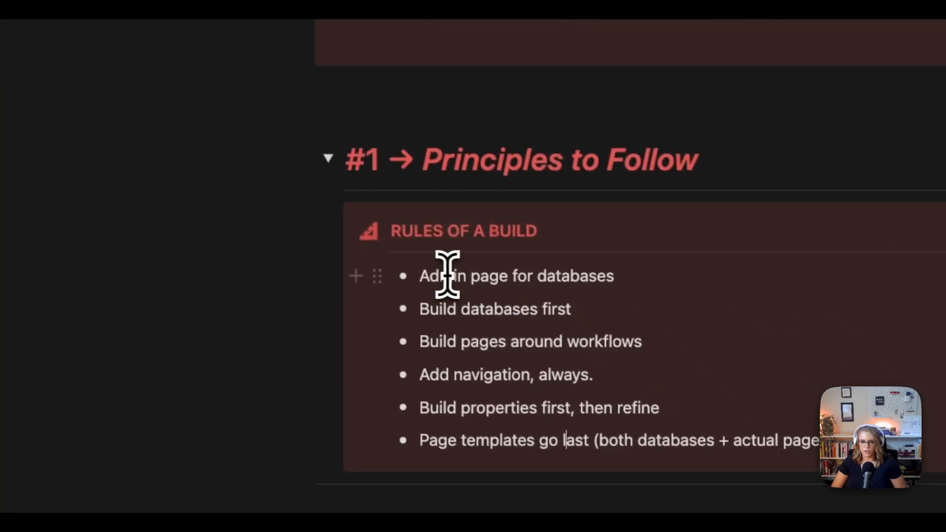
drag(424, 273, 644, 276)
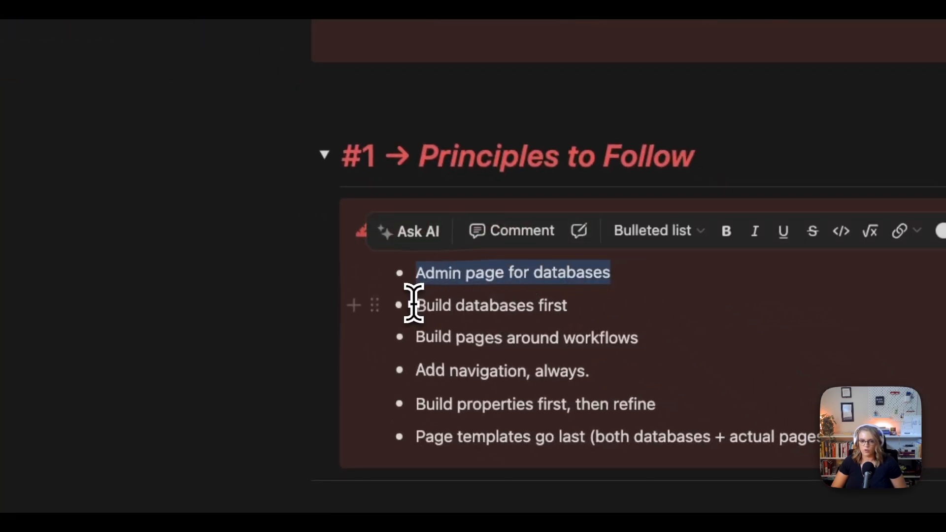
drag(414, 304, 606, 300)
drag(426, 405, 667, 403)
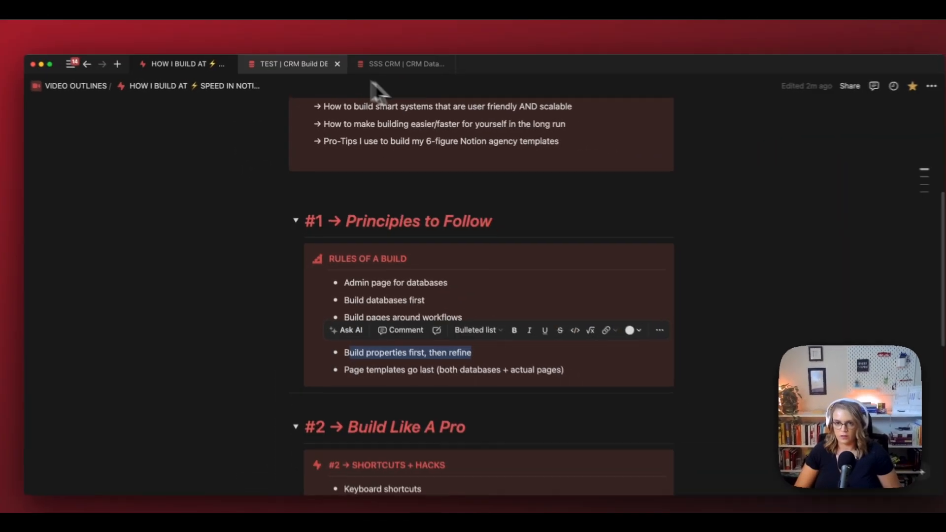
click(294, 67)
scroll(365, 235, left, 15)
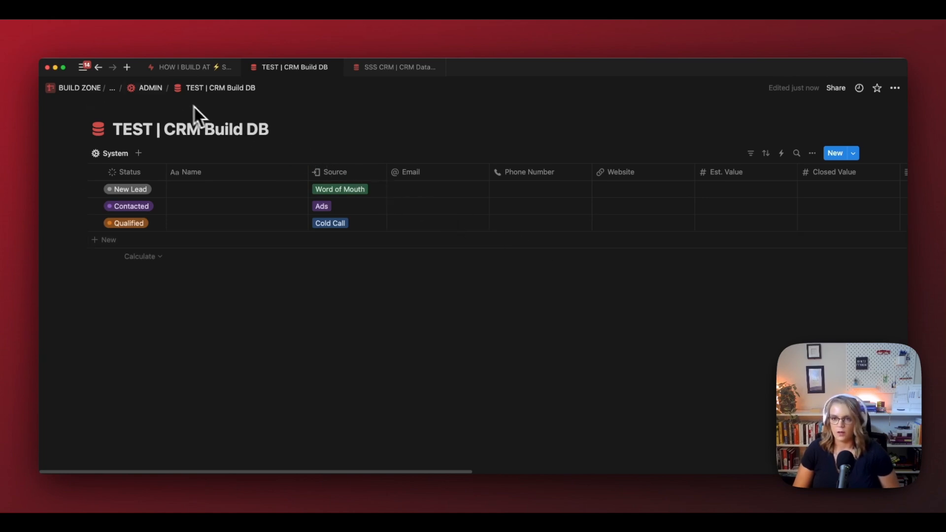
Step: In the TEST | CRM Build DB, name the three records Test Lead #1, Test Lead #2 and Test Lead #3s
click(151, 88)
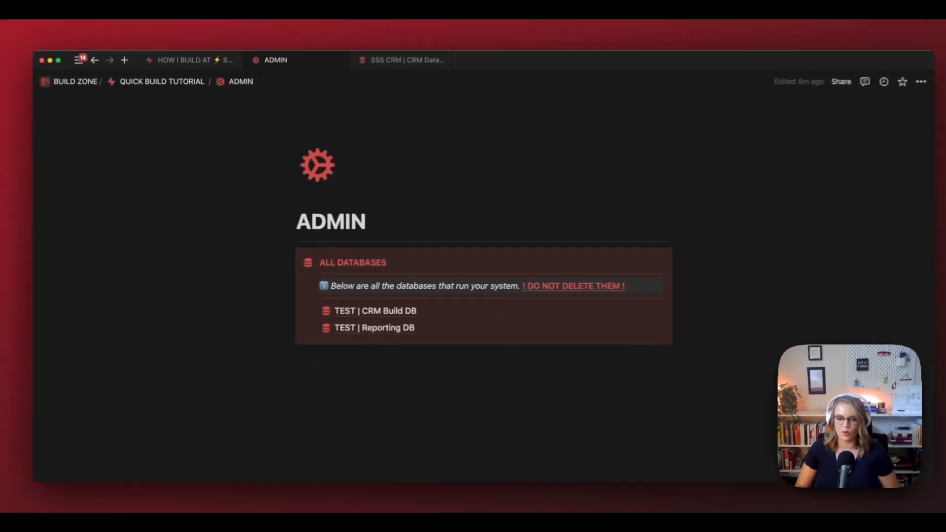
mouse_move(372, 316)
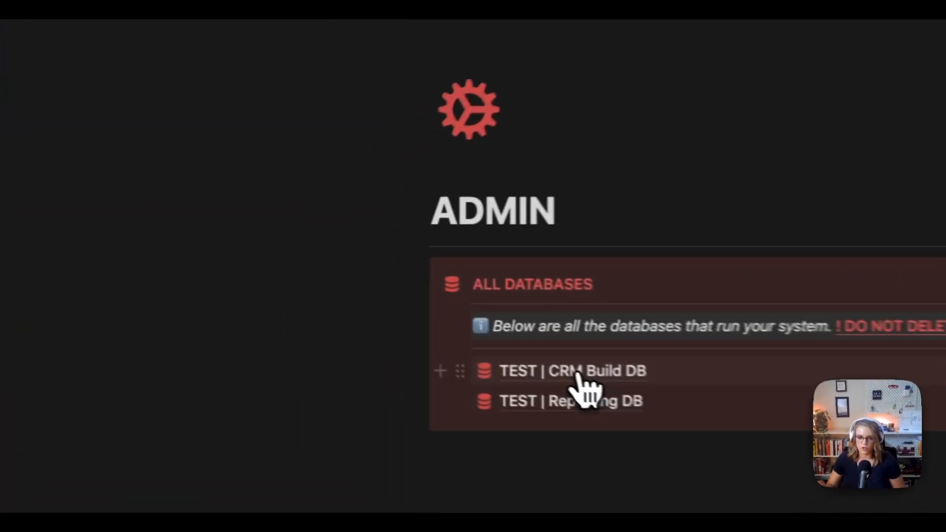
click(373, 310)
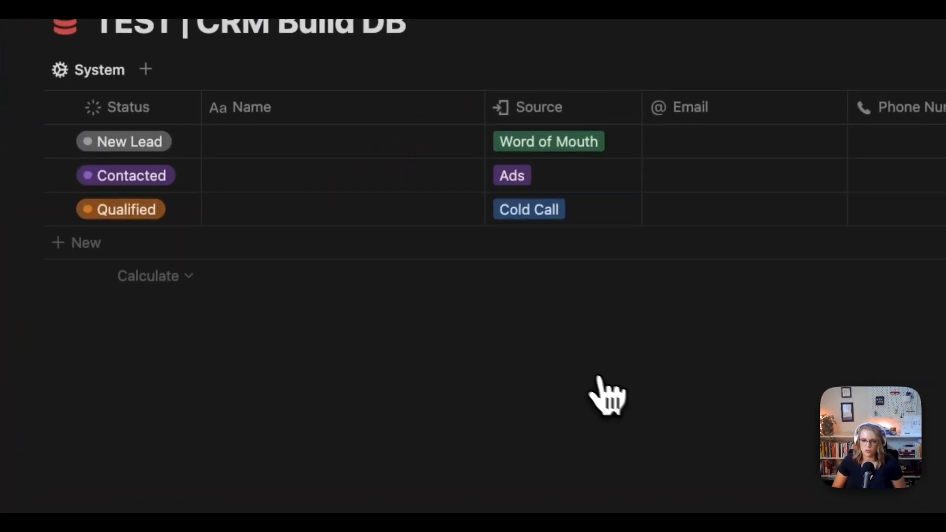
click(342, 154)
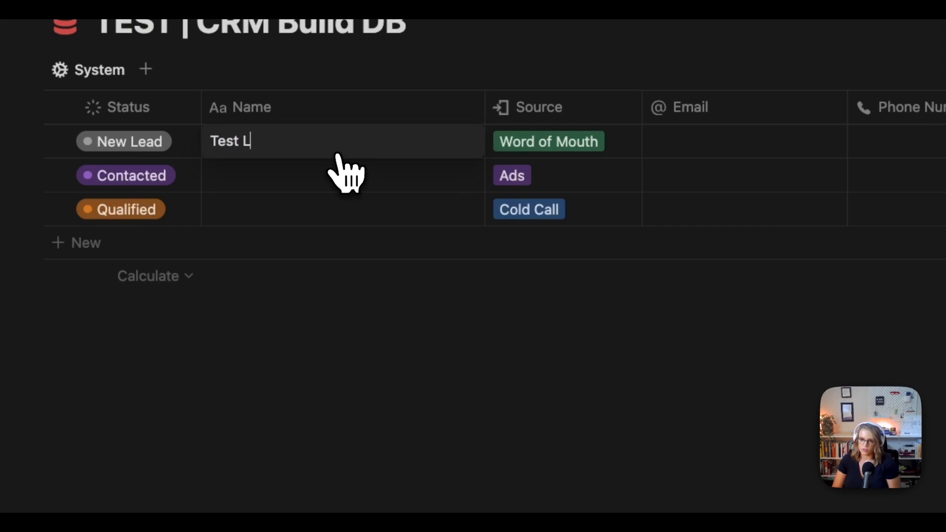
text(Test Lead #1)
click(341, 173)
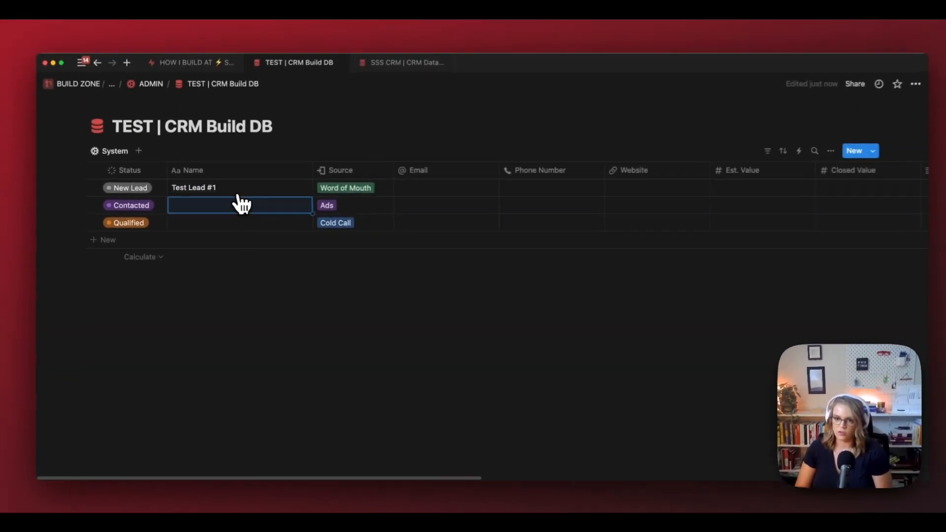
text(Test Lead #3s)
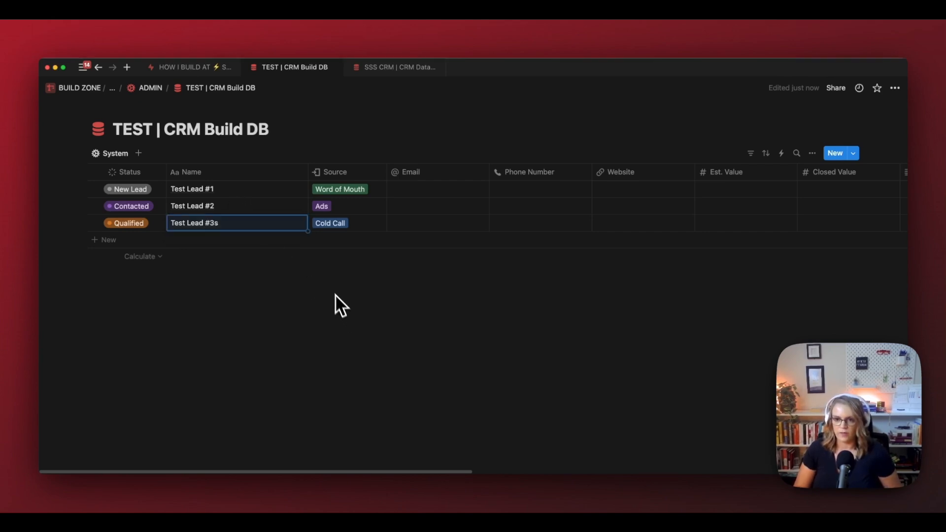
Step: Open the TEST | Reporting DB, and open the SSS CRM | Reporting Database in the reference CRM's tab
click(150, 87)
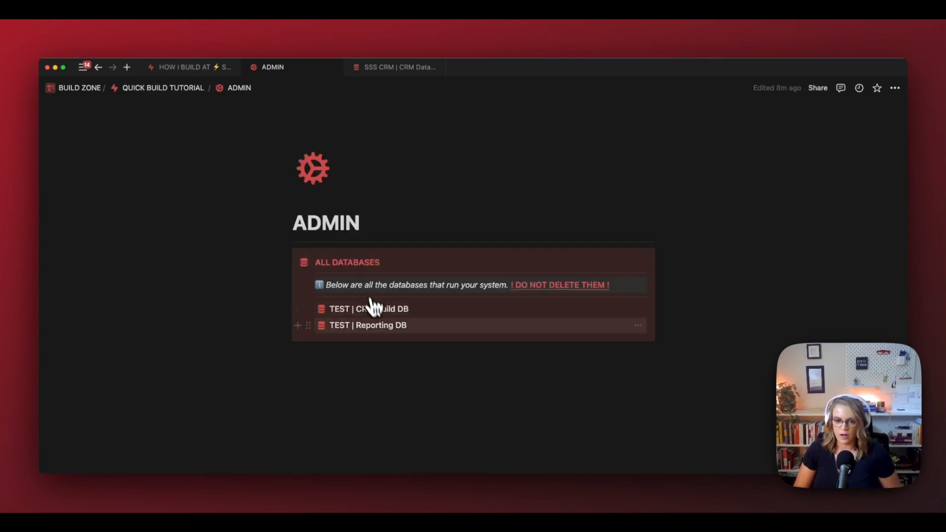
click(376, 323)
click(392, 68)
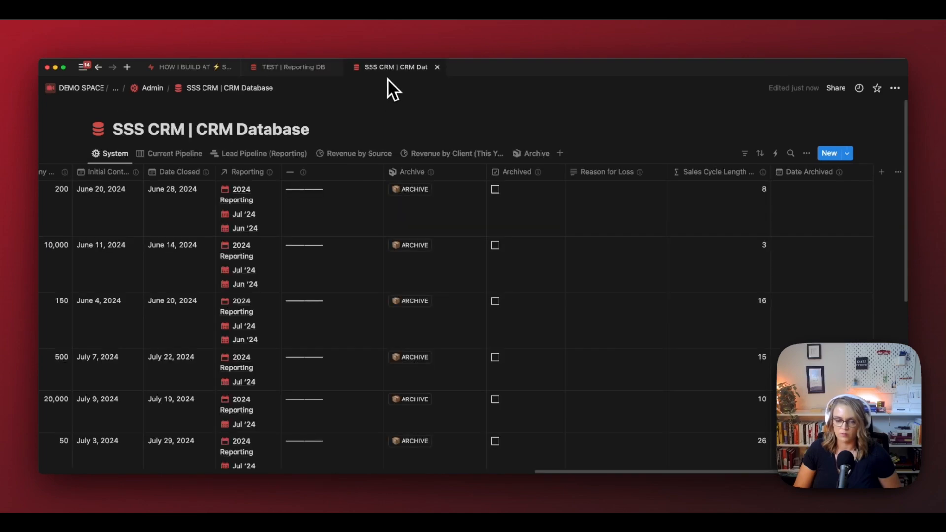
click(150, 88)
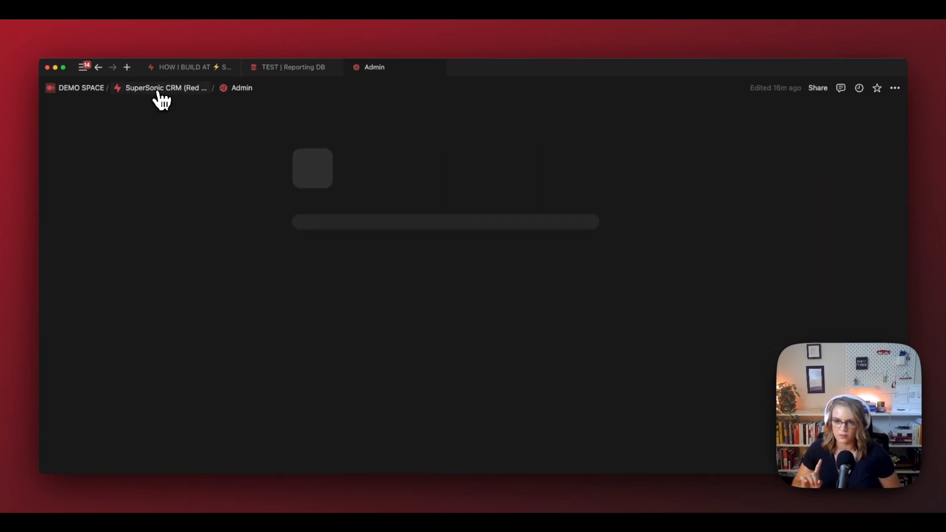
click(363, 354)
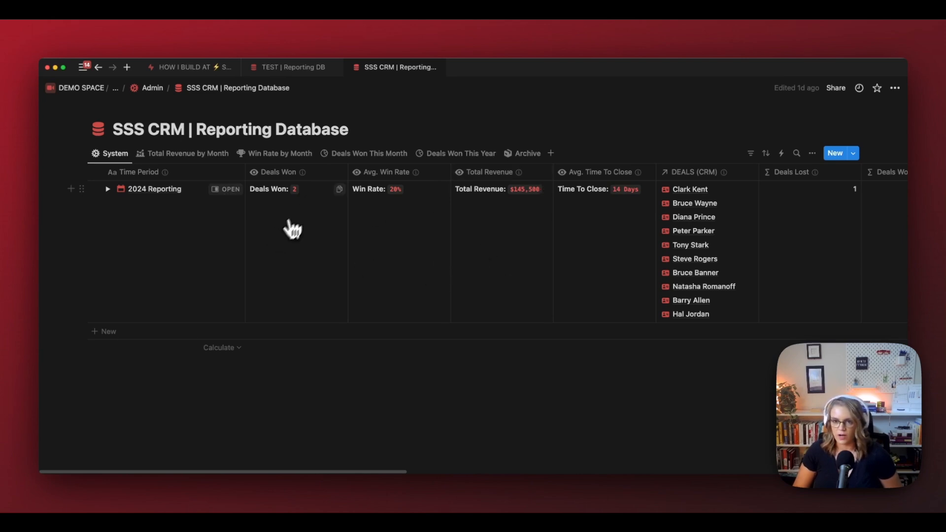
Step: Rename the table view of the TEST | Reporting DB to System and give it the gear icon
click(293, 67)
click(116, 155)
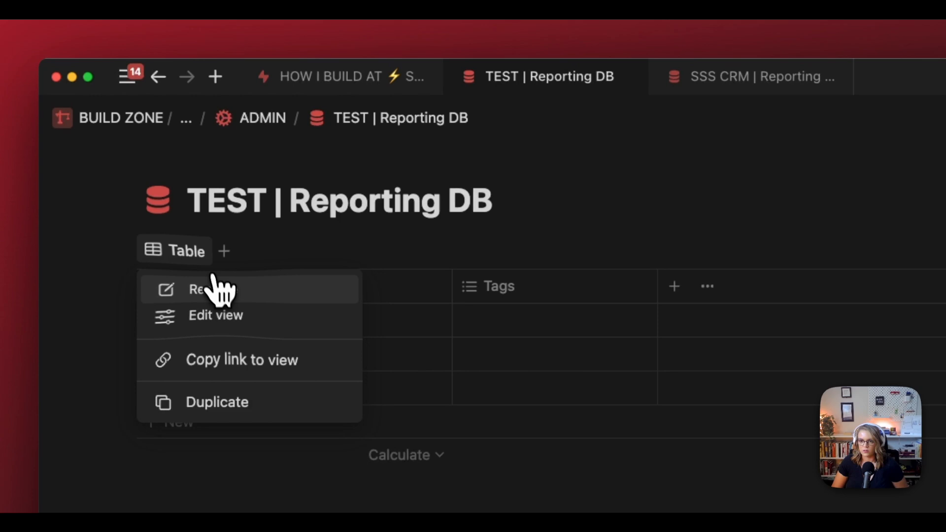
click(216, 290)
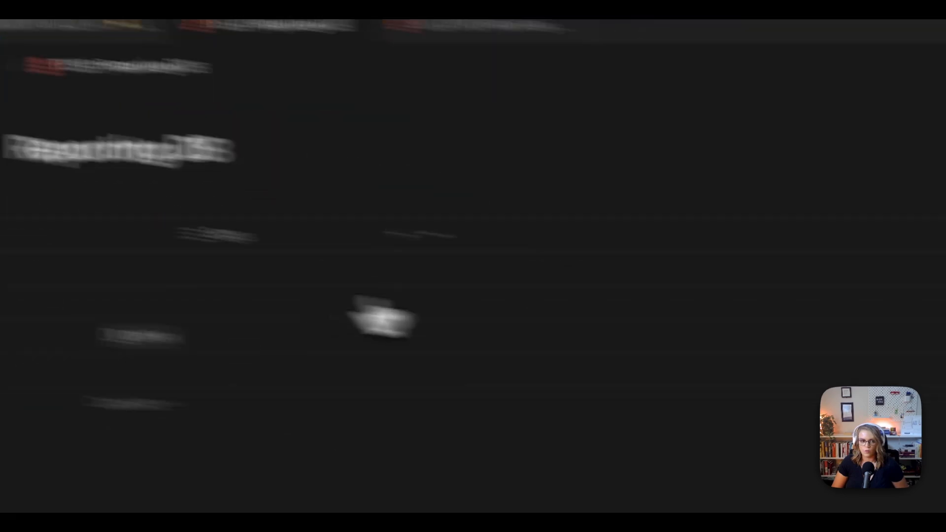
text(System)
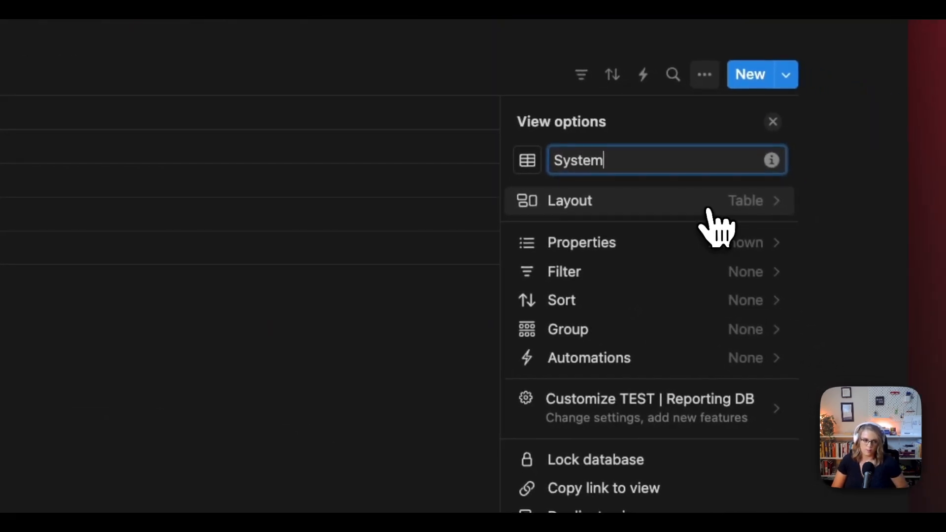
click(529, 166)
click(528, 162)
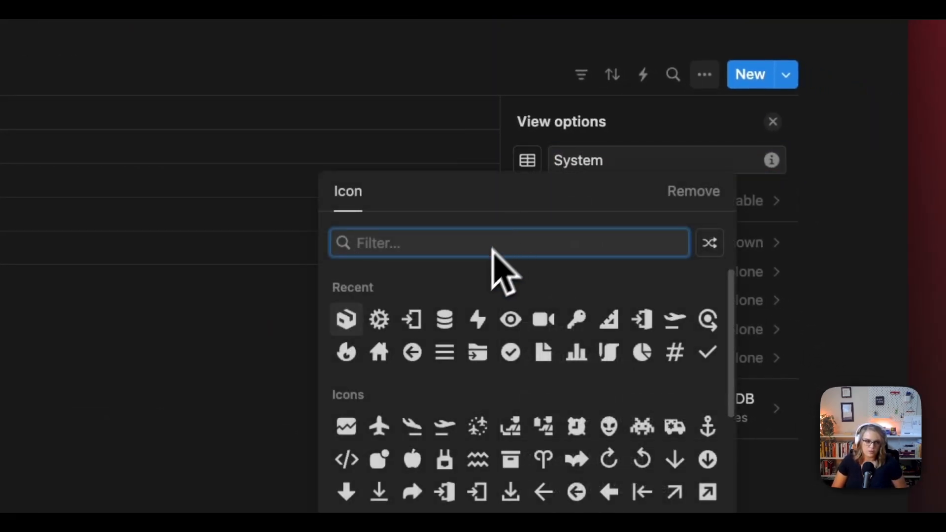
click(380, 319)
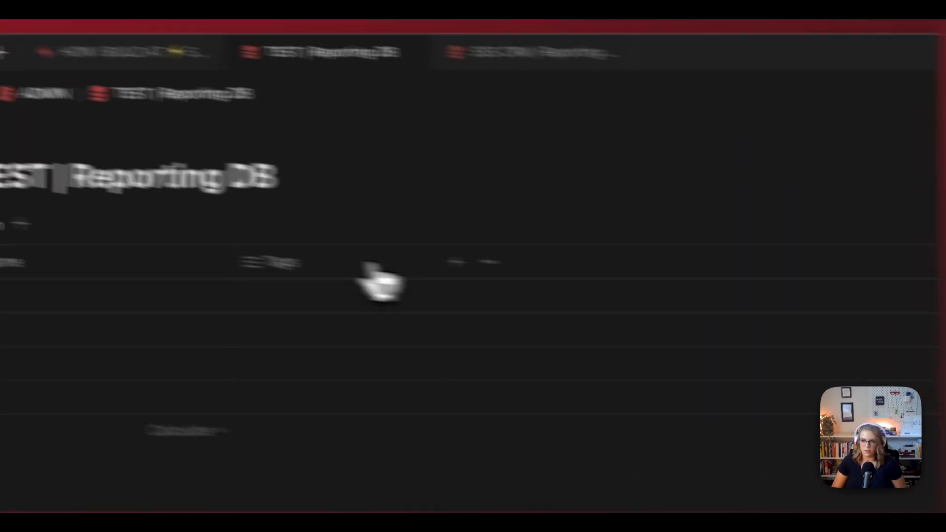
Step: Check the reference Reporting Database's columns, and delete the Tags property from the TEST | Reporting DB
click(660, 81)
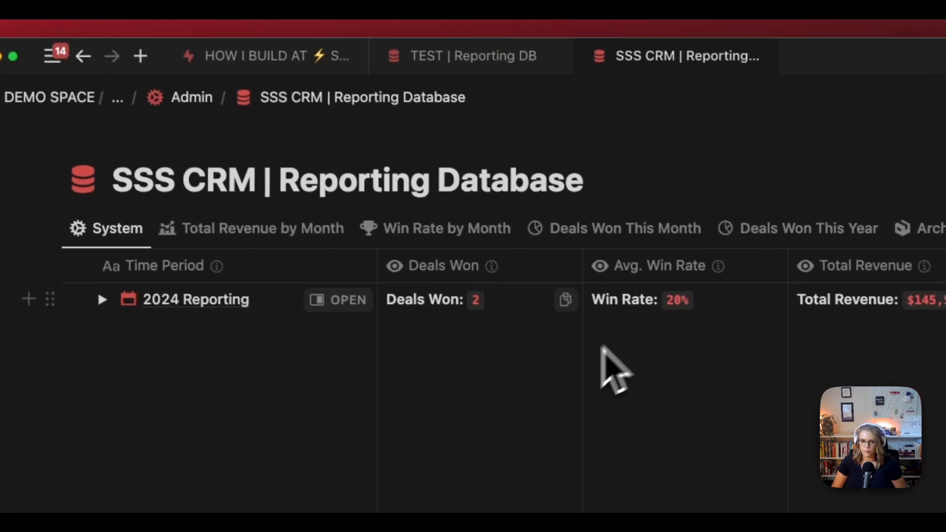
scroll(550, 387, right, 10)
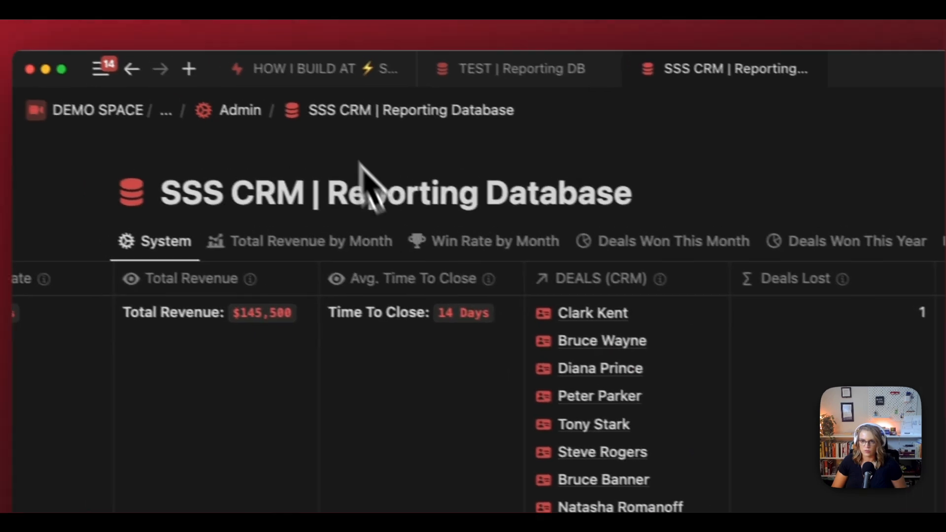
click(390, 53)
click(418, 139)
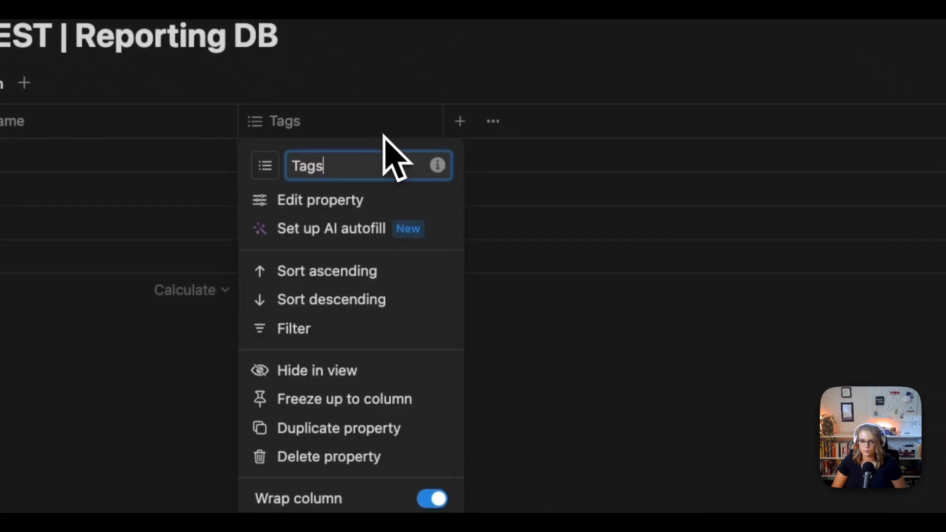
click(355, 461)
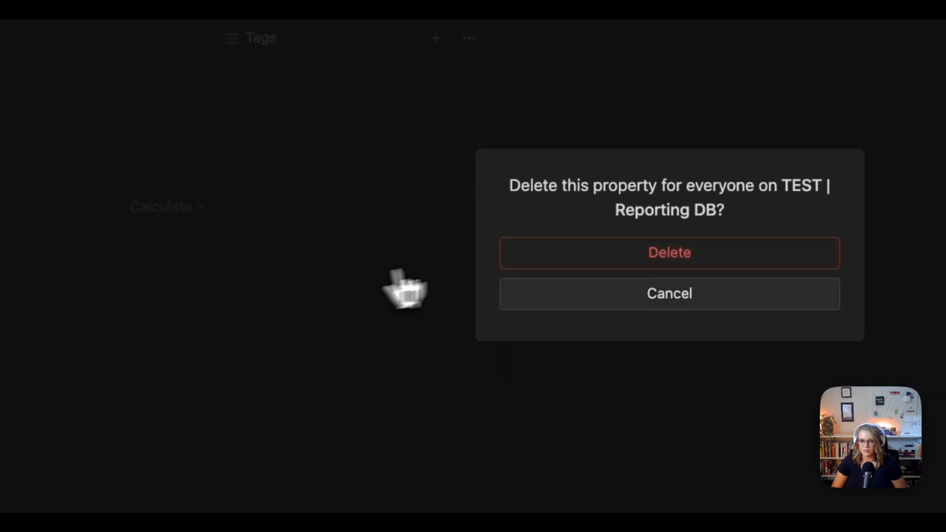
click(604, 264)
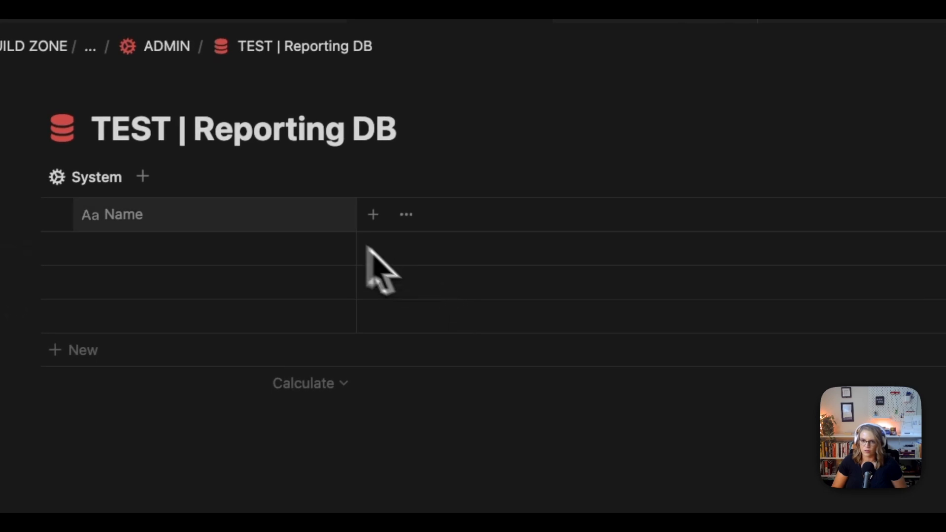
Step: Add a two-way relation named Deals to the TEST | CRM Build DB, with the related property there named Reporting
click(373, 214)
text(re)
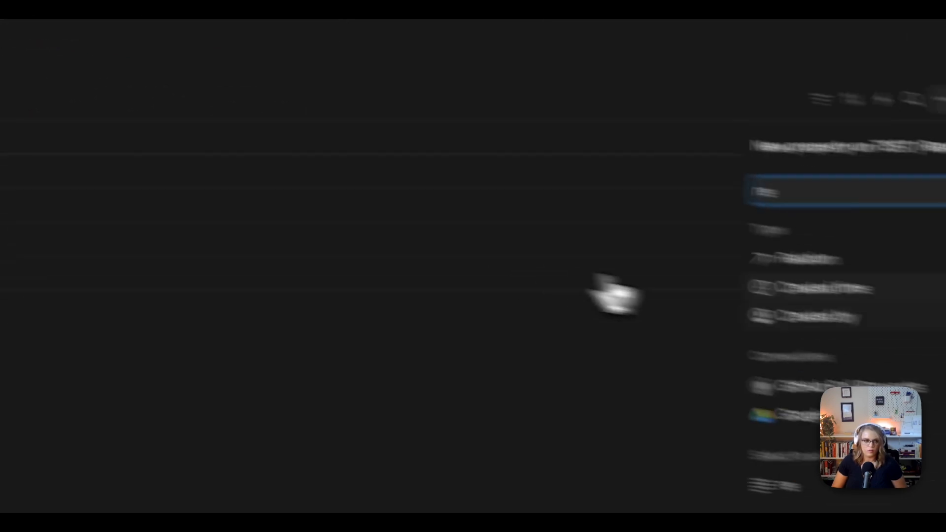
click(636, 220)
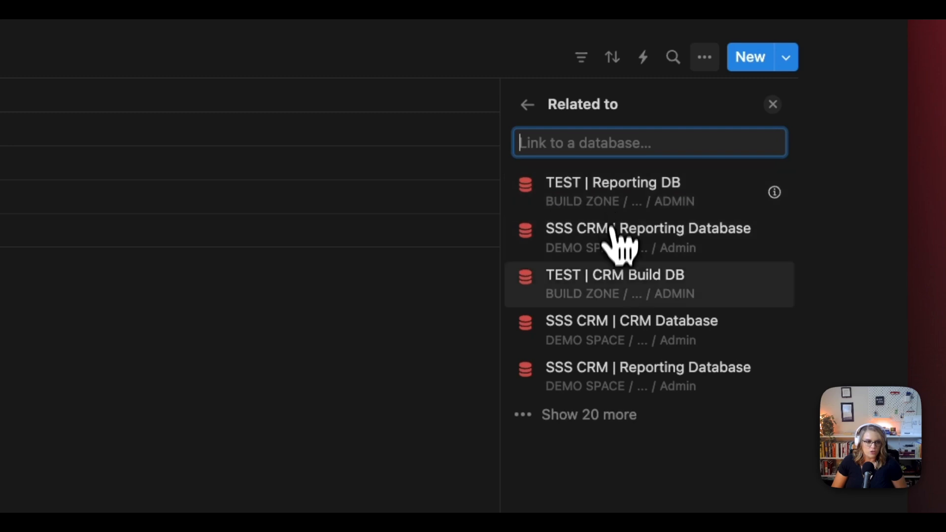
click(614, 282)
key(super+a)
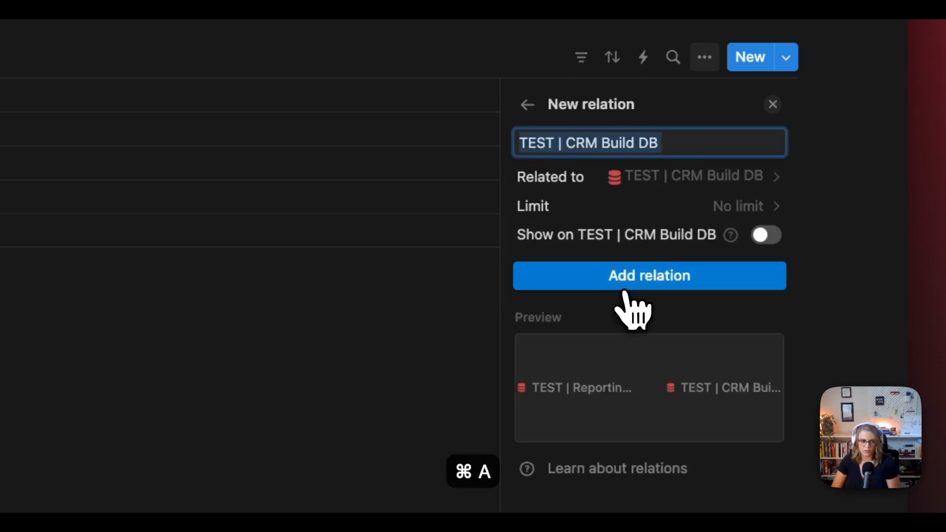
text(Deals)
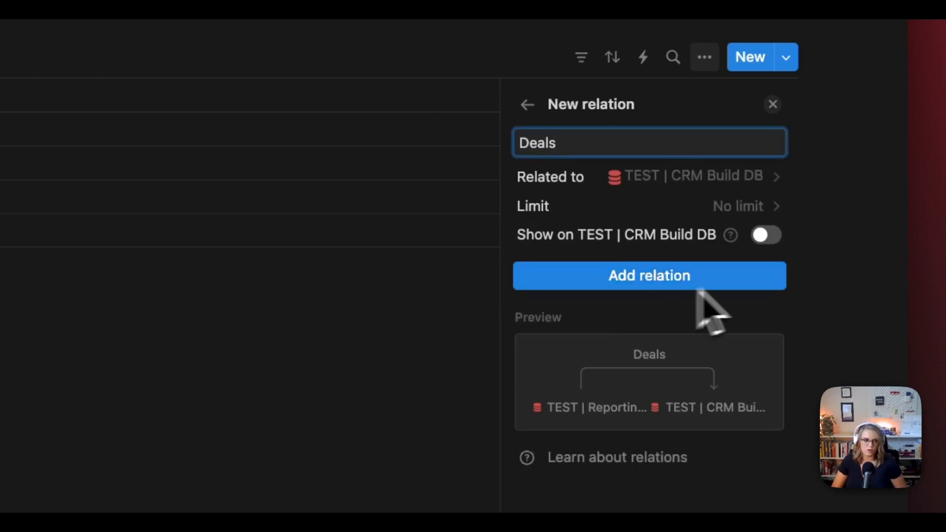
click(765, 238)
click(660, 298)
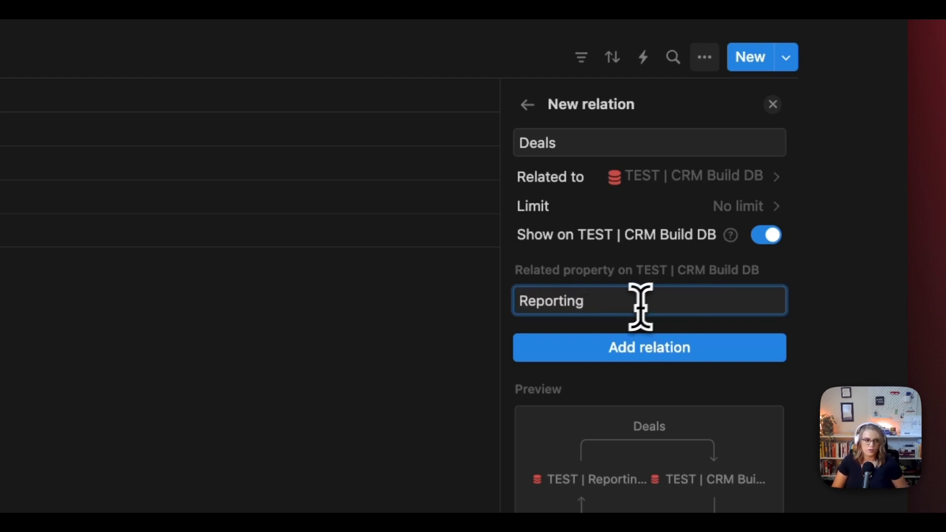
click(623, 356)
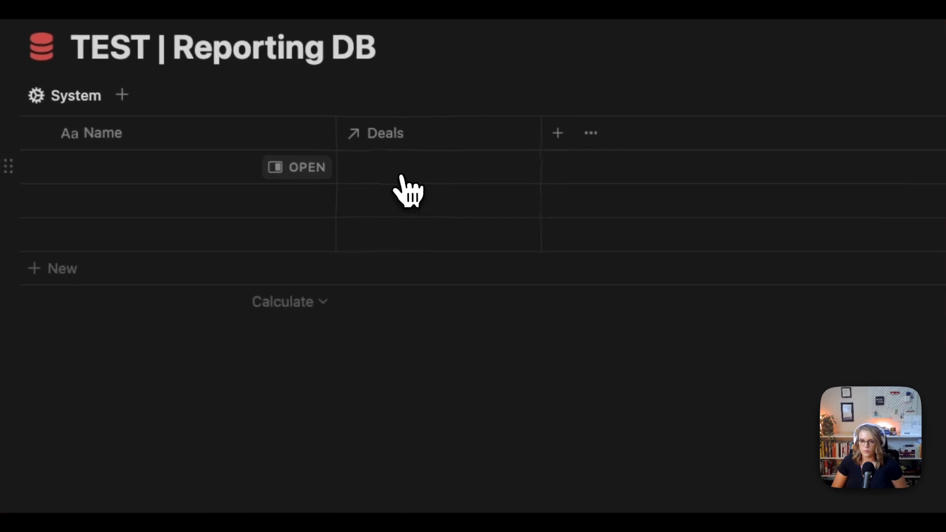
Step: Link Test Lead #1, Test Lead #2 and Test Lead #3s to the first, second and third rows under Deals
click(401, 176)
click(501, 230)
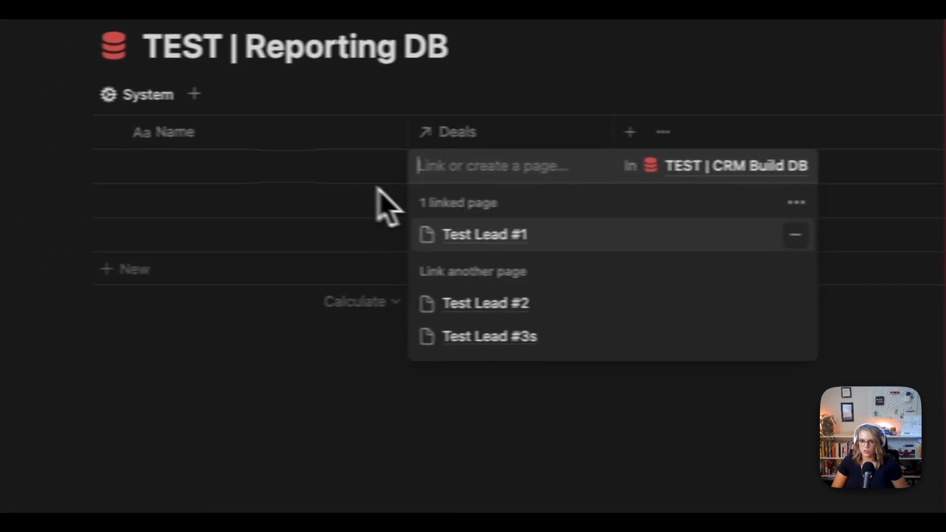
key(Escape)
click(448, 200)
click(505, 301)
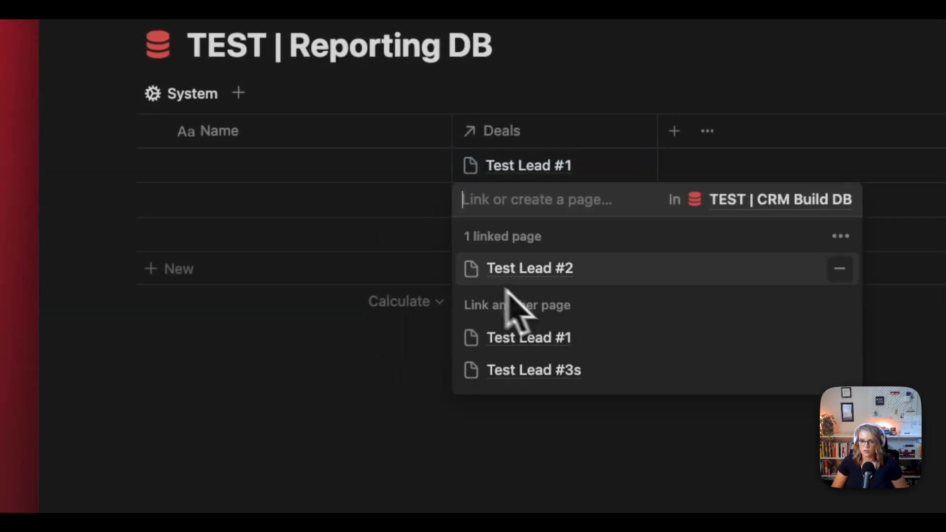
key(Escape)
click(513, 241)
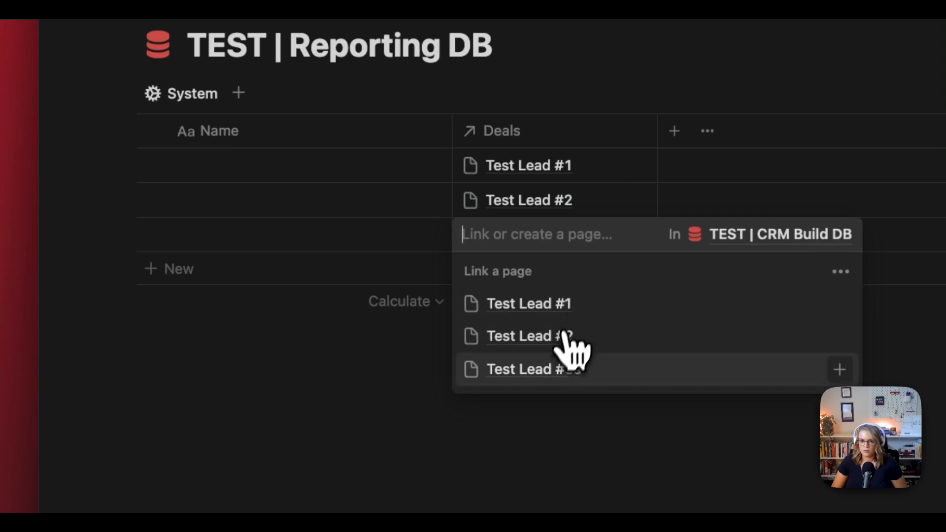
click(562, 362)
key(Escape)
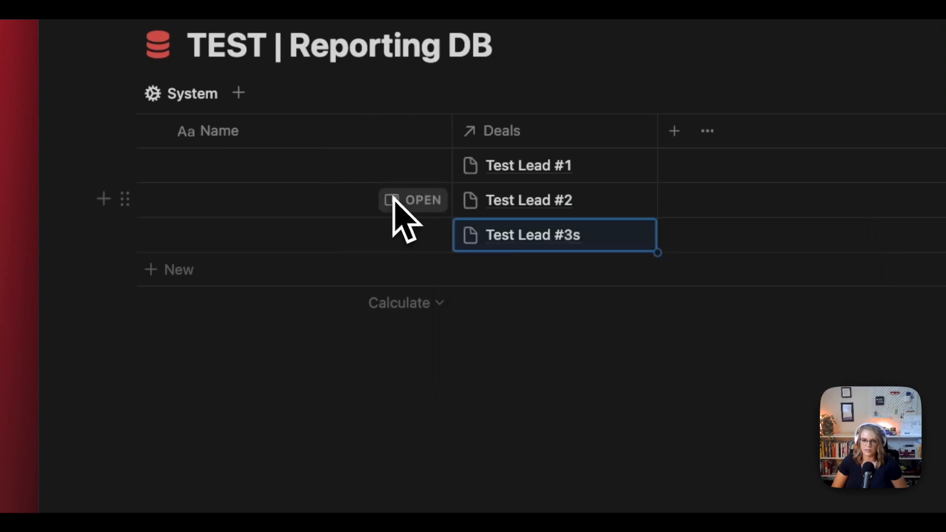
Step: Name the first record in the TEST | Reporting DB August '24
click(315, 170)
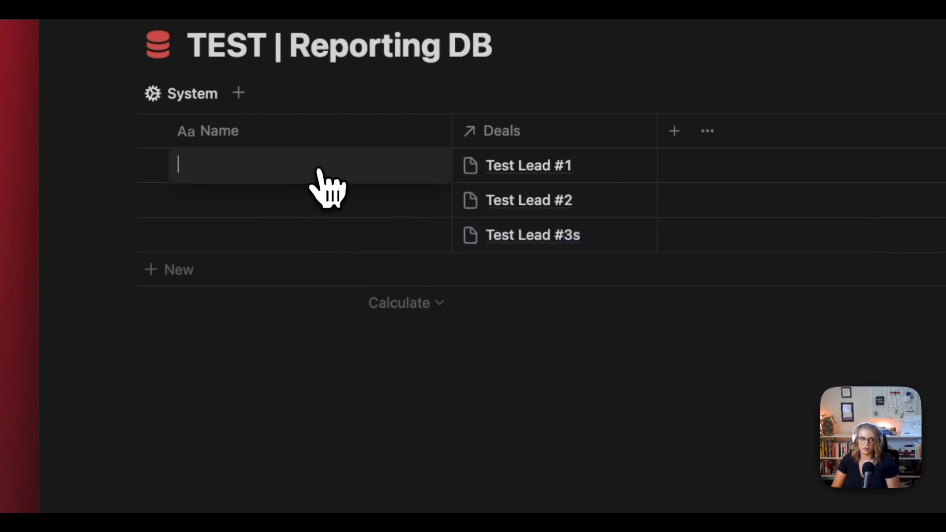
text(August '2)
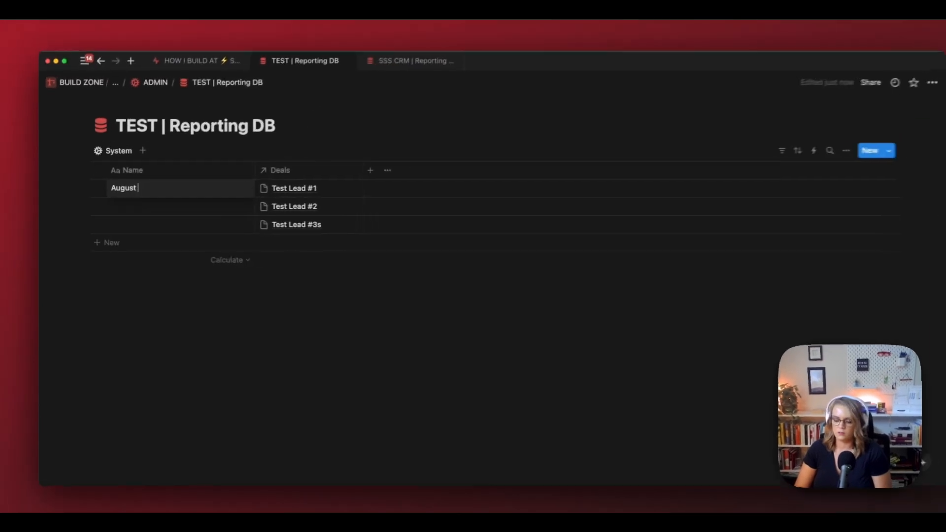
text(4)
key(Return)
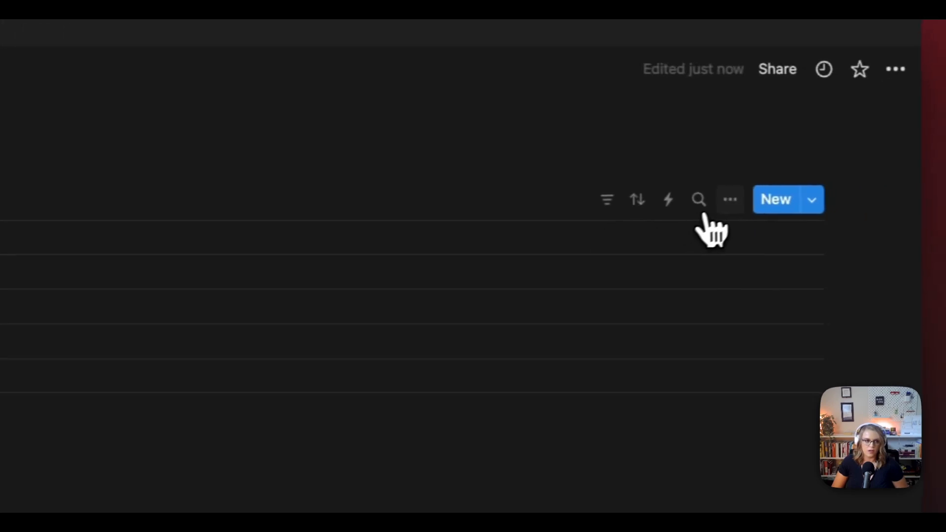
Step: Enable the Sub-items feature for the TEST | Reporting DB
click(857, 202)
click(877, 531)
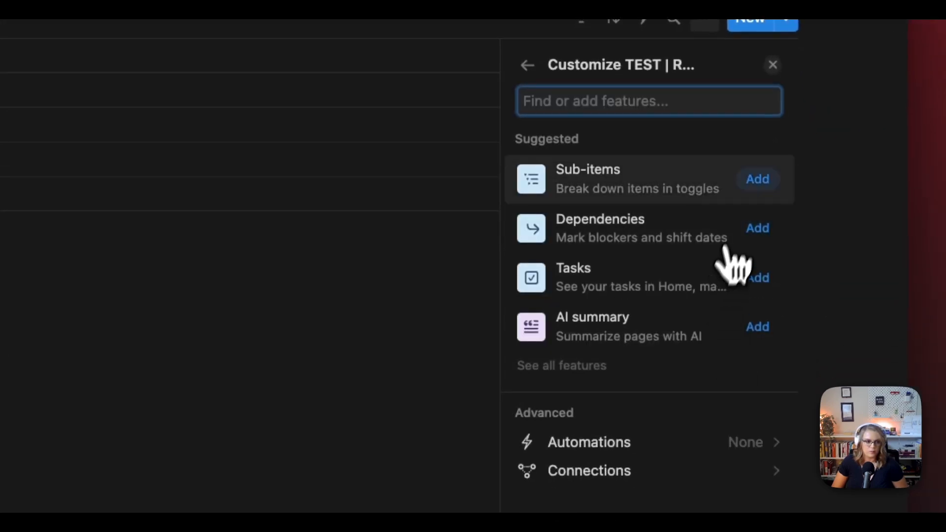
click(759, 183)
click(754, 266)
click(351, 332)
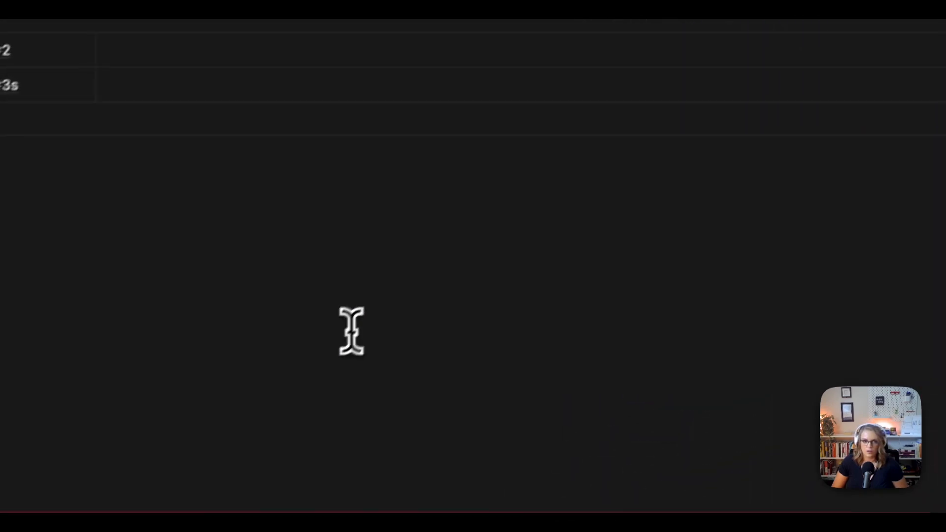
Step: Show the hidden Parent item and Sub-item properties in the TEST | Reporting DB table
click(708, 117)
click(740, 285)
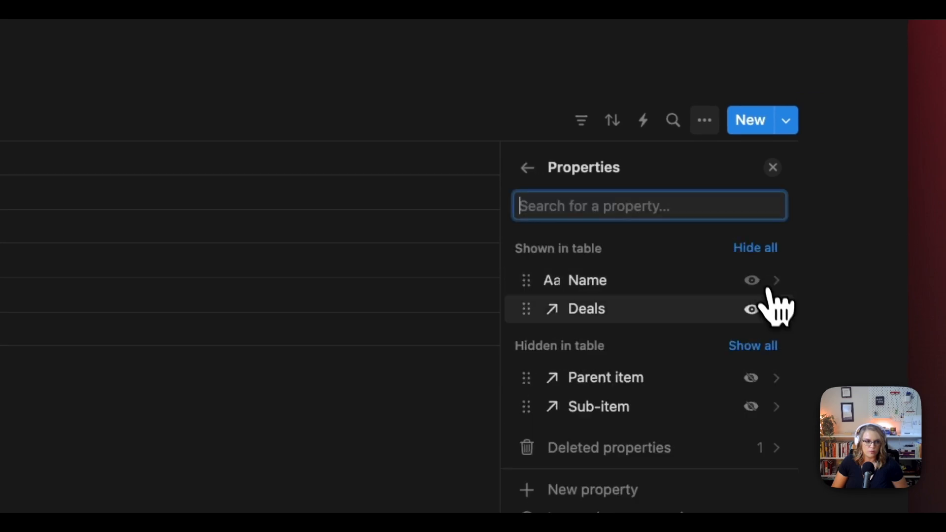
click(754, 345)
Step: Rename the Parent item property Year and the Sub-item property Months
click(434, 163)
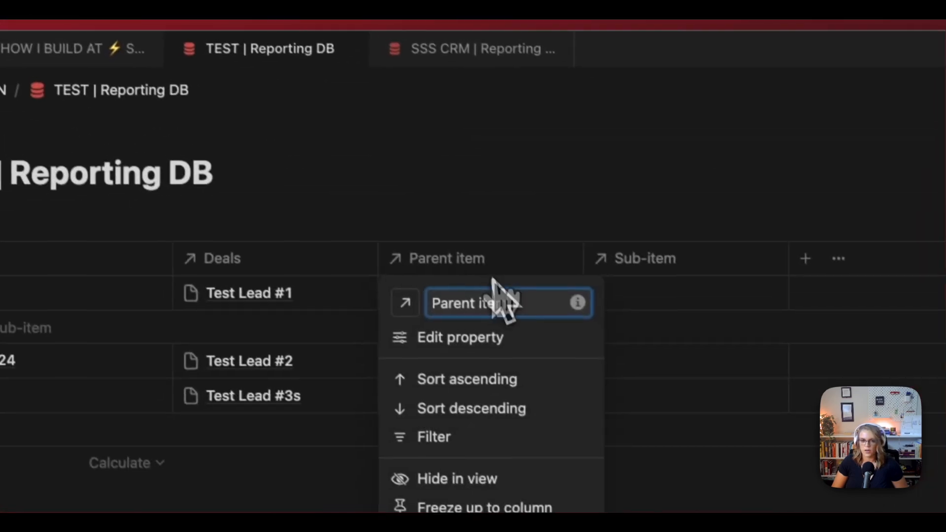
key(super+a)
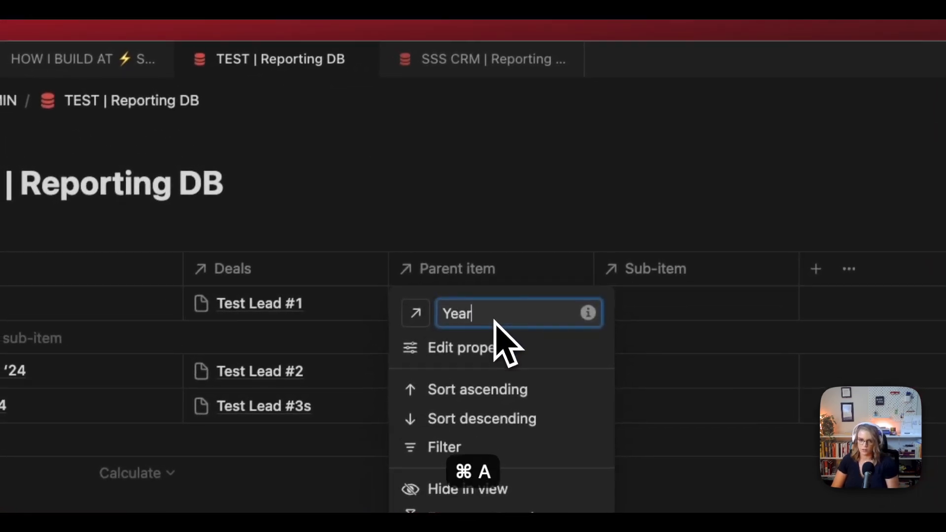
key(Return)
click(670, 279)
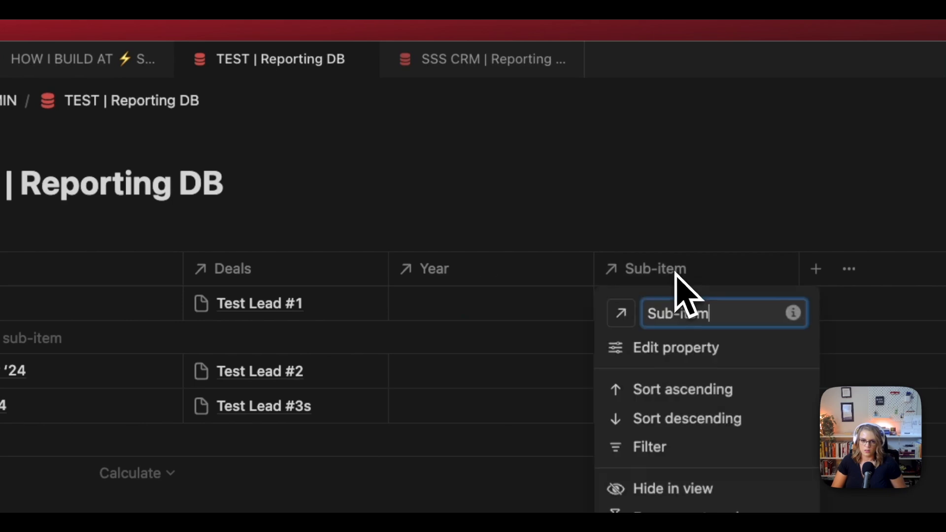
key(super+a)
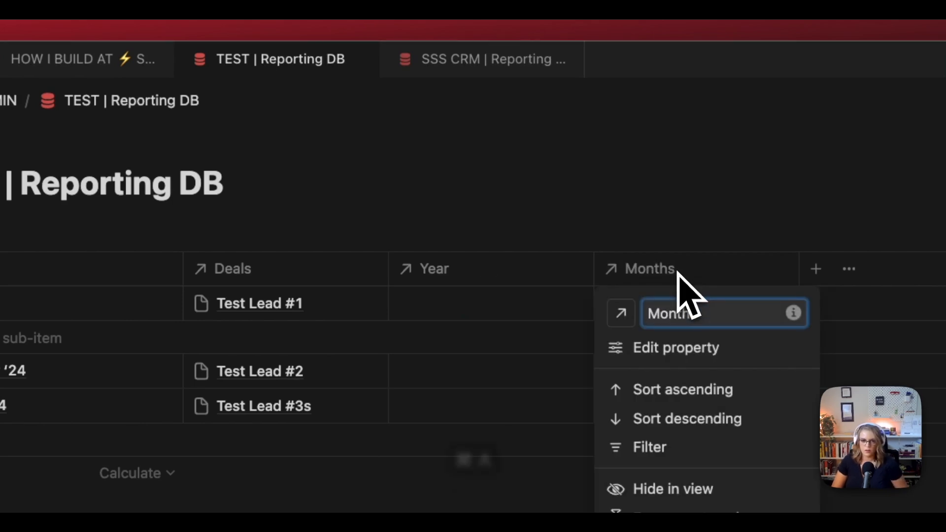
key(Return)
Step: Add a record named 2024 Reporting in the empty row below October '24
click(249, 345)
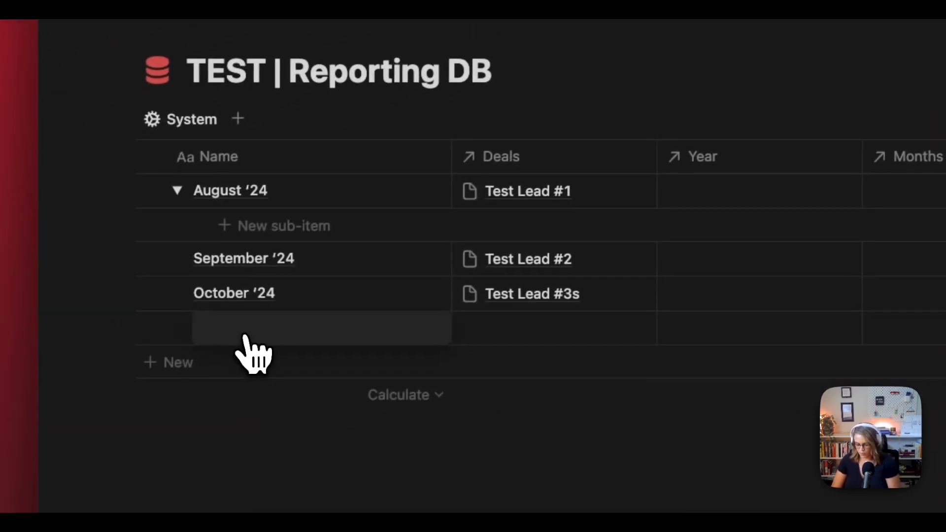
text(2024 Reporting)
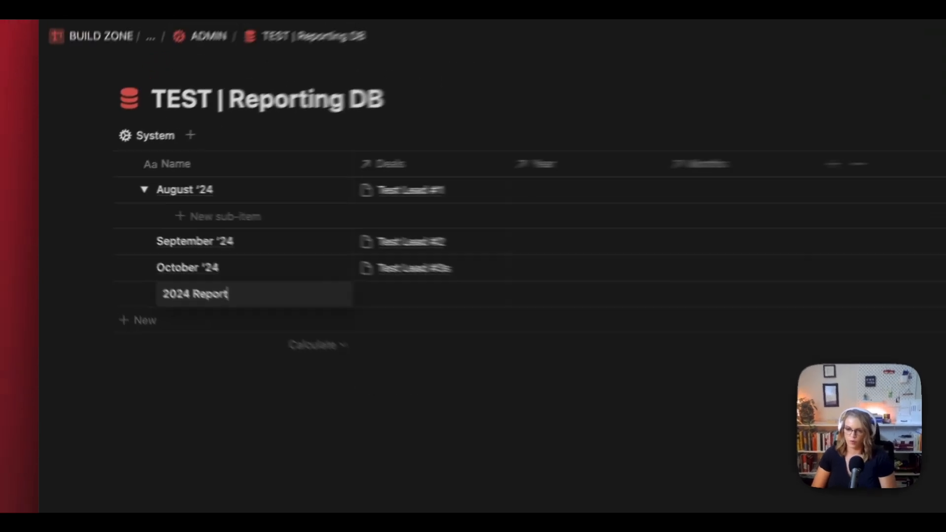
key(Return)
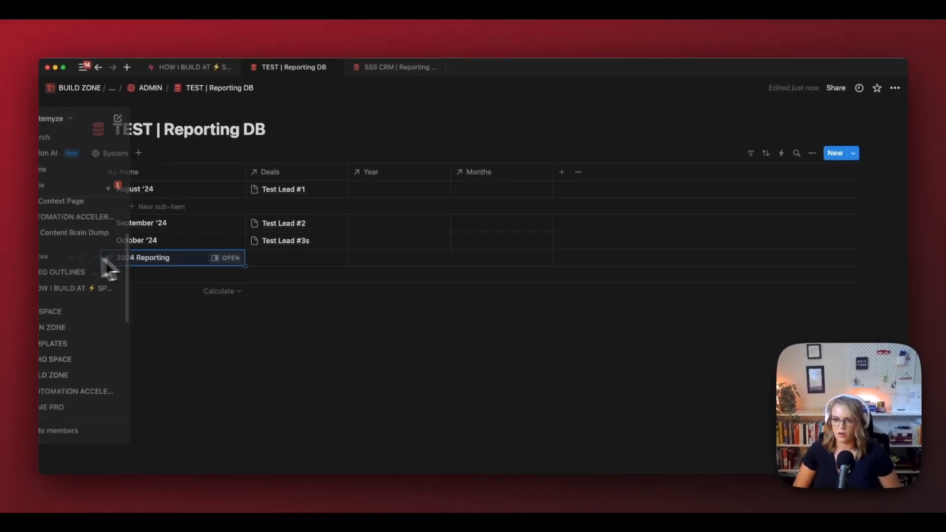
Step: Move the 2024 Reporting record above August '24 and expand its sub-items
drag(83, 257, 88, 209)
drag(138, 295, 158, 276)
click(176, 259)
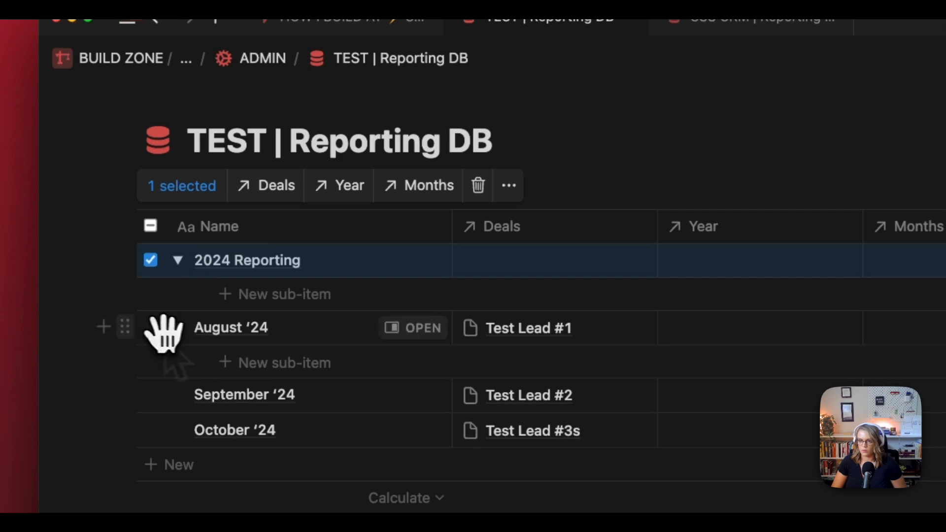
Step: Nest the August '24, September '24 and October '24 records as sub-items of 2024 Reporting
click(128, 327)
key(Escape)
key(shift+Down)
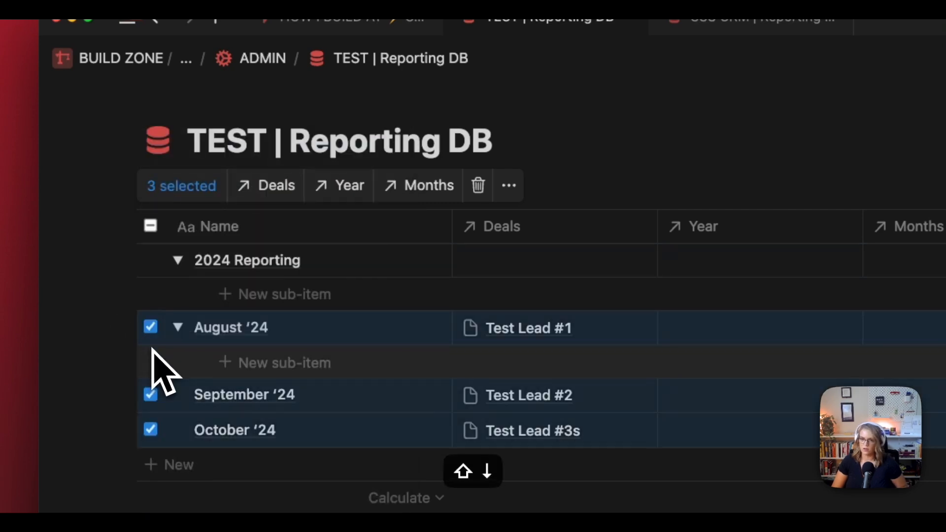
drag(141, 328, 183, 303)
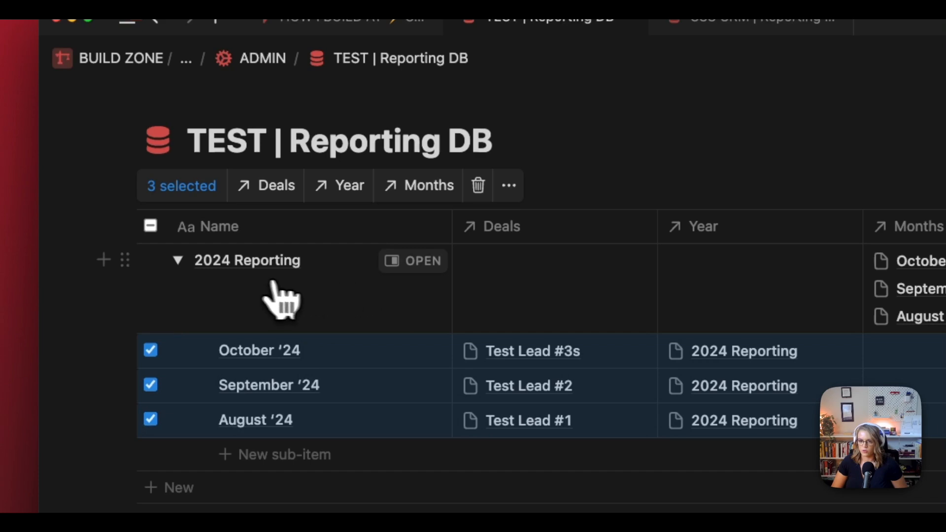
click(469, 139)
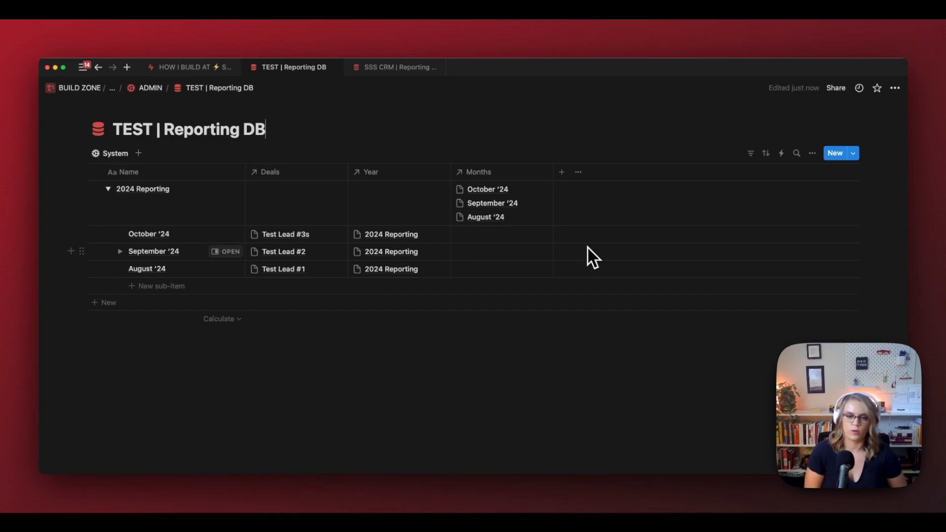
Step: Examine the rollup, relation and archive properties in the SSS CRM | Reporting Database reference table
click(396, 67)
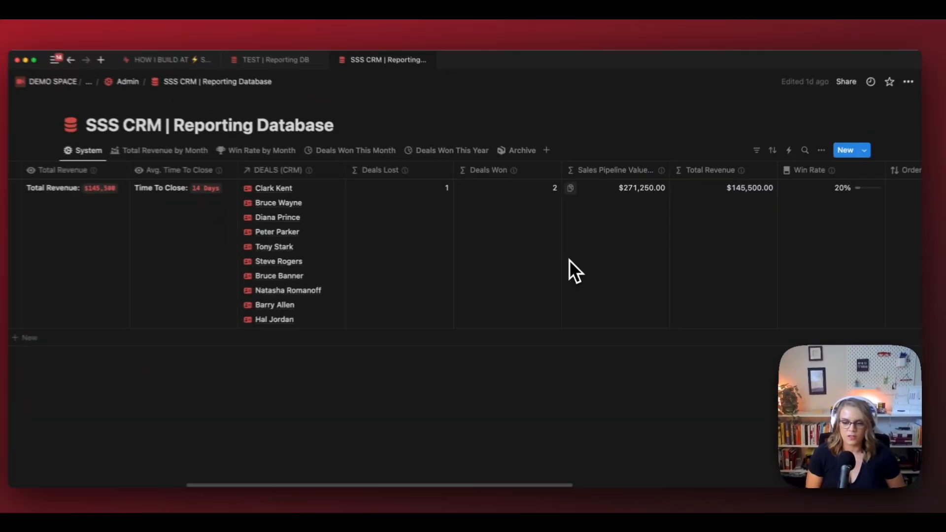
scroll(570, 259, right, 5)
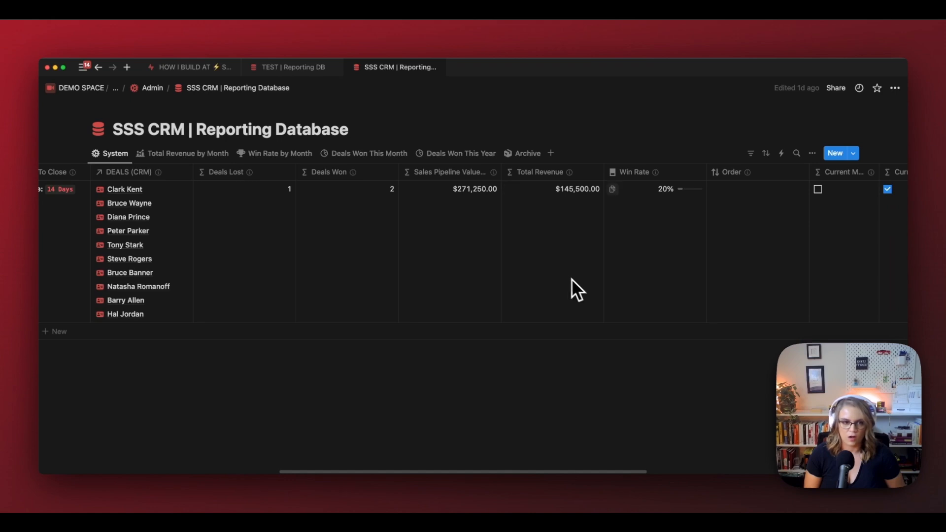
scroll(632, 299, right, 3)
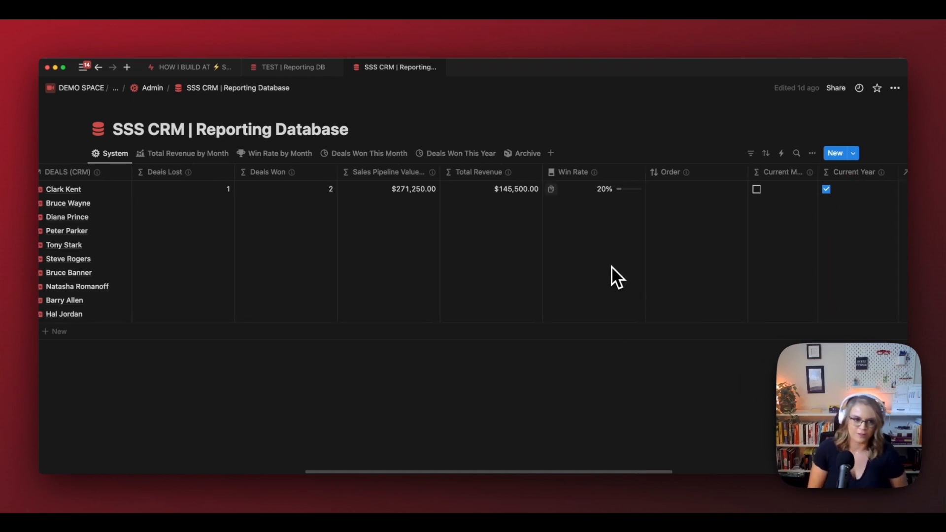
scroll(612, 269, right, 20)
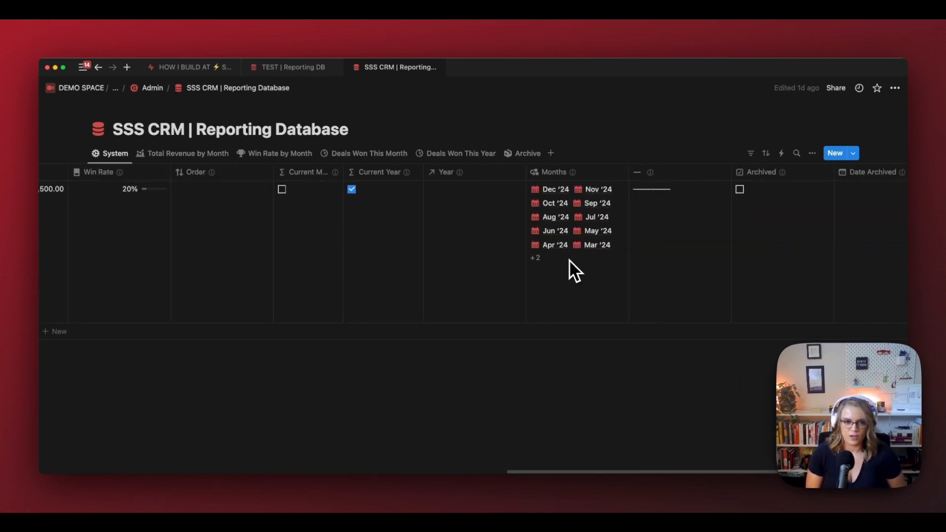
scroll(547, 227, right, 4)
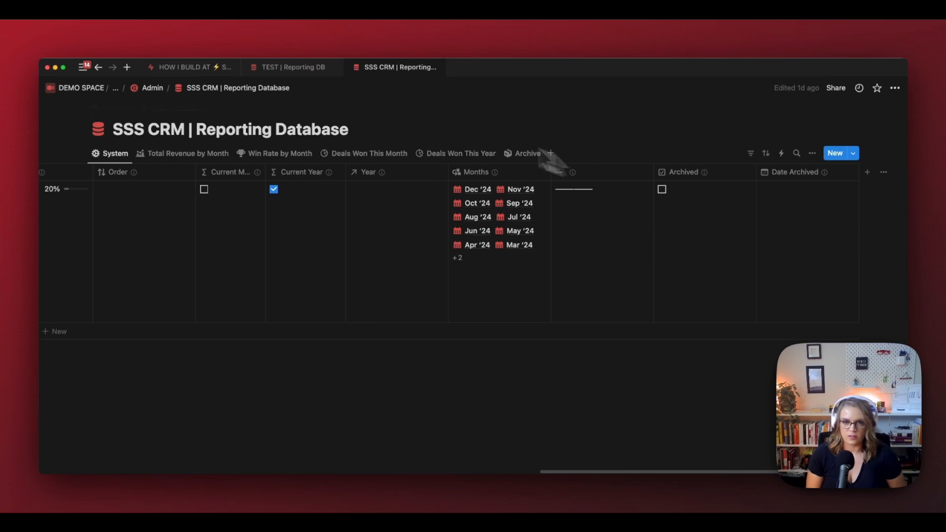
Step: Add a checkbox property named Archive and a button property named Archived, labelled ARCHIVE, to the TEST | Reporting DB
click(293, 68)
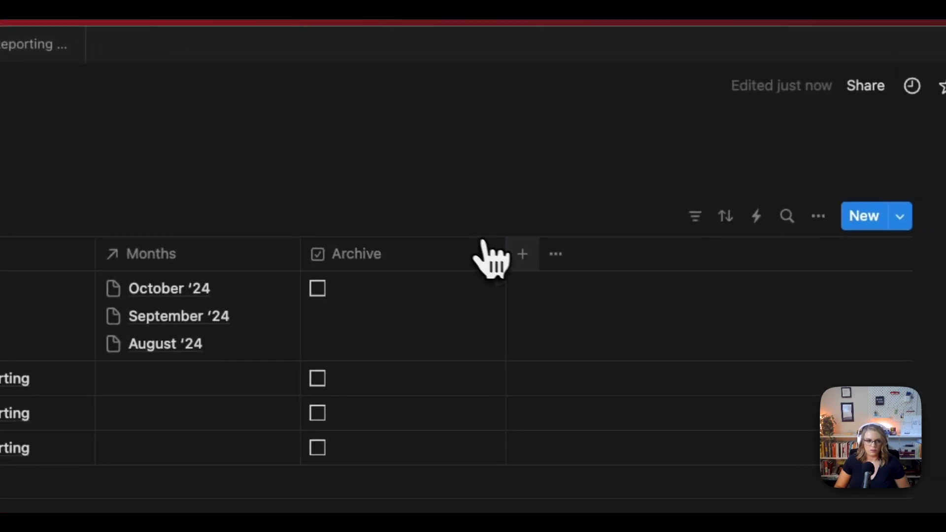
click(848, 231)
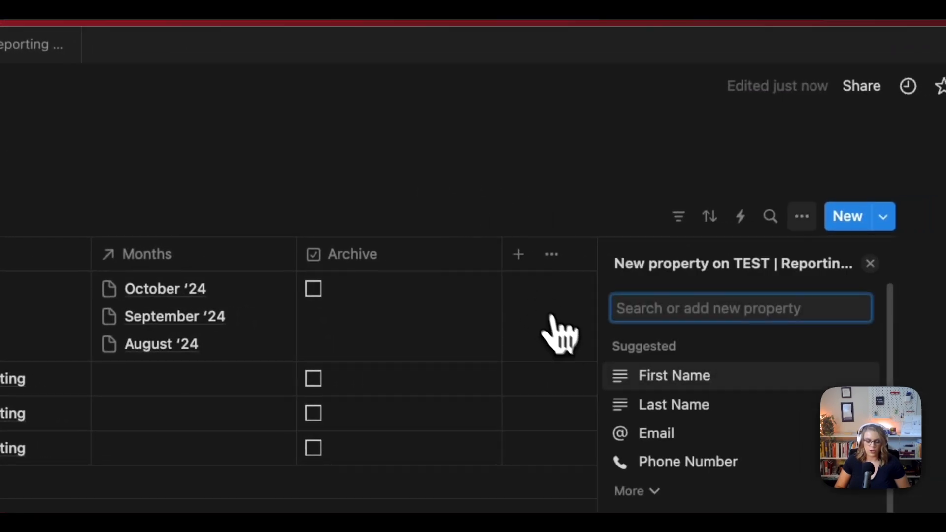
text(but)
key(Return)
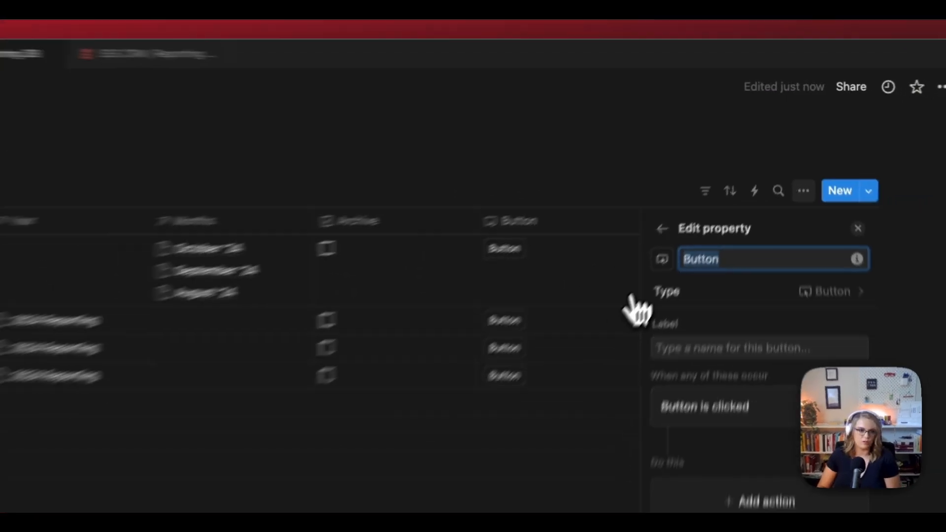
text(Archived)
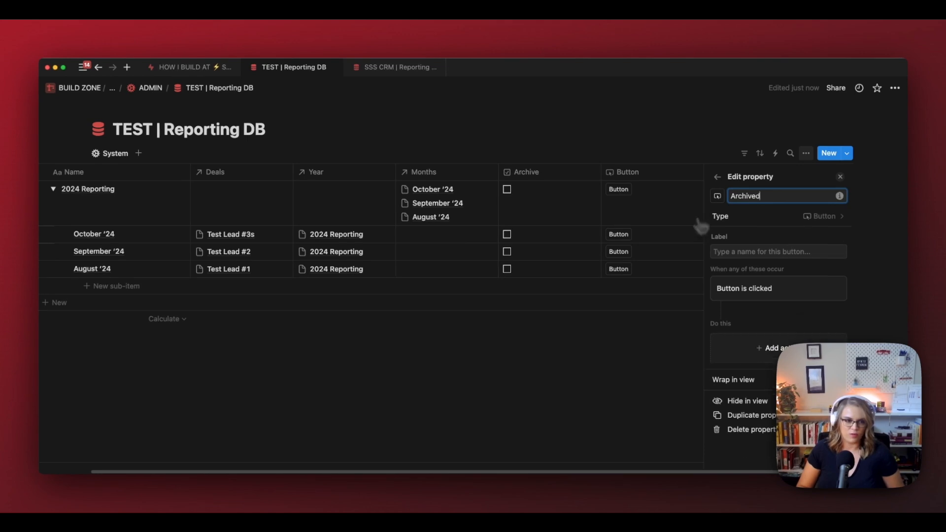
click(792, 255)
text(ARCHI)
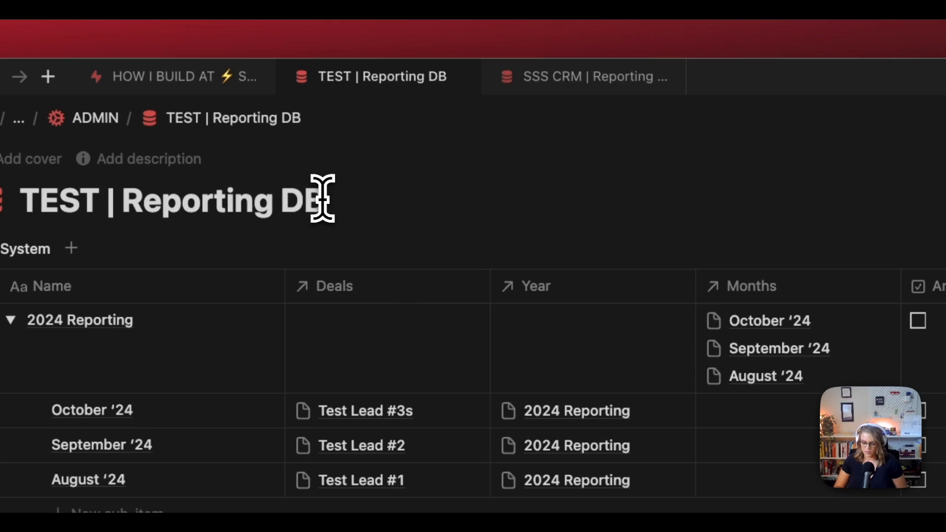
Step: Insert a package emoji after the database title, copy it, and paste it before ARCHIVE in the Archived button's label
text(ox)
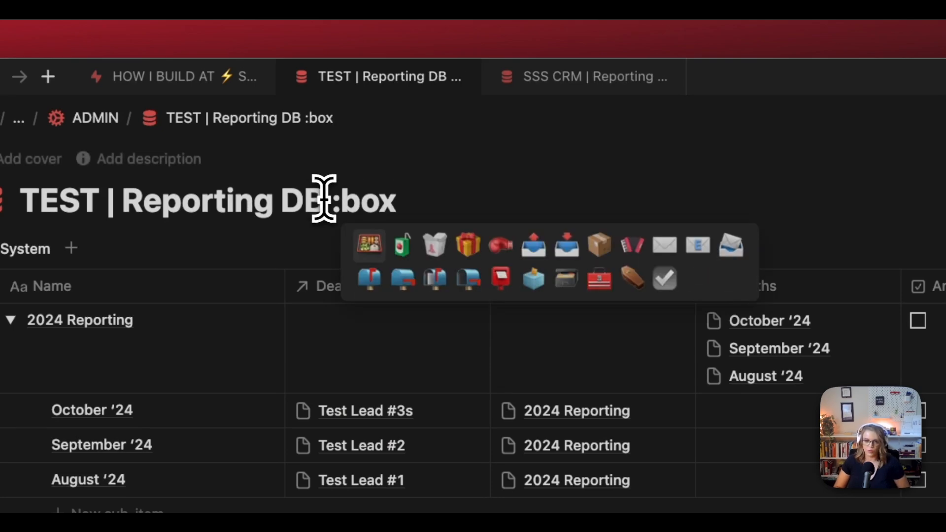
click(600, 247)
key(shift+Left)
key(super+c)
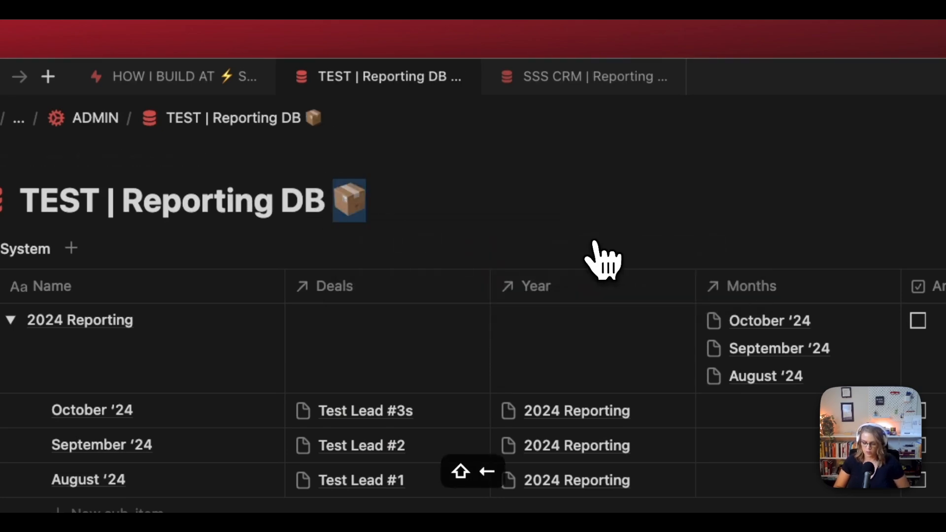
click(567, 201)
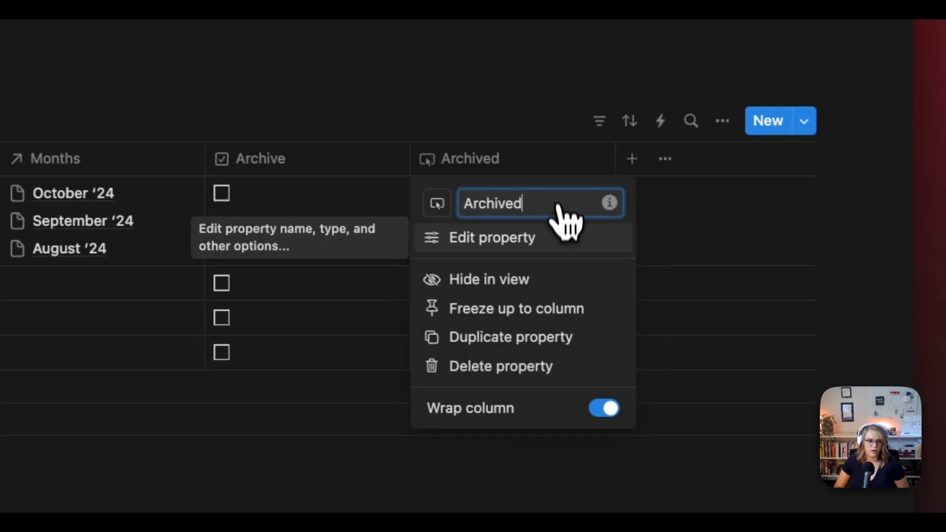
click(572, 238)
key(super+v)
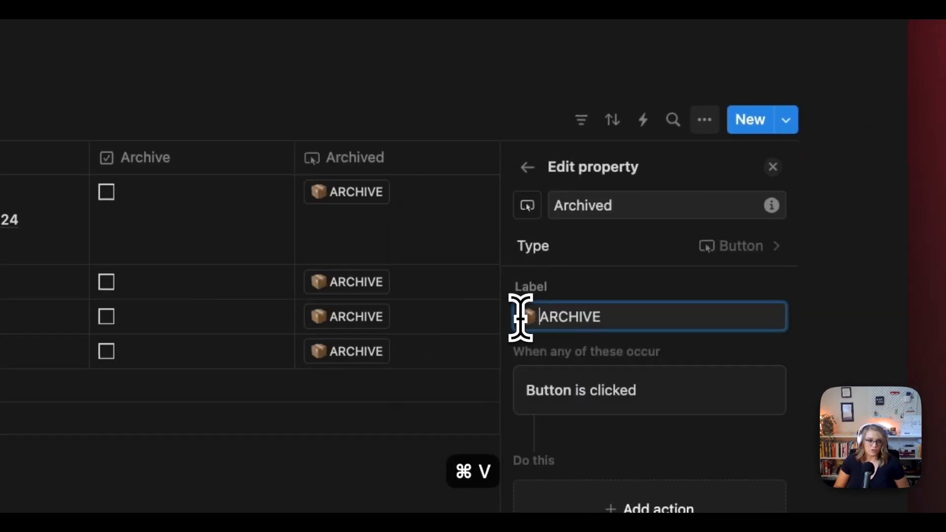
Step: Change the Archived button property's icon to the package icon
click(613, 207)
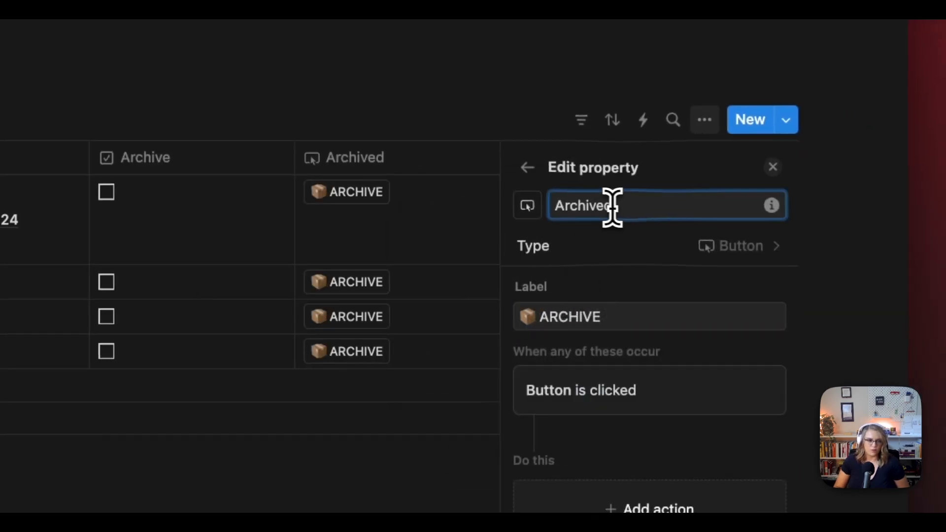
click(528, 205)
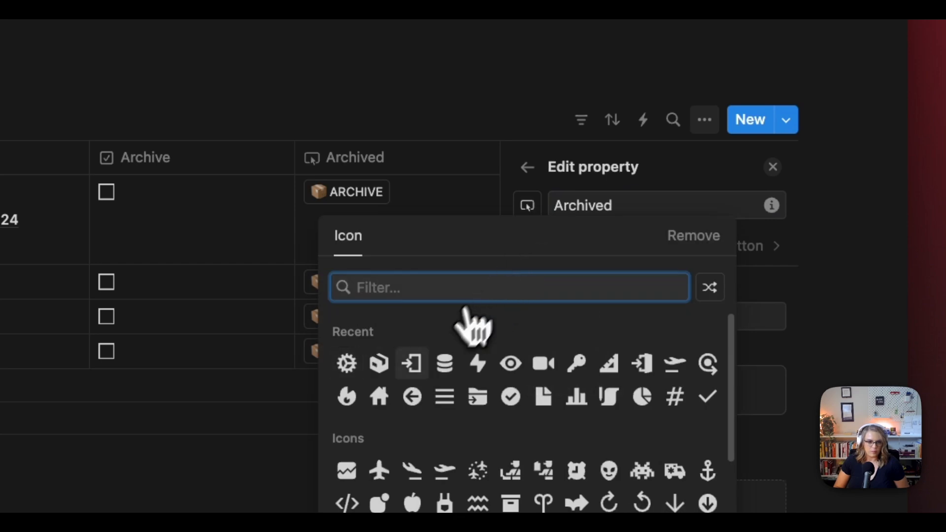
click(408, 365)
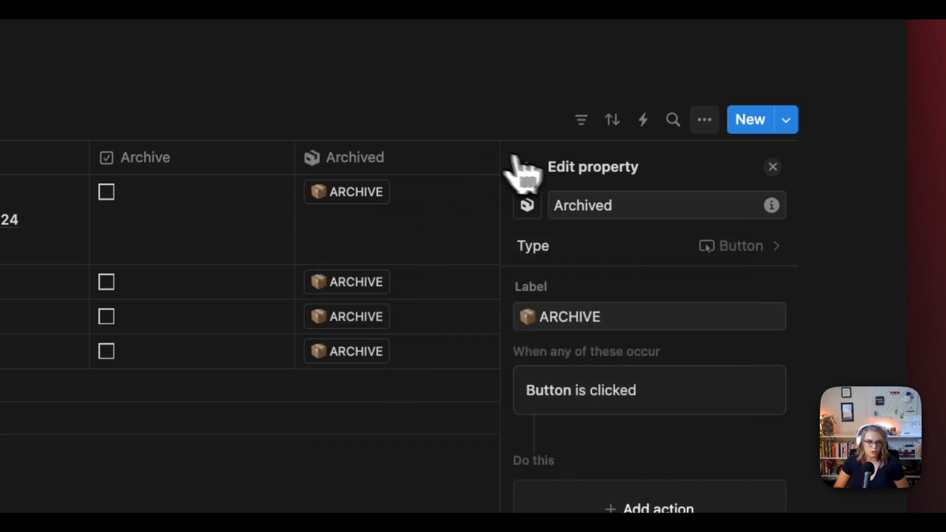
Step: Add an action to the Archived button that sets the Archive property to Checked
scroll(725, 306, down, 3)
click(667, 340)
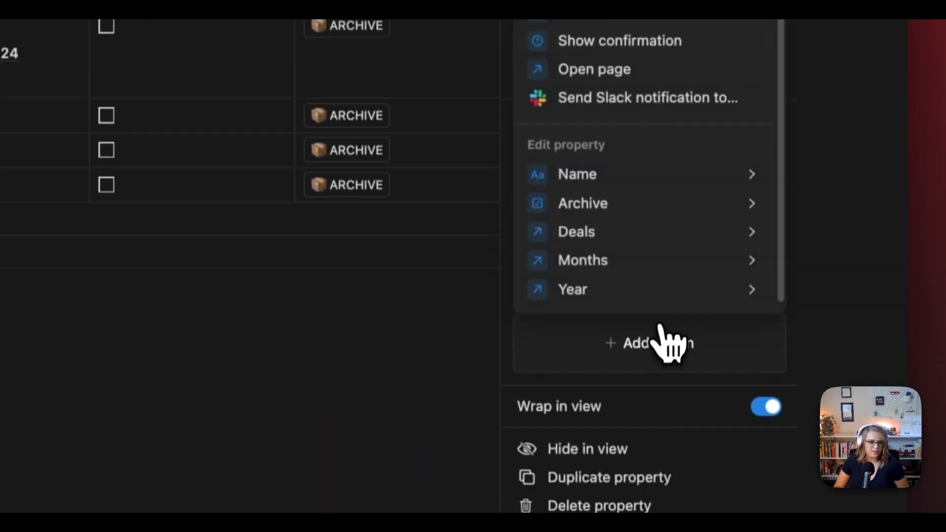
click(647, 197)
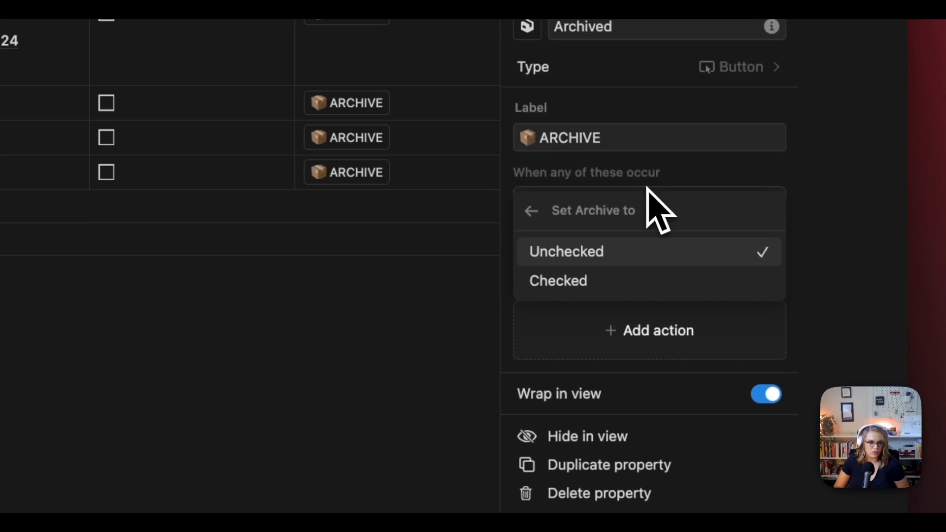
click(608, 277)
click(419, 335)
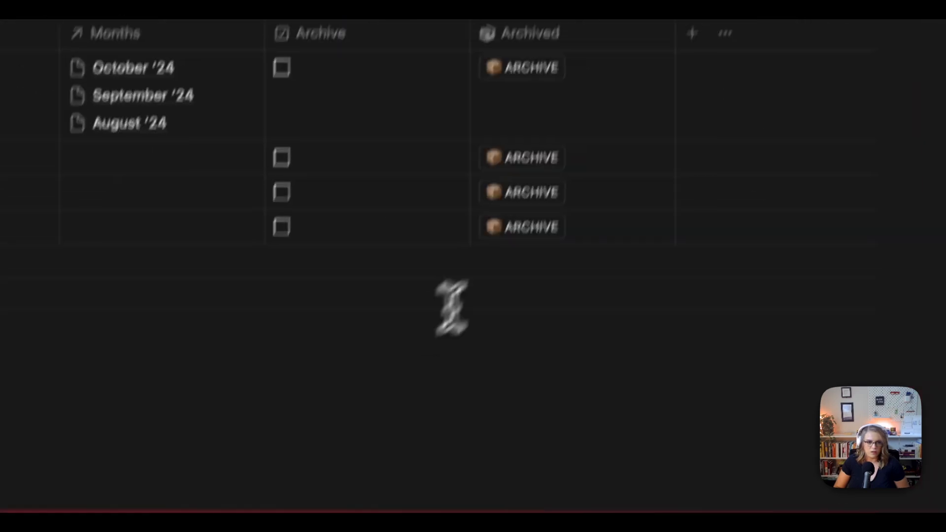
Step: Add a date property named Date Archived to the TEST | Reporting DB
click(625, 143)
text(date)
click(599, 265)
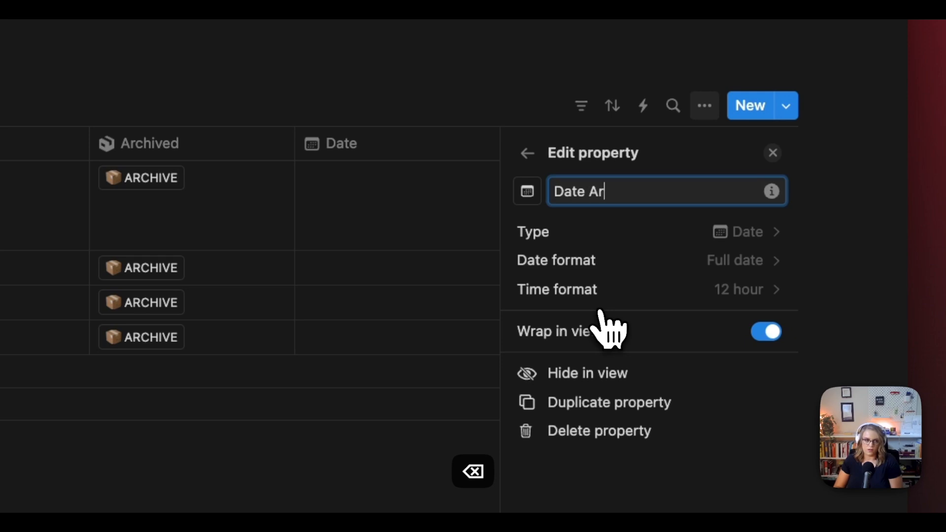
click(414, 493)
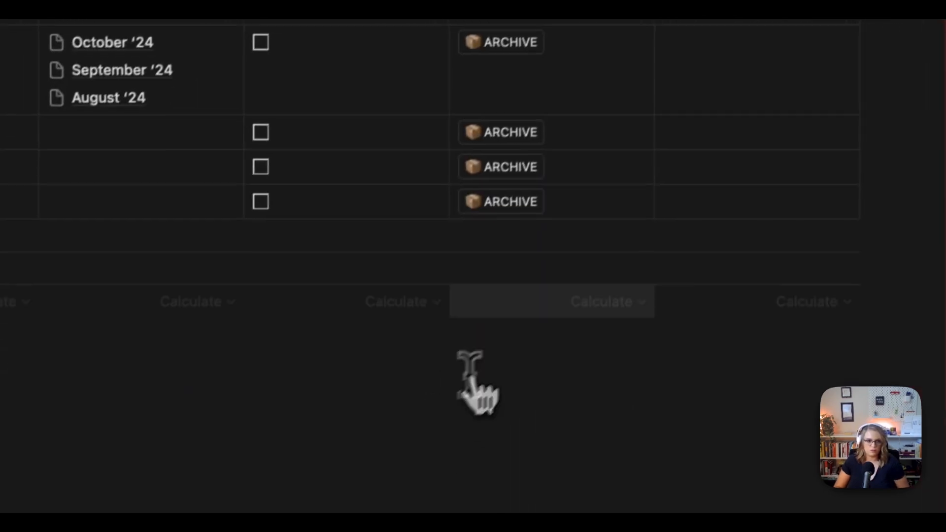
Step: Add an action to the Archived button that sets the Date Archived property to Now
click(501, 143)
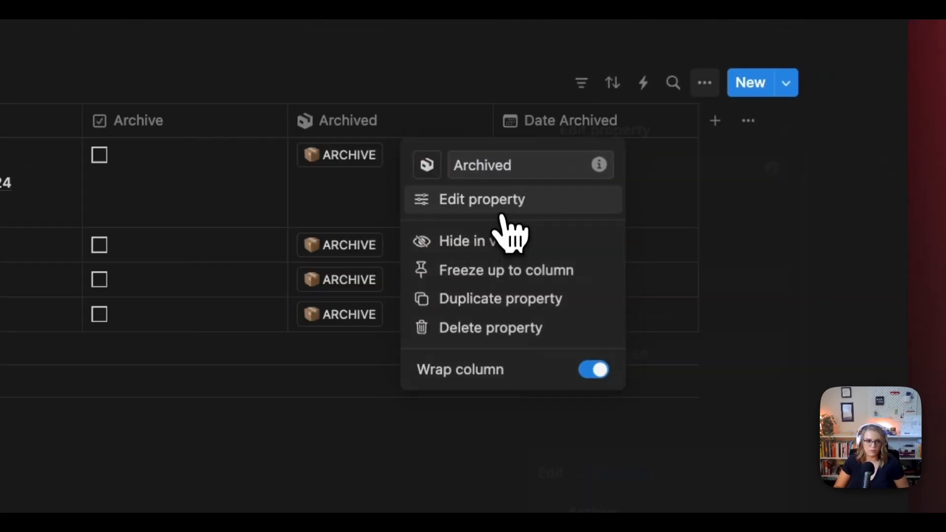
click(513, 190)
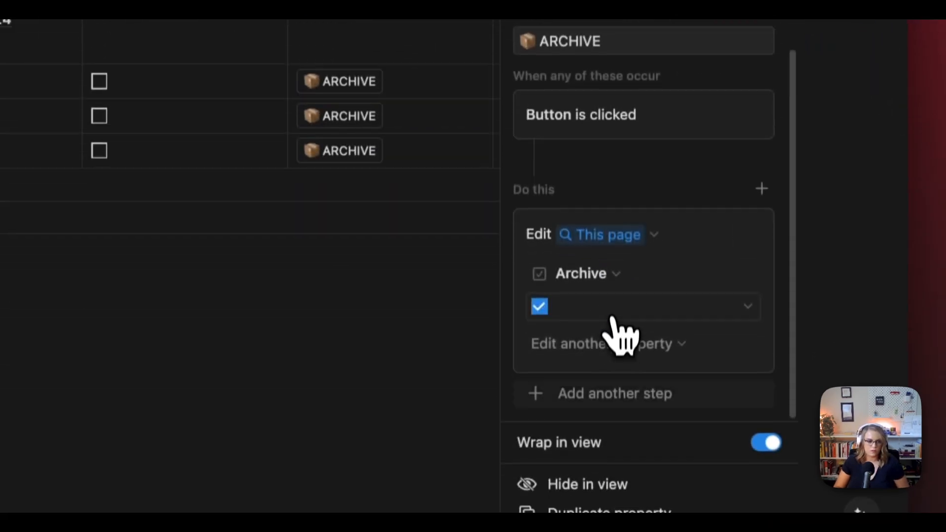
click(612, 394)
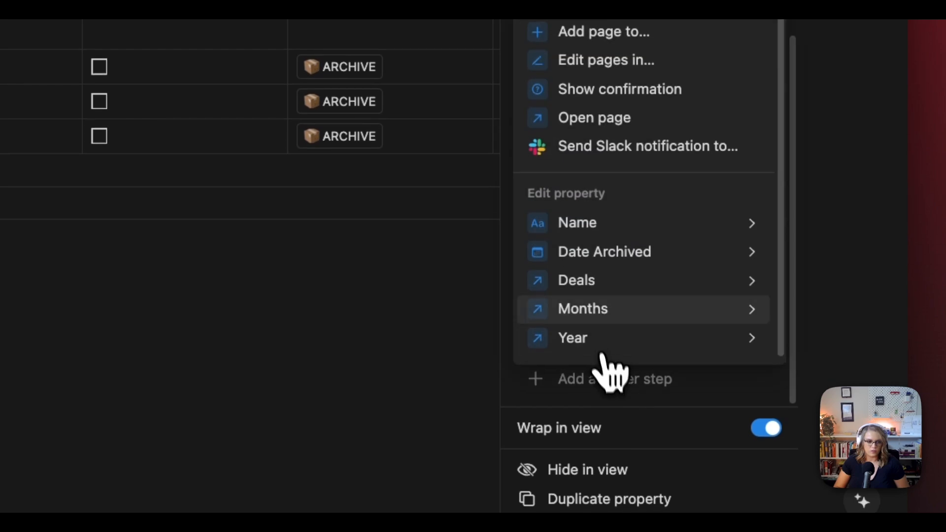
click(607, 253)
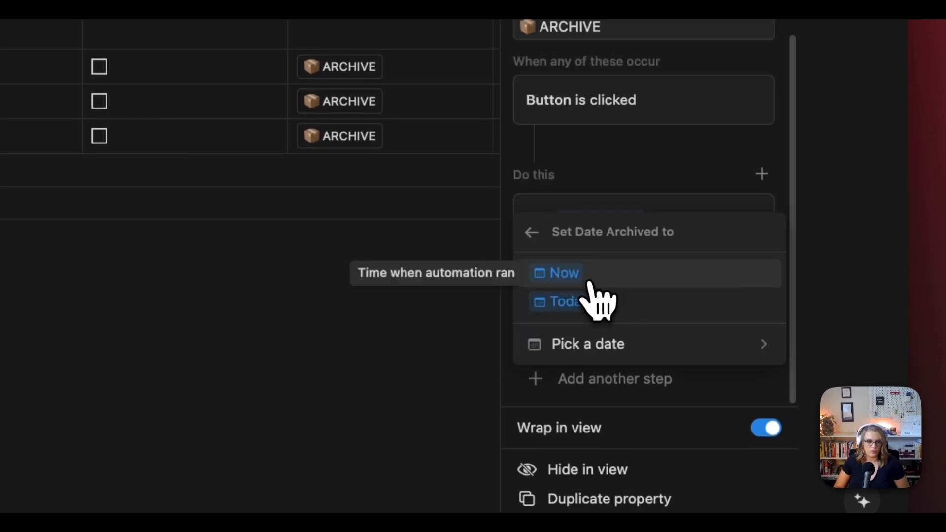
click(591, 280)
click(401, 347)
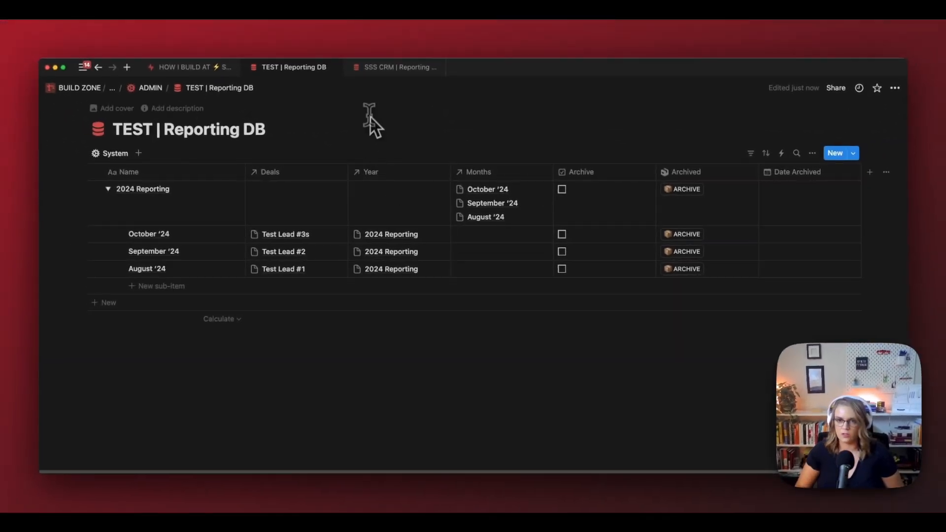
Step: Copy the line formula from the unnamed divider property in the SSS CRM | Reporting Database
click(377, 70)
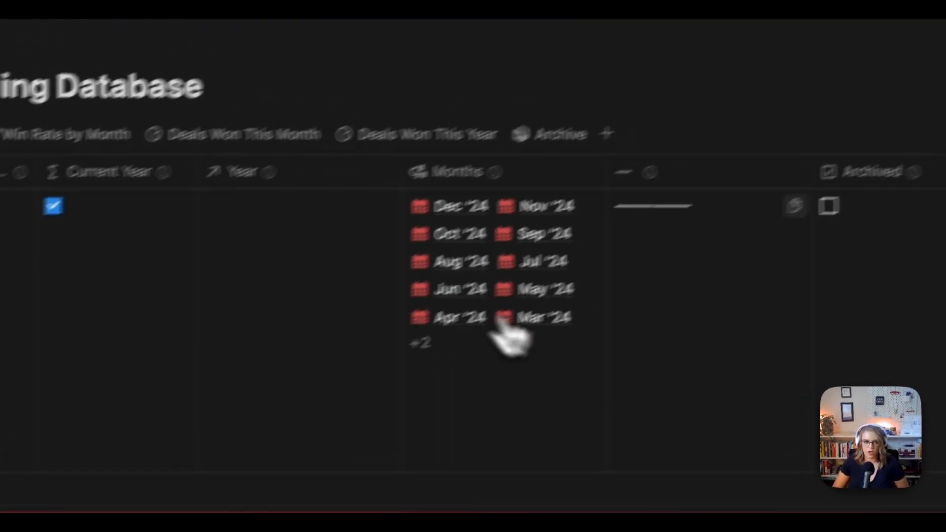
scroll(629, 402, left, 5)
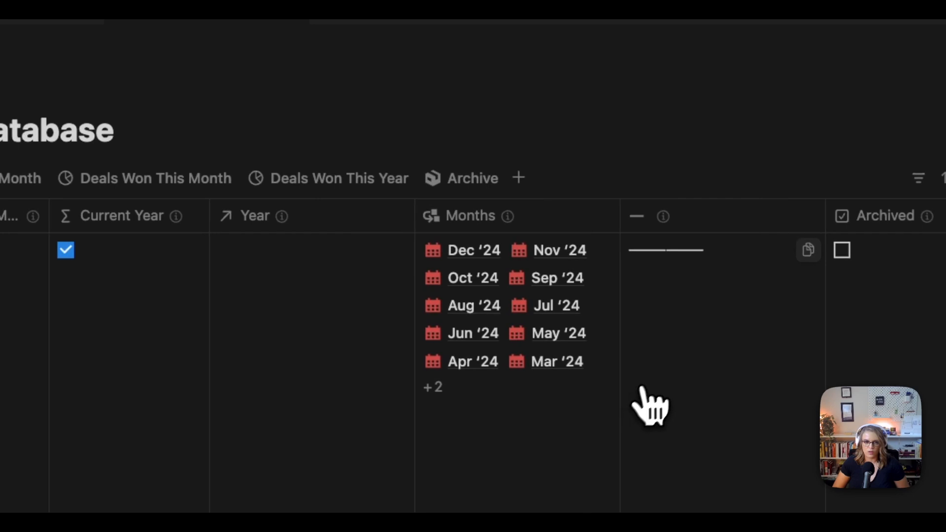
click(685, 325)
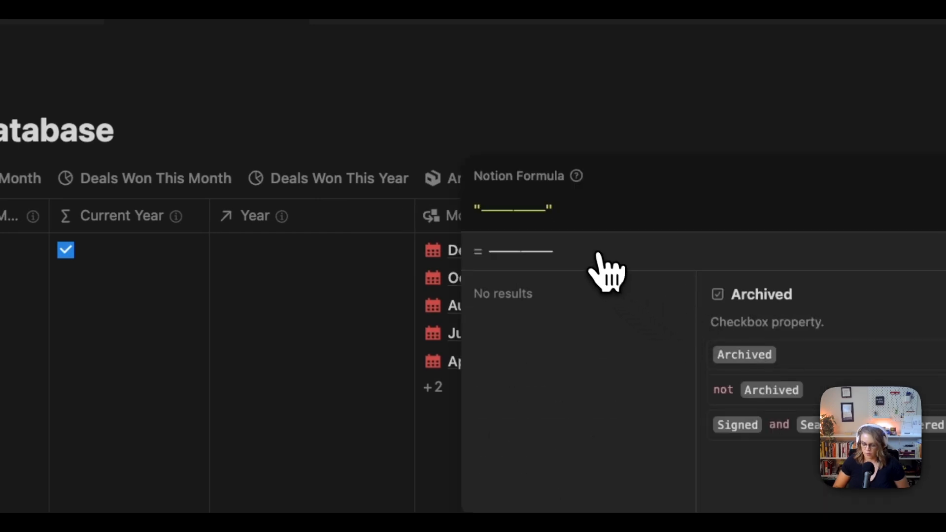
key(super+a)
key(super+c)
Step: Add a formula property with a blank name and a dash icon to the TEST | Reporting DB
click(276, 73)
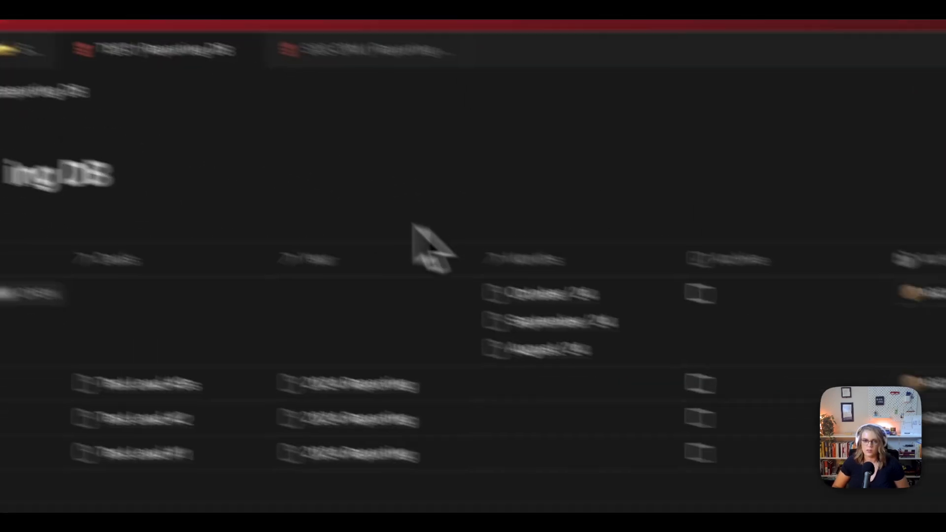
click(831, 209)
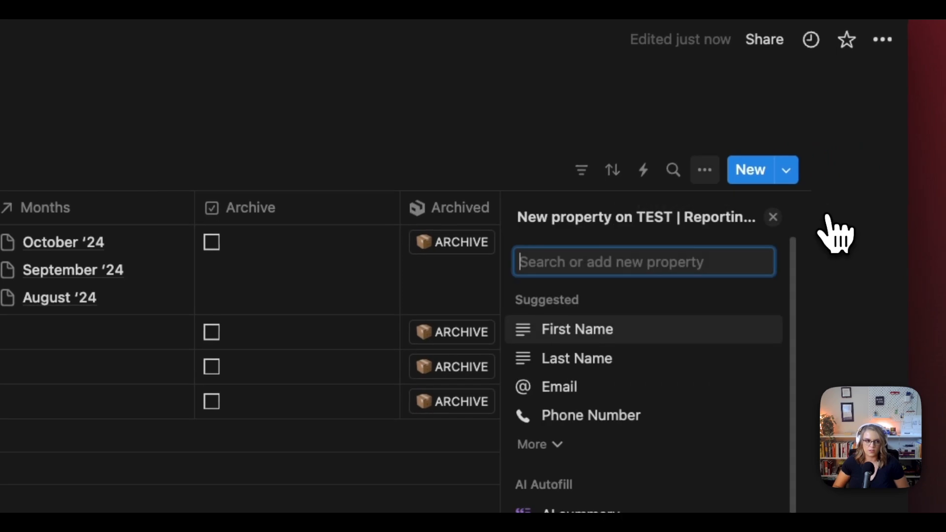
text(form)
key(Return)
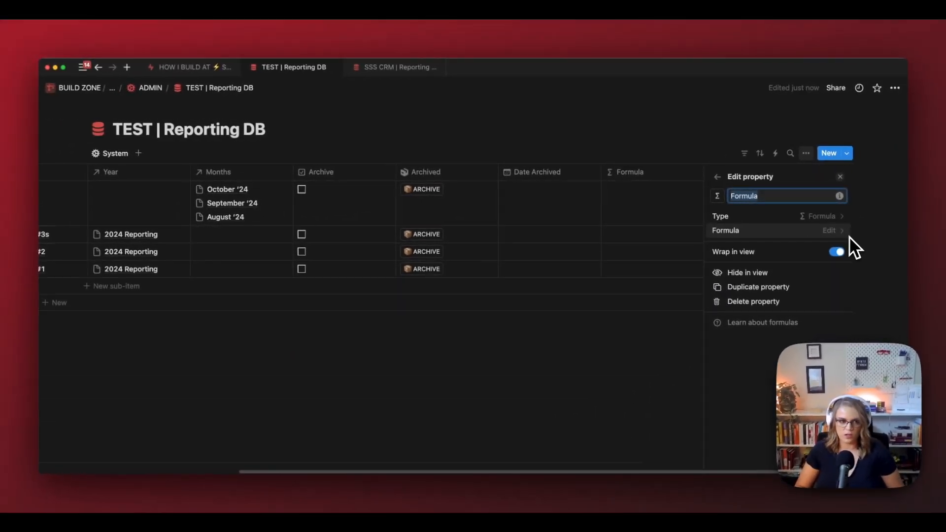
key(BackSpace)
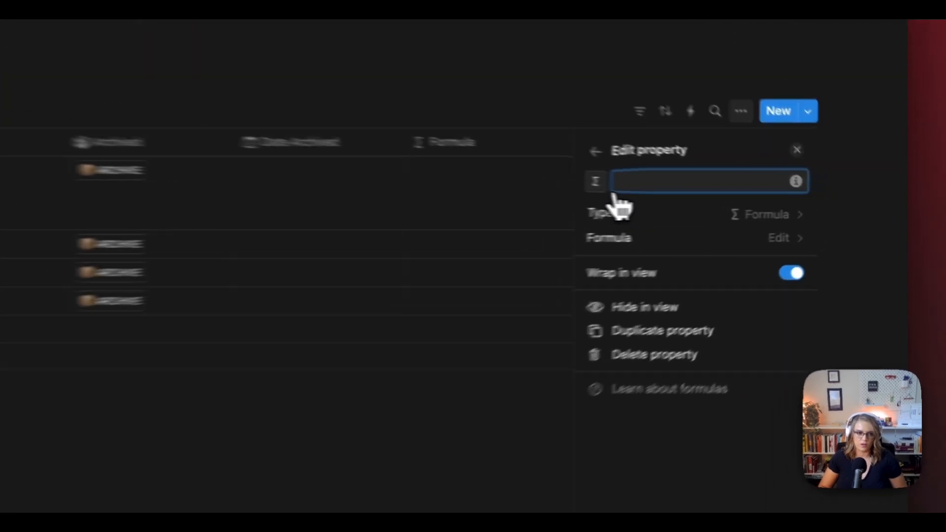
click(598, 183)
text(das)
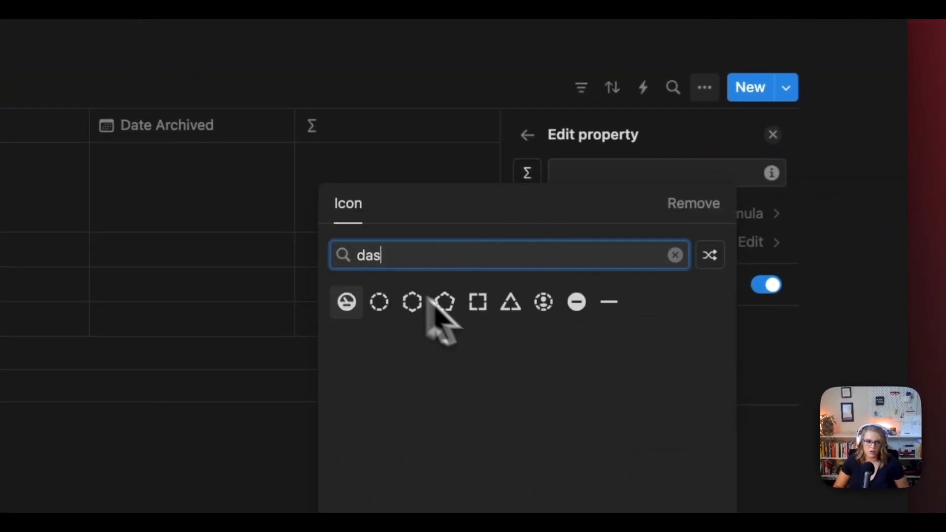
click(609, 302)
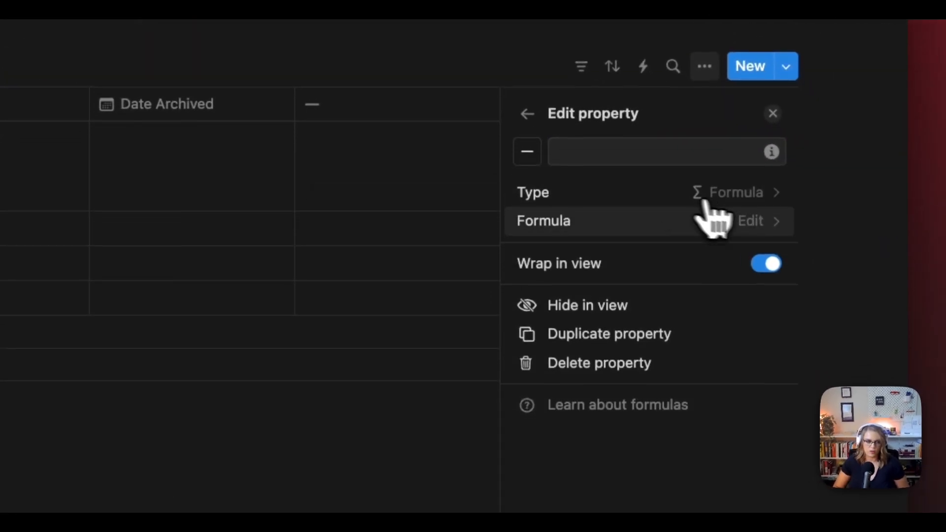
Step: Paste the copied line text as the unnamed property's formula, save it, and close the property settings
click(754, 242)
key(super+v)
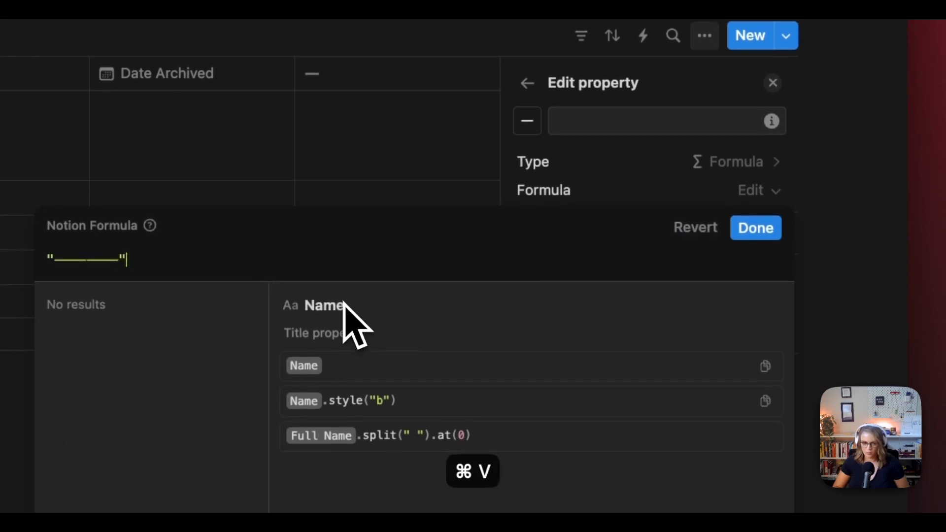
click(756, 227)
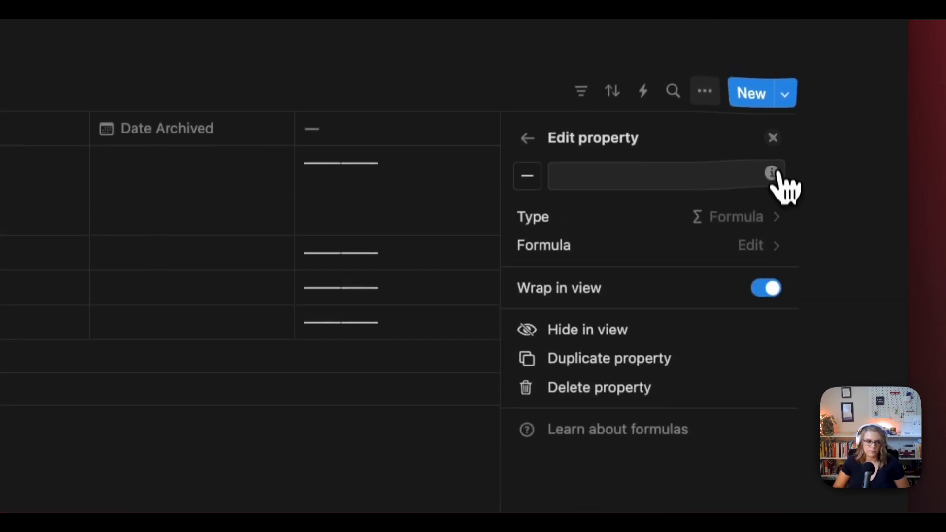
click(773, 82)
drag(809, 126, 739, 155)
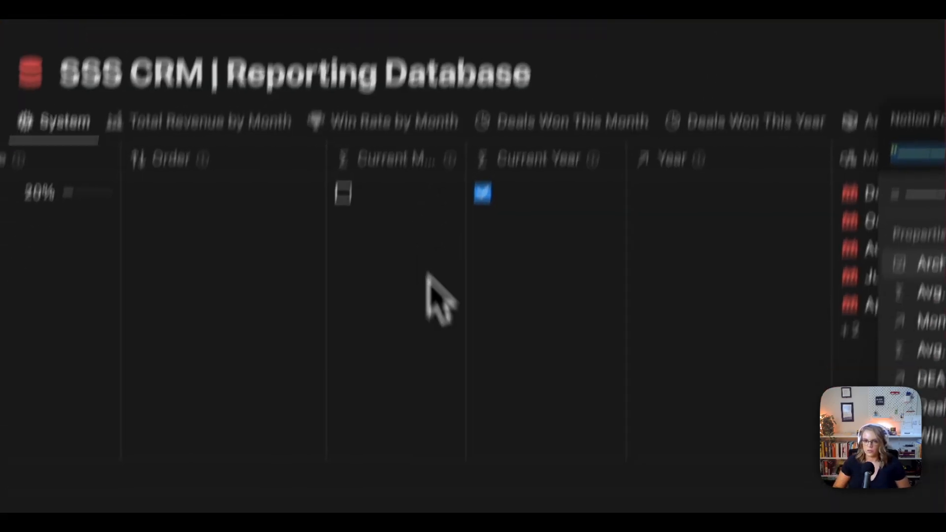
Step: Open the Reporting page of the SuperSonic CRM and examine how the divider line appears on the month cards
click(263, 113)
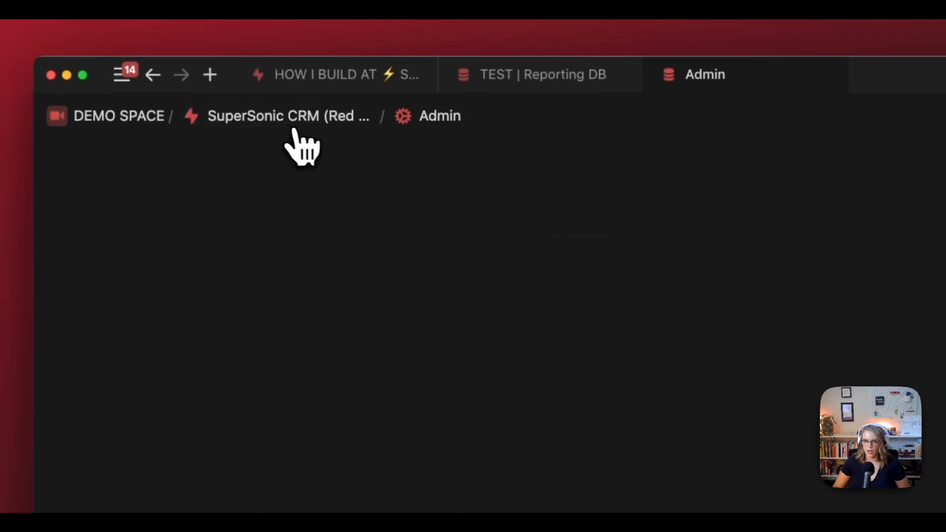
click(278, 126)
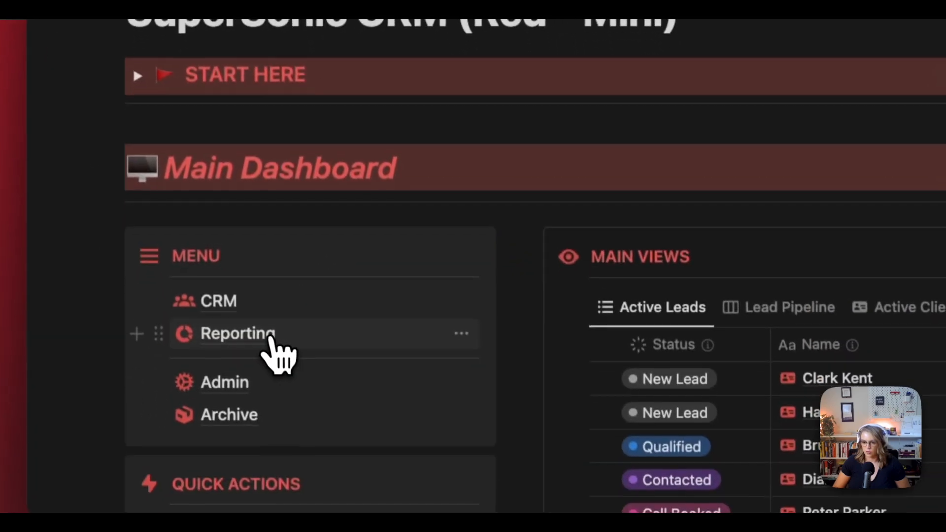
click(237, 334)
scroll(532, 296, down, 10)
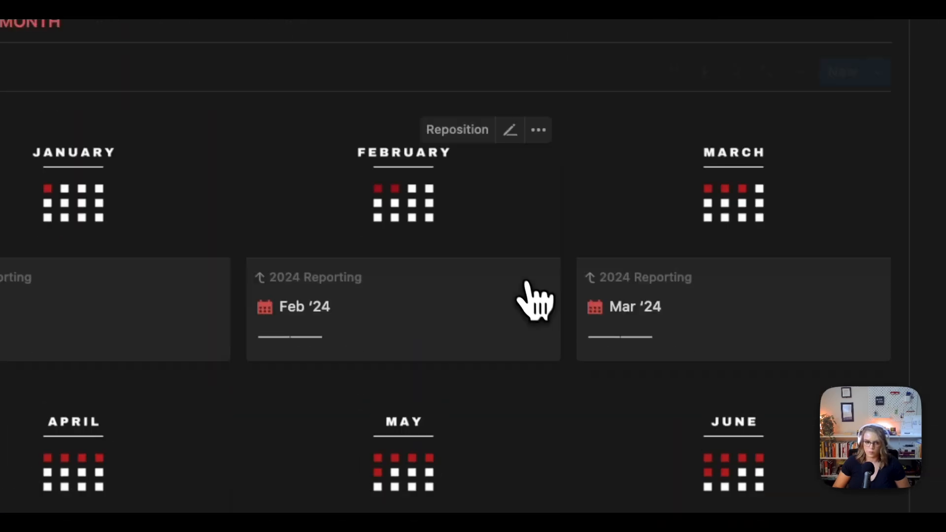
scroll(534, 301, down, 5)
scroll(433, 303, up, 5)
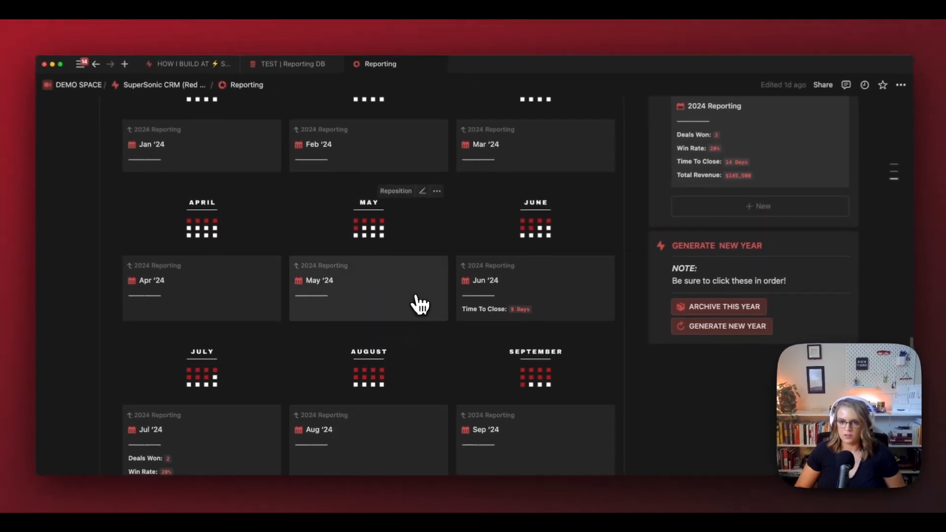
scroll(412, 307, down, 2)
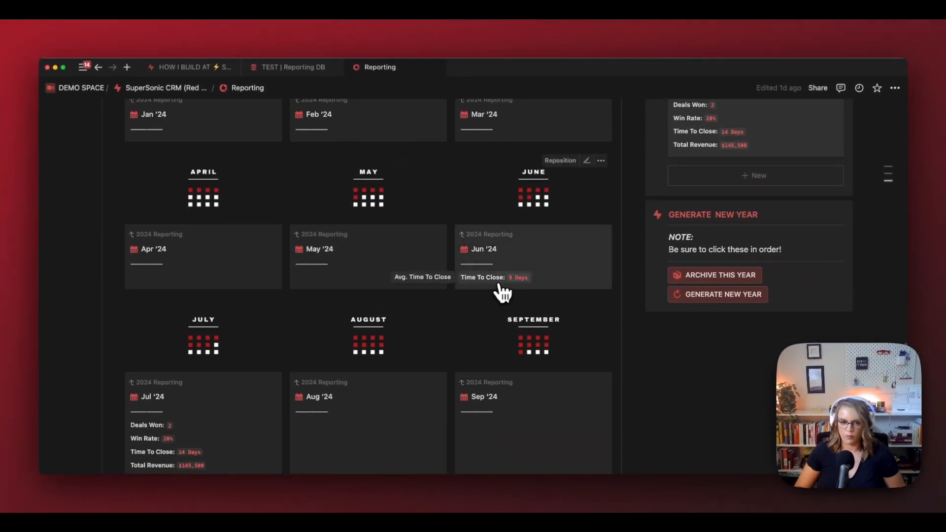
scroll(501, 295, up, 4)
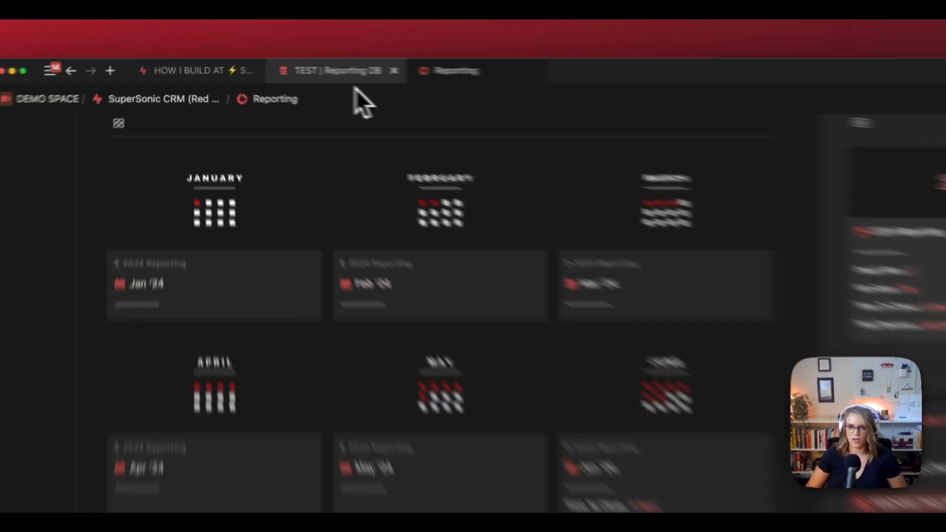
Step: Return to the TEST | Reporting DB and open its parent ADMIN page
click(294, 67)
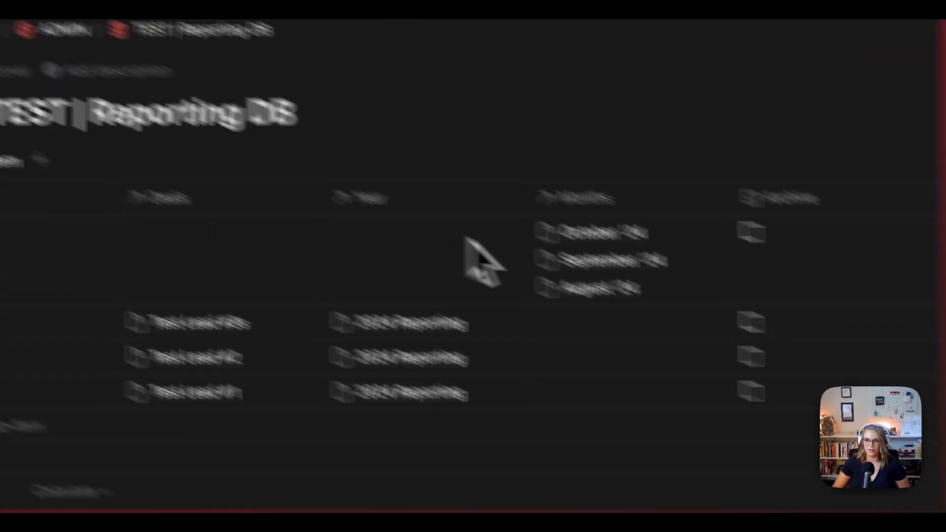
click(243, 109)
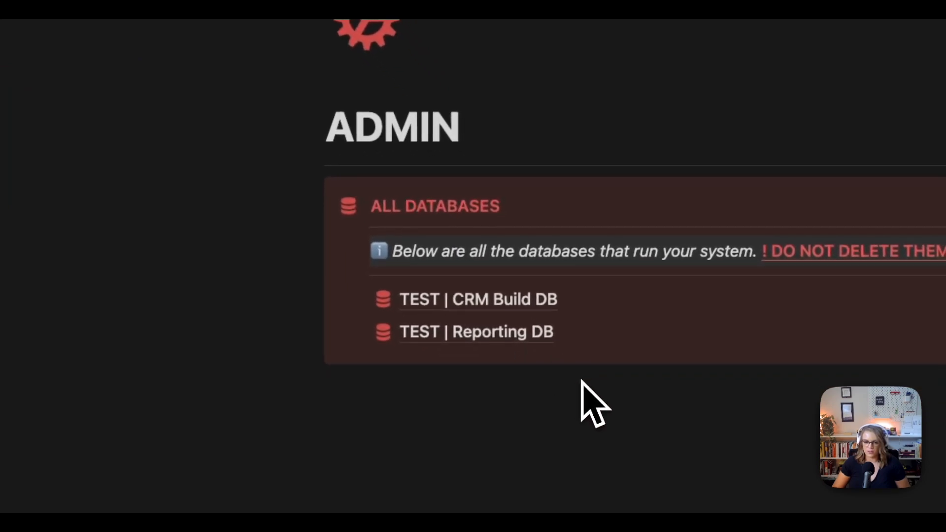
mouse_move(582, 340)
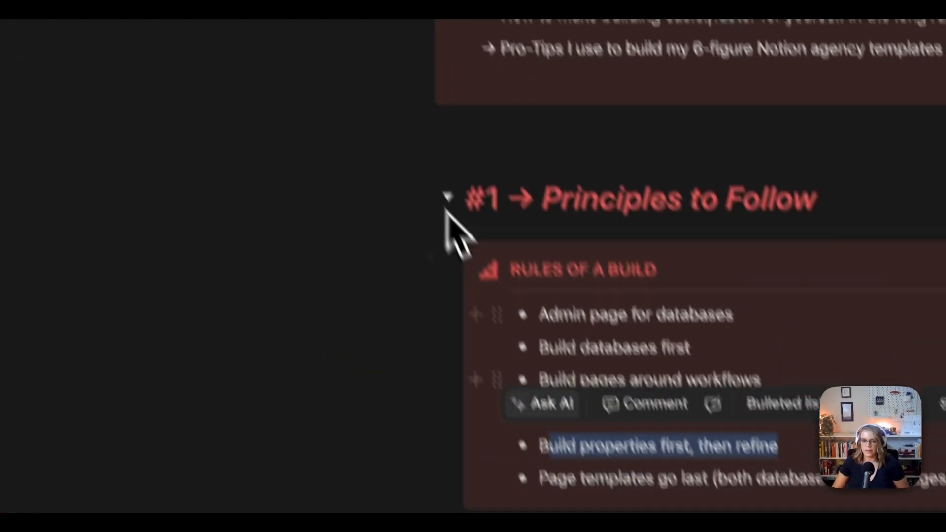
Step: Review the shortcuts and hacks list under Build Like A Pro in the video outline, selecting the Keyboard shortcuts bullet
scroll(438, 350, down, 6)
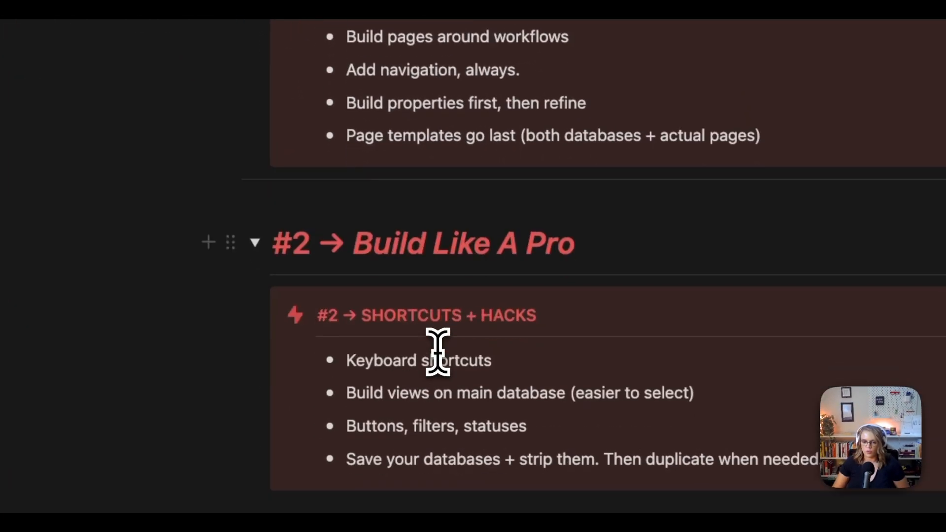
scroll(448, 247, down, 1)
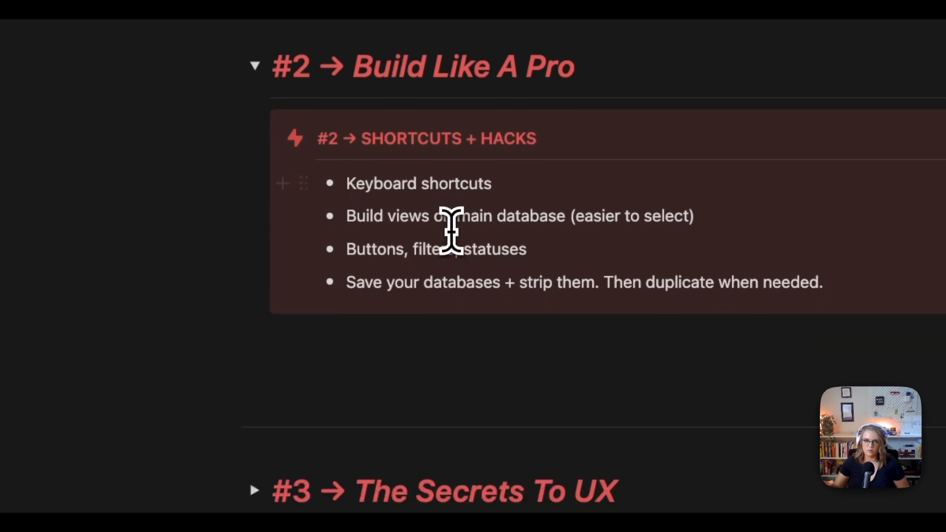
drag(499, 177, 334, 177)
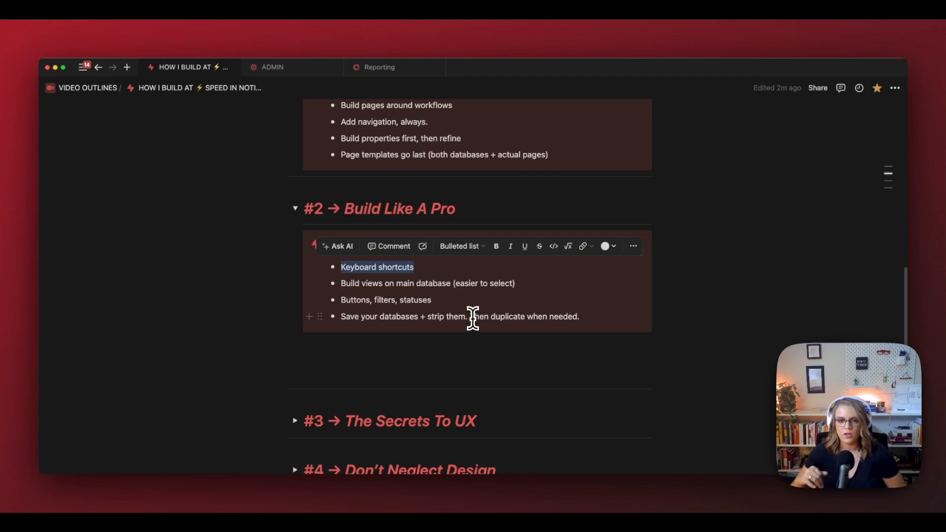
Step: Return to the ADMIN page and go back and forward twice between it and the TEST | Reporting DB
click(289, 72)
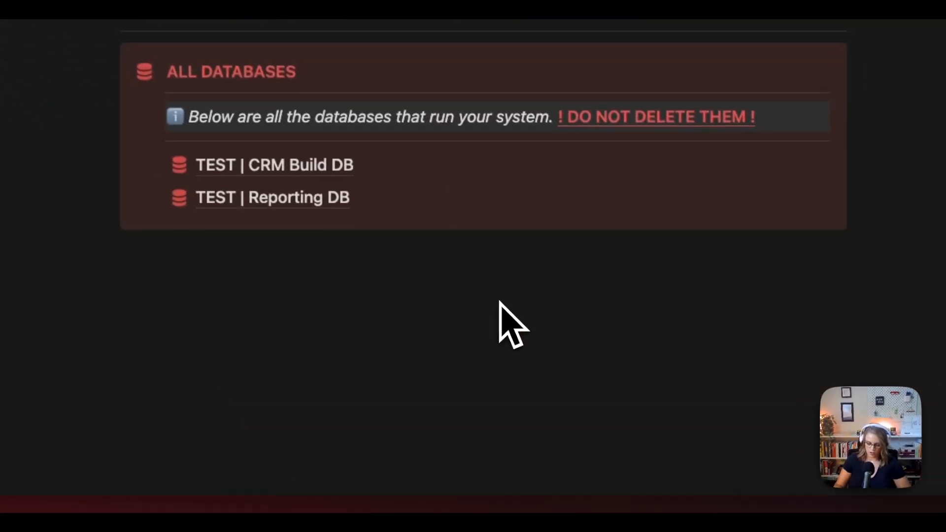
key(super+bracketleft)
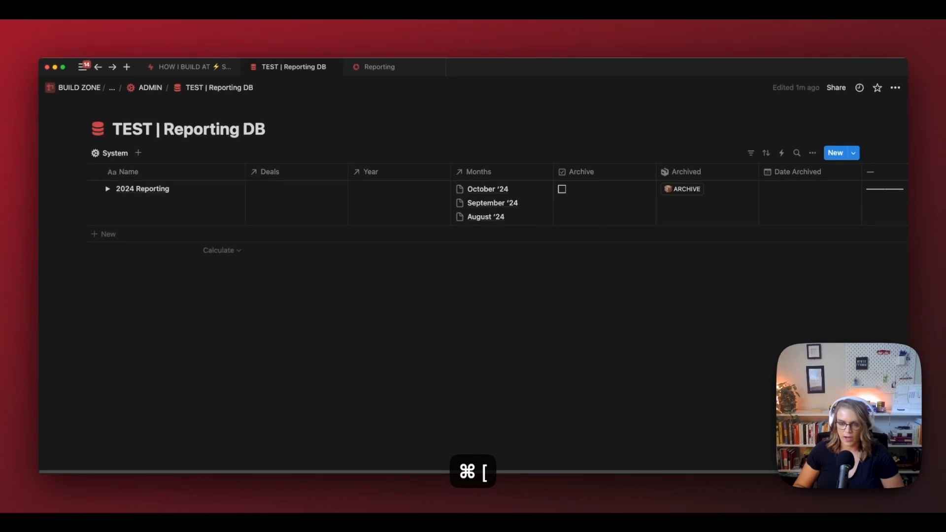
key(super+bracketright)
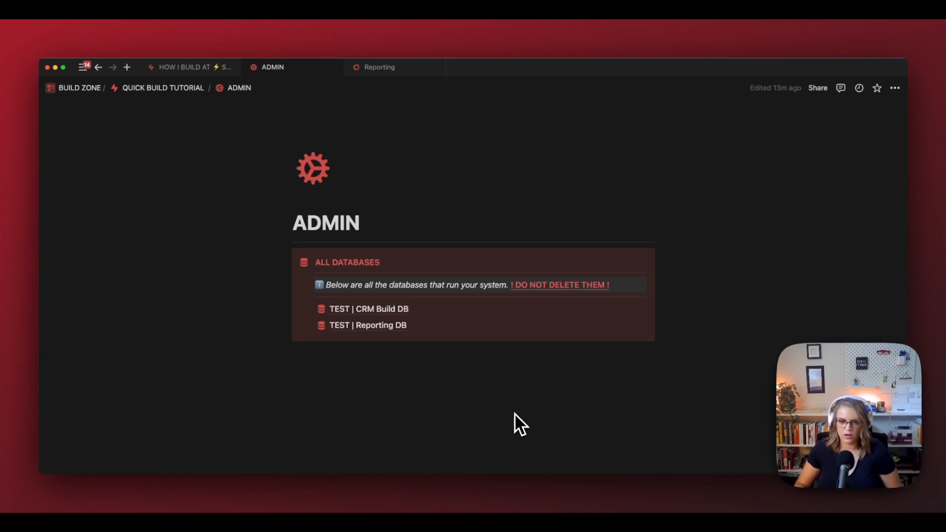
key(super+bracketleft)
key(super+bracketright)
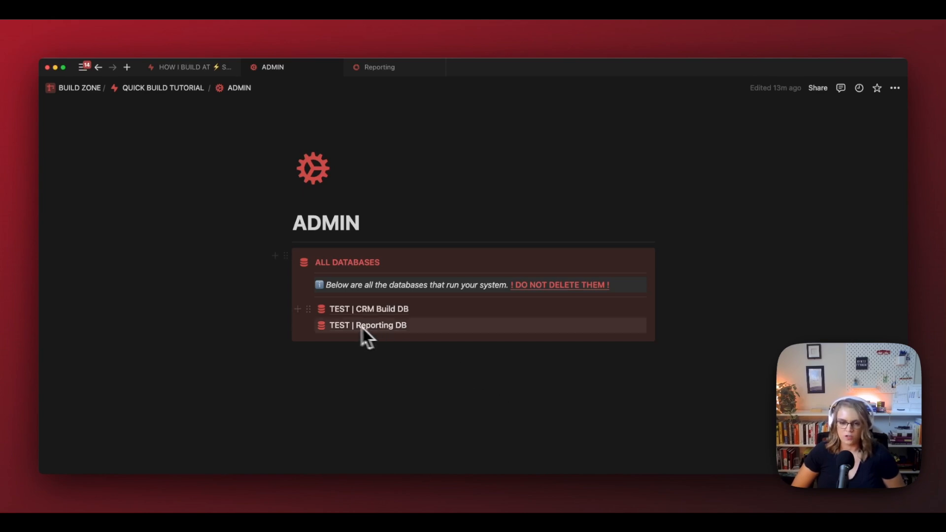
Step: Duplicate the "Below are all the databases that run your system." info line in the ALL DATABASES callout
click(312, 285)
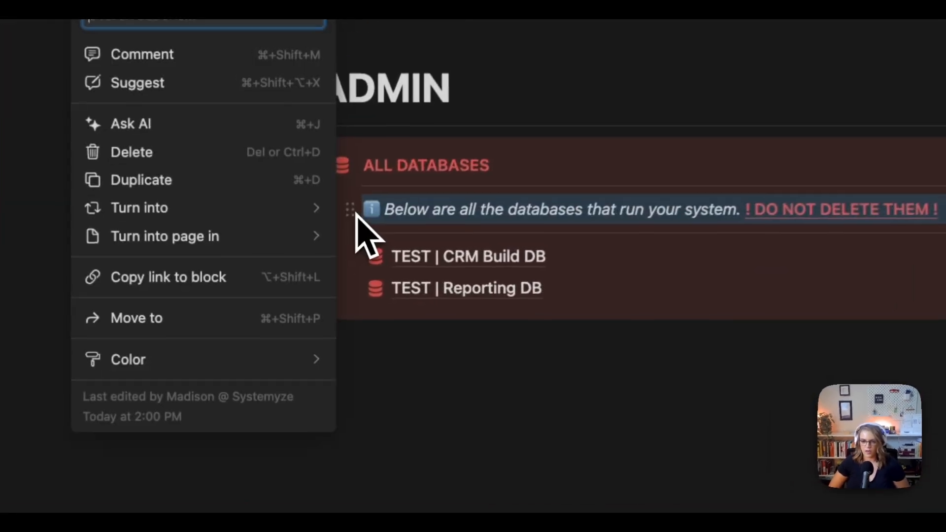
key(super+d)
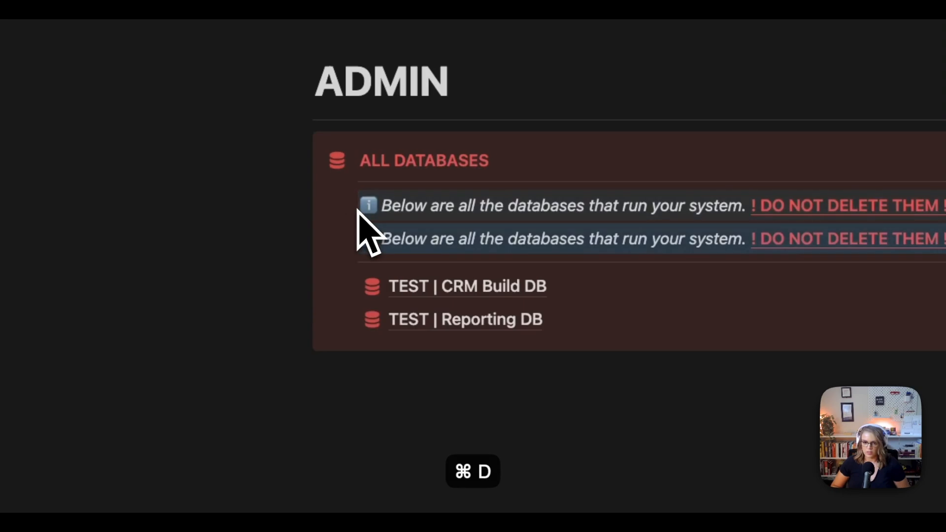
Step: Delete the extra copy of the "Below are all the databases that run your system." line in the ALL DATABASES callout
key(BackSpace)
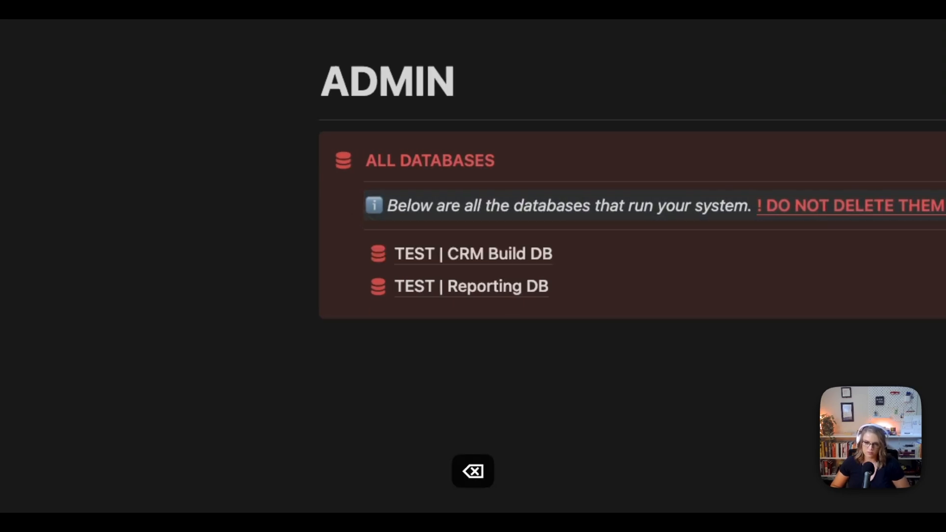
Step: Duplicate the info line in the ALL DATABASES callout three times and select all four lines
click(352, 205)
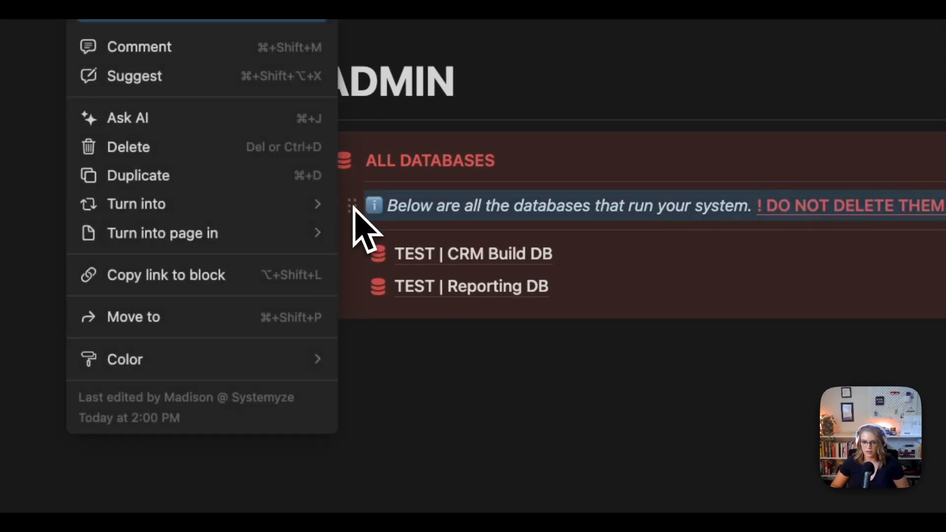
key(Escape)
key(super+d)
key(super+d)
key(super+d)
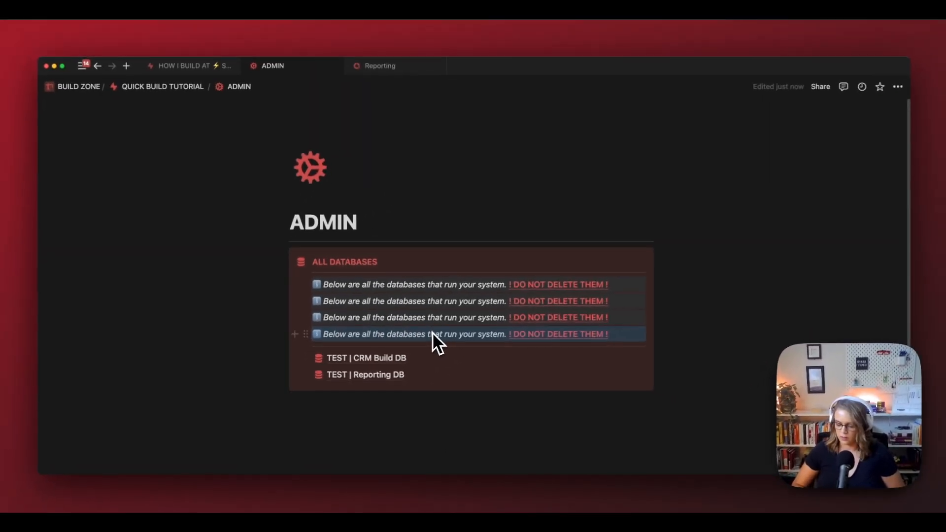
key(shift+Up)
key(shift+Up)
key(shift+Up)
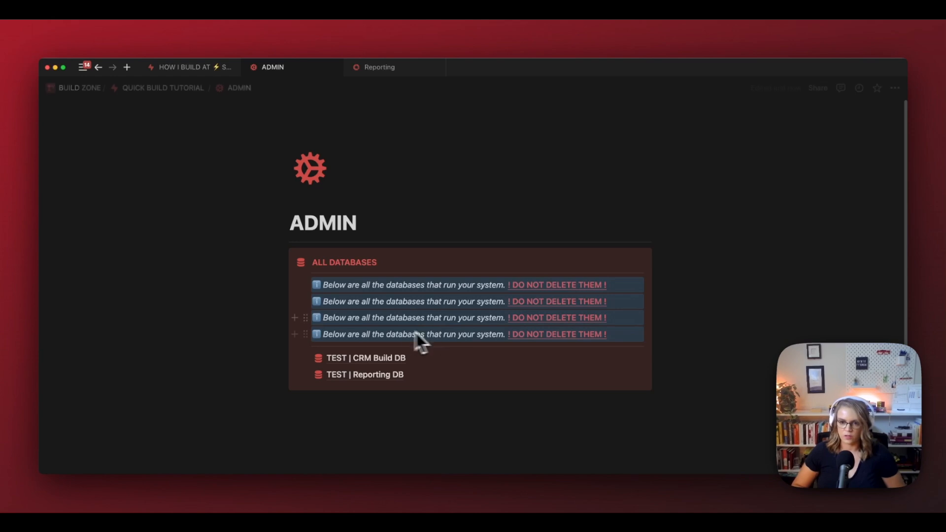
Step: Select the three duplicated info lines below the original in the ALL DATABASES callout and delete them
click(358, 264)
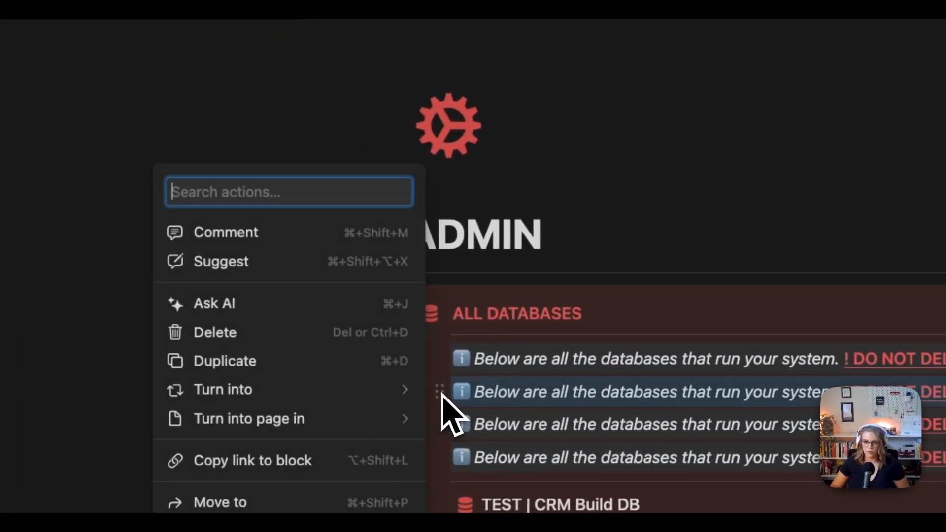
key(Escape)
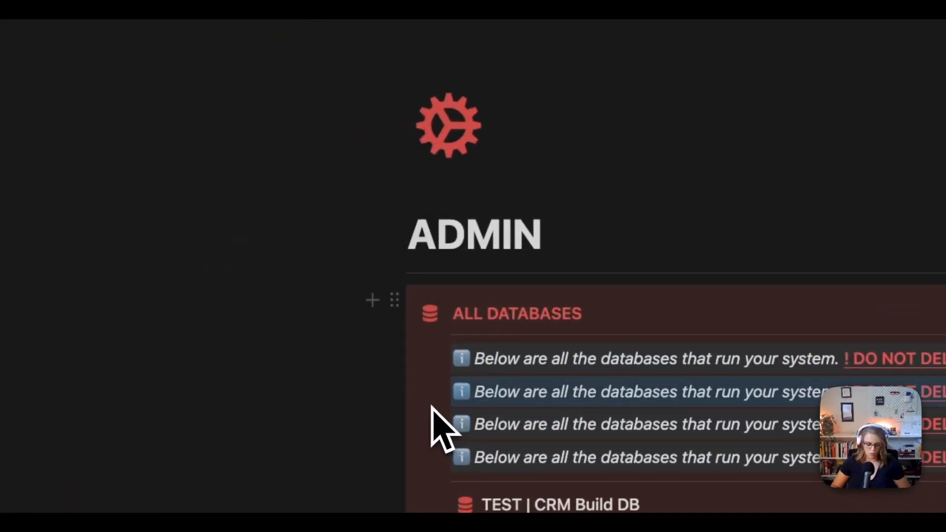
key(shift+Down)
key(shift+Down)
key(BackSpace)
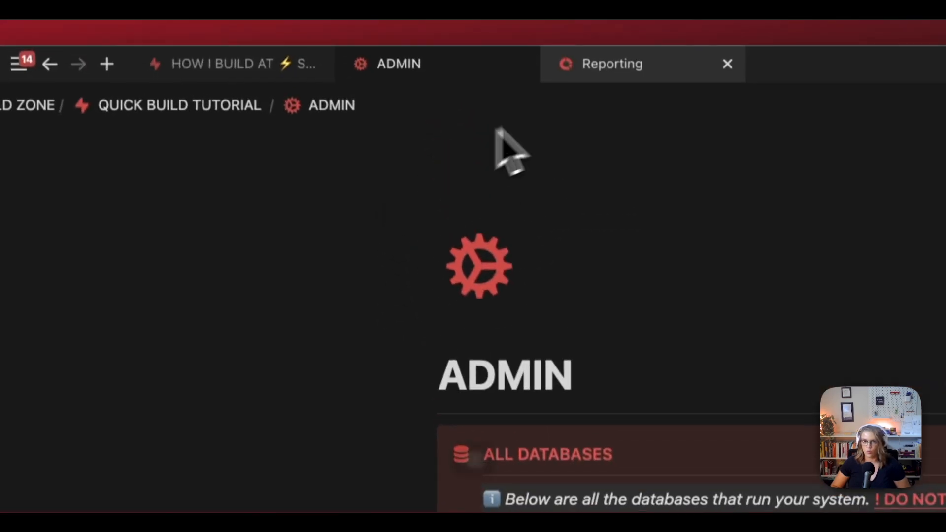
Step: Switch to the Reporting page, return to ADMIN, and go to the HOW I BUILD AT SPEED video outline
click(599, 74)
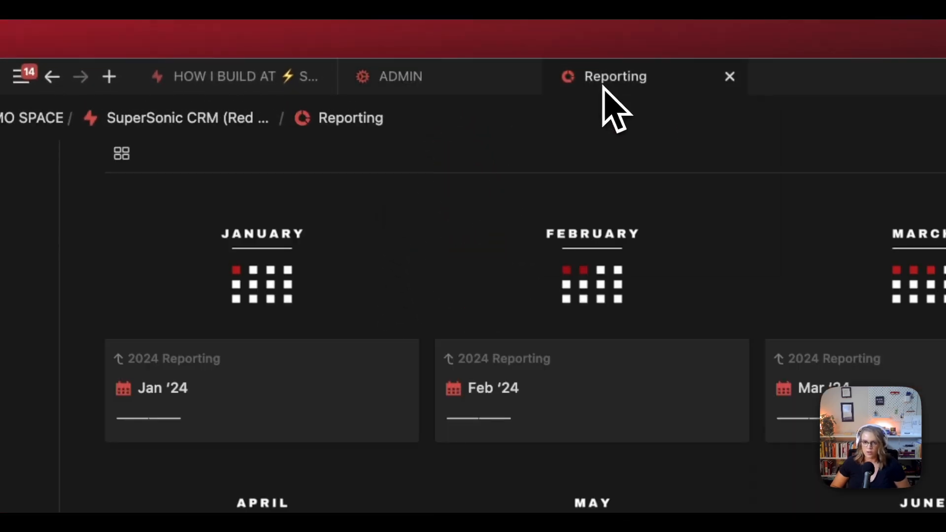
click(471, 85)
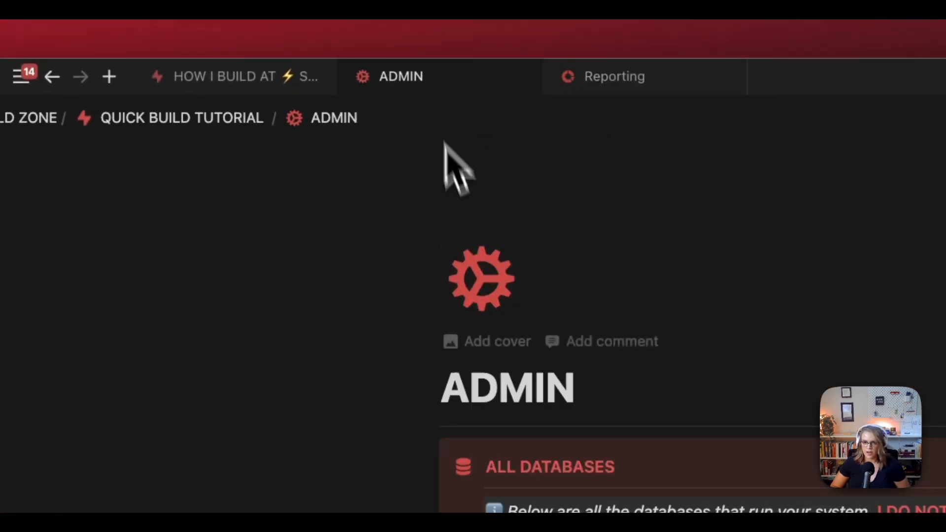
click(234, 90)
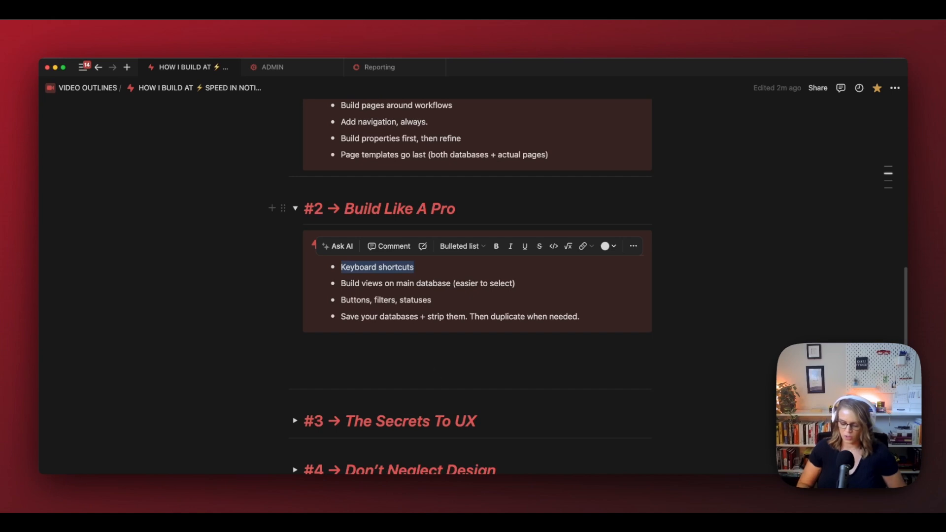
Step: Apply bold and italic to the selected Keyboard shortcuts bullet text and remove both formats again
key(super+b)
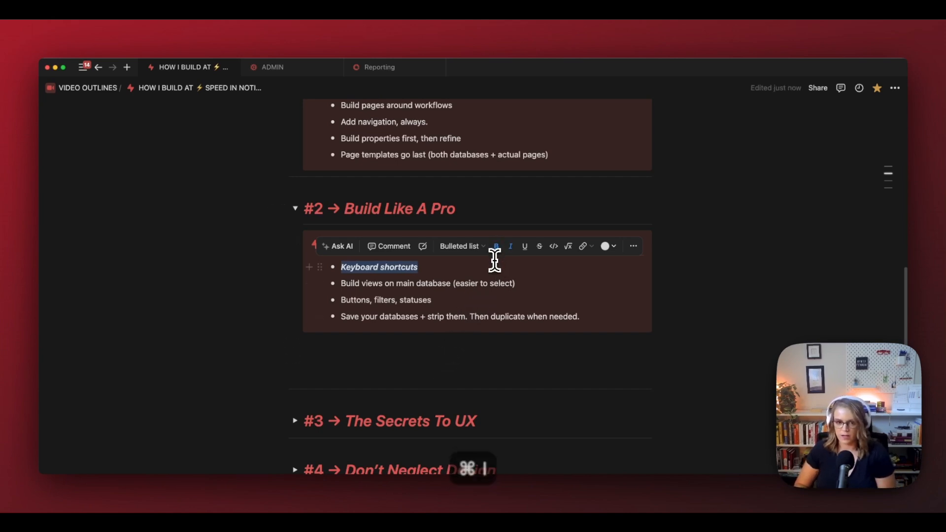
key(super+b)
key(super+u)
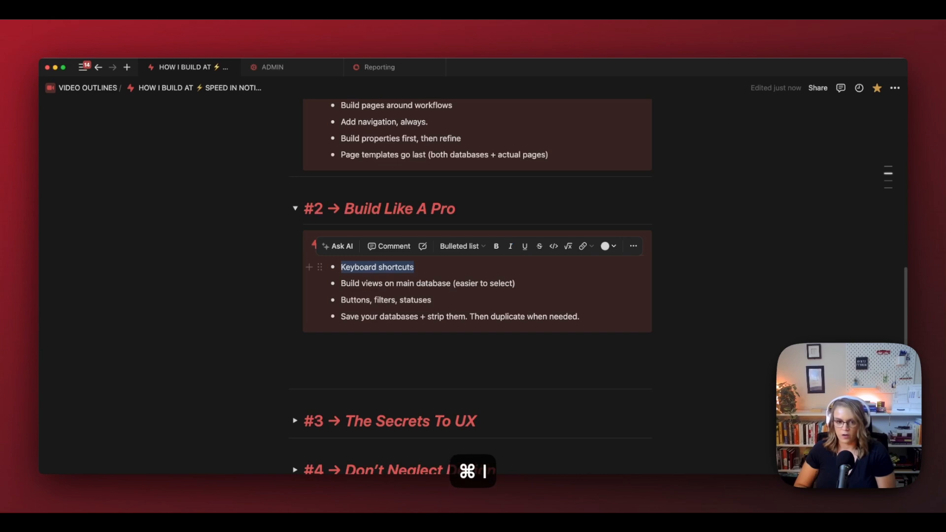
Step: Open the block actions for the empty line below the SHORTCUTS + HACKS callout, search for "jwefijv" and clear the search
click(464, 340)
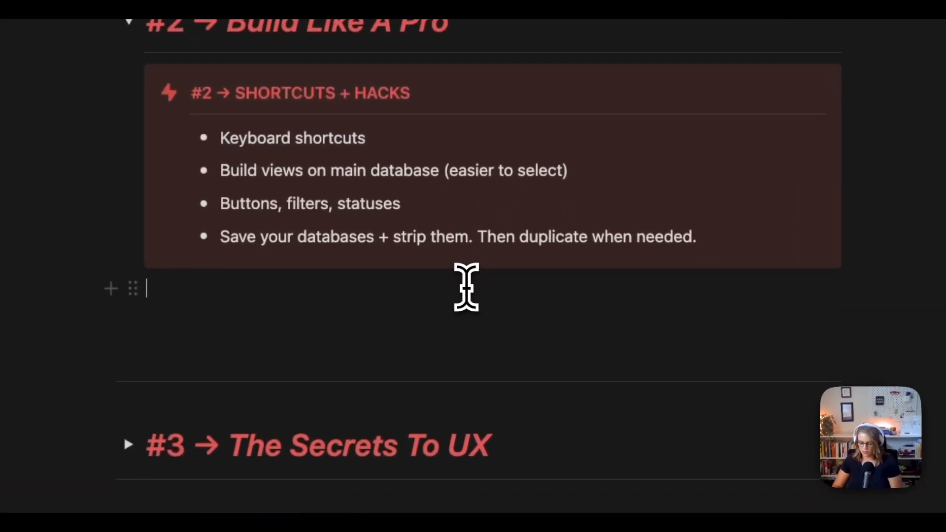
key(super+slash)
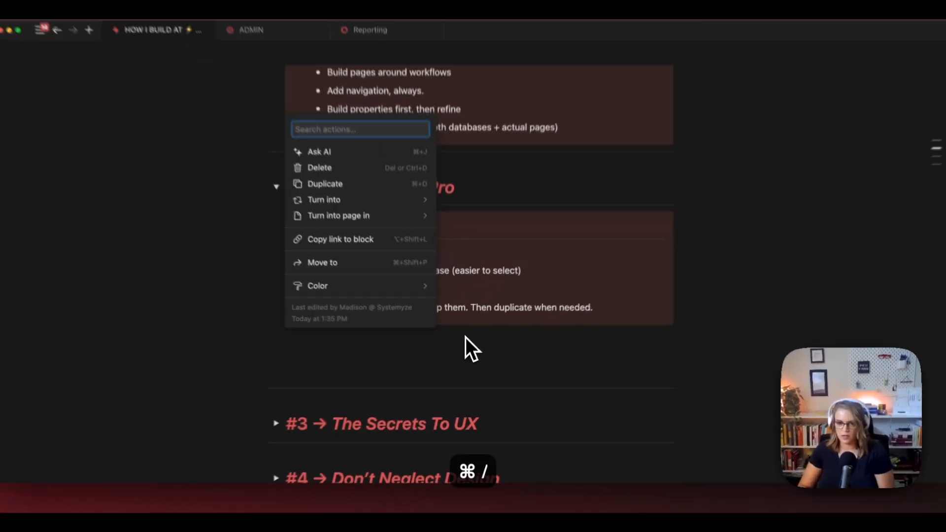
text(jwefijv)
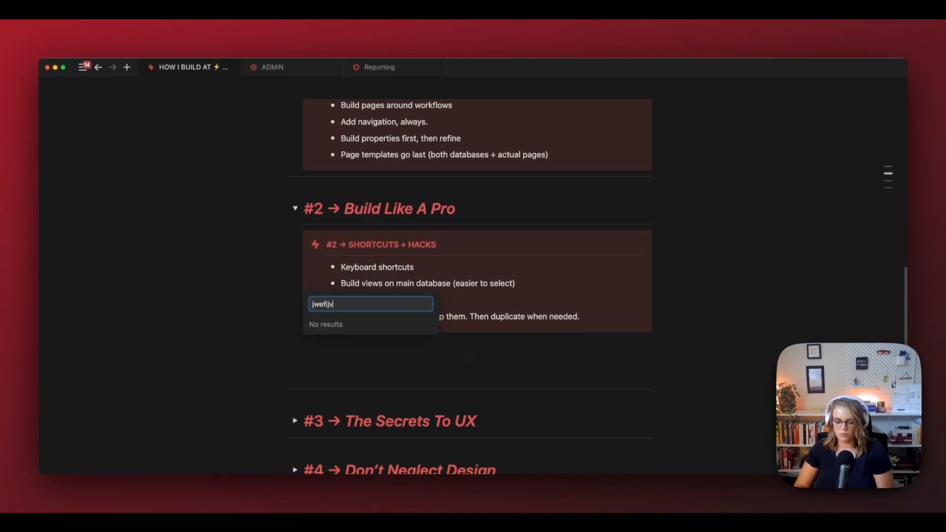
key(super+a)
key(BackSpace)
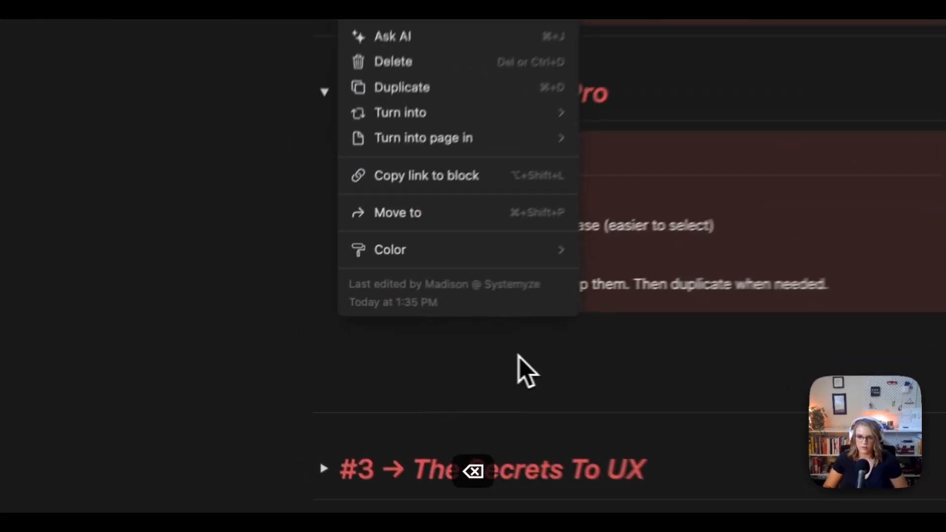
Step: Reopen the empty line's block actions, search for "wecjoev", clear the search and return to the line
click(377, 352)
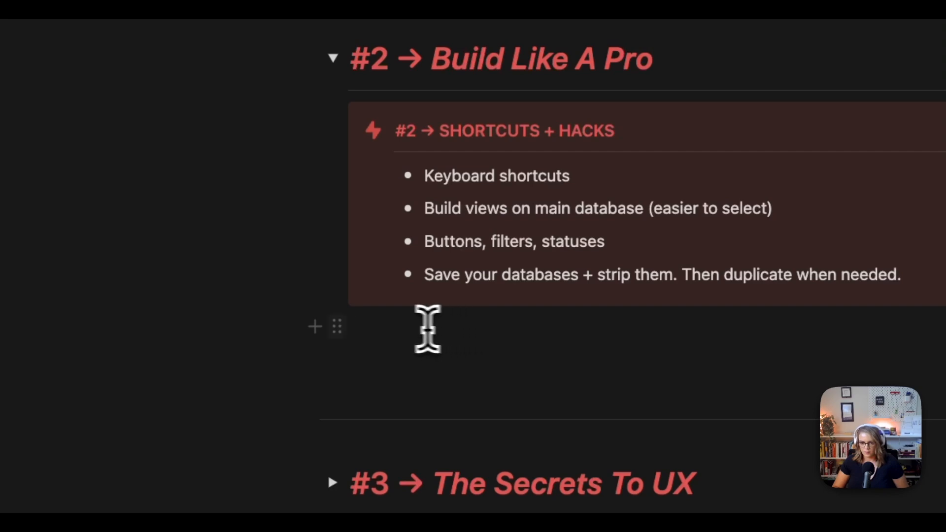
key(super+slash)
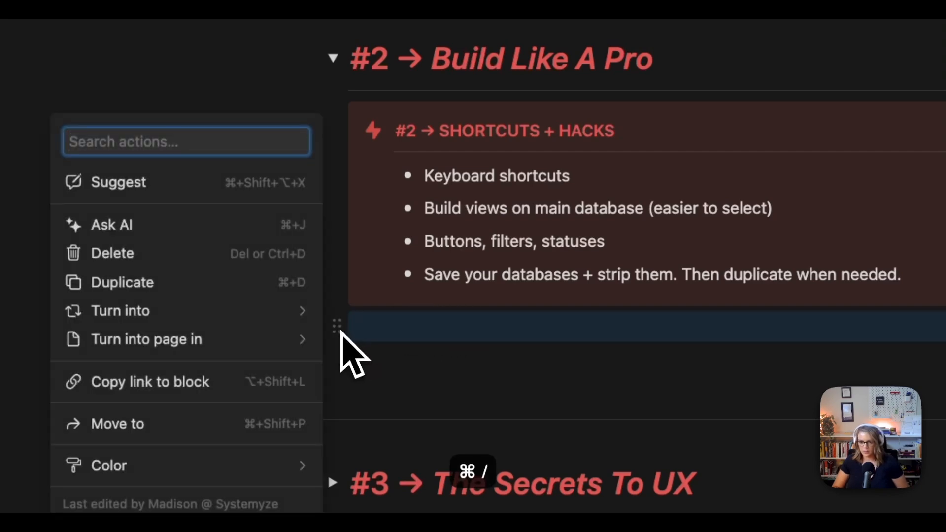
text(wecjoev)
key(super+a)
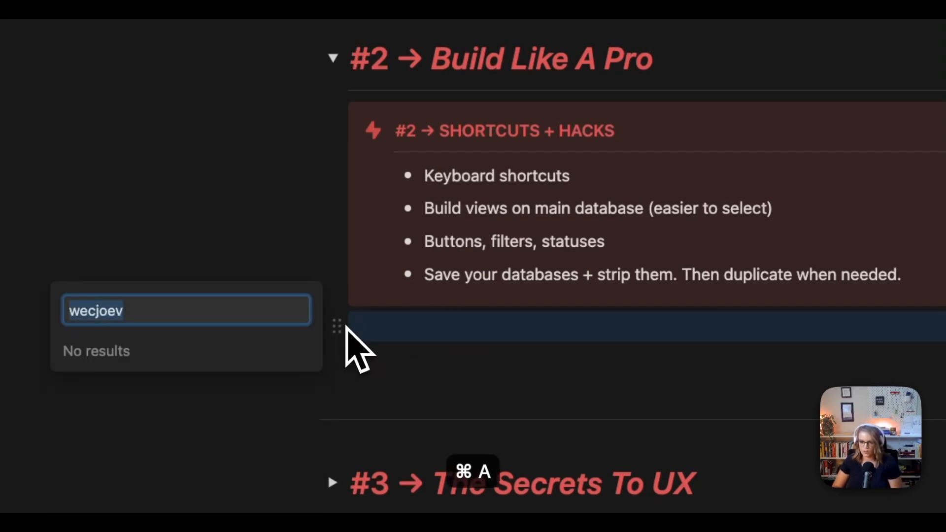
key(BackSpace)
click(424, 333)
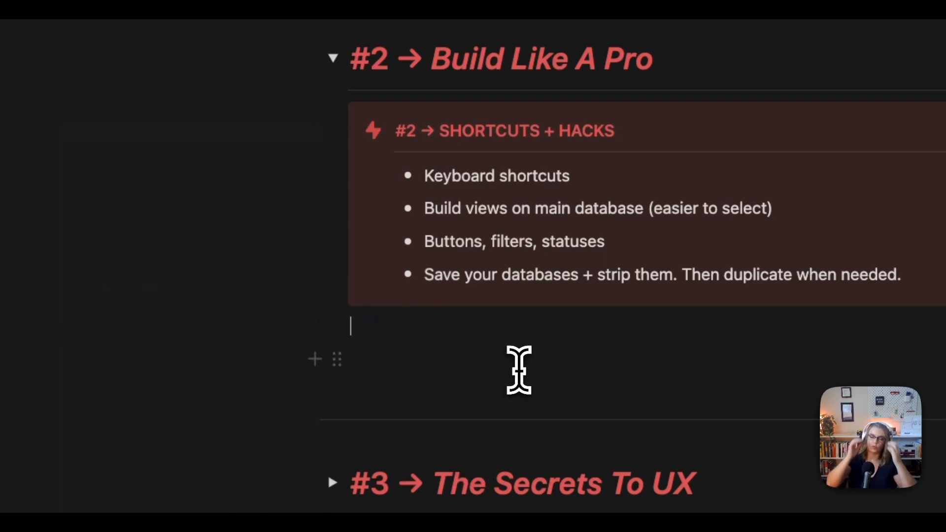
Step: View the block actions of the Keyboard shortcuts bullet, close them and deselect the bullet
click(385, 176)
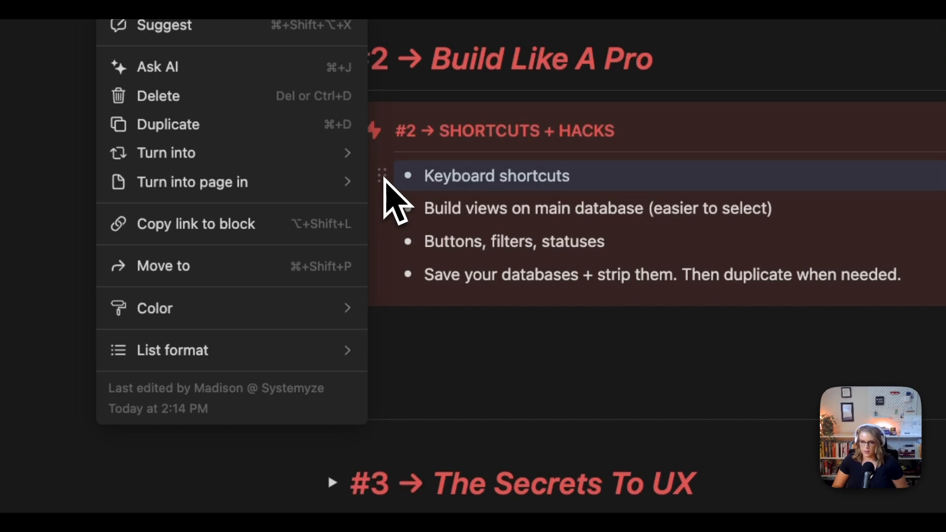
click(651, 179)
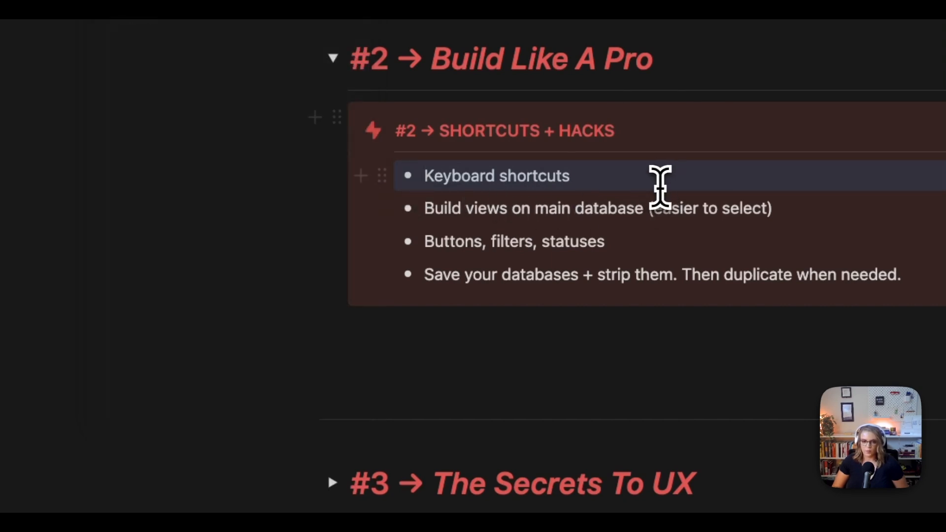
click(652, 178)
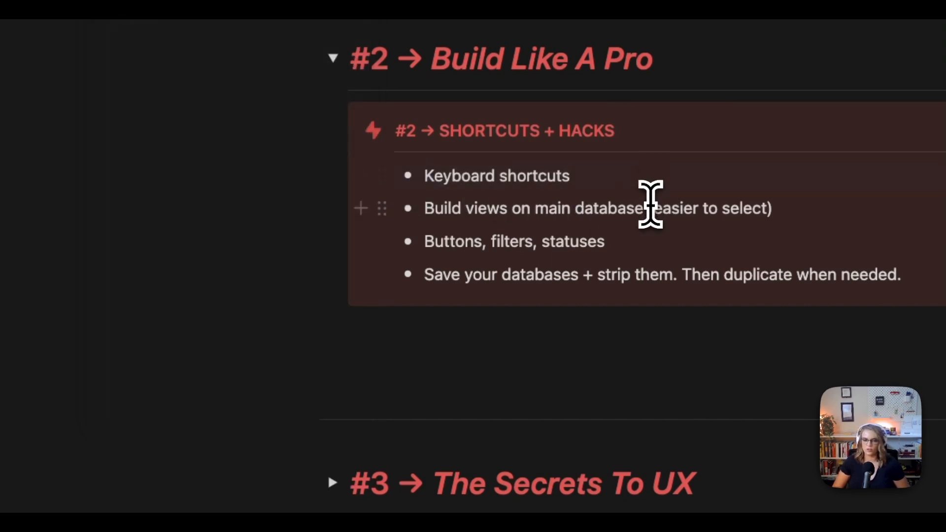
Step: Open the SHORTCUTS + HACKS callout's block actions, search for "colu", clear the search and close the actions
click(338, 120)
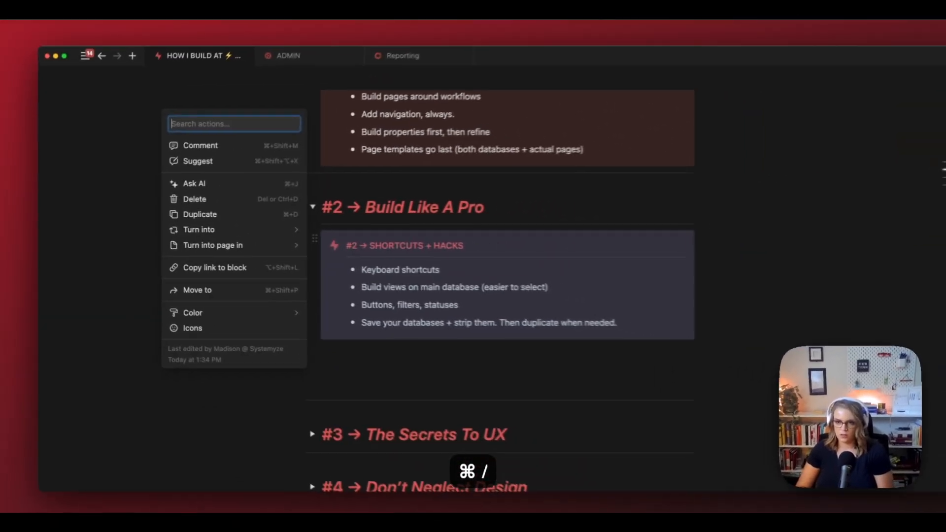
text(colu)
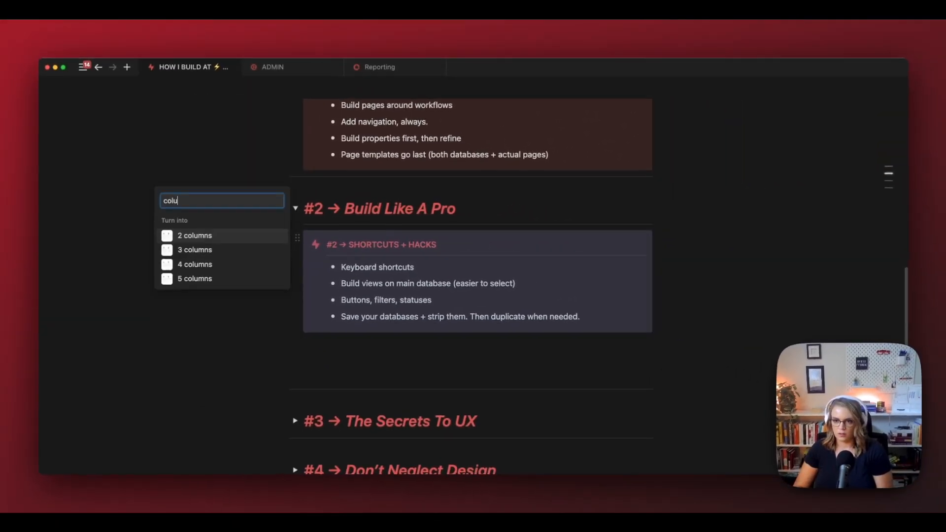
key(super+a)
key(BackSpace)
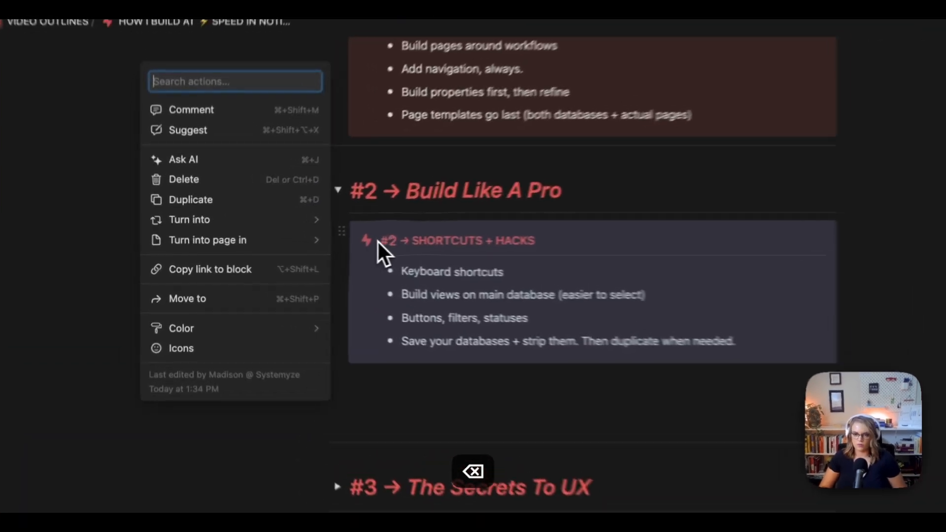
click(318, 245)
click(346, 245)
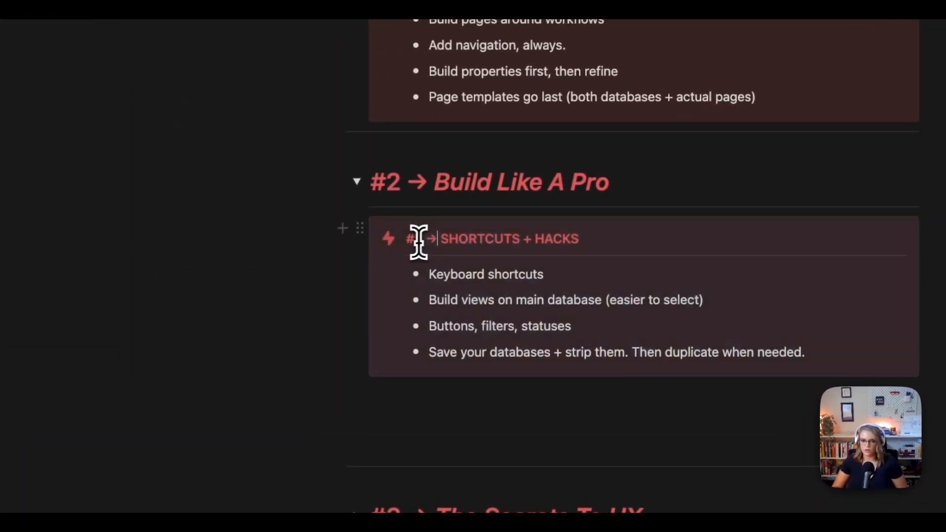
Step: Turn the SHORTCUTS + HACKS callout into 2 columns through its block actions and undo the conversion
click(360, 228)
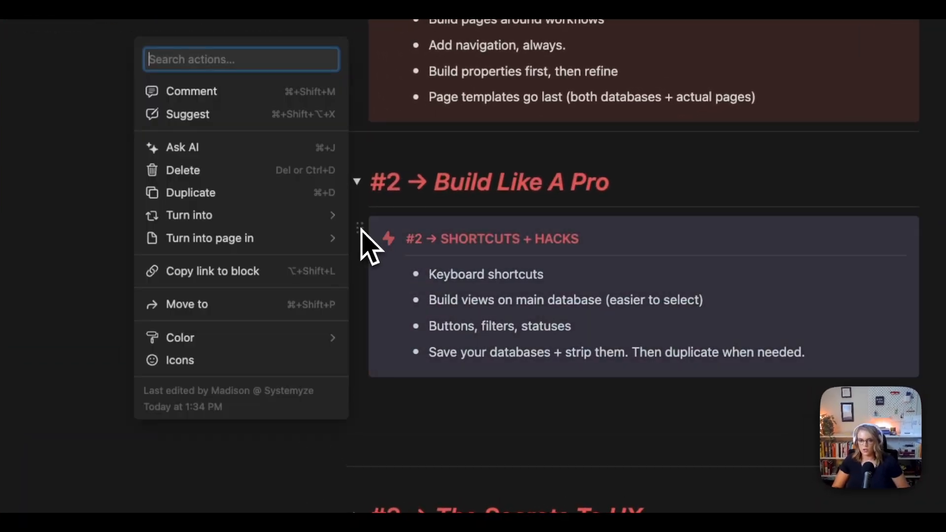
click(385, 229)
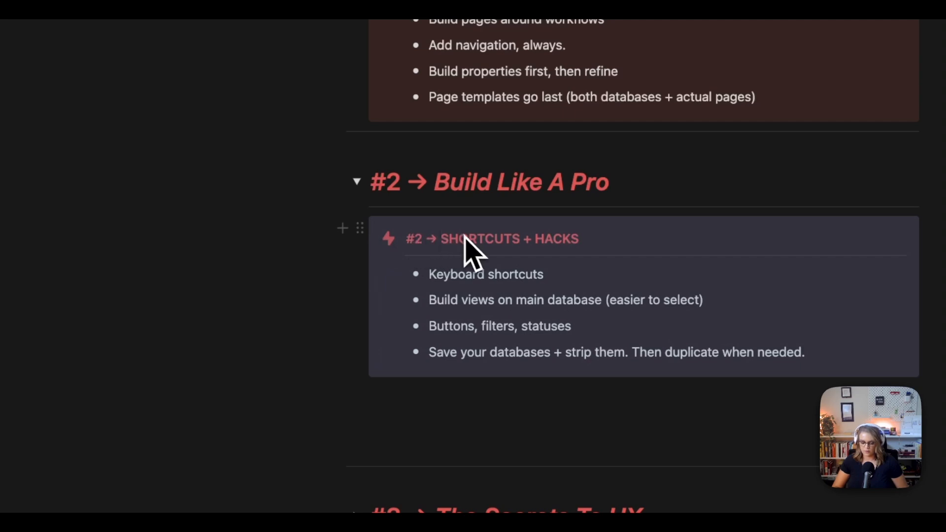
key(super+slash)
text(wcoij)
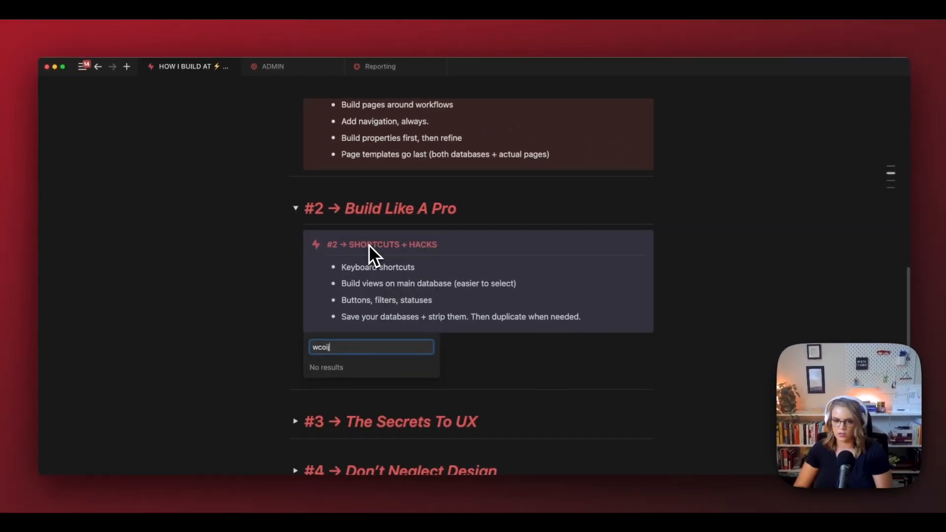
key(super+a)
text(col)
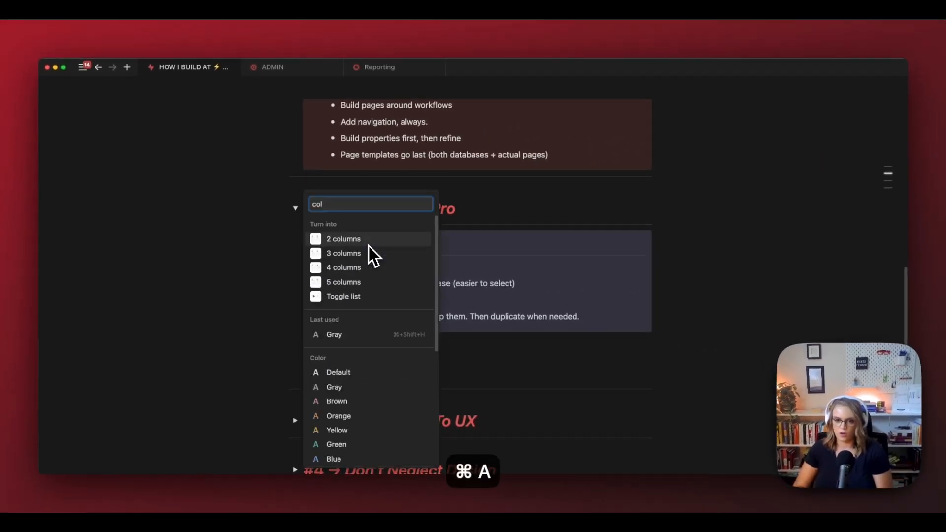
click(368, 245)
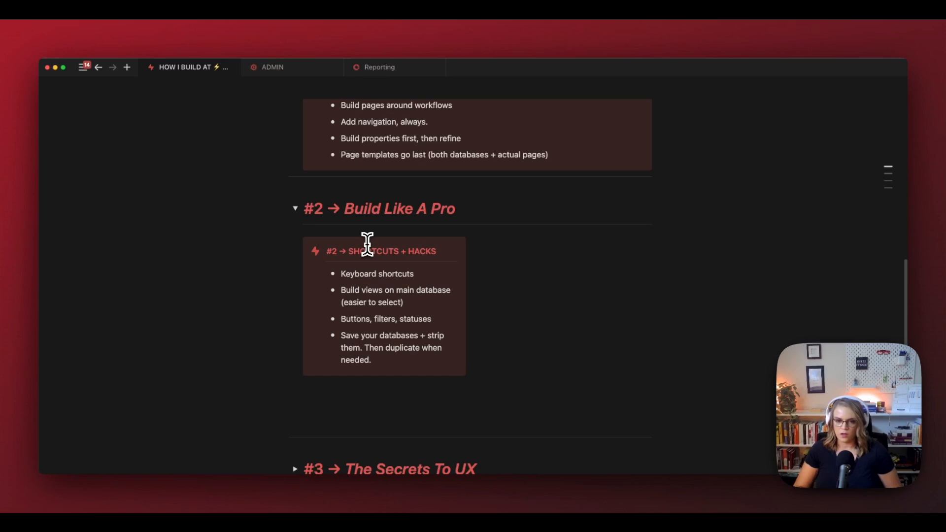
key(super+z)
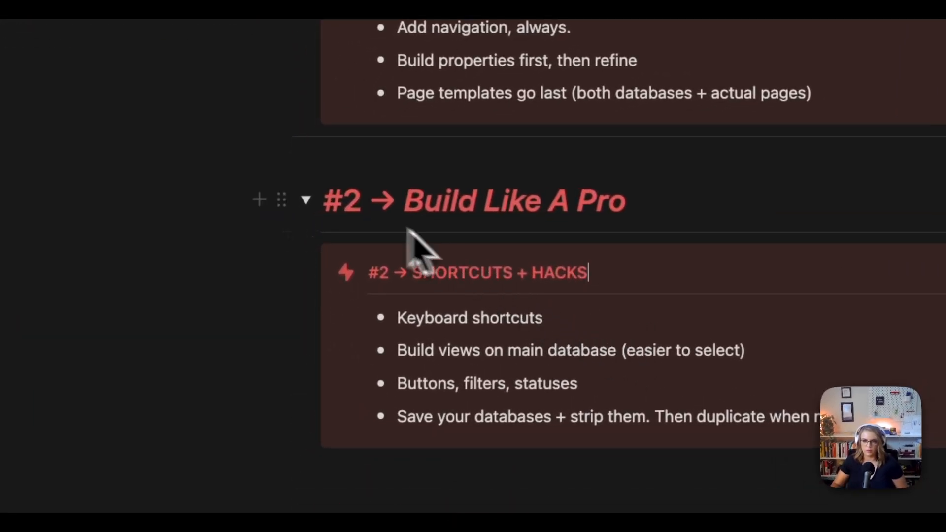
Step: Turn the "#2 → Build Like A Pro" toggle heading into plain text by searching its block actions for "tu", and undo the conversion
double_click(335, 201)
drag(335, 198, 887, 221)
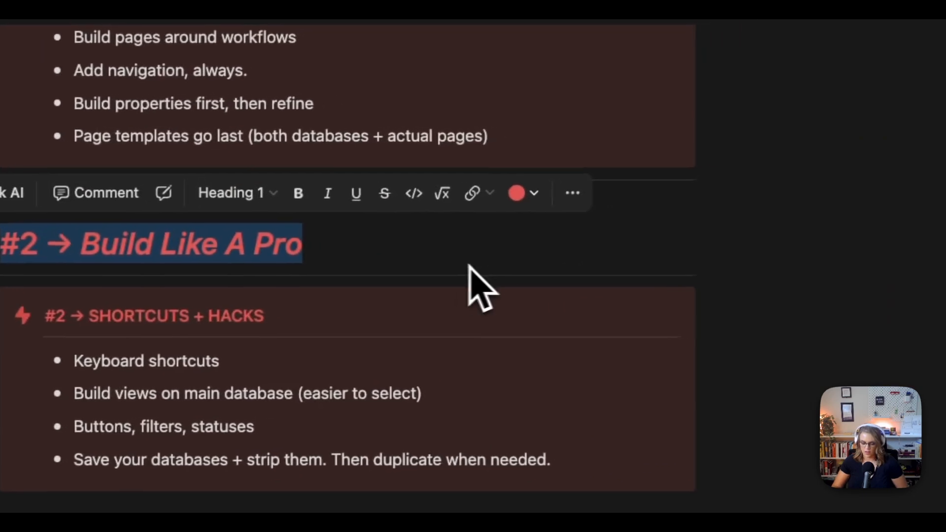
key(super+/)
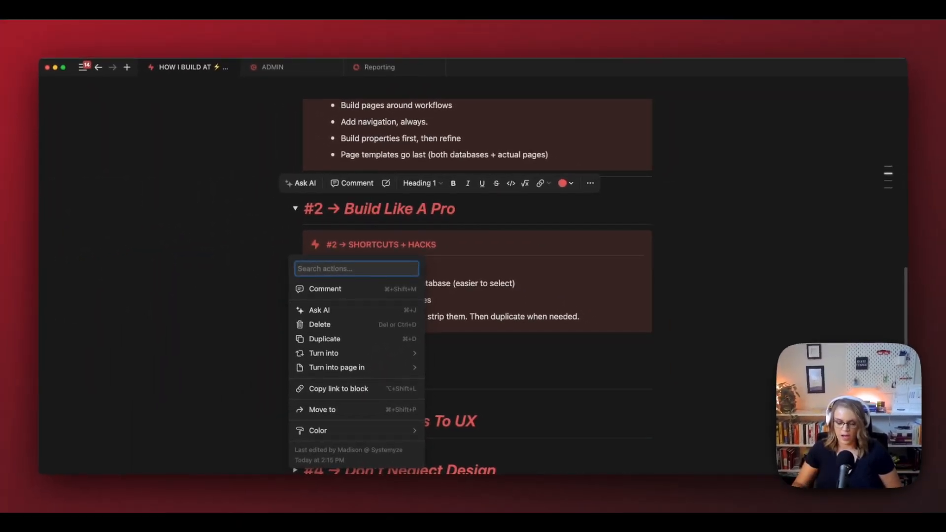
text(tu)
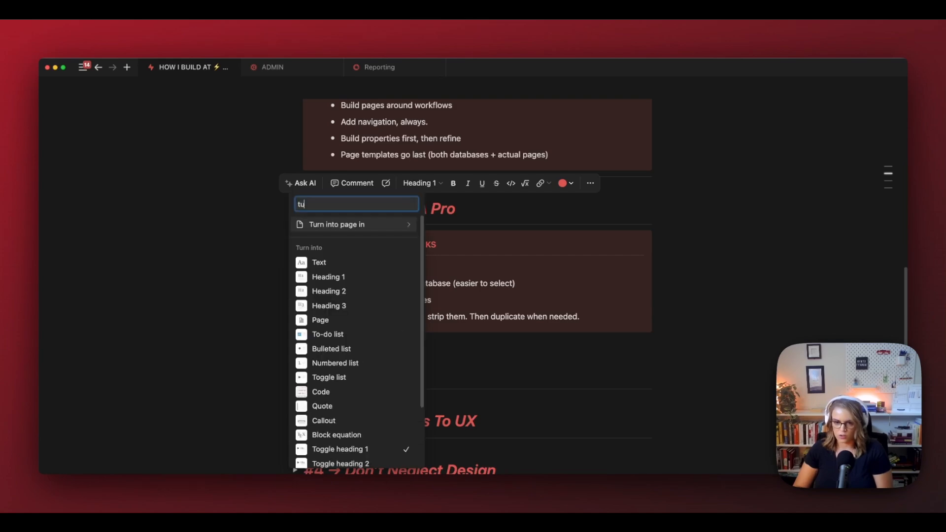
key(Down)
key(Return)
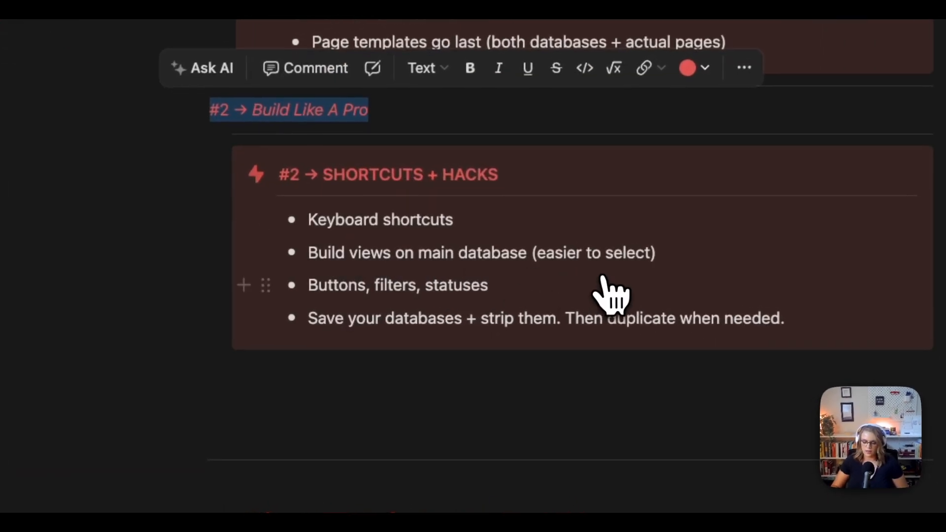
key(super+z)
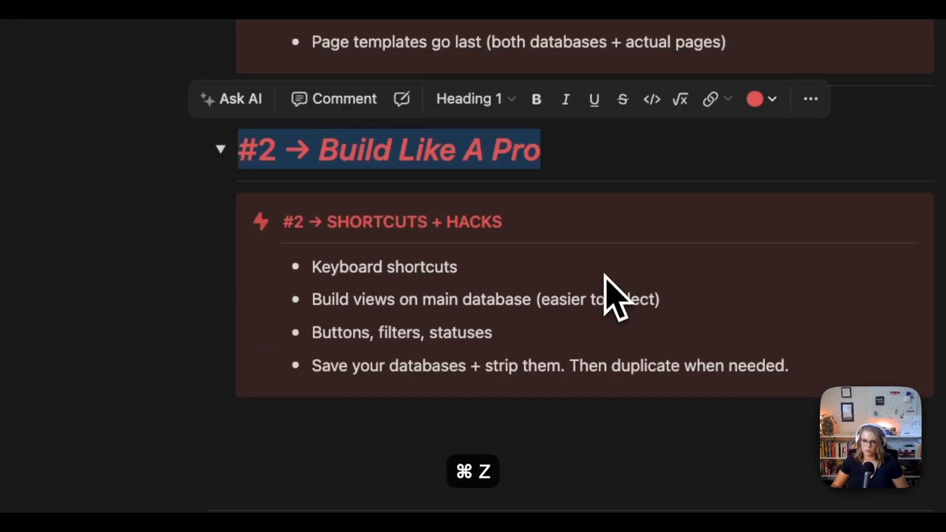
Step: Search the Build Like A Pro heading's block actions for "tex", convert the heading to Text and undo it
key(super+slash)
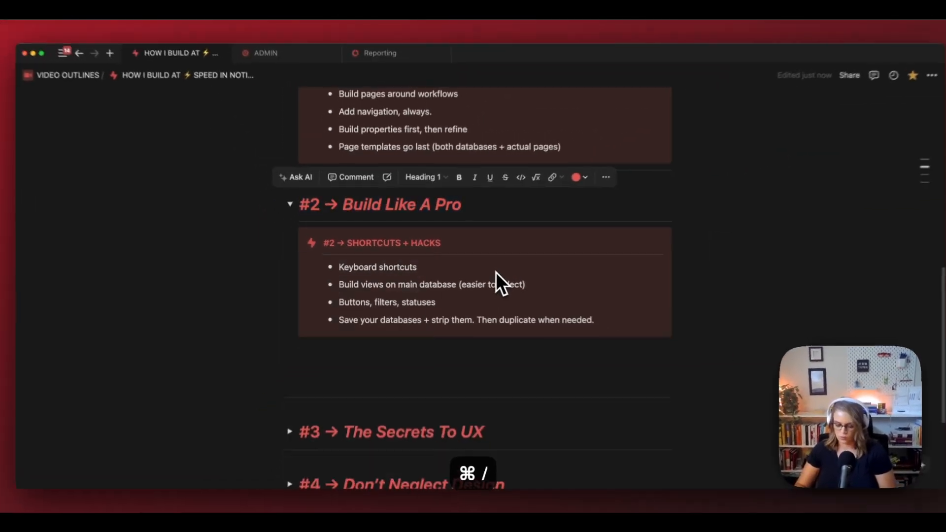
text(tect)
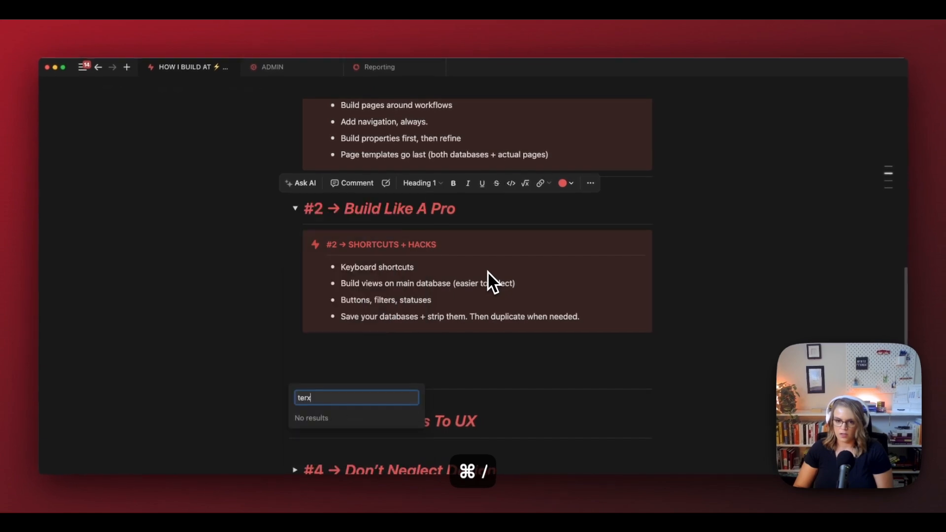
key(BackSpace)
key(BackSpace)
text(x)
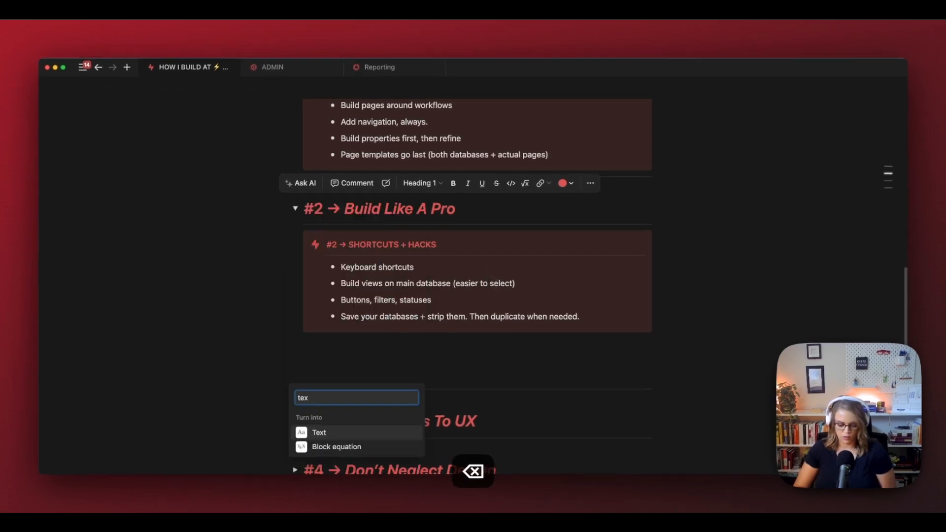
key(Return)
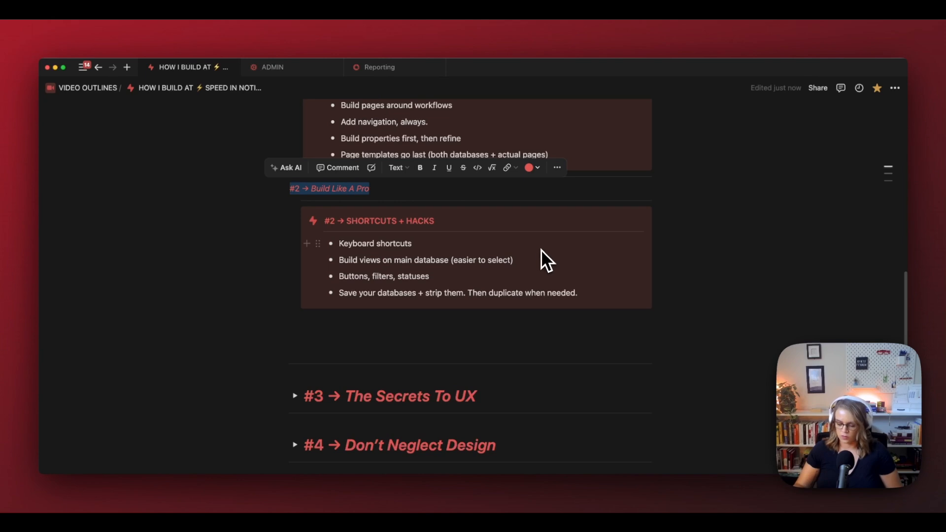
key(super+z)
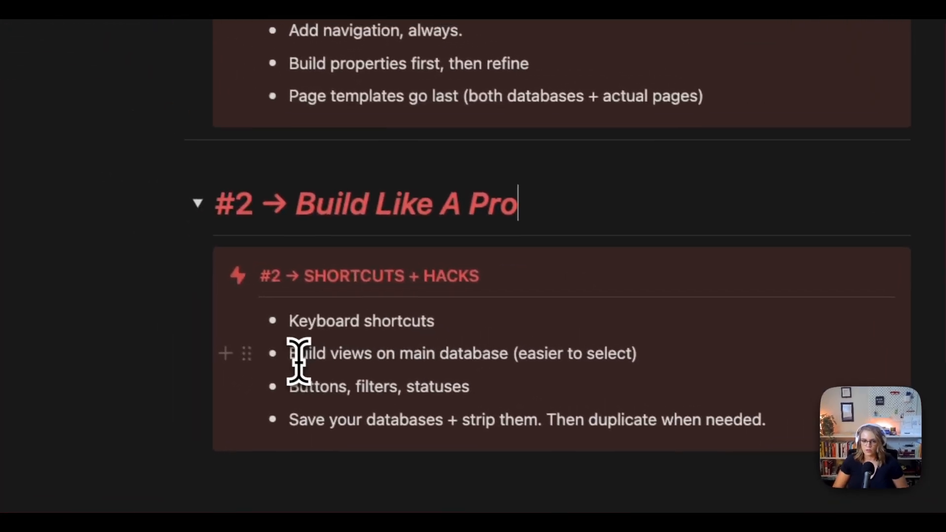
Step: Highlight the bullets from "Build views on main database" onward, and open the TEST | CRM Build DB from the ADMIN page
drag(299, 361, 644, 389)
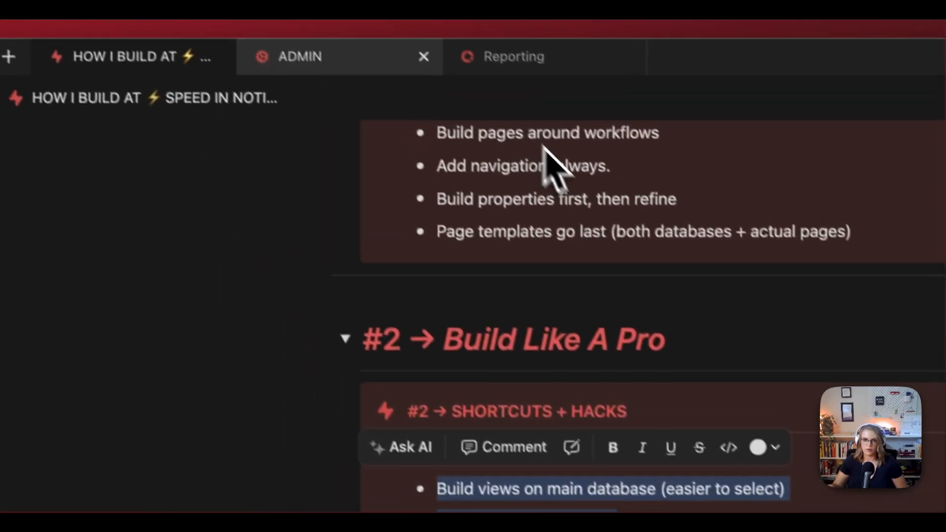
click(385, 65)
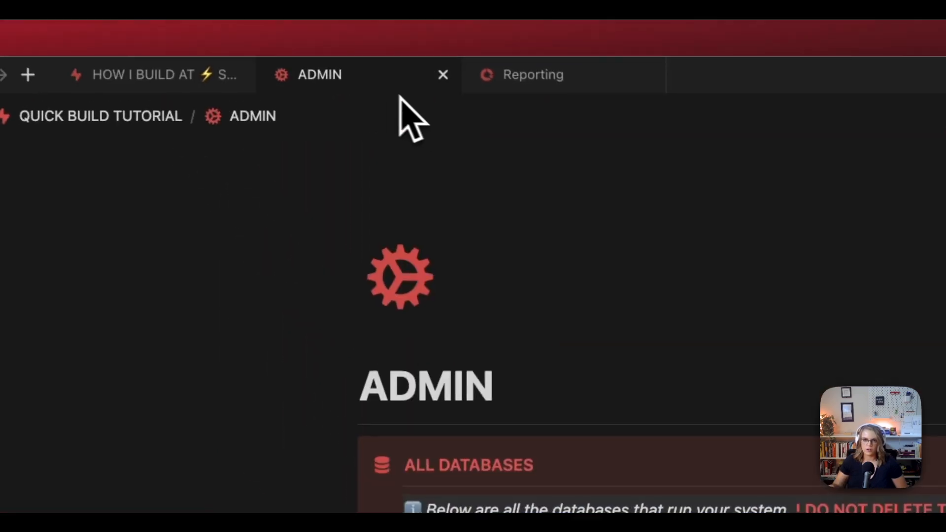
click(639, 419)
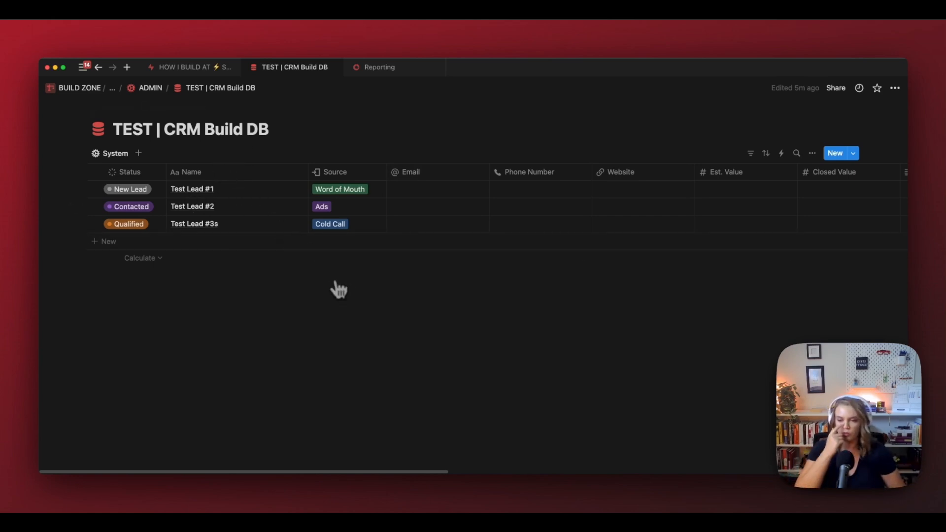
Step: Look over the Reporting page of the SuperSonic CRM and return to its home page
click(379, 67)
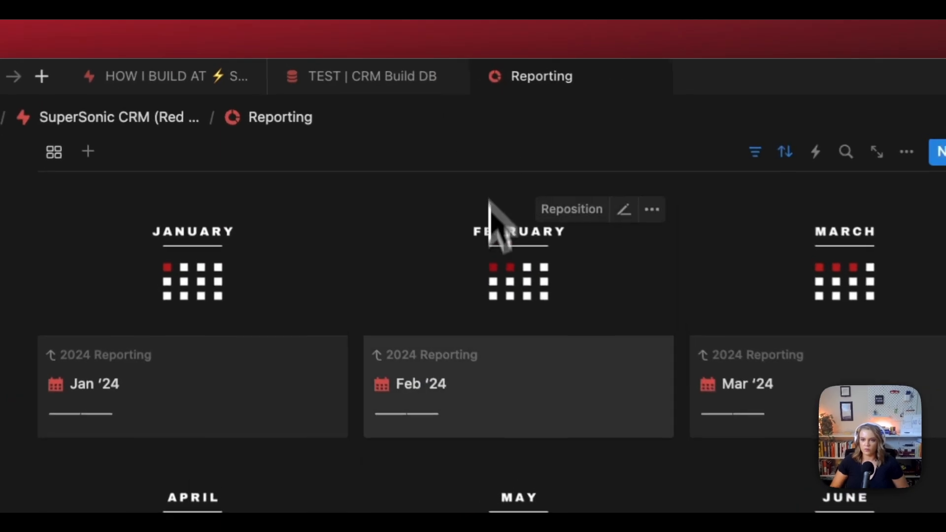
scroll(326, 207, down, 15)
scroll(608, 291, up, 15)
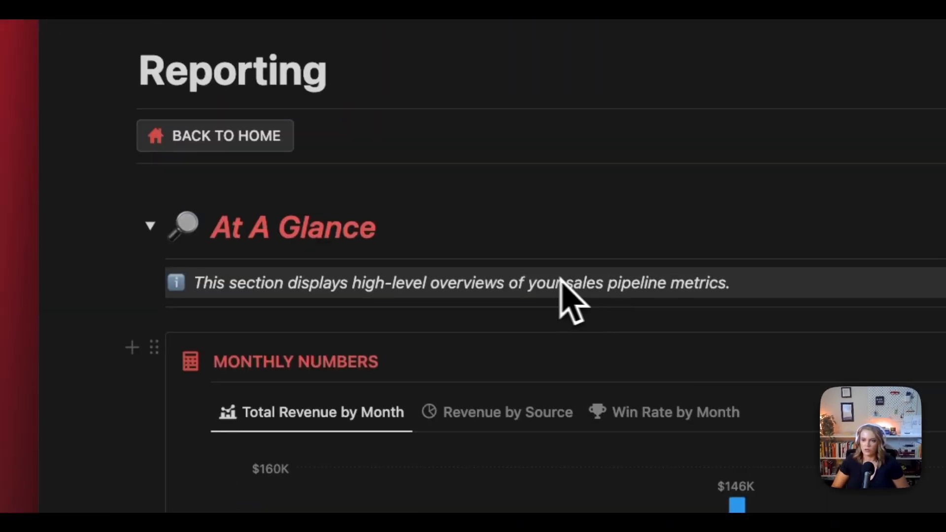
click(250, 140)
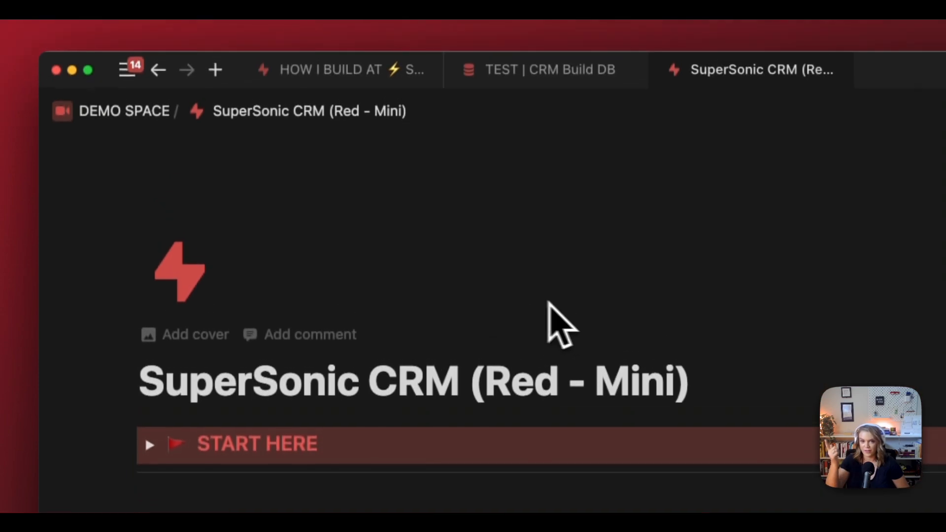
Step: Open the SSS CRM | CRM Database from the SuperSonic CRM's Admin page
scroll(297, 267, down, 2)
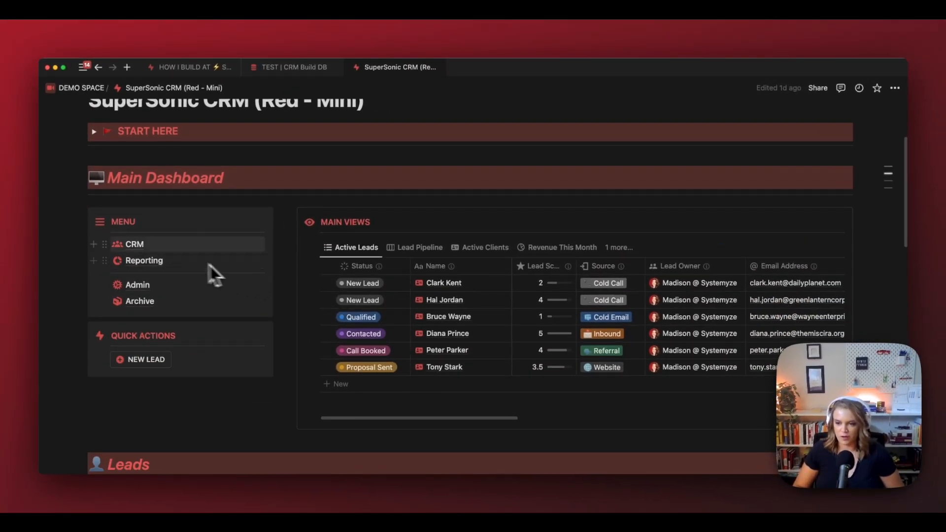
mouse_move(155, 250)
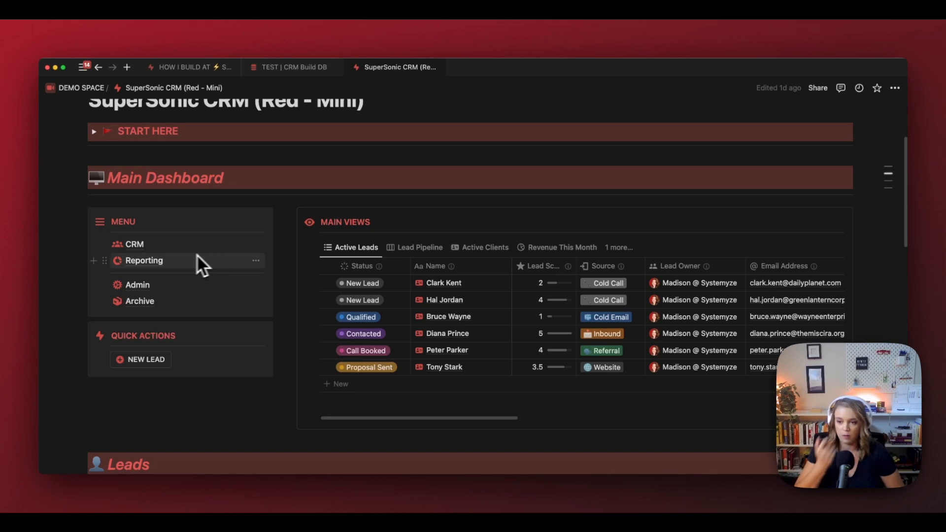
mouse_move(145, 292)
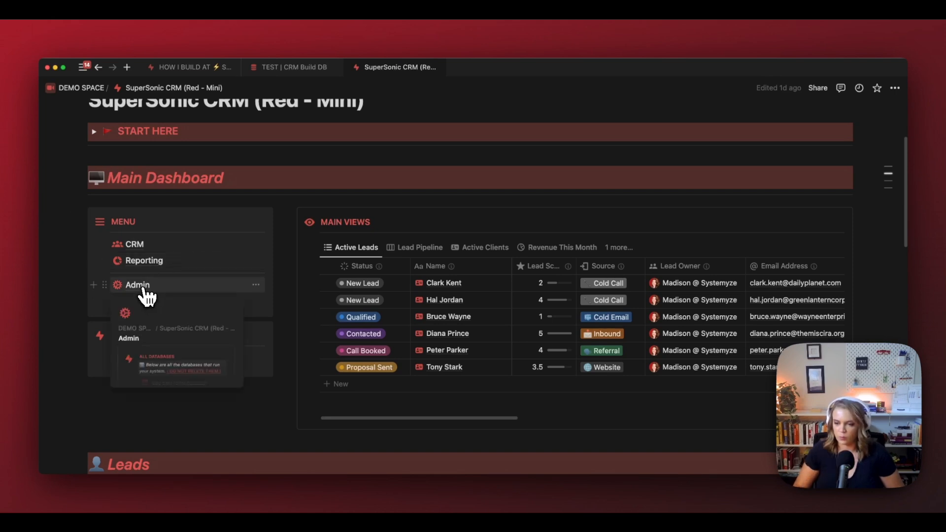
click(143, 289)
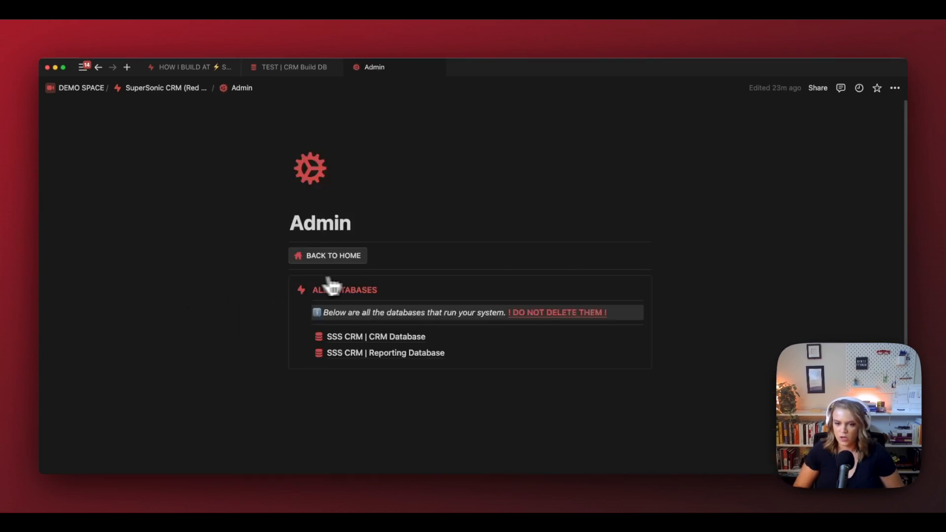
click(385, 335)
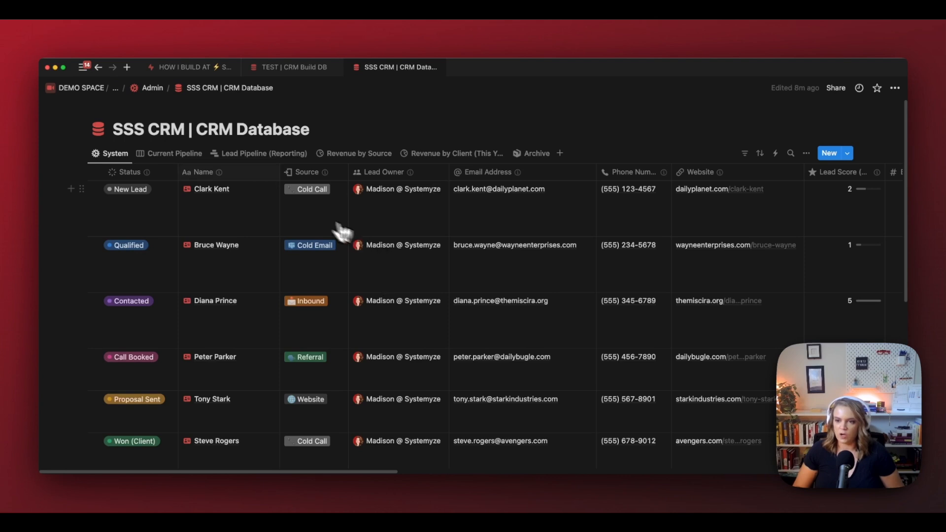
Step: Review the SSS CRM database's Current Pipeline, Lead Pipeline (Reporting), Revenue by Source and Revenue by Client views, ending on Current Pipeline
click(195, 153)
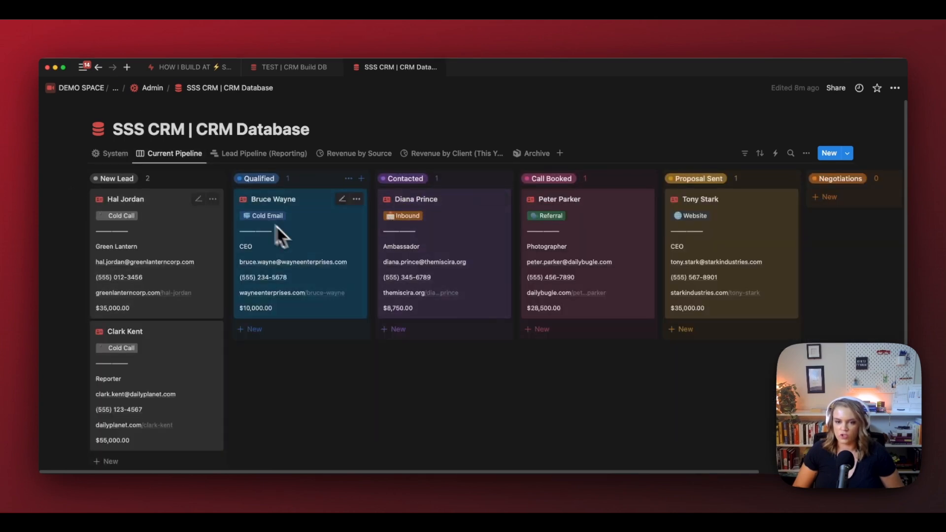
click(258, 154)
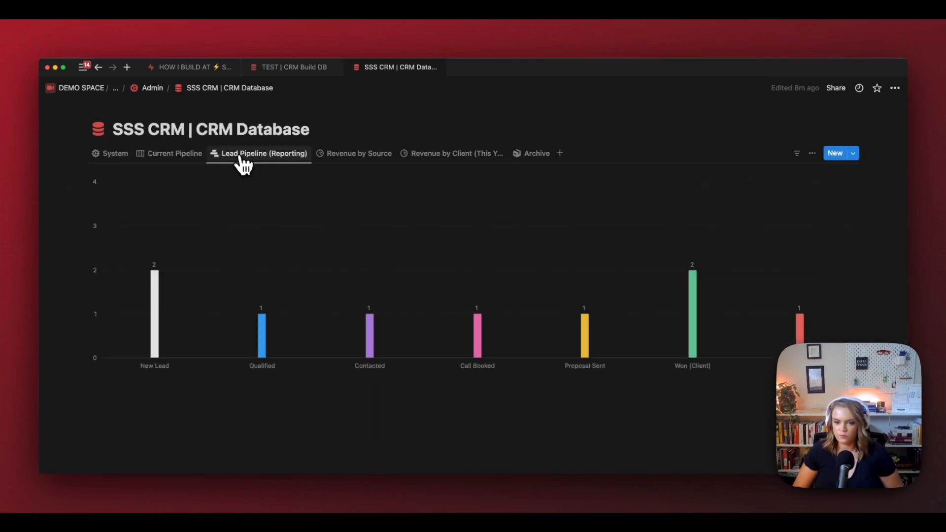
click(385, 158)
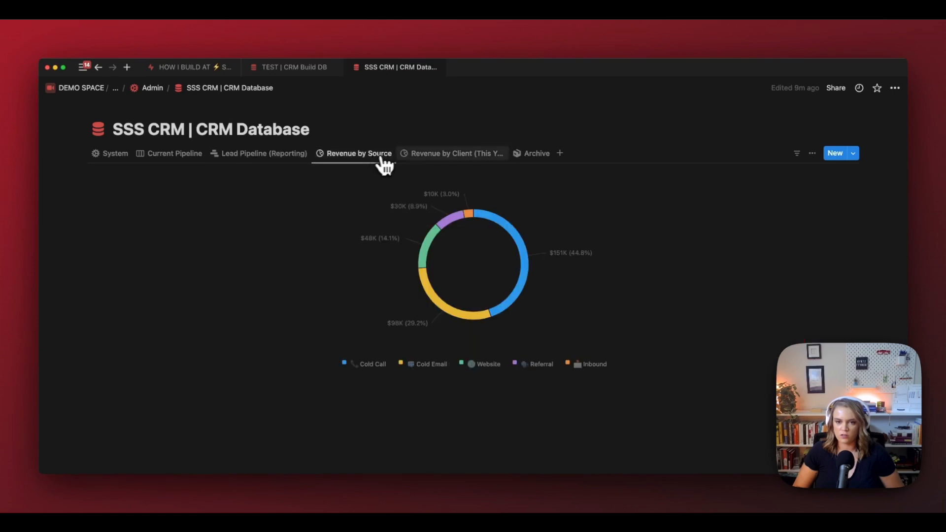
click(296, 157)
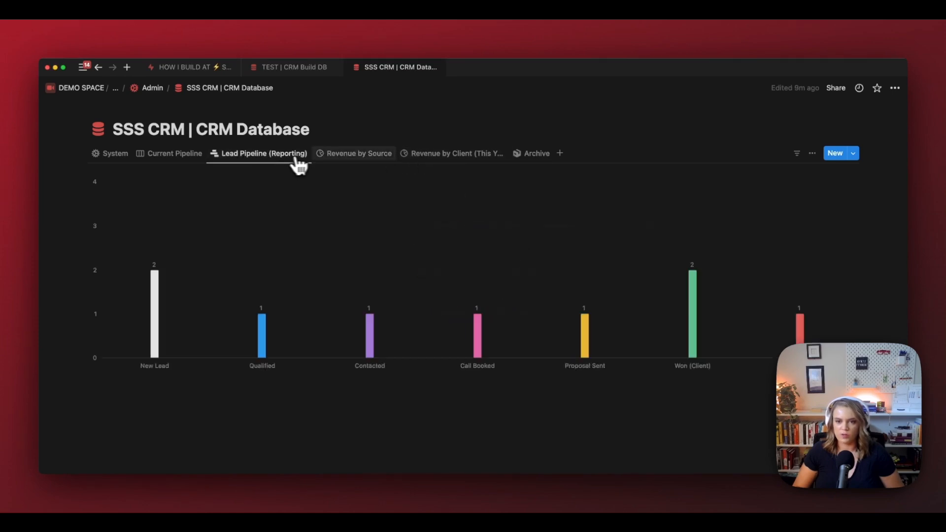
click(364, 156)
click(441, 157)
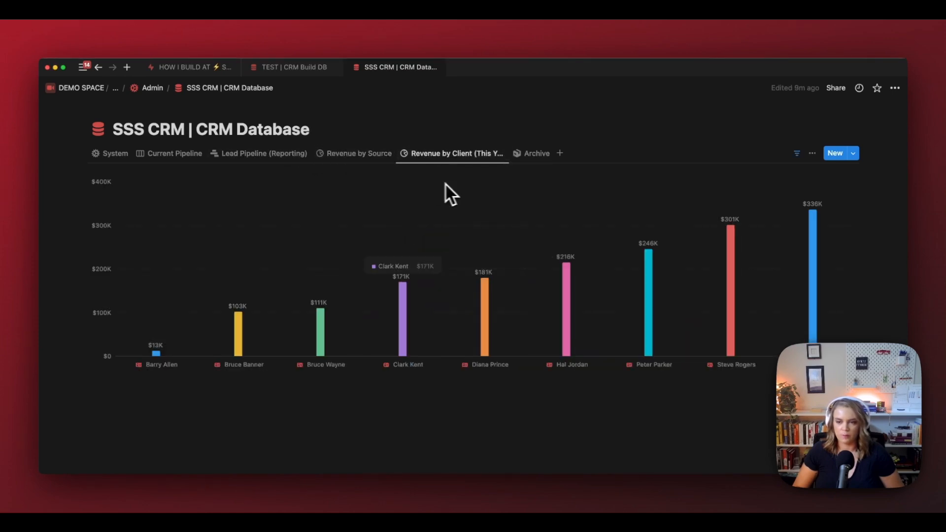
click(188, 156)
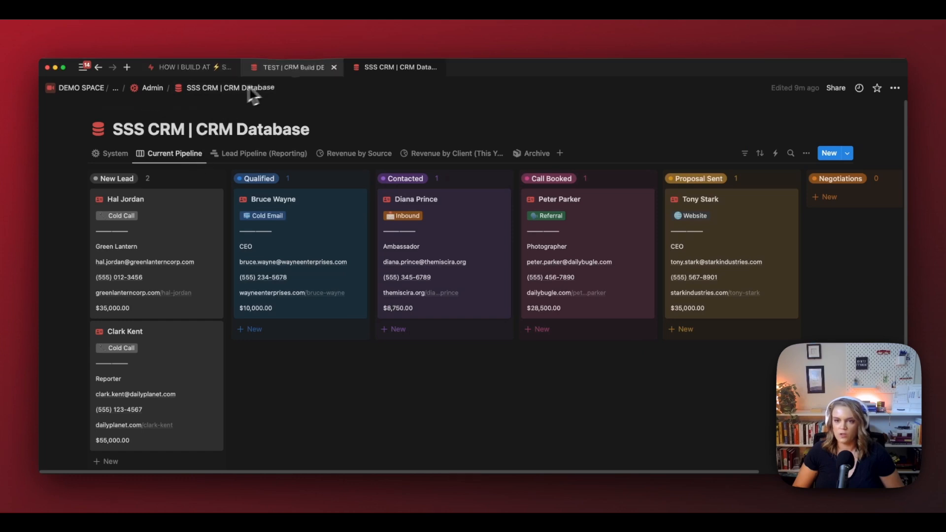
Step: Duplicate the System view of TEST | CRM Build DB, name the copy "Table View" and give it the table icon
click(276, 68)
click(118, 154)
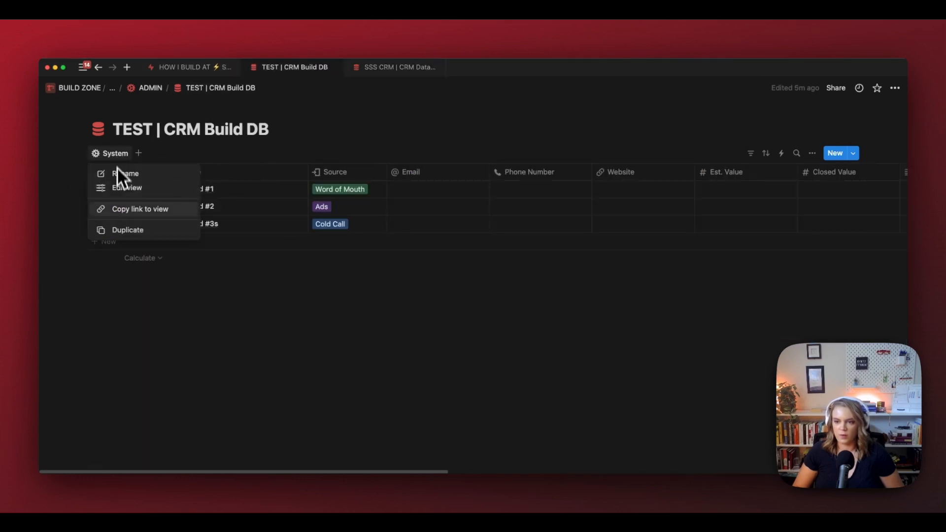
click(127, 229)
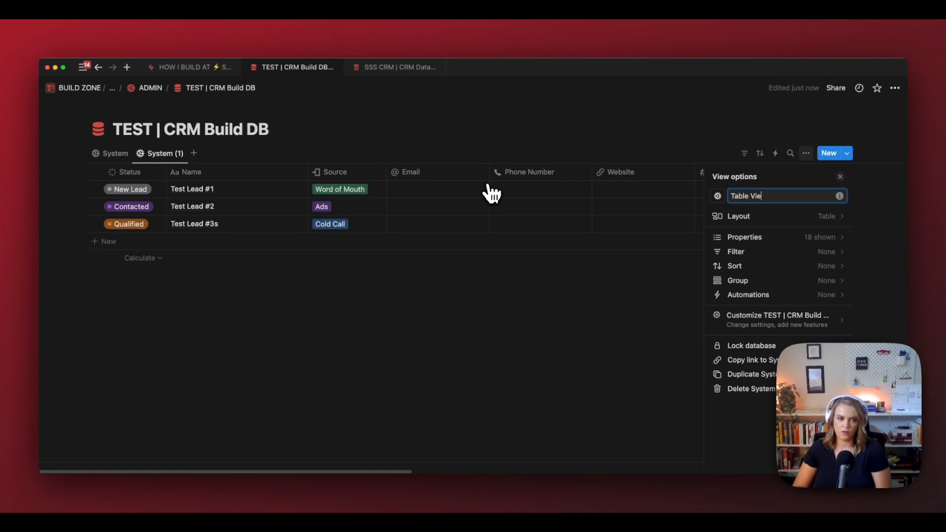
click(717, 196)
text(table)
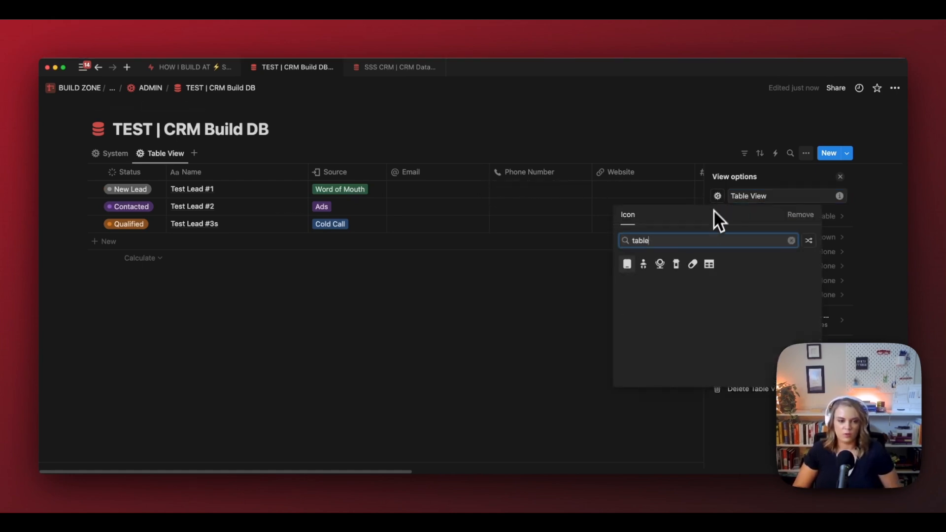
click(709, 265)
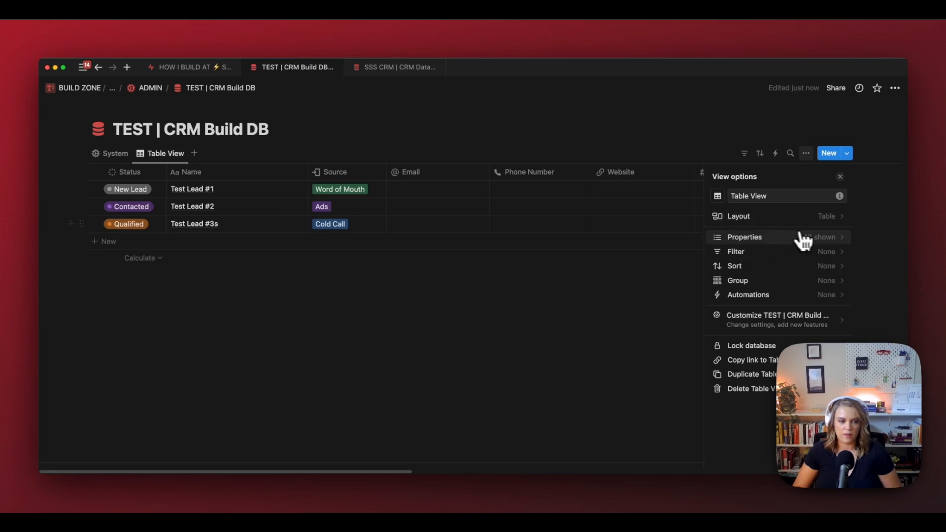
Step: Show the Table View's property list and hide the Email and Phone Number columns in that view
click(845, 247)
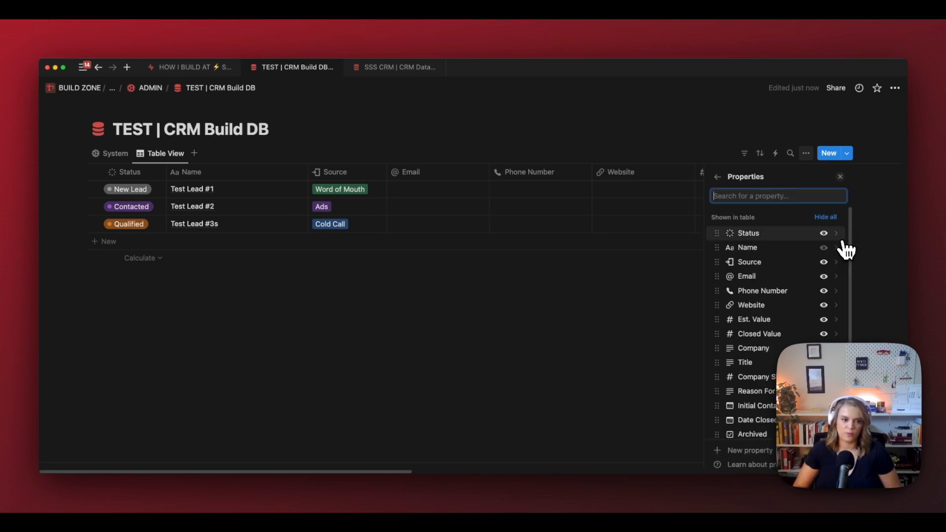
click(427, 174)
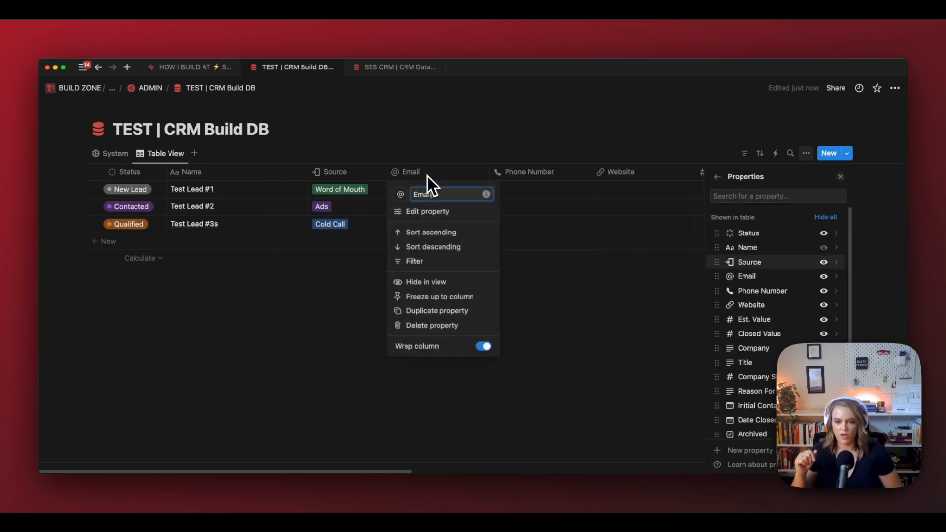
click(440, 278)
click(444, 172)
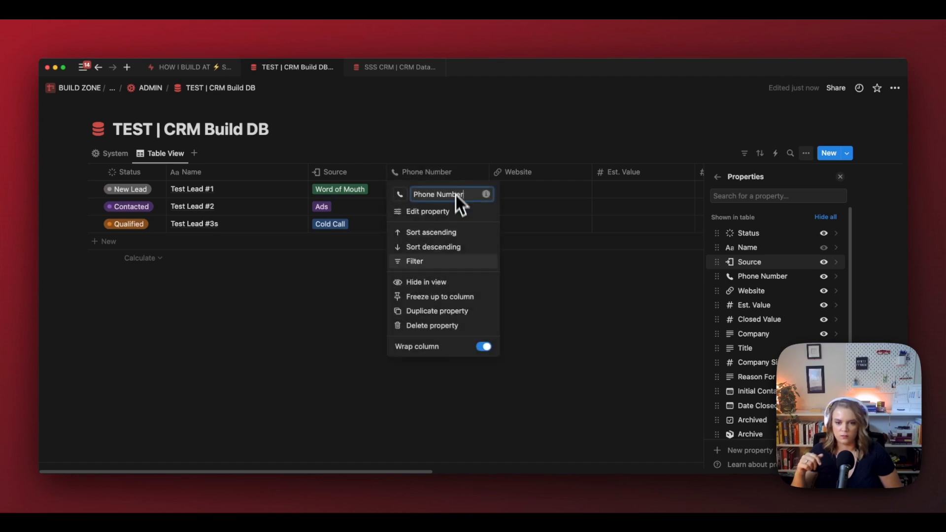
click(450, 279)
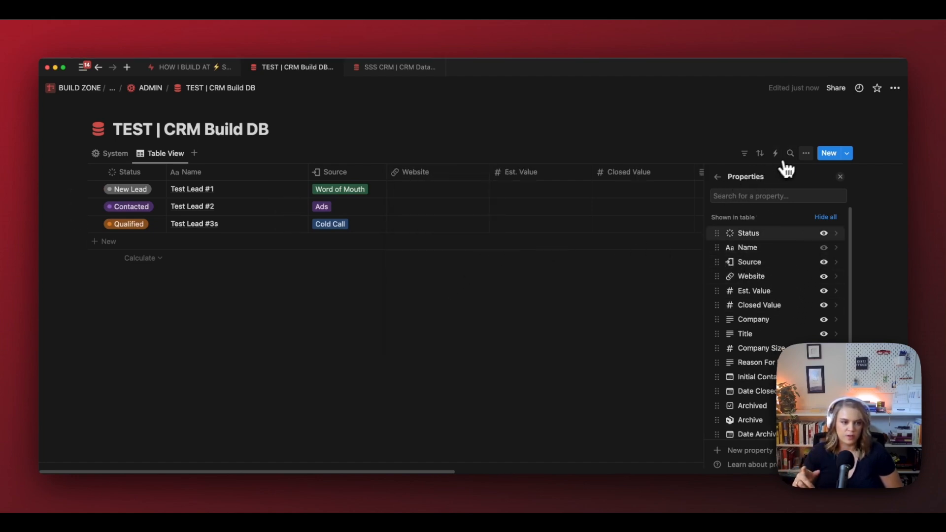
Step: Hide all properties in the Table View except Name, show Status again and place it before Name
click(806, 154)
click(807, 154)
click(807, 155)
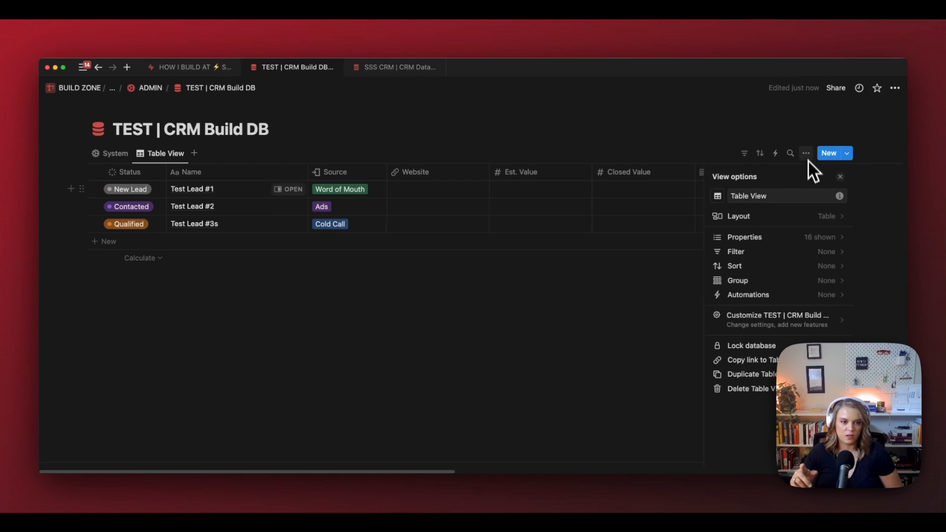
click(836, 237)
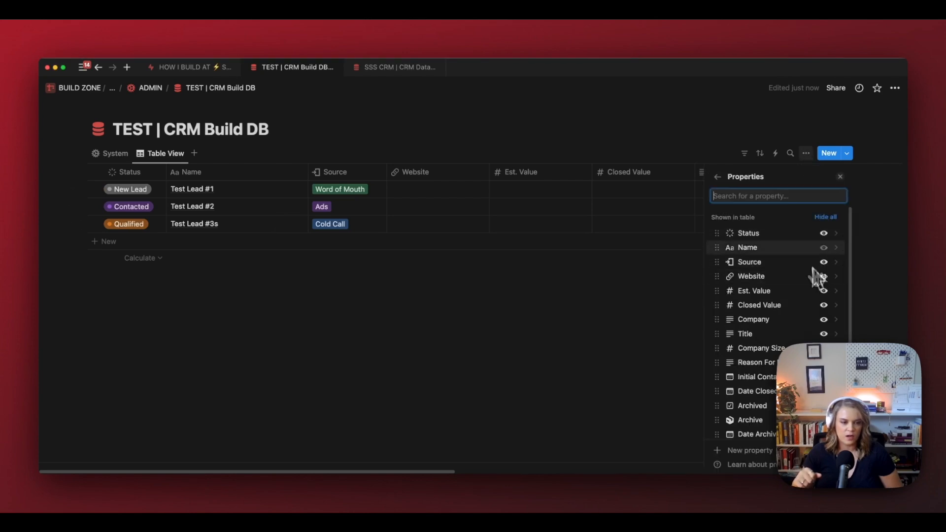
click(829, 217)
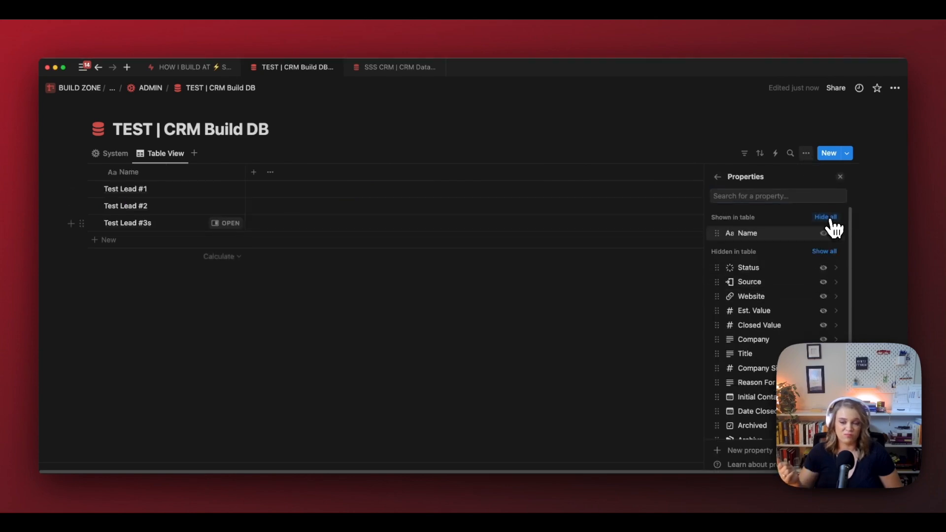
click(824, 268)
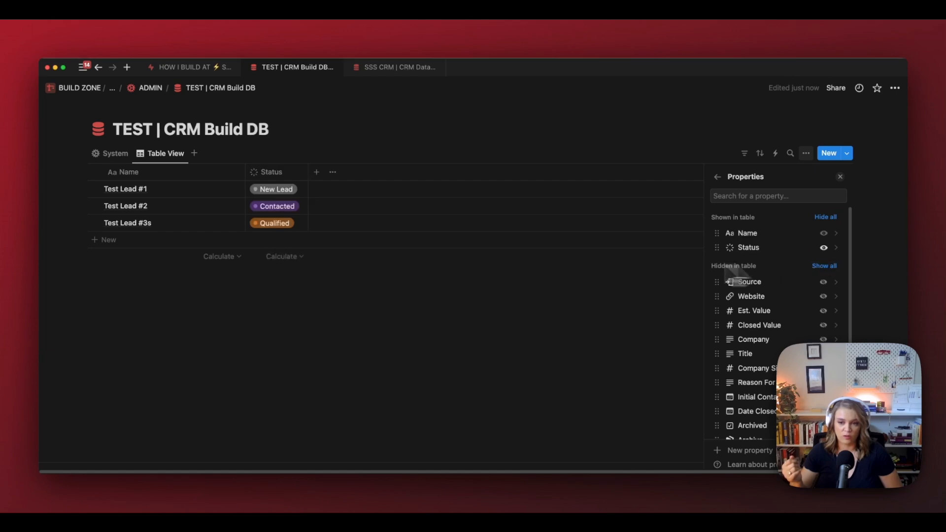
drag(736, 249, 720, 232)
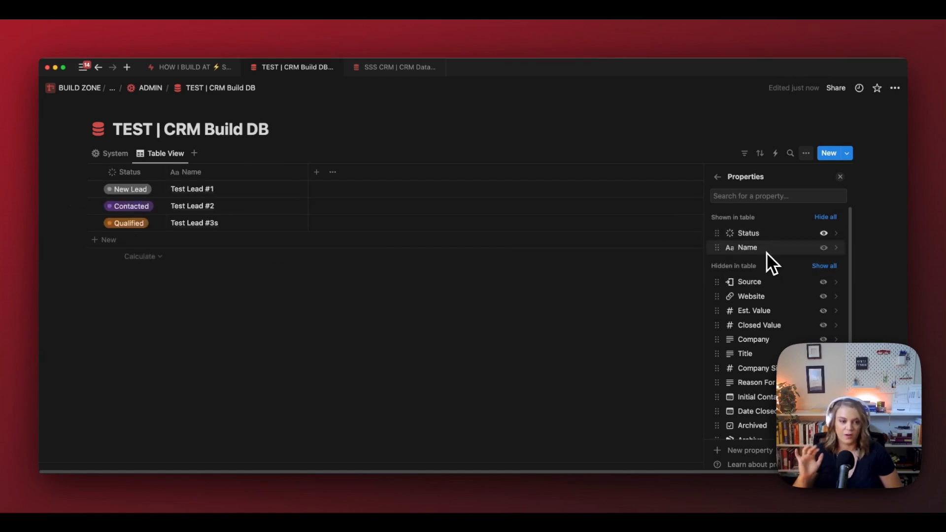
Step: Show the Source, Website, Est. Value and Company properties in the Table View
scroll(781, 276, down, 1)
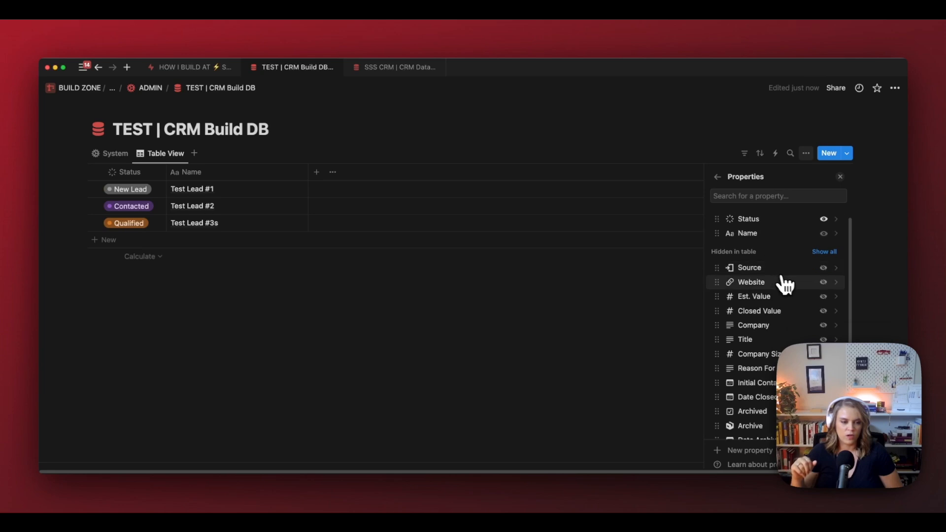
click(823, 268)
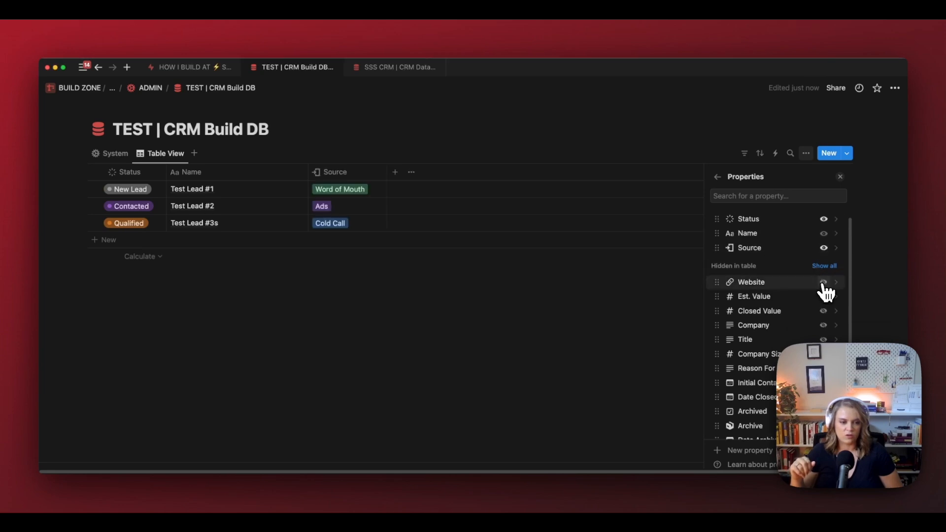
click(823, 282)
scroll(821, 295, down, 1)
click(824, 277)
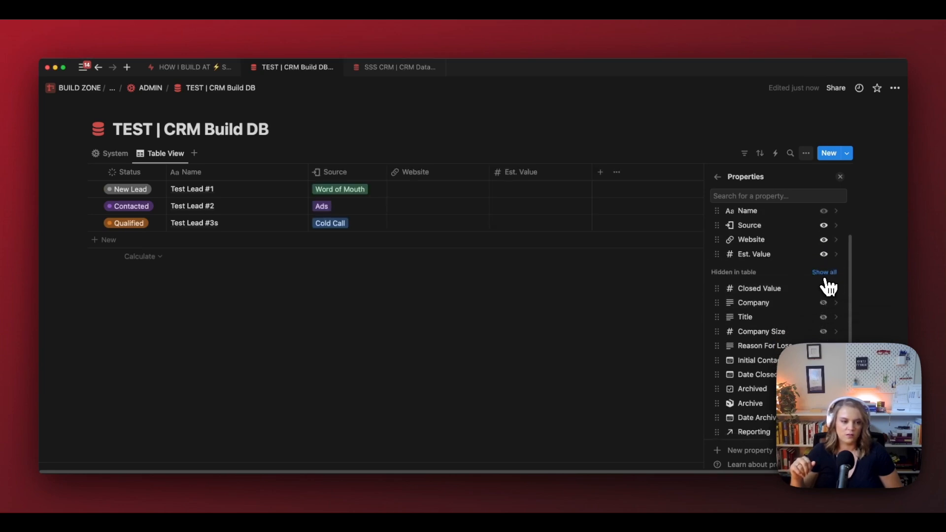
scroll(818, 301, down, 1)
click(824, 294)
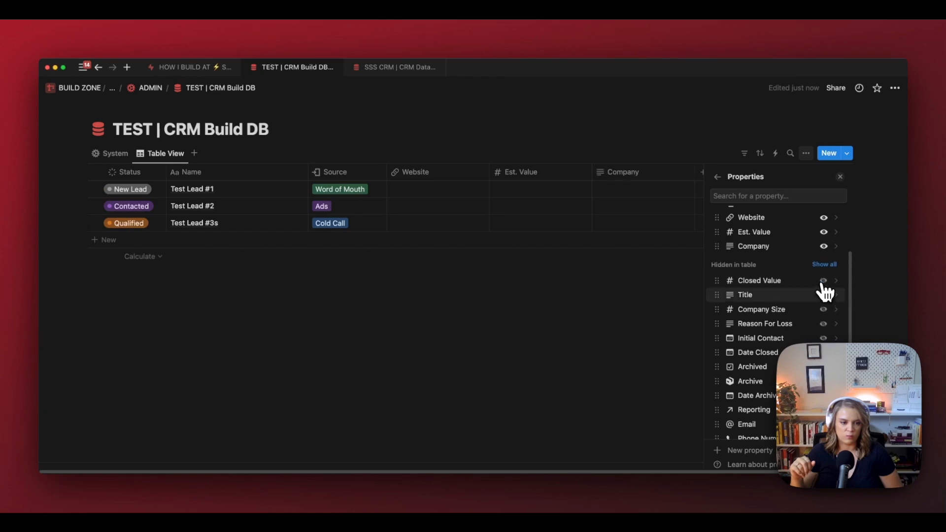
Step: Show the Title, Company Size, Initial Contact, Email and Phone Number properties in the Table View
click(824, 295)
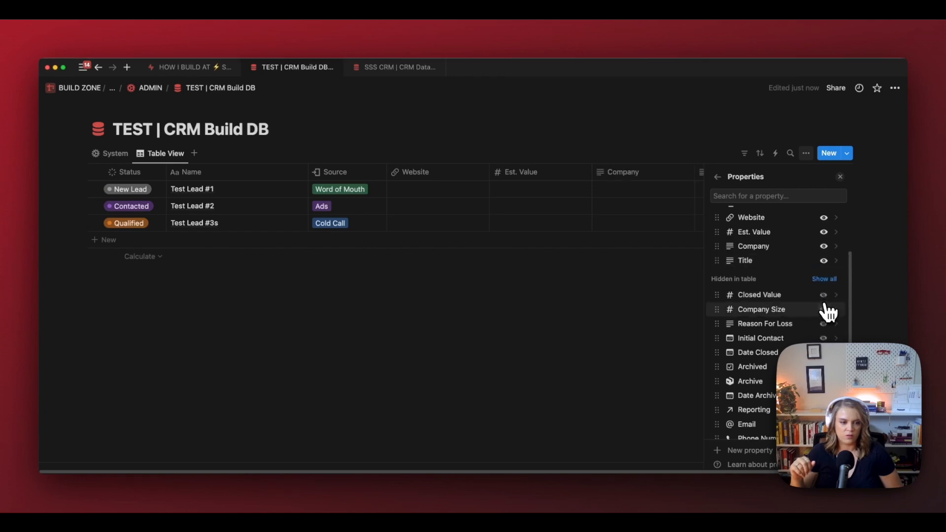
click(823, 297)
scroll(795, 337, down, 1)
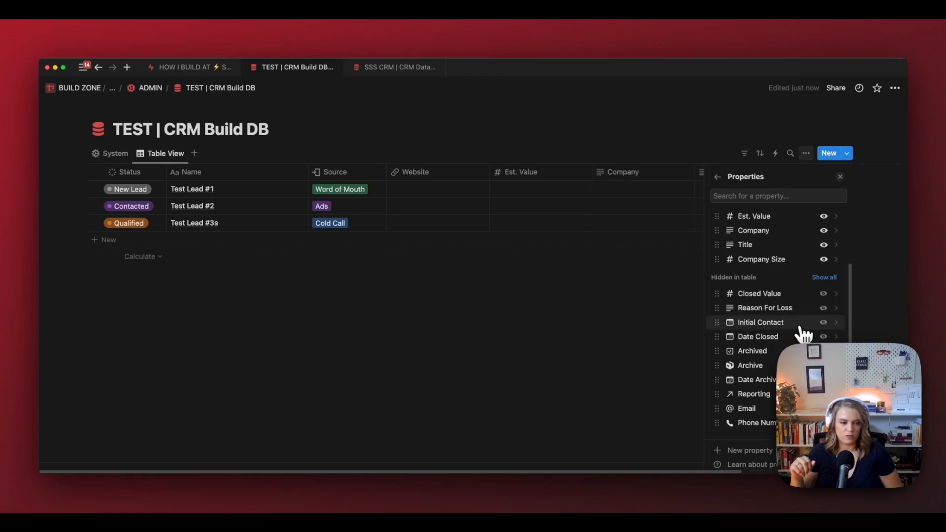
click(823, 323)
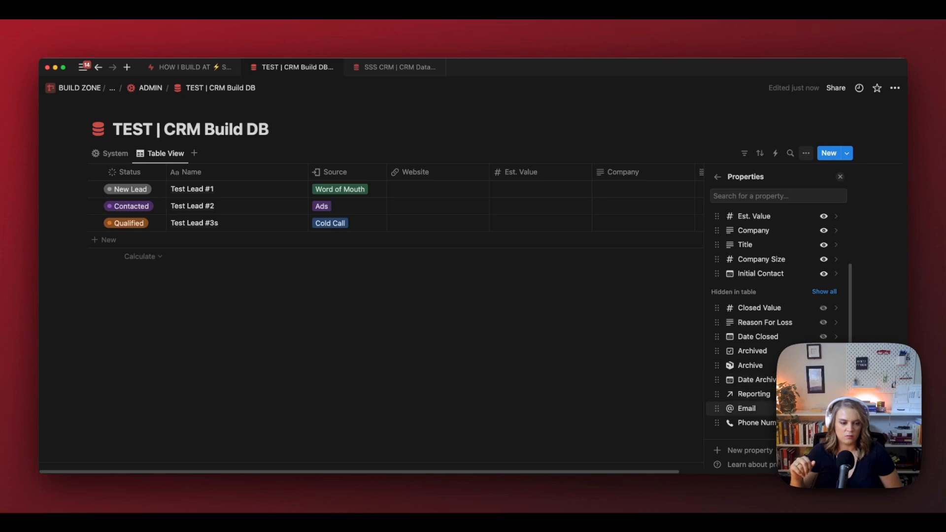
click(824, 409)
click(824, 423)
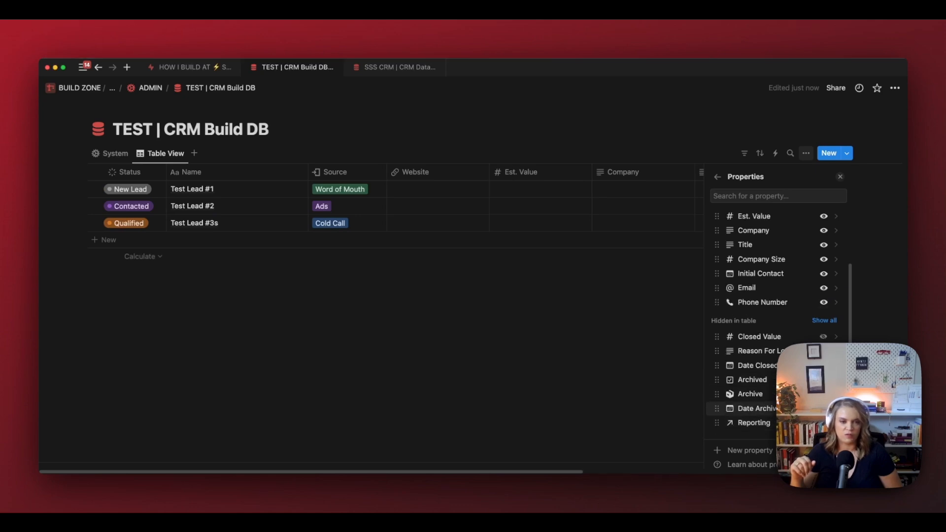
click(607, 377)
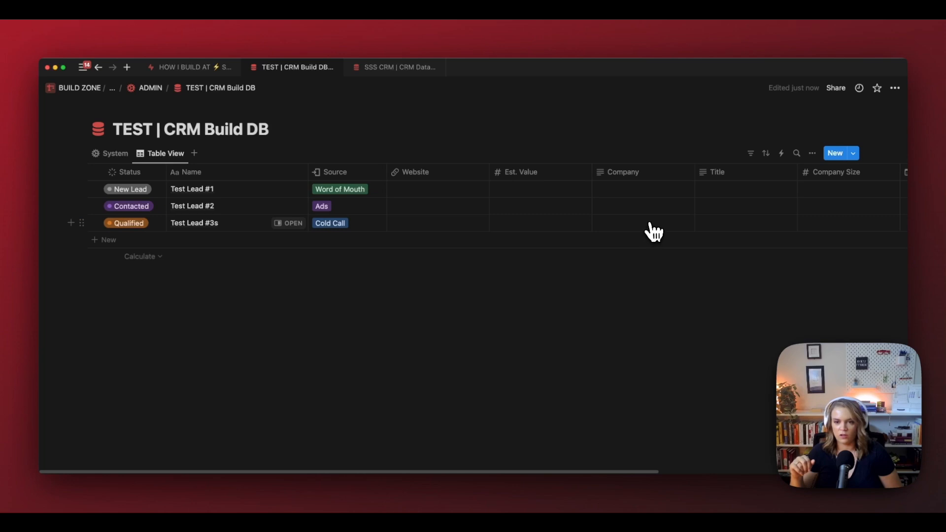
Step: Freeze the table's columns up to Name and check the freeze across the remaining columns
scroll(654, 232, right, 7)
scroll(654, 229, left, 4)
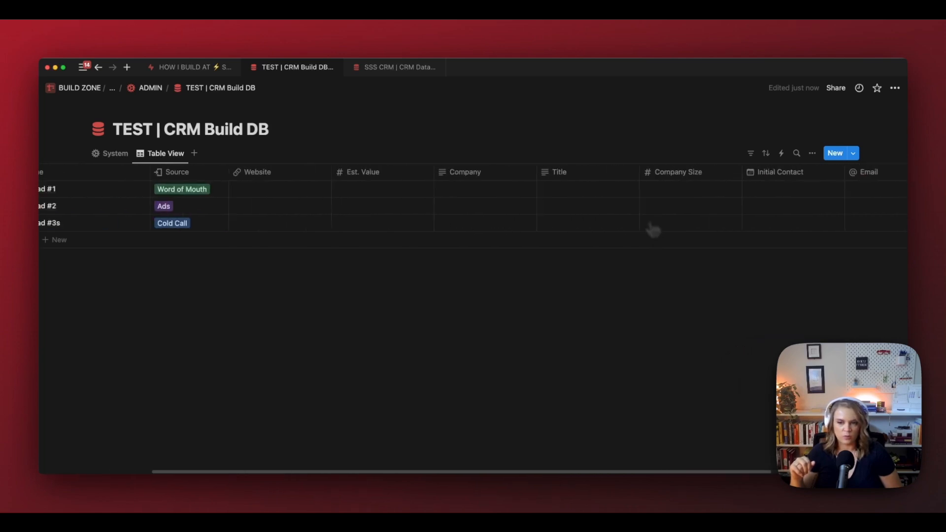
scroll(654, 230, left, 3)
click(276, 173)
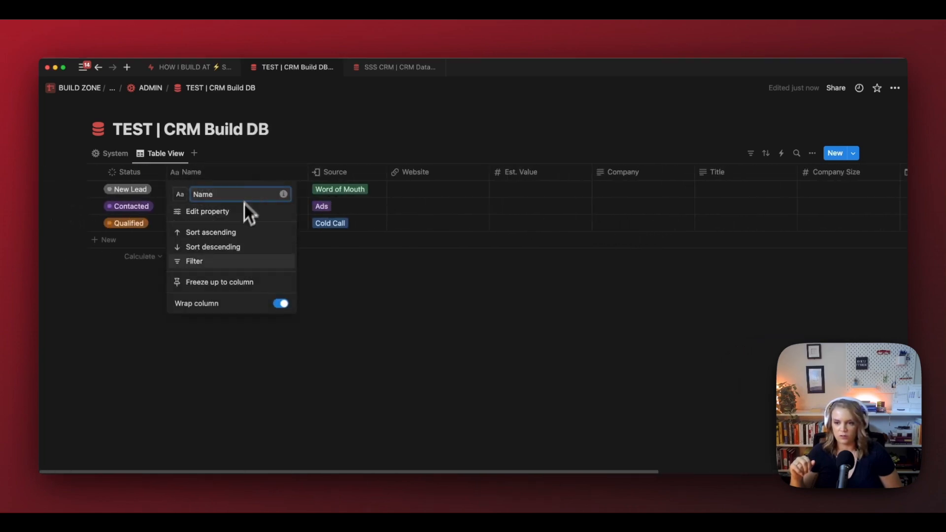
click(227, 274)
scroll(424, 217, right, 6)
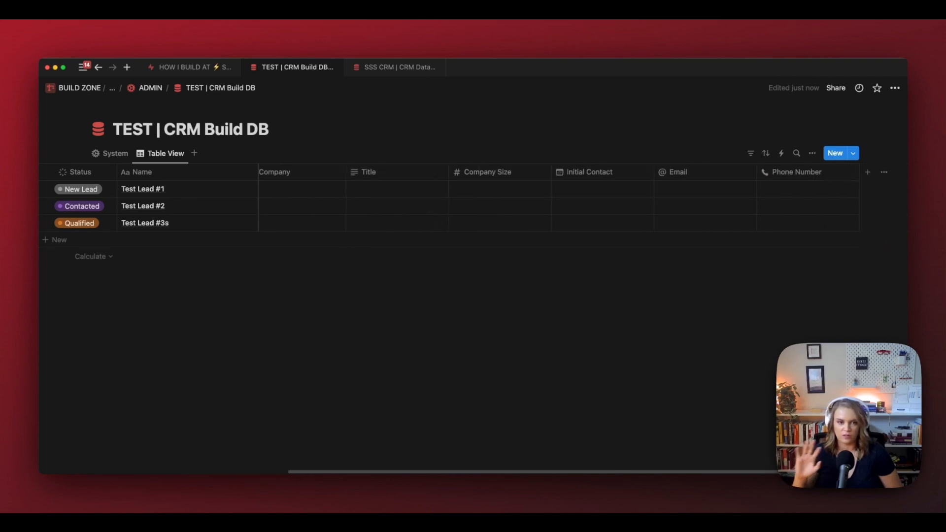
scroll(427, 212, left, 6)
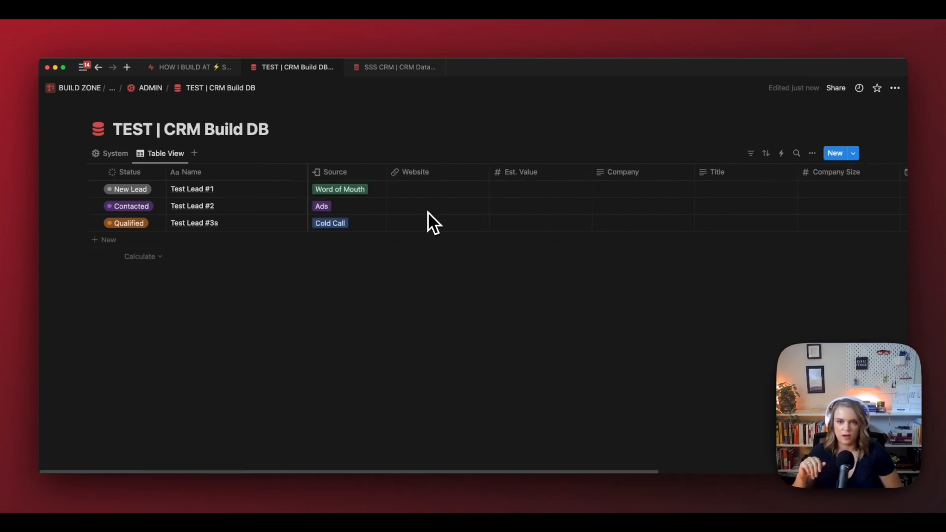
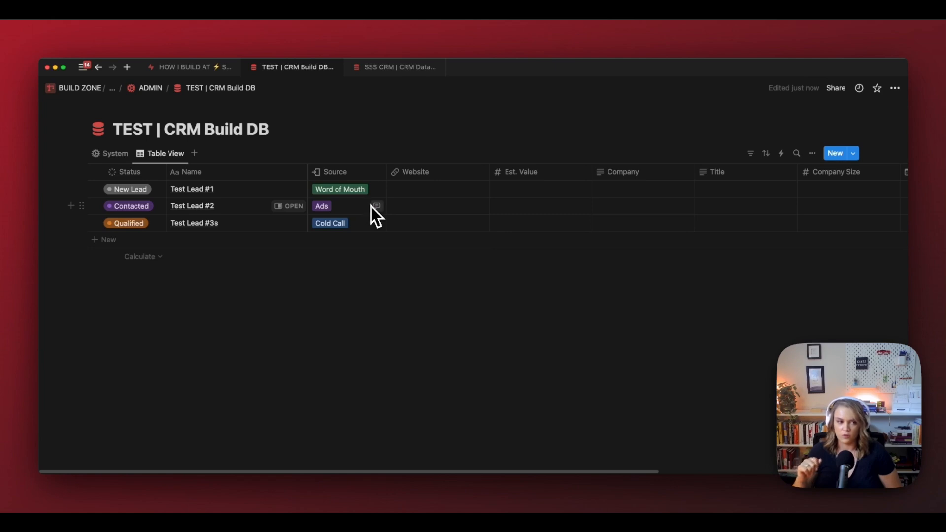
Step: Add a Board view to TEST | CRM Build DB and turn on color columns in its layout
click(195, 154)
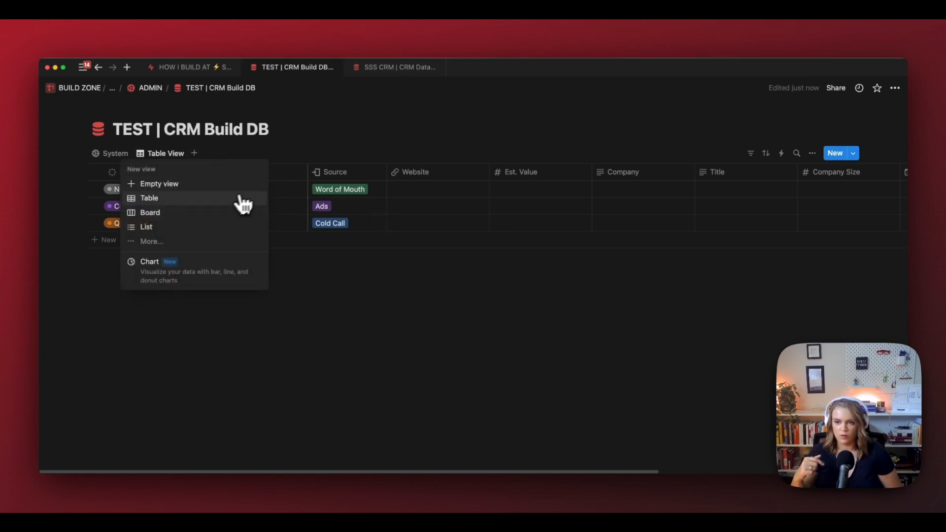
click(194, 215)
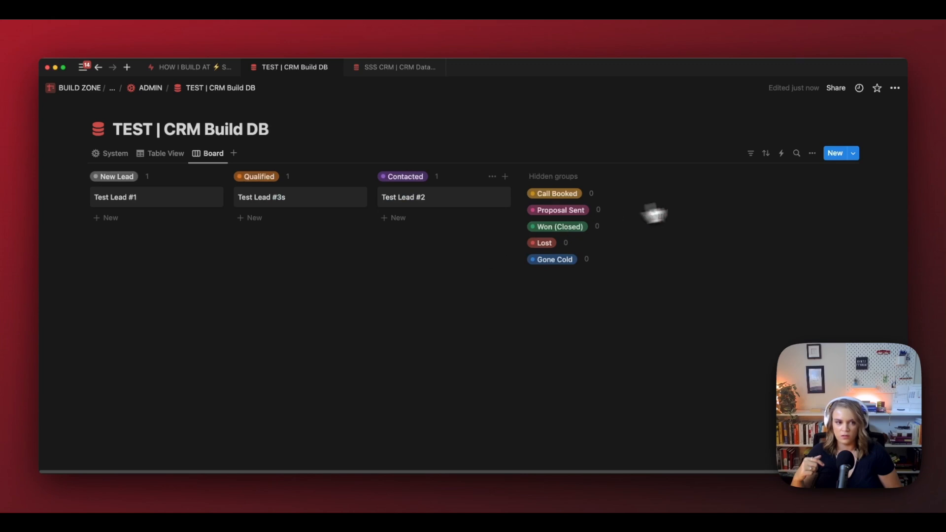
click(812, 153)
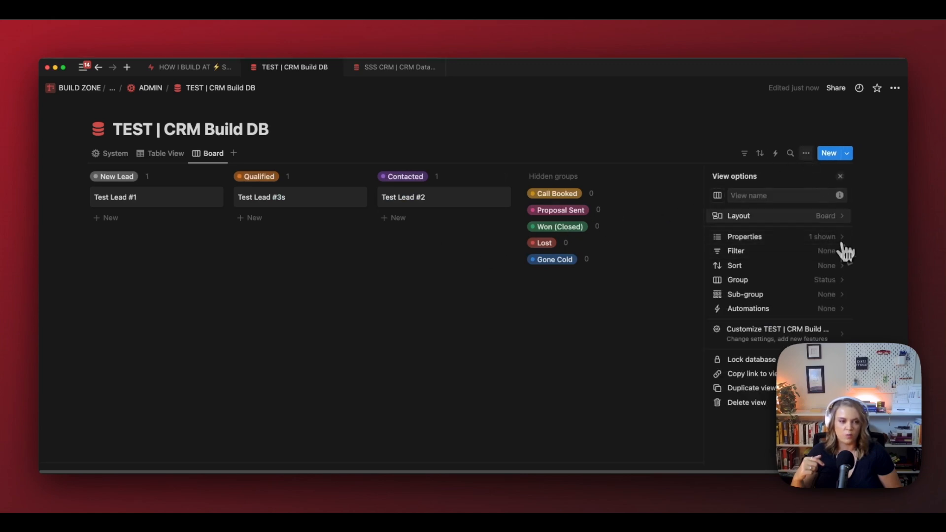
click(843, 220)
click(837, 330)
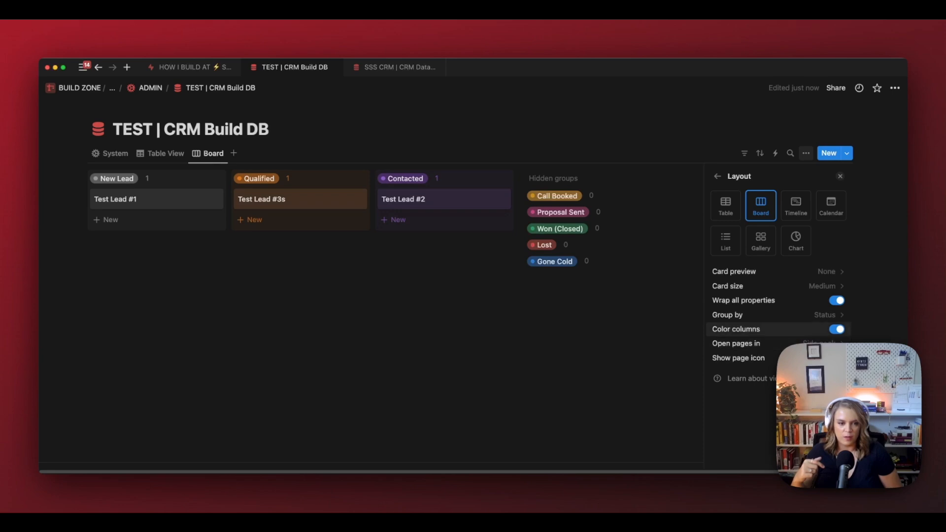
key(Escape)
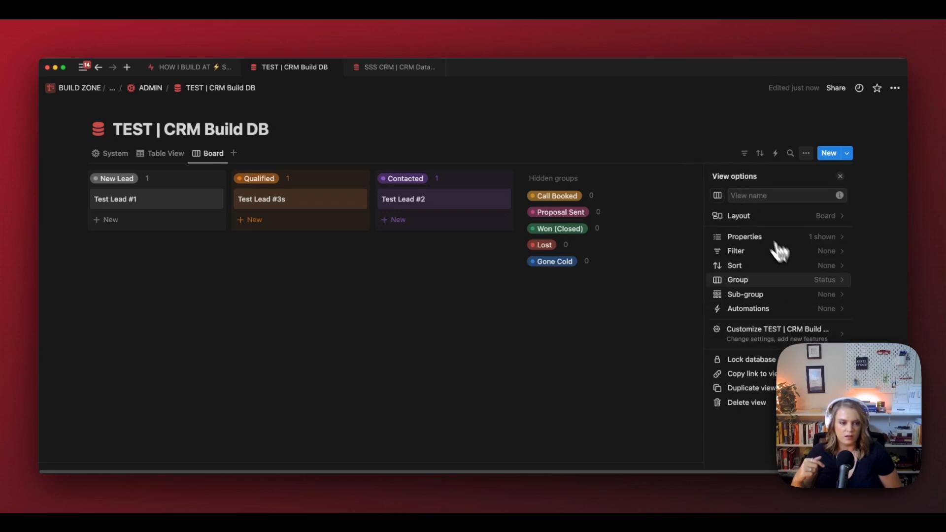
Step: Turn off hiding of empty groups in the board's Status grouping
click(831, 278)
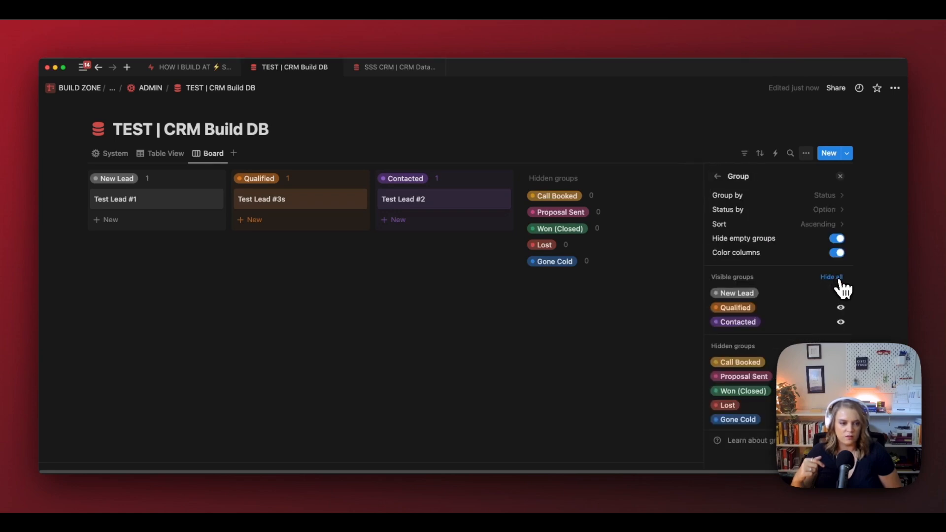
click(837, 239)
click(584, 284)
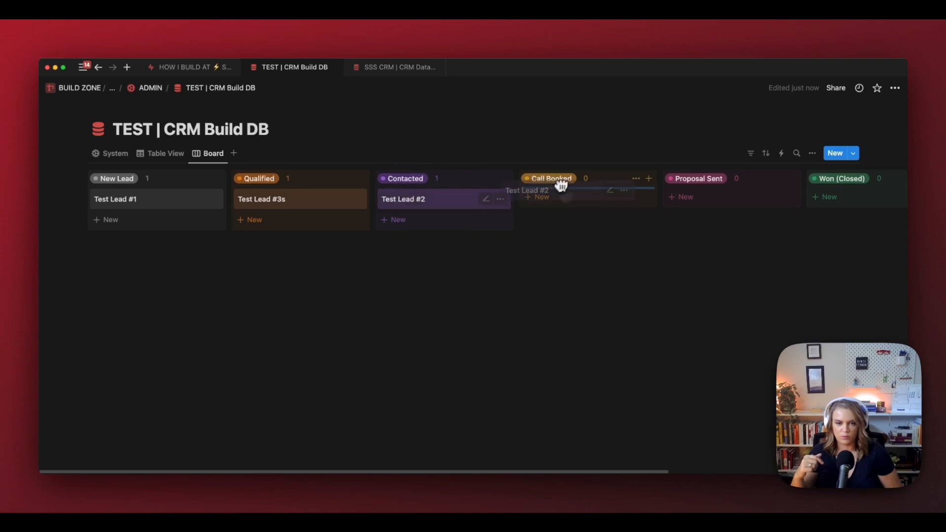
Step: Move the Test Lead #2 card to Proposal Sent and back to Contacted
drag(562, 185, 672, 202)
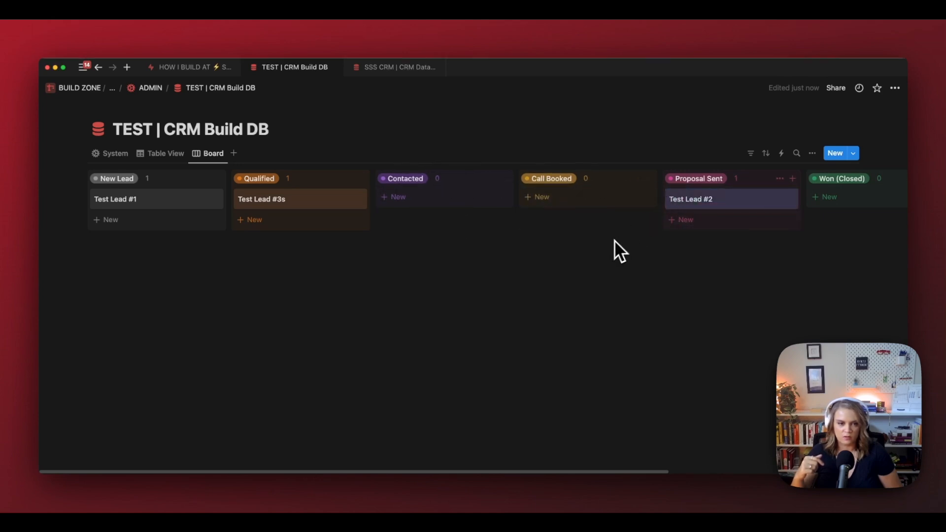
drag(732, 203, 461, 205)
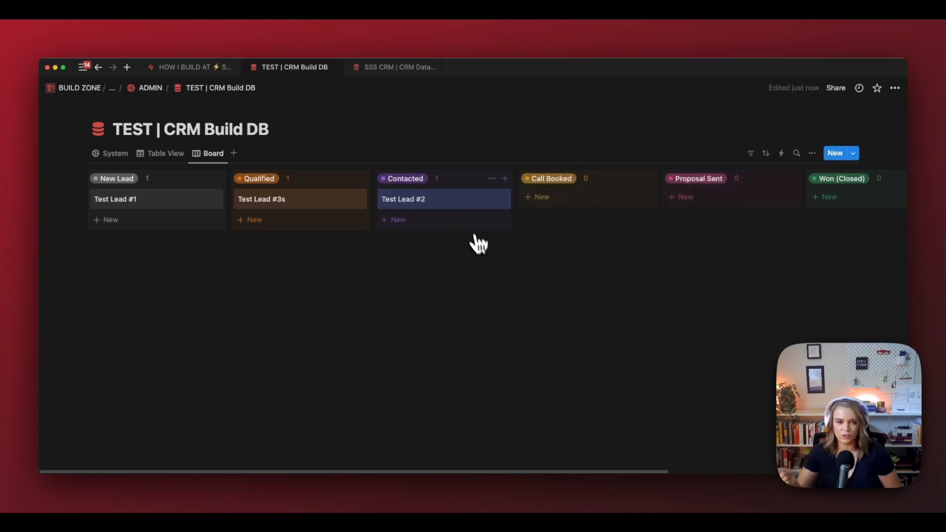
Step: Hide the Lost and Gone Cold groups on the board
scroll(525, 303, right, 5)
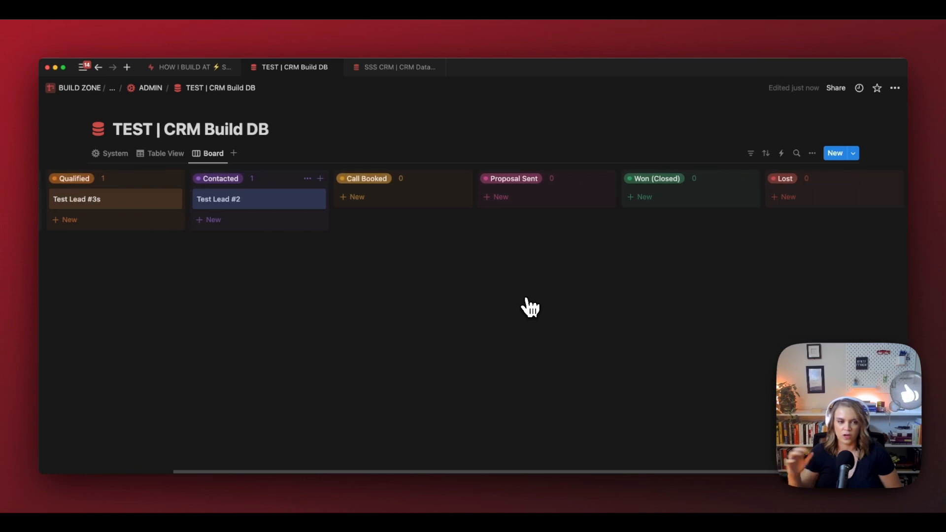
scroll(531, 308, right, 3)
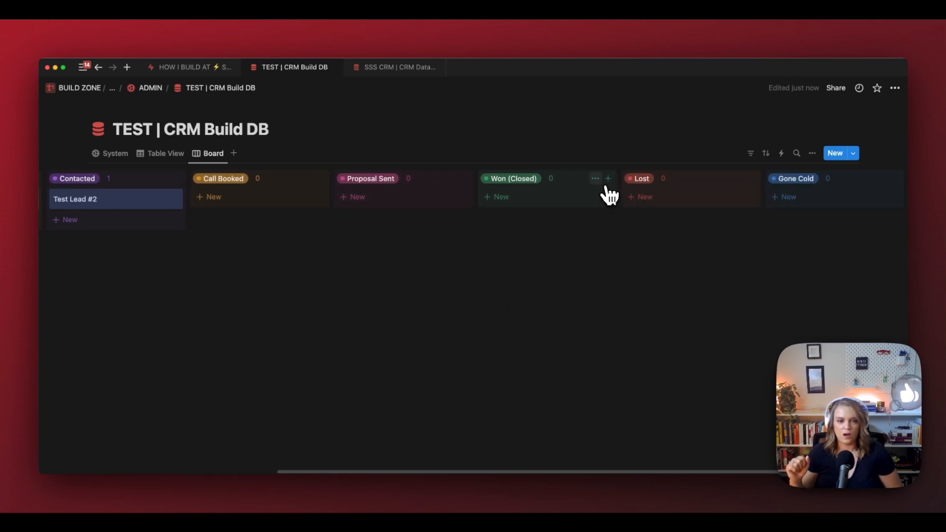
click(739, 178)
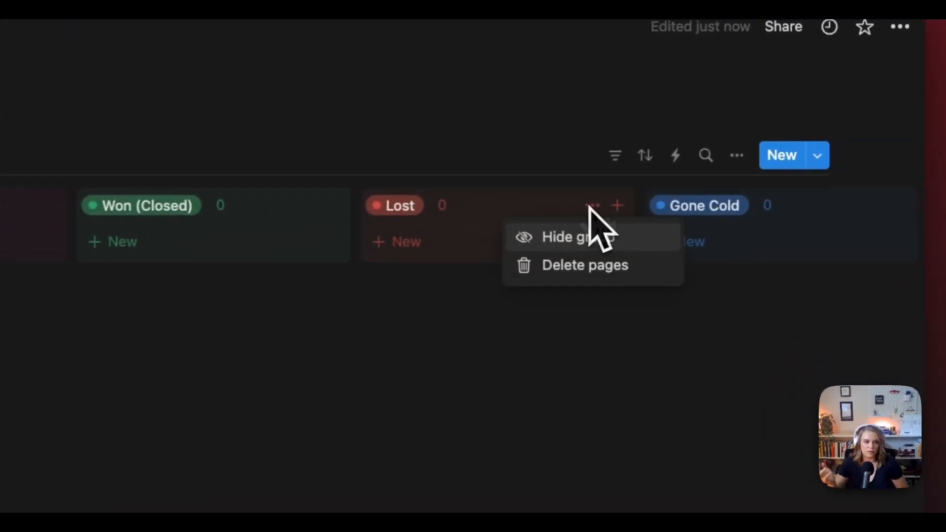
click(742, 197)
click(628, 207)
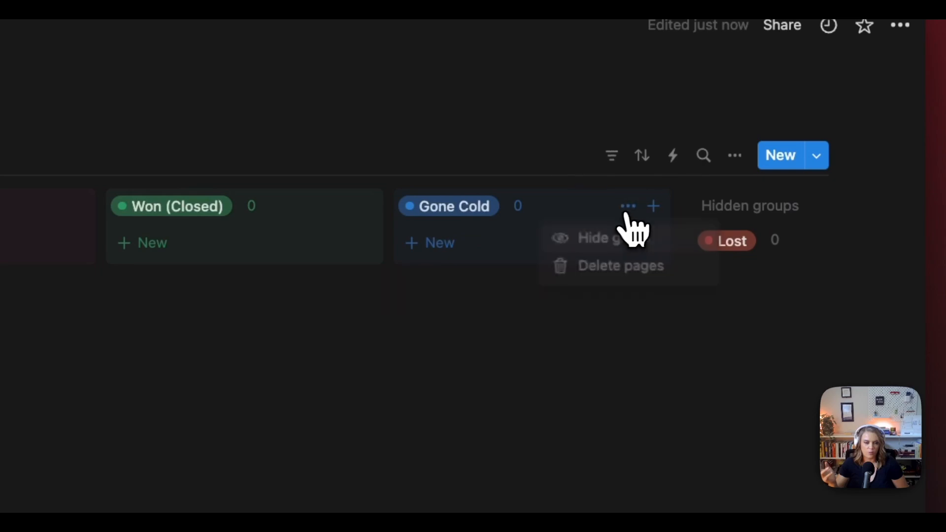
click(621, 239)
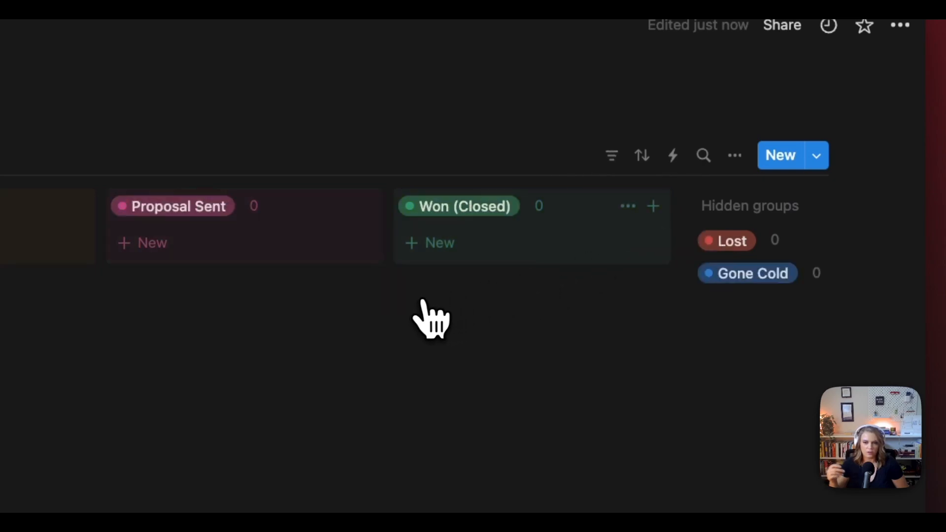
Step: Name the board view "Lead Pipeline" and reopen its view options
scroll(422, 300, left, 5)
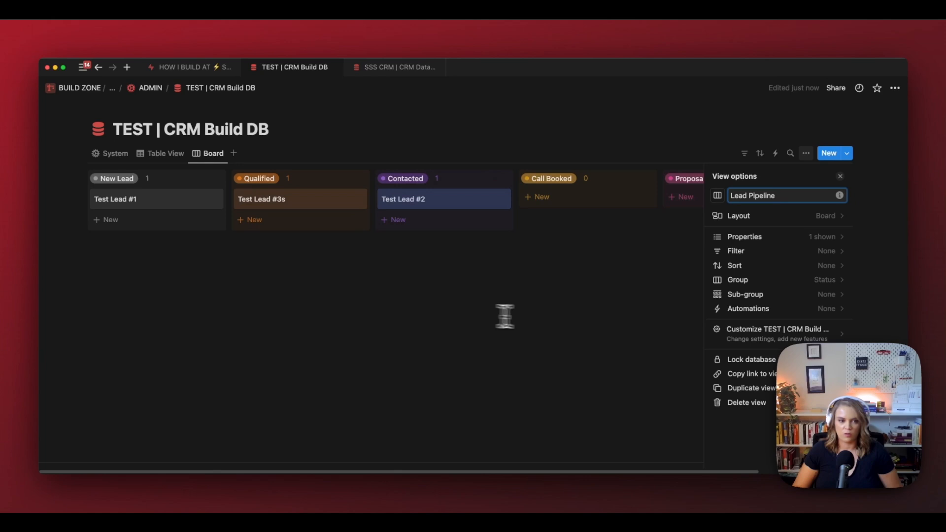
click(611, 323)
click(807, 154)
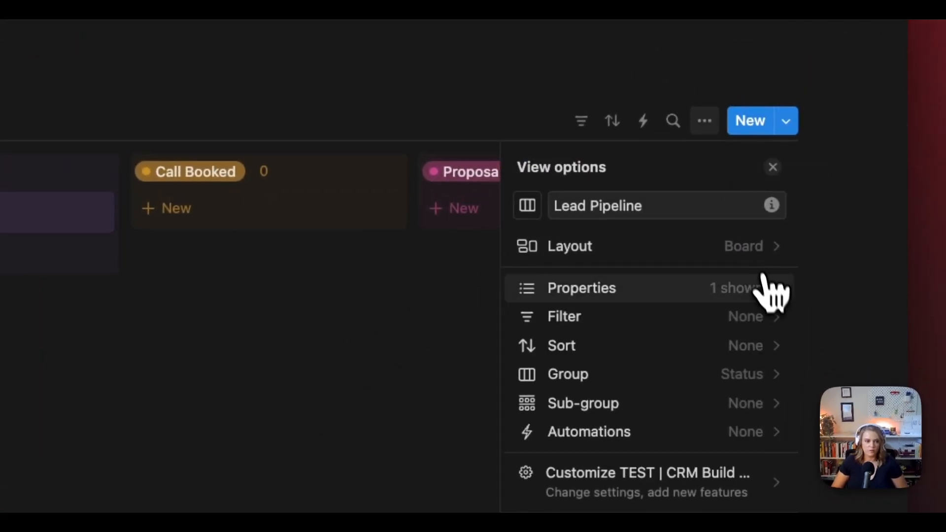
Step: Show the Email, Source and Website properties on the Lead Pipeline board cards
click(773, 288)
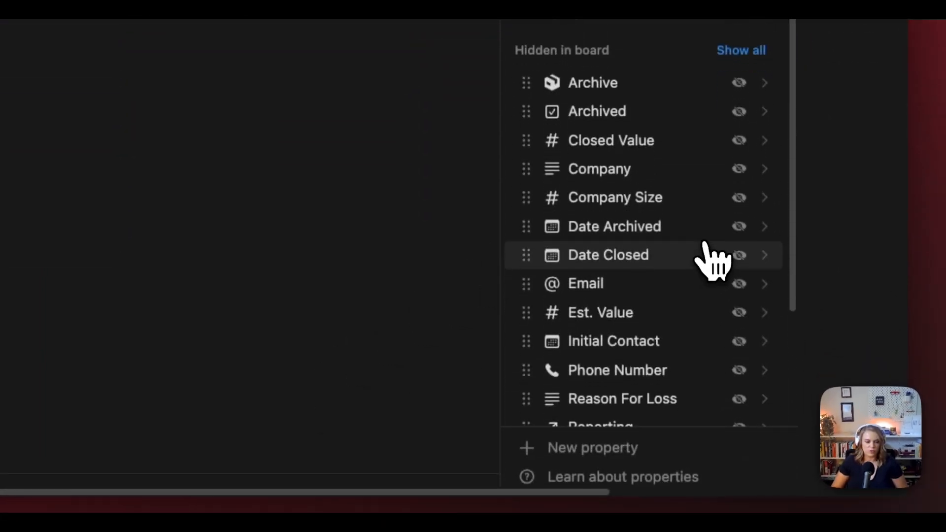
scroll(703, 248, down, 5)
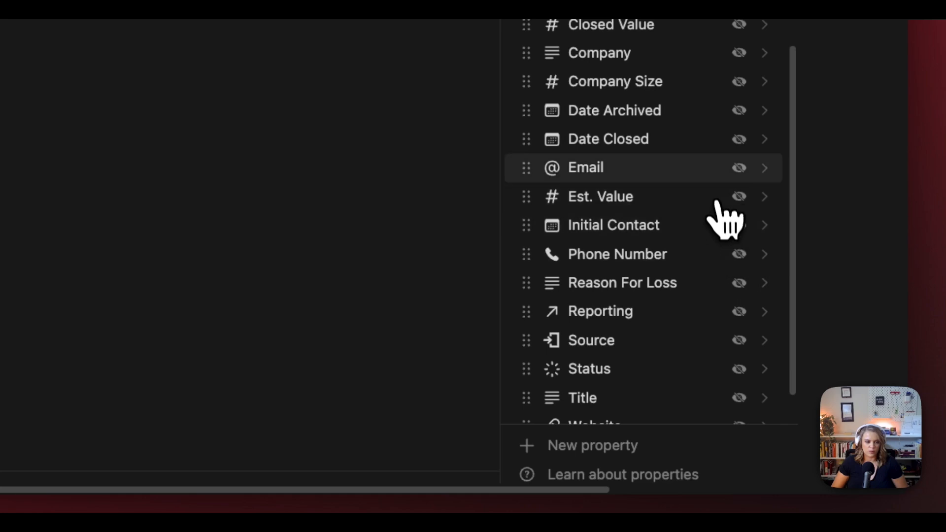
click(739, 167)
scroll(697, 227, down, 4)
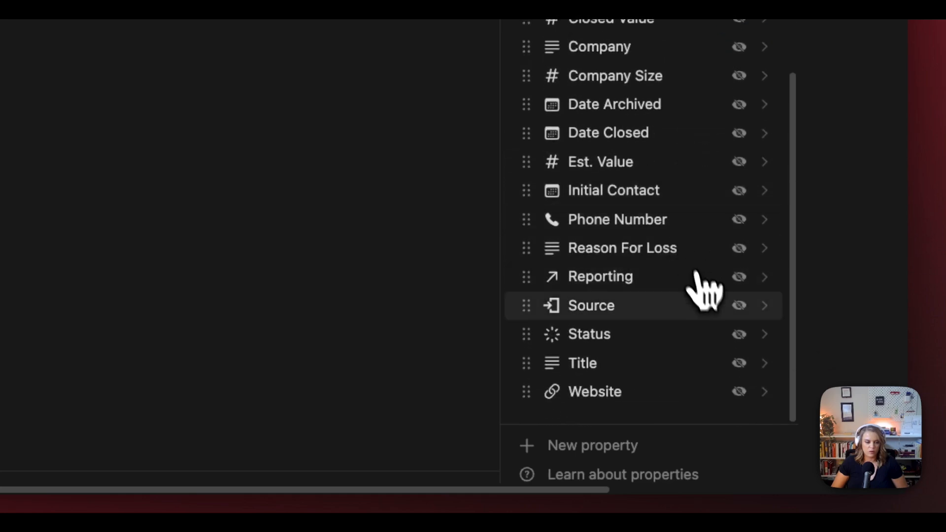
click(740, 305)
scroll(715, 285, down, 4)
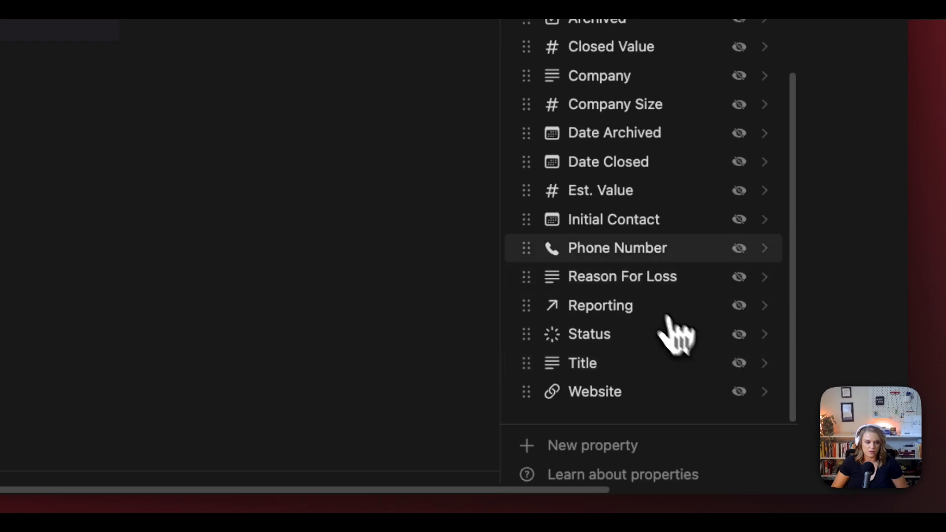
click(738, 392)
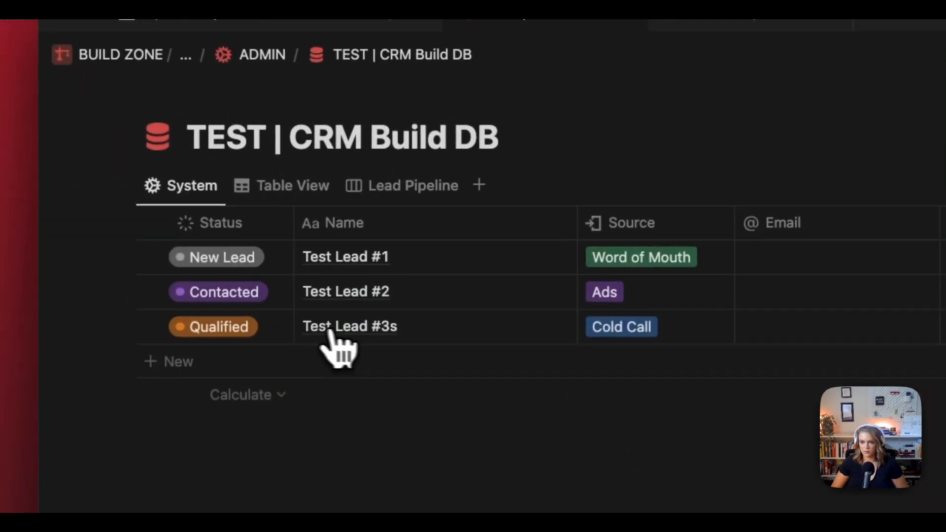
Step: In the System view, enter the same sample e-mail address for all three test leads
click(820, 254)
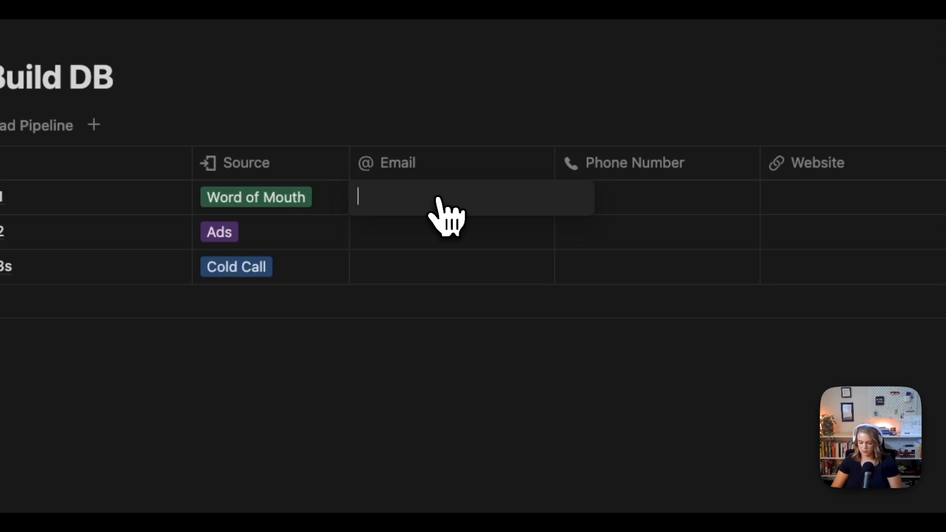
text(tes)
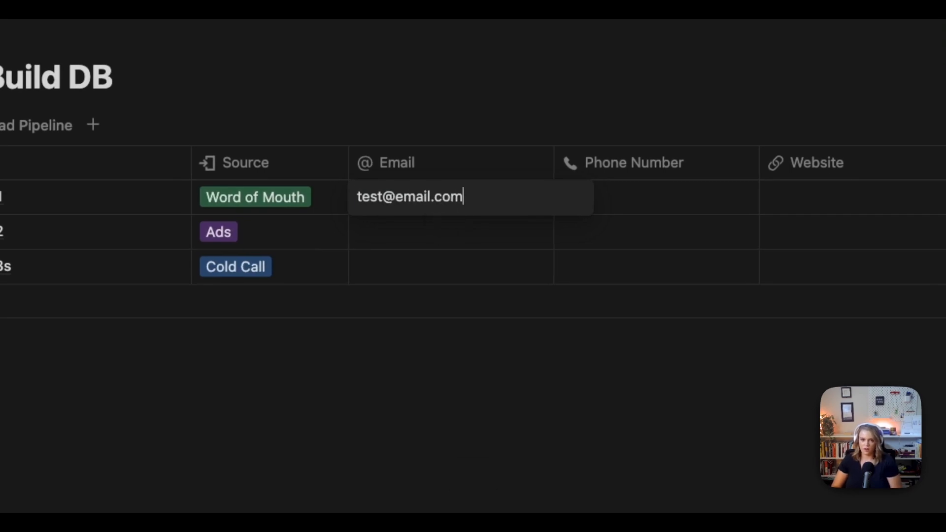
text(t@email.com)
key(super+a)
key(super+c)
key(Escape)
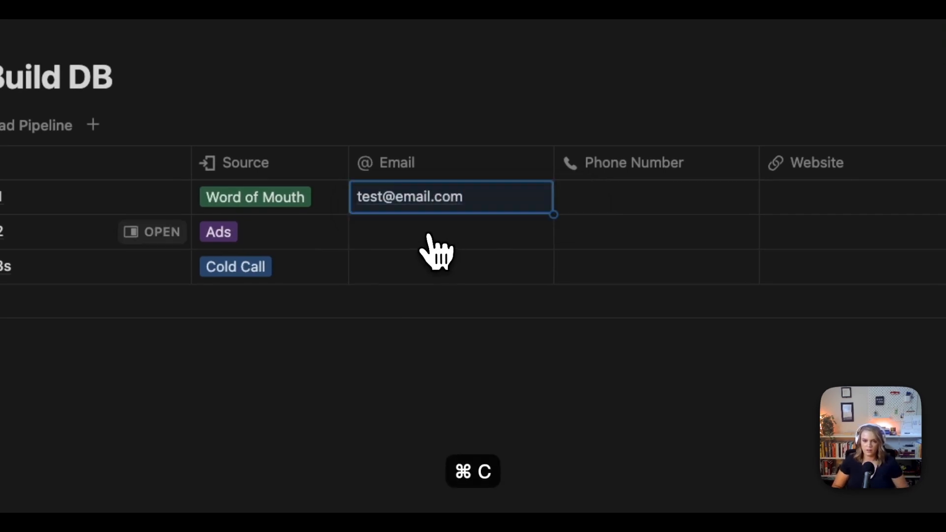
click(428, 236)
key(super+v)
key(Escape)
click(423, 266)
key(super+v)
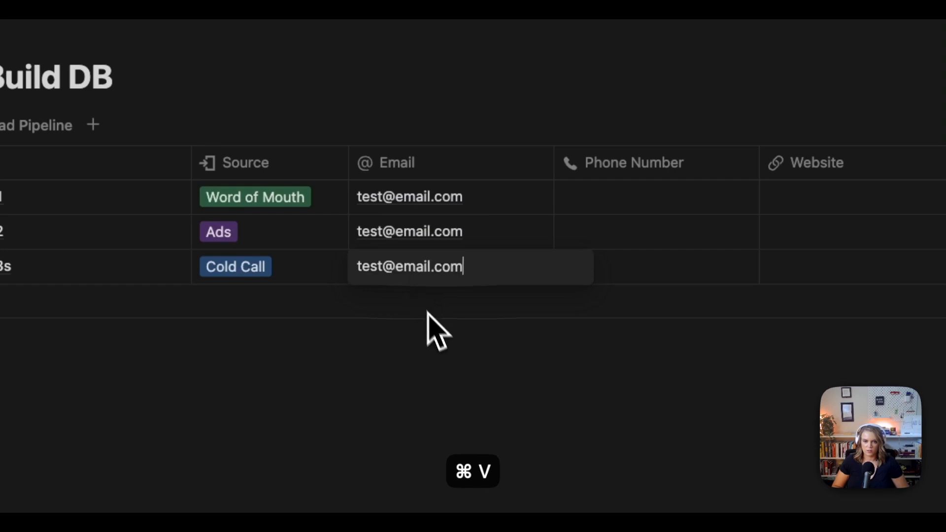
key(Escape)
Step: Enter the same sample phone number in the Phone Number field of all three test leads
click(658, 199)
text(5555555555)
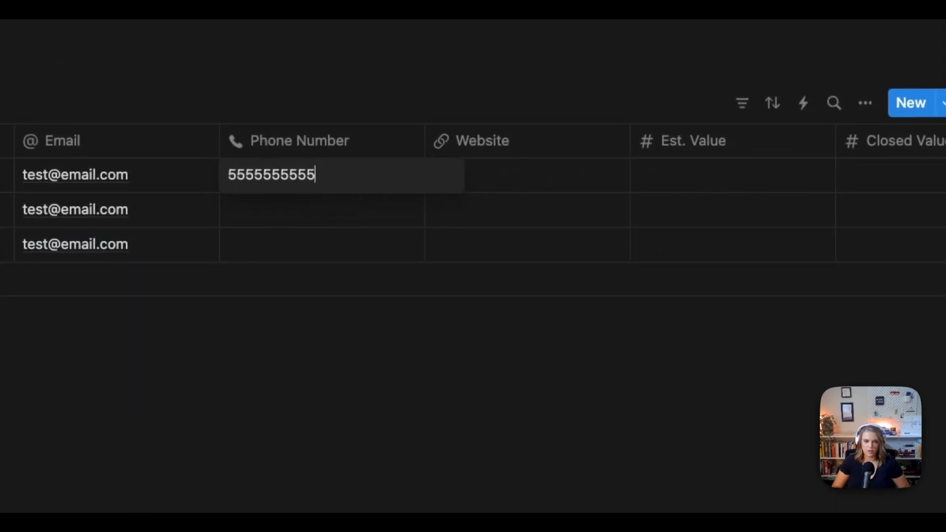
key(super+a)
key(Escape)
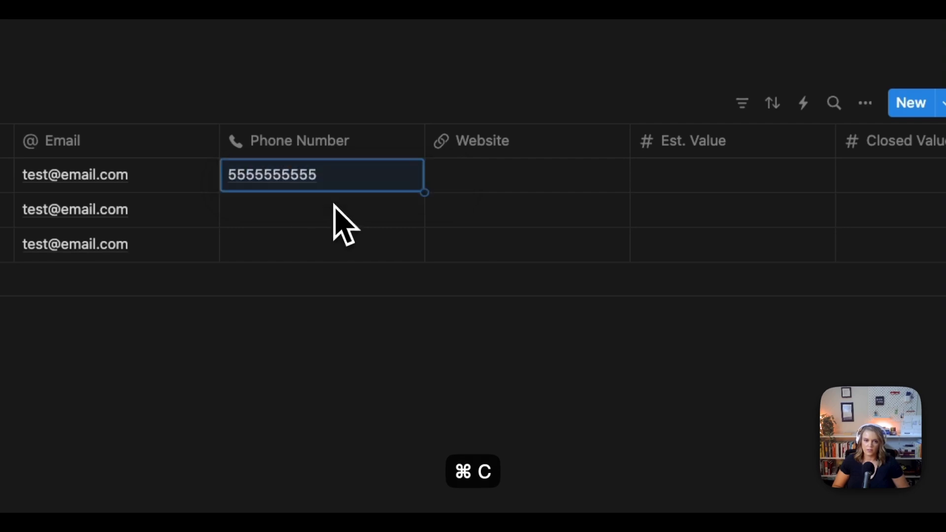
click(291, 212)
key(super+v)
key(Escape)
click(283, 253)
key(super+v)
key(Escape)
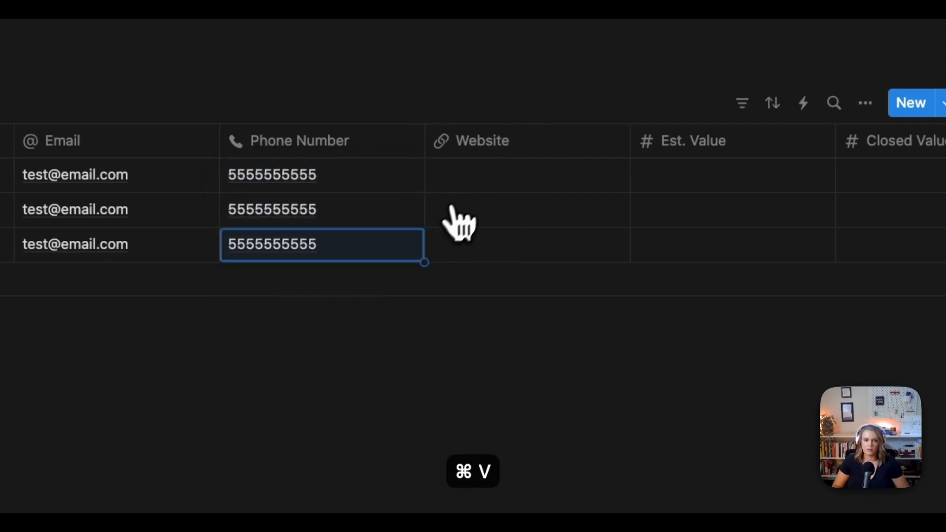
Step: Set the Website of all three test leads to website.com
click(456, 184)
text(website.com)
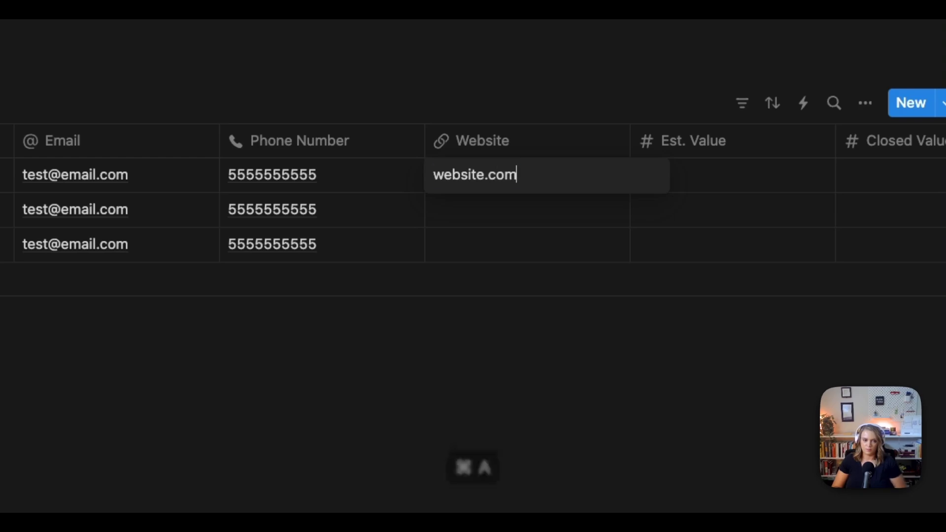
key(super+a)
key(super+c)
key(Escape)
click(494, 221)
key(super+v)
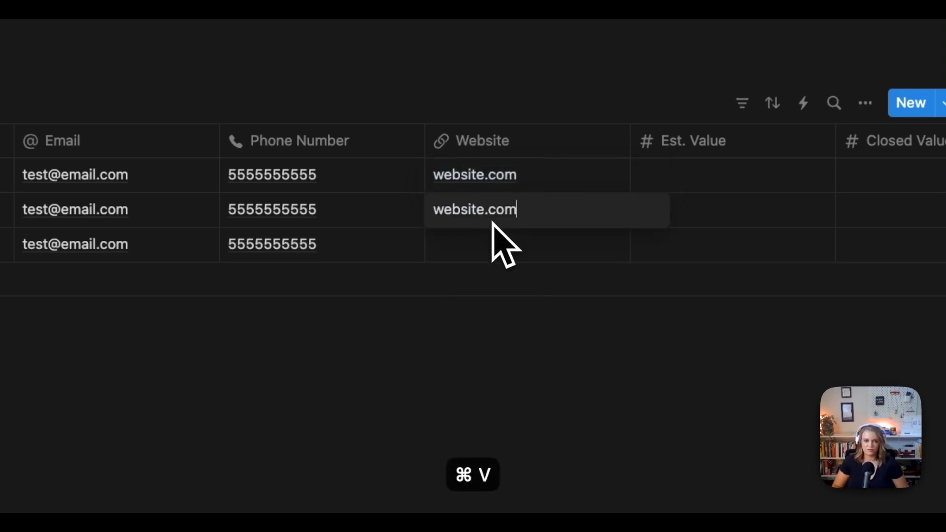
key(Escape)
click(486, 249)
key(super+v)
key(Escape)
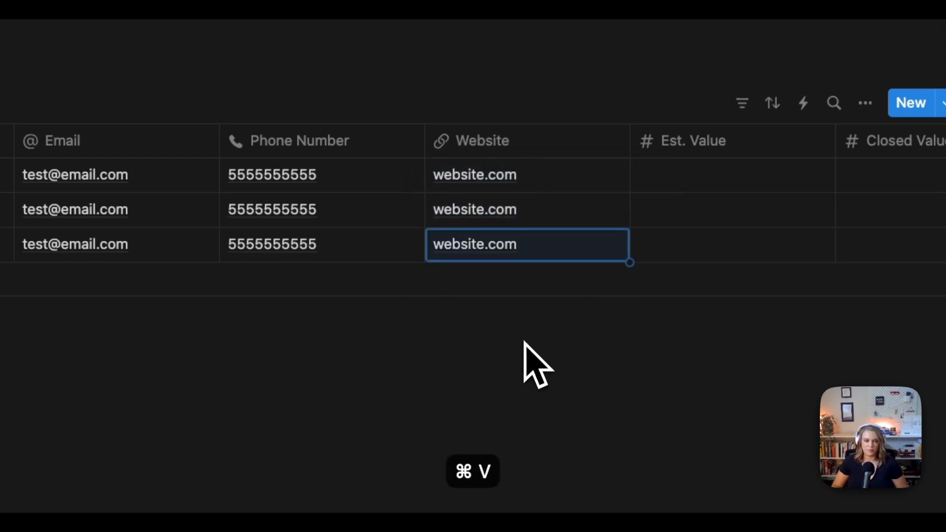
Step: Set Est. Value to $50,000 for Test Lead #1, $35,000 for Test Lead #2 and $75,000 for Test Lead #3s
click(670, 184)
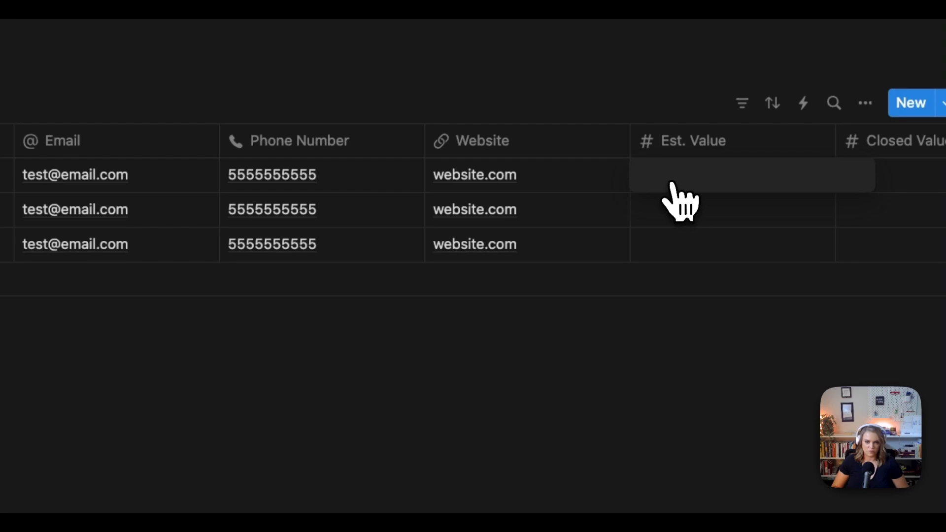
text(50,000)
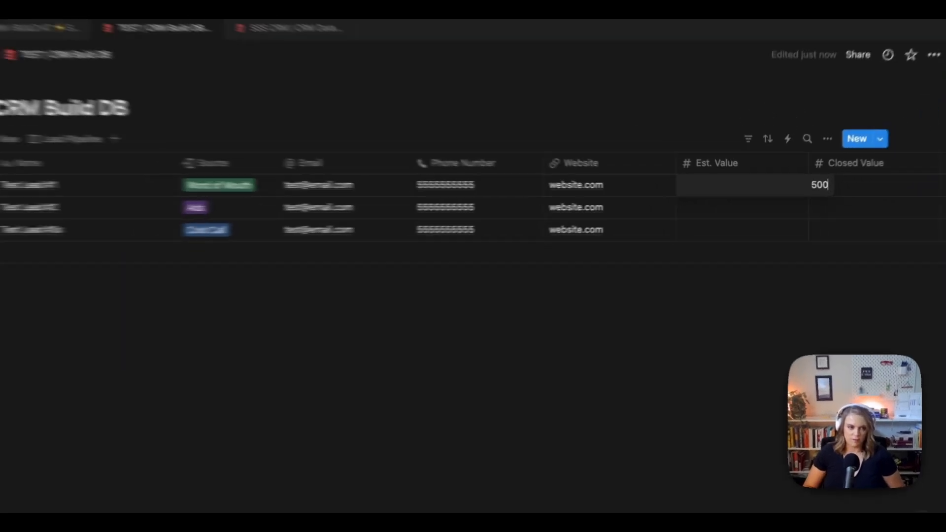
click(680, 202)
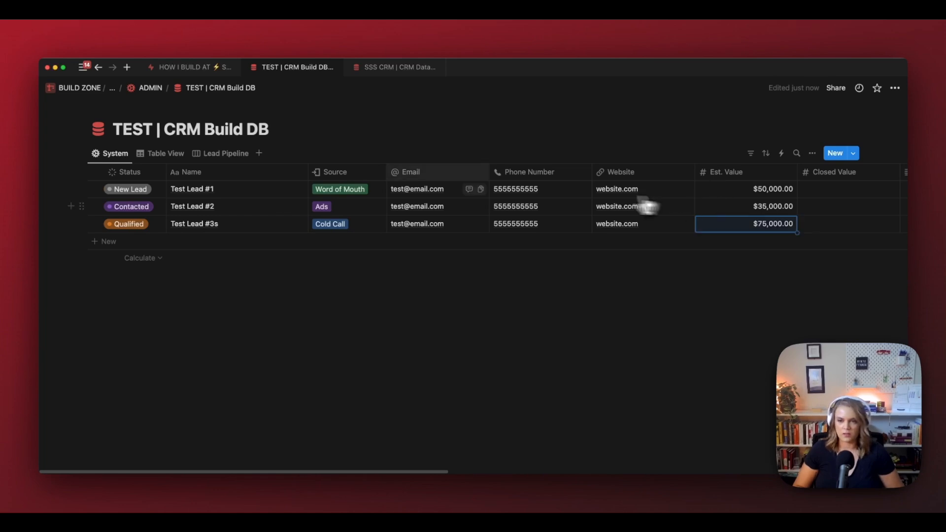
Step: On the Lead Pipeline cards, place Source above Email and show the Est. Value property
click(229, 154)
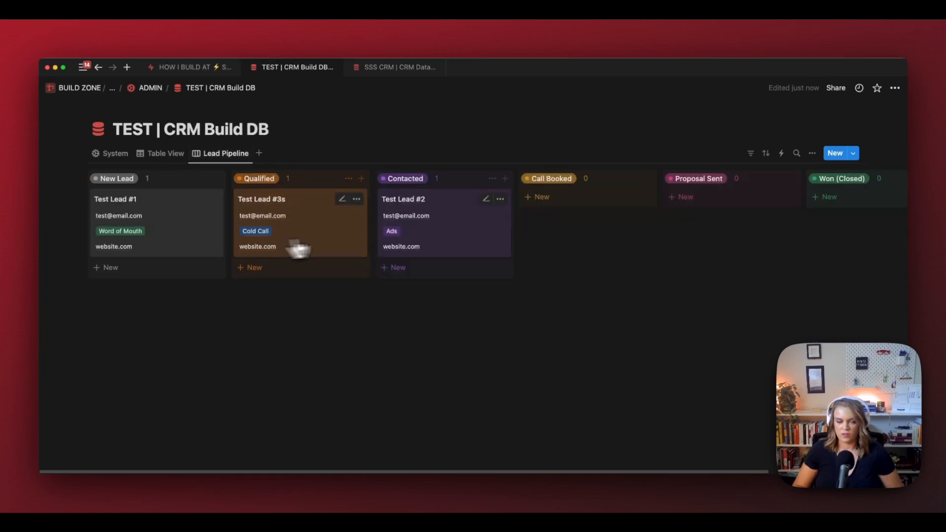
click(812, 154)
click(809, 237)
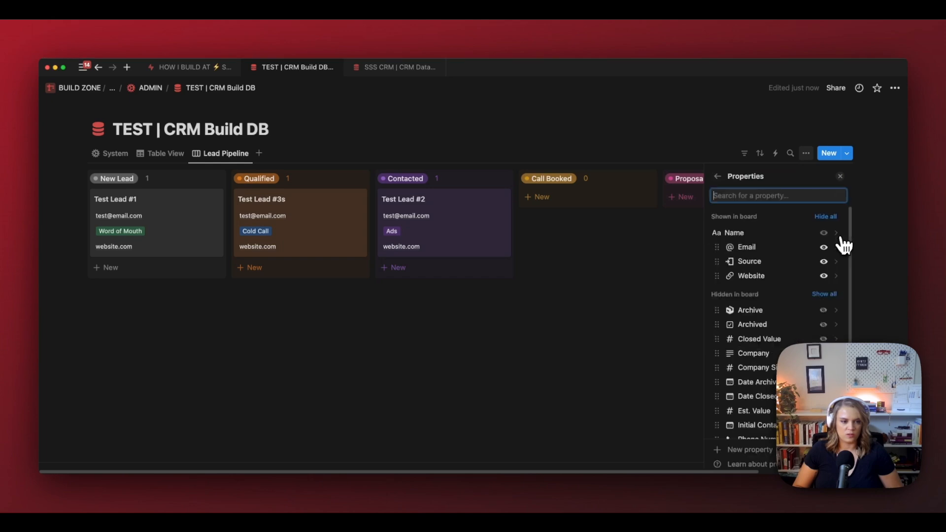
drag(728, 268, 719, 246)
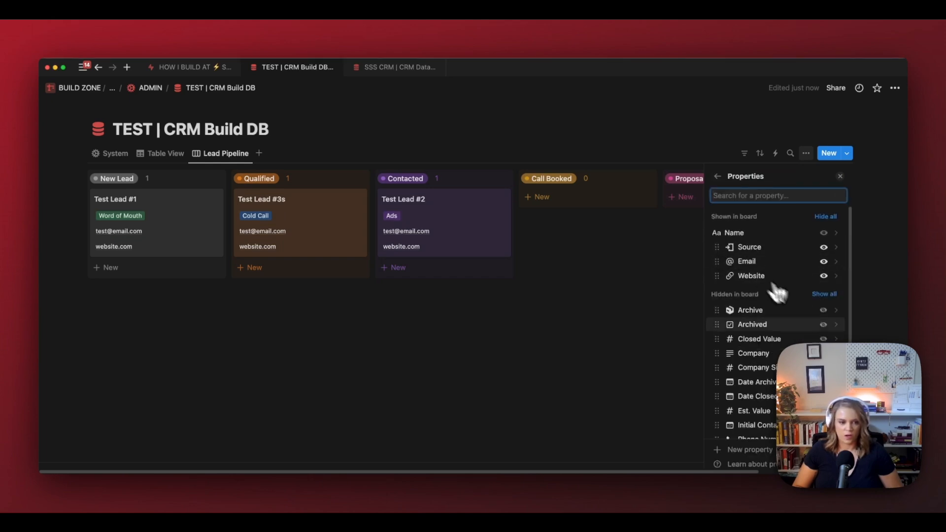
scroll(789, 364, down, 1)
click(824, 396)
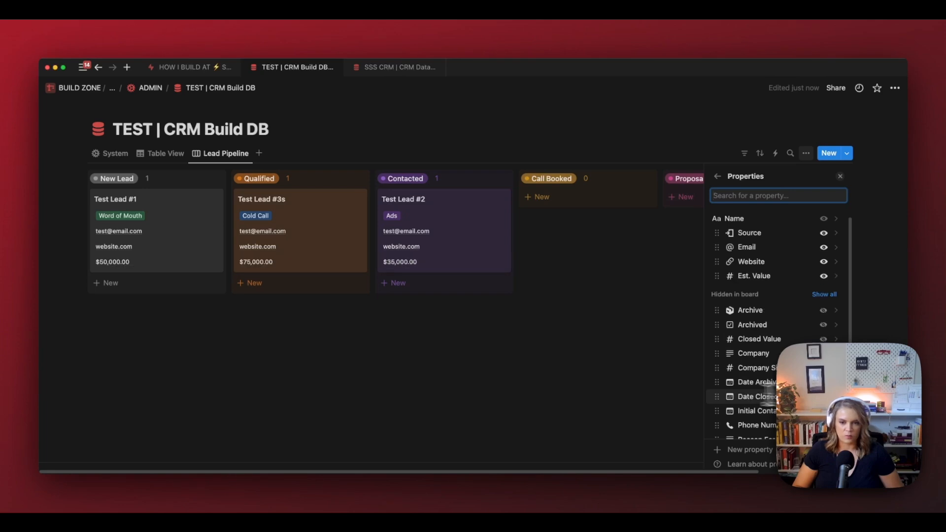
click(591, 369)
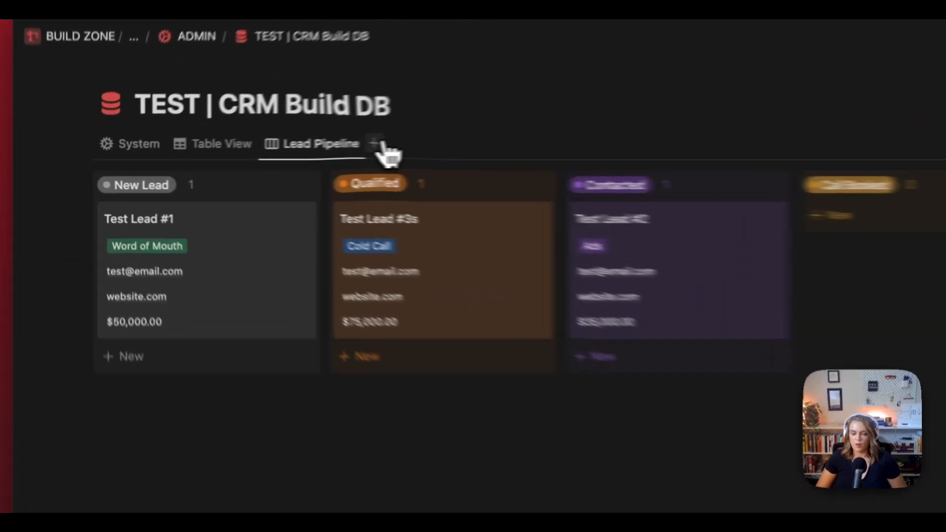
Step: Add a Chart view to the TEST | CRM Build DB database and look through its X-axis property choices
click(260, 154)
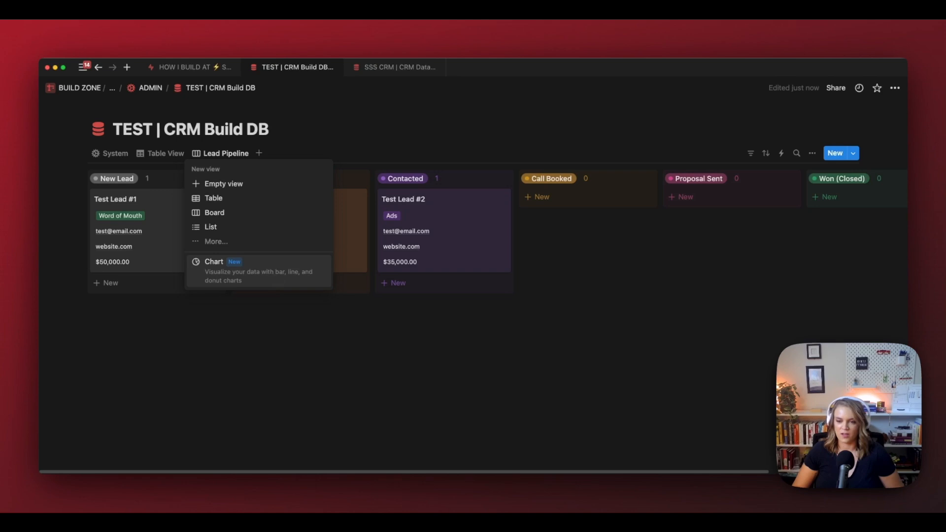
click(279, 281)
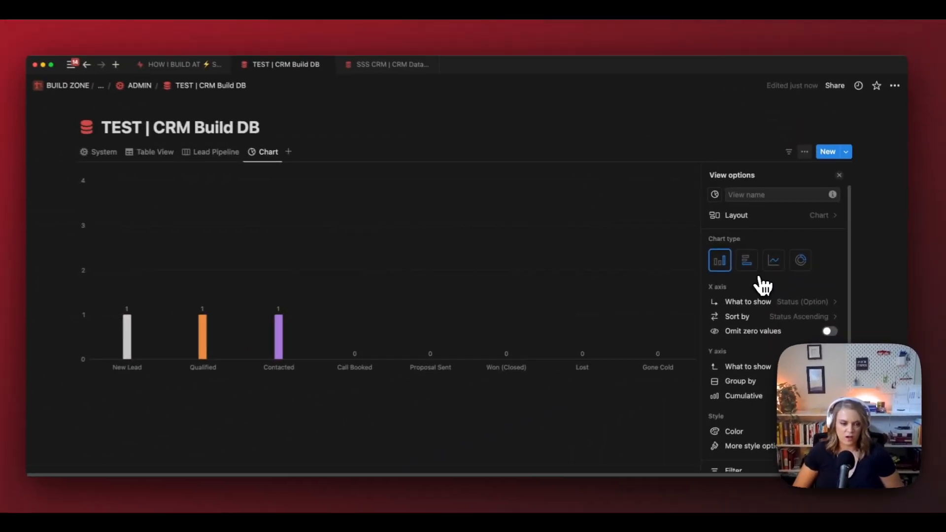
scroll(764, 286, down, 3)
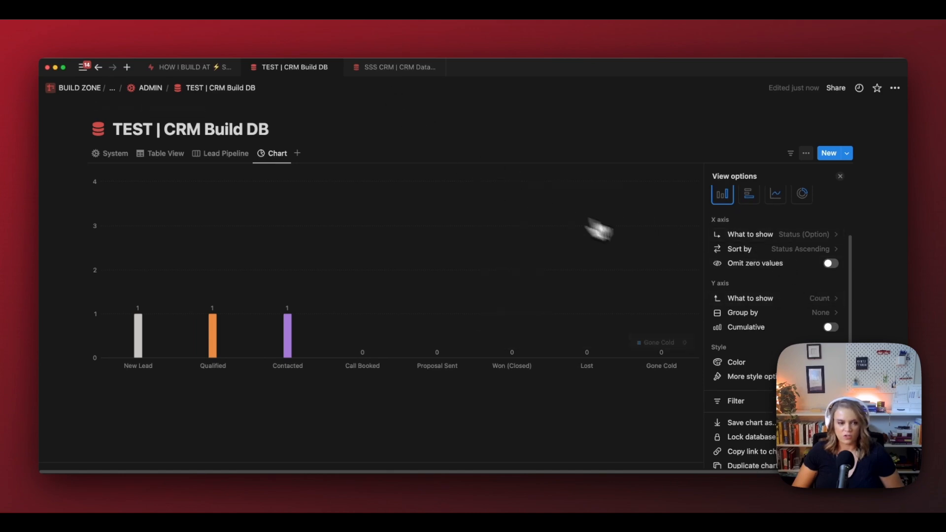
click(812, 235)
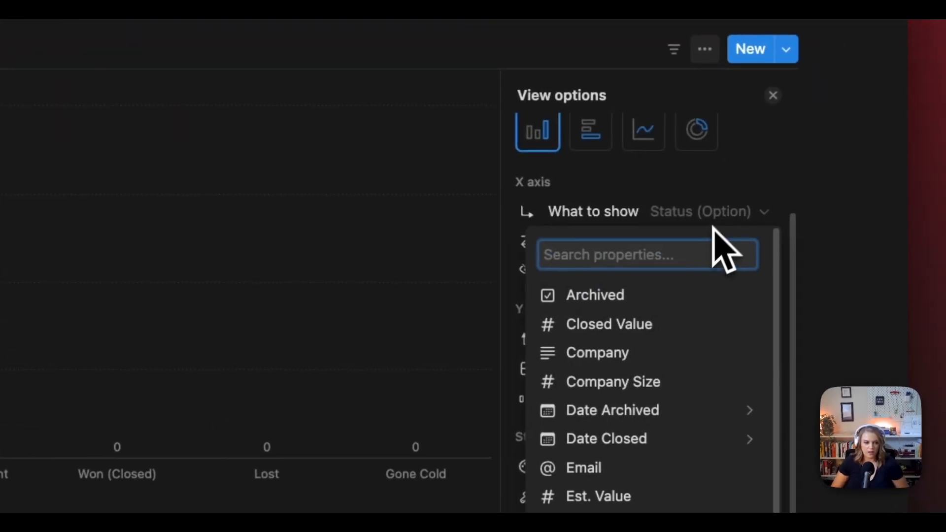
click(699, 203)
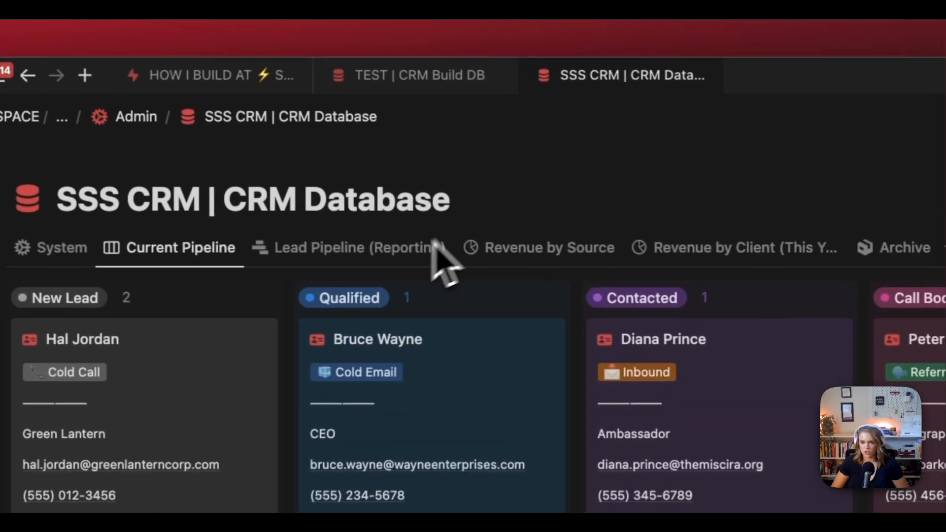
Step: Check the SSS CRM's Lead Pipeline (Reporting) view, and set the test database chart's axis names to Both
click(429, 249)
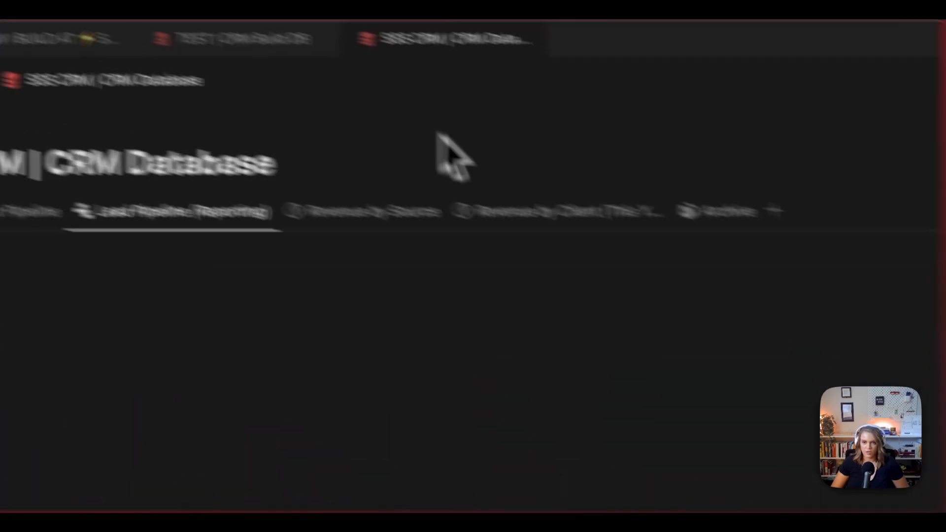
click(222, 44)
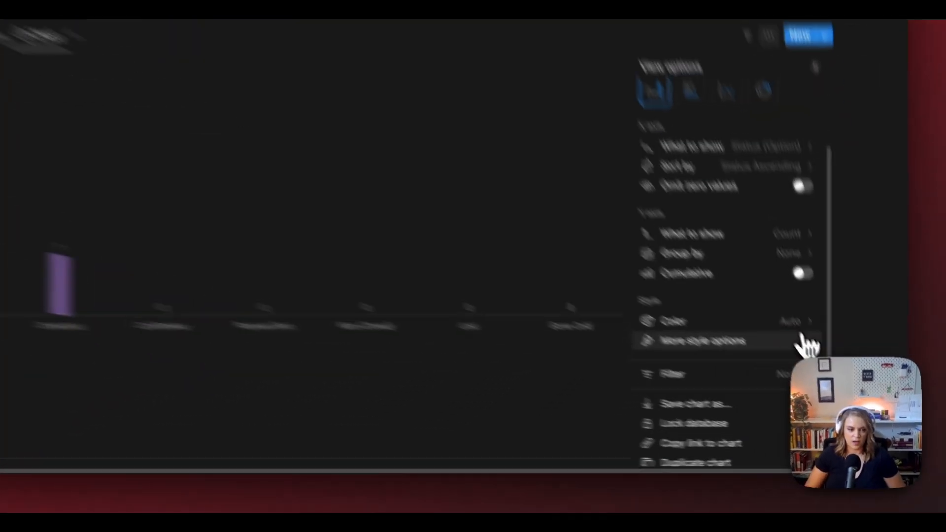
mouse_move(803, 343)
mouse_move(739, 410)
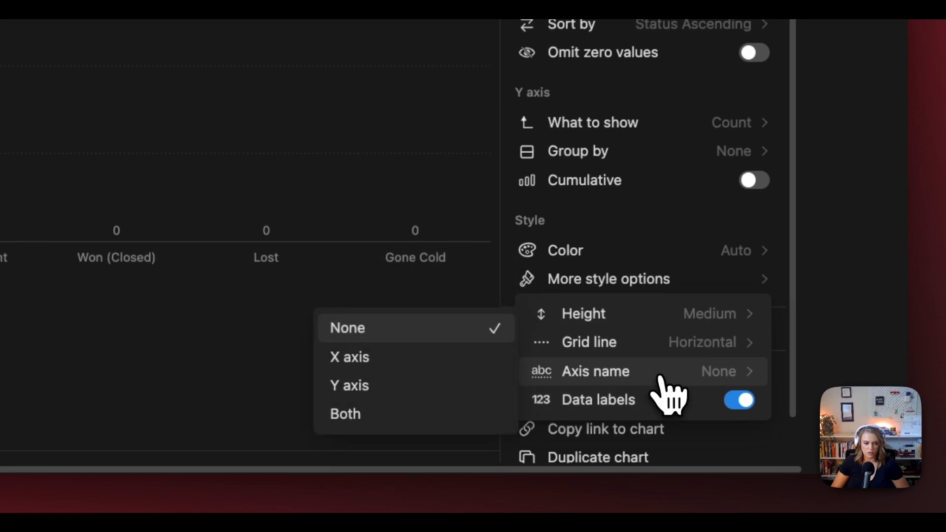
click(384, 414)
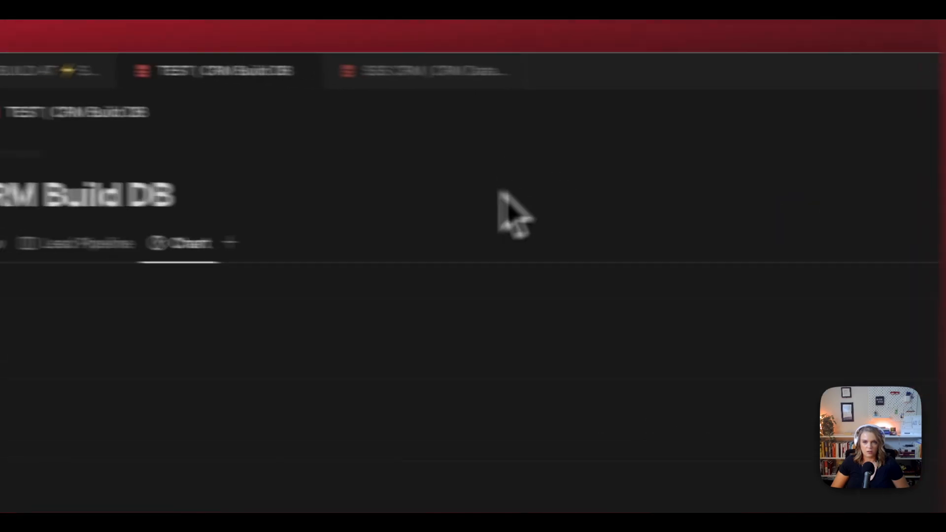
Step: Name the test database's chart view Lead Pipeline (Reporting)
click(366, 79)
click(259, 80)
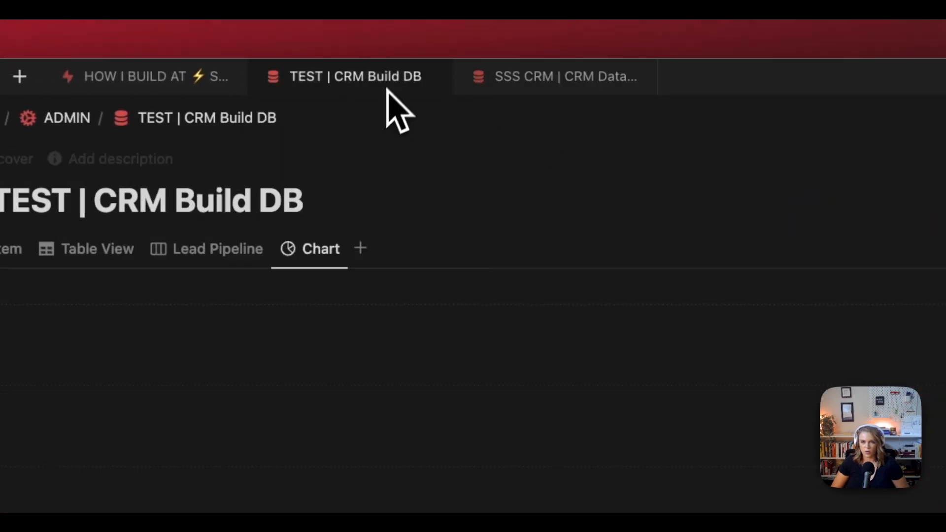
click(327, 257)
click(340, 315)
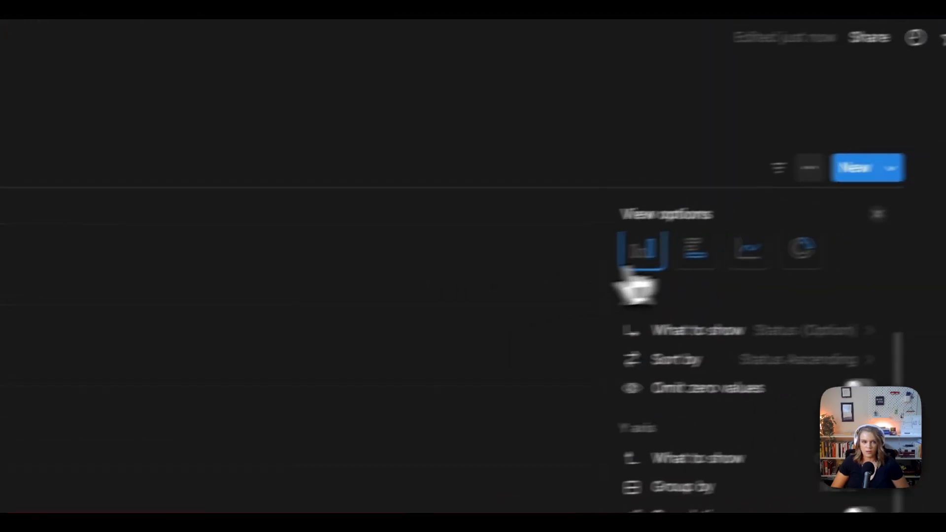
scroll(838, 254, up, 3)
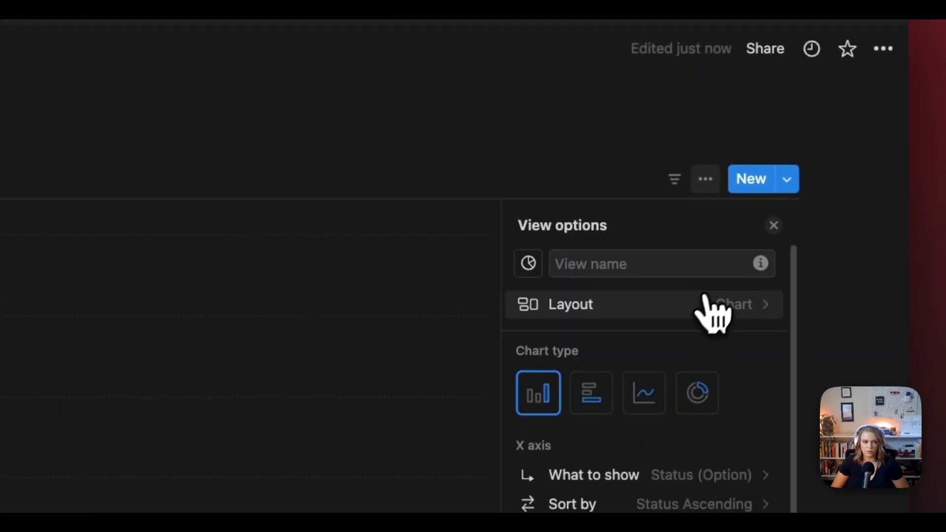
click(639, 272)
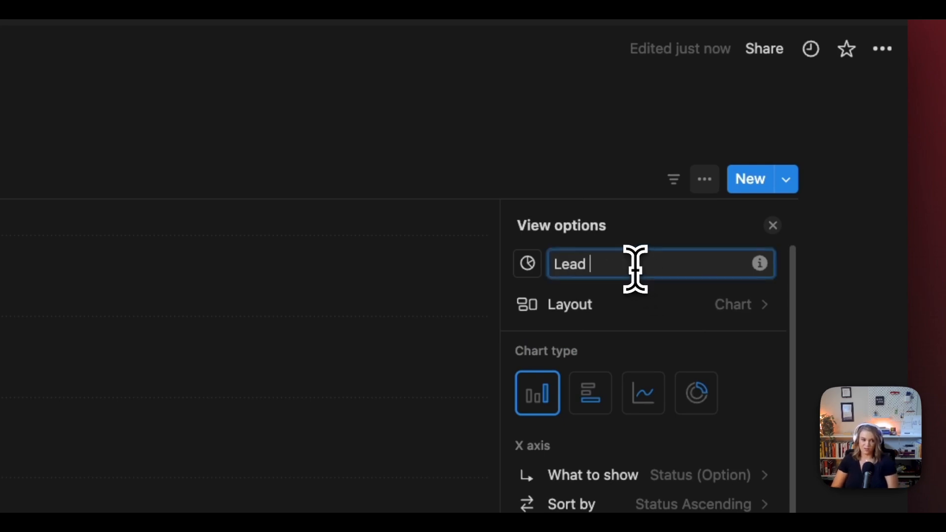
text(Lead Reporting ()
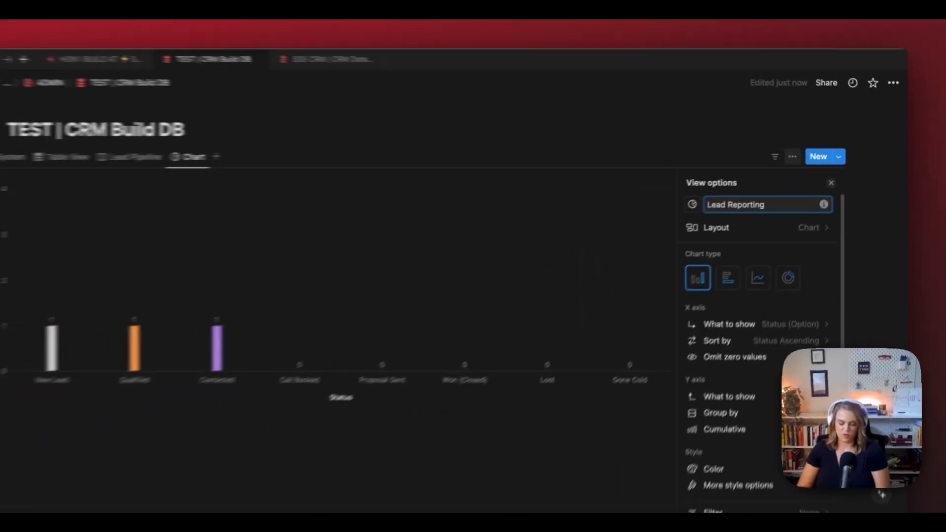
key(super+a)
text(P)
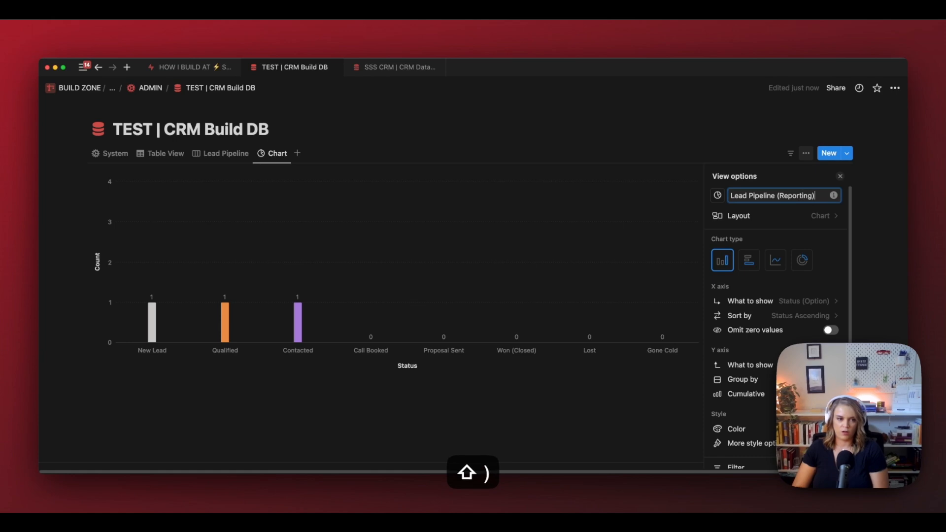
key(Return)
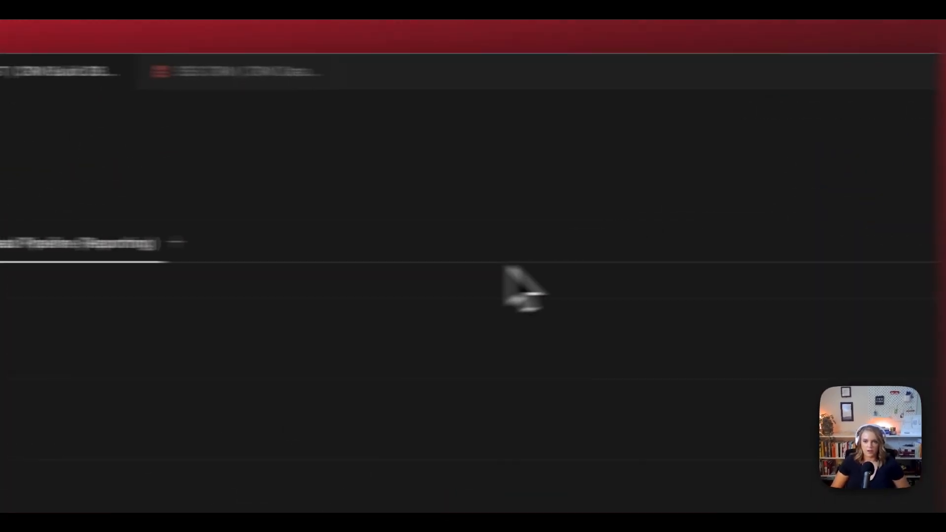
Step: Give the Lead Pipeline (Reporting) view a vertical bar chart icon and close its view options
click(274, 251)
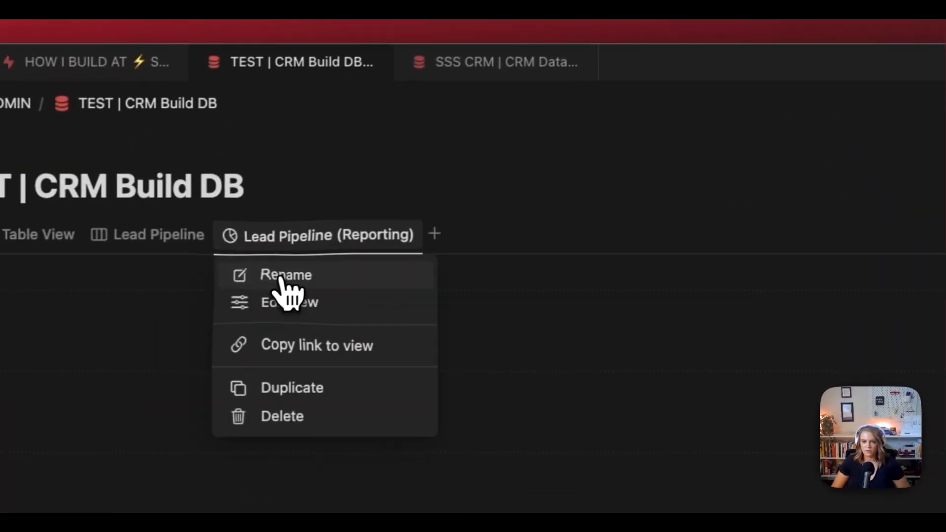
click(207, 286)
click(664, 198)
text(bar)
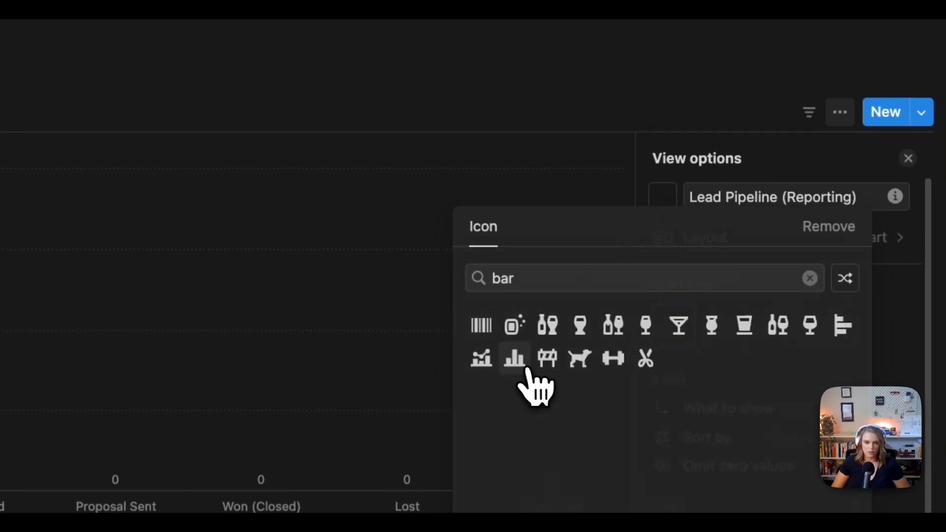
click(517, 359)
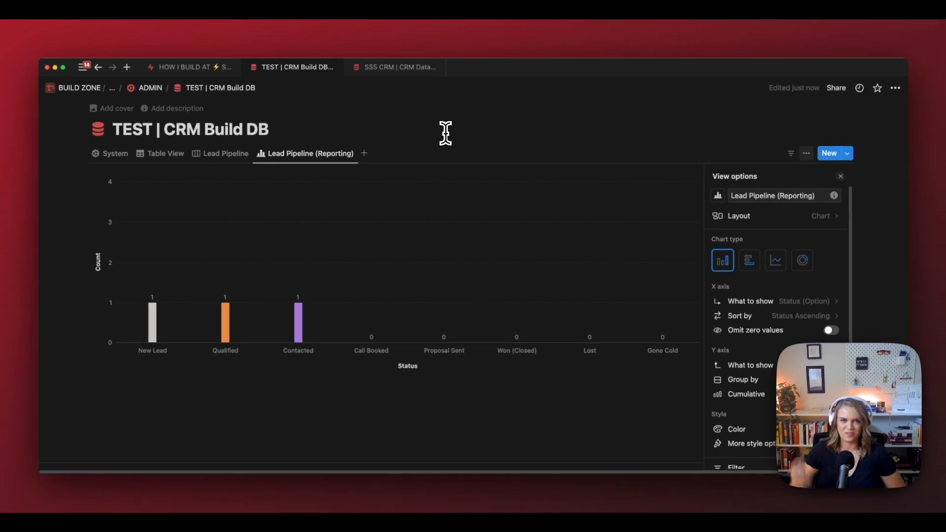
click(433, 133)
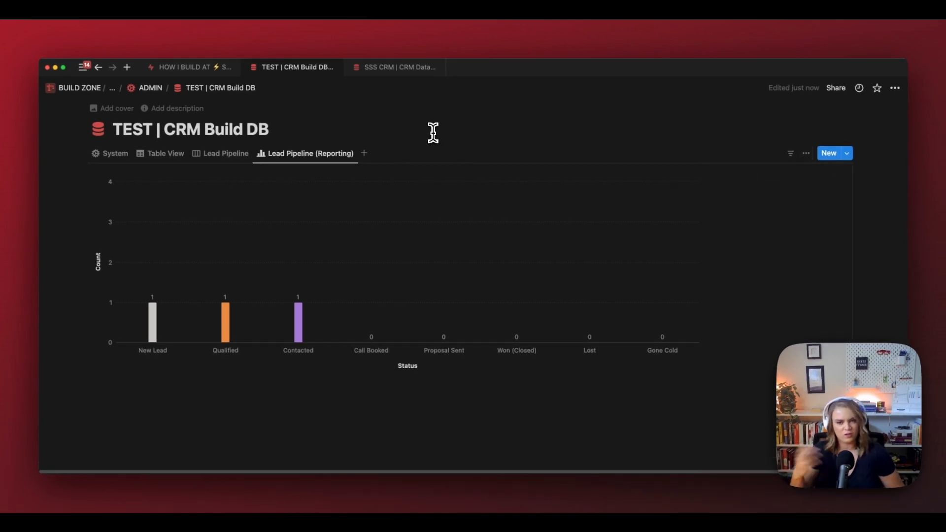
Step: Examine the Revenue by Source chart and its view options in the SSS CRM database
click(408, 76)
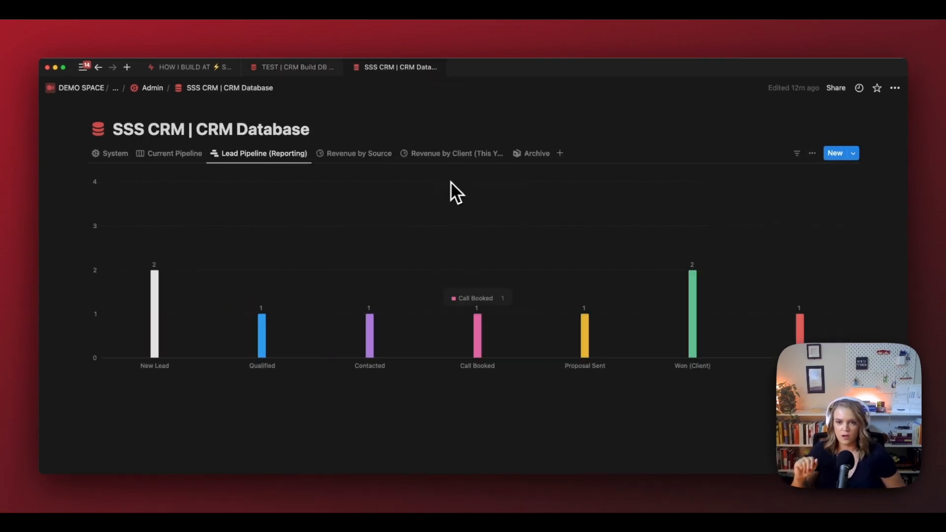
click(374, 158)
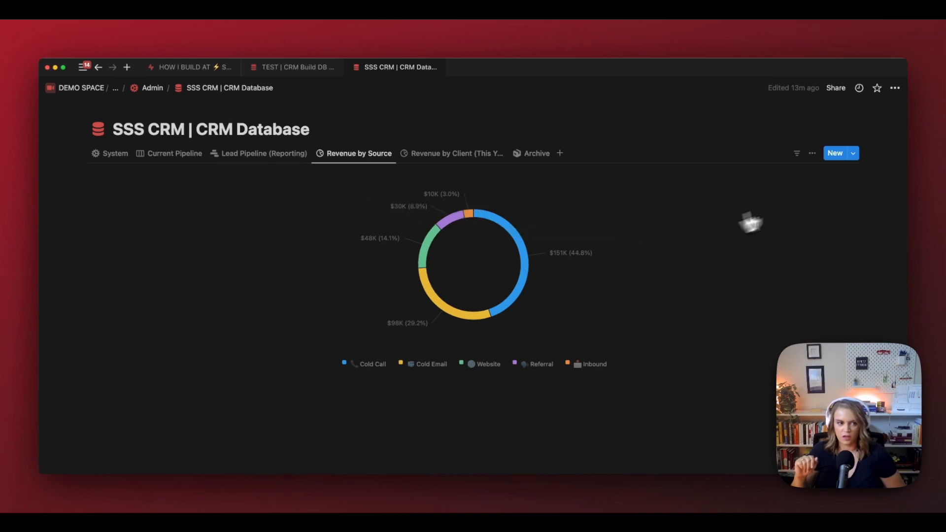
click(812, 154)
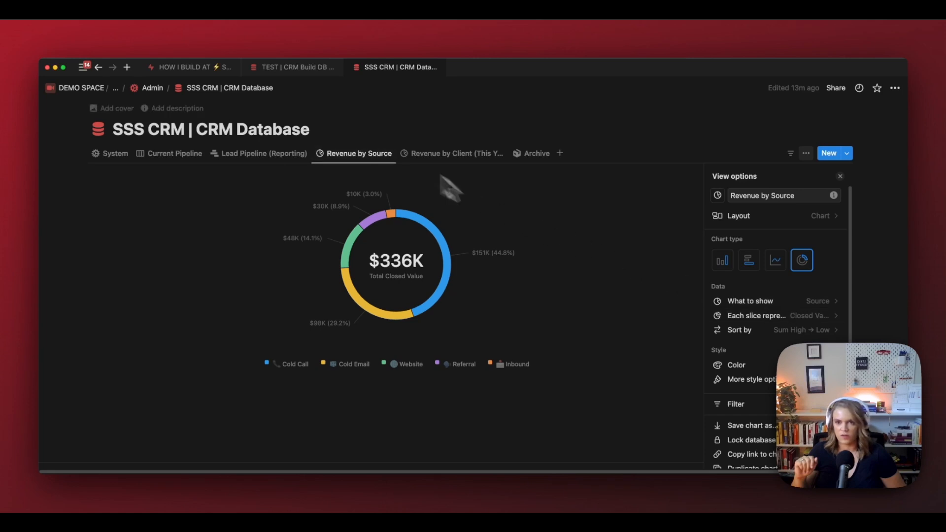
Step: Add another Chart view to the TEST | CRM Build DB database and make it a donut chart
click(296, 67)
click(365, 153)
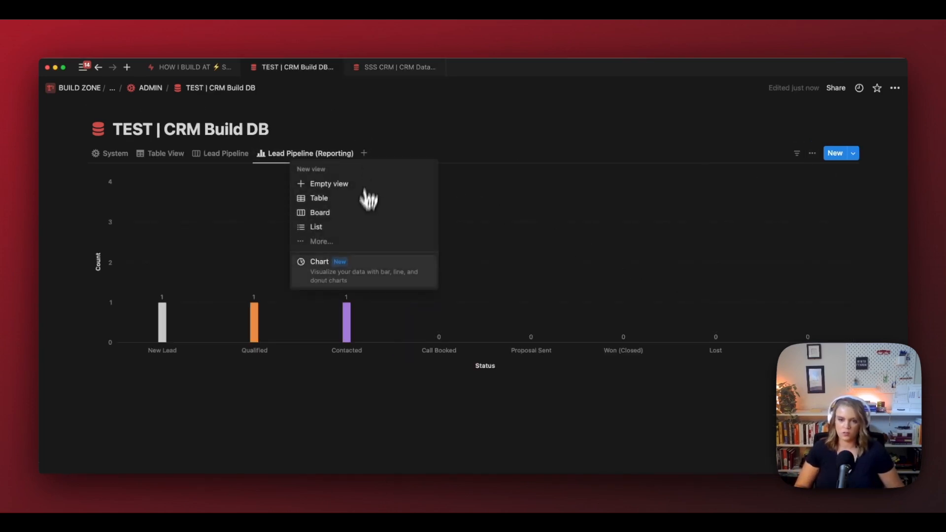
click(378, 274)
click(803, 261)
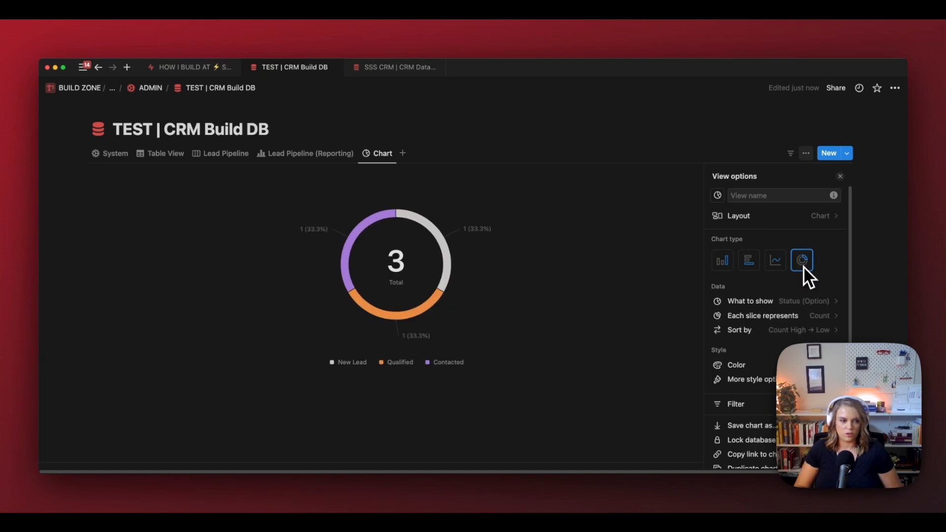
Step: Have the donut chart show Source, with each slice representing the sum of Est. Value
click(820, 302)
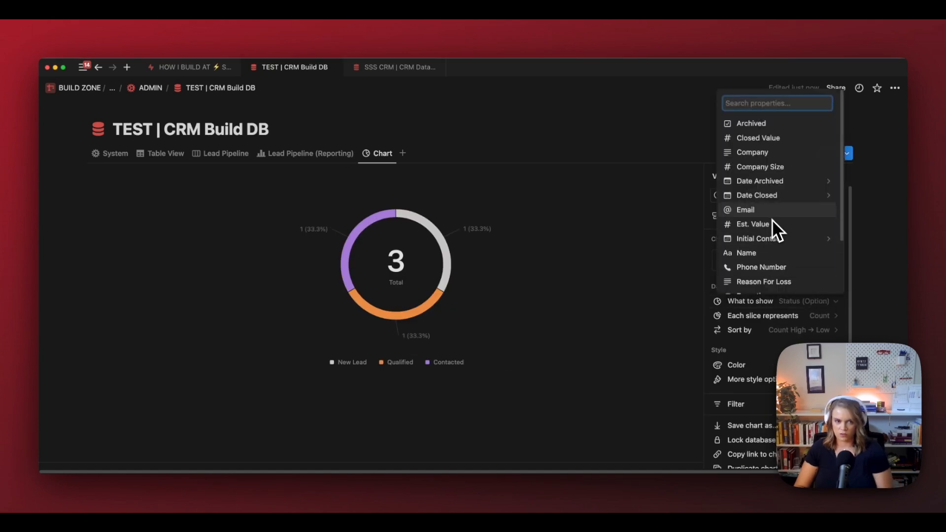
text(sour)
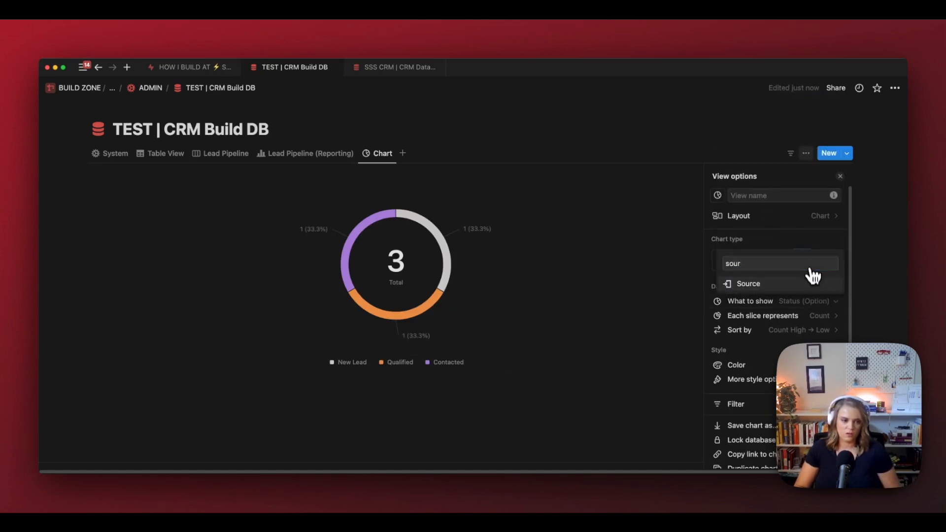
click(811, 280)
click(824, 317)
text(est)
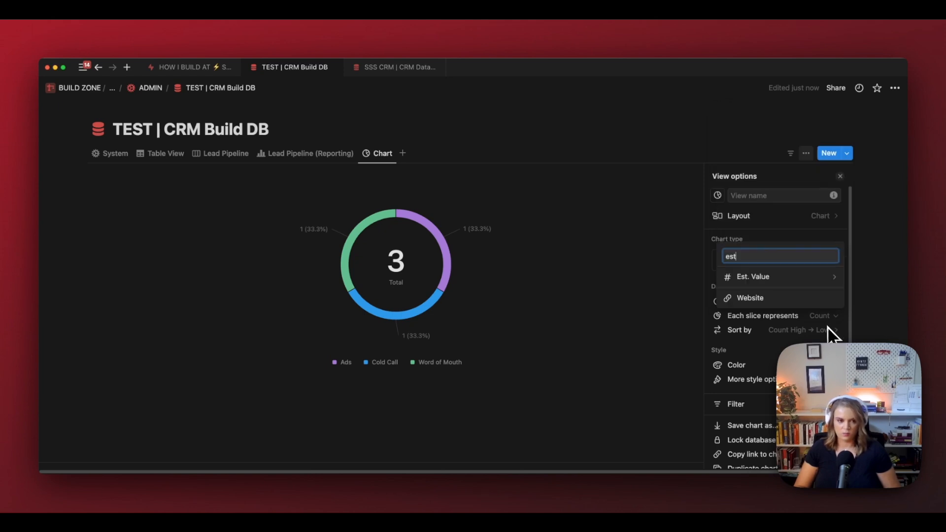
mouse_move(796, 282)
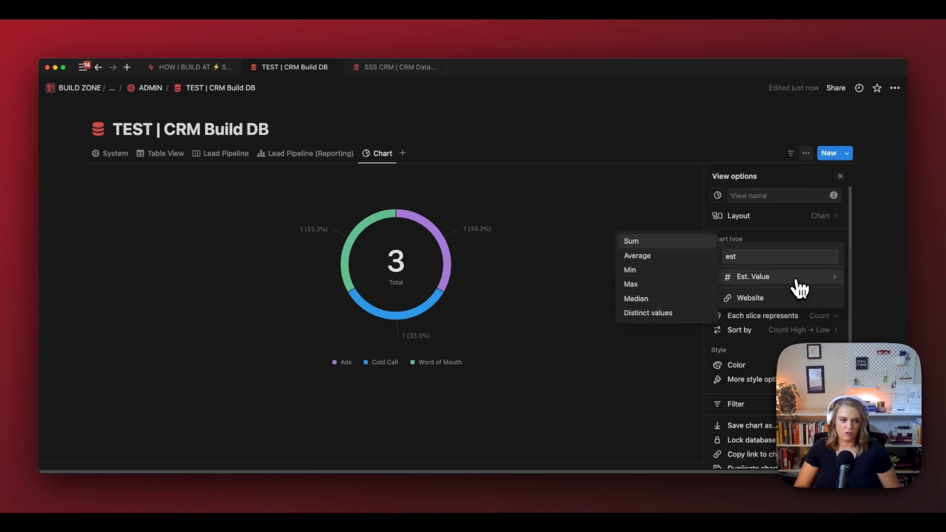
click(682, 254)
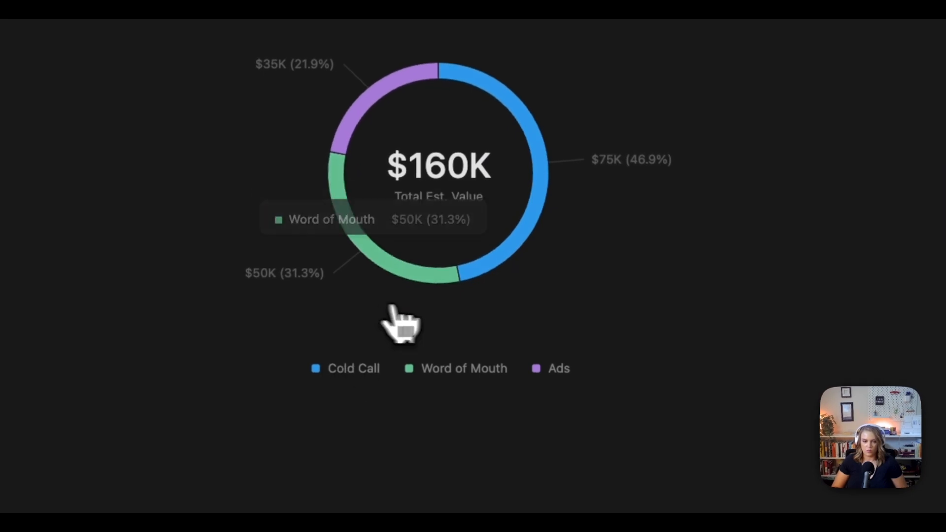
Step: Name the new donut chart view Revenue by Source
click(249, 172)
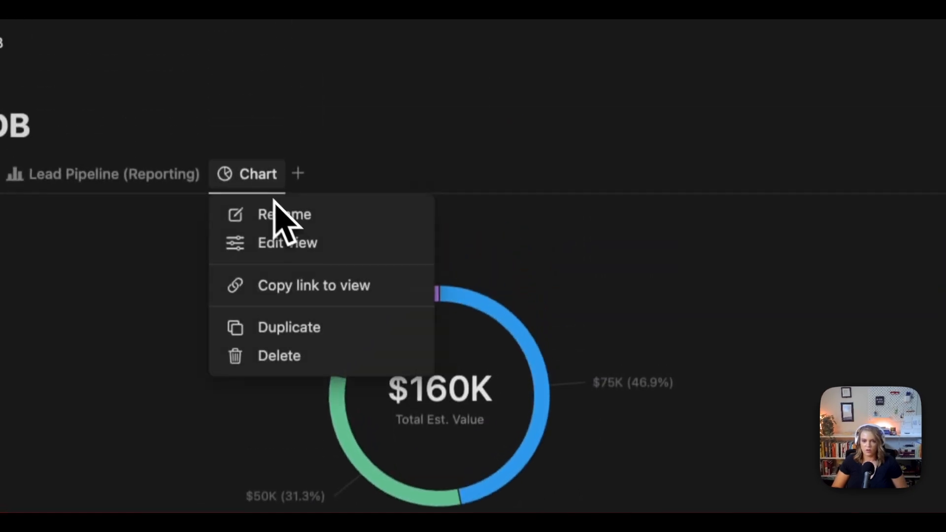
click(333, 228)
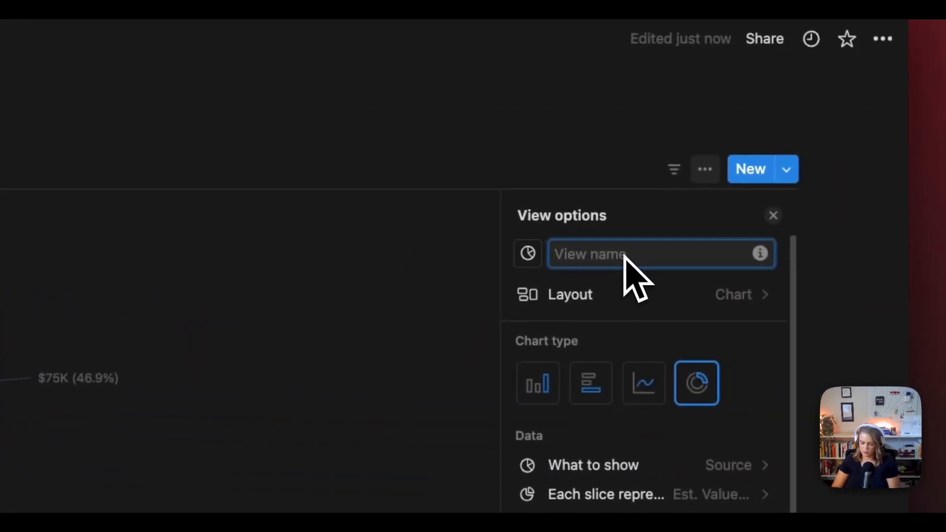
text(Revenue by )
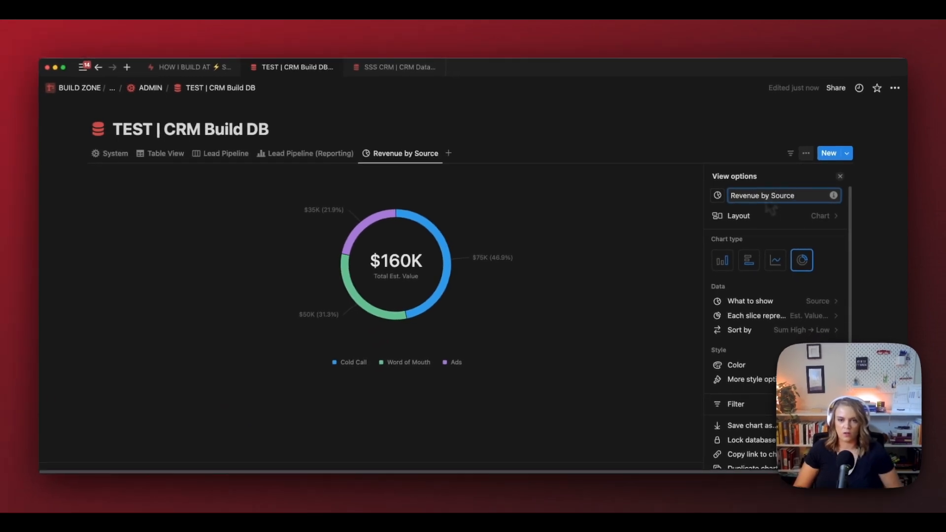
text(Source)
Step: Check the SSS CRM database's next reporting view, and duplicate the test database's Revenue by Source view
click(399, 67)
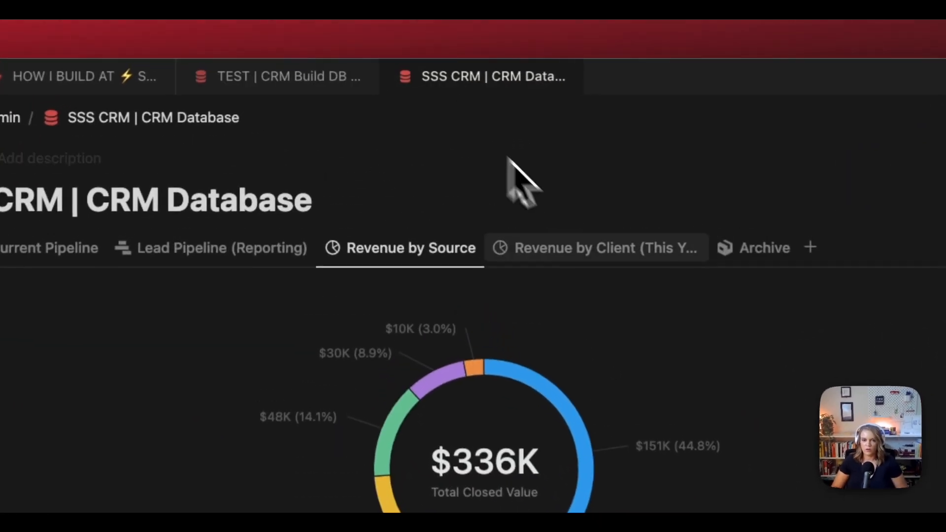
click(355, 78)
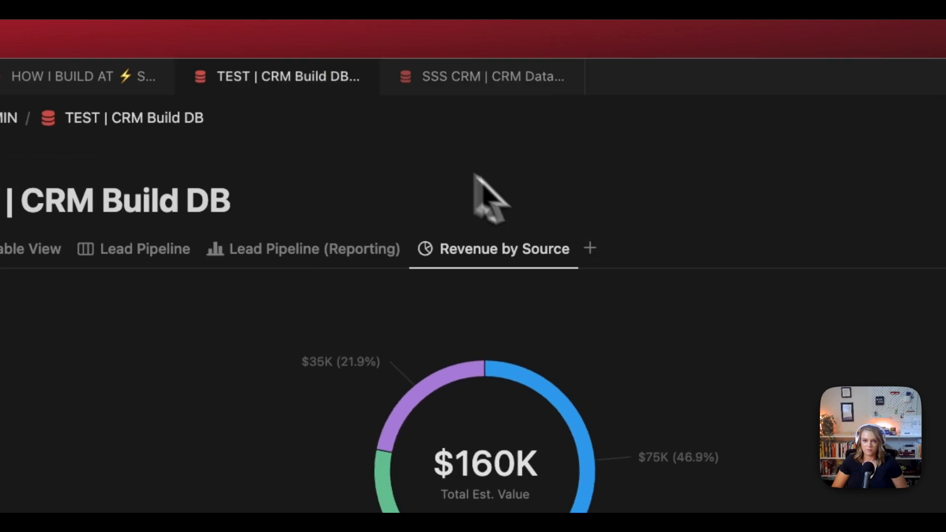
click(592, 248)
click(532, 261)
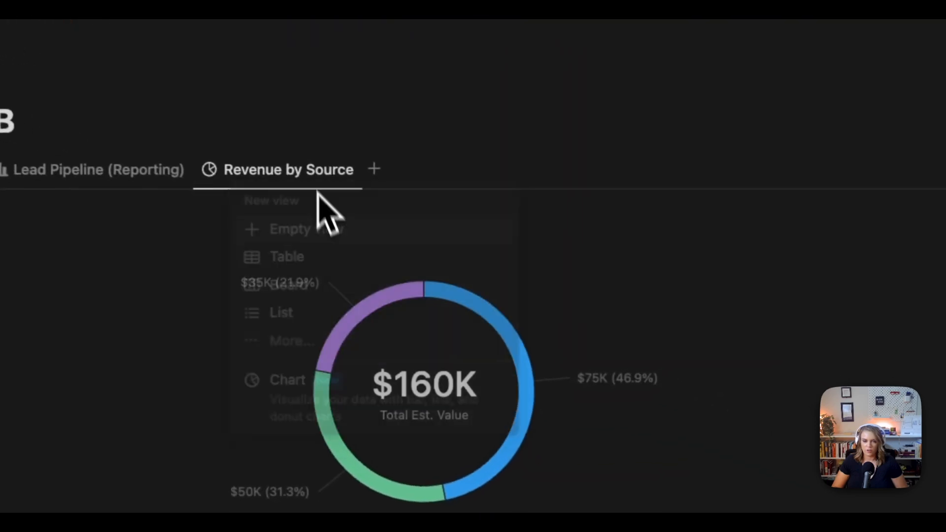
click(508, 258)
click(275, 324)
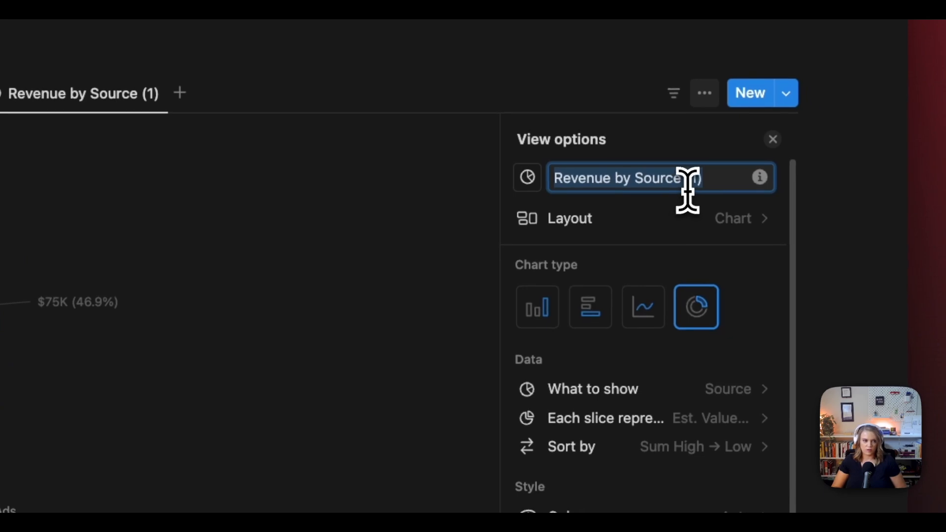
Step: Rename the duplicated chart view as Revenue by Client
click(824, 199)
key(BackSpace)
key(BackSpace)
key(BackSpace)
key(BackSpace)
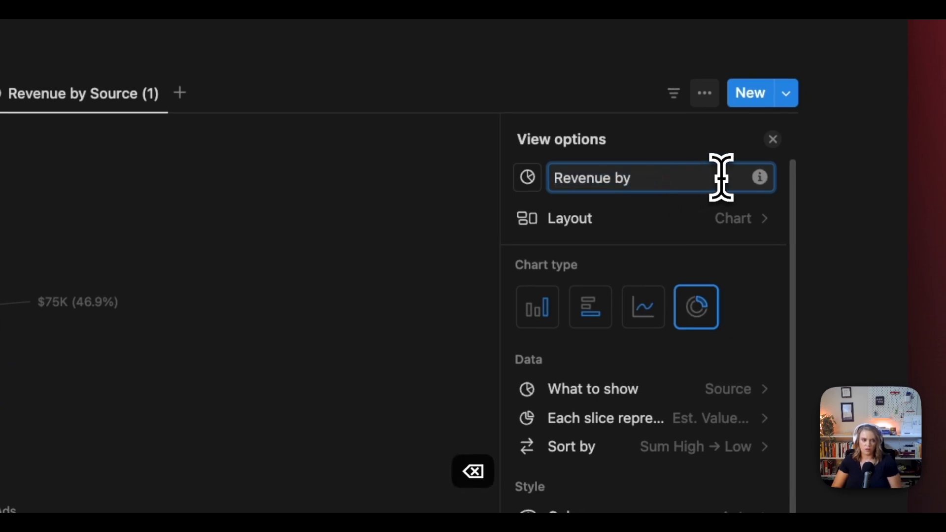
text(Client)
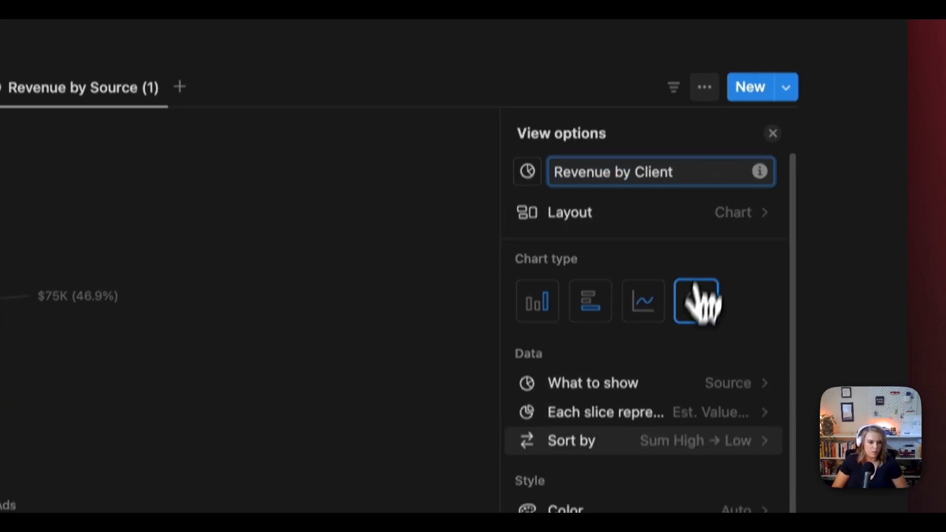
key(Return)
Step: Have the Revenue by Client donut chart show Name as its slices
scroll(720, 335, down, 2)
click(758, 345)
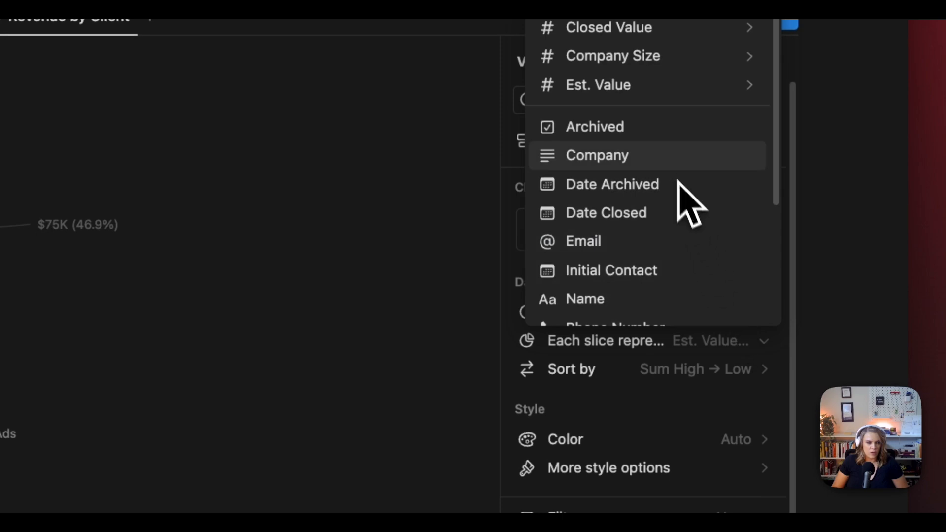
scroll(670, 173, down, 2)
scroll(658, 202, down, 2)
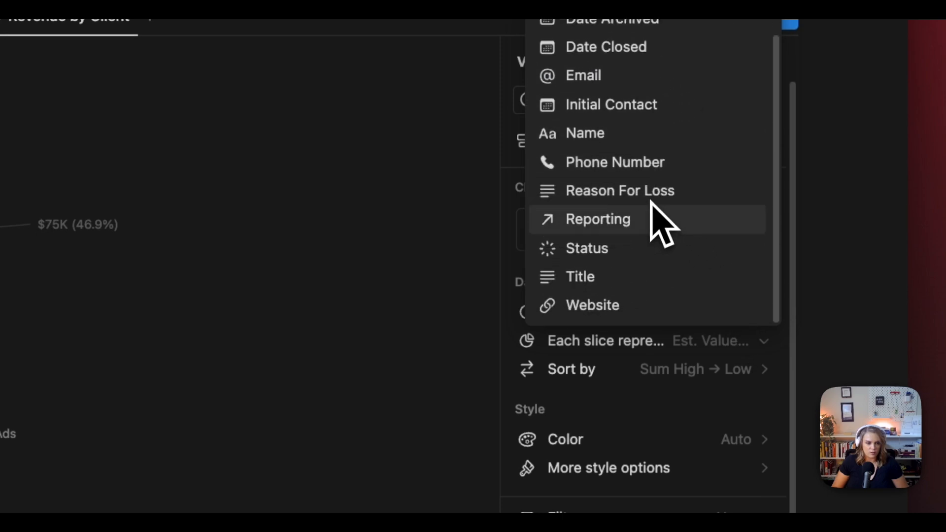
click(656, 339)
click(725, 315)
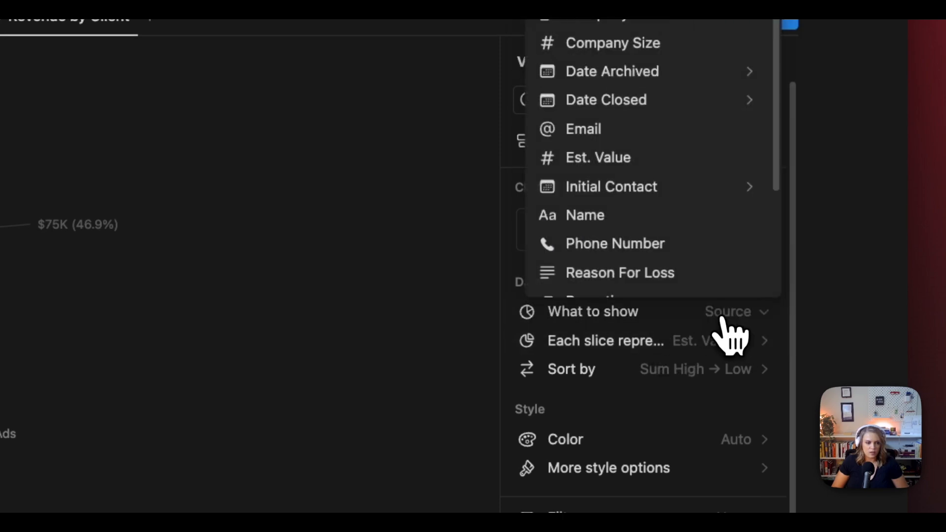
text(c)
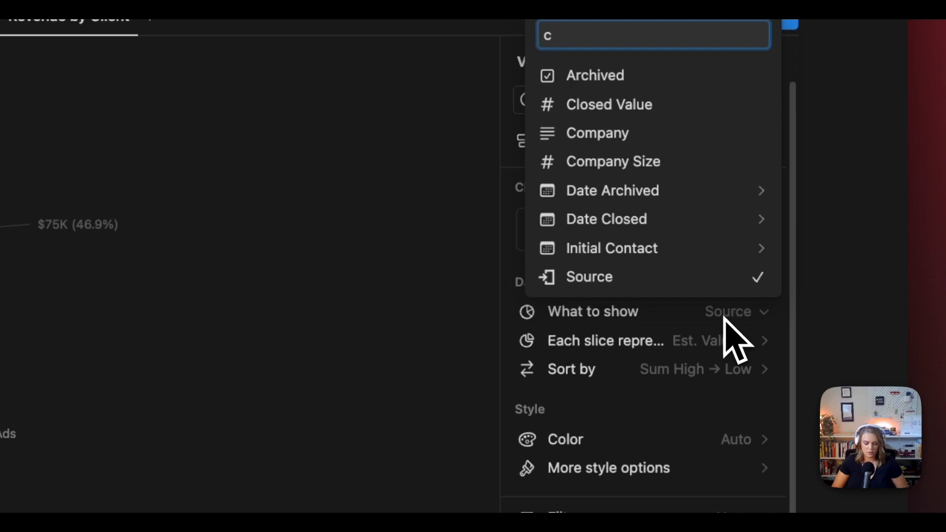
key(BackSpace)
text(lead)
key(super+a)
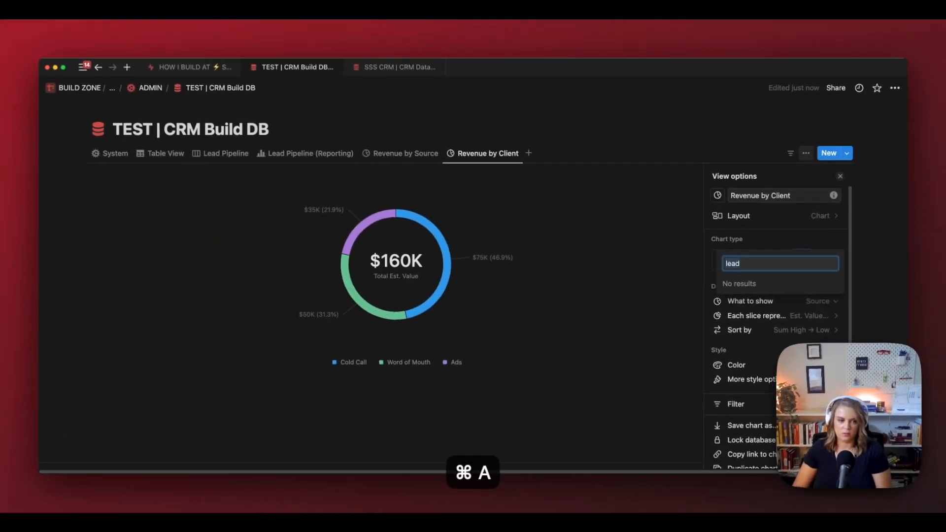
key(BackSpace)
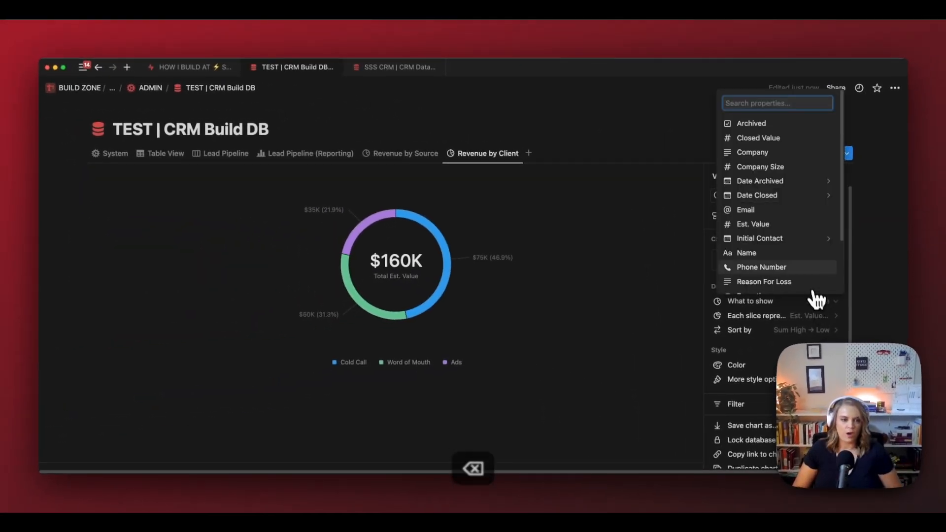
click(773, 253)
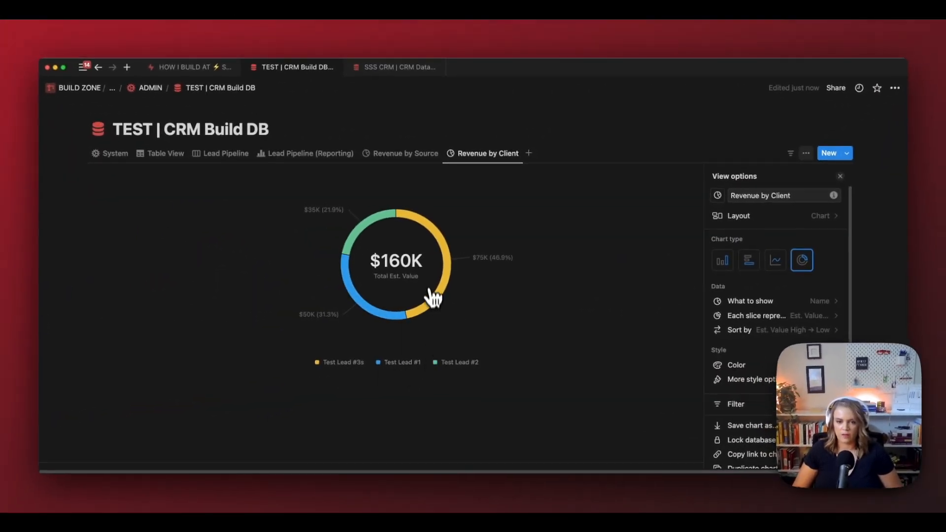
Step: Check the Archive view in the SSS CRM database, and return to the test database
click(370, 69)
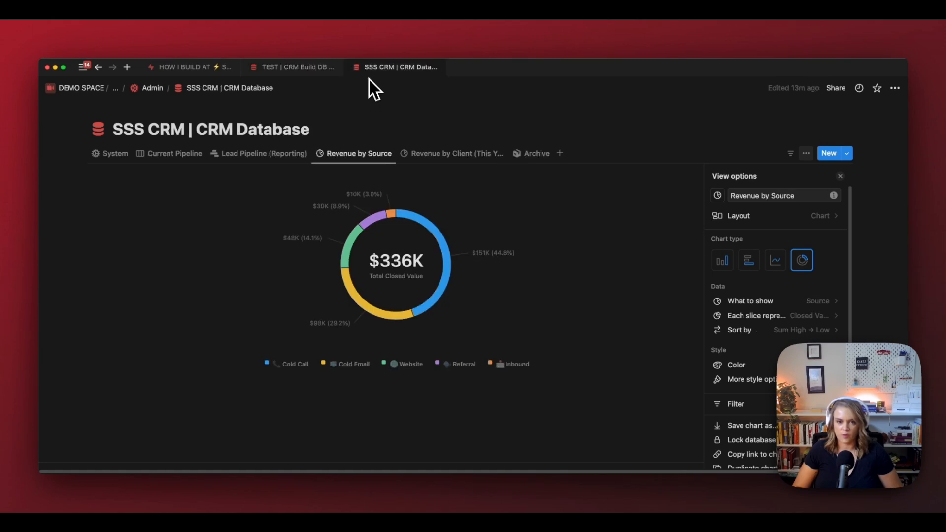
click(536, 154)
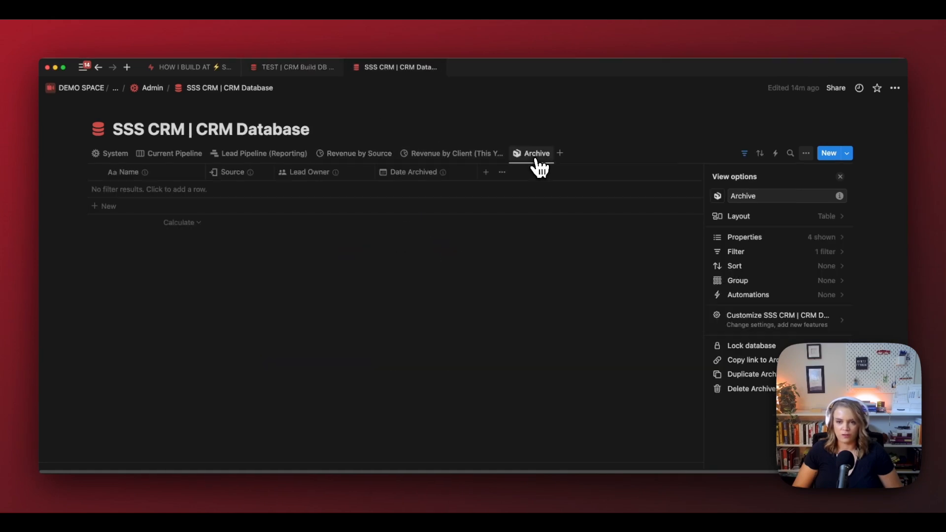
click(316, 68)
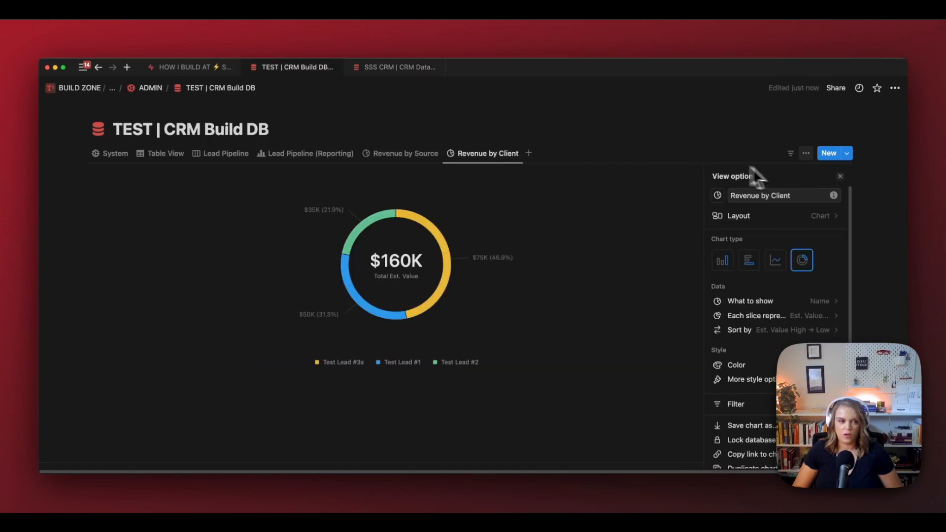
Step: Filter the test database's Table View to leads with Archived unchecked, and save the filter for everyone
click(840, 176)
click(163, 154)
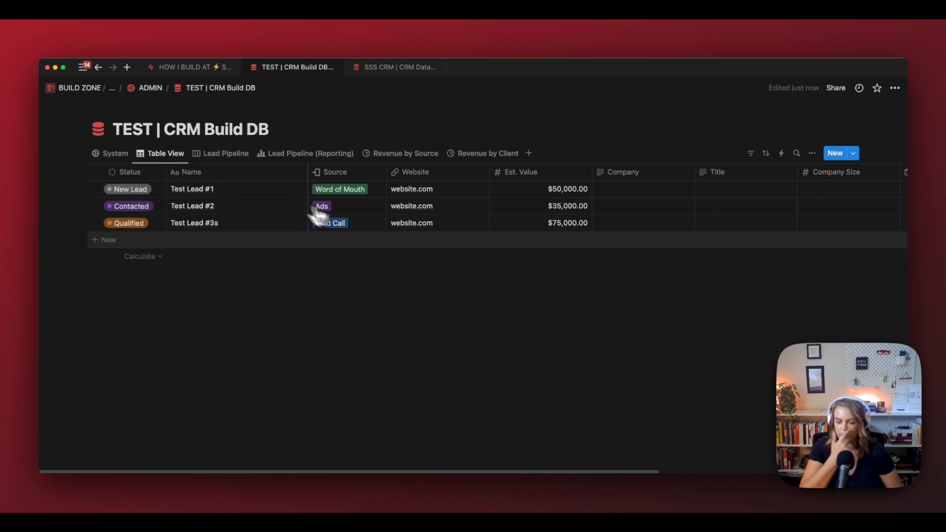
click(751, 153)
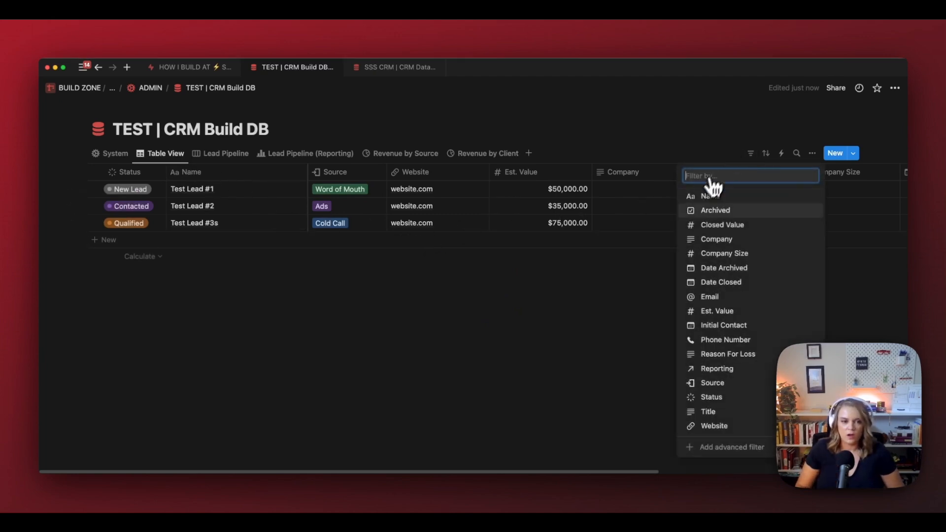
click(708, 213)
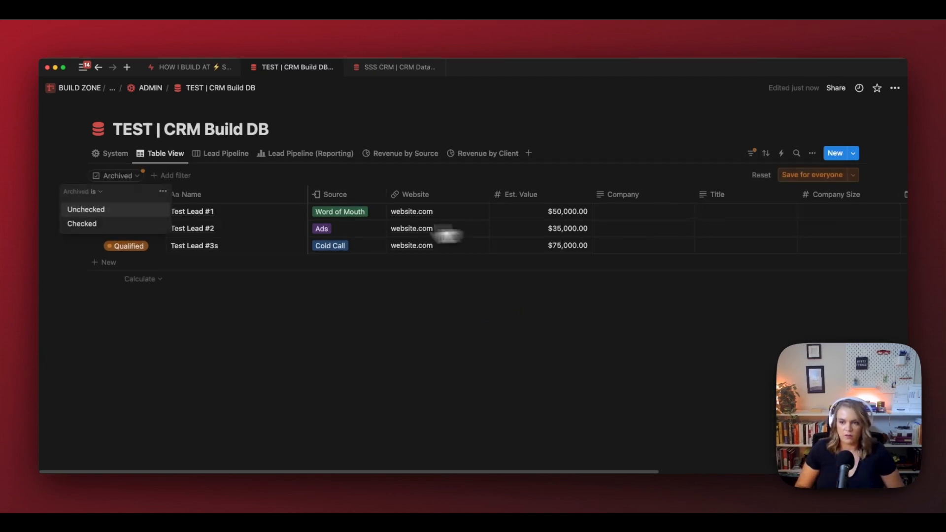
click(97, 209)
click(812, 175)
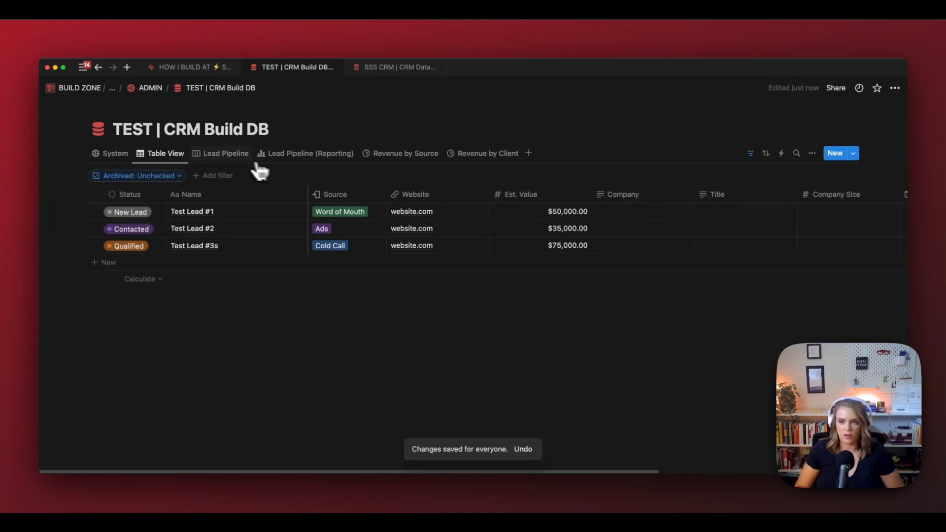
Step: Filter the Lead Pipeline board to leads with Archived unchecked, and save the filter for everyone
click(237, 154)
click(750, 154)
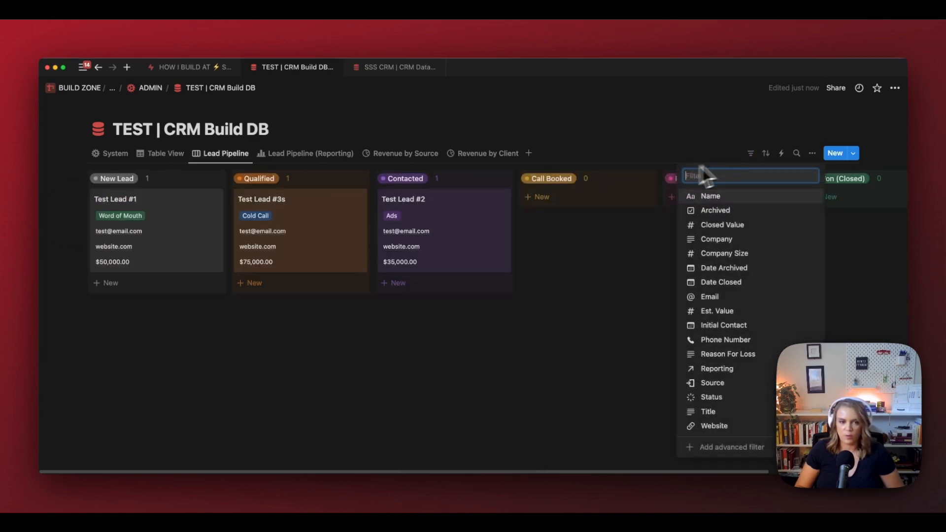
click(723, 206)
click(106, 212)
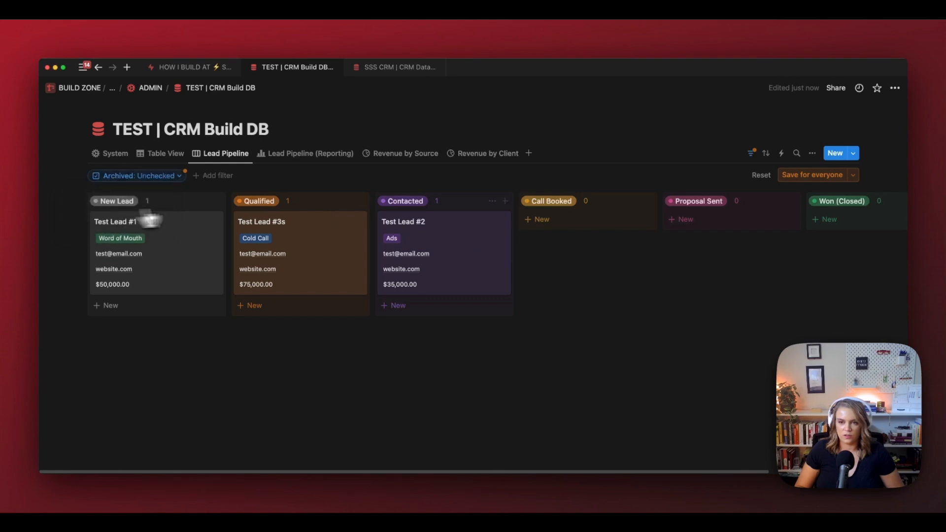
click(798, 175)
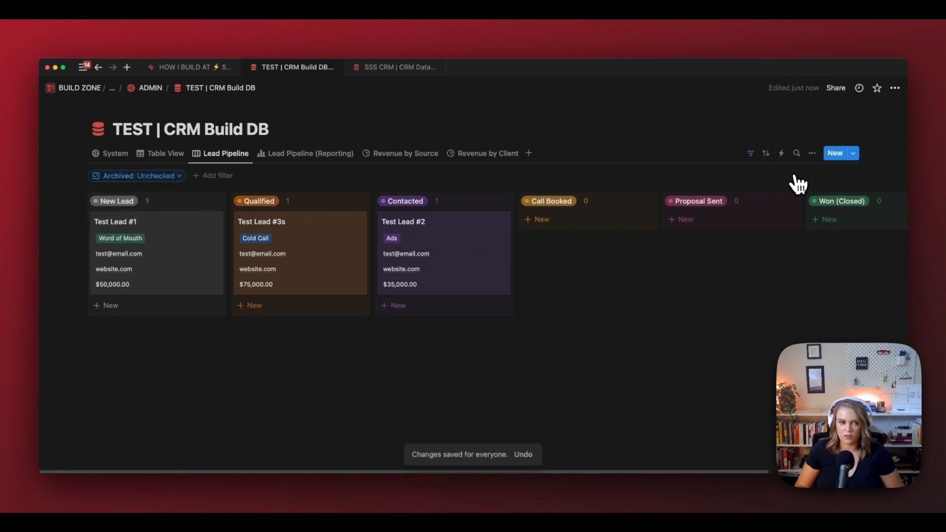
Step: Filter the Lead Pipeline (Reporting) chart by Archived set to Checked, and save the filter for everyone
click(327, 157)
click(813, 155)
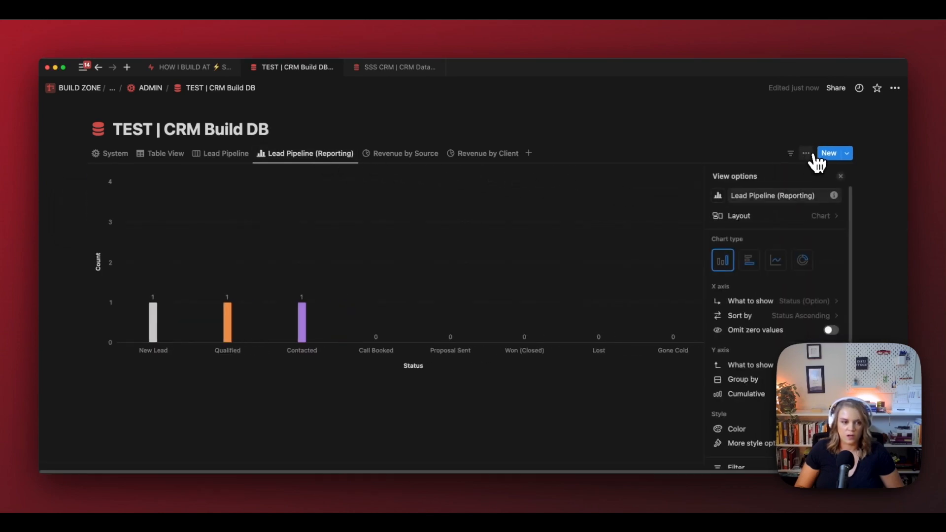
click(798, 154)
click(771, 210)
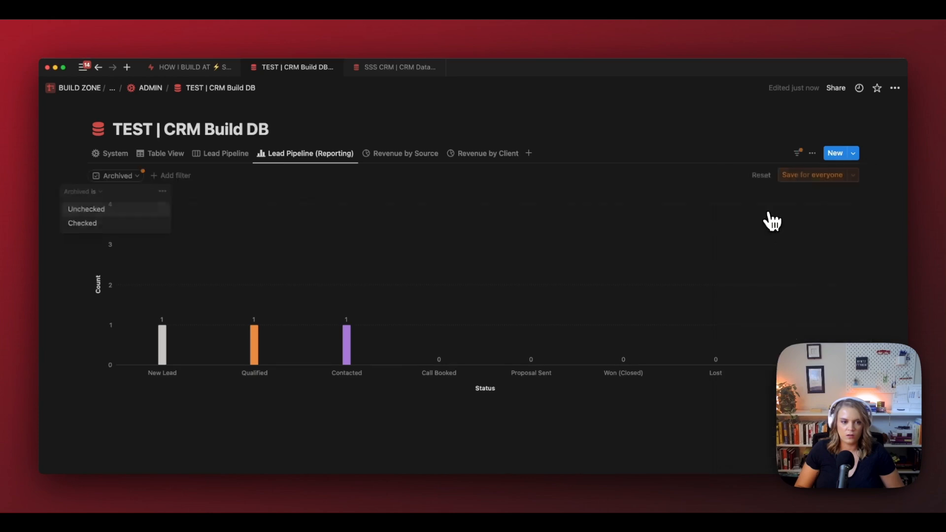
click(142, 225)
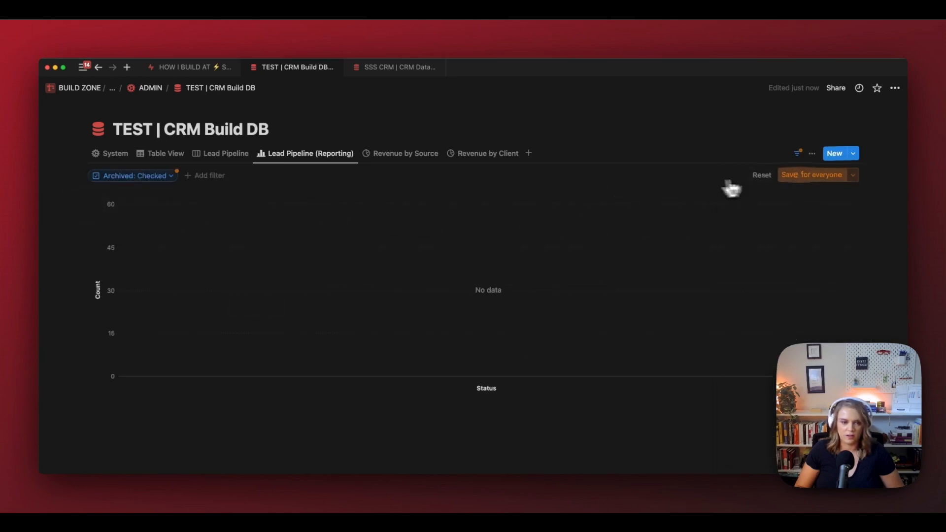
click(812, 175)
Step: Filter the Revenue by Source chart to leads with Archived unchecked, and save the filter for everyone
click(400, 154)
click(798, 154)
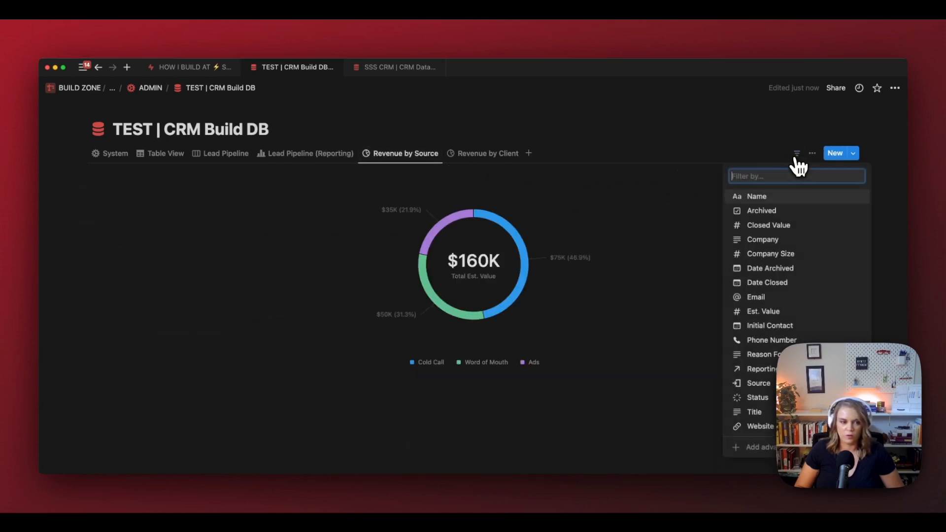
click(779, 209)
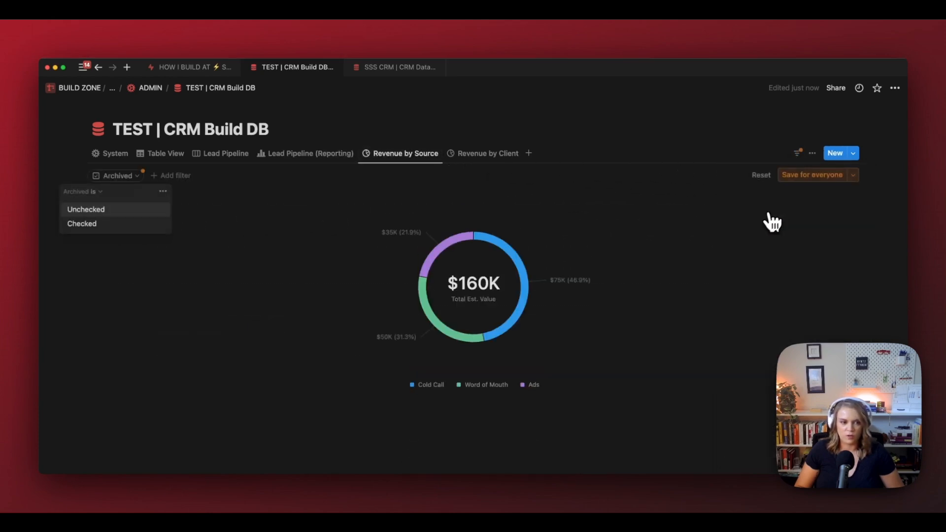
click(115, 209)
click(812, 175)
Step: Filter the Revenue by Client chart to leads with Archived unchecked, and save the filter for everyone
click(506, 156)
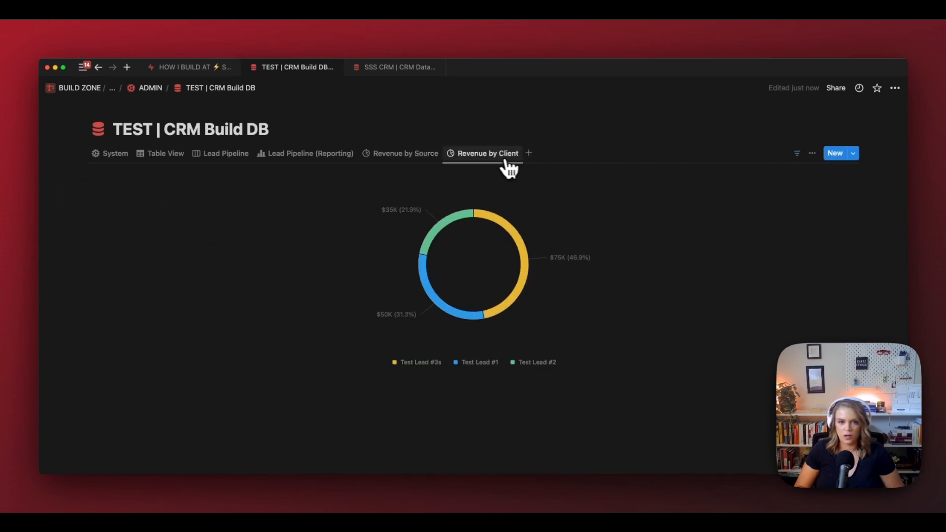
click(797, 154)
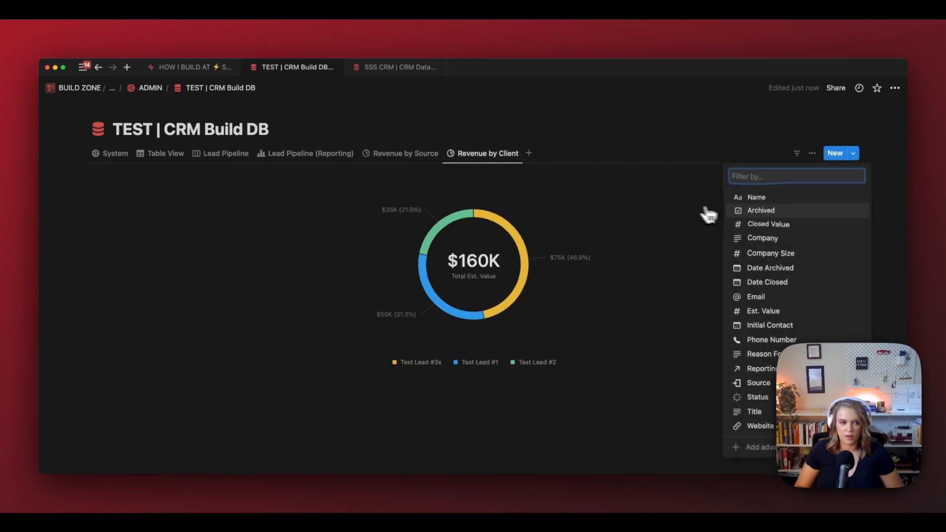
click(749, 209)
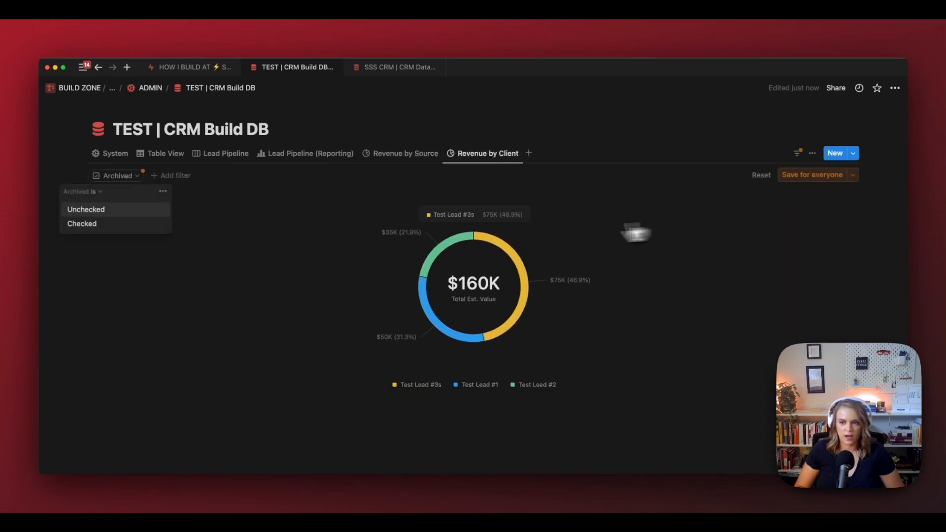
click(114, 211)
click(813, 175)
Step: Add a new table view to the test database, named Archive and given the open box icon
click(529, 153)
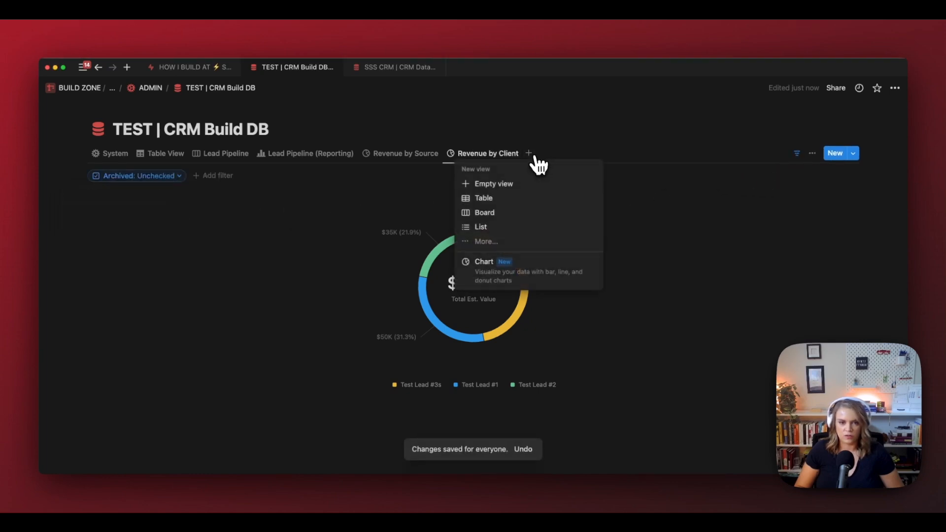
click(494, 184)
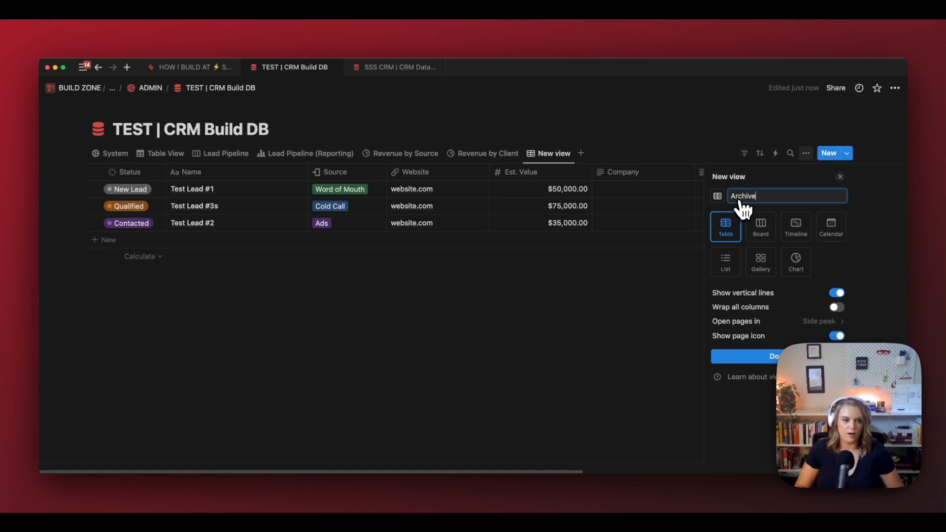
click(719, 196)
text(box)
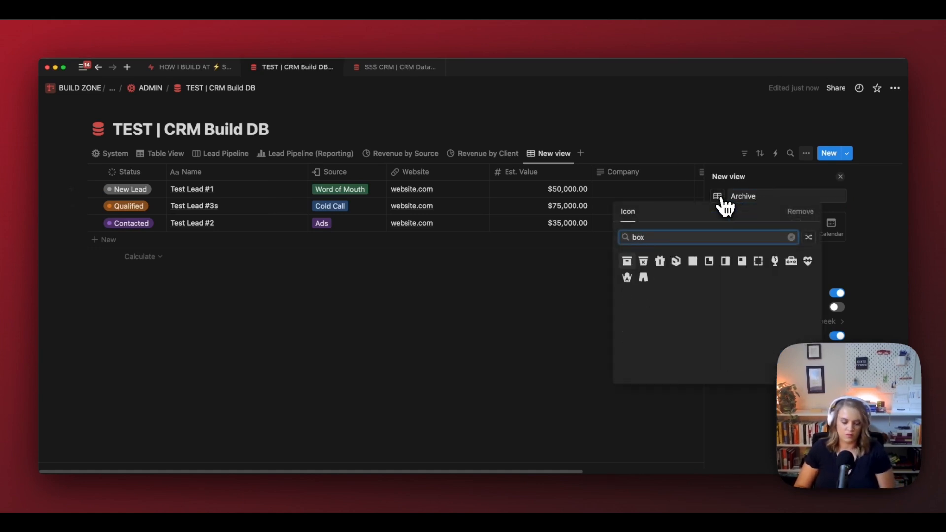
click(720, 198)
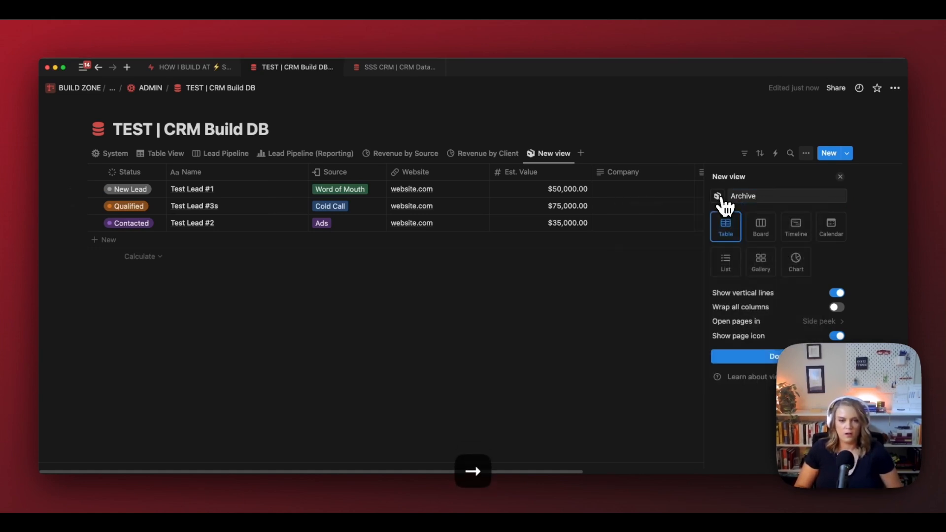
Step: Hide the Status property in the new Archive view and close the view setup
click(130, 172)
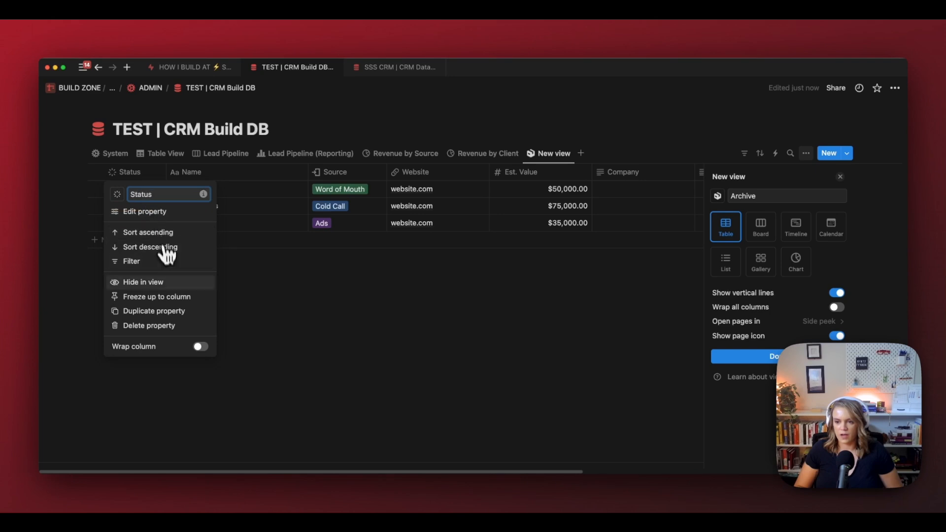
click(163, 283)
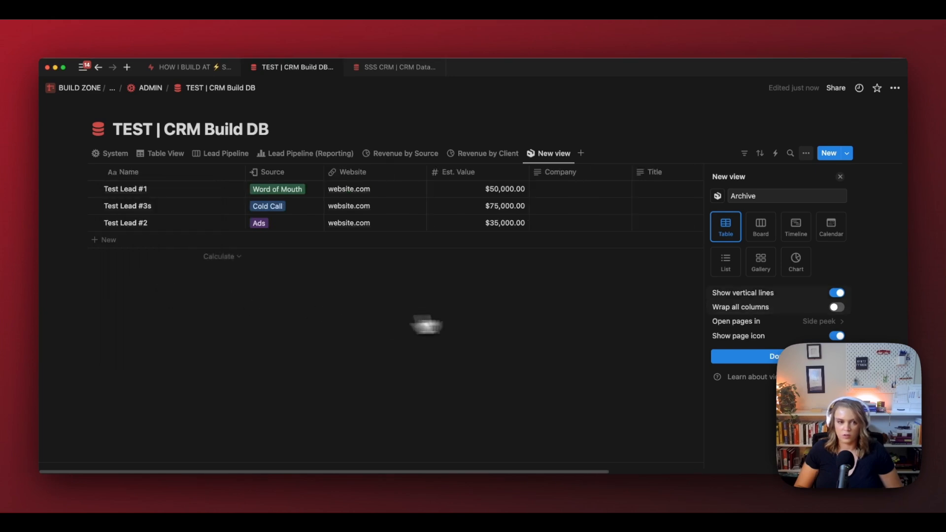
click(841, 178)
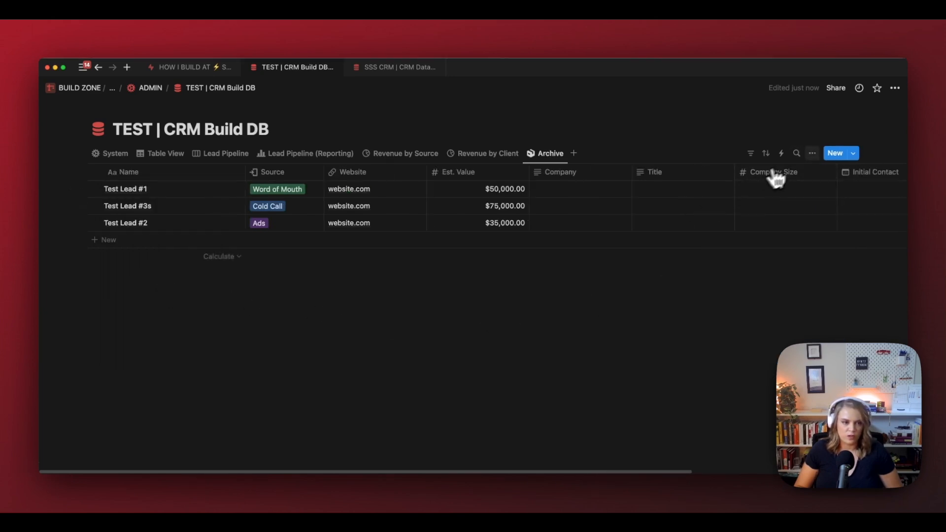
Step: Filter the Archive view to entries where Archived is Checked and save the filter for everyone
click(813, 154)
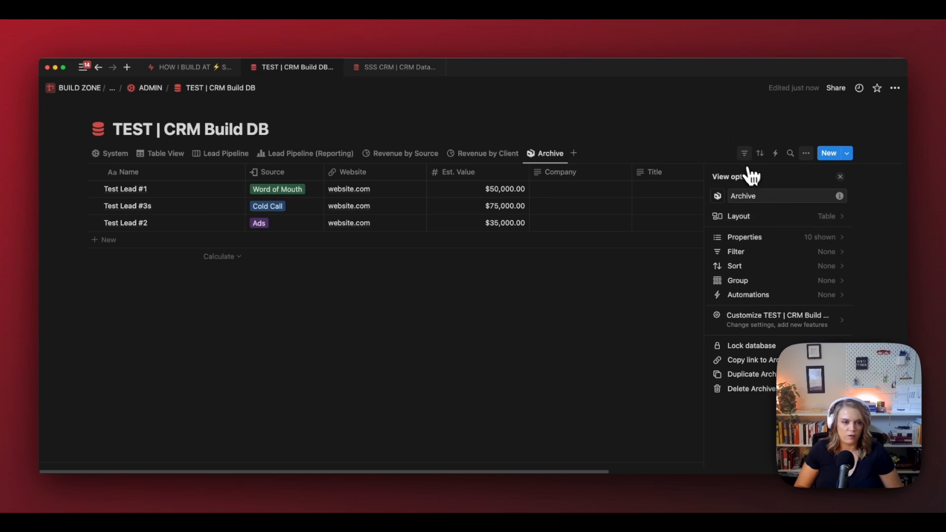
click(745, 154)
click(717, 207)
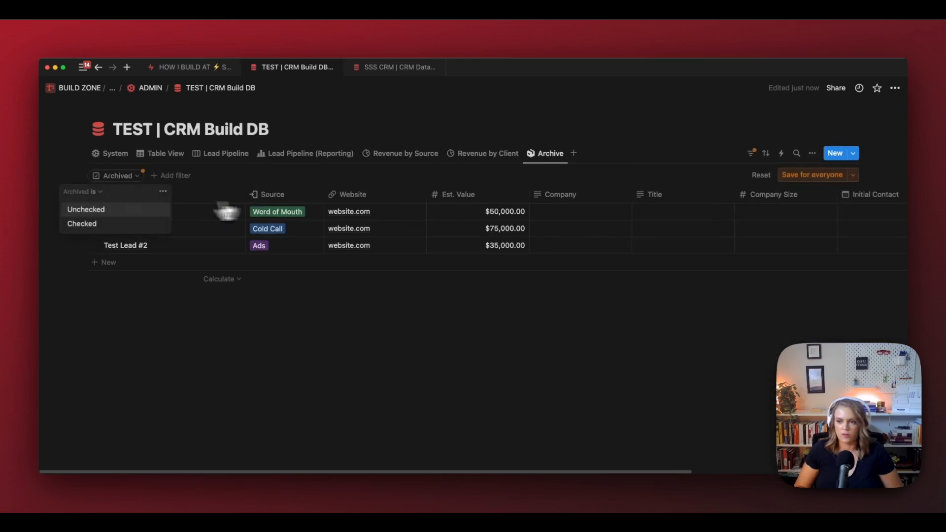
click(83, 224)
click(808, 175)
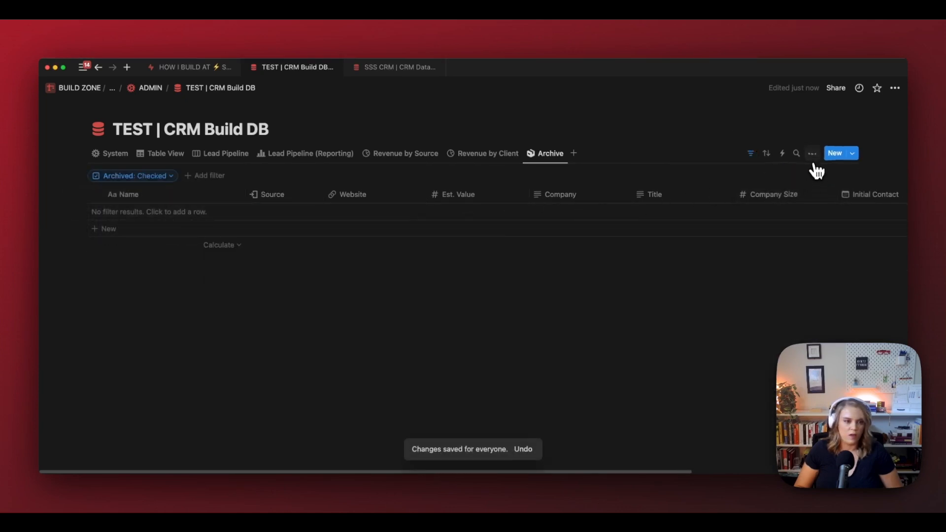
Step: Hide all properties in the Archive view except Name, and show only Source, Email and Date Archived beside it
click(813, 155)
click(837, 236)
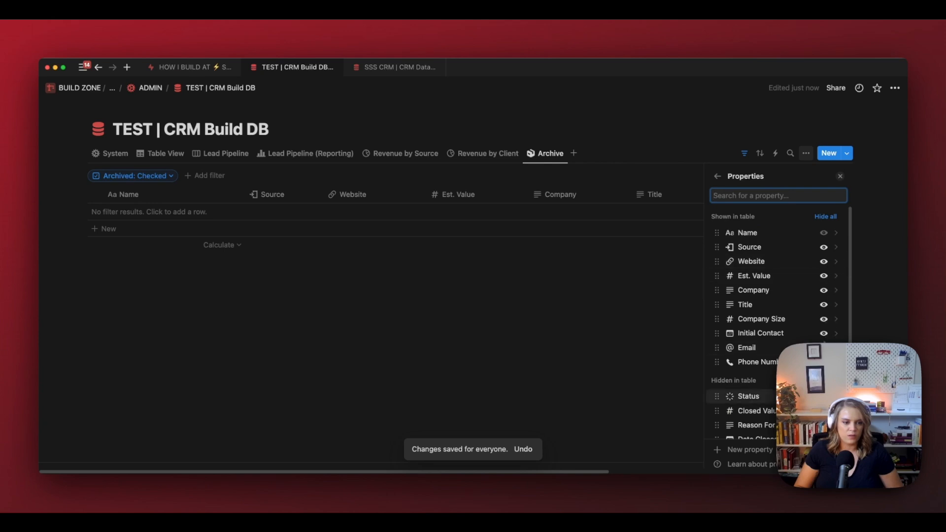
click(826, 216)
scroll(803, 276, down, 1)
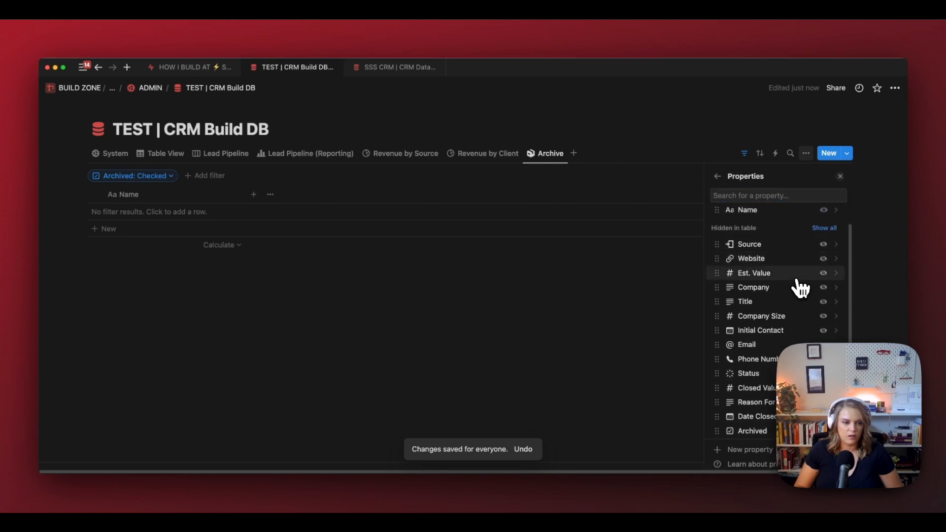
click(824, 245)
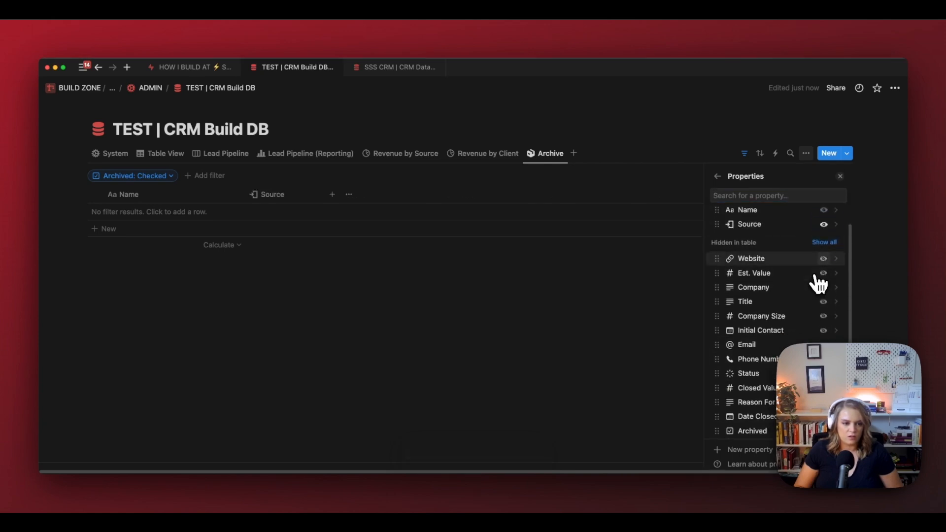
scroll(818, 281, down, 3)
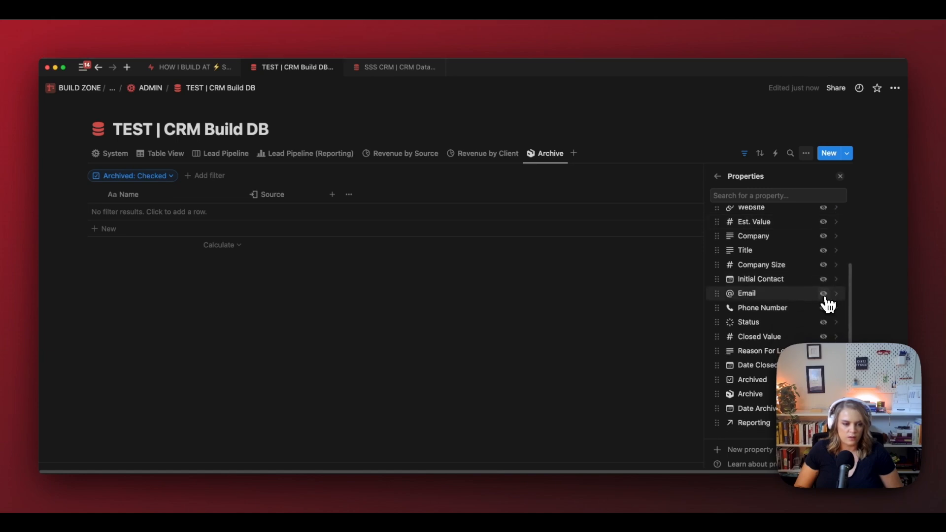
click(824, 294)
scroll(820, 320, down, 2)
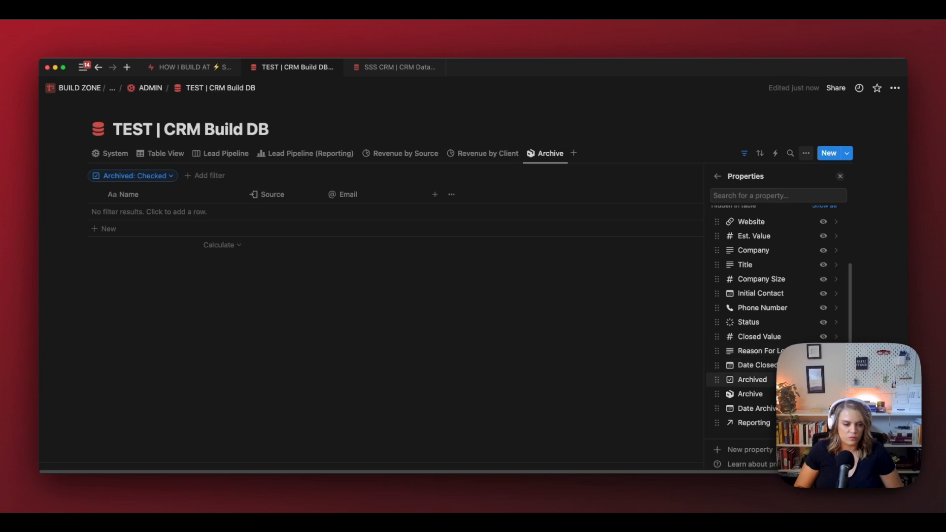
click(823, 408)
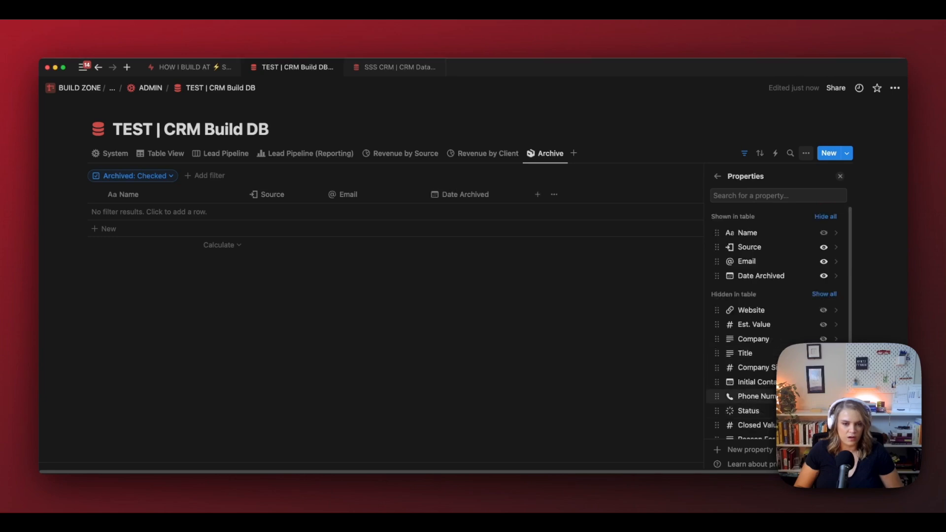
Step: Check the Archive columns in the SSS CRM database, and add a Person property named Lead Owner to the TEST database
click(400, 68)
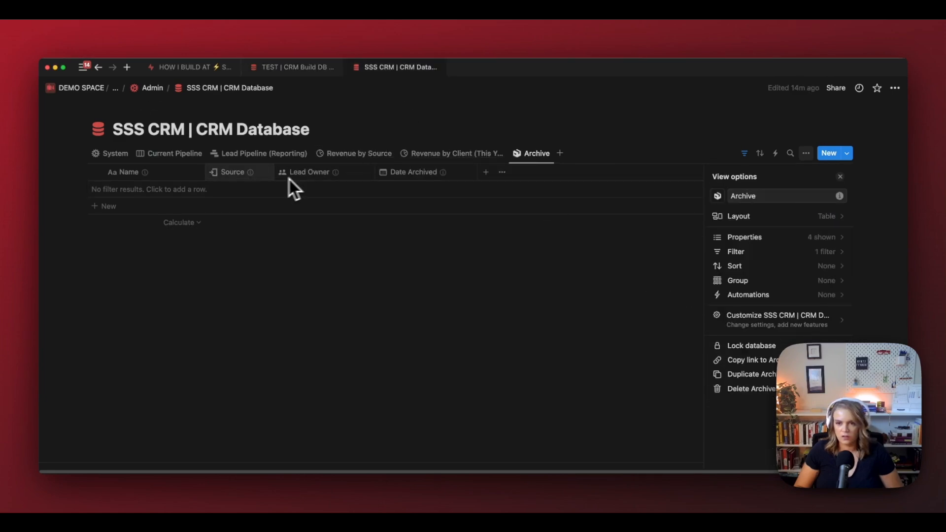
click(309, 69)
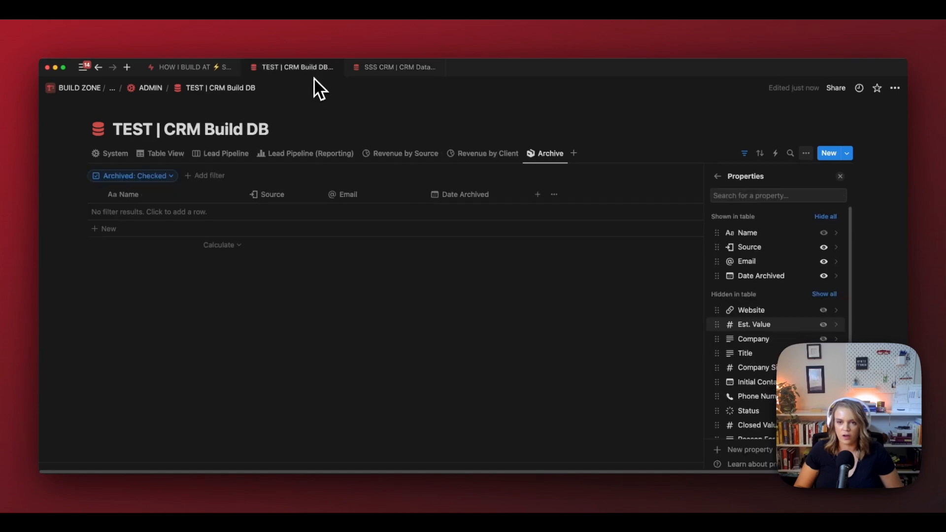
scroll(774, 309, down, 2)
click(769, 448)
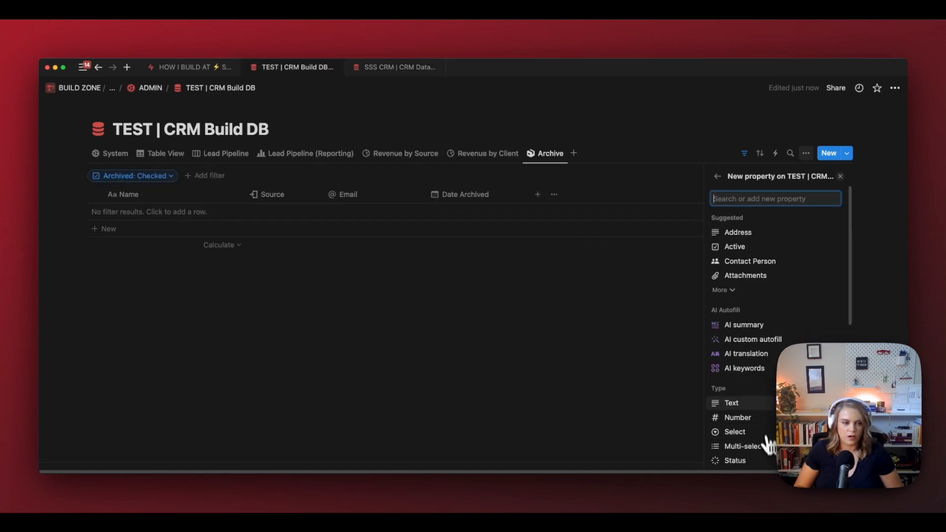
key(BackSpace)
text(pers)
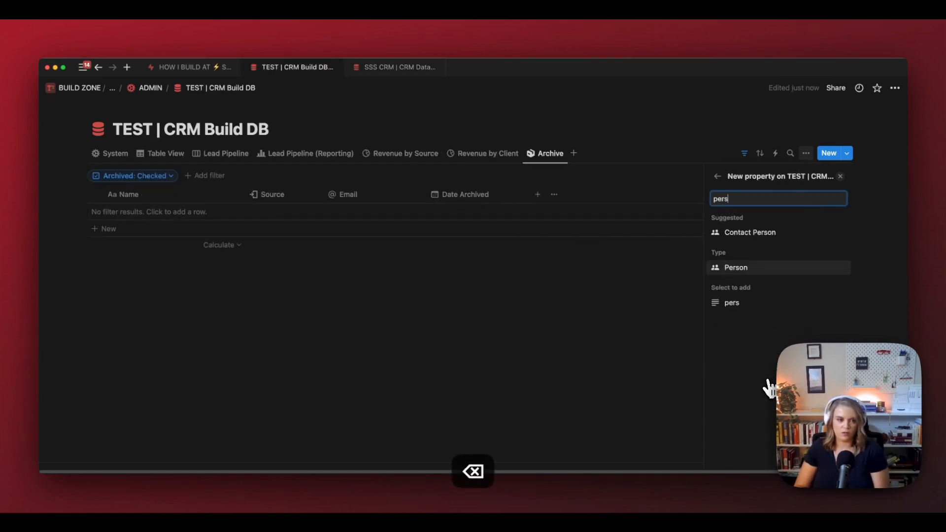
key(Return)
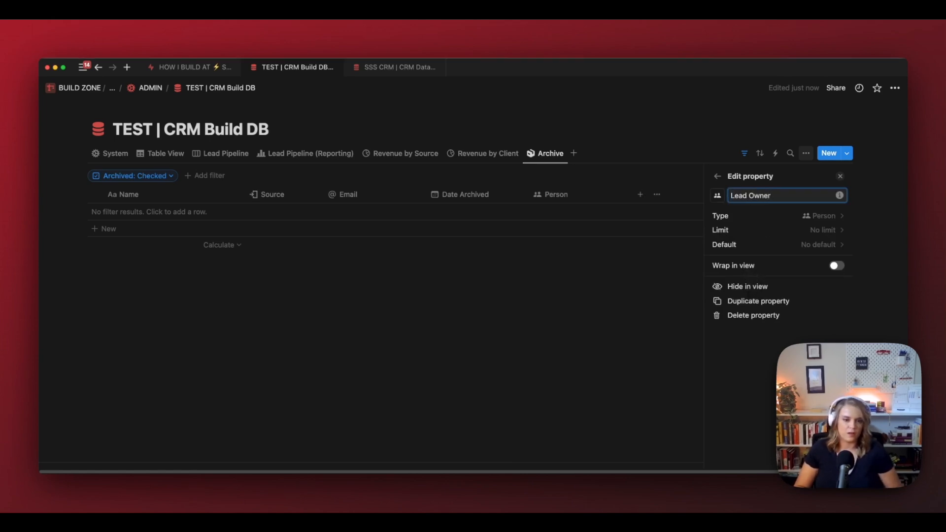
click(687, 304)
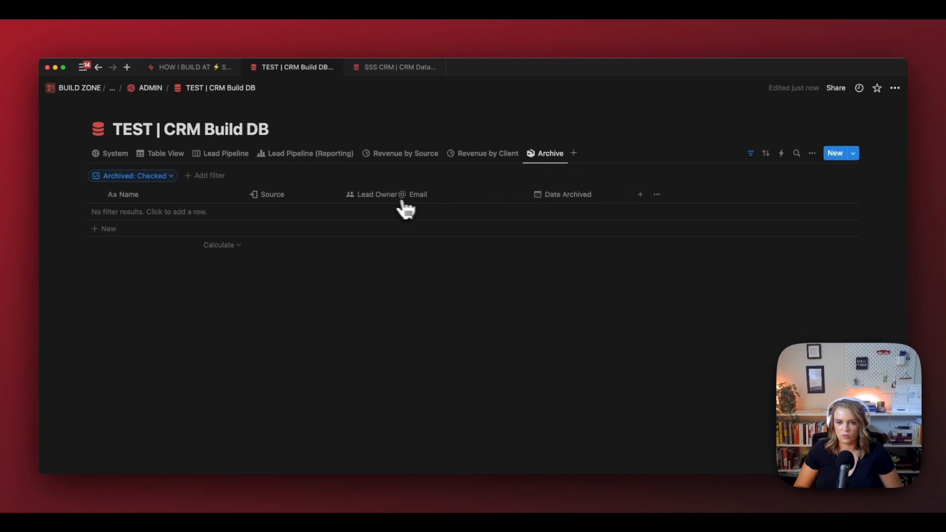
Step: Compare the column order of the SSS CRM database's Archive view and return to the TEST CRM Build DB
click(374, 68)
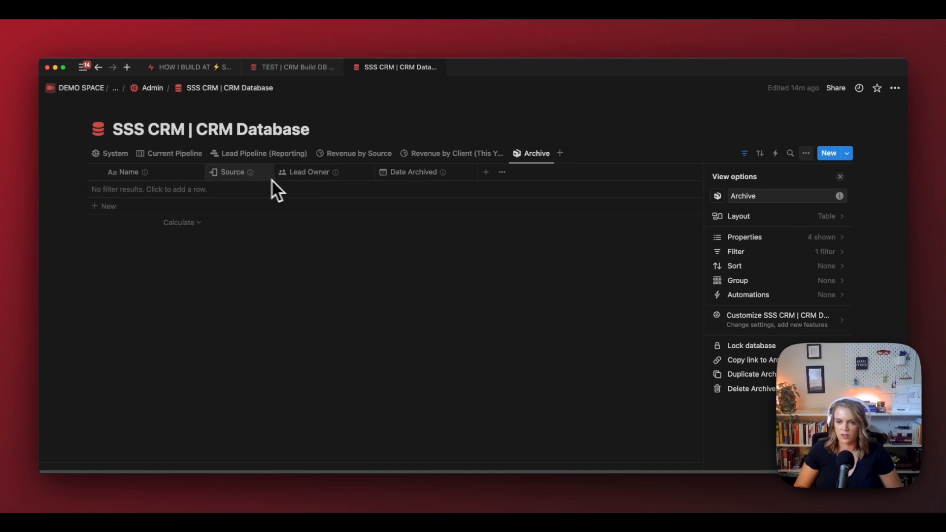
mouse_move(247, 179)
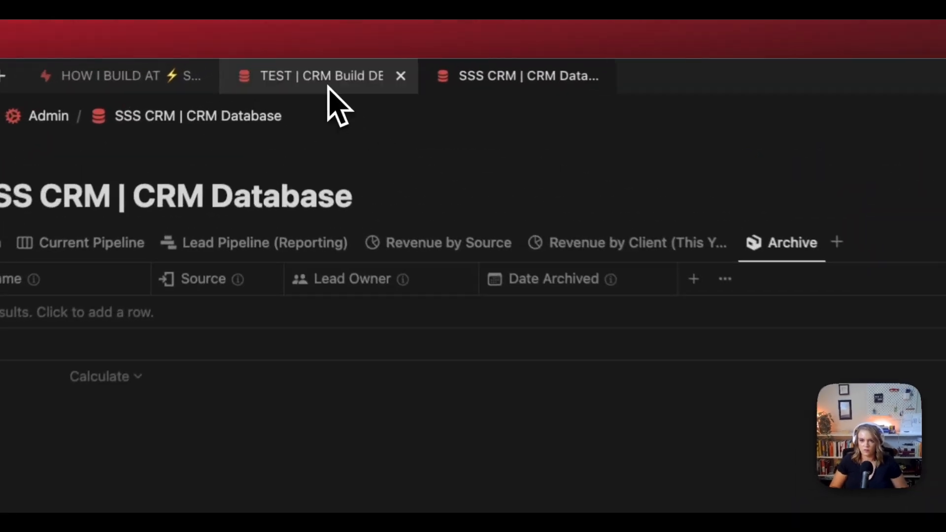
click(298, 67)
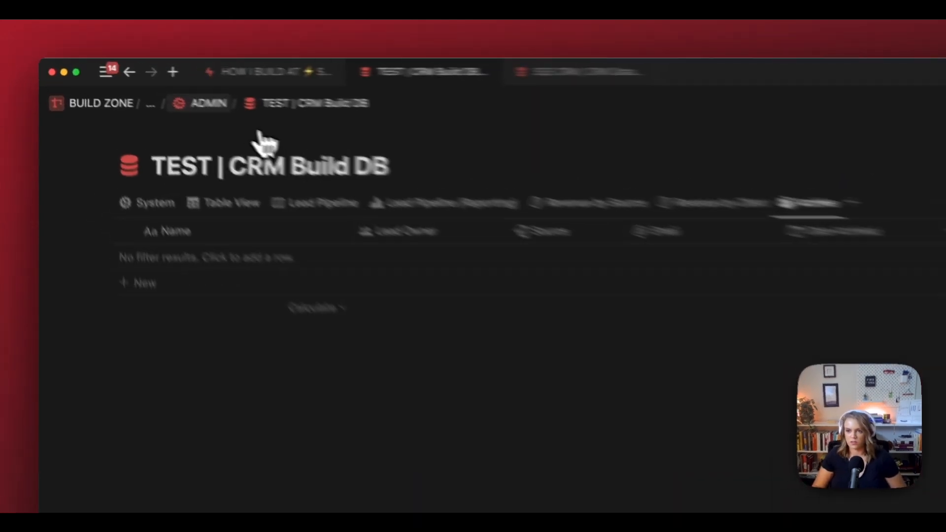
Step: Go up from the TEST database through the ADMIN page to the QUICK BUILD TUTORIAL page
click(150, 87)
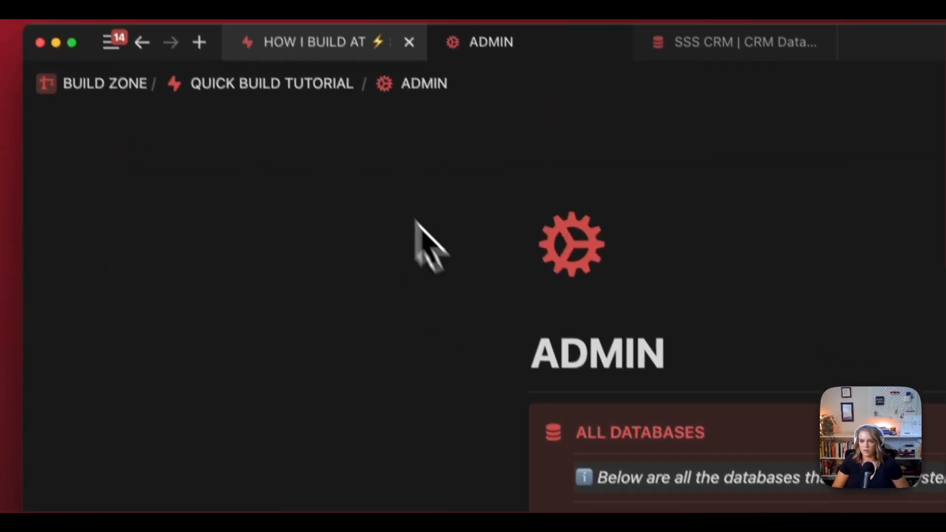
click(275, 88)
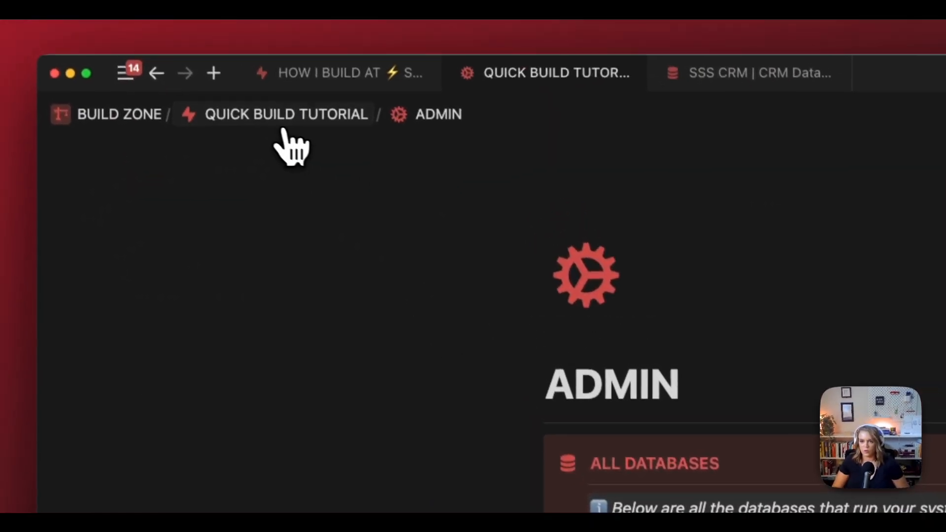
click(488, 390)
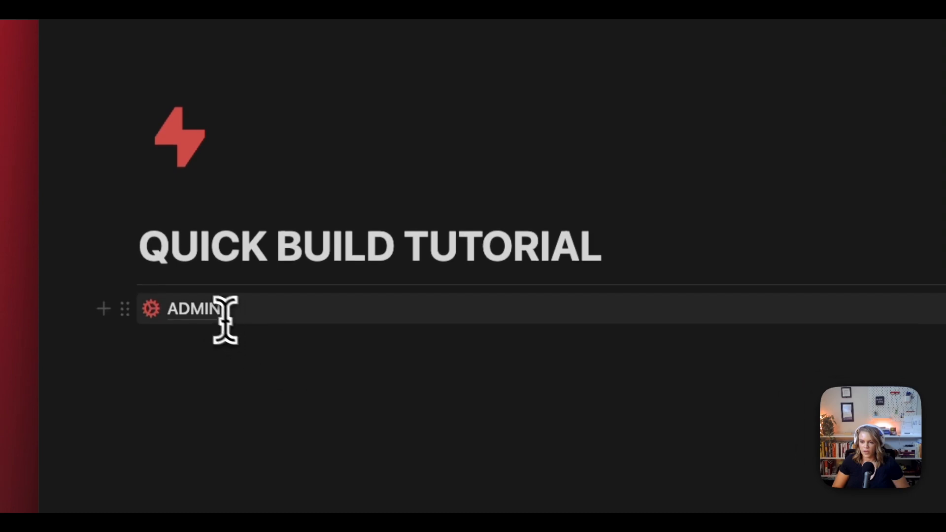
Step: Switch to the video outline and highlight the bullet "Save your databases + strip them. Then duplicate when needed."
click(370, 65)
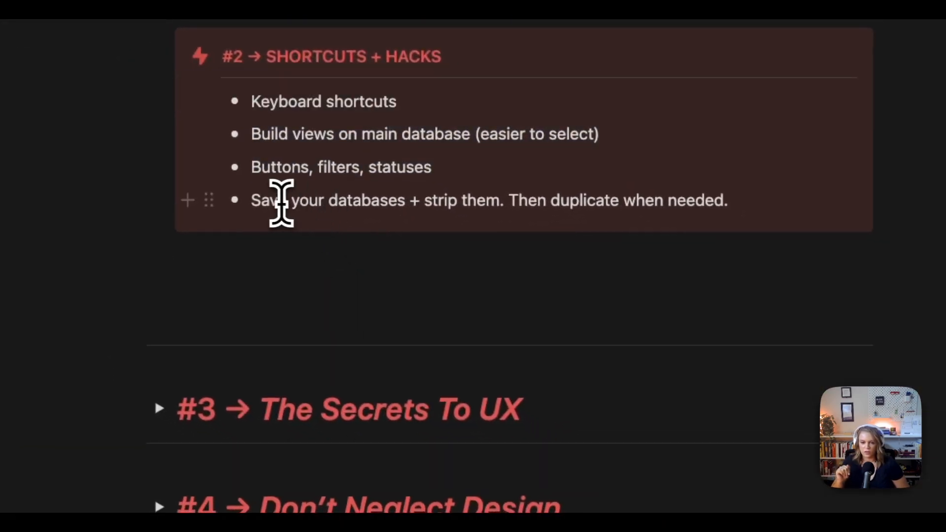
drag(261, 203, 715, 205)
drag(697, 243, 220, 245)
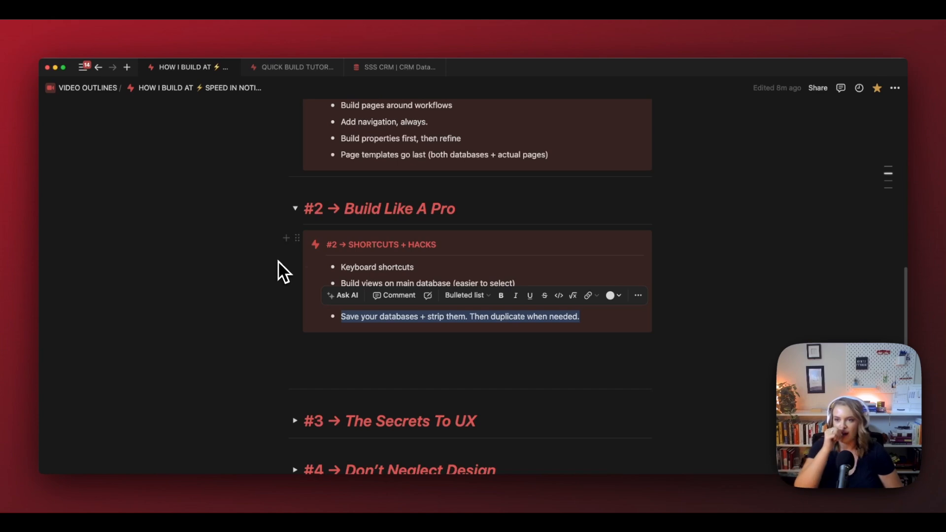
Step: Open the Basic CRM Database from the DATABASES page in the TEMPLATES teamspace and look through its properties
click(86, 70)
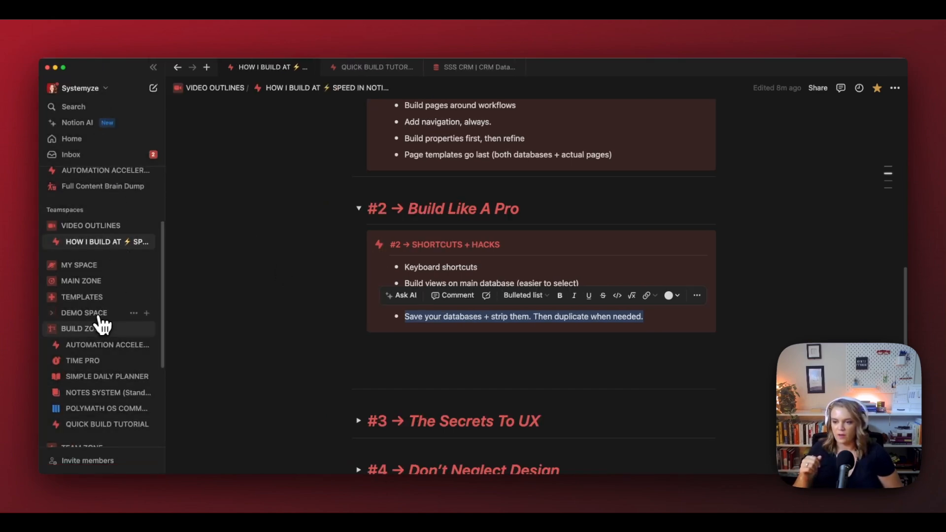
click(72, 301)
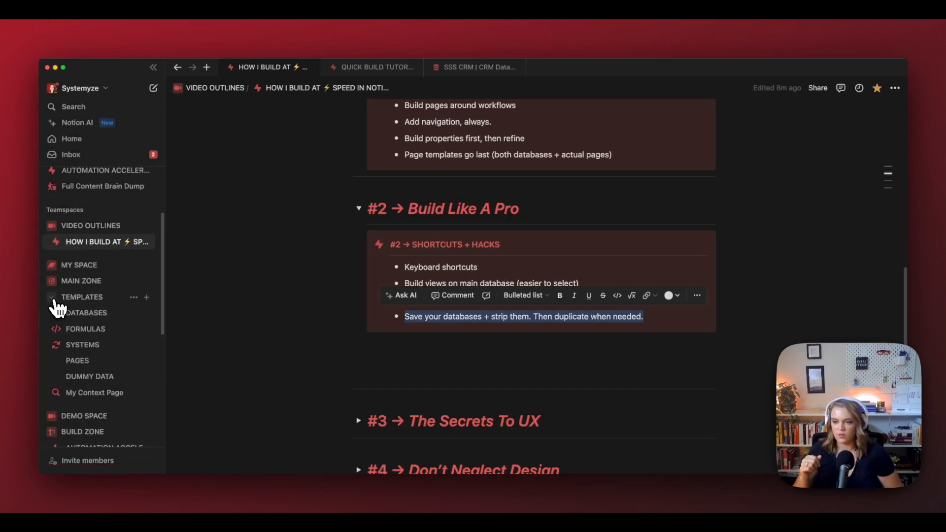
click(93, 318)
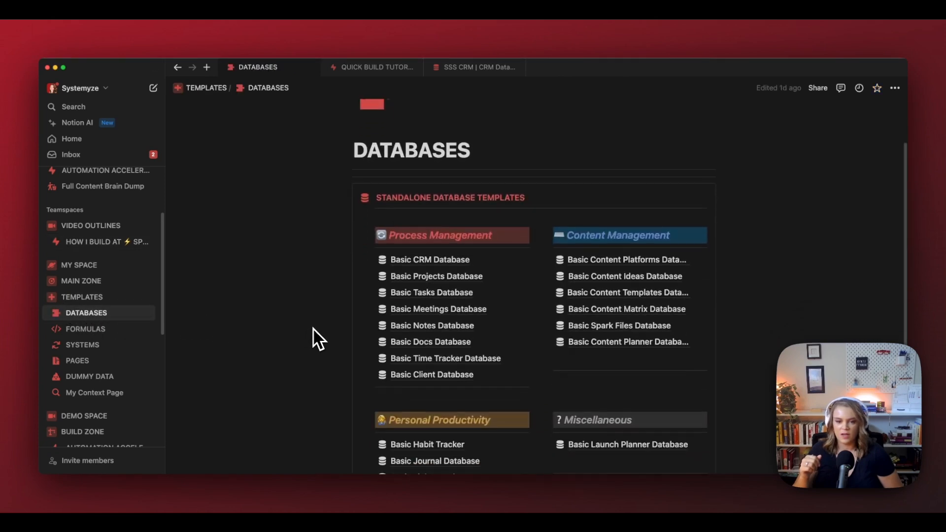
click(430, 259)
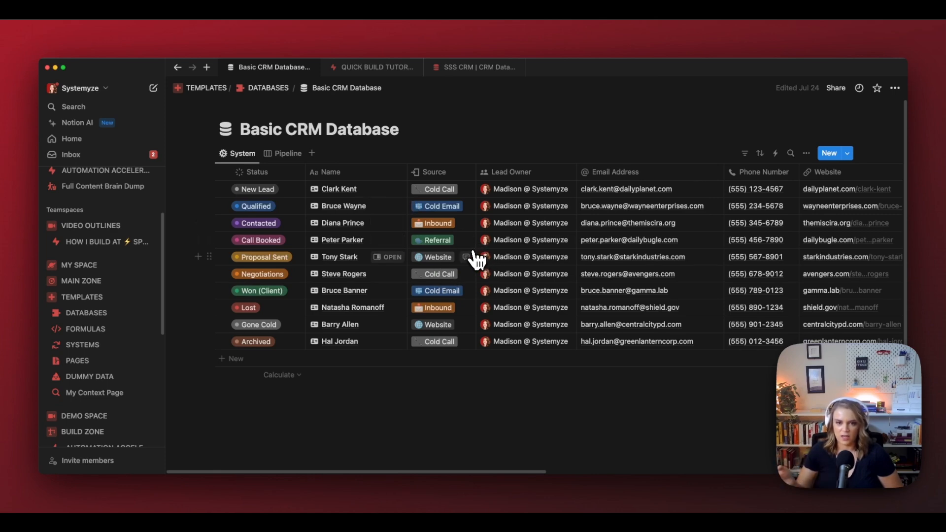
scroll(474, 259, right, 10)
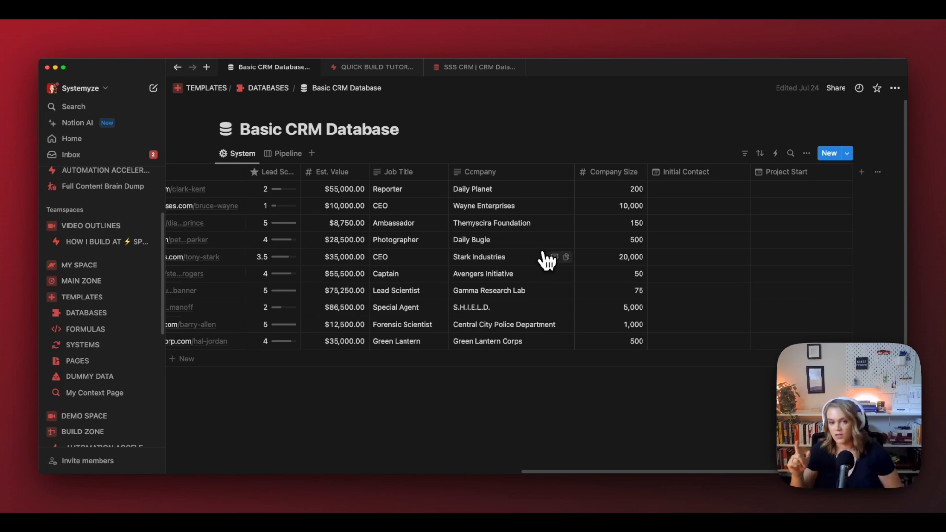
Step: Return to the DATABASES page and duplicate the Basic CRM Database with its content
click(270, 88)
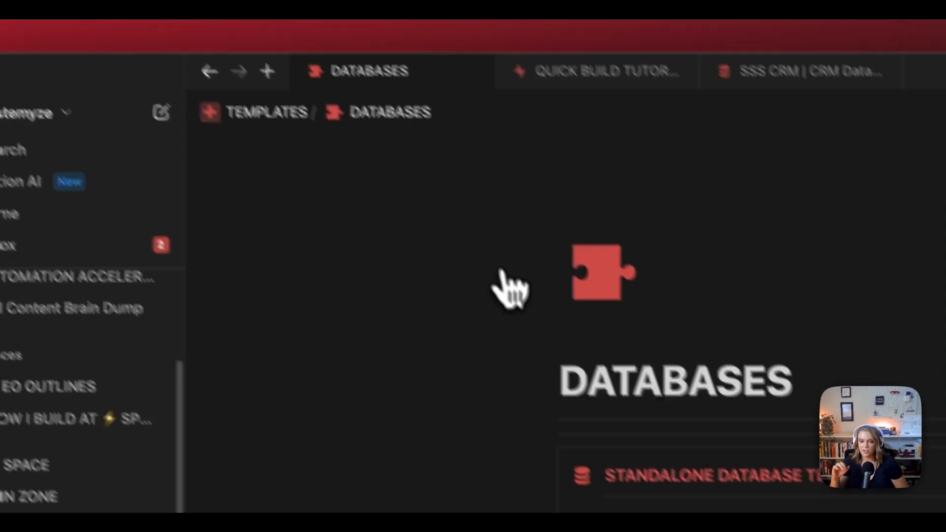
right_click(406, 364)
mouse_move(515, 202)
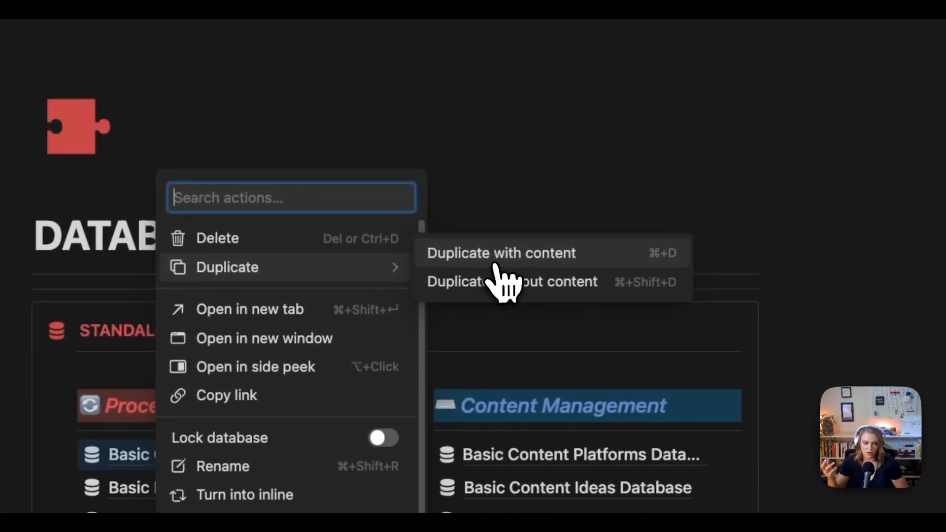
click(494, 265)
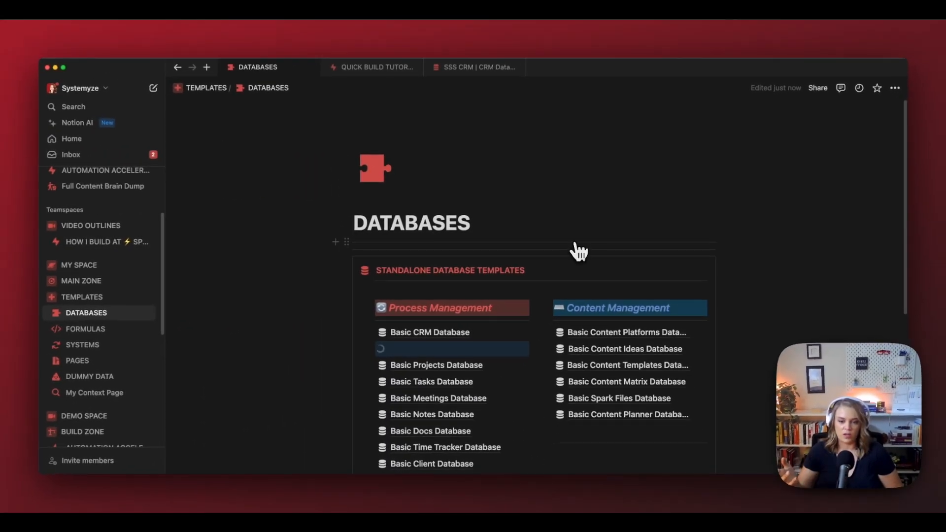
scroll(557, 271, down, 2)
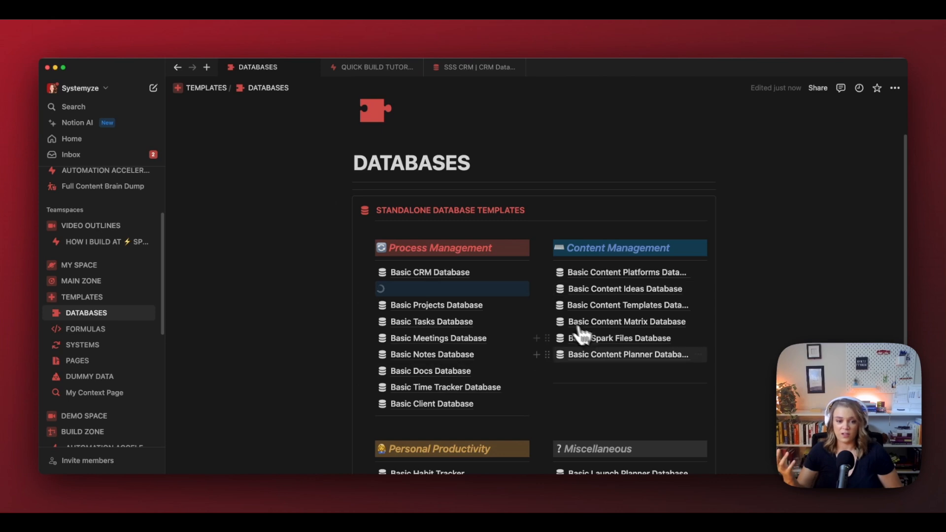
Step: Open the duplicated Basic CRM Database (1) and look through its properties
mouse_move(616, 357)
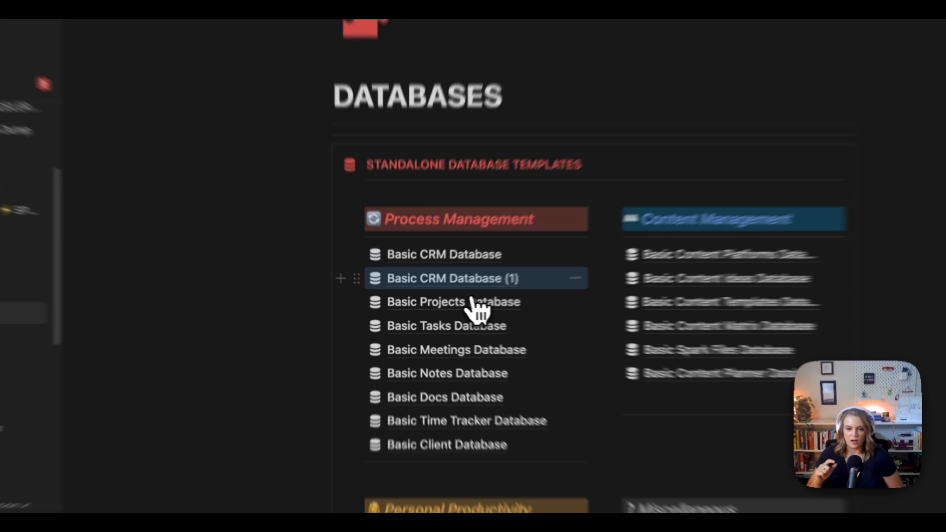
click(446, 288)
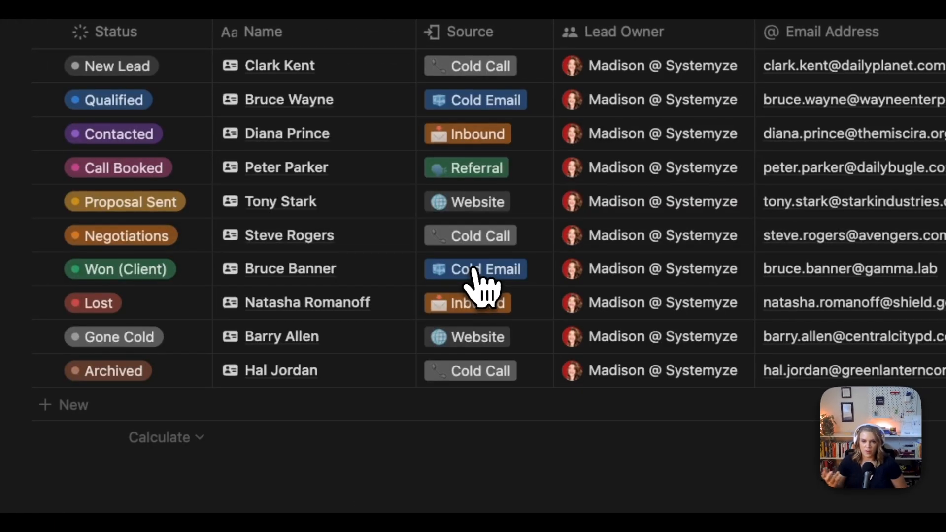
scroll(473, 270, right, 4)
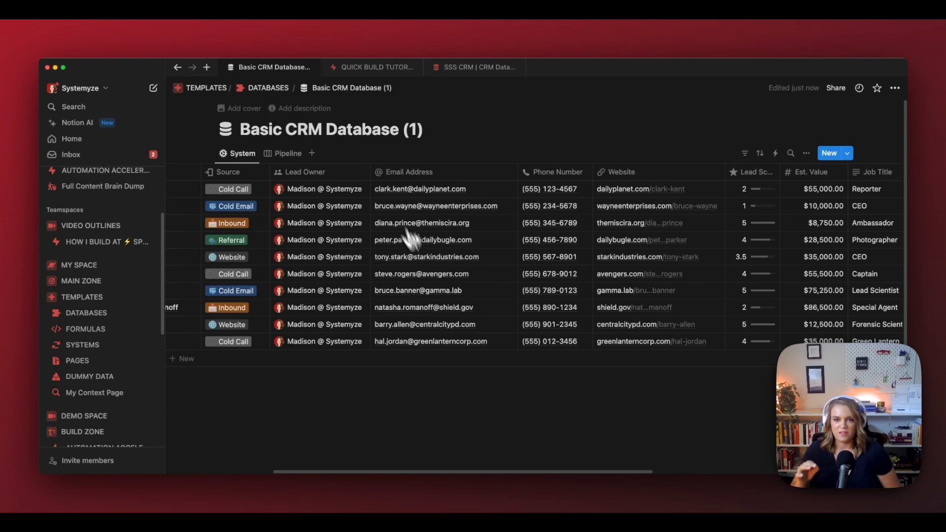
Step: Return to the HOW I BUILD AT ⚡ SPEED IN NOTION video outline and highlight the bullet "Buttons, filters, statuses"
mouse_move(368, 85)
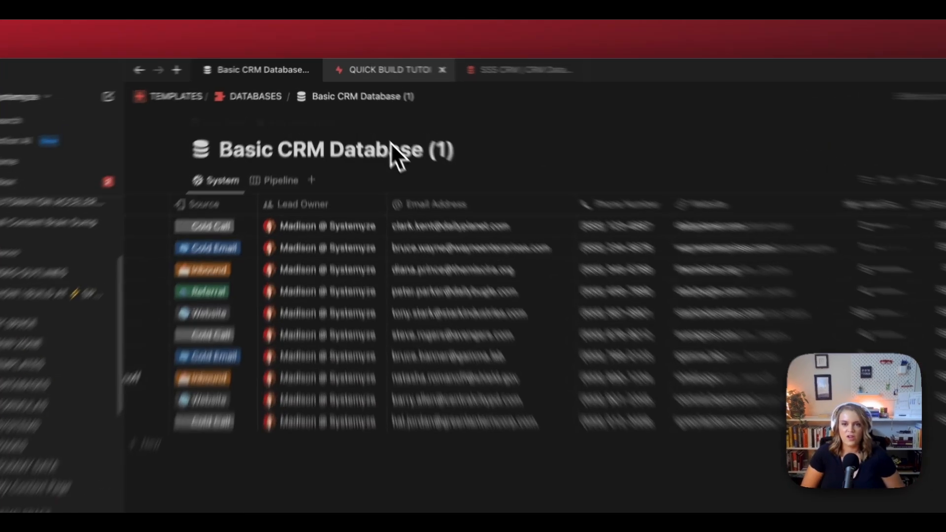
click(377, 67)
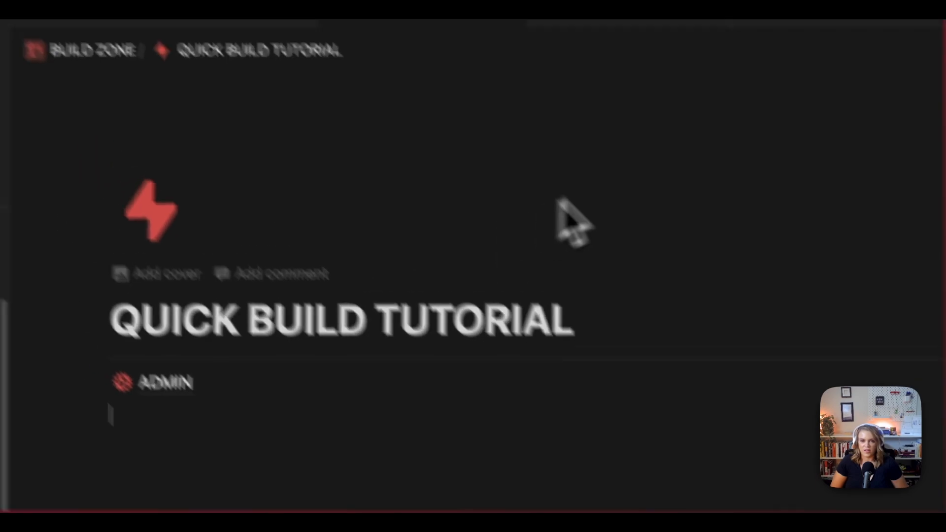
click(346, 88)
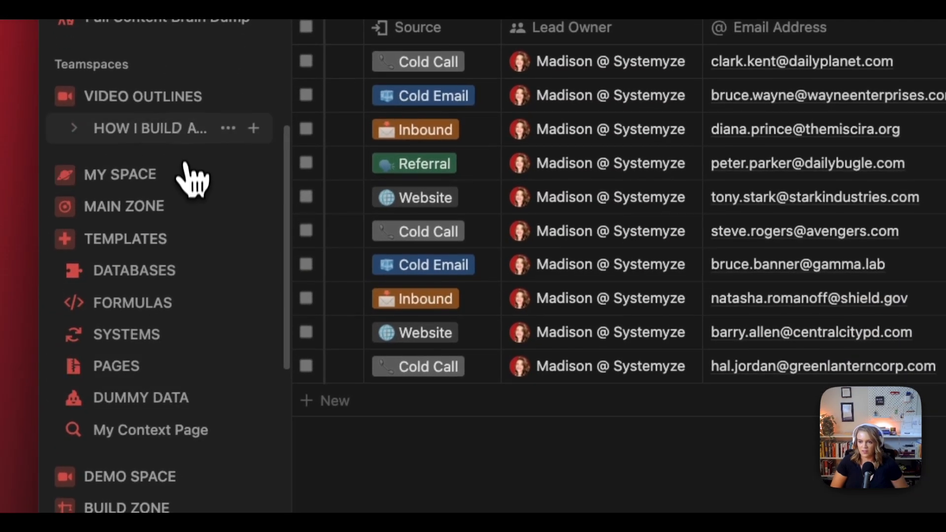
click(187, 129)
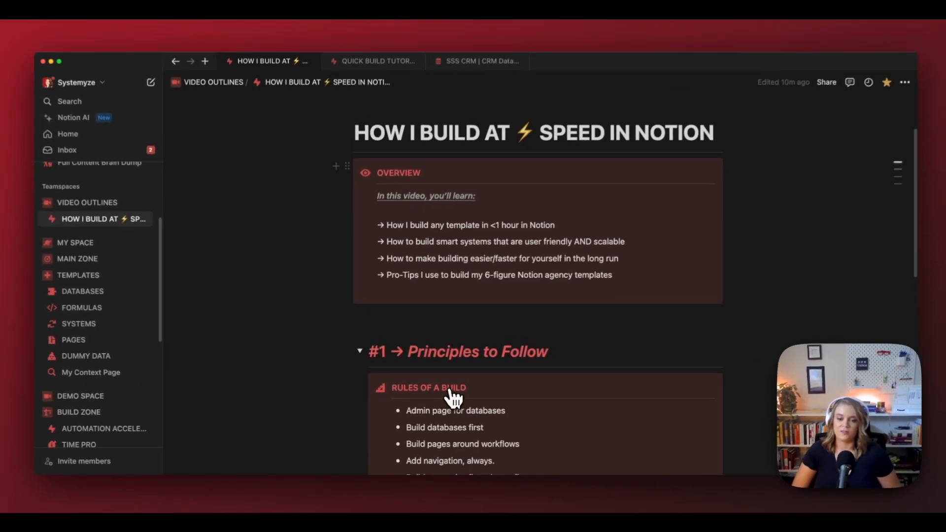
scroll(450, 392, down, 5)
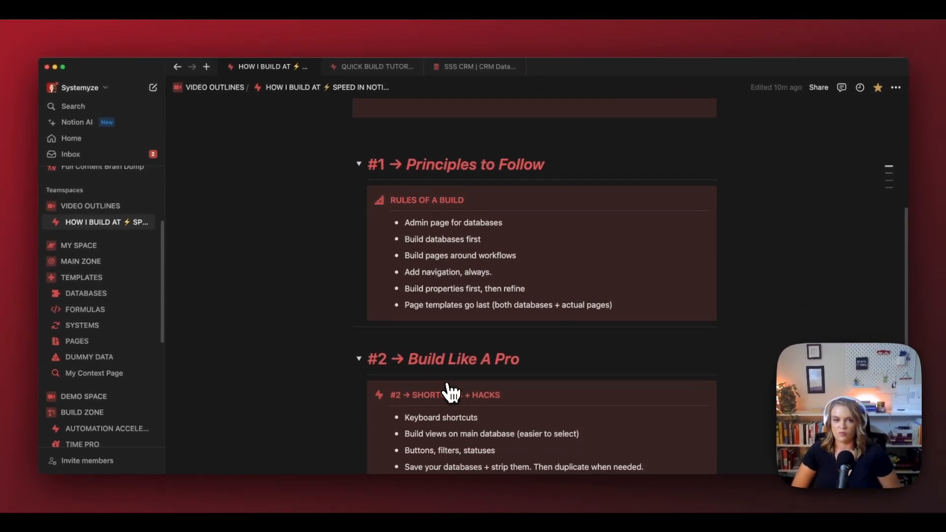
scroll(449, 387, down, 3)
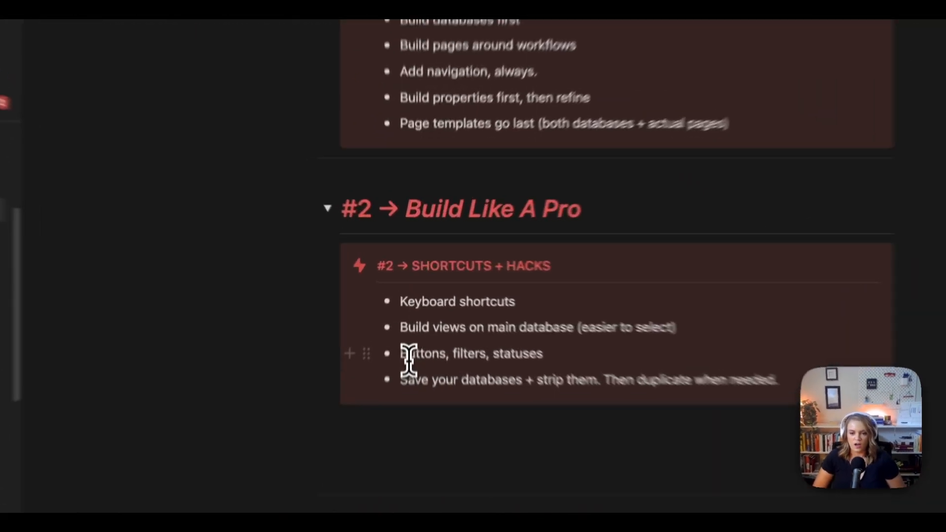
drag(403, 313, 496, 314)
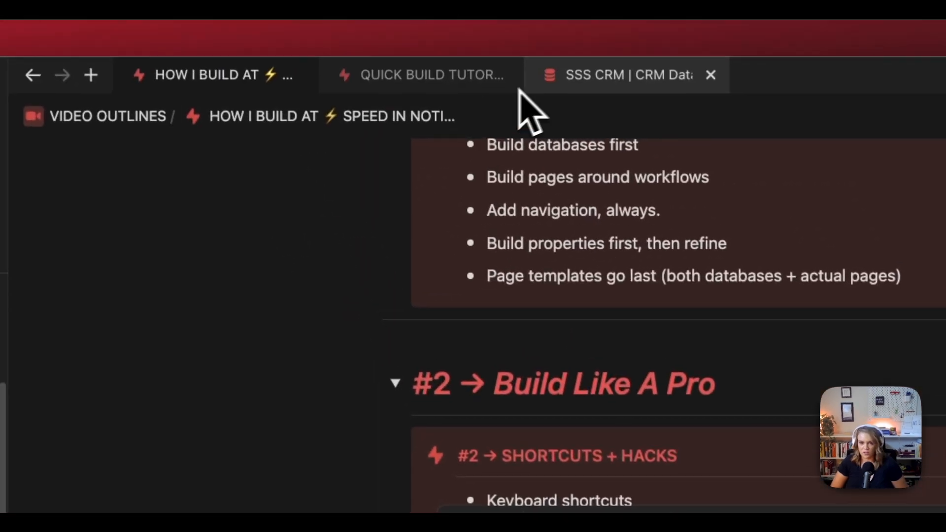
Step: Open the TEST | CRM Build DB from the QUICK BUILD TUTORIAL's ADMIN page and show its System view
click(550, 81)
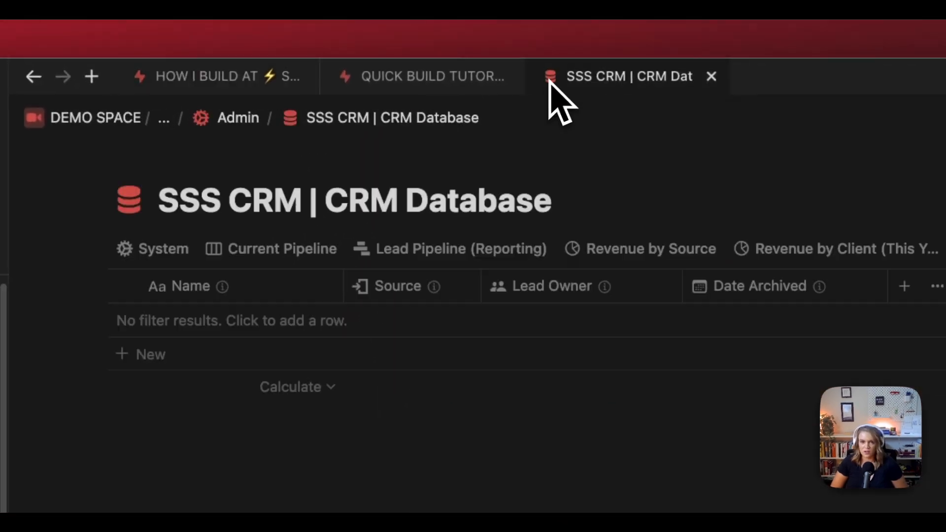
click(487, 78)
click(165, 448)
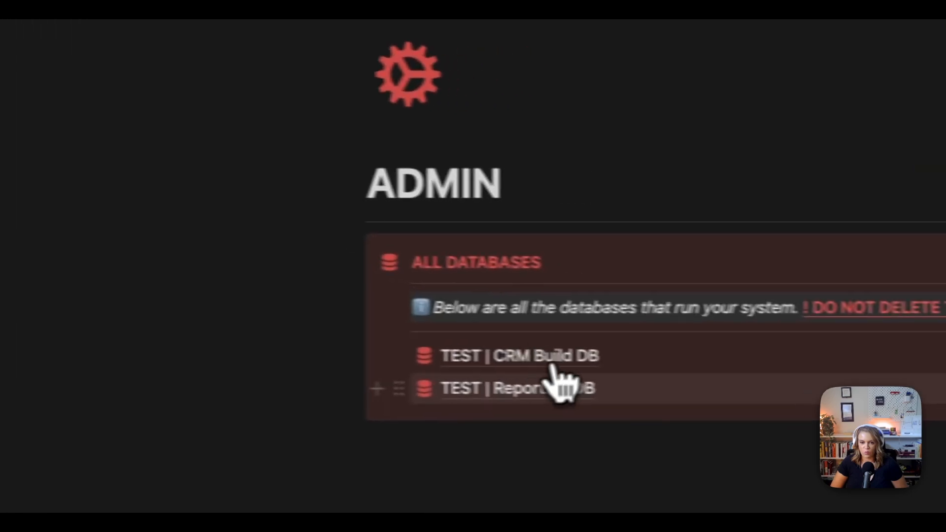
click(670, 364)
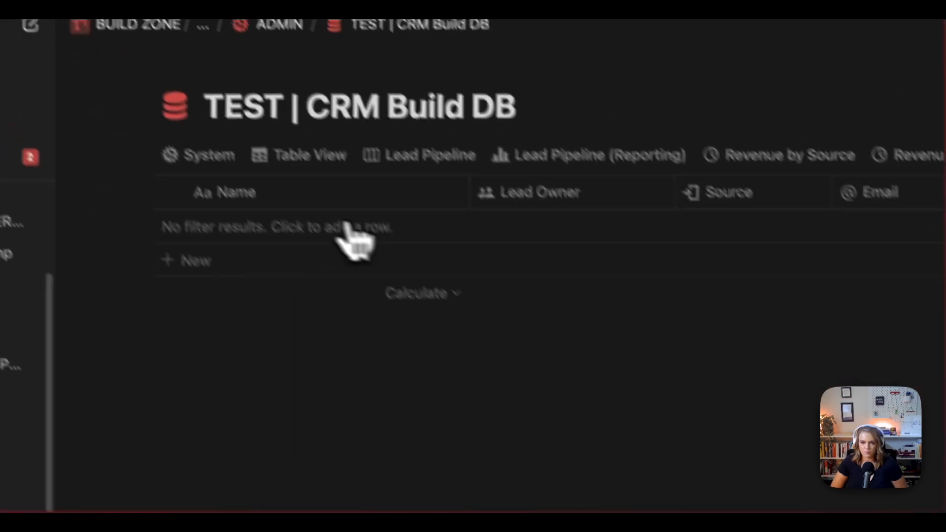
click(79, 42)
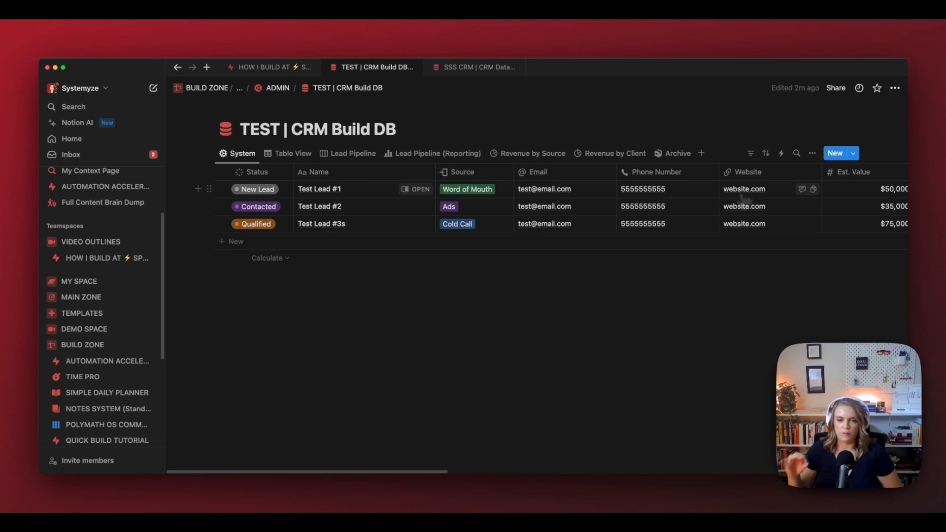
Step: Archive Test Lead #1 with its ARCHIVE button, and check the database's Archive view and Table View
scroll(739, 212, right, 15)
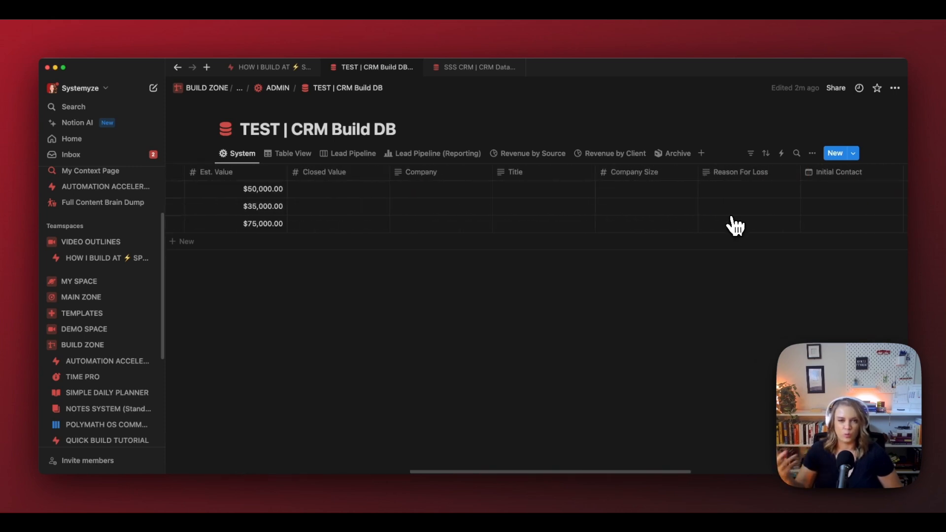
scroll(725, 222, right, 10)
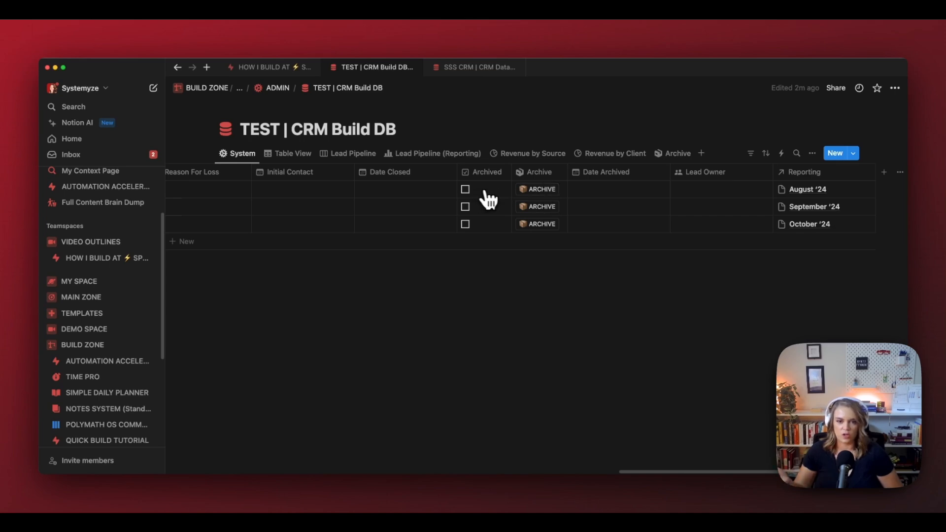
click(524, 190)
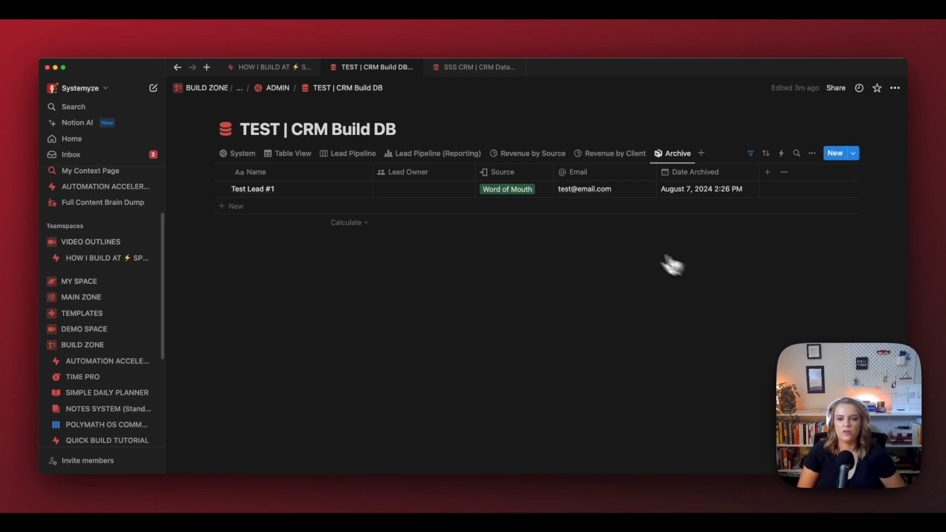
click(293, 153)
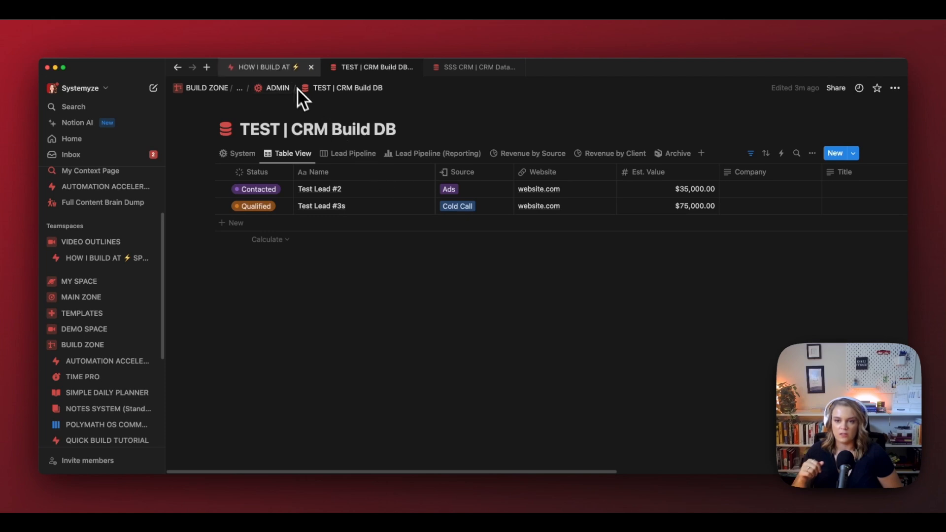
Step: Return to the video outline and expand the section "#3 → The Secrets To UX" to view its tips
mouse_move(287, 74)
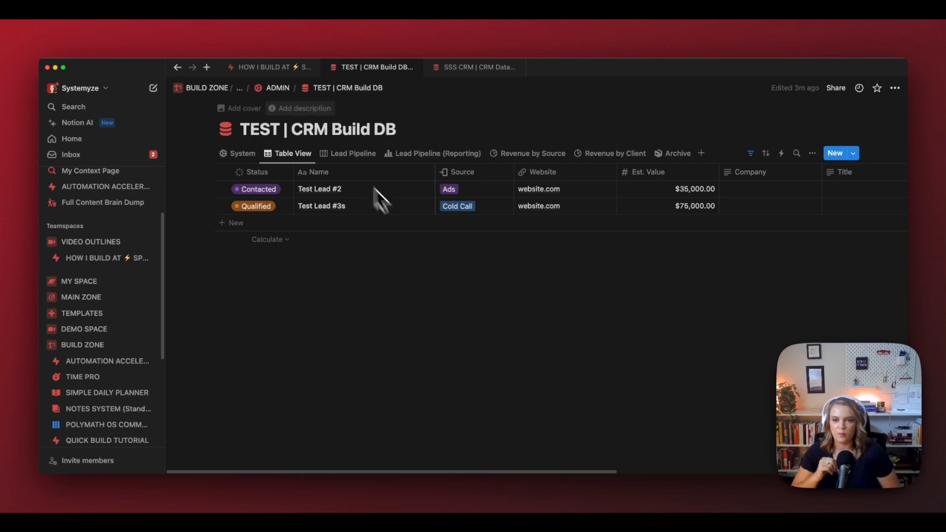
click(281, 73)
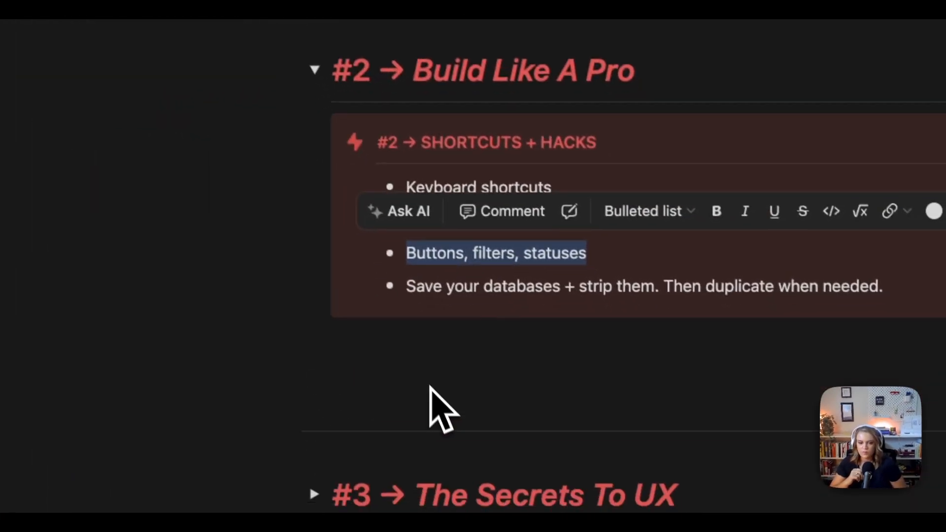
scroll(419, 345, down, 2)
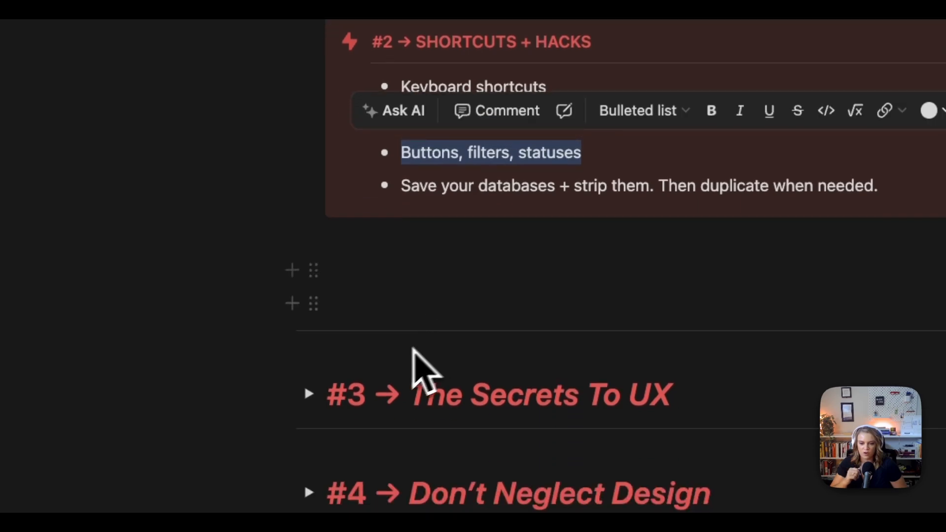
click(310, 393)
scroll(356, 400, down, 5)
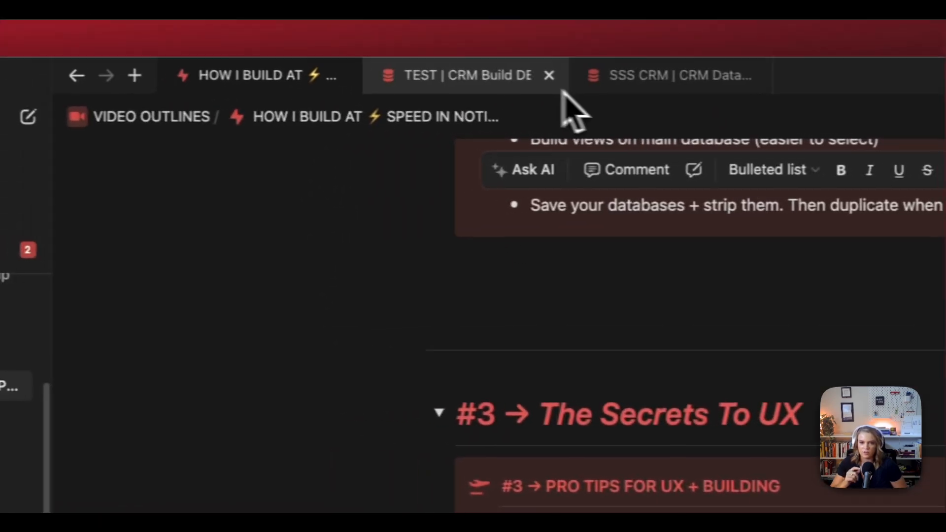
Step: Go back to the ADMIN page above the TEST | CRM Build DB and insert a divider directly beneath its title
click(435, 76)
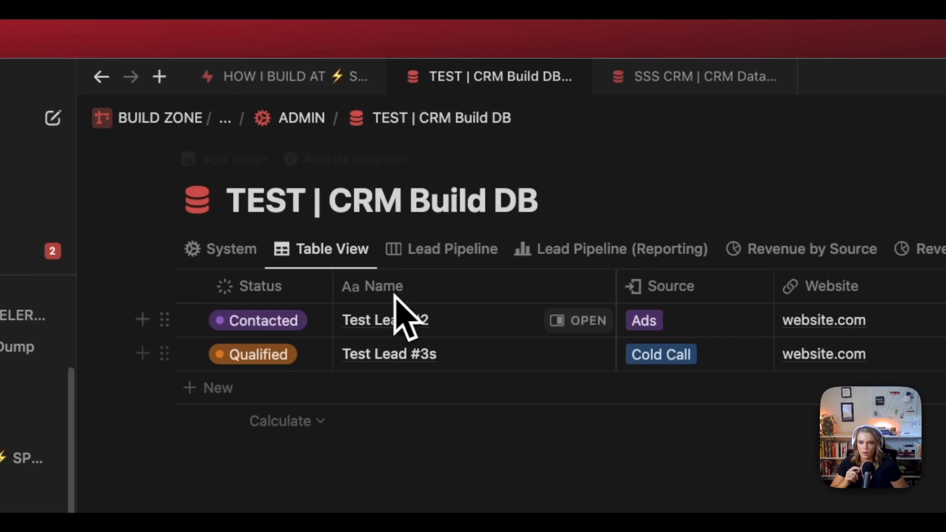
click(282, 120)
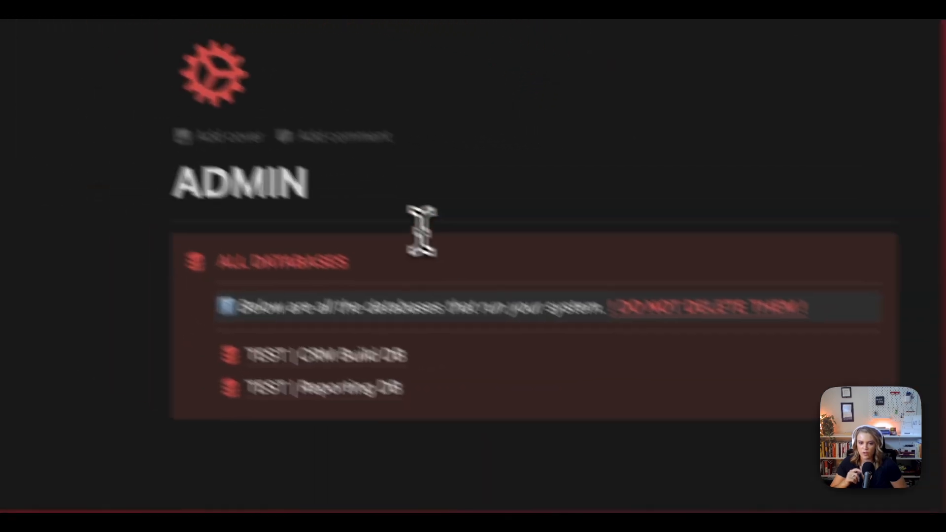
click(329, 184)
key(Return)
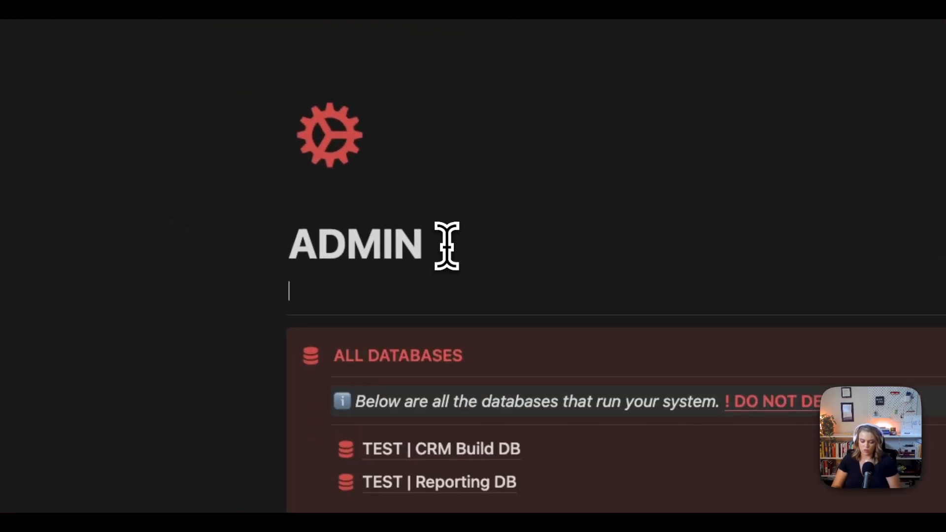
text(---)
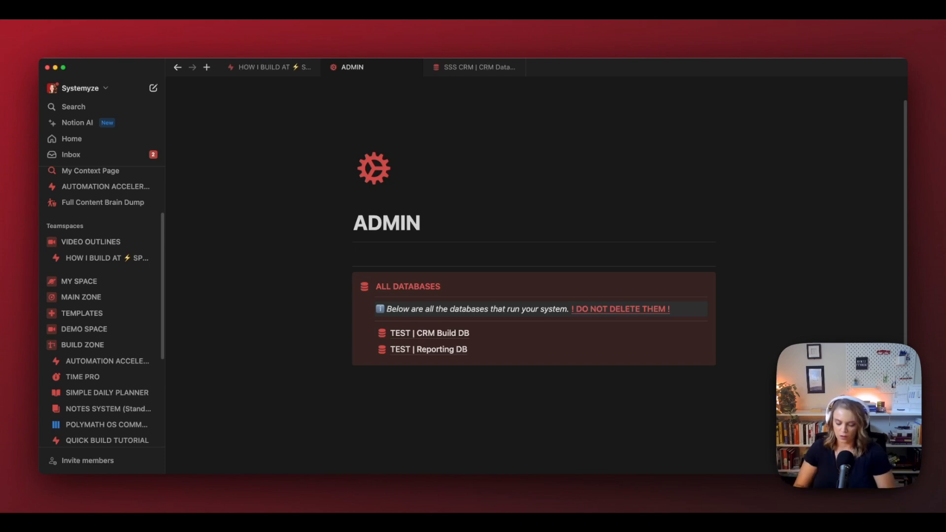
Step: Add a button block below the new divider, name it BACK TO HOME and give it the plain house icon
text(/butt)
key(Return)
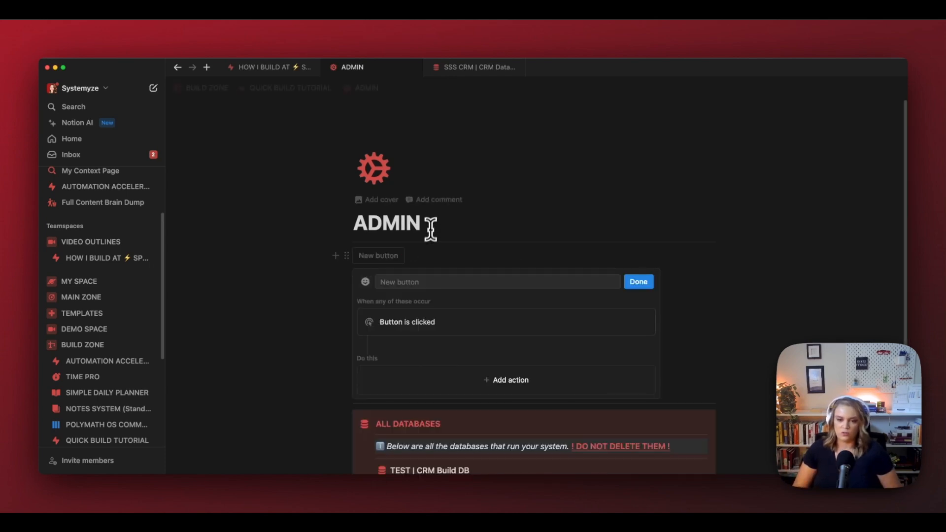
click(427, 278)
text(BACK TO HOME)
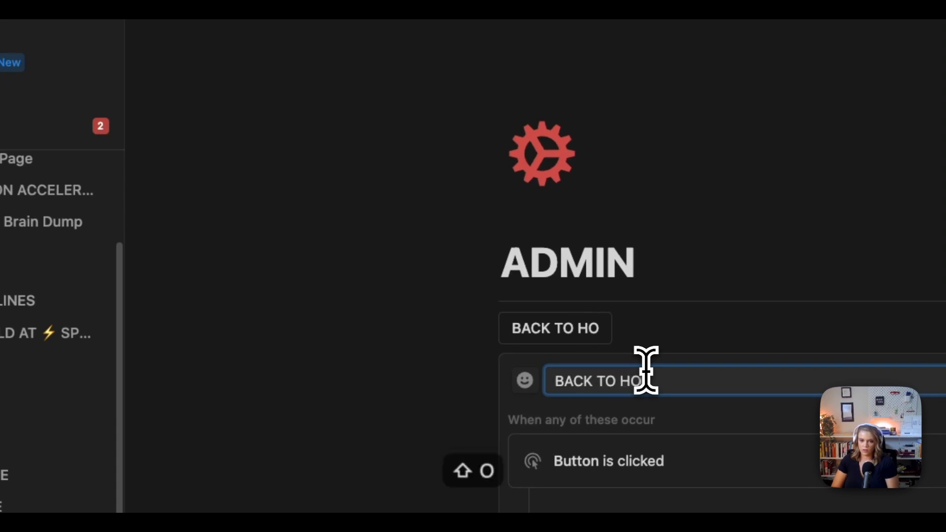
click(525, 381)
text(house)
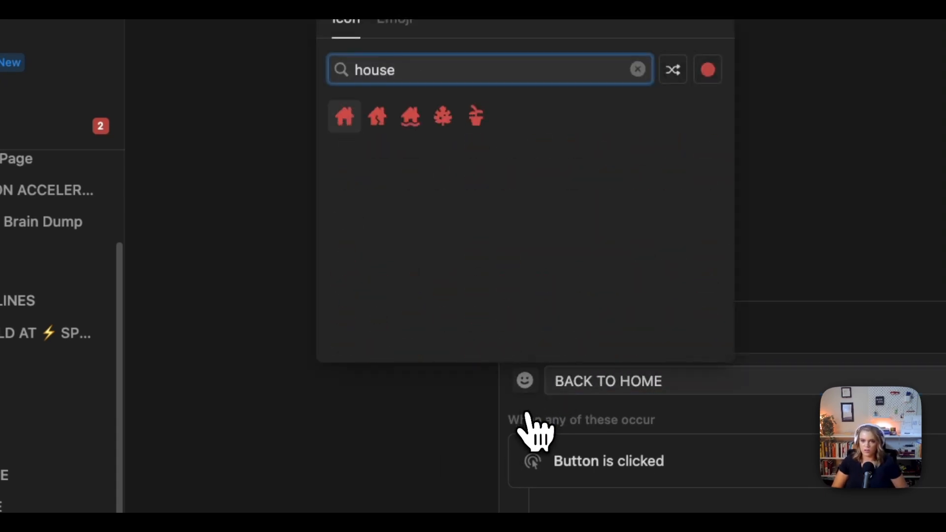
click(345, 117)
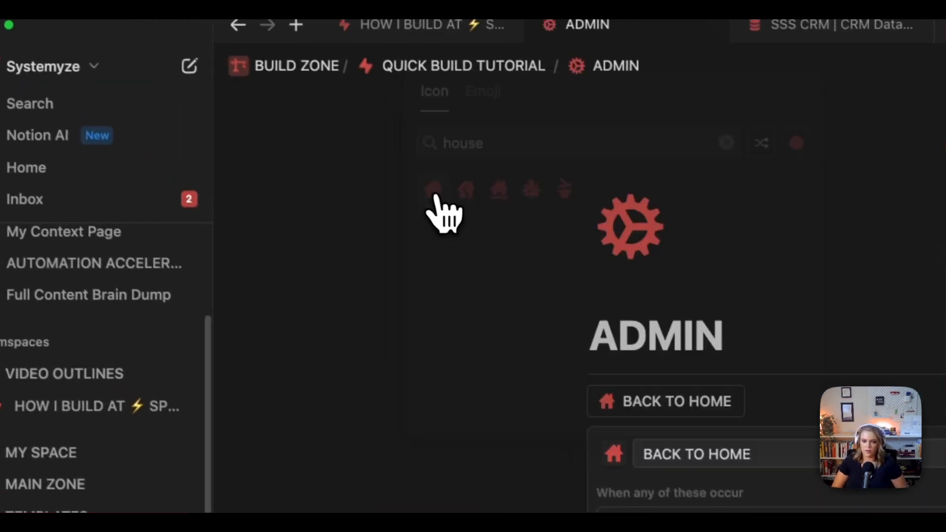
Step: Set the BACK TO HOME button's action to open the QUICK BUILD TUTORIAL page as a full page
click(602, 377)
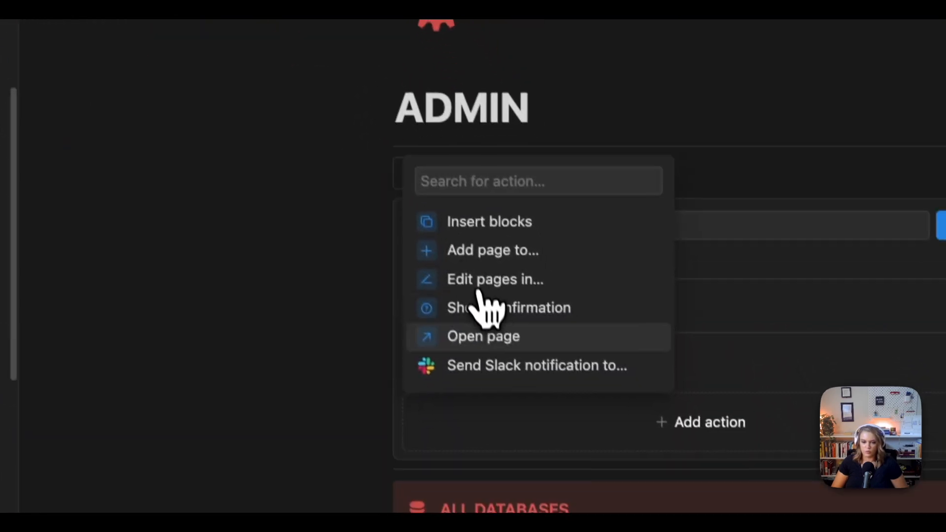
click(488, 335)
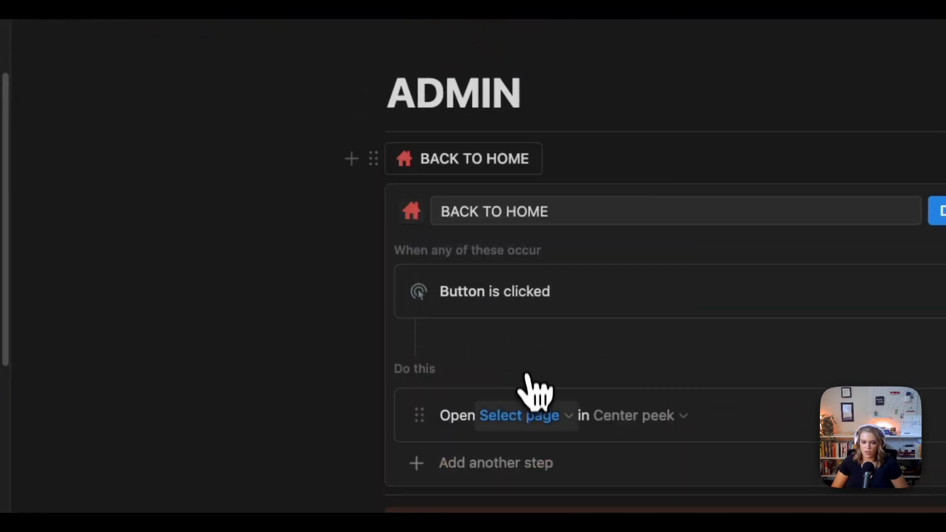
click(530, 416)
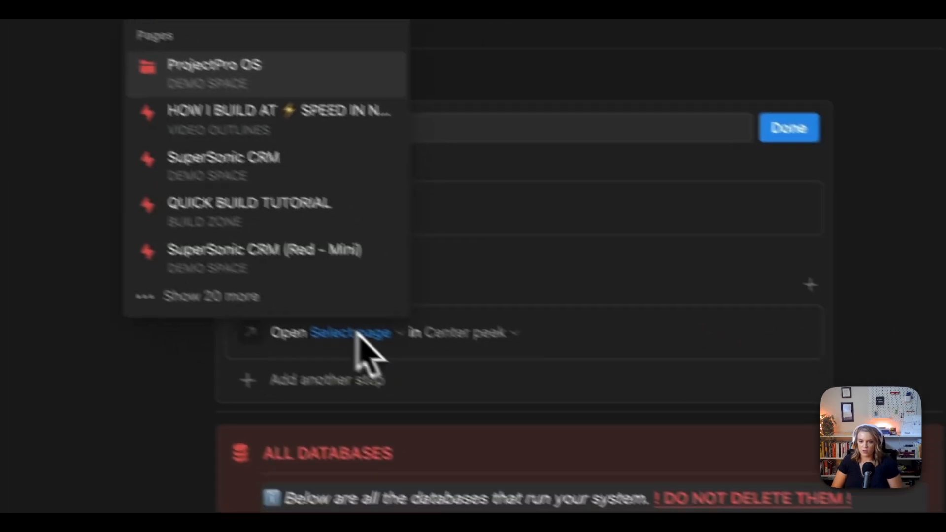
click(267, 197)
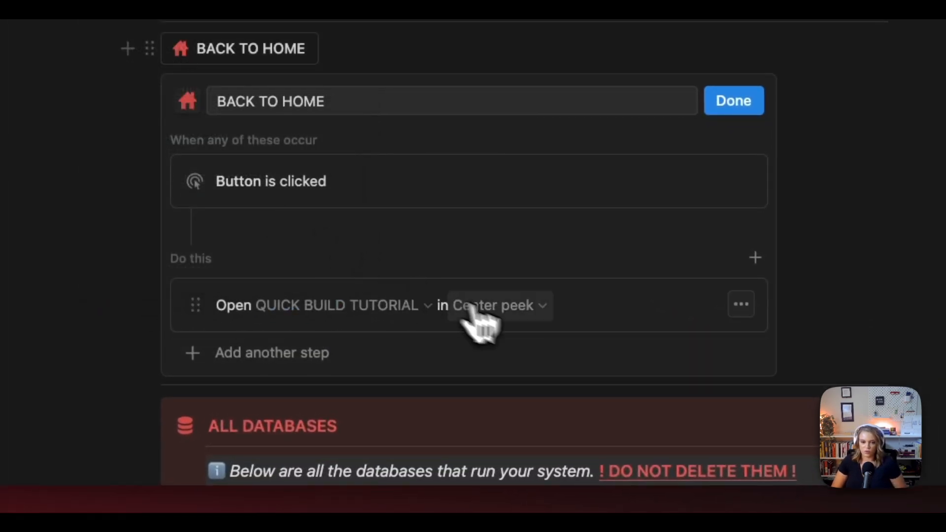
click(522, 311)
click(463, 271)
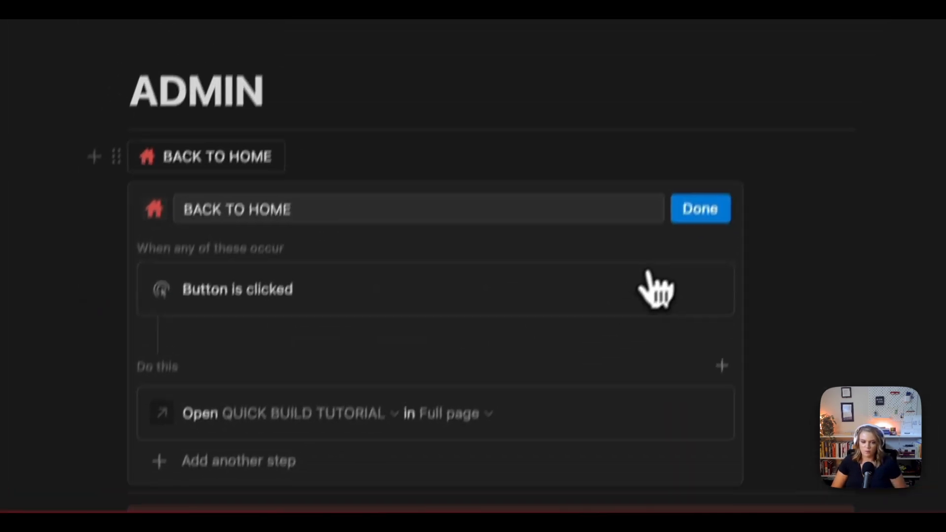
Step: Finish the BACK TO HOME button setup and copy the button block from the ADMIN page
click(732, 101)
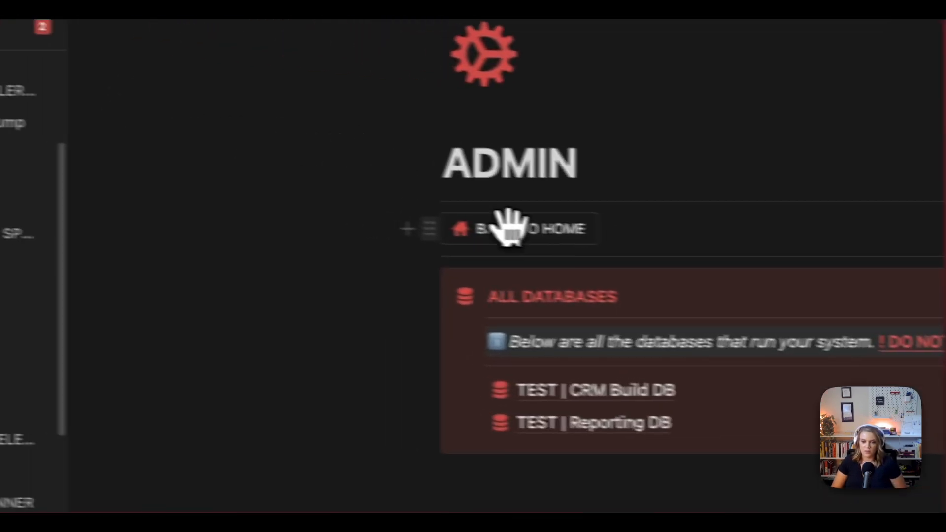
click(429, 228)
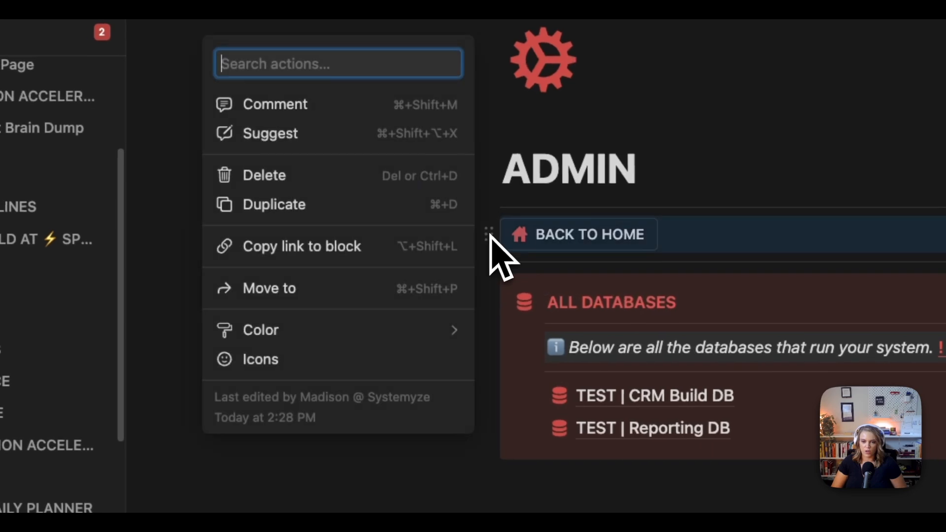
key(Escape)
click(527, 239)
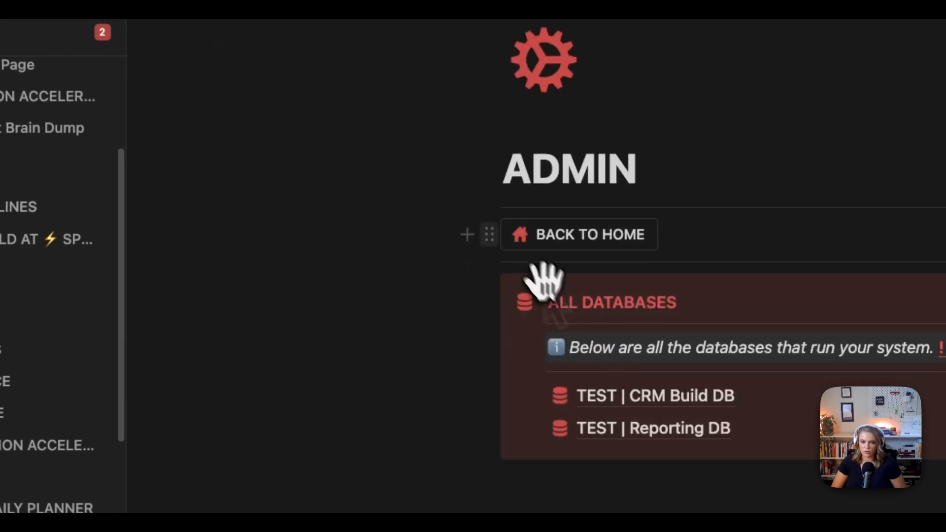
click(489, 234)
key(super+c)
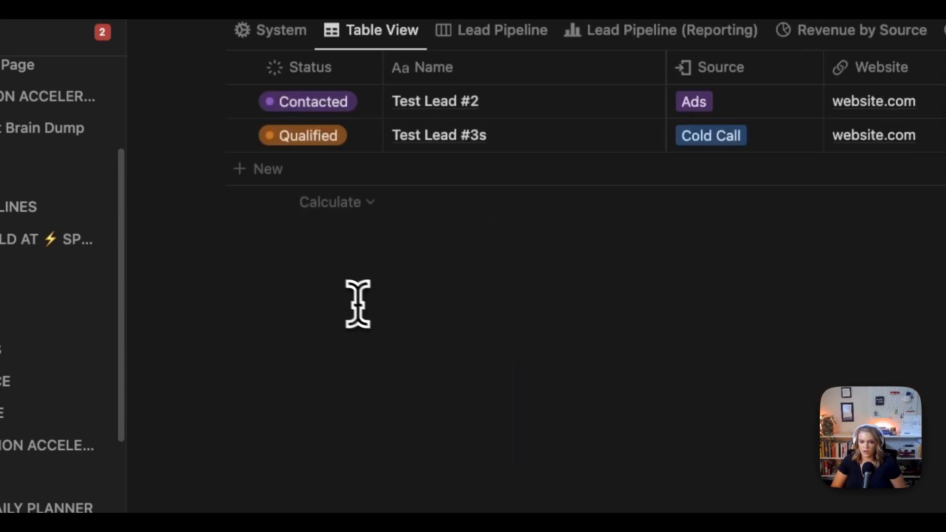
Step: Go back to the QUICK BUILD TUTORIAL page, paste the button below the ADMIN link and insert a divider beneath it
key(super+[)
key(super+[)
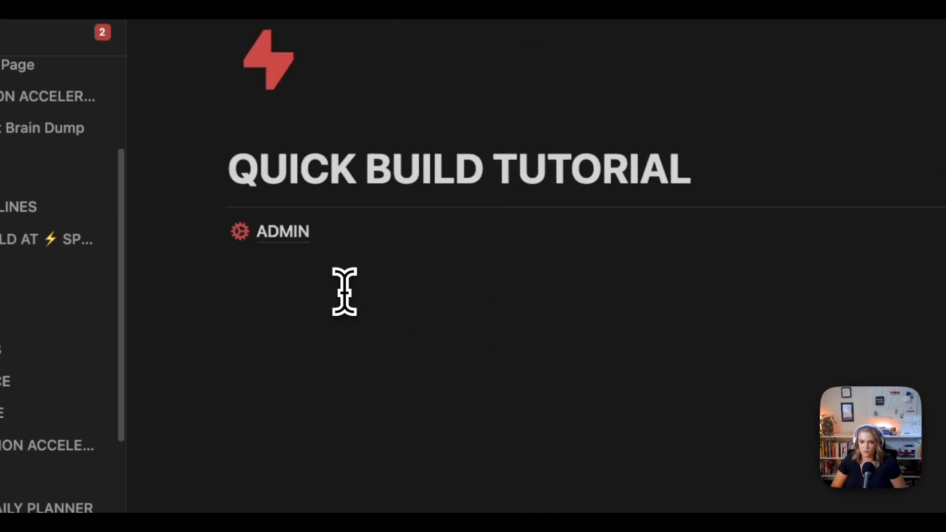
key(super+v)
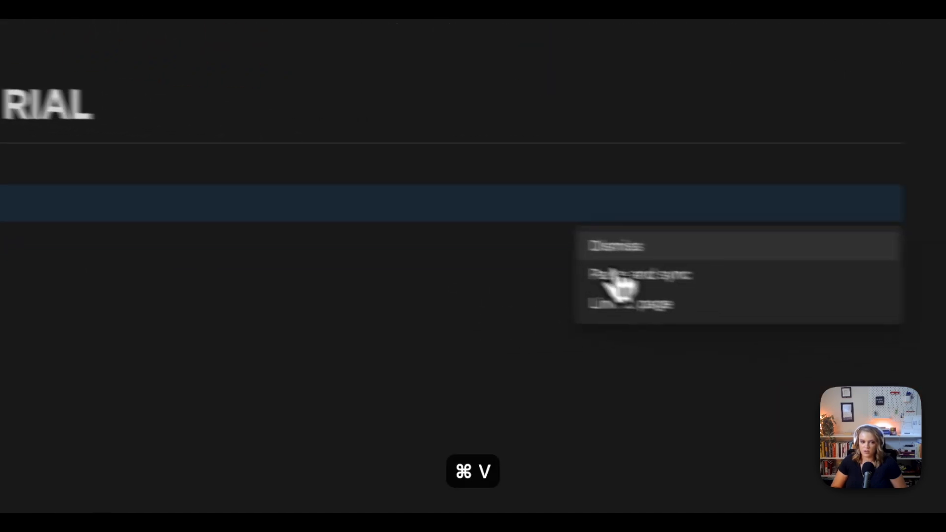
text(---)
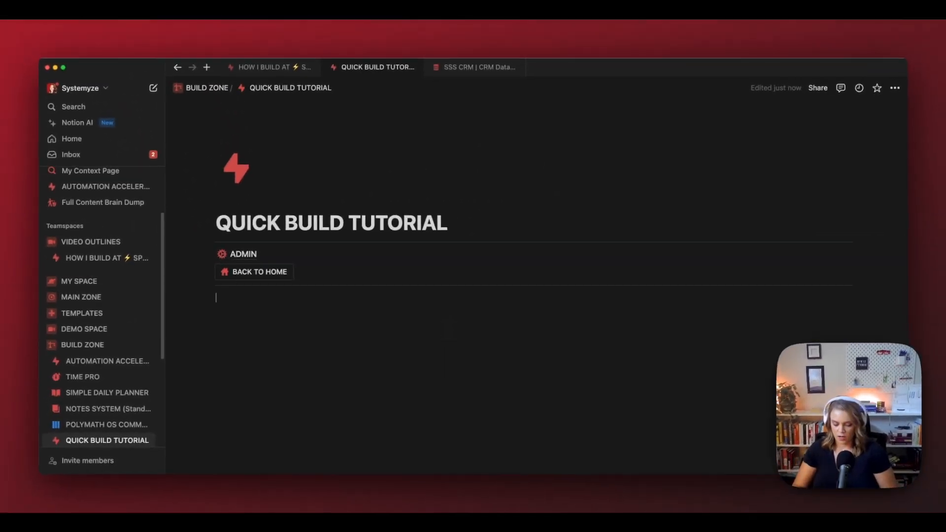
Step: Insert a two-column layout below the divider and add a callout in its first column
text(/col)
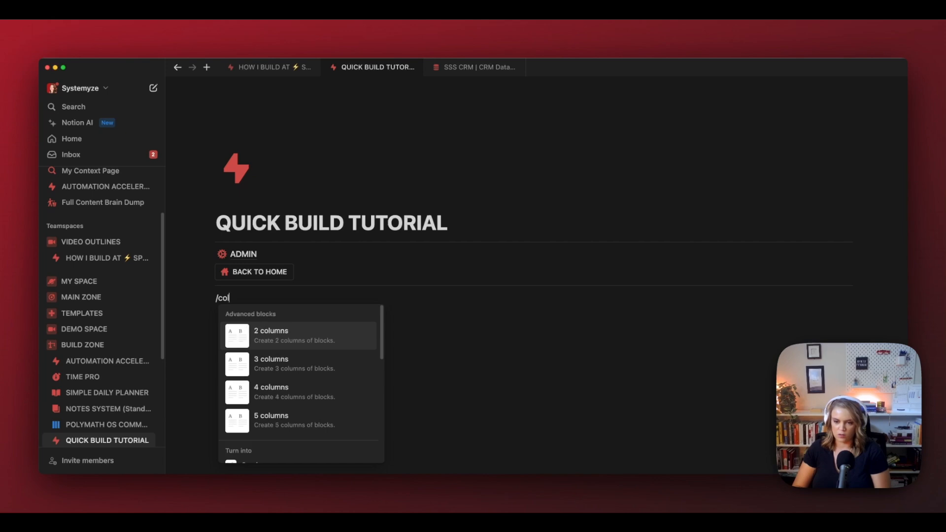
key(Return)
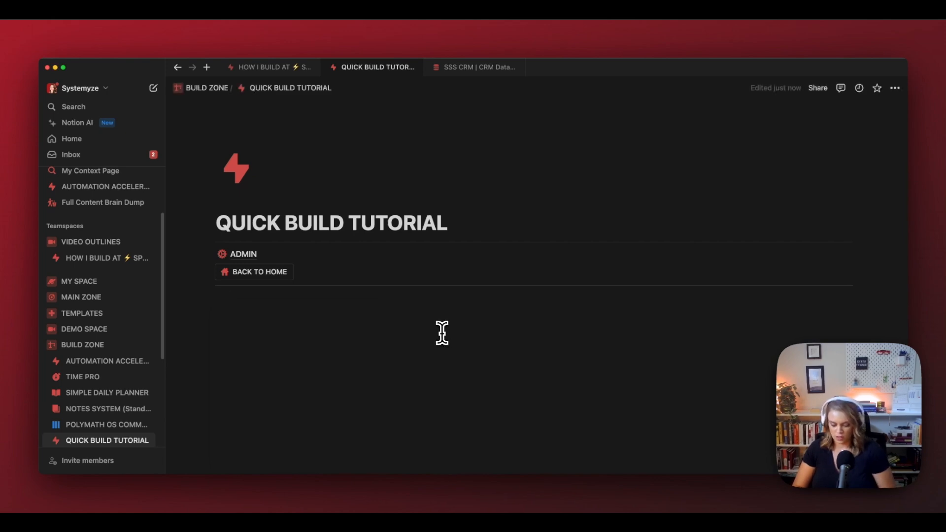
text(/)
key(BackSpace)
text(/ca)
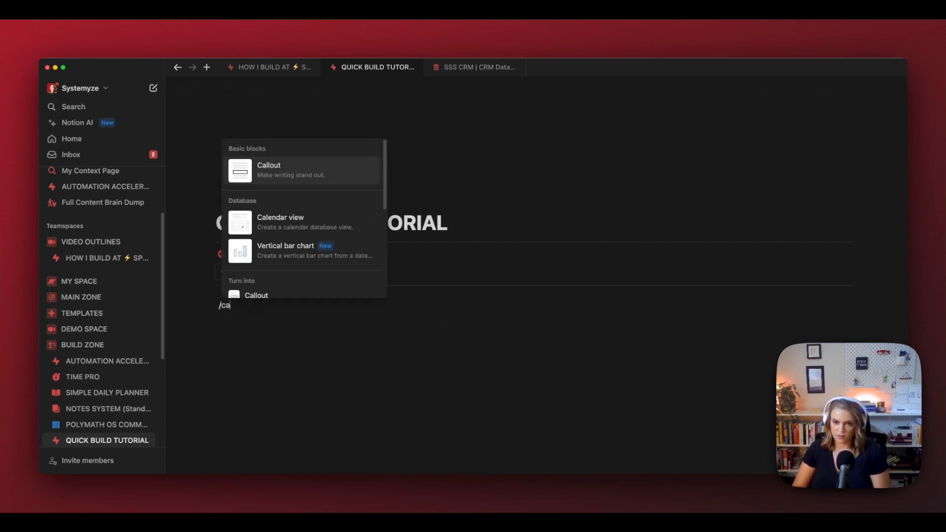
key(Return)
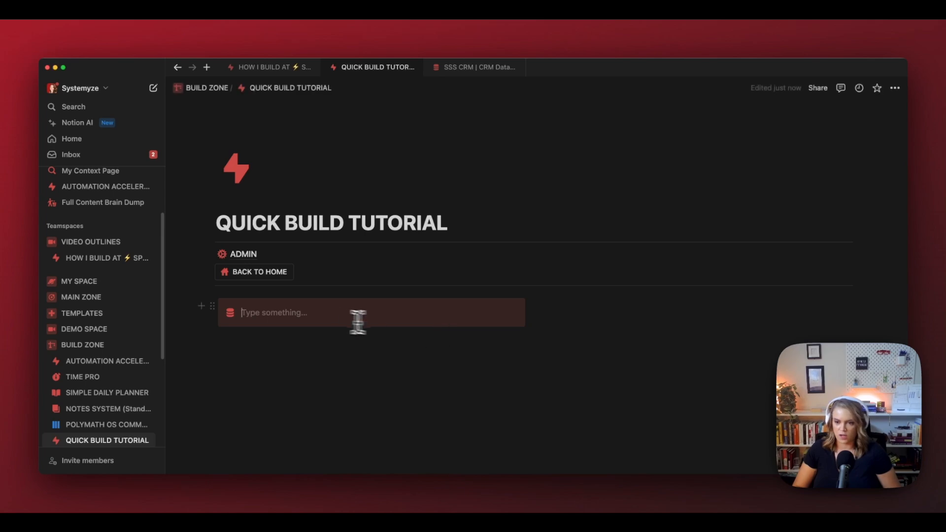
Step: Duplicate the callout, place the copy in the second column and make the first column narrower than the second
click(212, 307)
key(super+d)
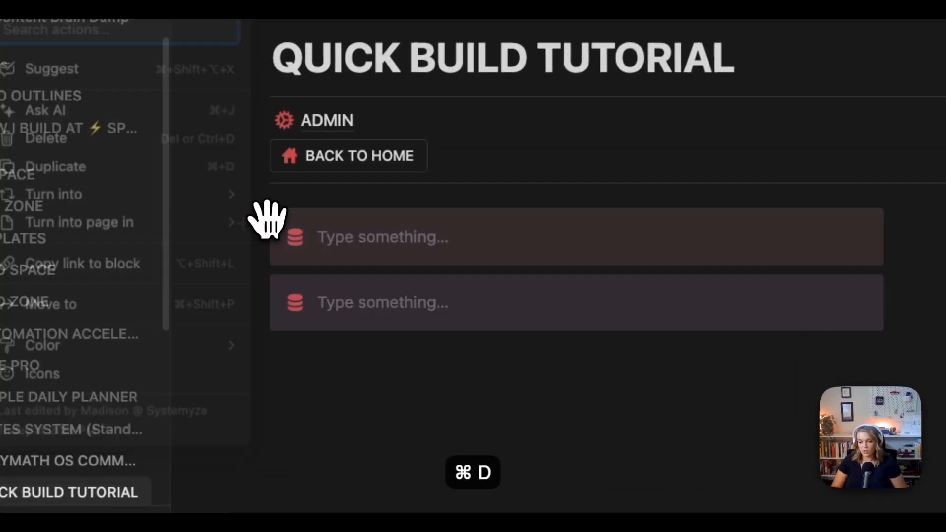
drag(264, 302, 937, 216)
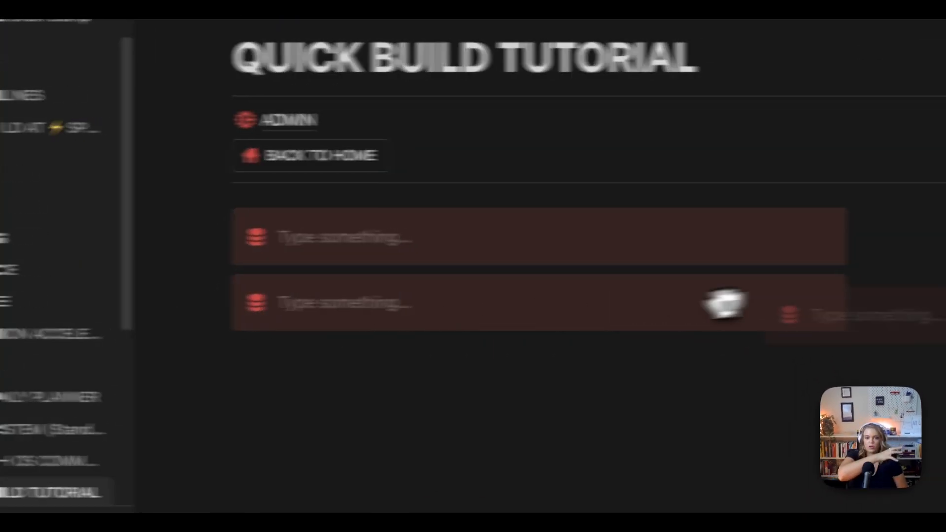
drag(707, 217, 705, 216)
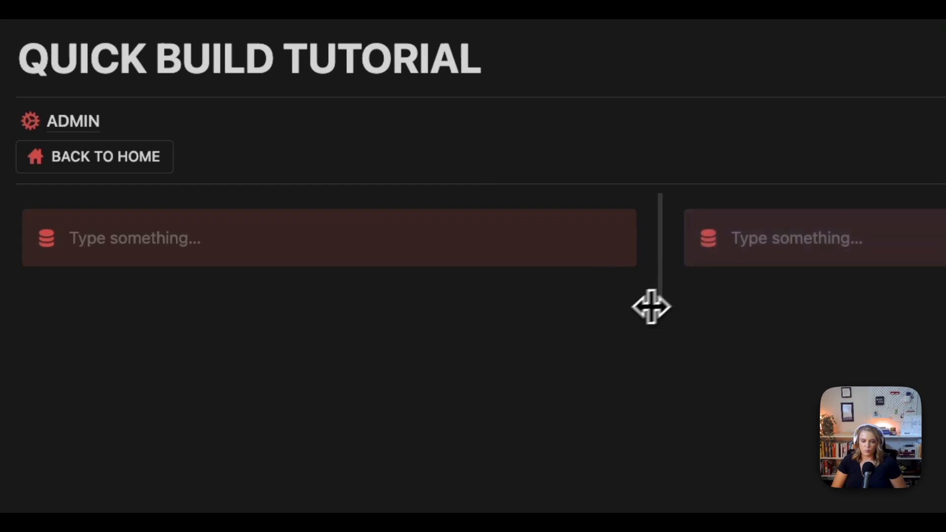
drag(675, 307, 385, 304)
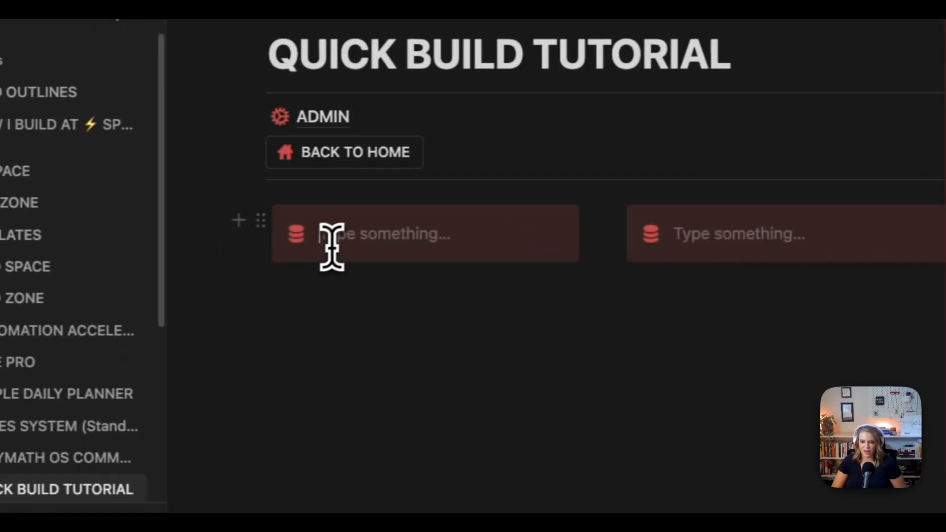
Step: Move the empty block under the narrow callout inside it and add a divider with a blank line below the callout's title line
click(256, 222)
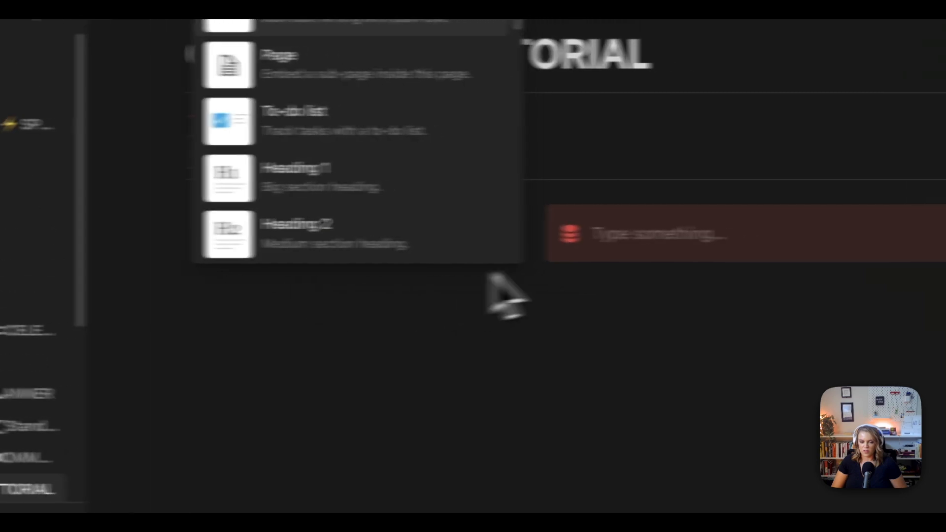
click(370, 301)
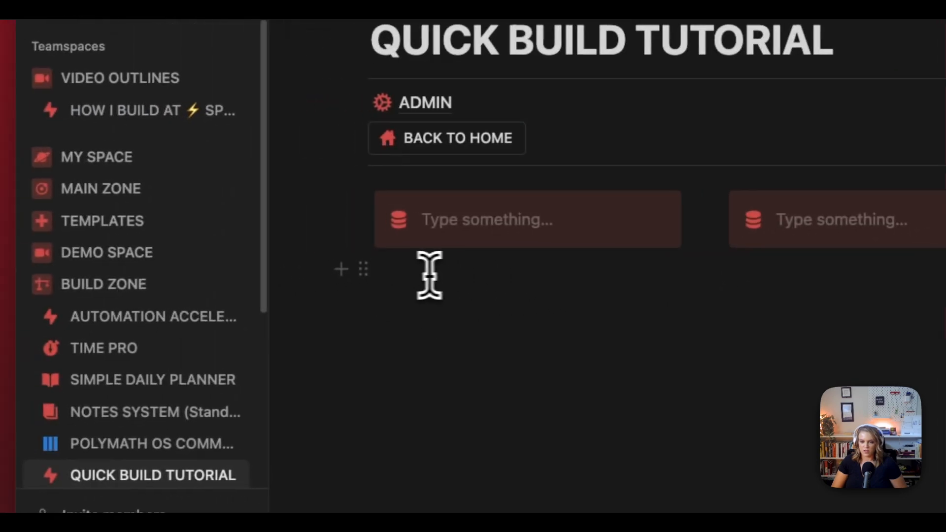
drag(45, 286, 98, 259)
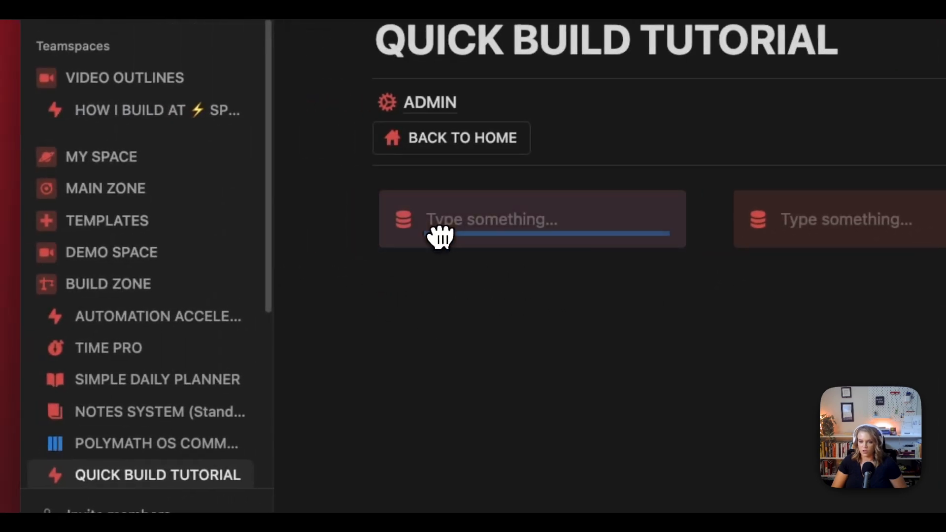
drag(440, 237, 440, 238)
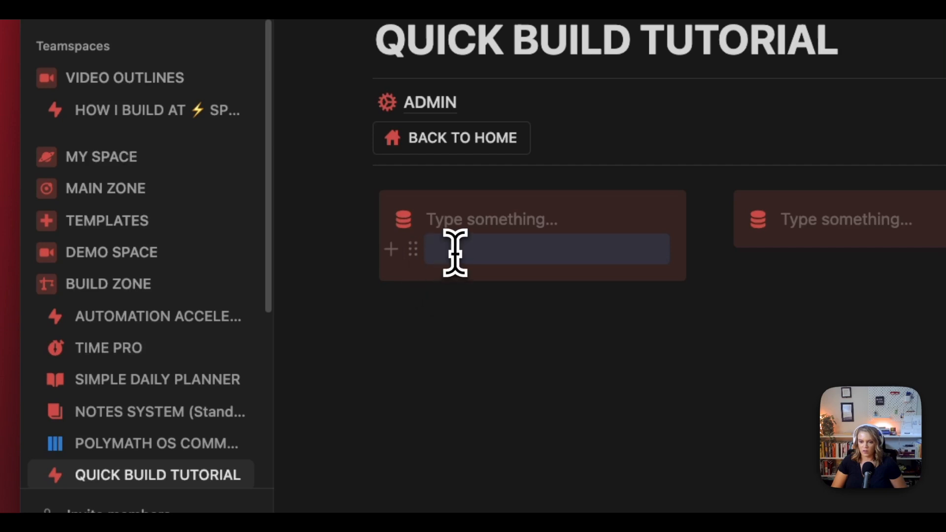
click(454, 252)
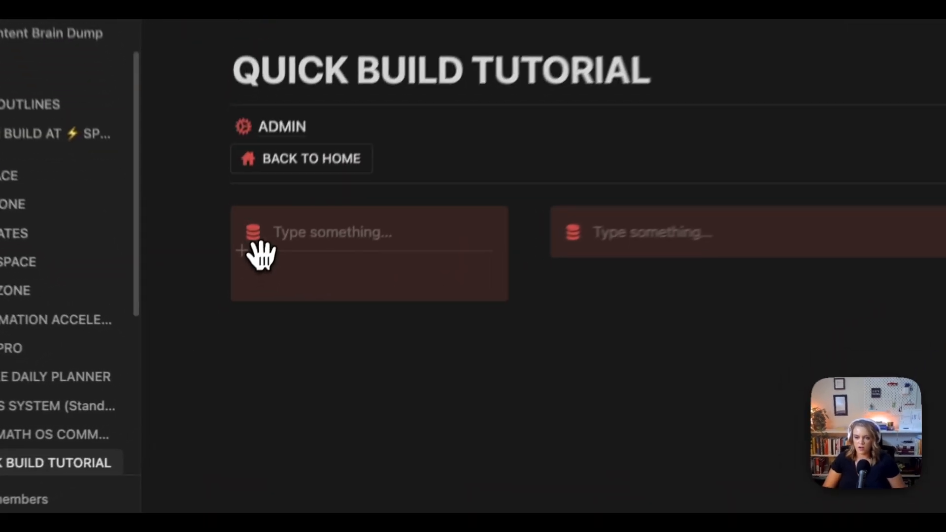
Step: Duplicate the divider and blank line from the narrow callout and move the copies inside the wide callout
double_click(230, 324)
key(shift+Down)
key(shift+Down)
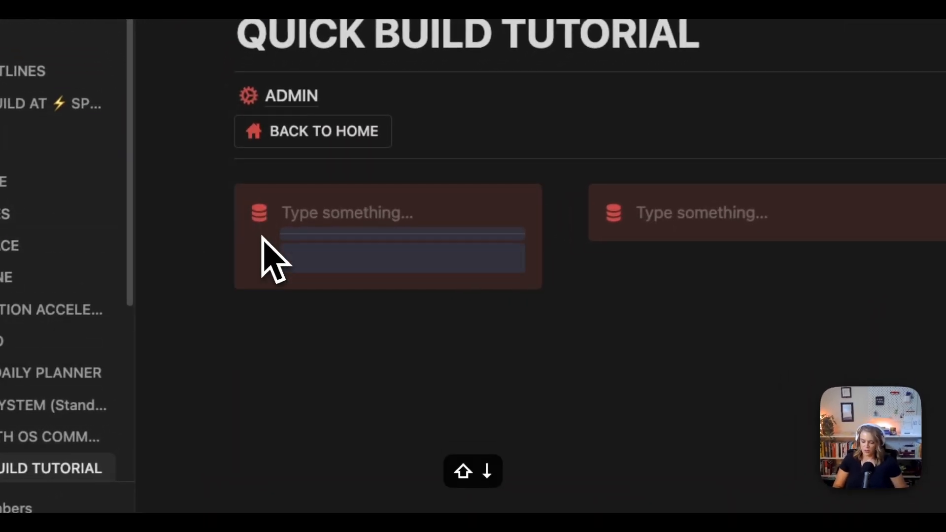
key(super+d)
drag(272, 288, 664, 235)
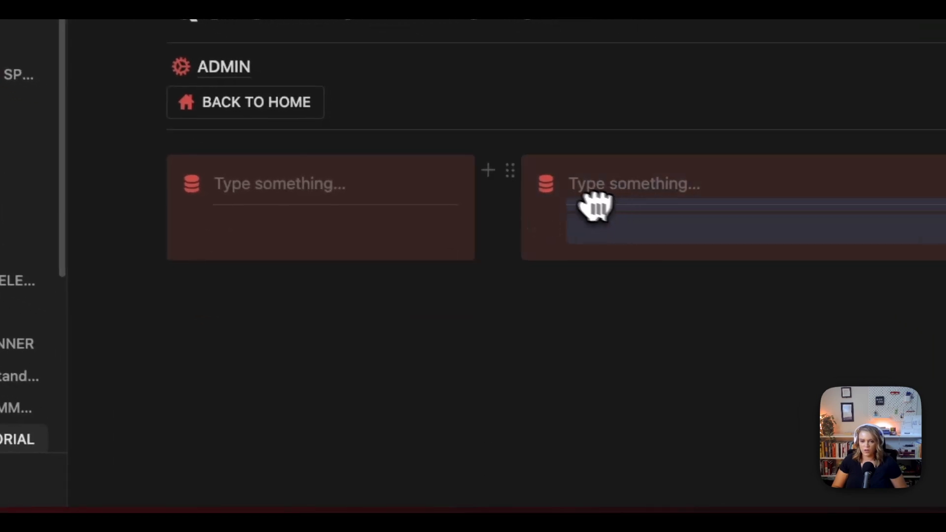
drag(596, 207, 596, 208)
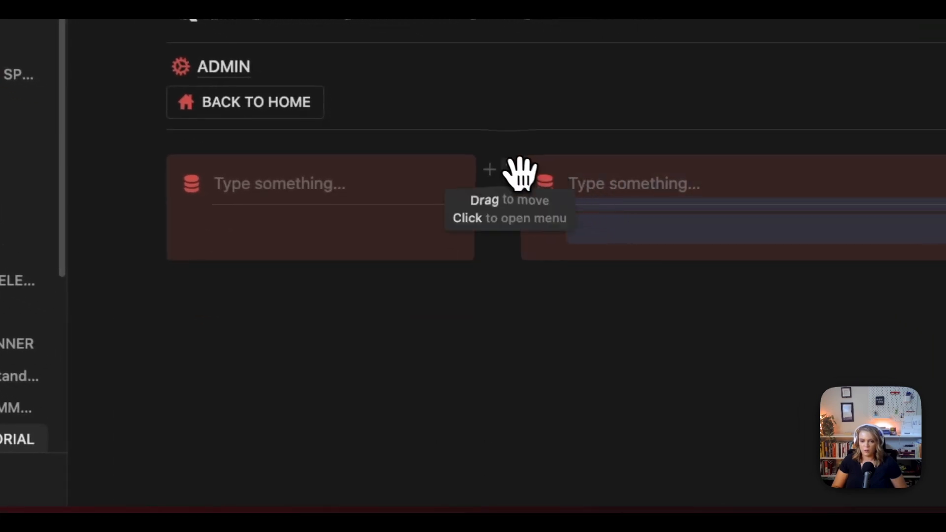
Step: Set the wide callout to the default background and title it DASHBOARD in bold
click(513, 172)
mouse_move(360, 280)
click(513, 397)
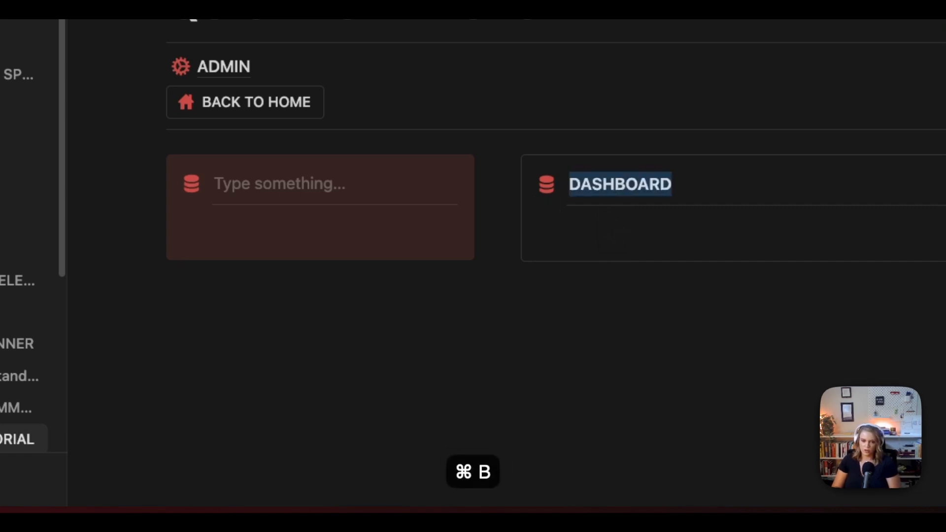
Step: Give the DASHBOARD callout the dashboard gauge icon, found by searching "das", and colour its title text red
click(548, 185)
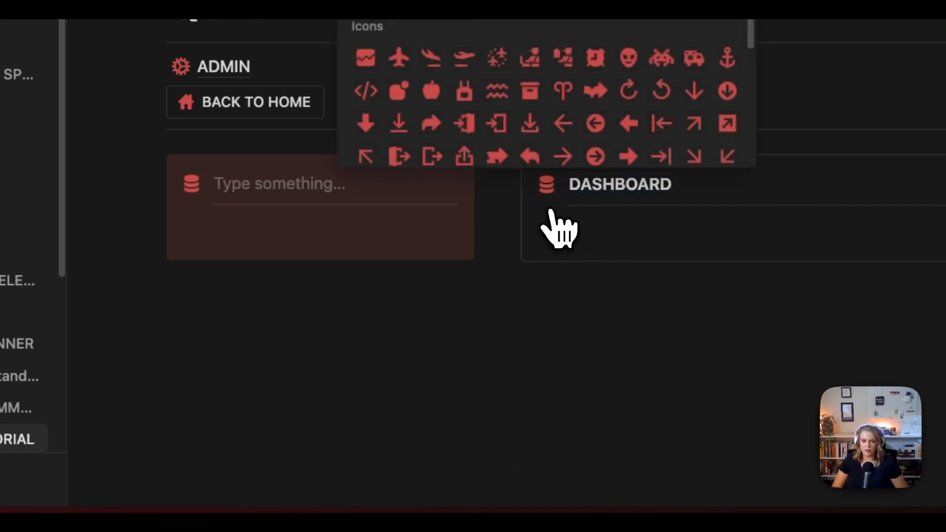
text(das)
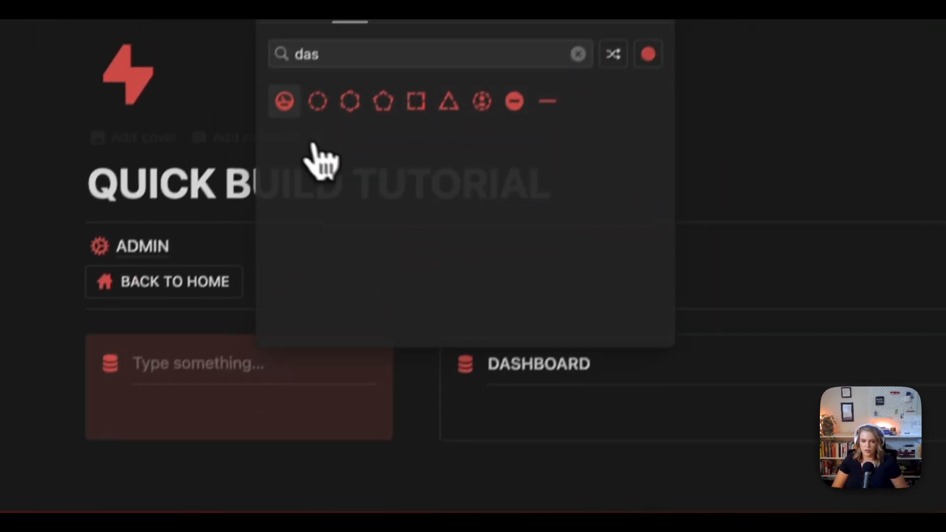
key(Return)
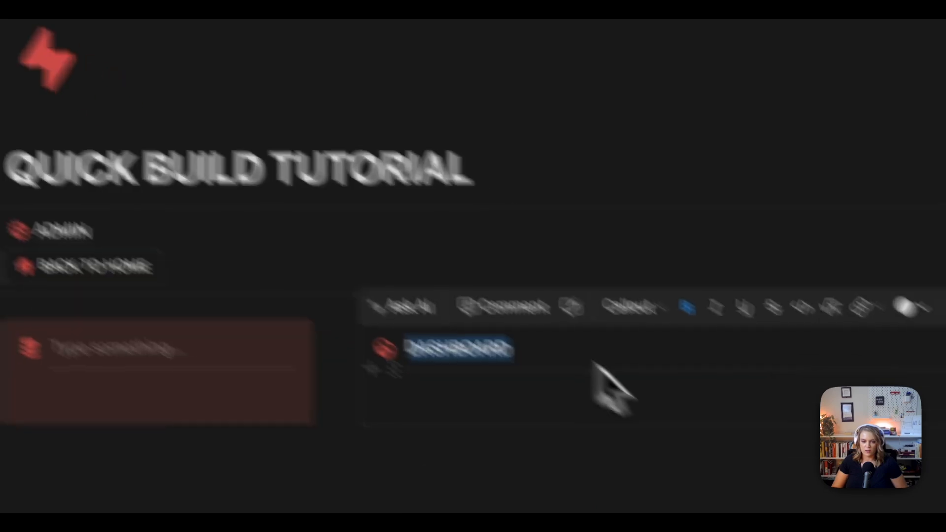
click(714, 186)
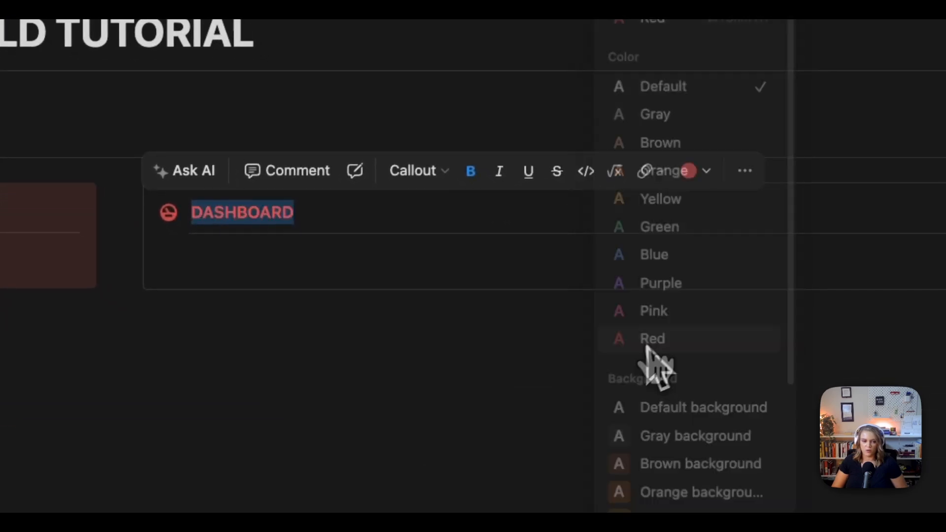
click(651, 347)
click(242, 212)
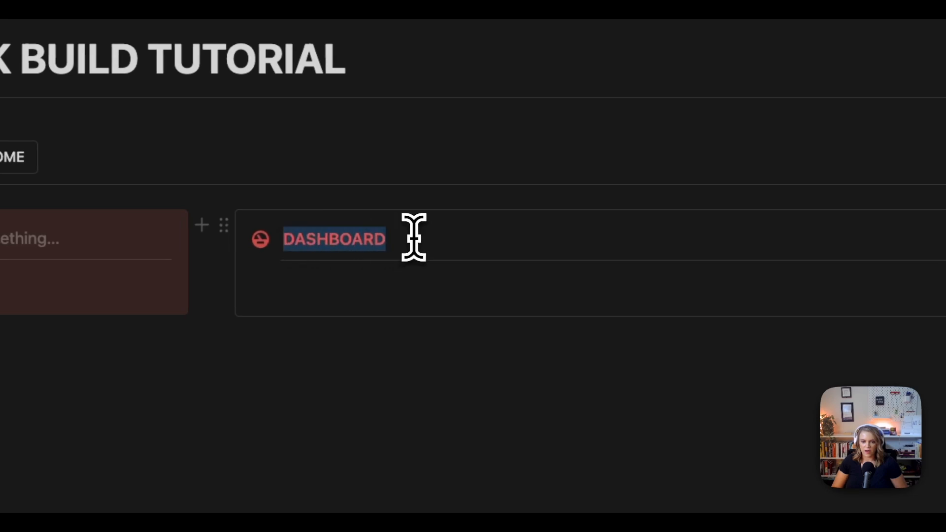
click(780, 197)
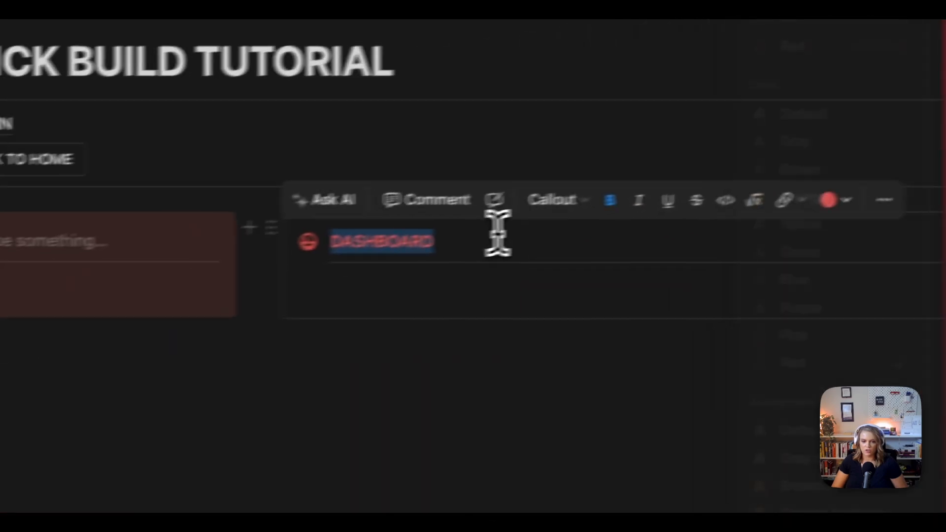
click(498, 231)
key(super+a)
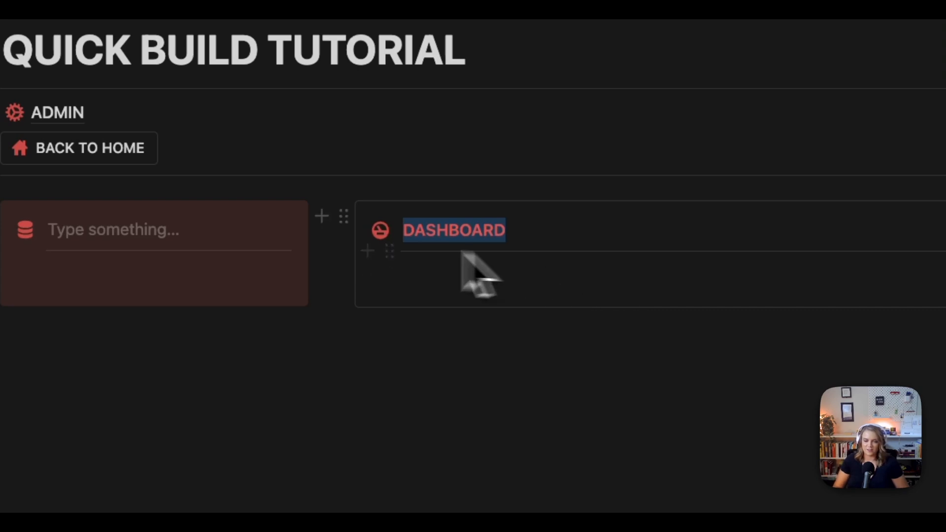
Step: Title the narrow callout MENU in bold red text and replace its icon with the three-line menu icon
click(88, 233)
text(MENU)
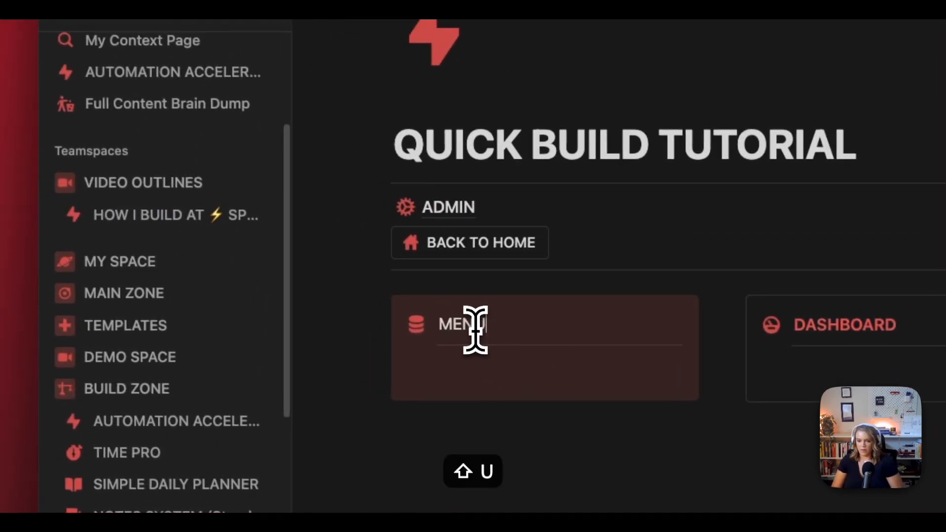
click(416, 324)
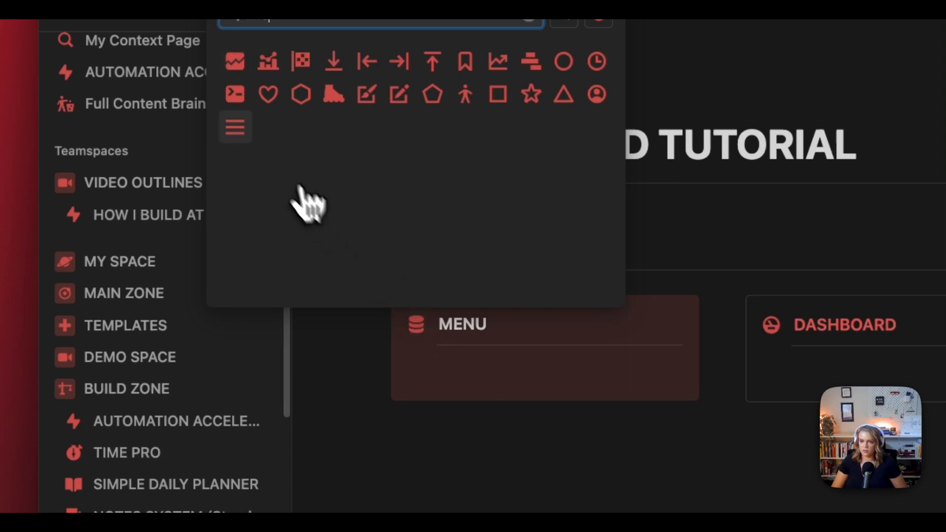
key(Return)
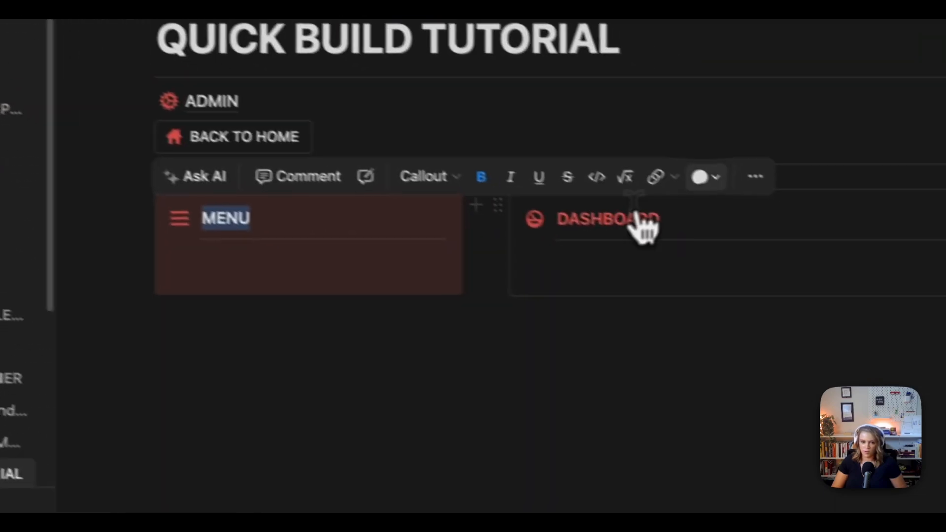
click(936, 282)
click(670, 339)
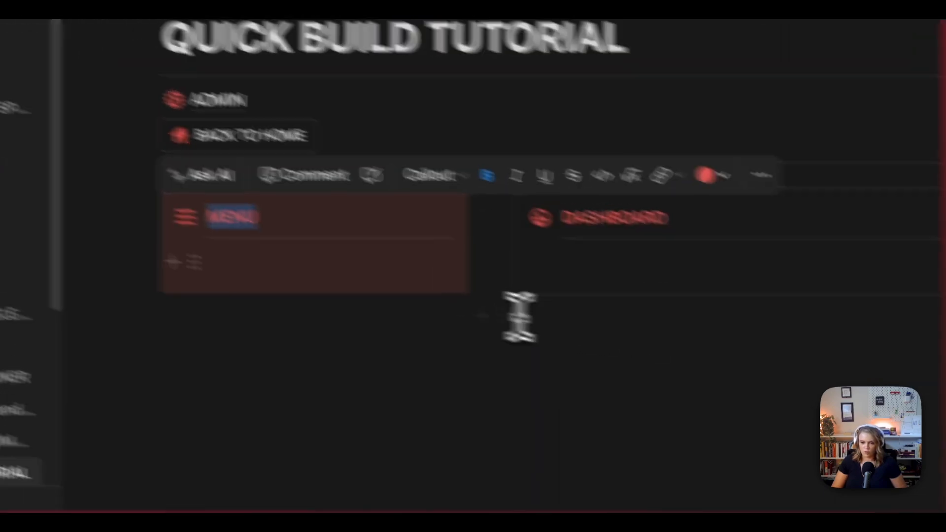
Step: Move the ADMIN page link into the MENU callout and add a divider above it, keeping one blank line between the dividers
click(238, 251)
drag(394, 187, 430, 349)
click(467, 321)
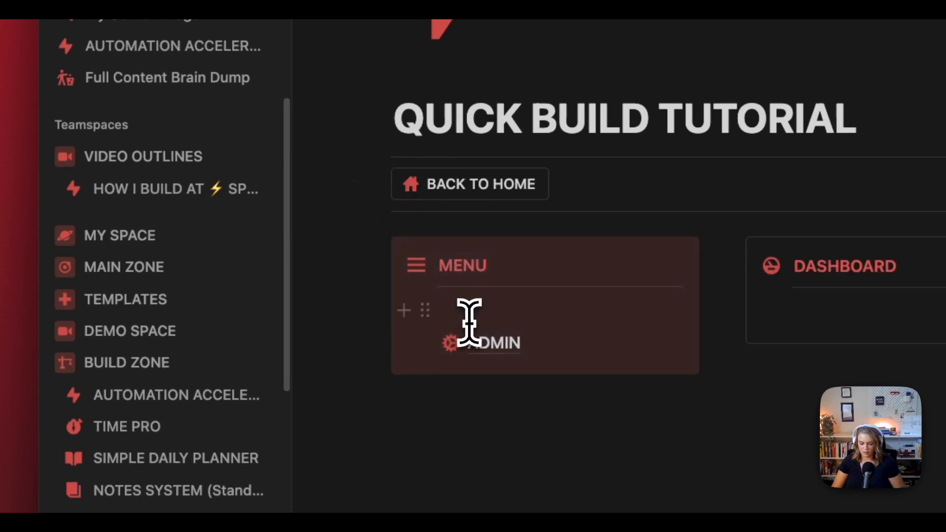
key(Return)
text(---)
key(BackSpace)
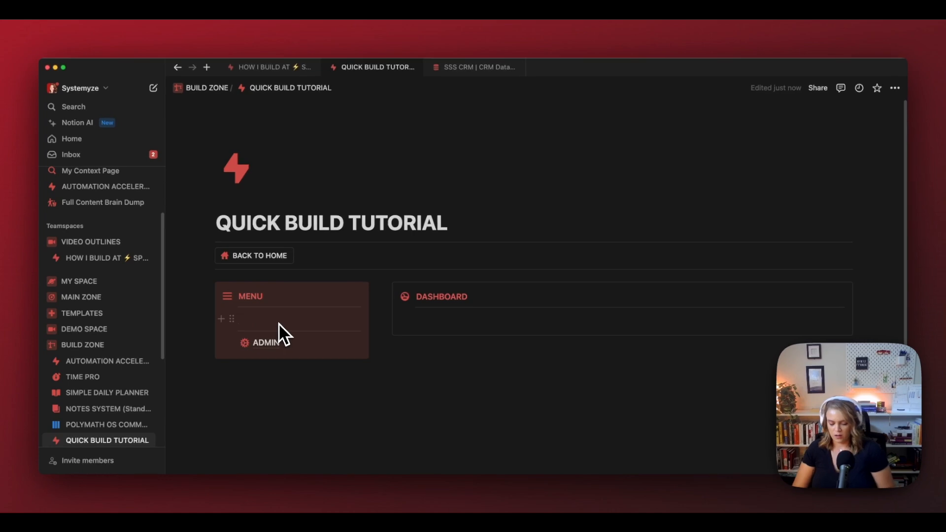
Step: Create a subpage titled CRM on the blank line above ADMIN in the MENU callout
text(/page)
key(Return)
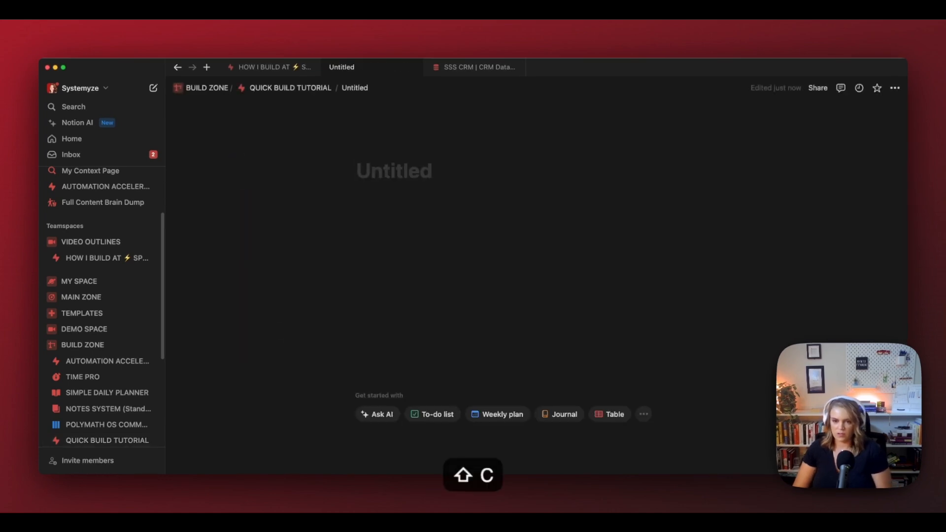
key(Return)
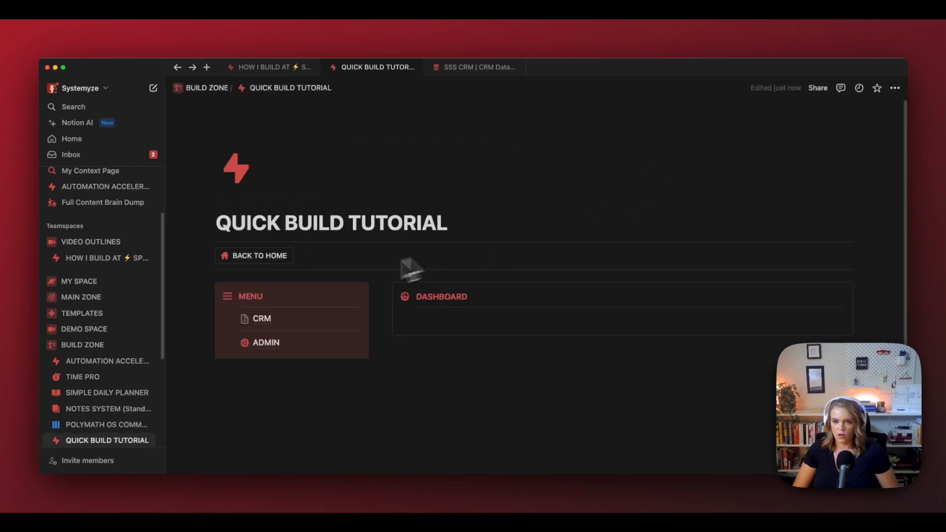
Step: Duplicate the BACK TO HOME button and move the copy into the CRM page
click(209, 254)
key(super+d)
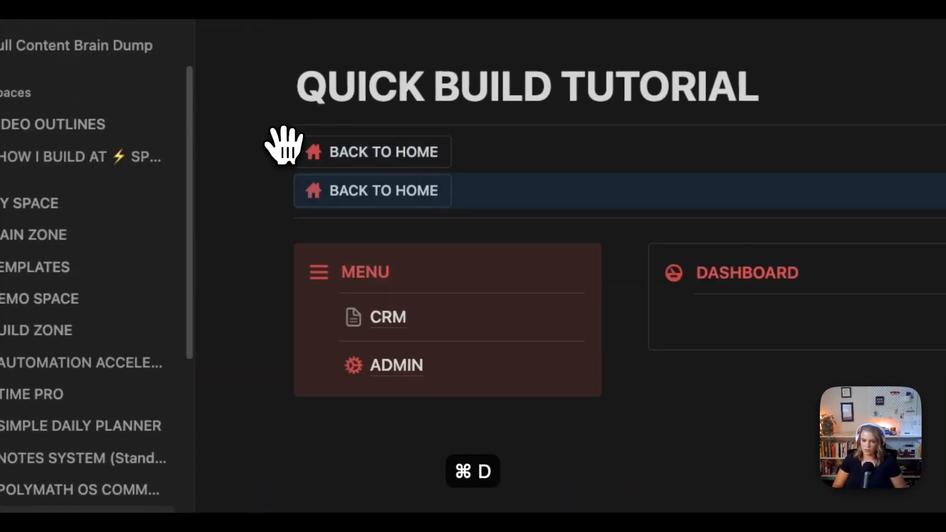
drag(280, 188, 367, 322)
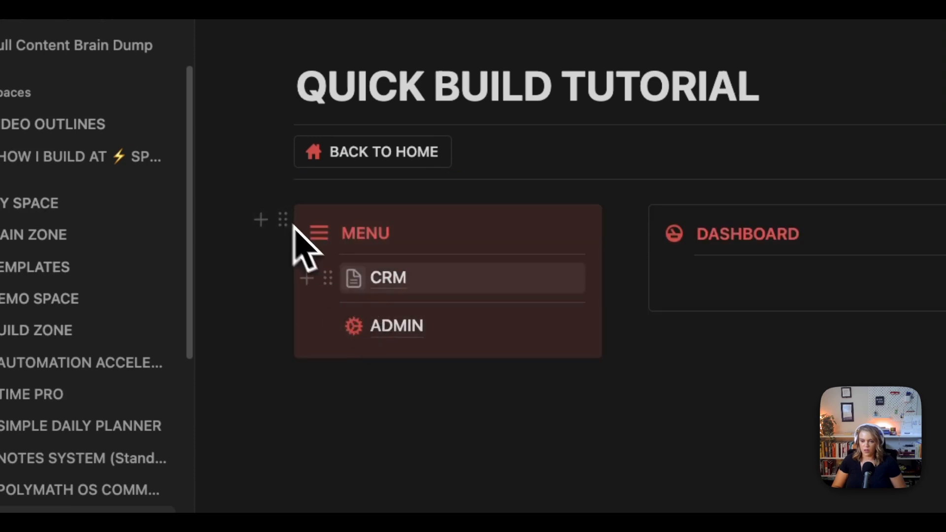
Step: Move the CRM link, the divider and the ADMIN link out of the MENU callout to below the columns
click(328, 279)
key(Escape)
key(shift+Down)
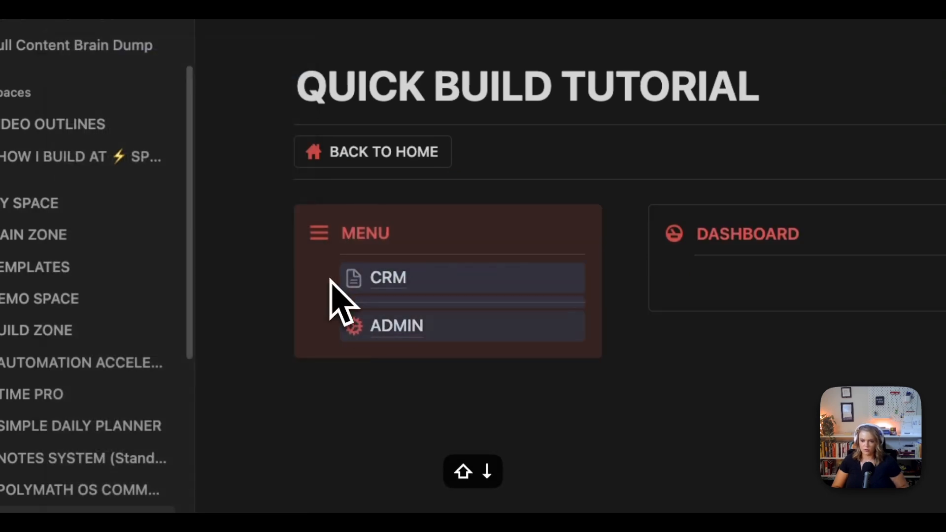
drag(332, 276, 324, 388)
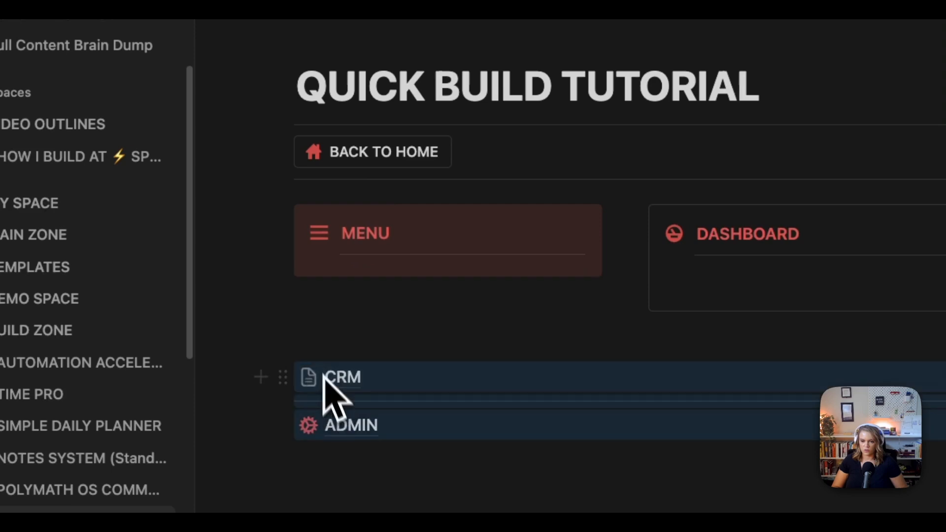
Step: Copy the emptied MENU callout together with the DASHBOARD callout
click(295, 249)
key(Escape)
key(shift+Down)
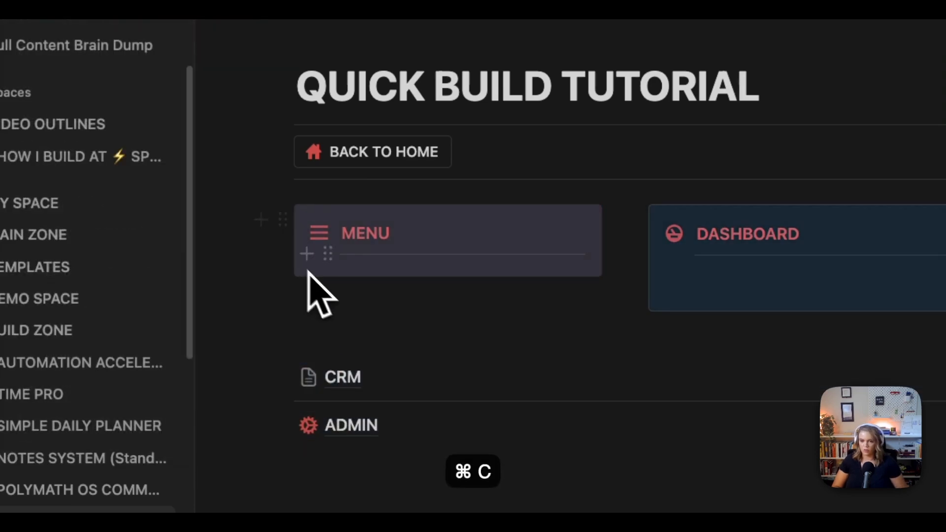
Step: Open the CRM page and set it to full width
click(345, 377)
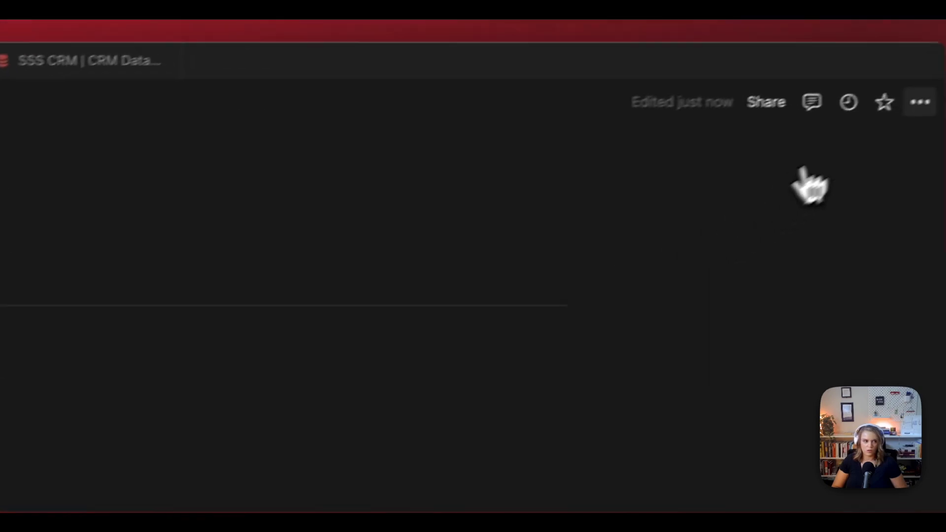
click(920, 102)
click(852, 266)
click(515, 290)
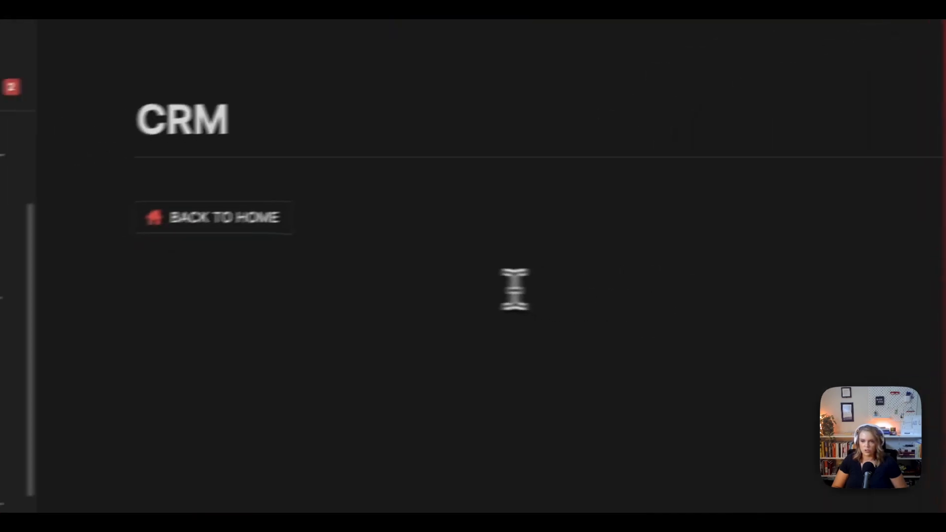
Step: Place the BACK TO HOME button directly under the divider and paste the MENU and DASHBOARD callouts below it
click(515, 290)
drag(125, 187, 129, 237)
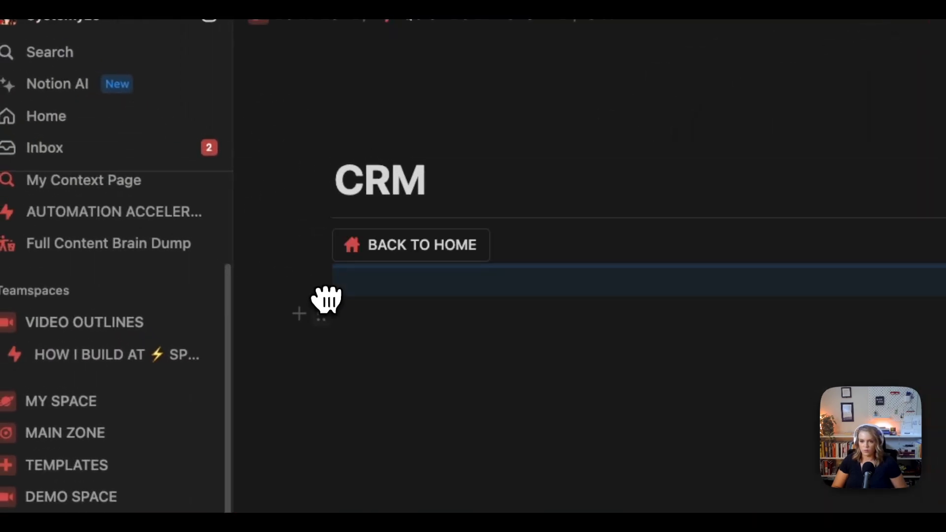
drag(326, 299, 363, 312)
click(376, 297)
key(super+v)
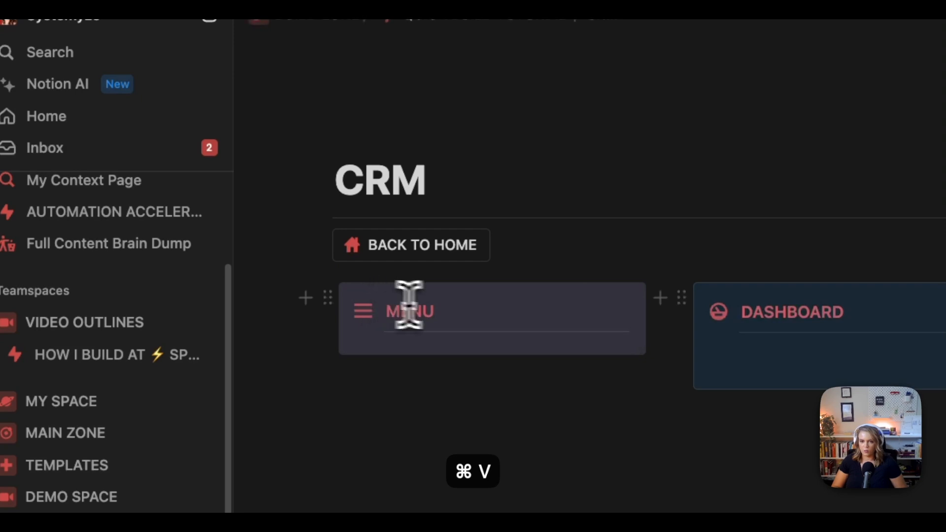
Step: Add a divider between the BACK TO HOME button and the callouts on the CRM page, leaving no blank line
click(299, 244)
click(354, 278)
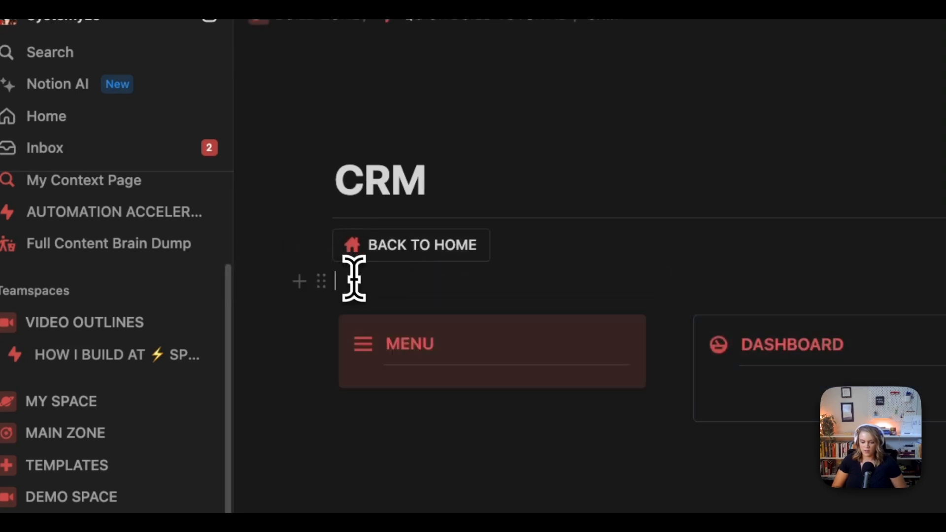
text(---)
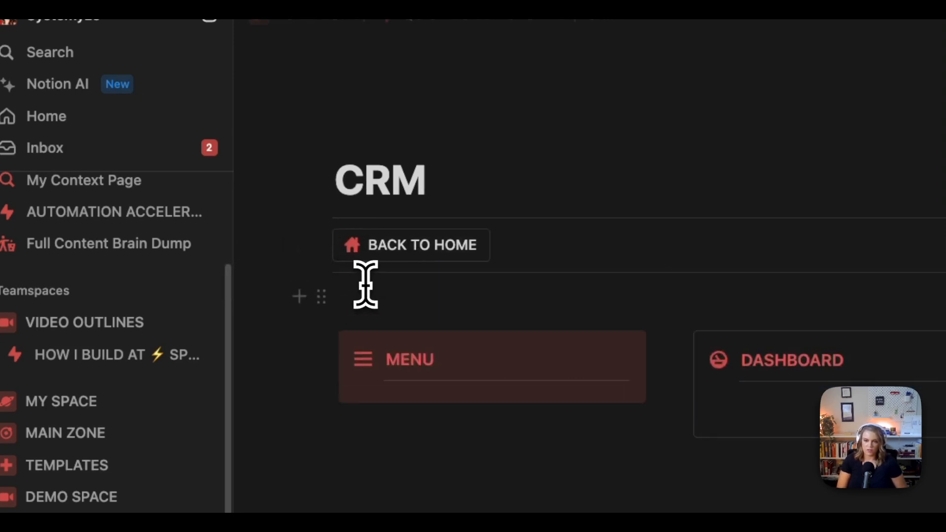
key(BackSpace)
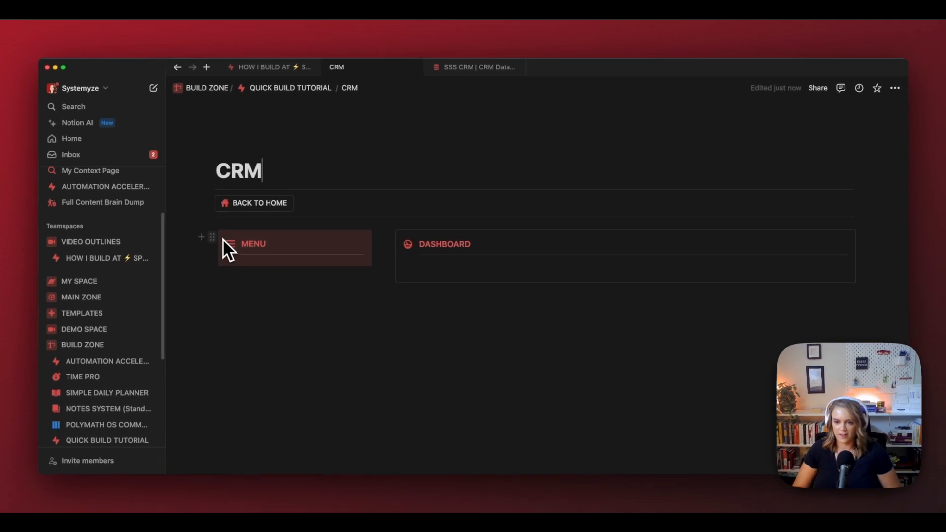
Step: Select and copy the CRM page's whole content, from the first divider through the MENU and DASHBOARD callouts
click(211, 190)
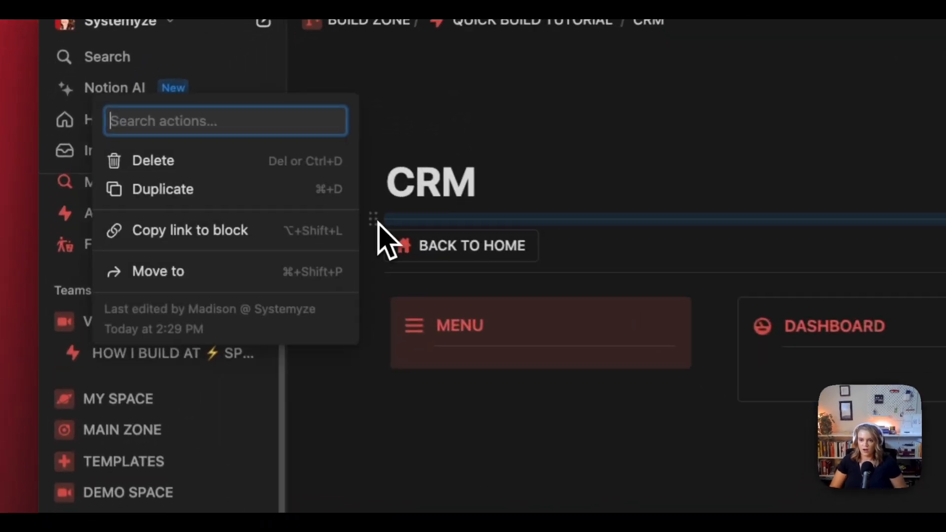
key(Escape)
key(shift+Down)
key(shift+Down)
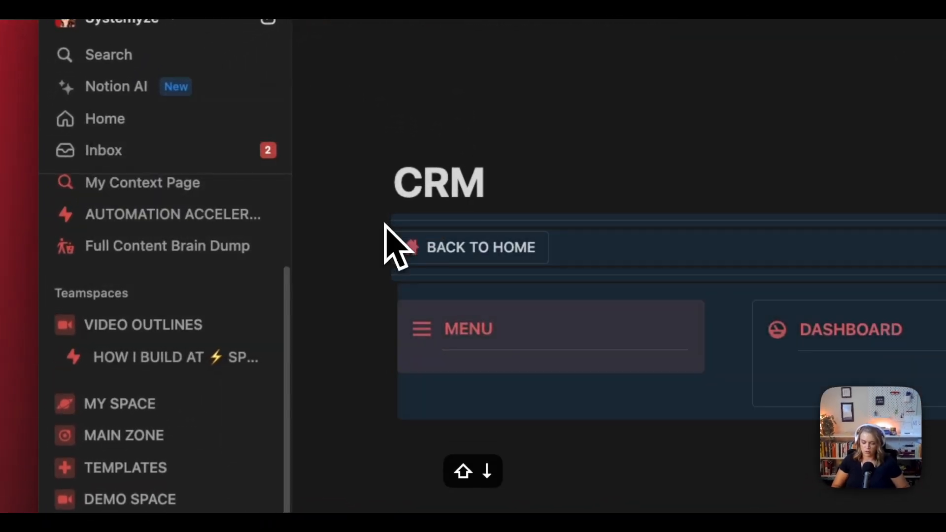
Step: Add a page icon to CRM, using the red contact card found by searching "card"
click(439, 134)
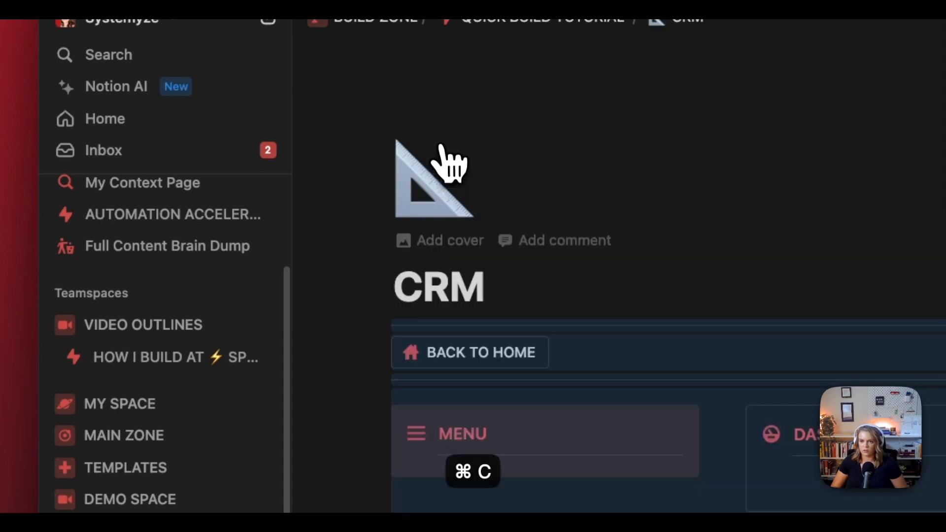
click(434, 207)
click(321, 249)
text(card)
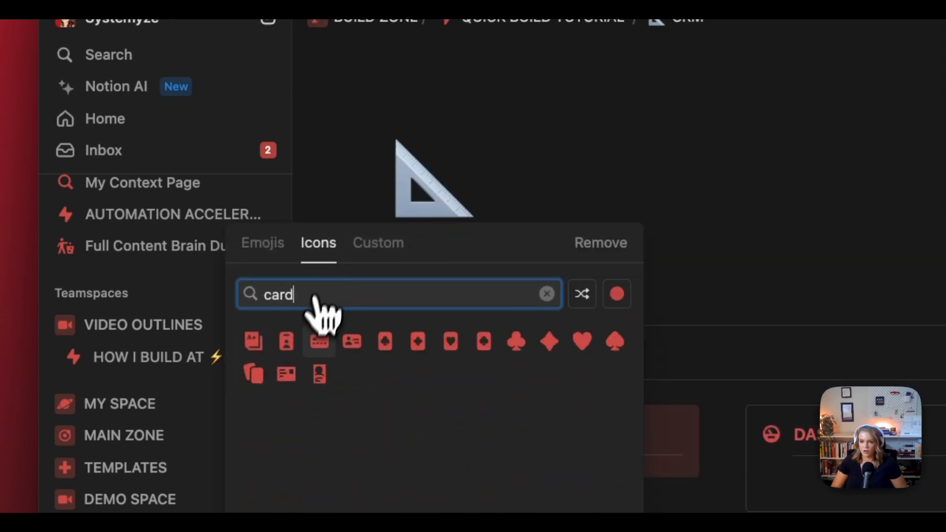
click(352, 342)
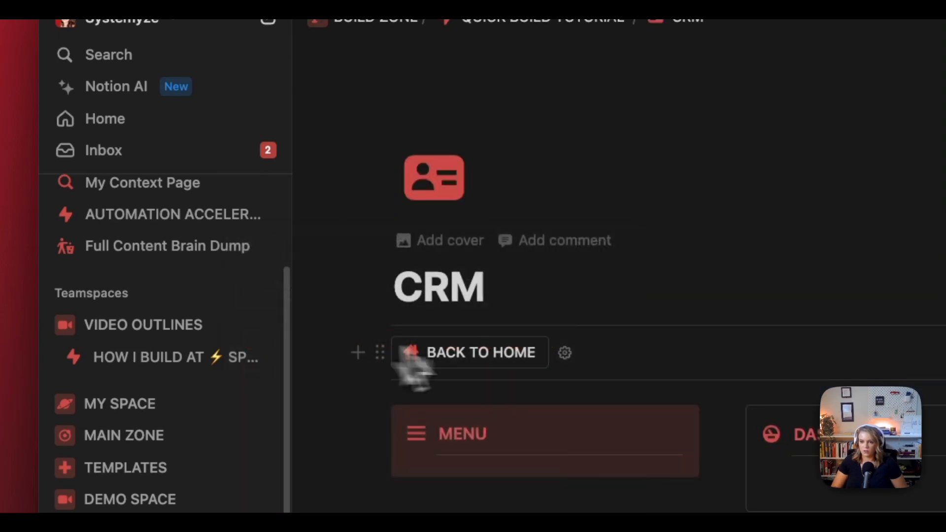
Step: Return to the home page and move the CRM link, divider and ADMIN link back inside the MENU callout
click(466, 362)
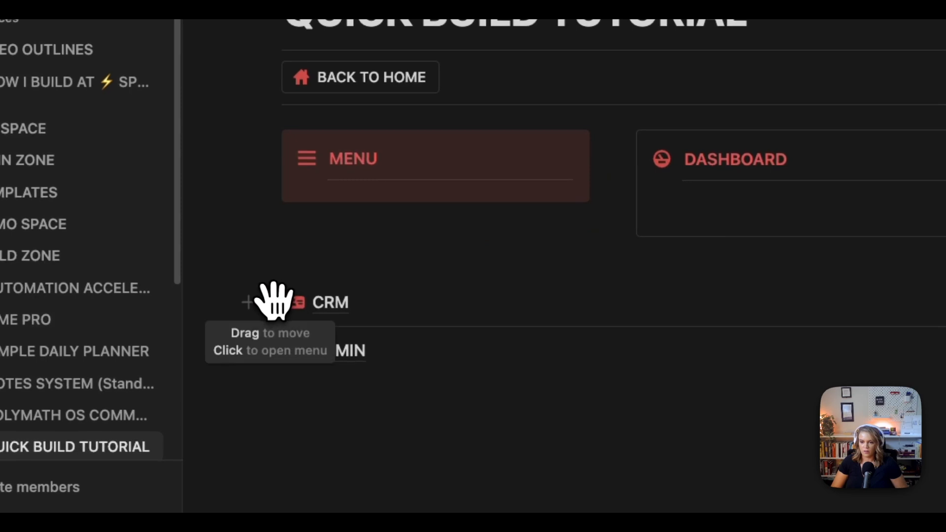
click(270, 301)
key(Escape)
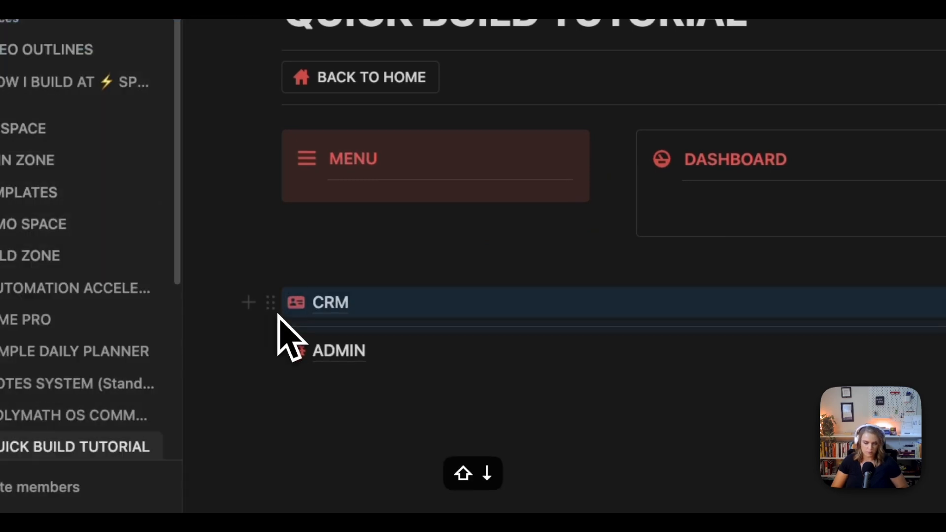
key(shift+Down)
drag(276, 310, 344, 189)
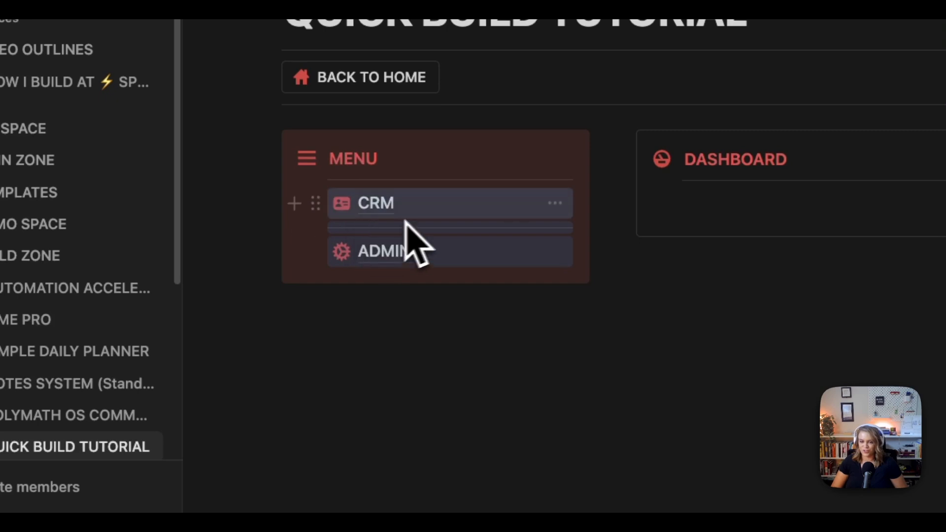
click(402, 181)
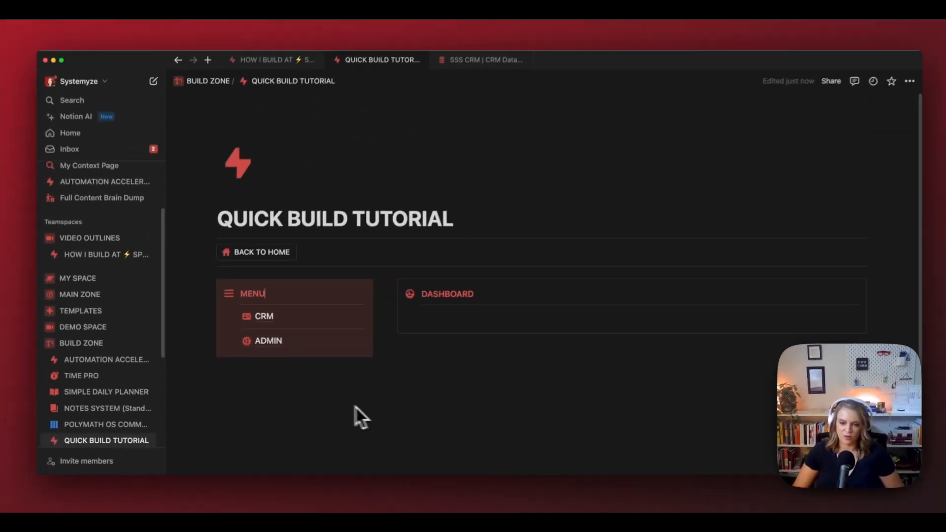
Step: Duplicate the CRM page in the MENU callout, open the copy and rename it REPORTING
click(236, 320)
key(Escape)
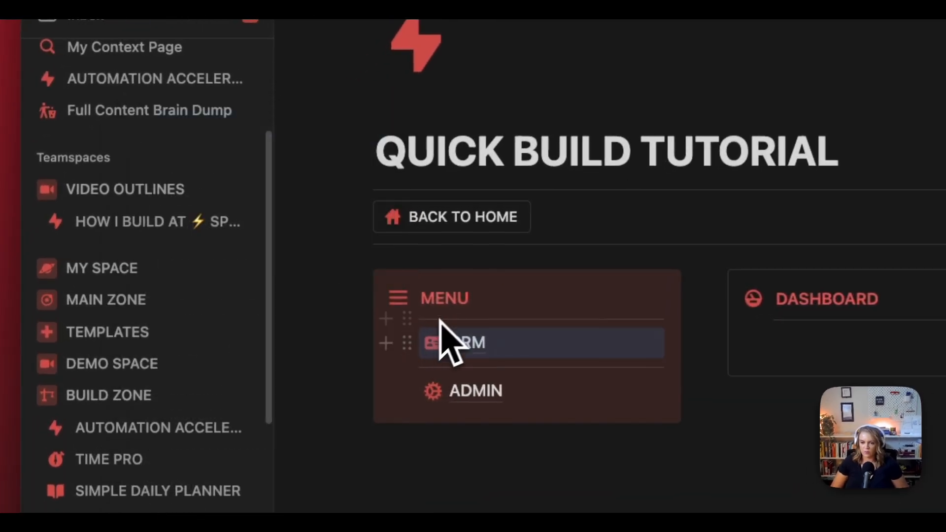
key(super+d)
right_click(424, 378)
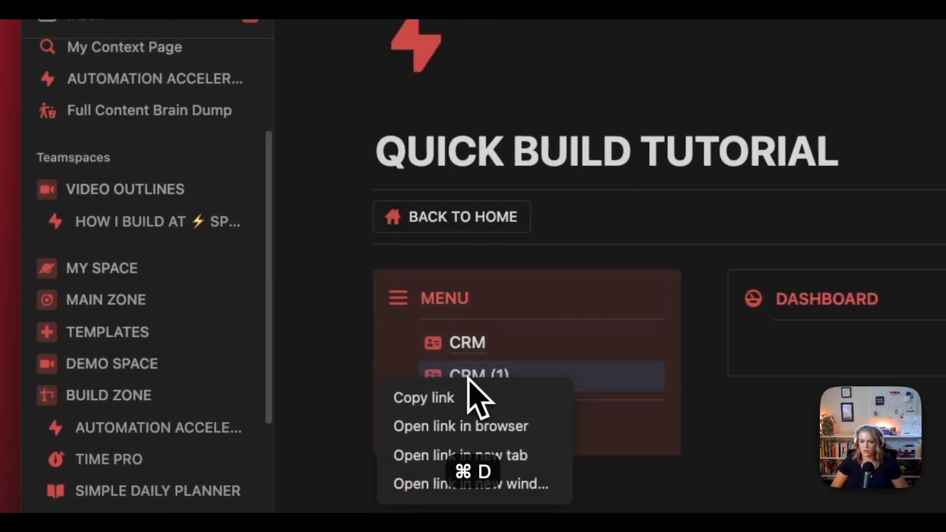
click(481, 398)
click(494, 365)
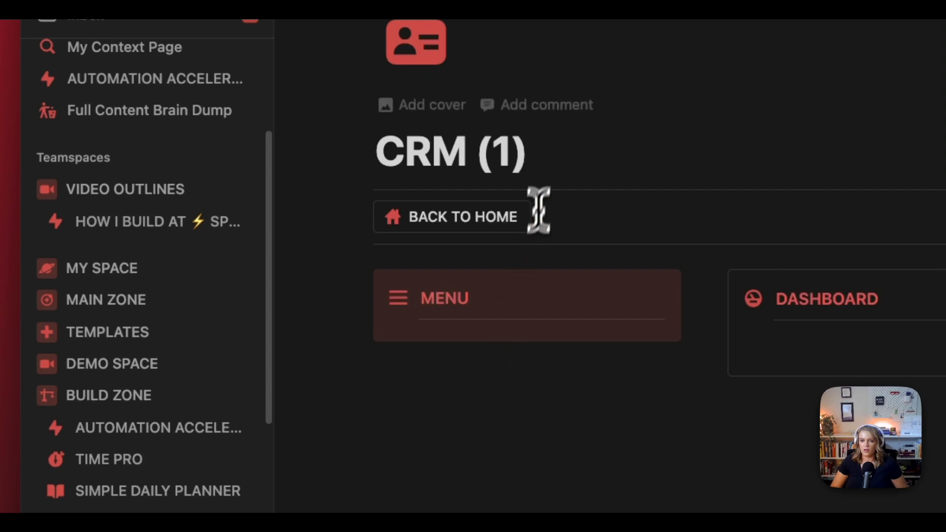
drag(530, 157, 405, 163)
text(REPORTING)
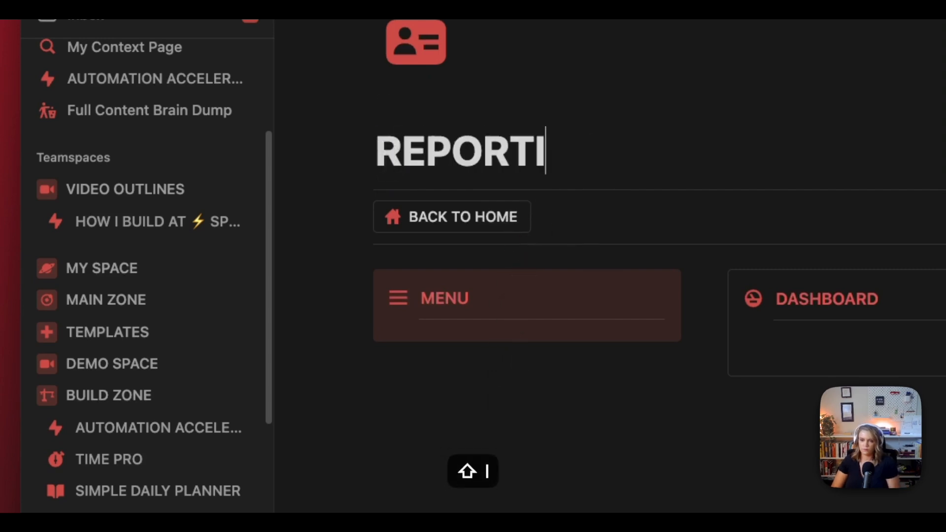
Step: Change the REPORTING page's icon to the red donut chart found by searching "gra"
click(417, 42)
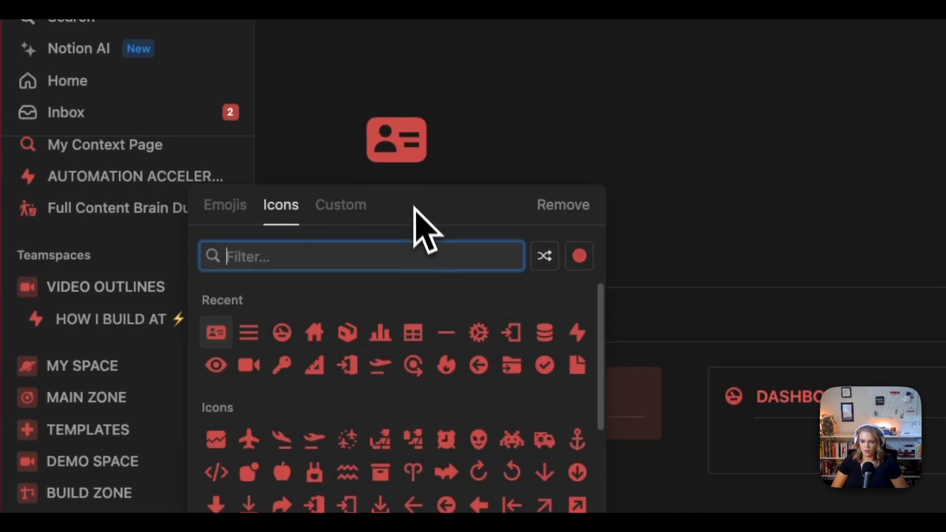
text(gra)
click(259, 340)
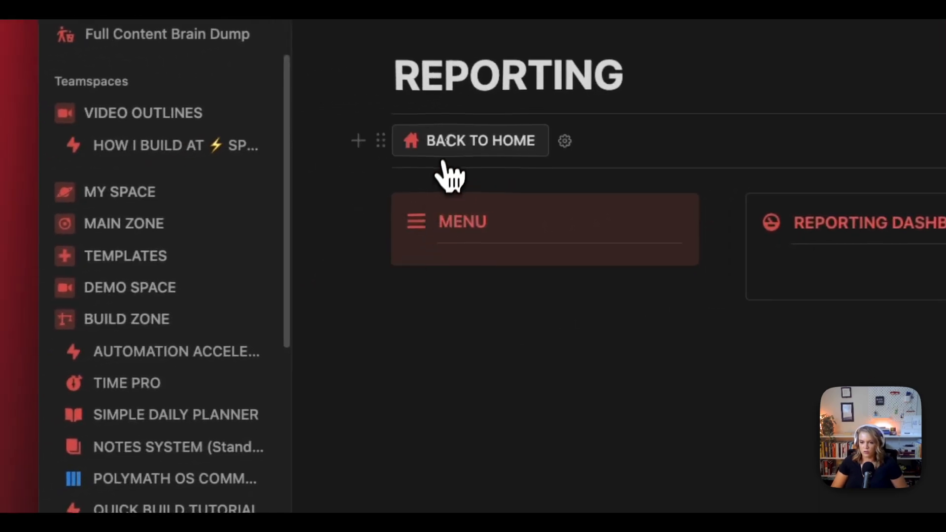
Step: Return to the home page and turn the MENU callout into a synced block
click(444, 158)
click(381, 209)
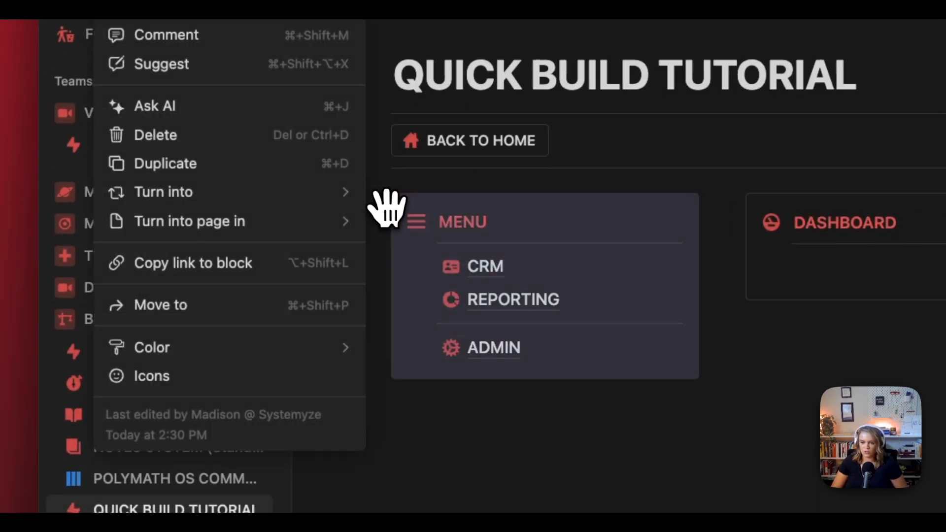
mouse_move(190, 197)
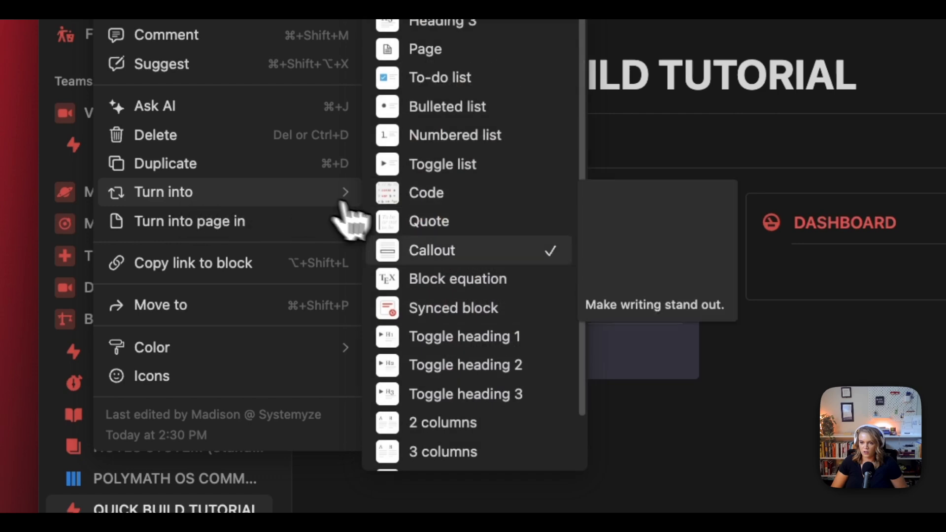
click(444, 306)
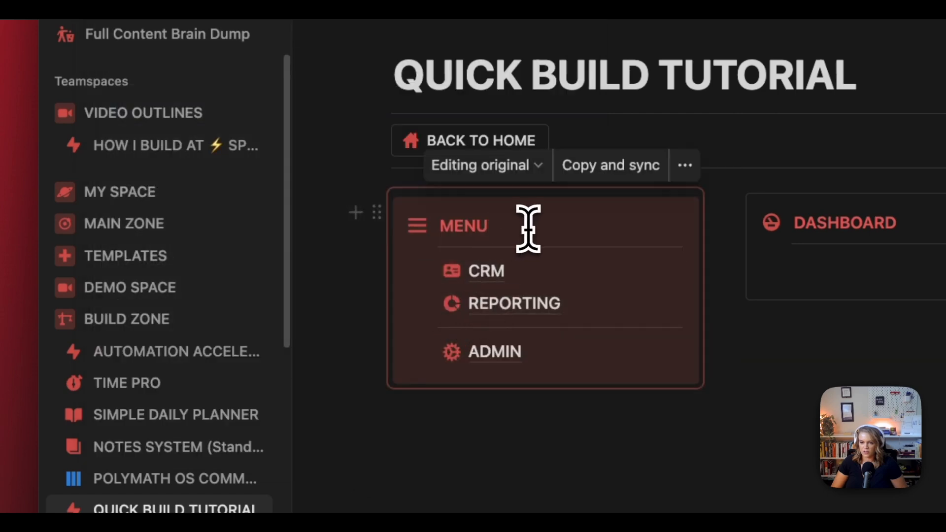
Step: On the CRM page, paste the synced MENU block below the old MENU callout and delete the old callout
click(547, 269)
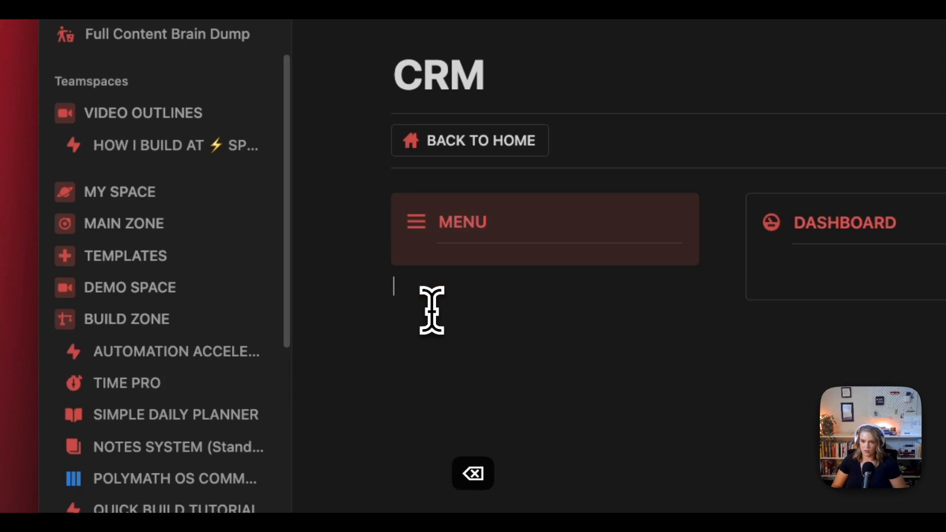
key(super+v)
click(376, 208)
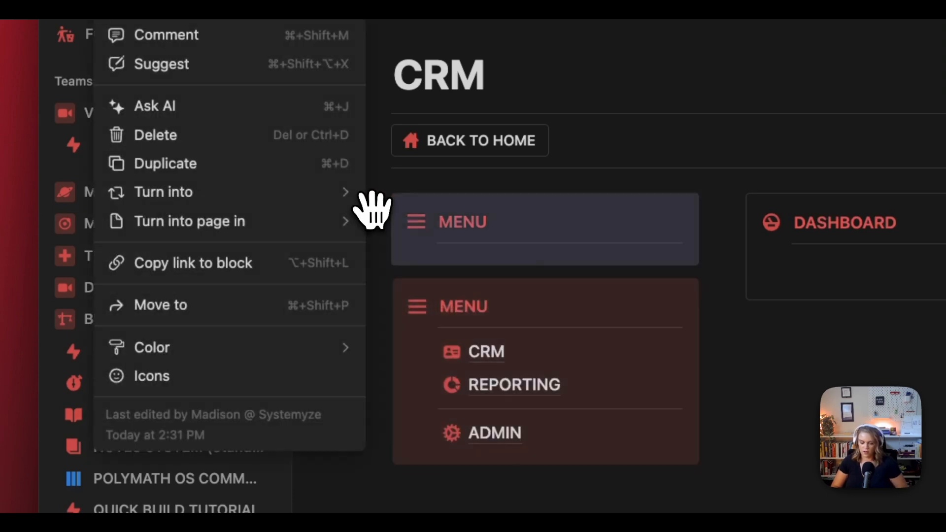
key(BackSpace)
Step: Open the REPORTING page and replace its empty MENU callout with the synced MENU block
click(472, 303)
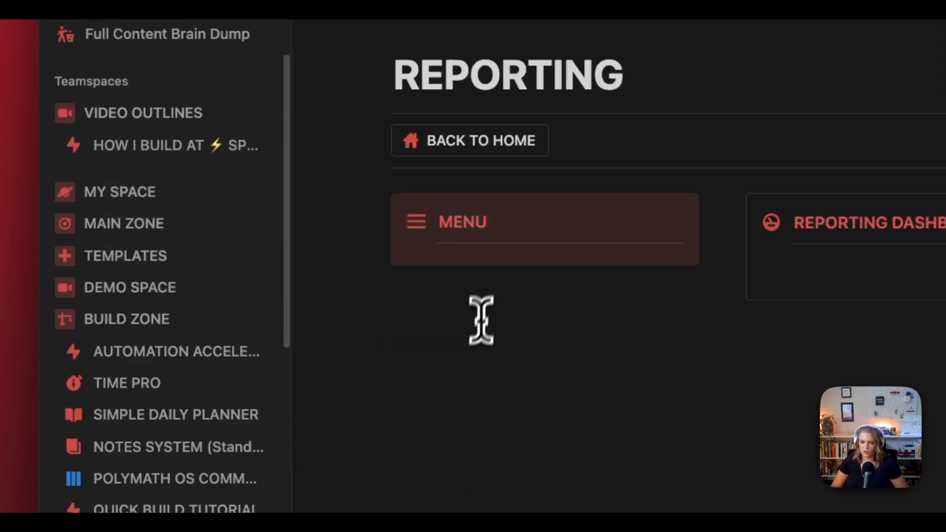
key(super+v)
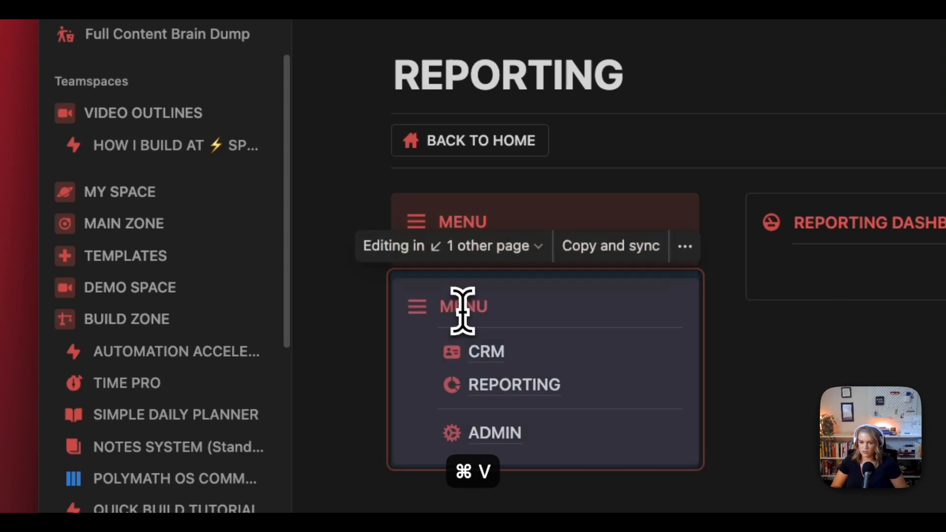
click(380, 208)
key(BackSpace)
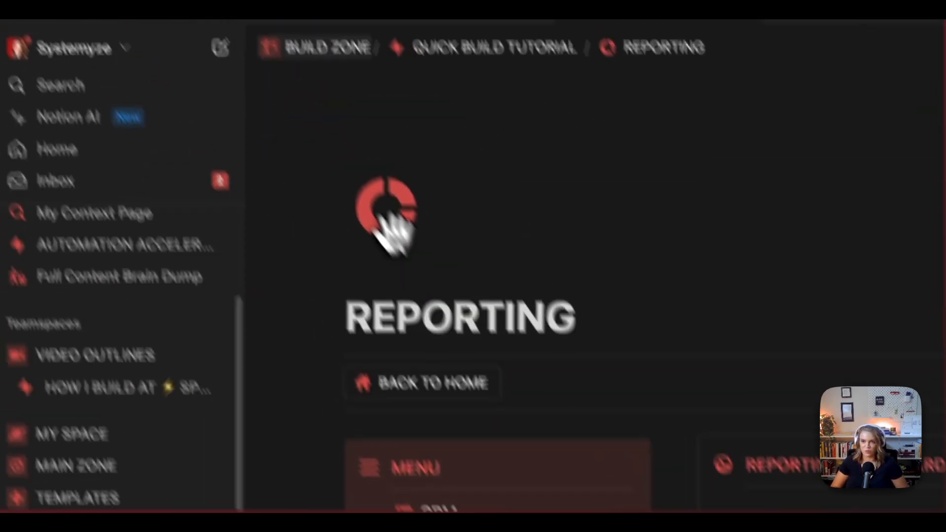
Step: Hide the sidebar and return to the home page with the BACK TO HOME button
click(265, 70)
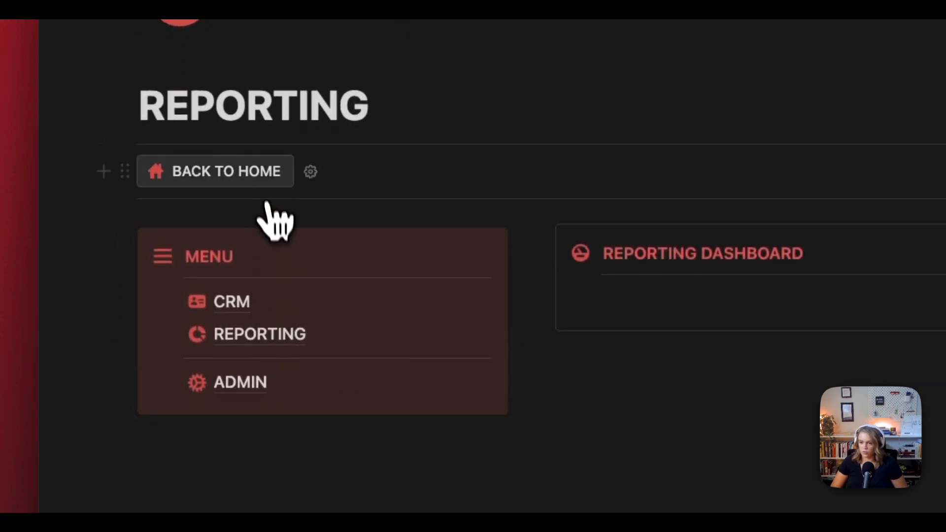
click(252, 178)
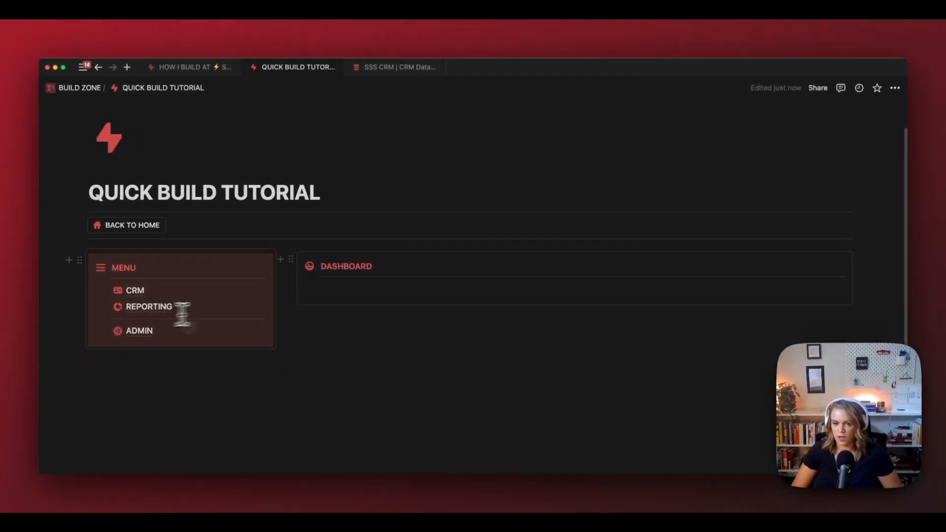
Step: Insert a linked view of TEST | CRM Build DB in the DASHBOARD callout, using its Table View with the database title hidden
click(351, 292)
text(/linked)
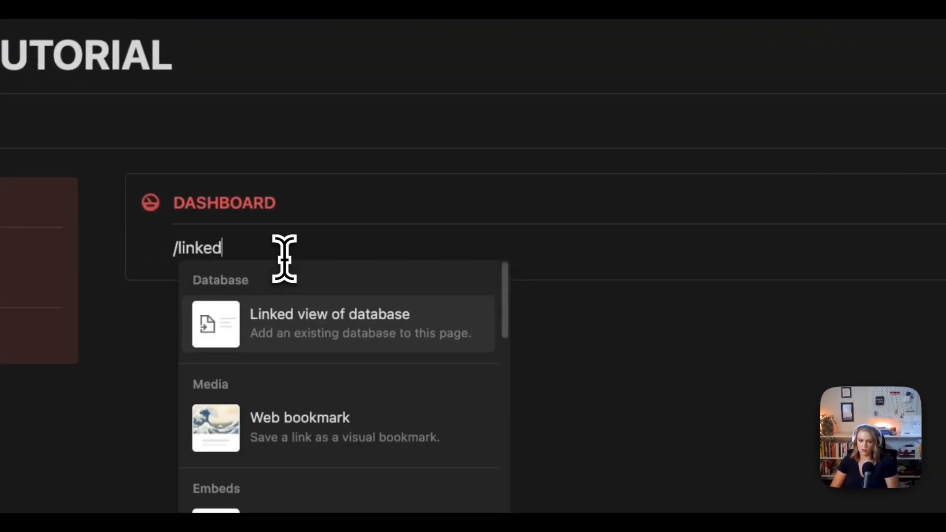
key(Return)
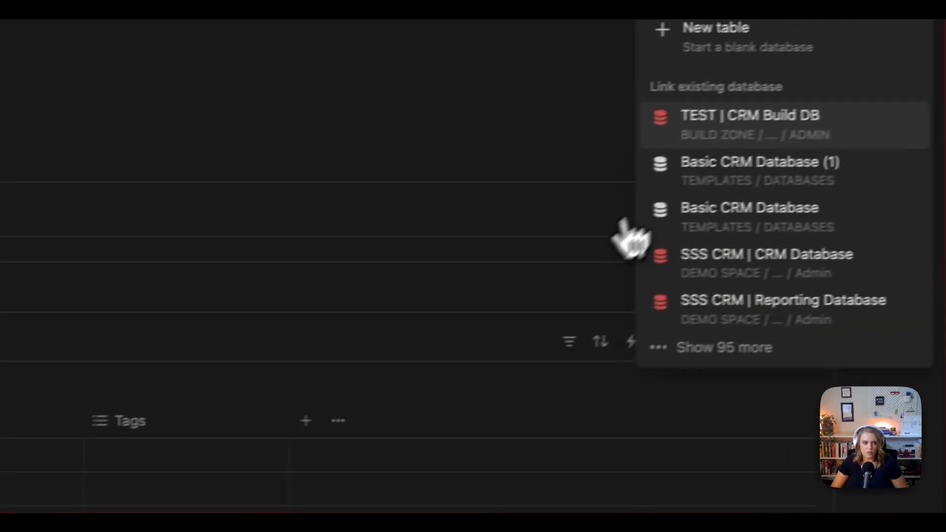
click(700, 262)
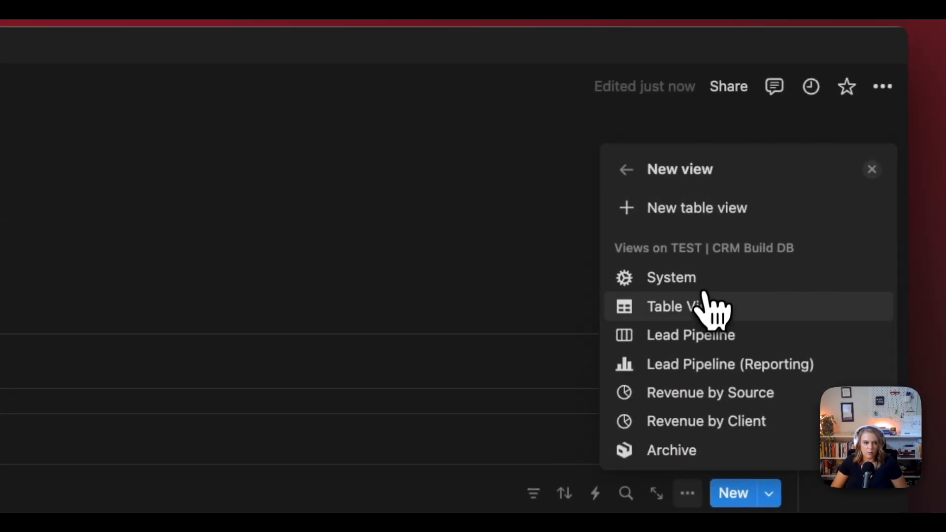
click(701, 311)
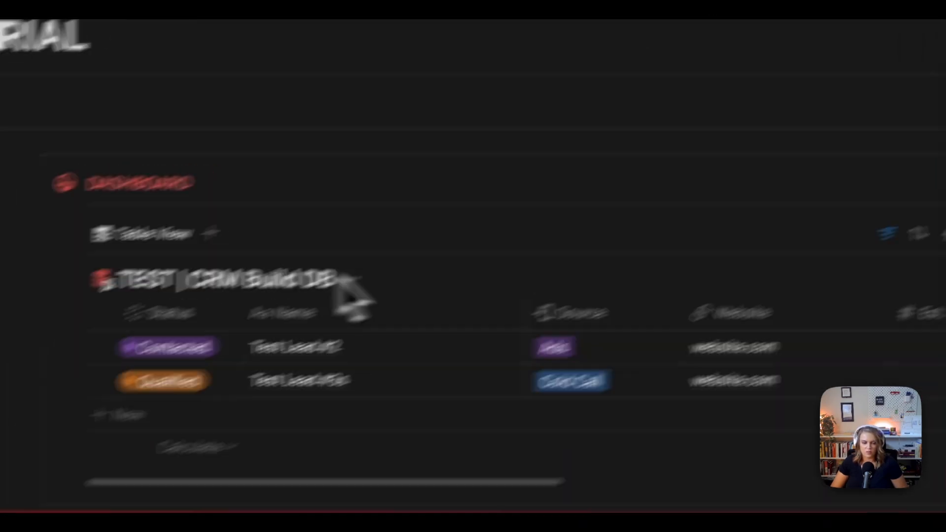
click(710, 135)
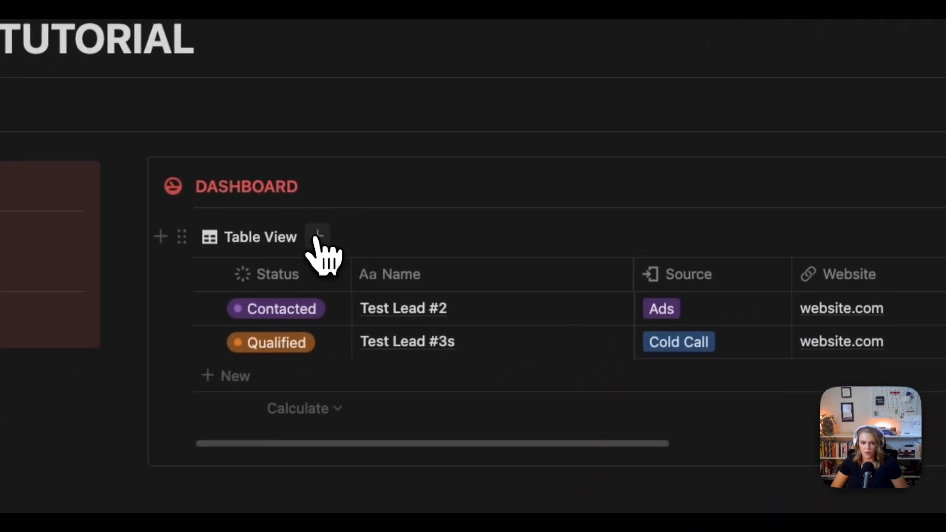
click(318, 236)
click(295, 276)
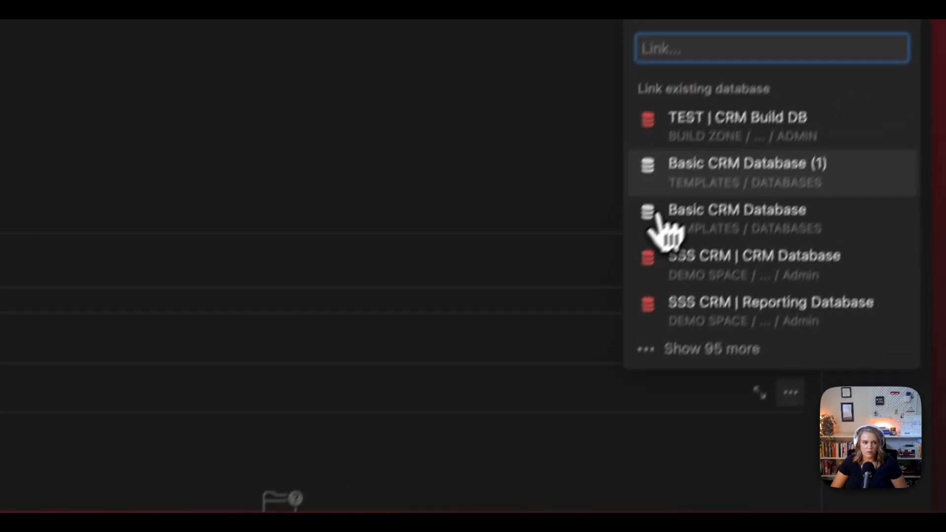
click(744, 180)
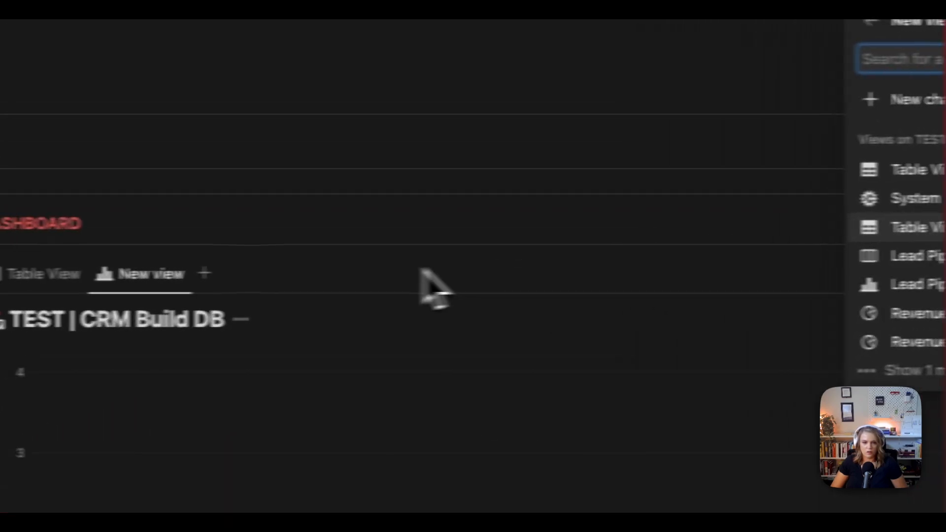
click(911, 228)
click(148, 274)
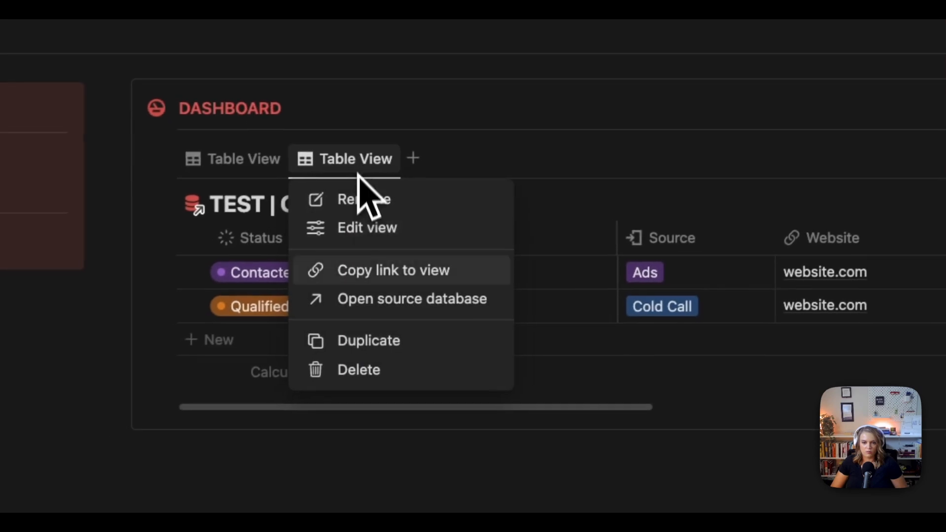
click(365, 370)
click(457, 266)
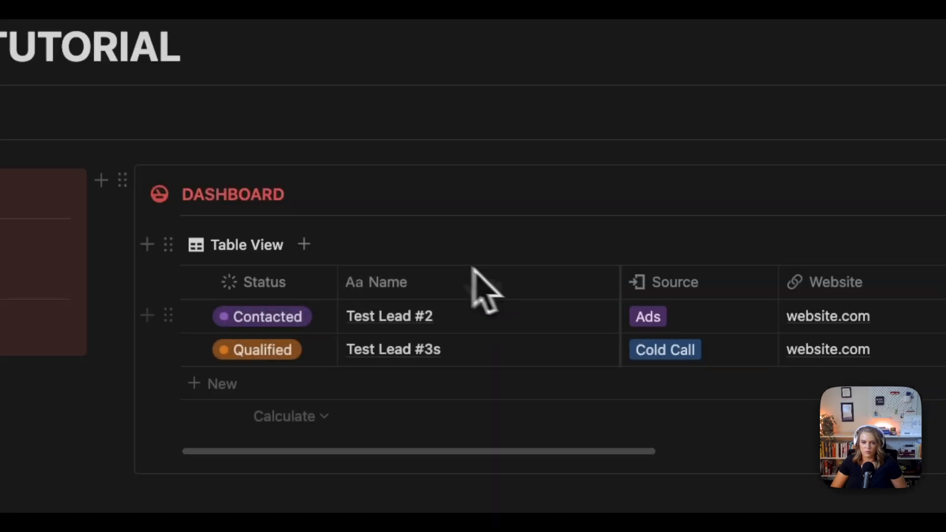
Step: Add the Lead Pipeline board view of TEST | CRM Build DB to the dashboard database and hide its database title
click(304, 245)
click(298, 301)
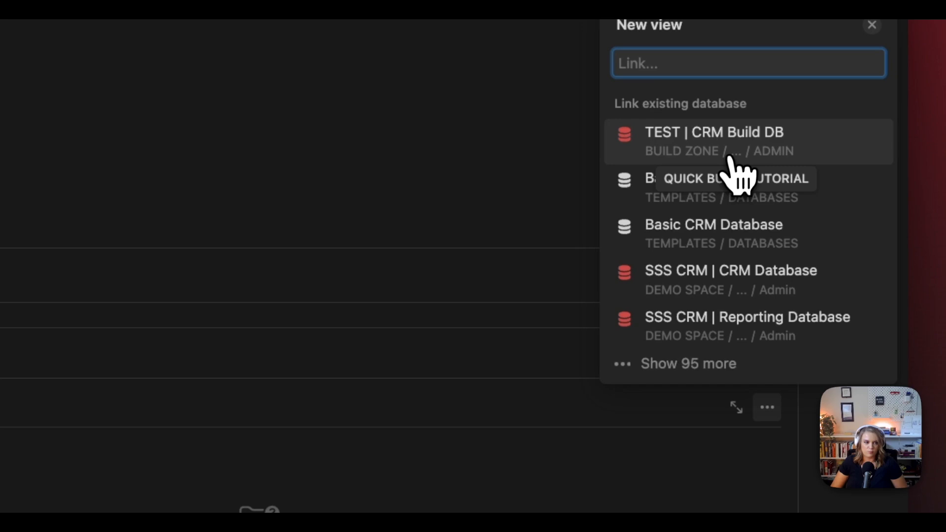
click(731, 161)
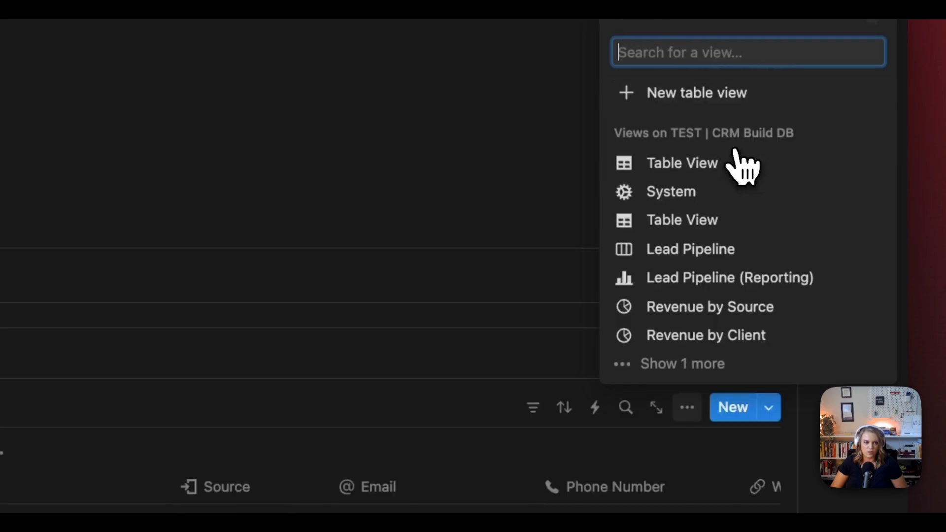
click(710, 249)
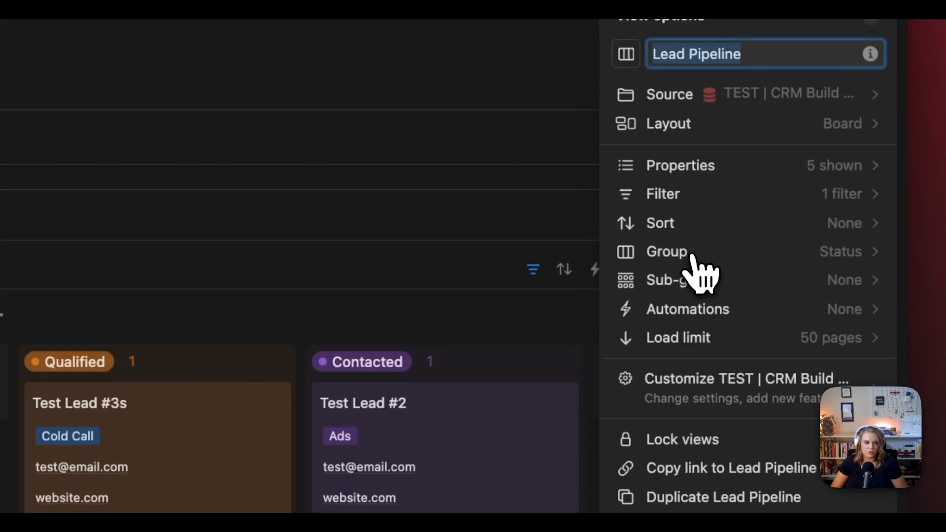
click(862, 123)
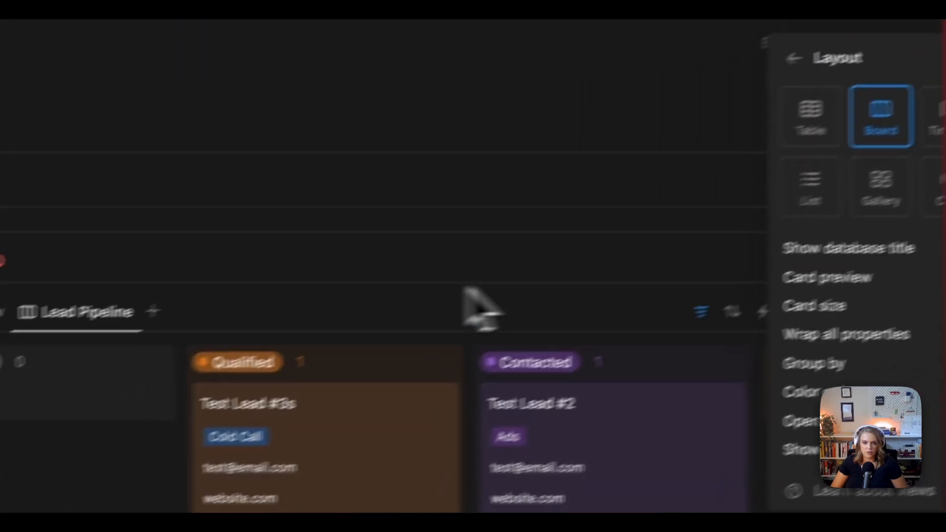
click(466, 291)
Step: Add the Lead Pipeline (Reporting) chart view of TEST | CRM Build DB to the dashboard and hide its database title
click(153, 312)
click(295, 289)
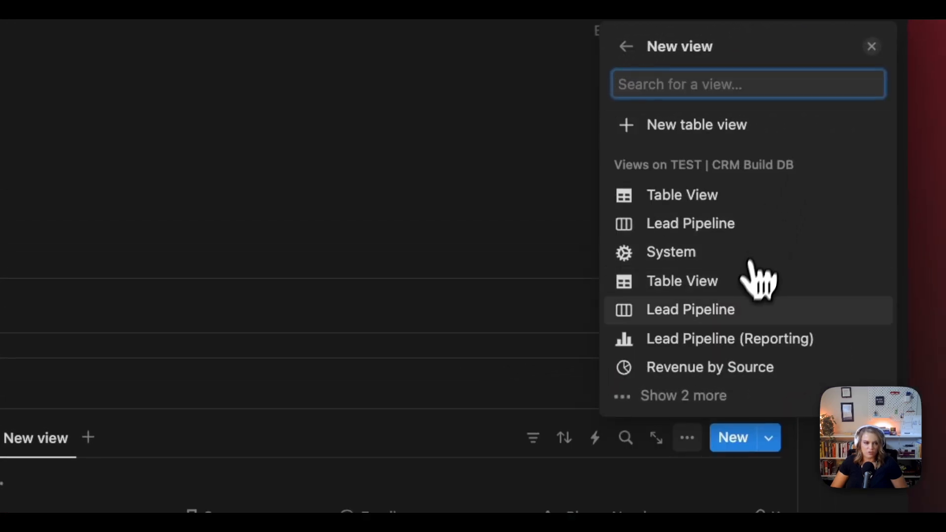
click(737, 339)
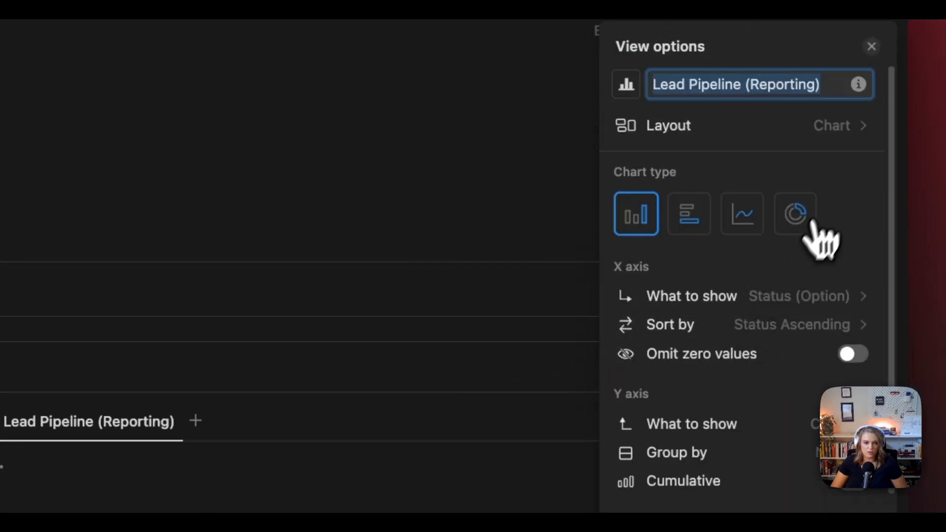
click(289, 380)
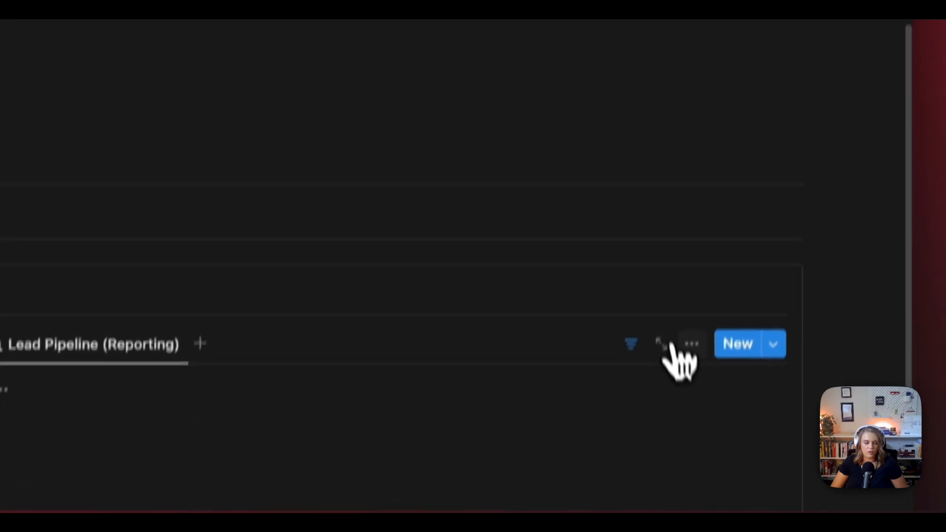
click(692, 343)
click(838, 158)
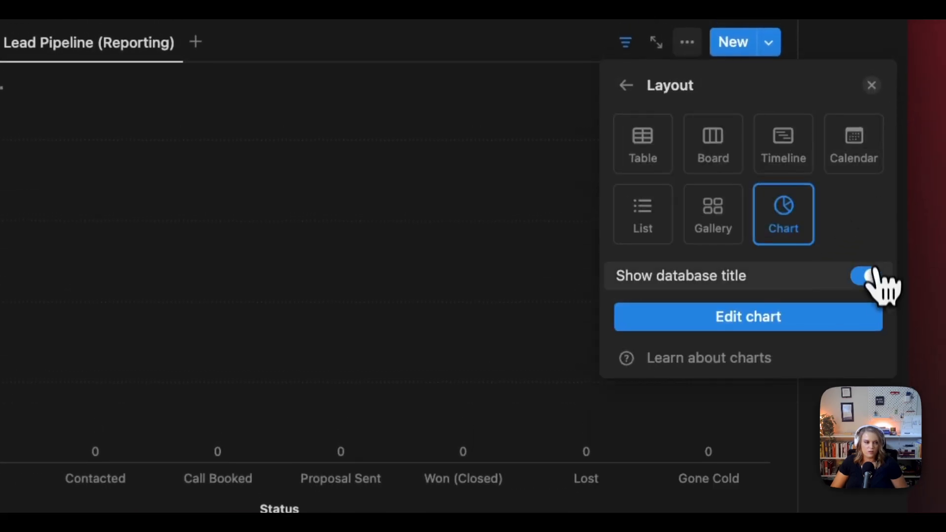
click(868, 276)
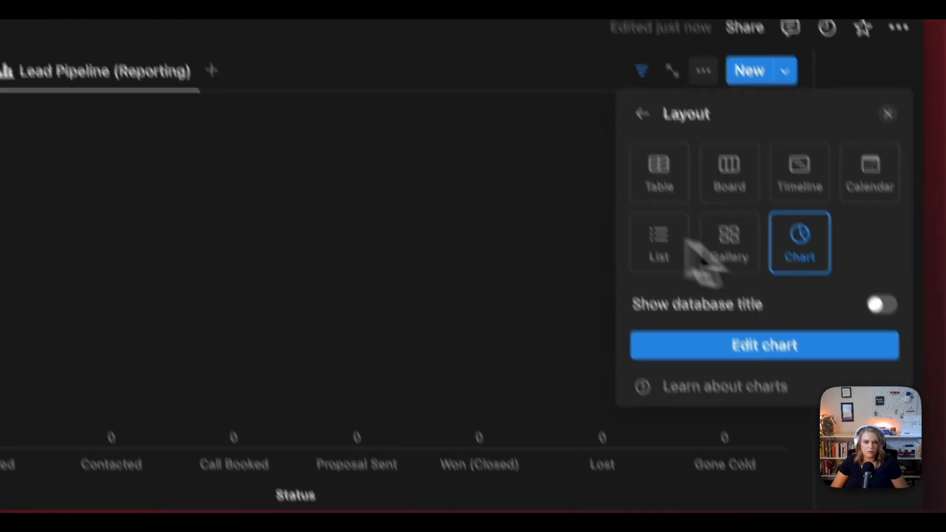
click(289, 71)
Step: Add the Revenue by Source chart view of TEST | CRM Build DB as another view in the dashboard
click(195, 42)
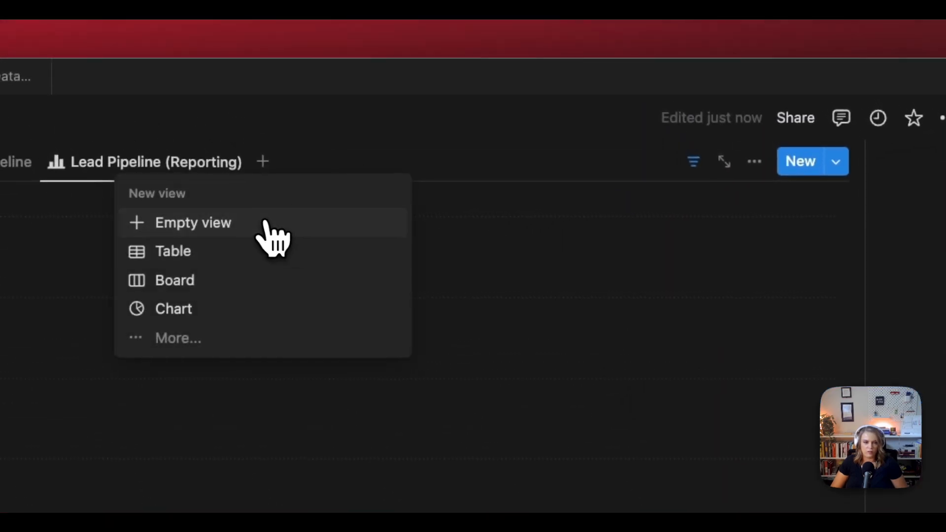
click(269, 226)
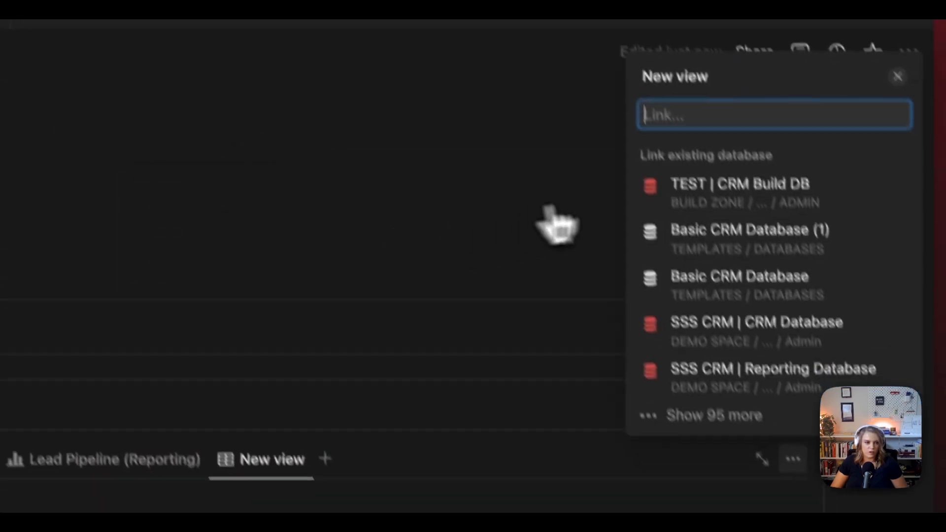
click(691, 151)
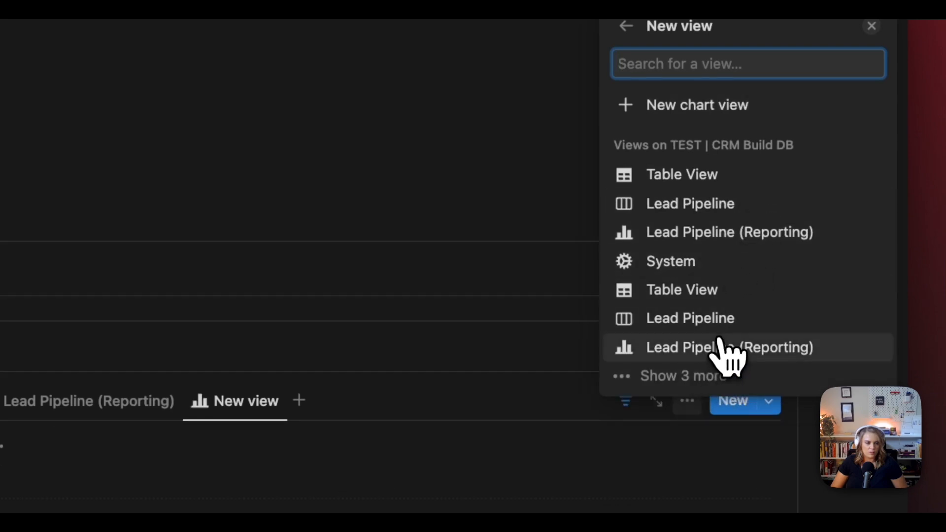
click(704, 376)
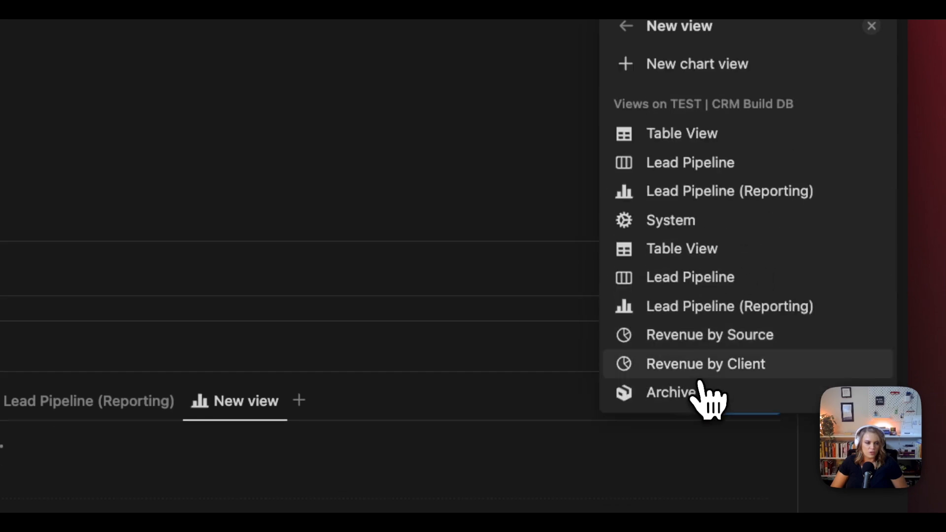
click(712, 346)
click(475, 339)
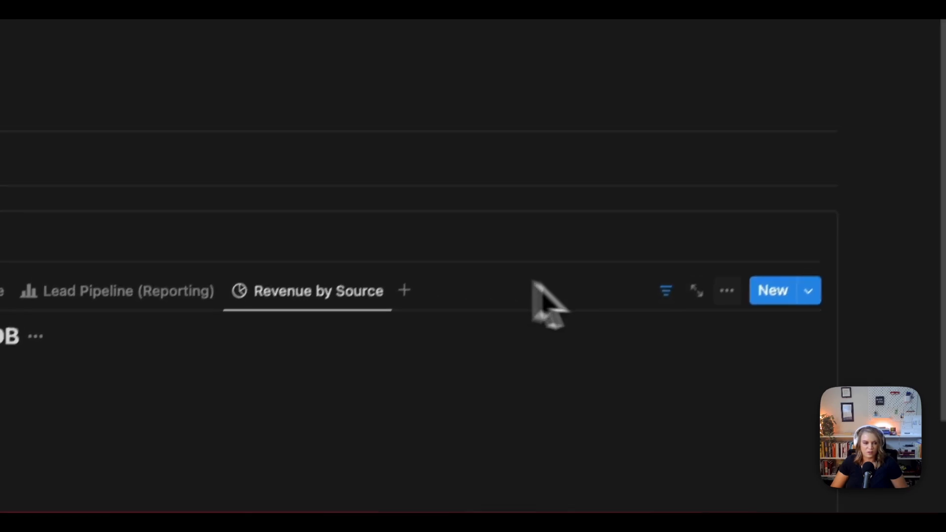
Step: Hide the database title in the Revenue by Source view and switch the dashboard back to Table View
click(727, 291)
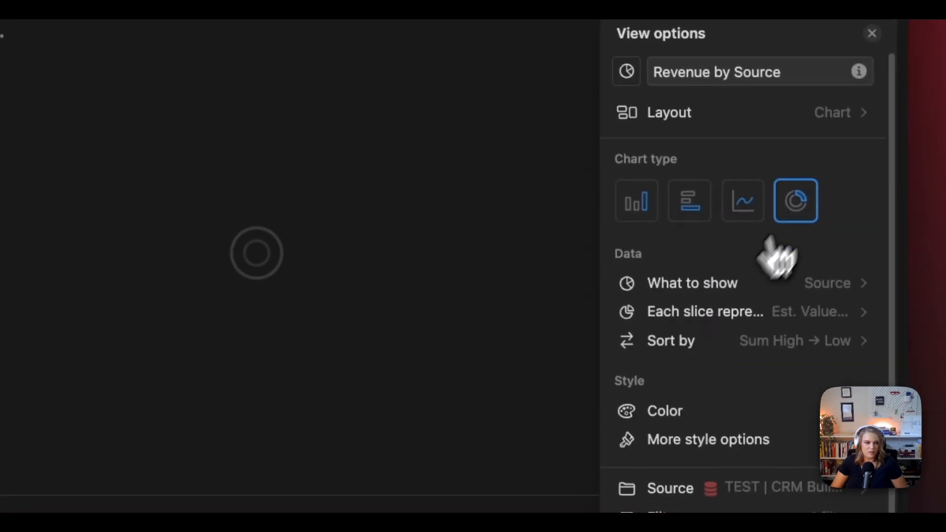
click(846, 114)
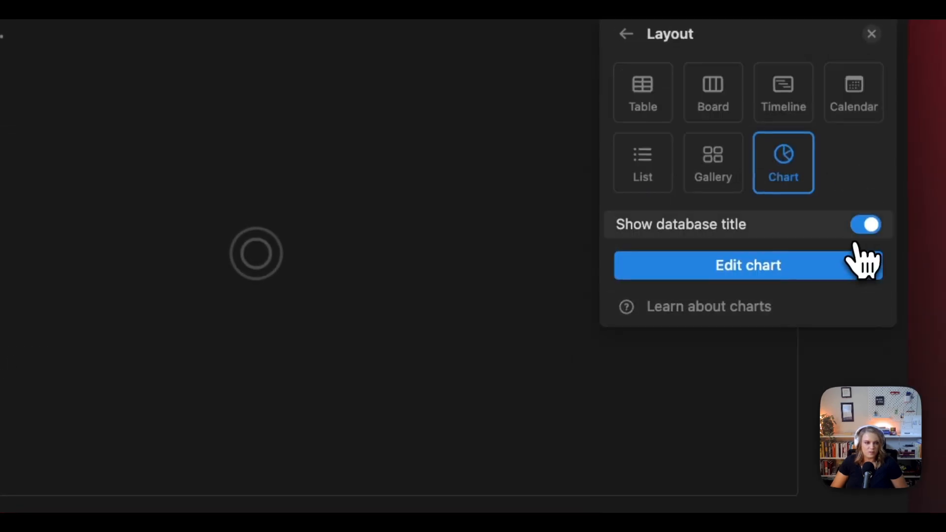
click(863, 228)
click(437, 470)
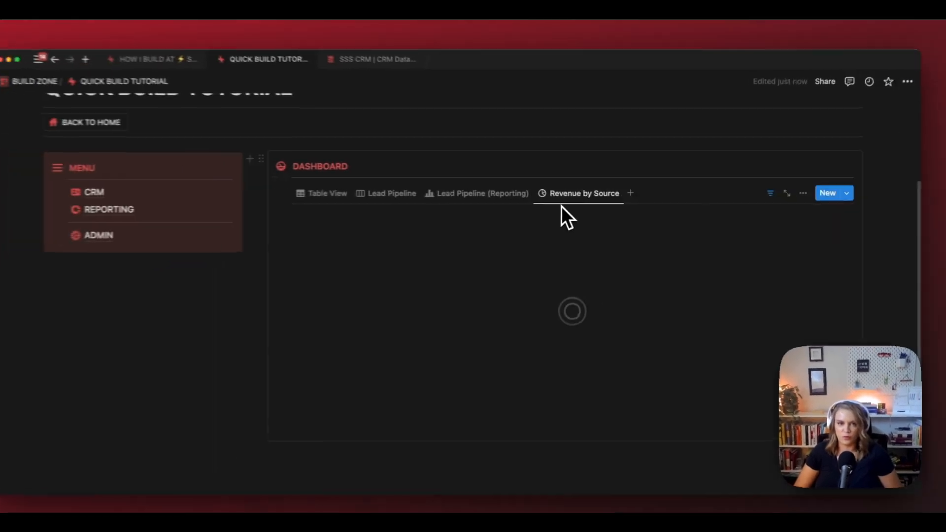
scroll(500, 279, up, 2)
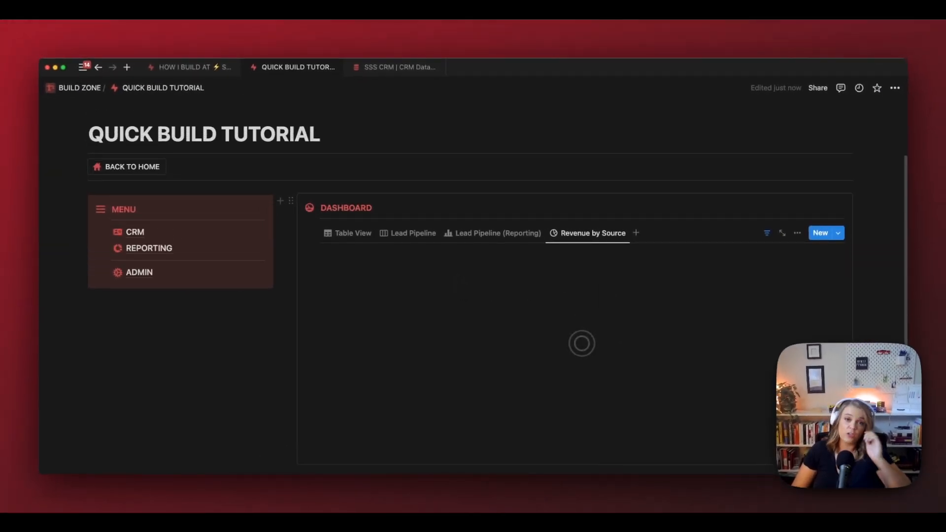
click(356, 235)
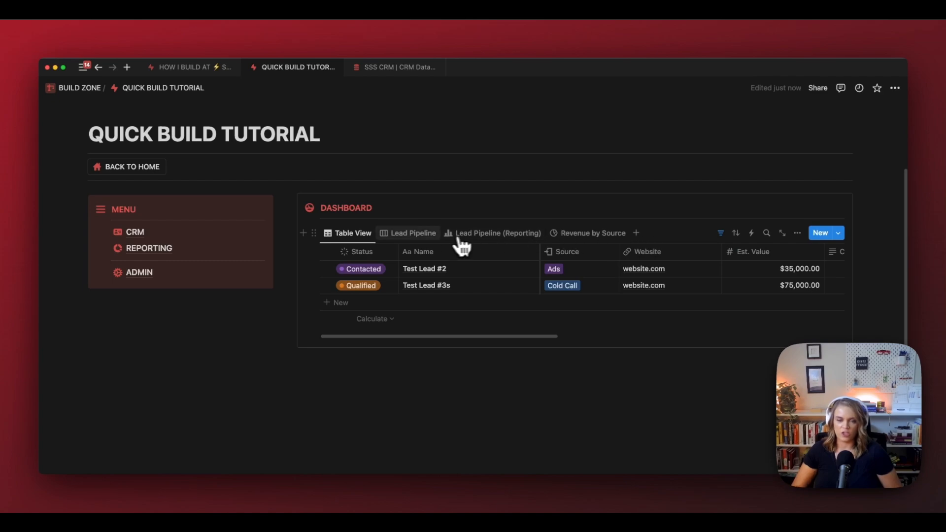
Step: Switch the layout of the dashboard's Lead Pipeline view from Board to Gallery
click(434, 239)
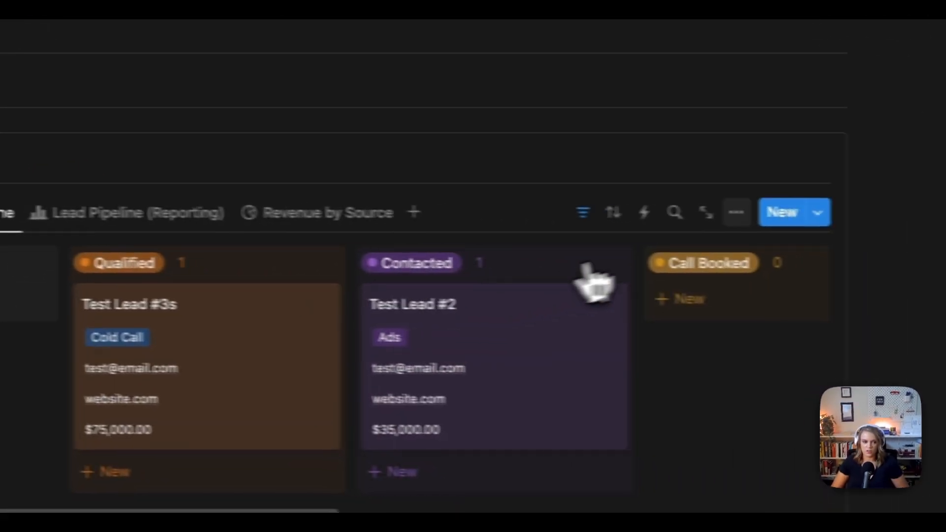
click(736, 213)
click(875, 278)
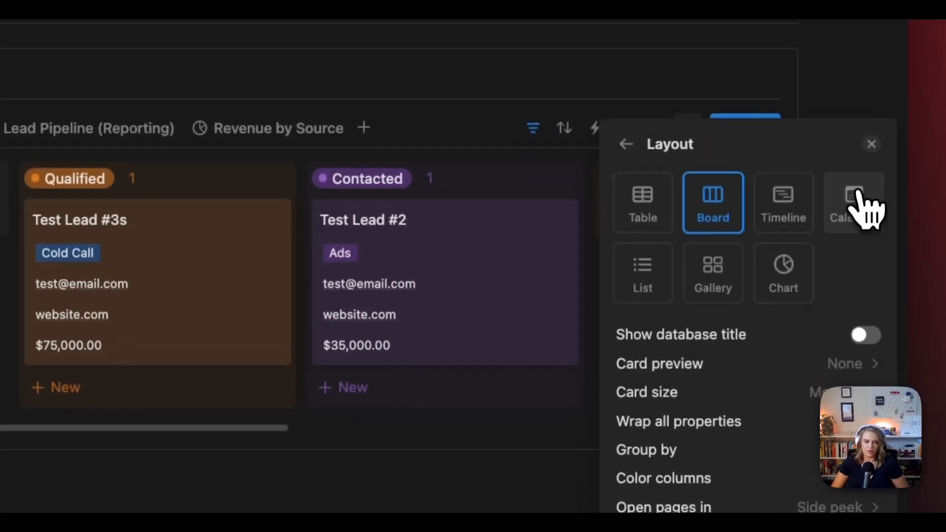
click(714, 271)
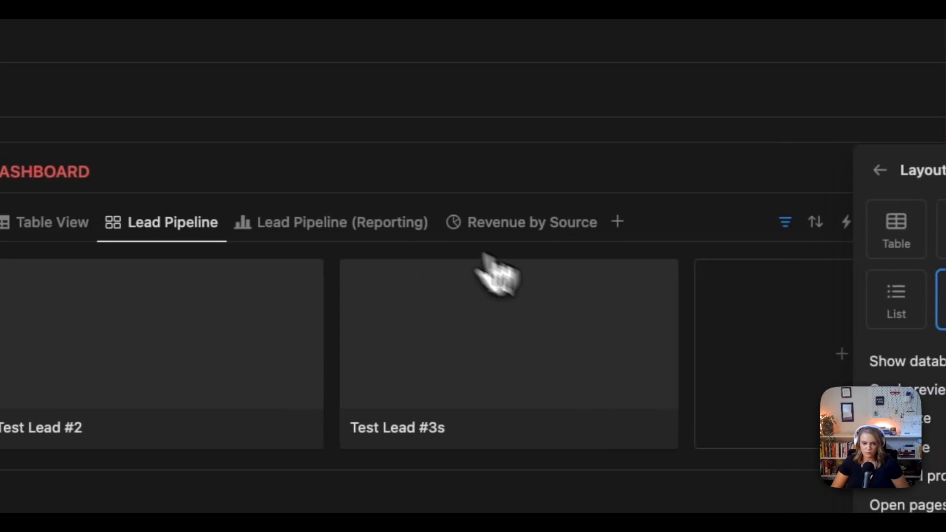
click(774, 282)
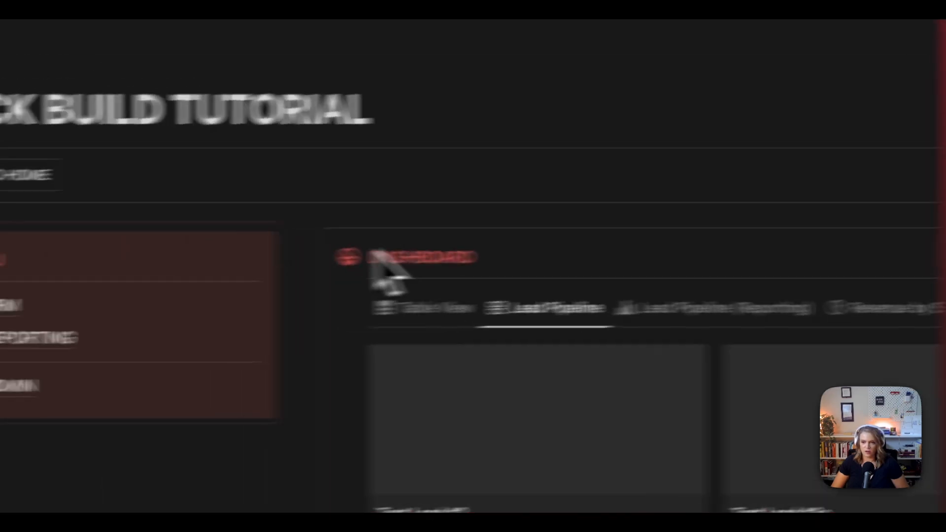
Step: Open TEST | CRM Build DB from the ADMIN page to check its original views, and return to the home page
click(226, 338)
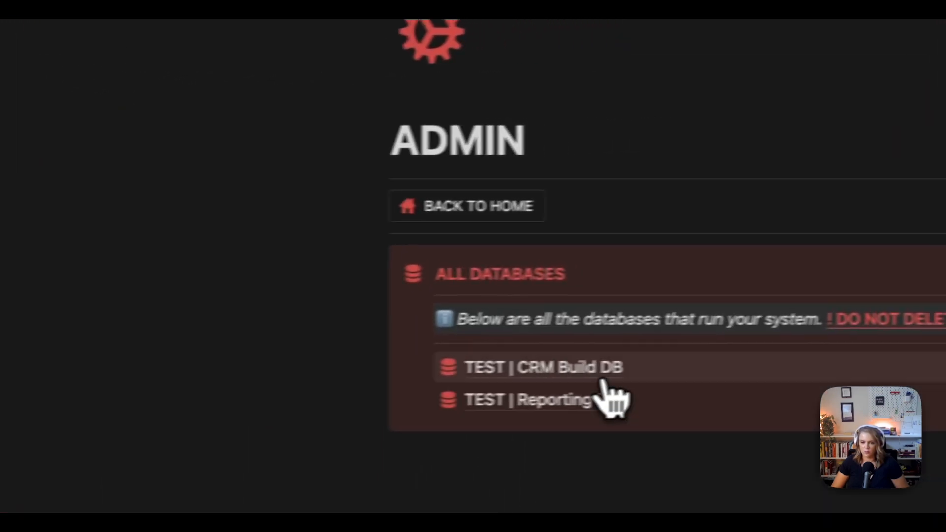
click(725, 373)
click(367, 103)
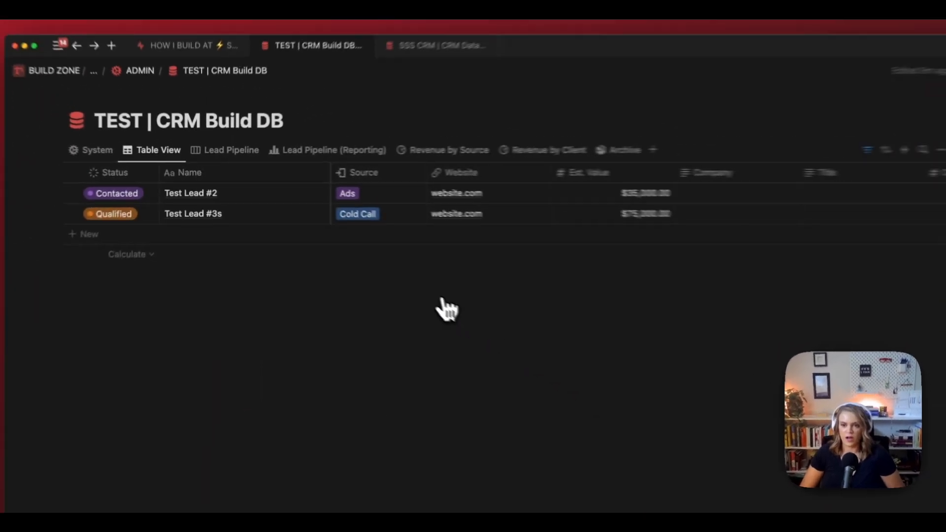
key(super+[)
key(super+[)
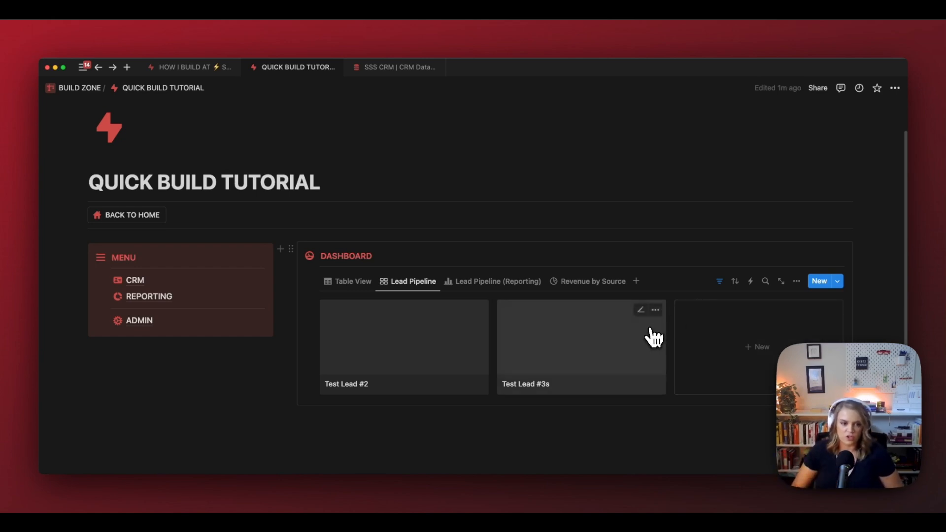
Step: Delete the Lead Pipeline view from the home page's dashboard
click(425, 283)
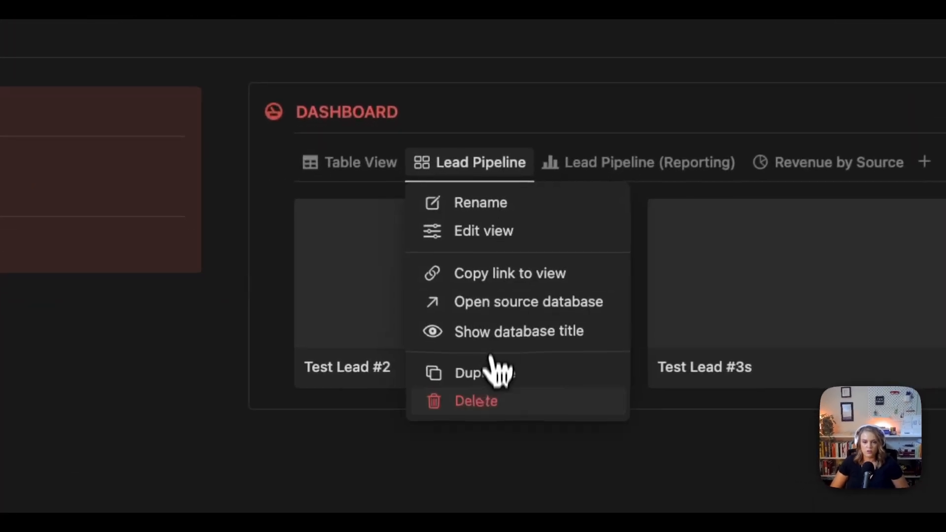
click(476, 401)
click(600, 156)
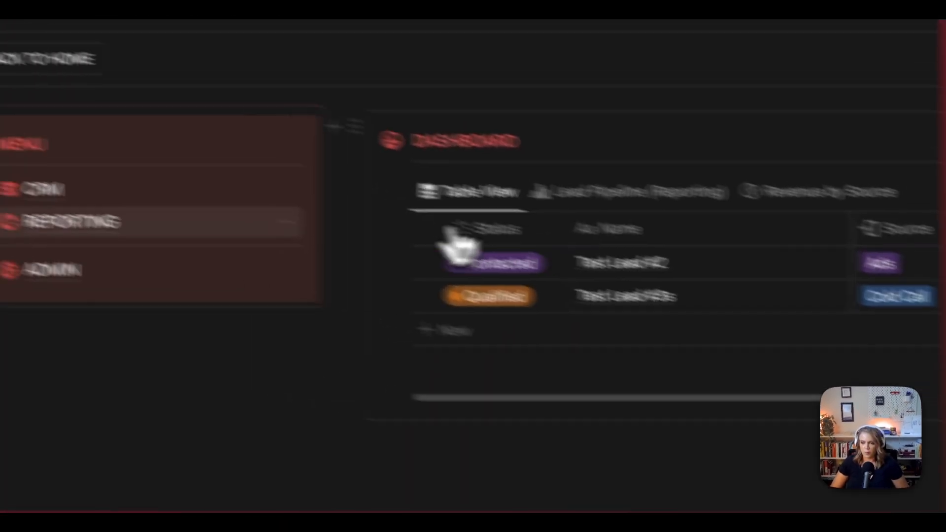
Step: Open TEST | Reporting DB from the ADMIN page and add a horizontal bar chart view to it
click(96, 225)
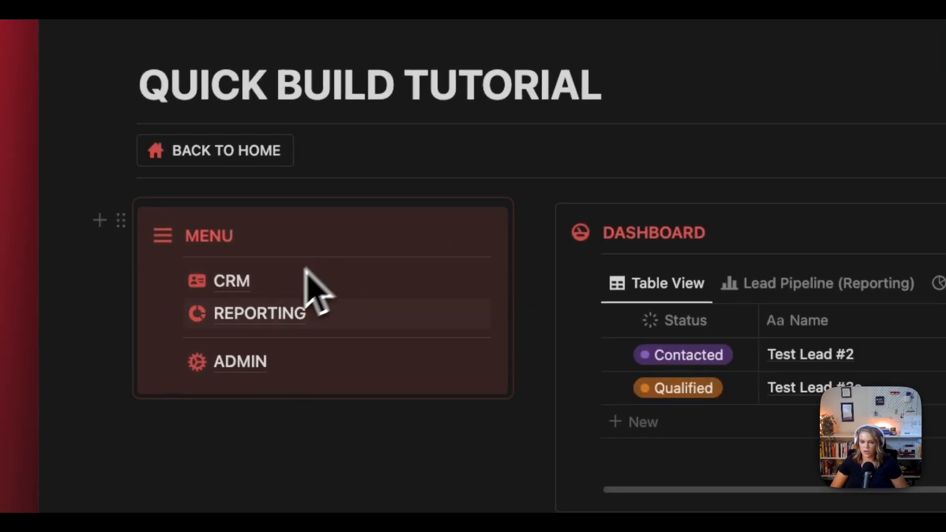
click(242, 359)
click(616, 356)
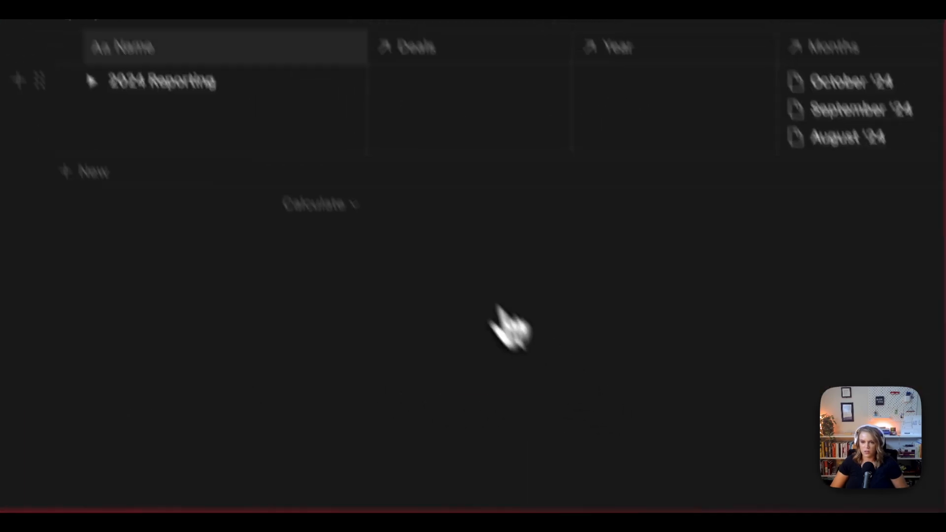
click(229, 134)
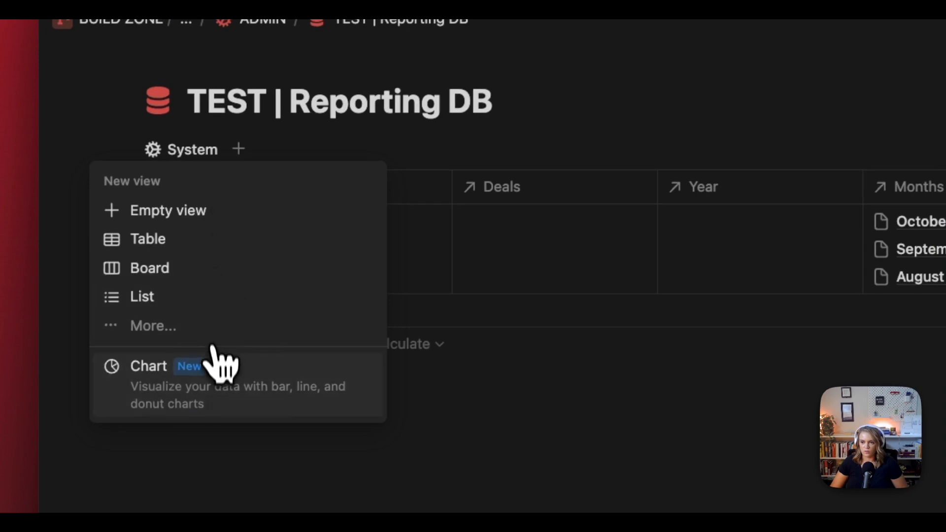
click(204, 350)
click(650, 222)
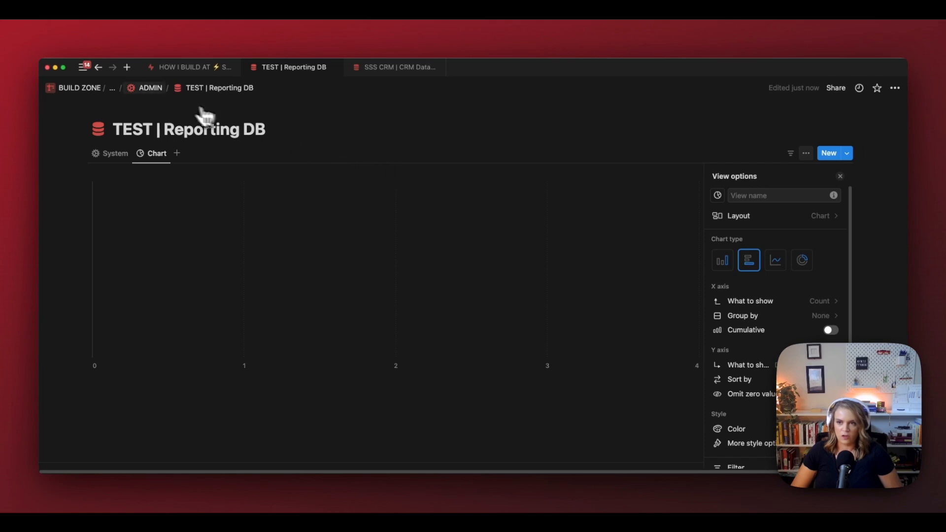
Step: Return to the QUICK BUILD TUTORIAL home page through ADMIN and consult The Secrets To UX section of the video outline
click(151, 89)
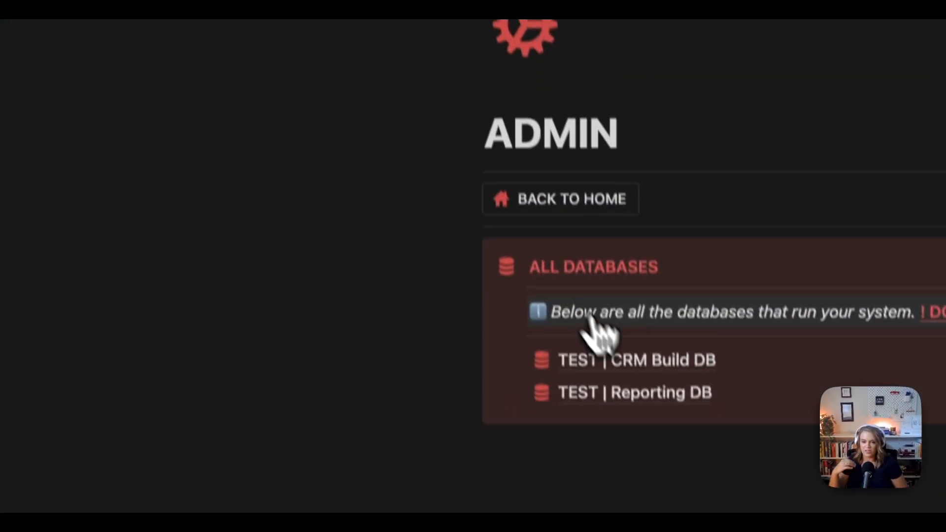
click(599, 172)
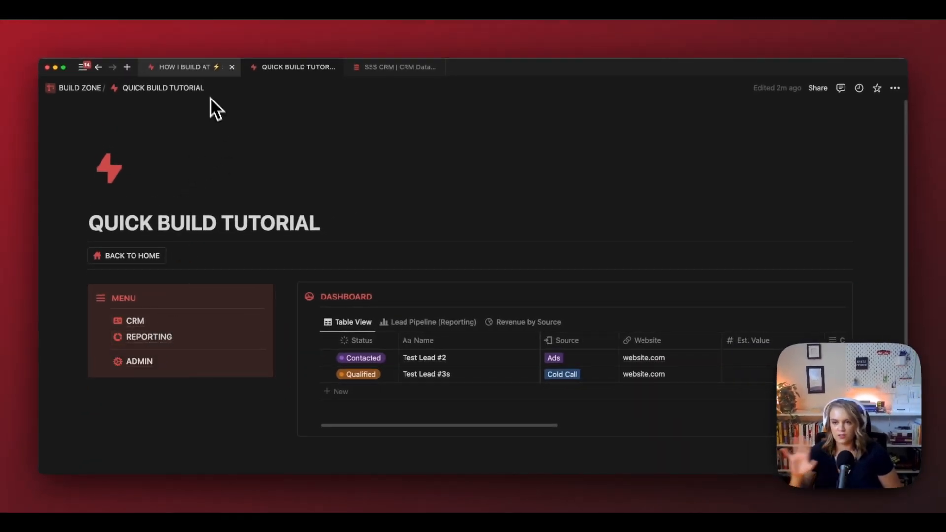
click(200, 69)
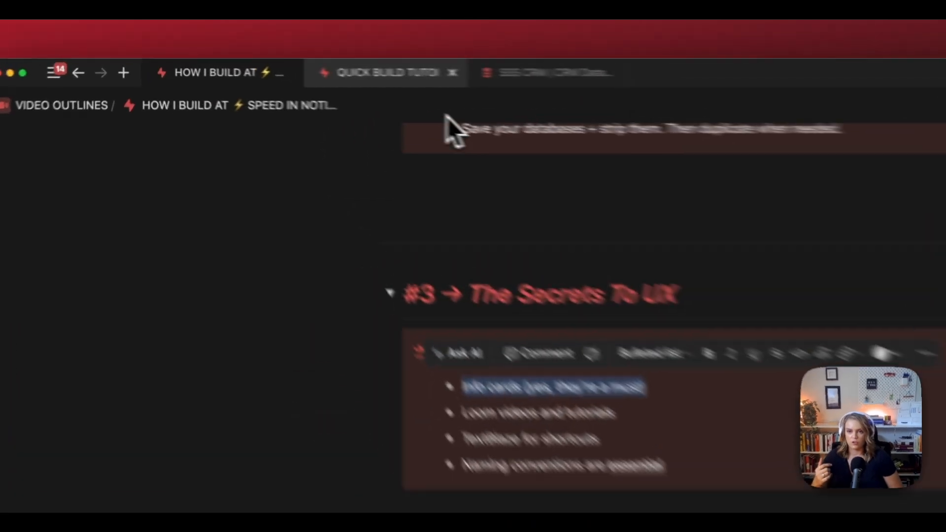
click(298, 67)
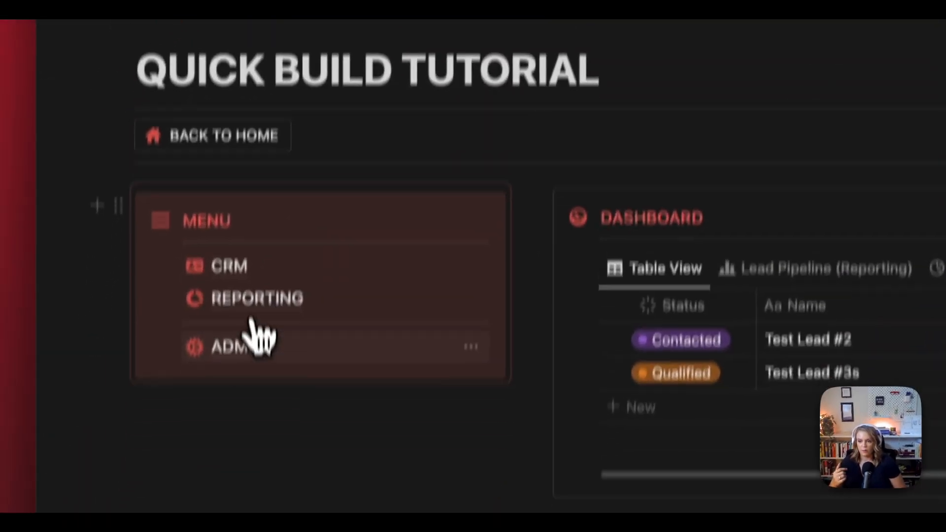
Step: Copy the info line about the system's databases from ADMIN and paste it unsynced under the CRM page's DASHBOARD heading
click(253, 340)
click(329, 306)
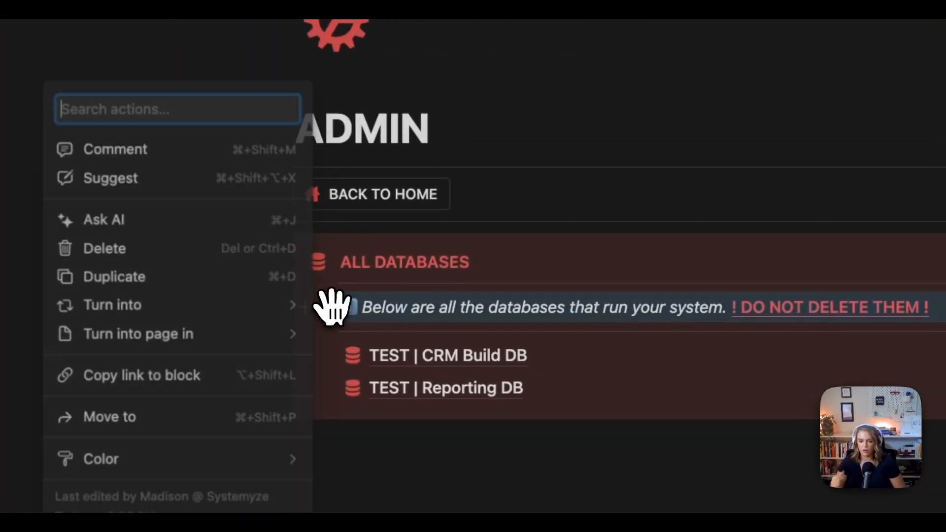
key(super+c)
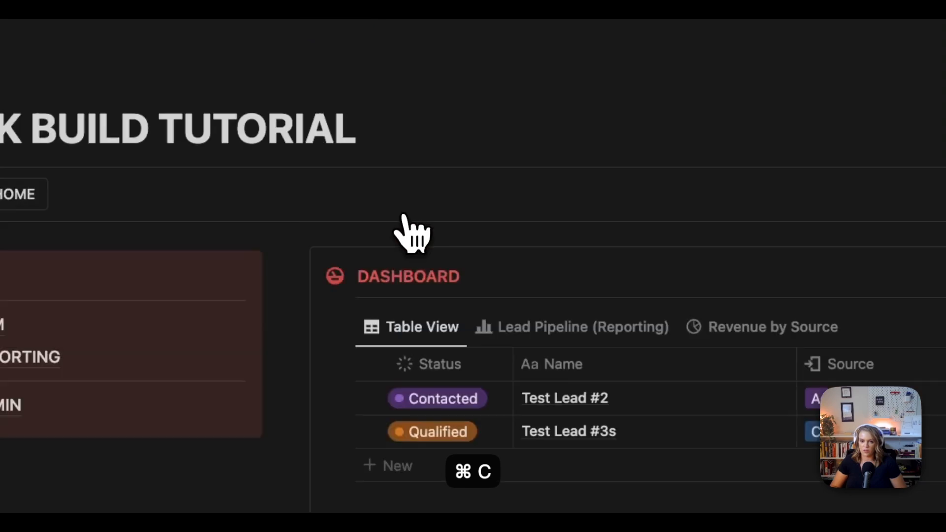
click(239, 276)
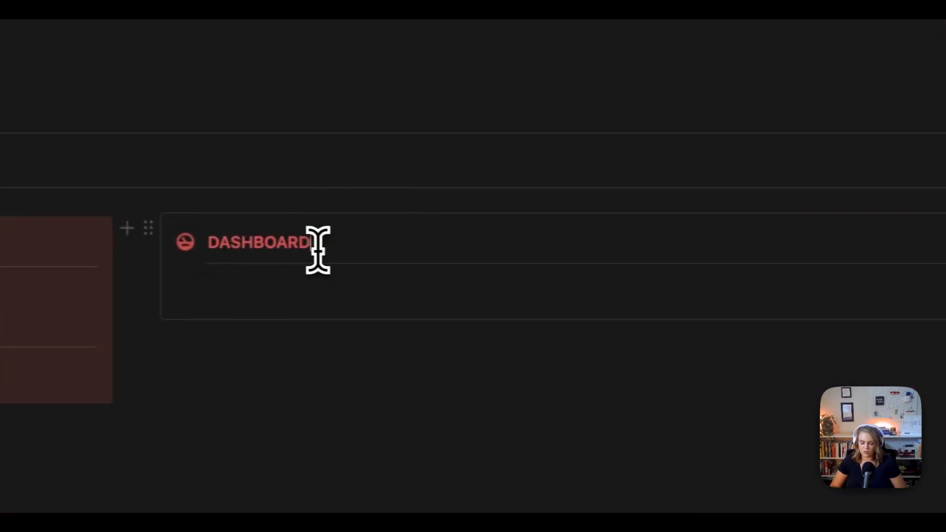
key(super+v)
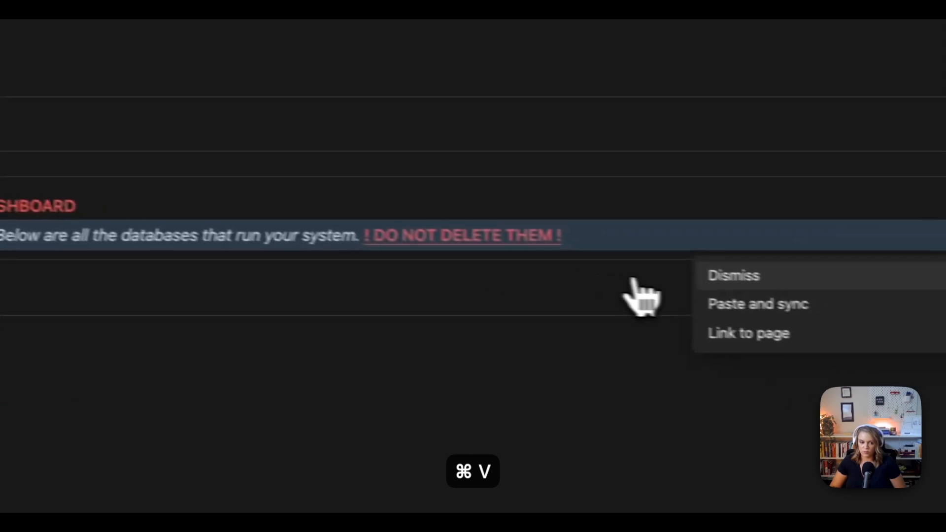
click(938, 315)
click(838, 289)
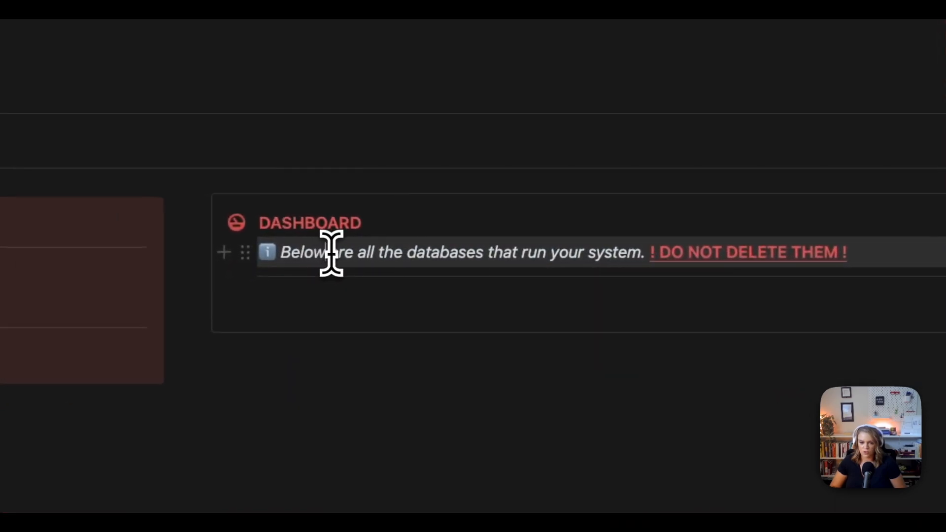
Step: Reword the pasted info line to "Below are the main dashboard views for your CRM system."
drag(356, 252, 900, 253)
key(BackSpace)
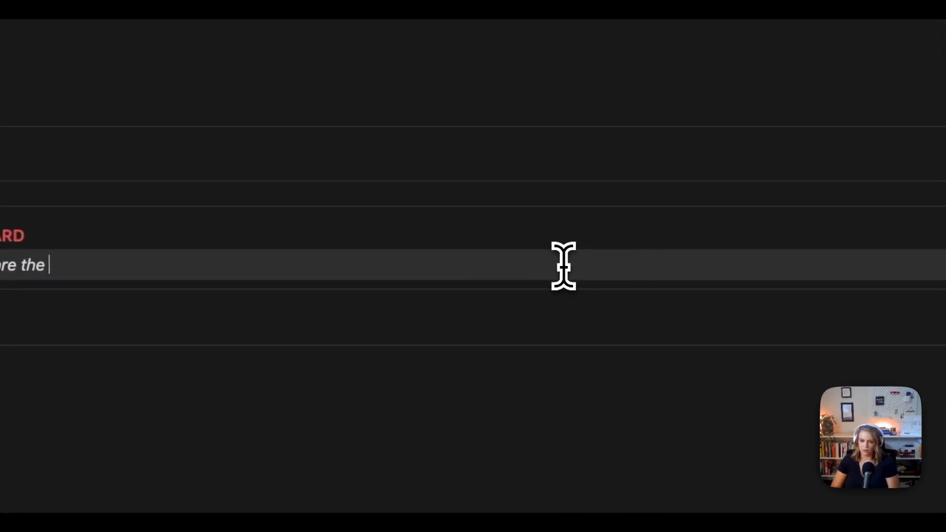
text(the main dashboard views for)
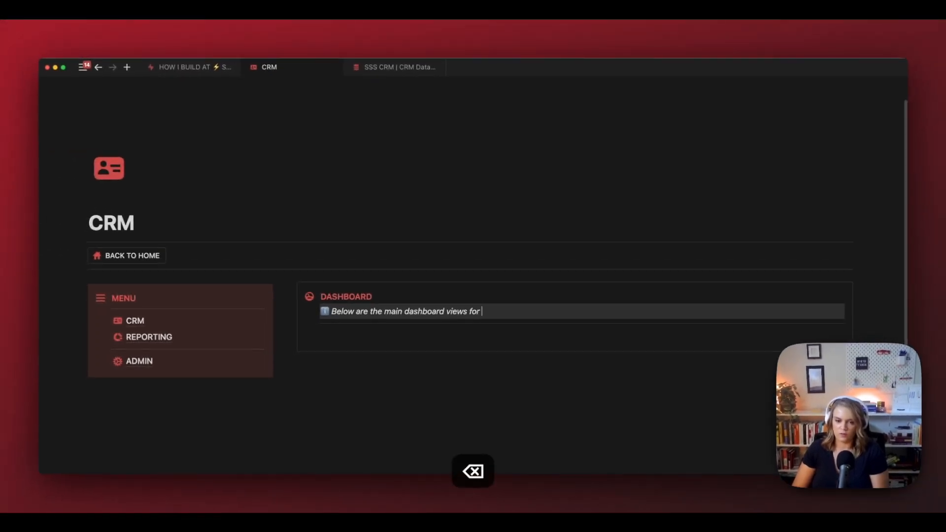
text(em.)
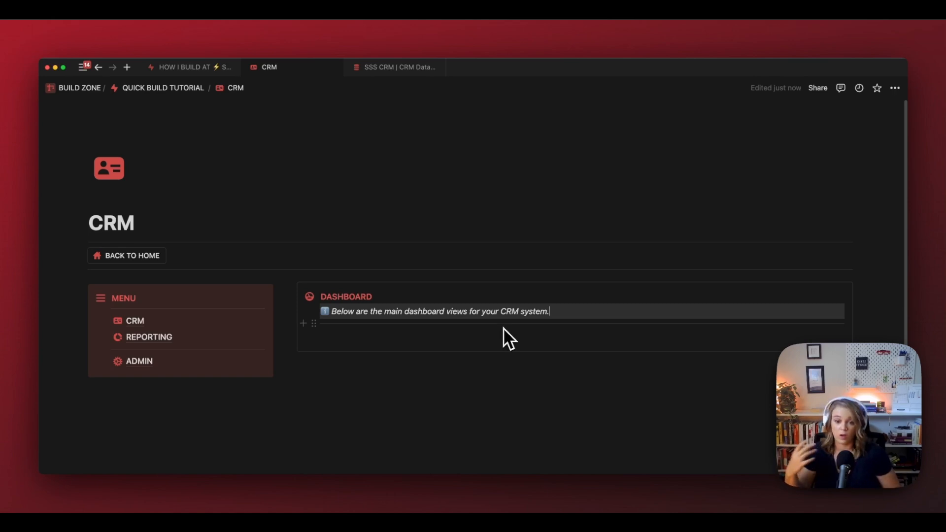
Step: Turn the CRM dashboard's info line into a toggle list and expand it with the cursor inside
click(314, 311)
mouse_move(287, 322)
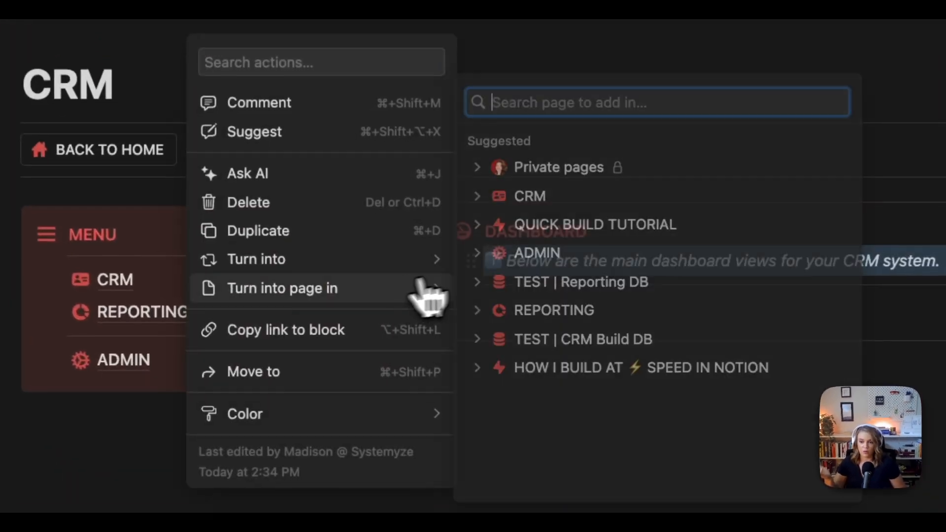
mouse_move(291, 266)
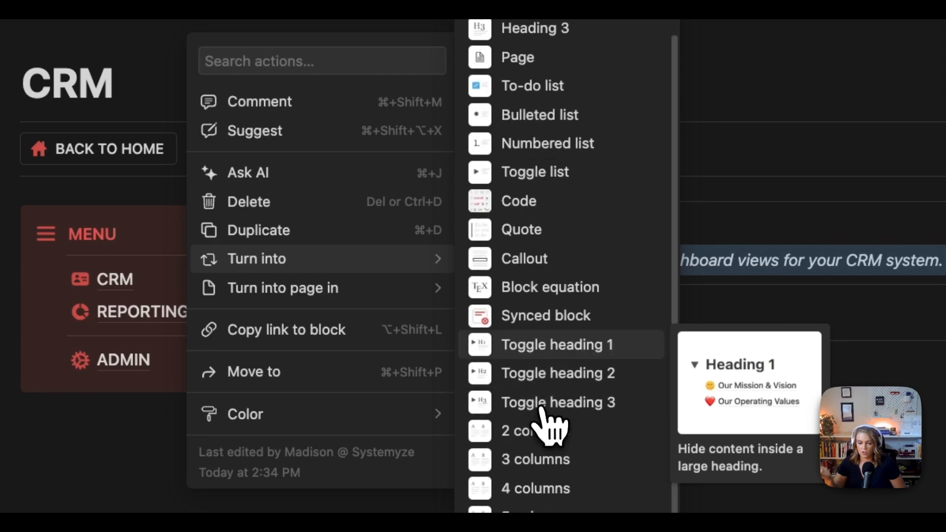
click(541, 172)
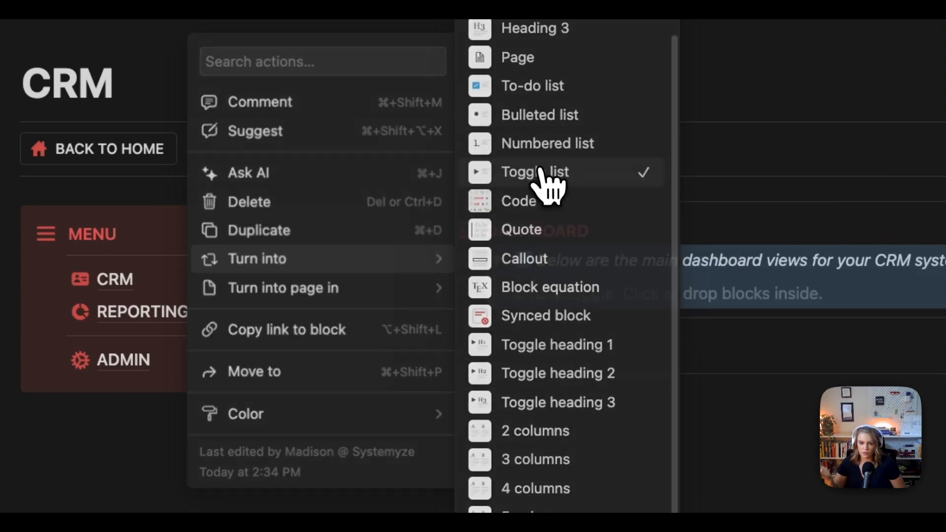
click(679, 261)
click(496, 261)
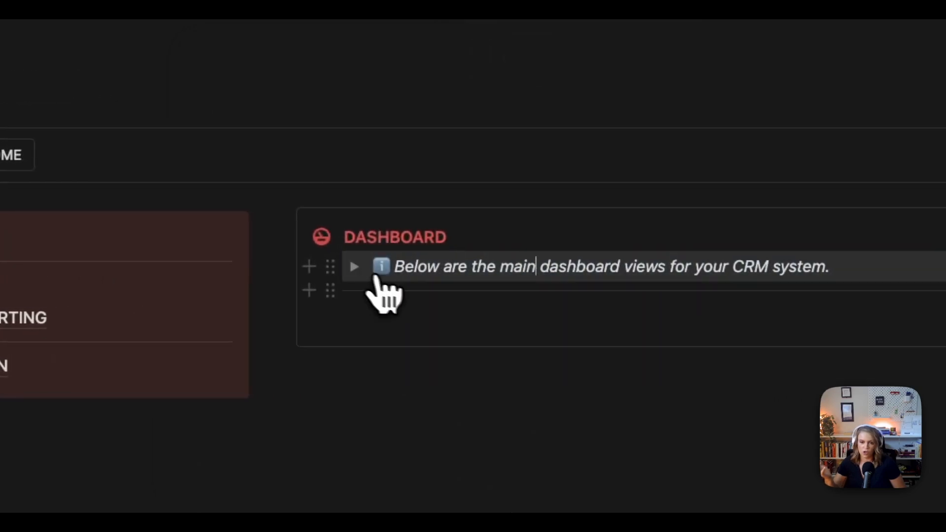
click(355, 267)
click(422, 302)
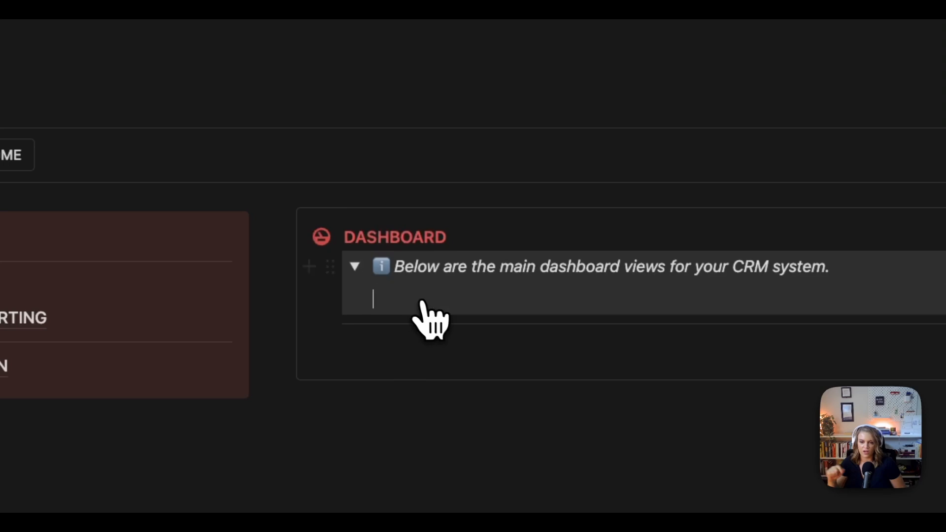
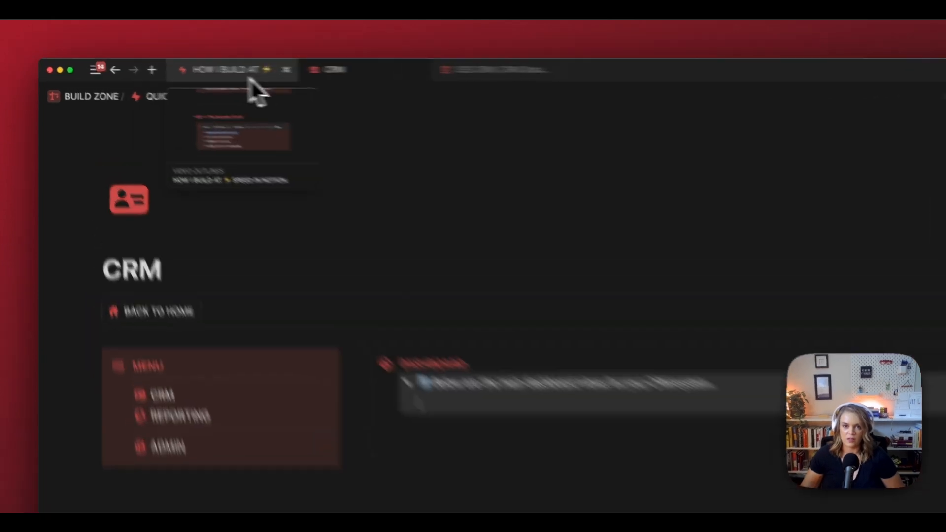
Step: Review the info cards tip under PRO TIPS FOR UX + BUILDING in the video outline and return to the CRM page
click(204, 74)
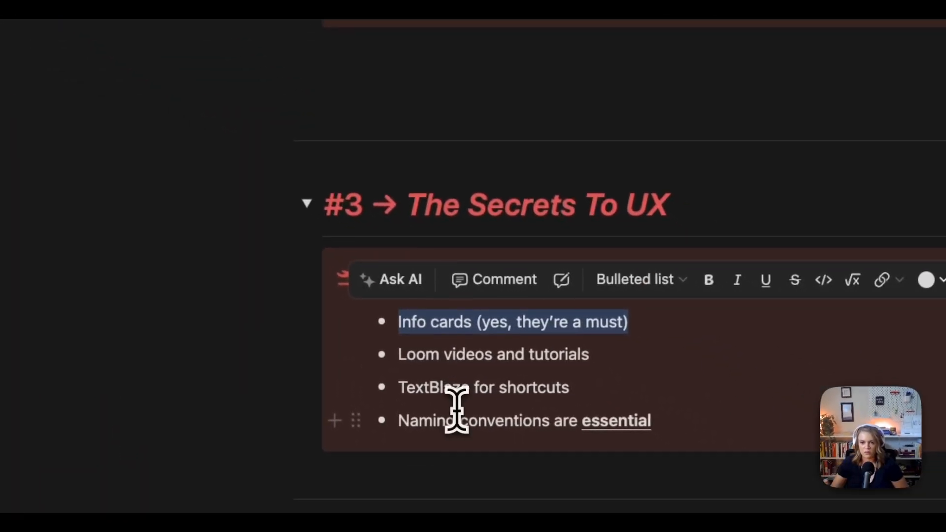
click(447, 329)
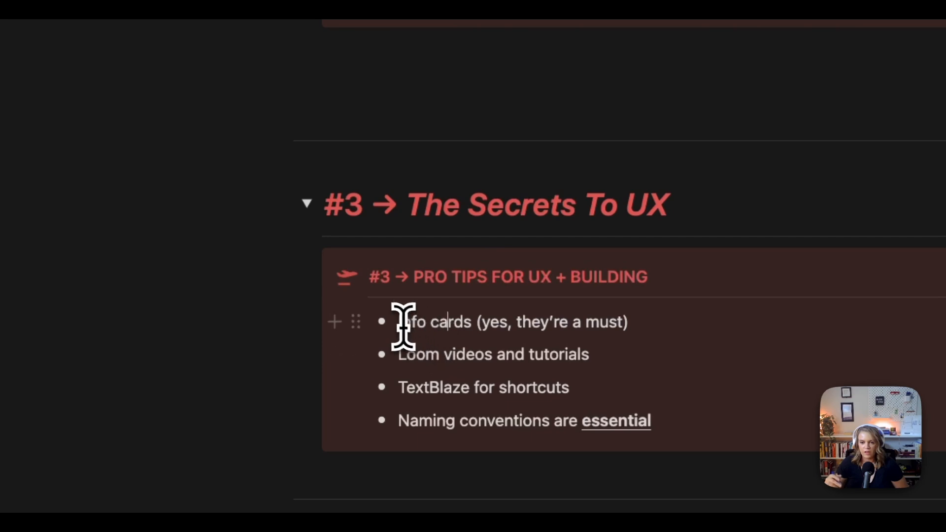
triple_click(453, 325)
click(622, 329)
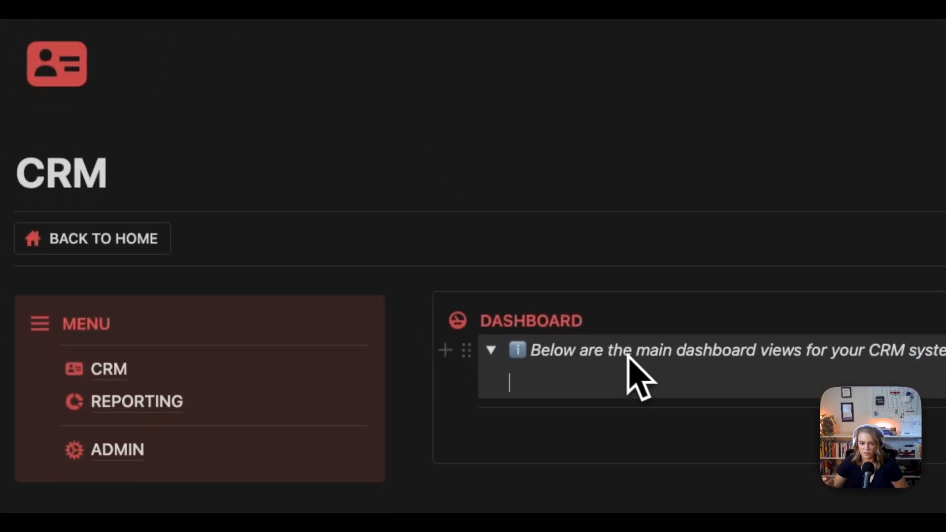
Step: Open the TEST | CRM Build DB database from the ADMIN page and display its System view
click(485, 385)
click(242, 380)
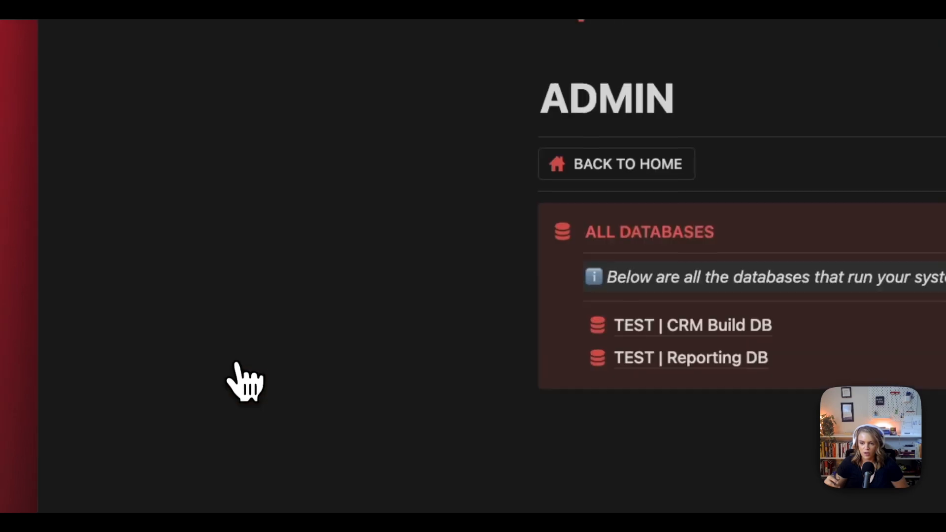
mouse_move(692, 327)
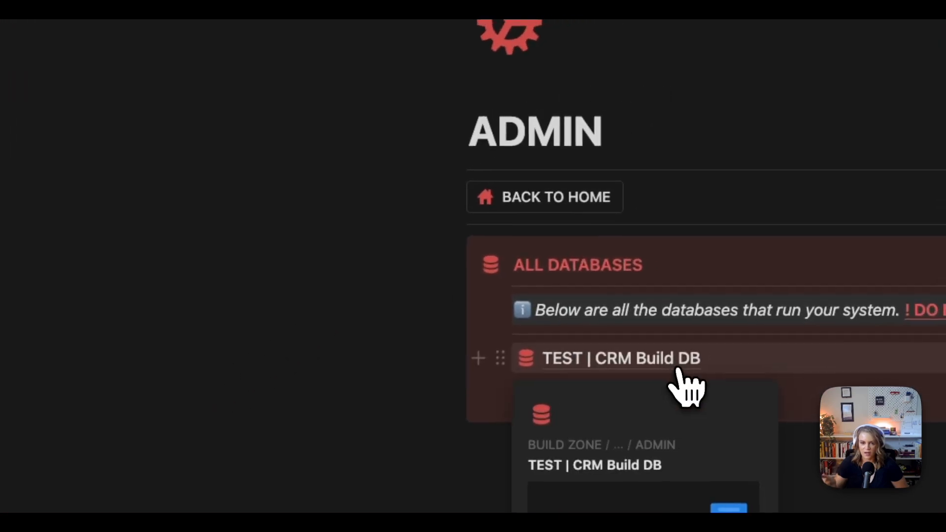
click(676, 370)
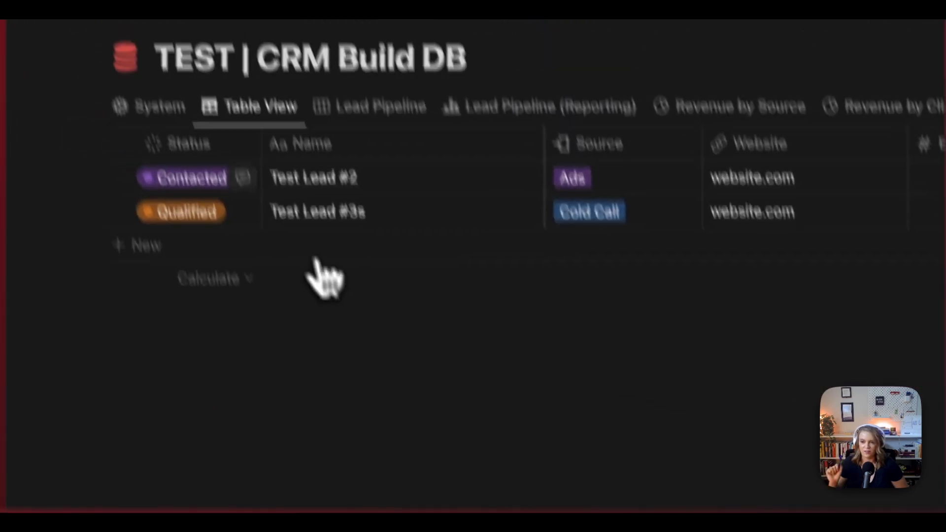
click(158, 104)
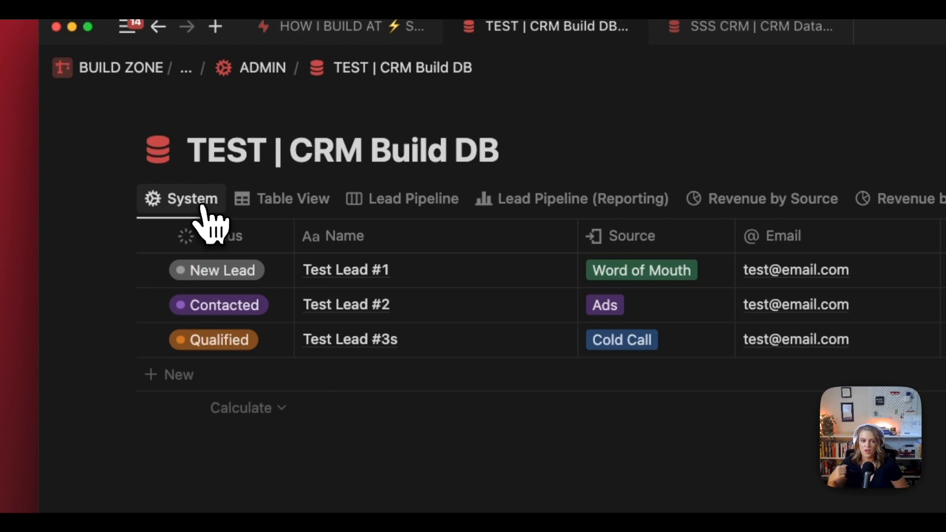
Step: Add the System view description "This is a system view that shows all properties within this database. Use this for editing properties with ease."
click(207, 209)
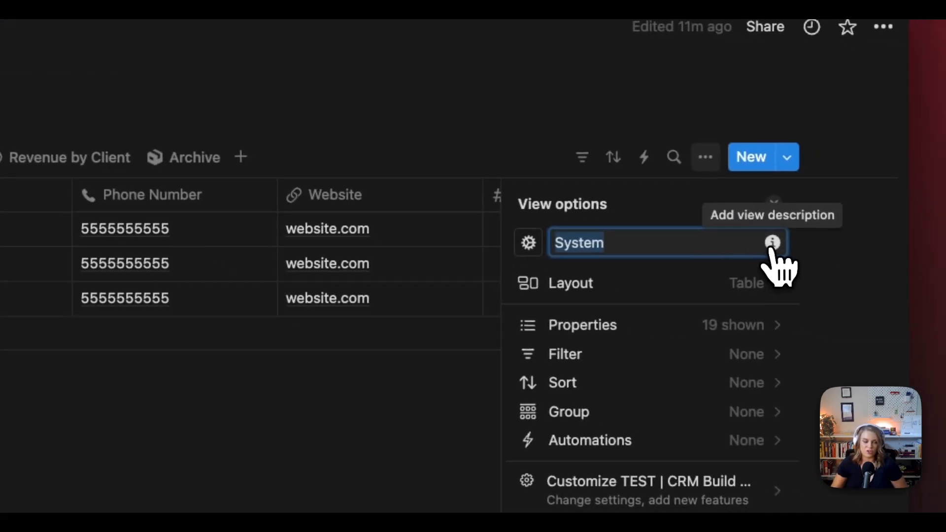
click(772, 244)
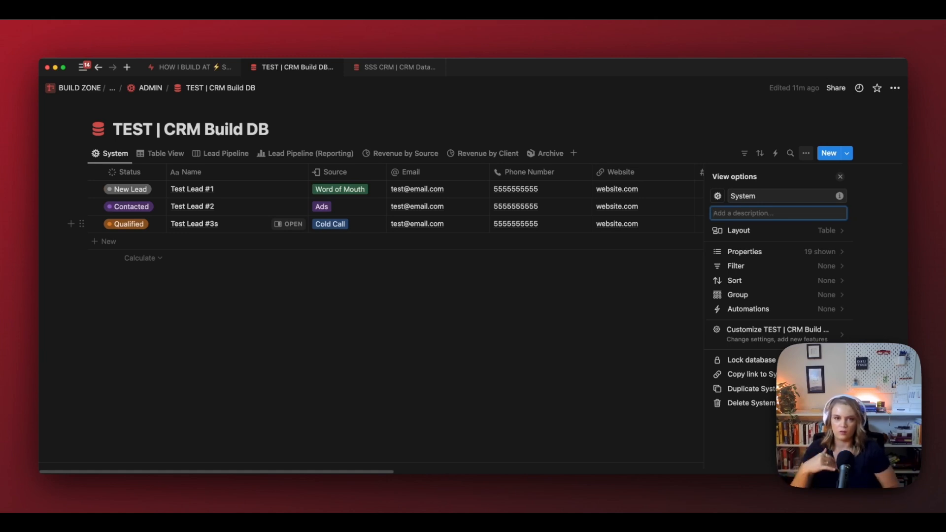
text(This is a s)
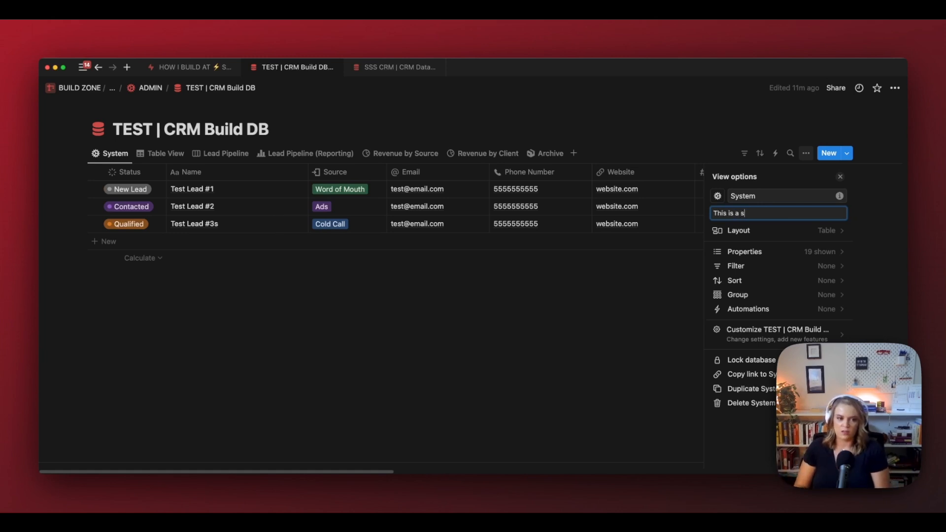
text(ystem view that show)
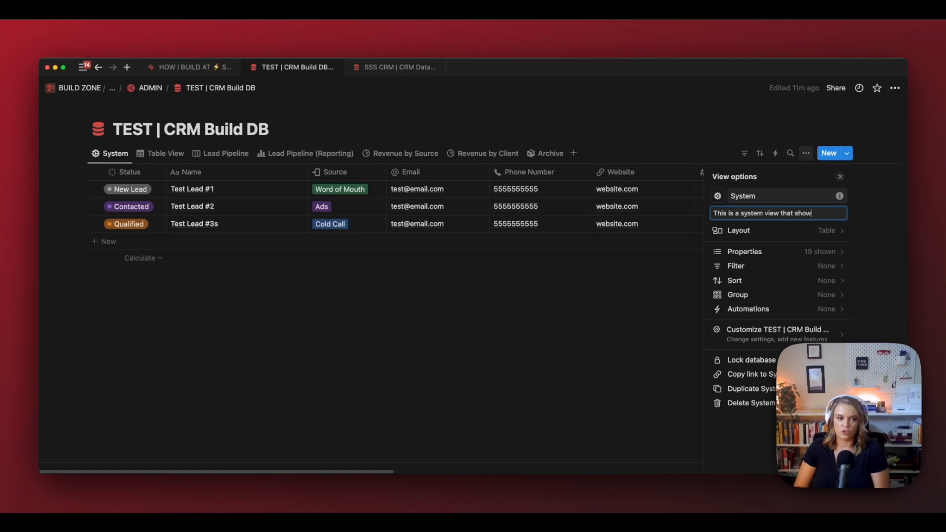
text(s all properties w)
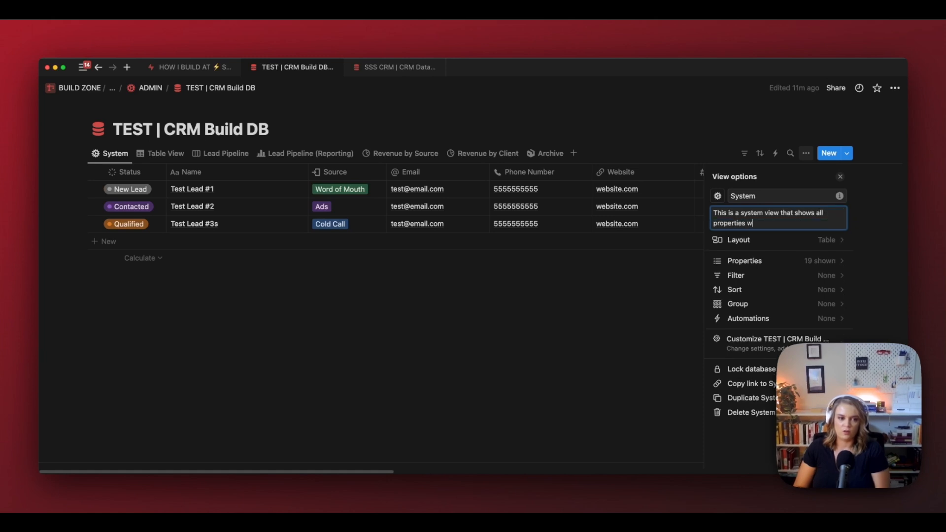
text(ithin this database. )
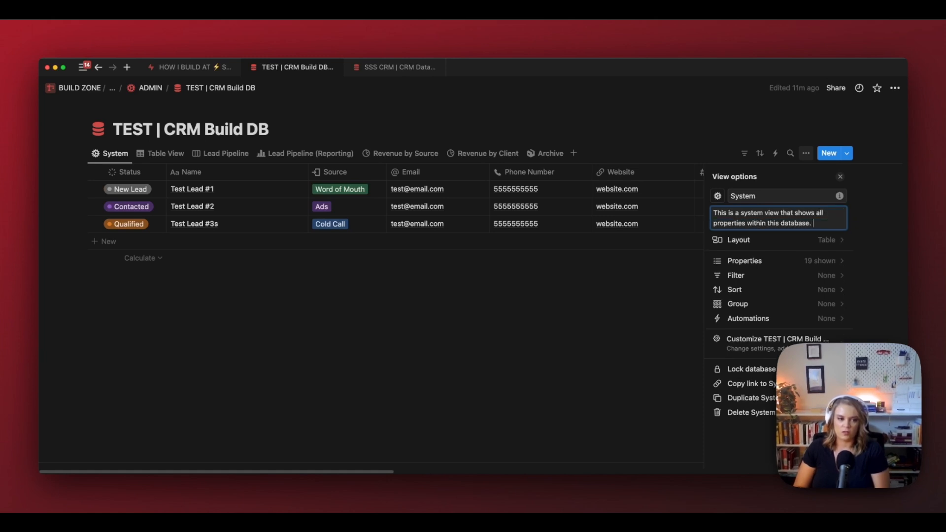
text(Use this for edit)
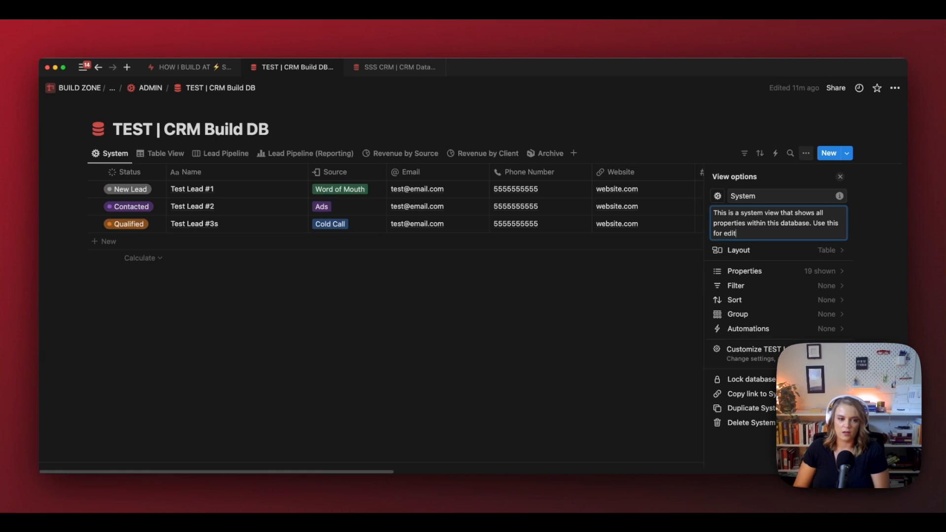
text(ing properties with eases.)
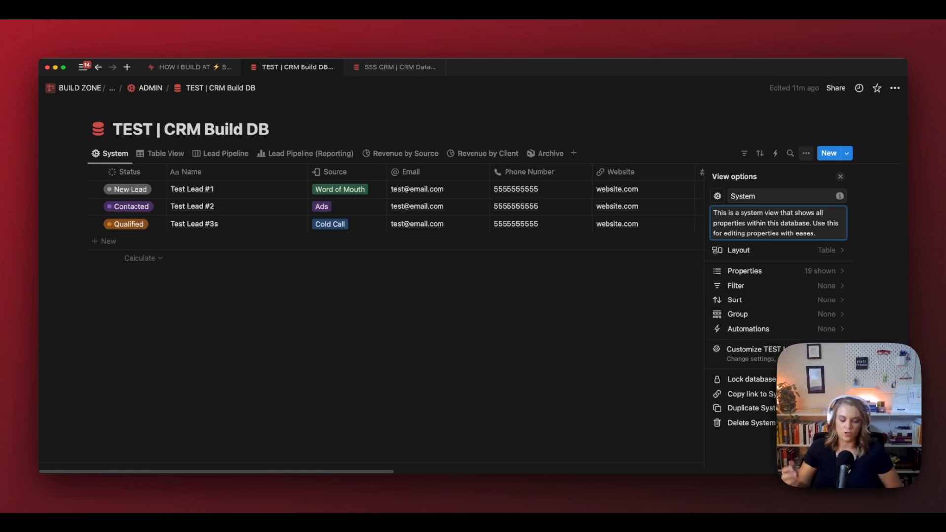
key(Left)
key(BackSpace)
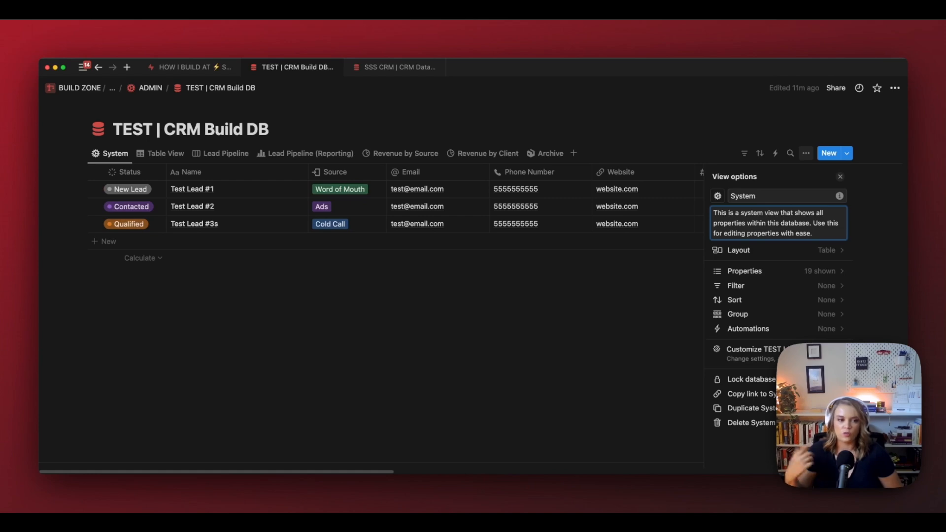
click(592, 307)
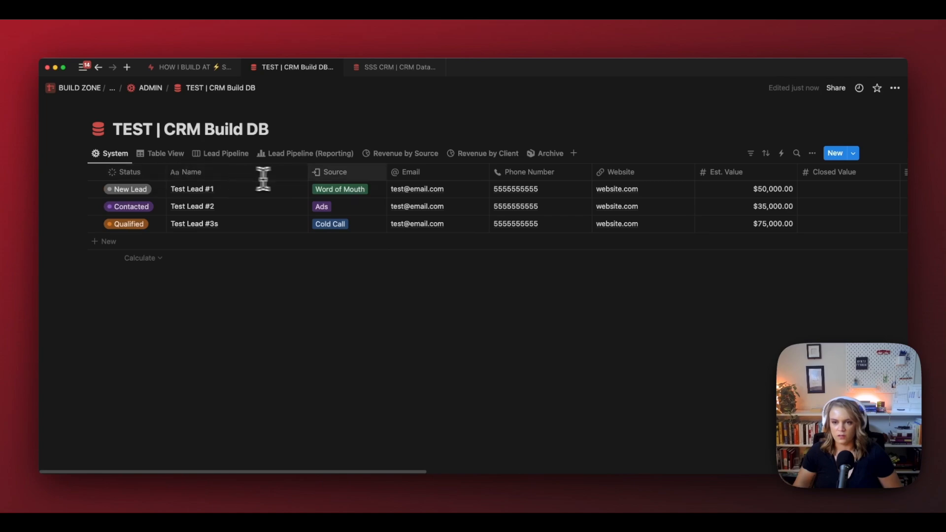
Step: Look at the SSS CRM | CRM Database and review the Loom videos and tutorials tip in the video outline
click(394, 67)
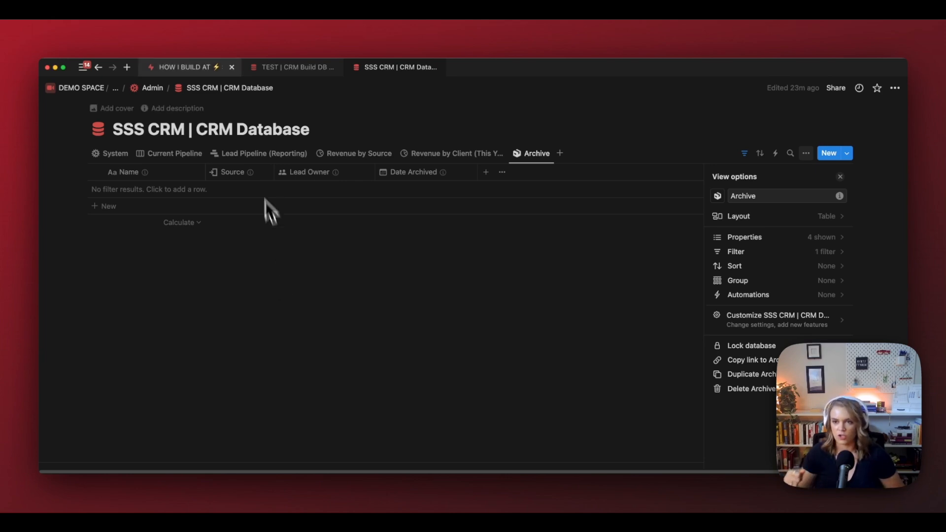
click(204, 69)
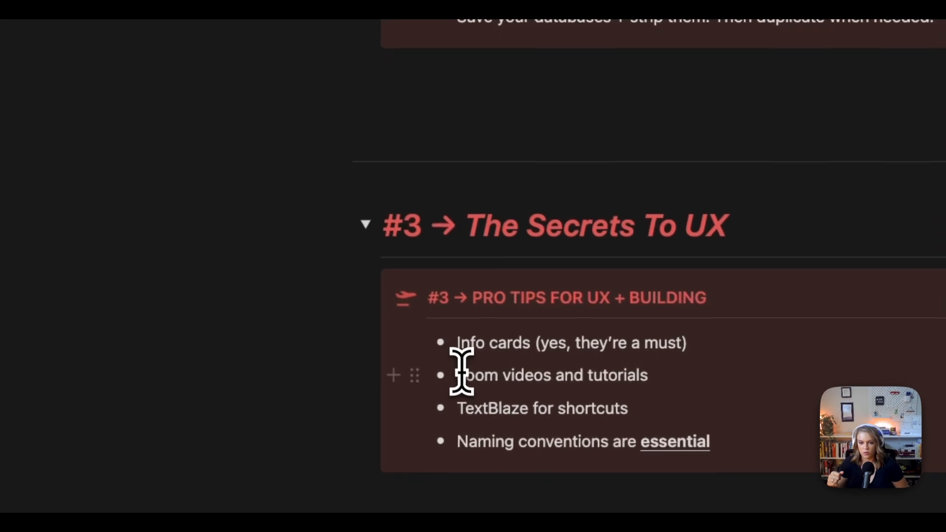
click(672, 378)
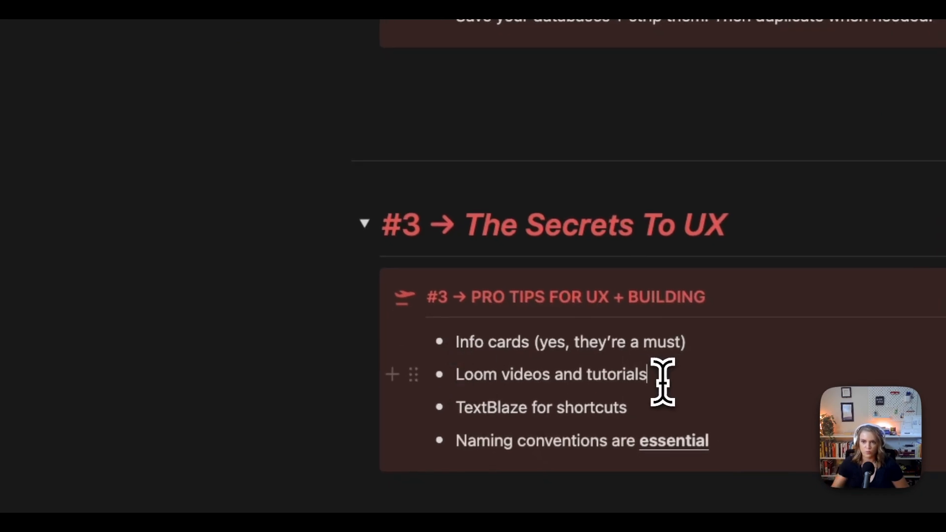
Step: Open the SuperSonic CRM (Red - Mini) page and expand its START HERE toggle to examine the Loom embed block
click(481, 116)
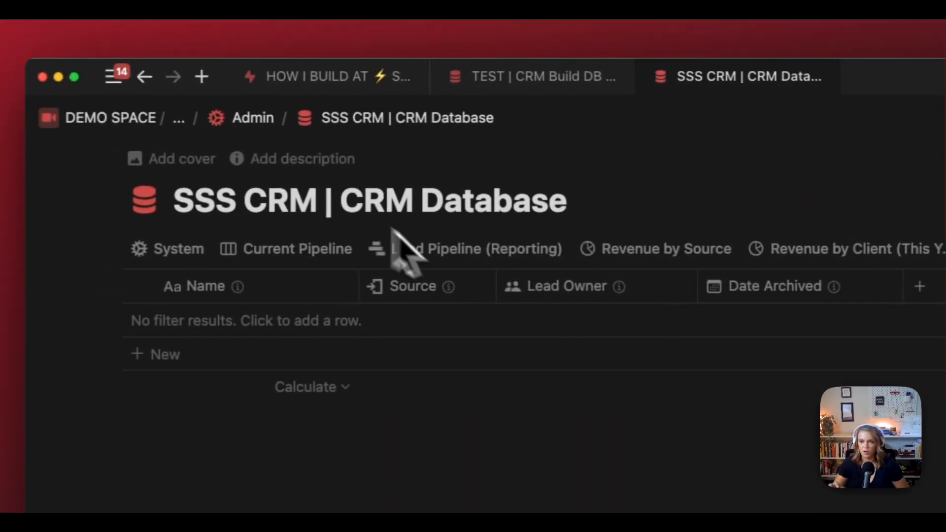
click(178, 118)
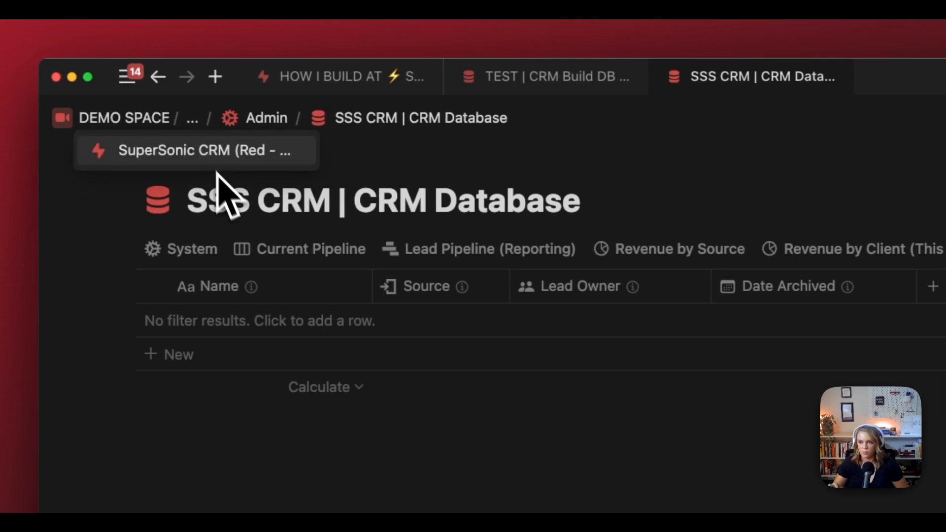
click(200, 150)
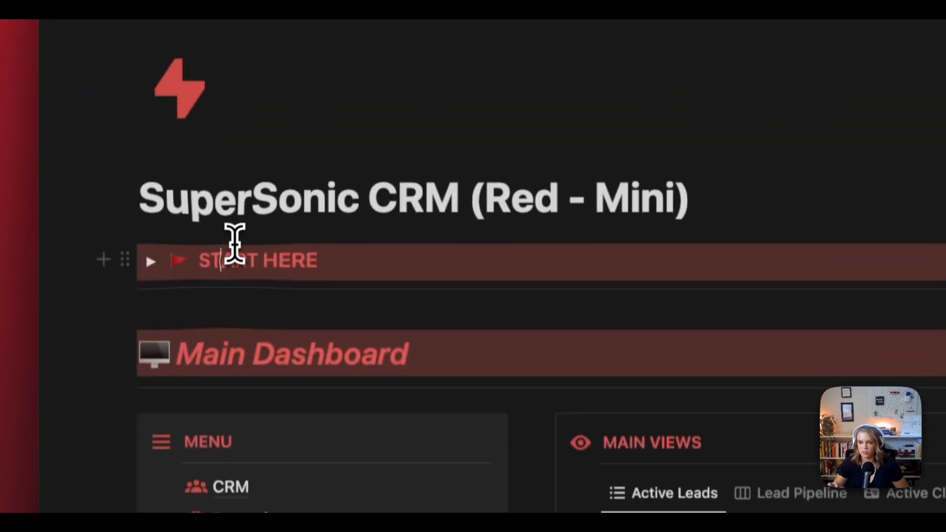
drag(211, 246, 473, 249)
click(150, 248)
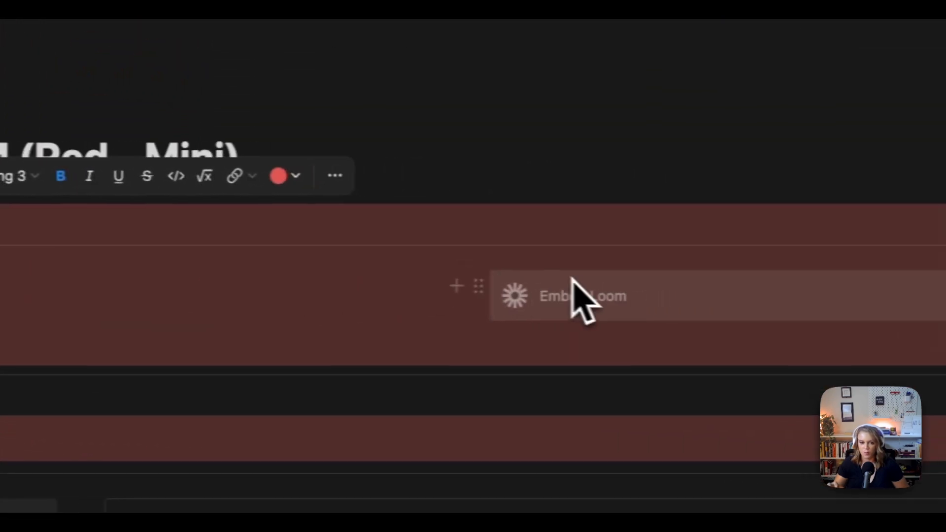
click(344, 271)
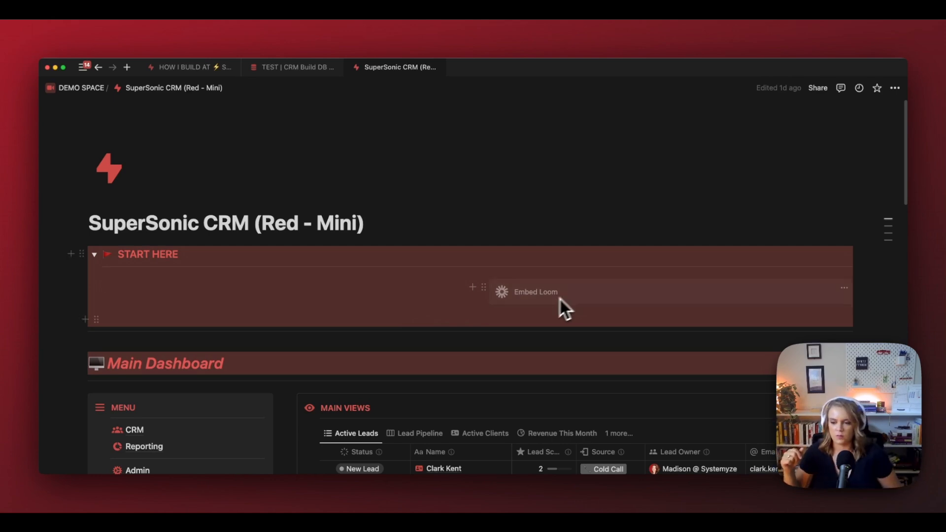
Step: View the SuperSonic template's CRM page, return to its home page and collapse the START HERE toggle
scroll(542, 315, down, 2)
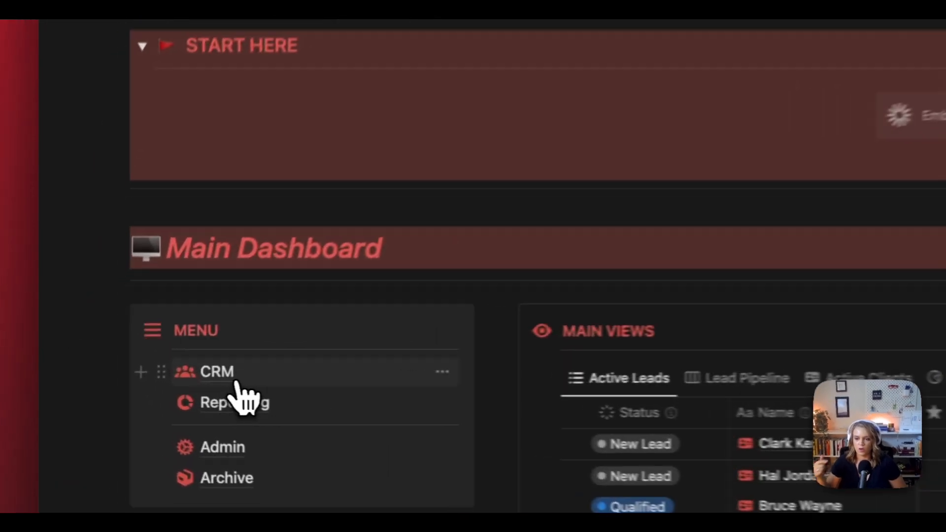
click(131, 382)
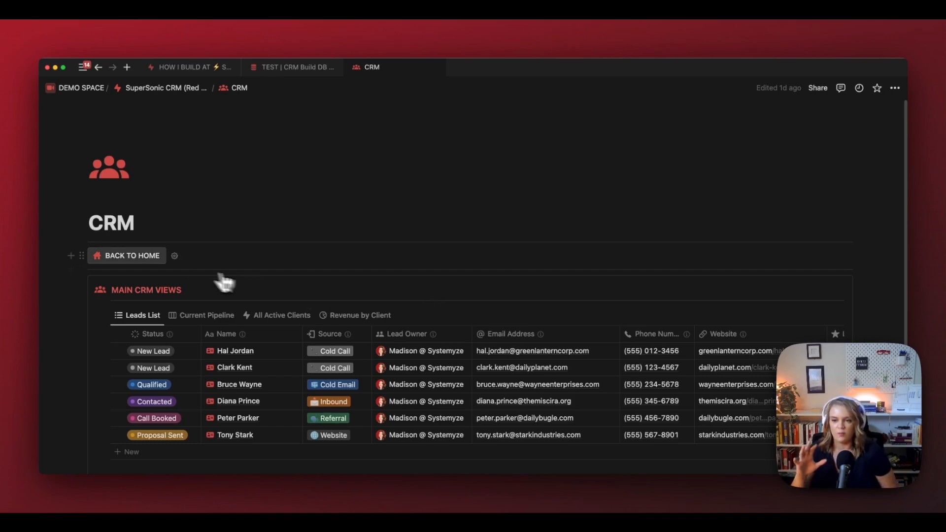
click(145, 261)
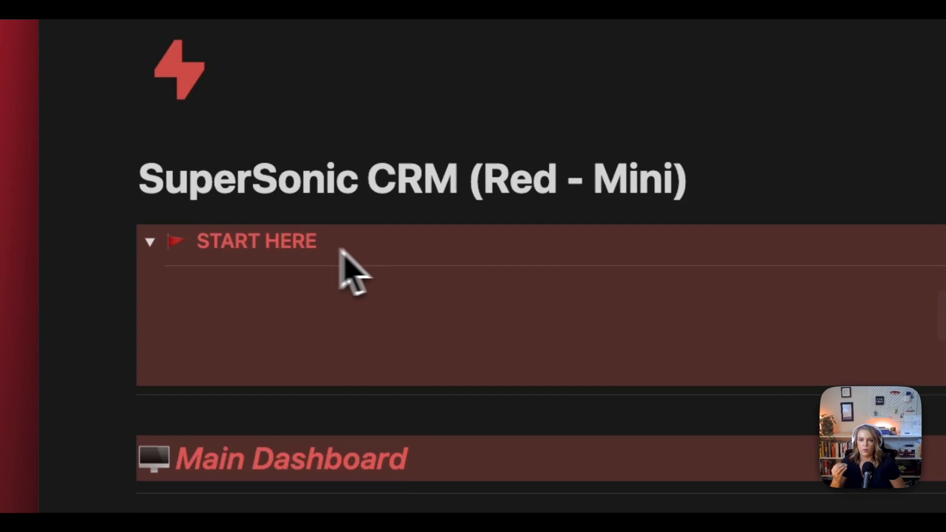
click(151, 241)
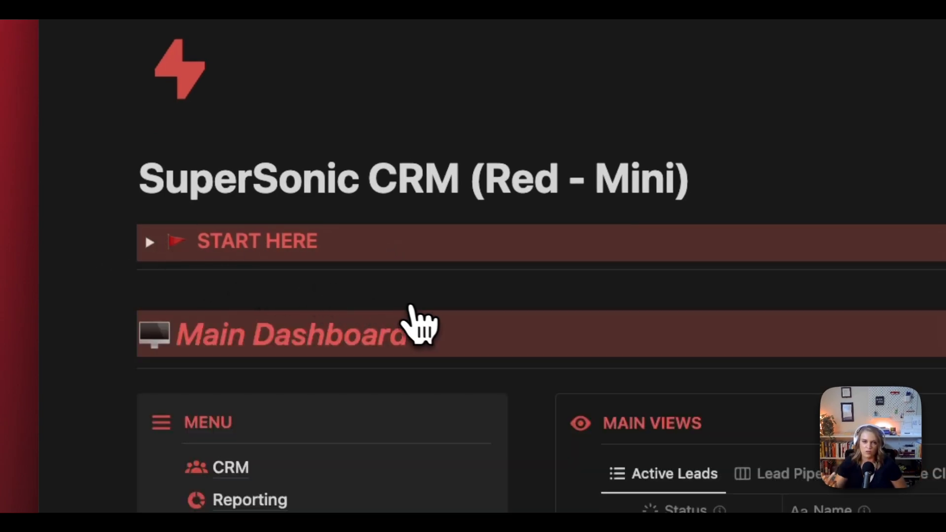
scroll(397, 308, down, 2)
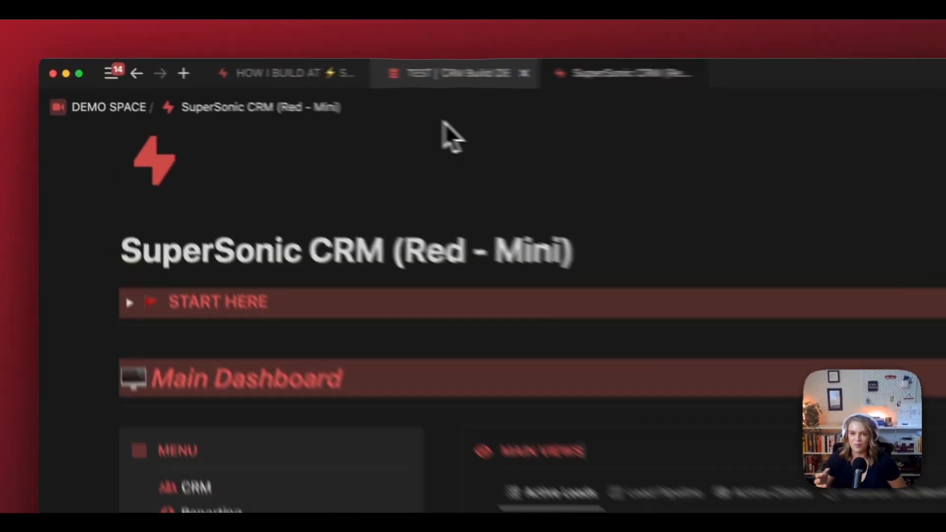
Step: Review the TextBlaze for shortcuts tip under PRO TIPS FOR UX + BUILDING in the video outline
click(285, 69)
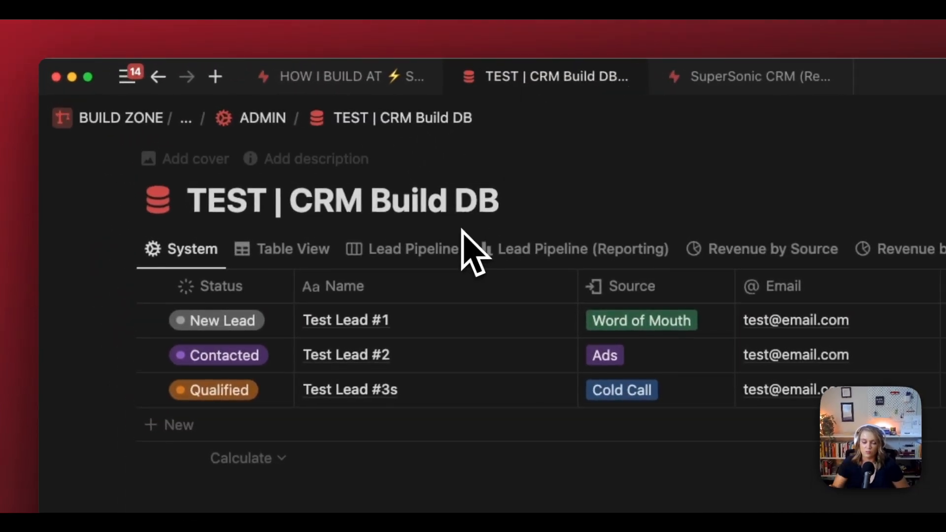
click(346, 78)
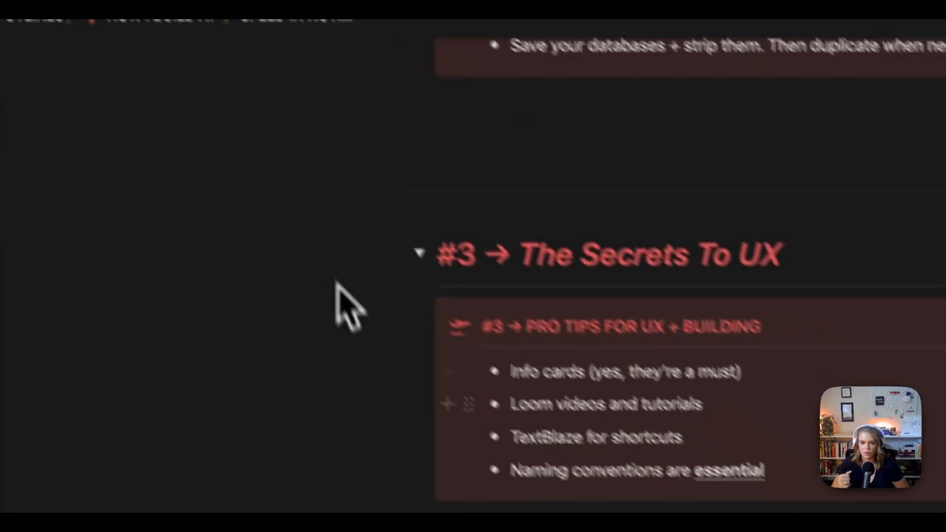
drag(454, 396, 666, 396)
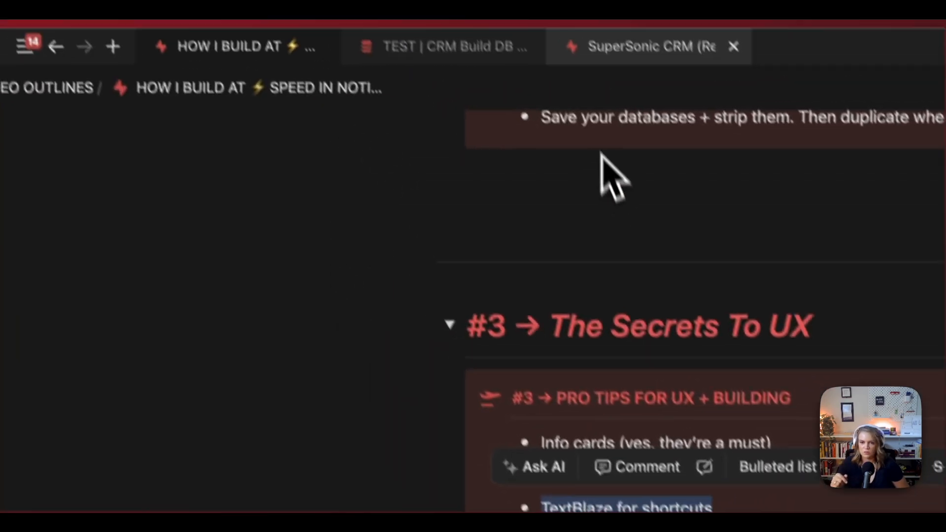
Step: Replace the System view's description in TEST | CRM Build DB by expanding the TextBlaze system view shortcut
click(460, 54)
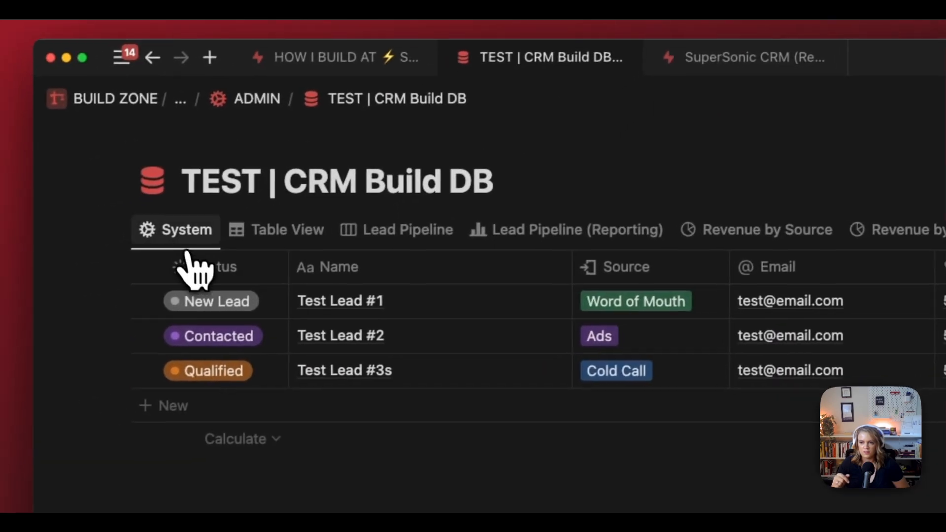
click(175, 238)
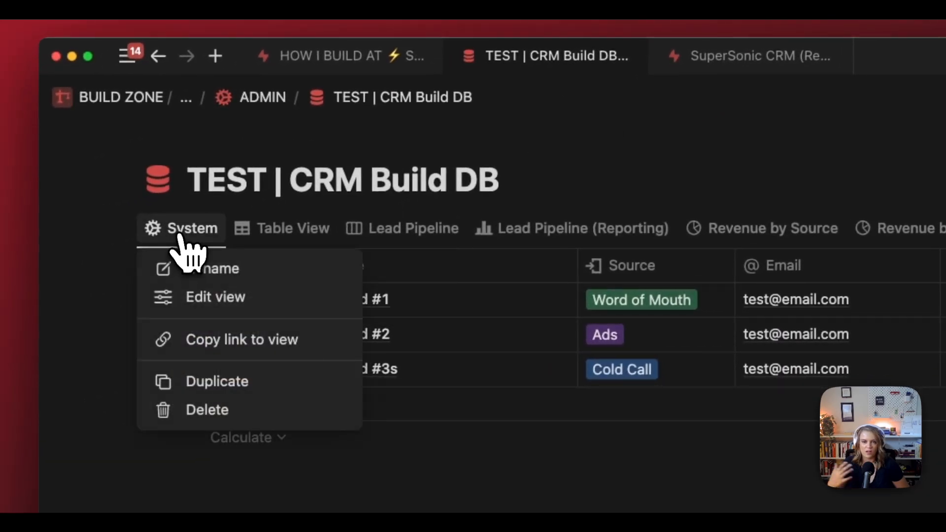
click(190, 269)
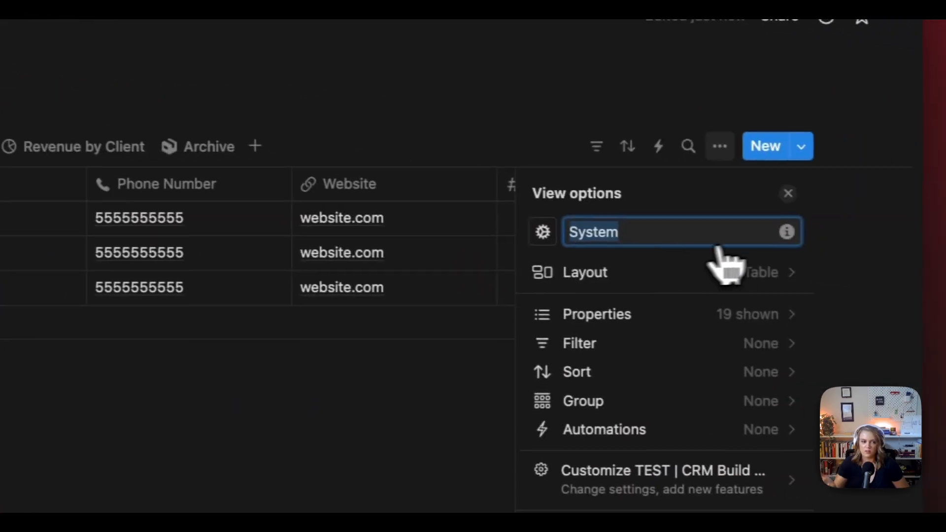
click(785, 233)
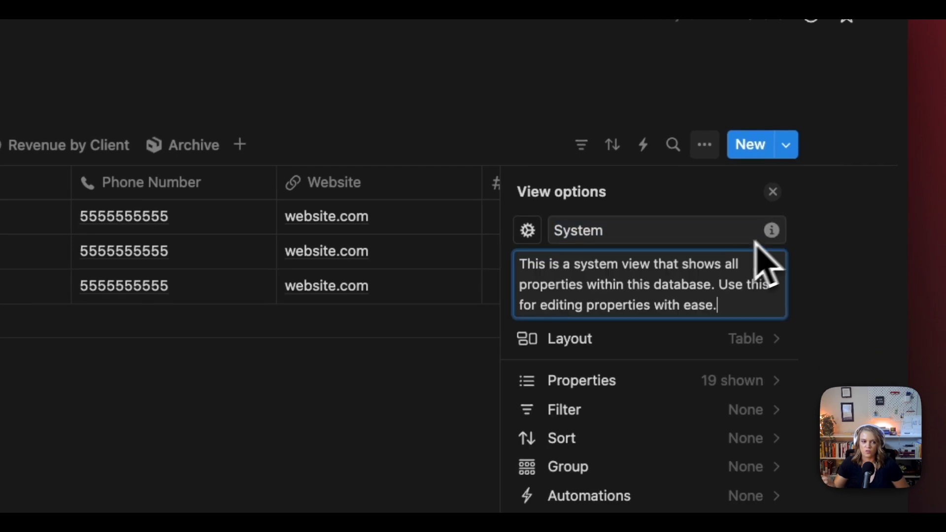
key(BackSpace)
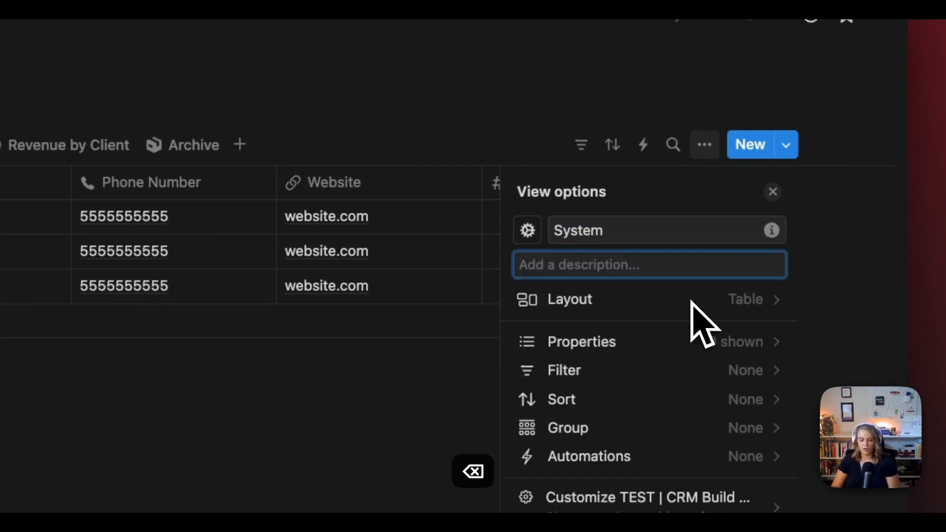
text(/s)
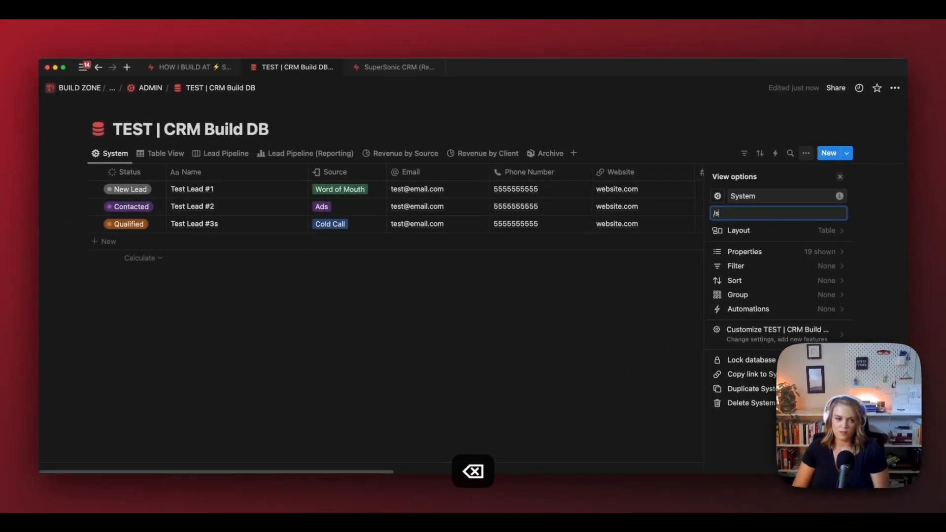
text(ystem)
key(super+v)
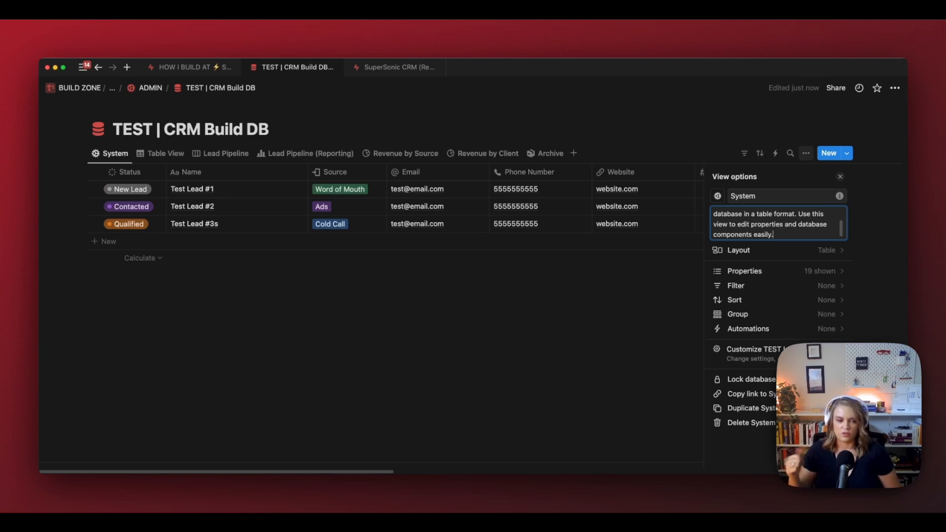
scroll(793, 232, up, 3)
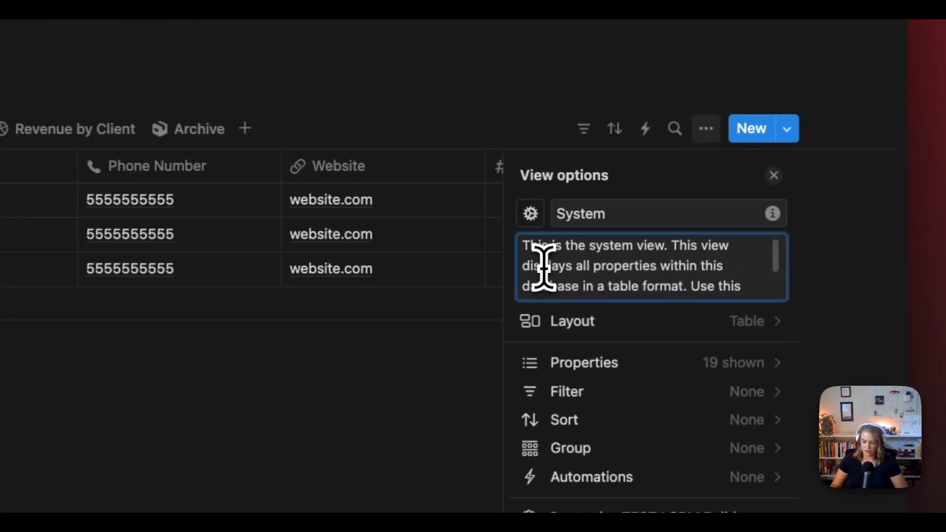
Step: Clear the System view's description and fill it again with the /systemview shortcut text
key(super+a)
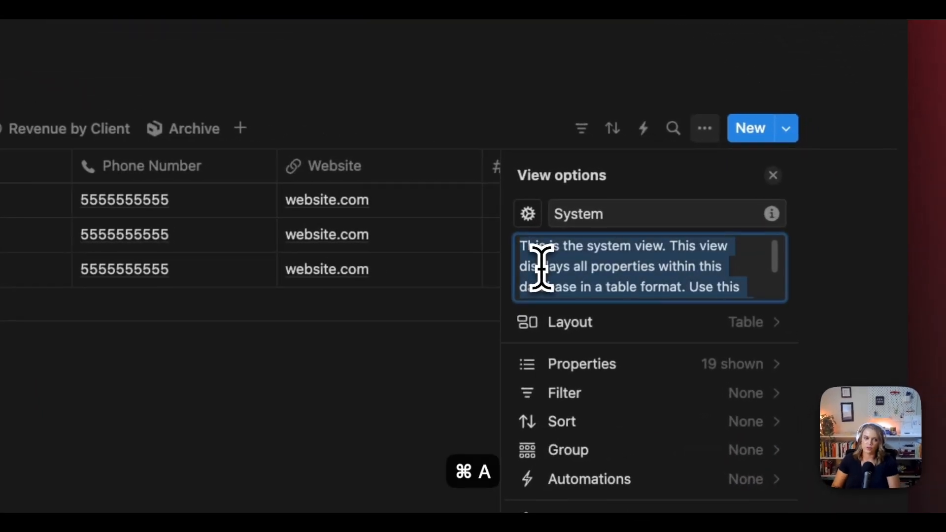
text(/syste)
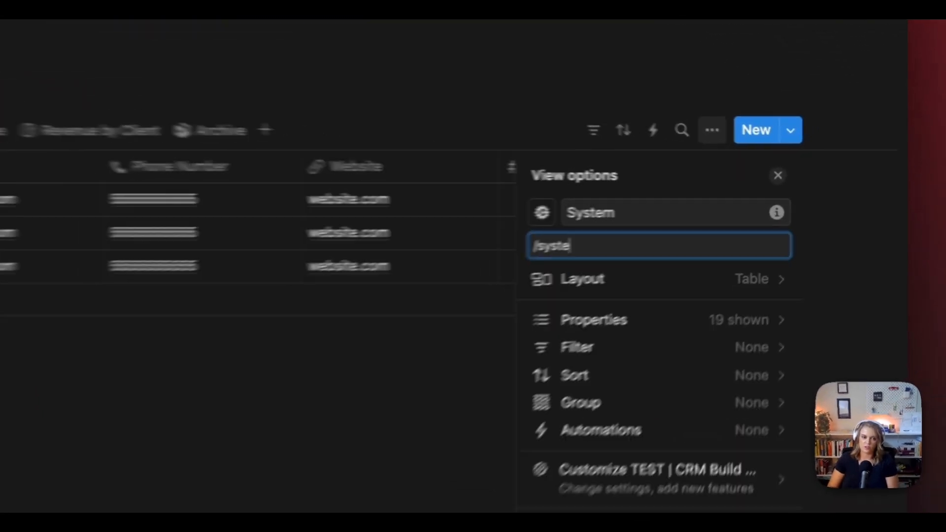
key(BackSpace)
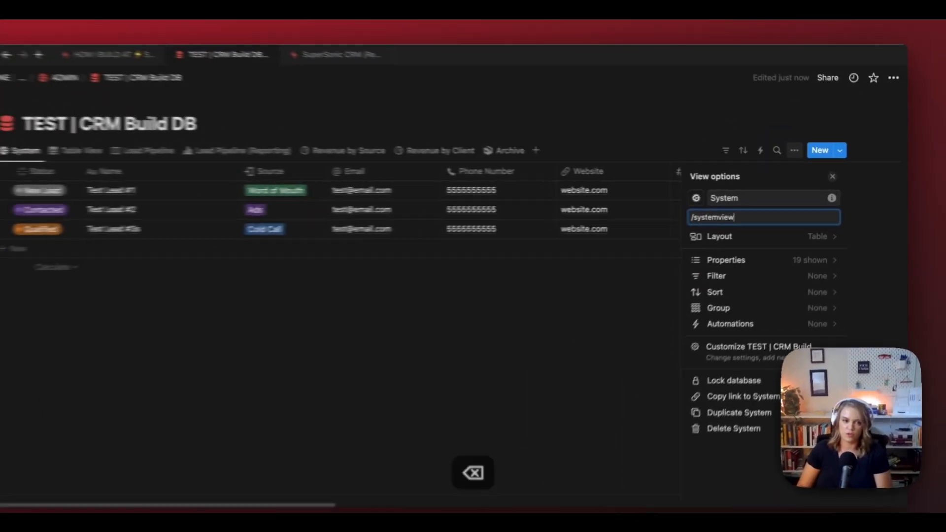
text(database in a table format. Use this view to edit properties and database components easily.)
key(super+a)
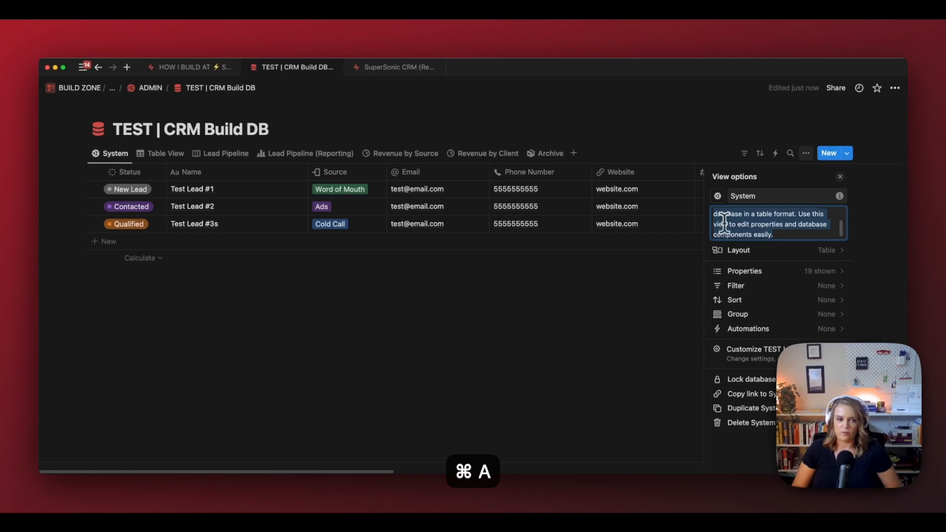
click(684, 256)
Step: Add a description to the Archive button property with the TextBlaze archive button shortcut, explaining that the page is filtered out, not deleted
scroll(703, 235, right, 15)
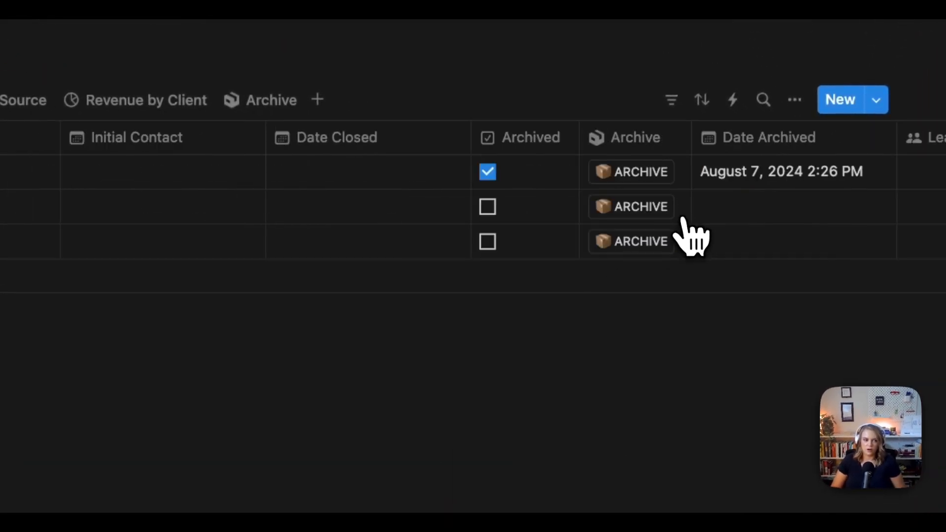
scroll(690, 239, right, 8)
click(216, 137)
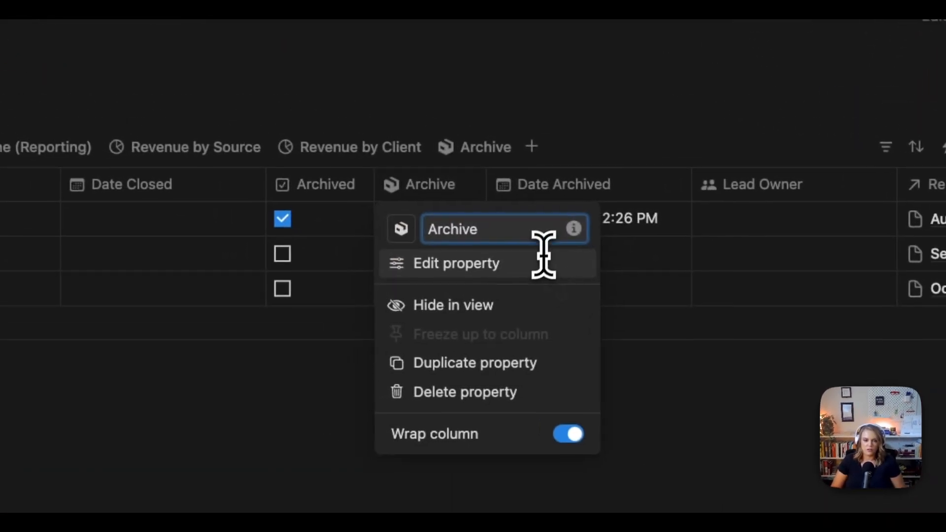
click(573, 229)
text(/a)
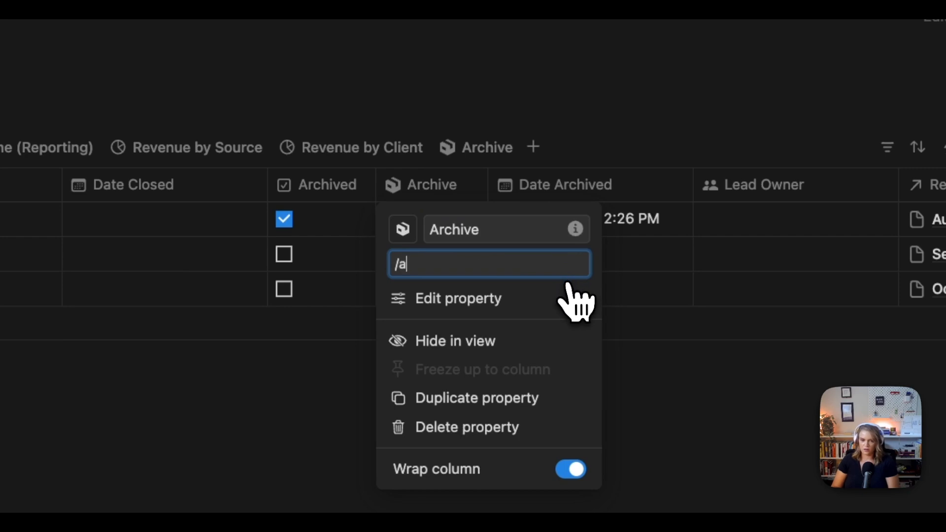
text(rchivebutt)
text(page is not deleted, simply filtered out of non-archive views.)
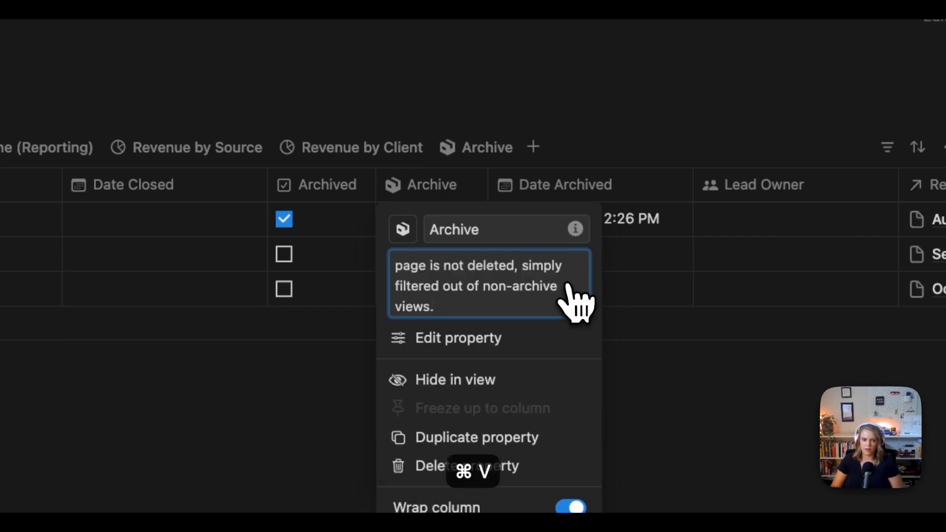
click(308, 455)
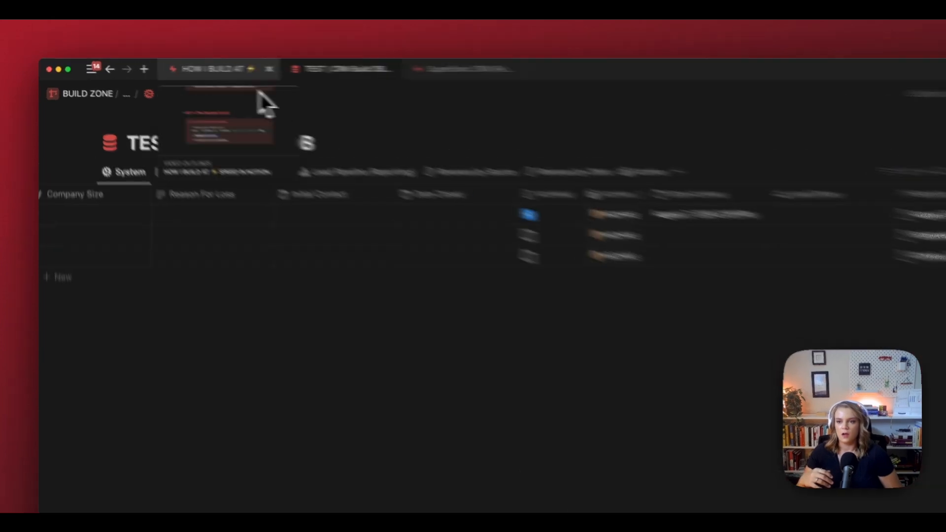
Step: Return to the video outline and highlight the "Naming conventions are essential" tip
click(204, 69)
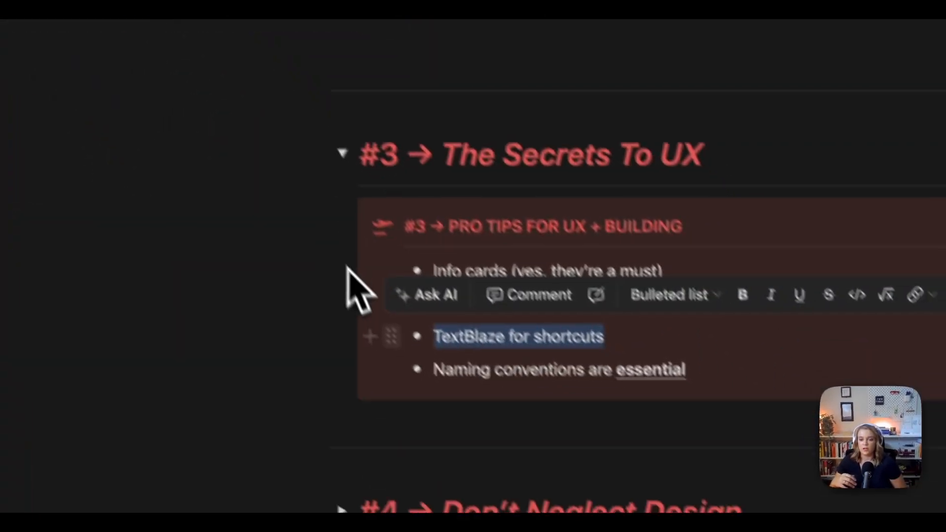
click(521, 370)
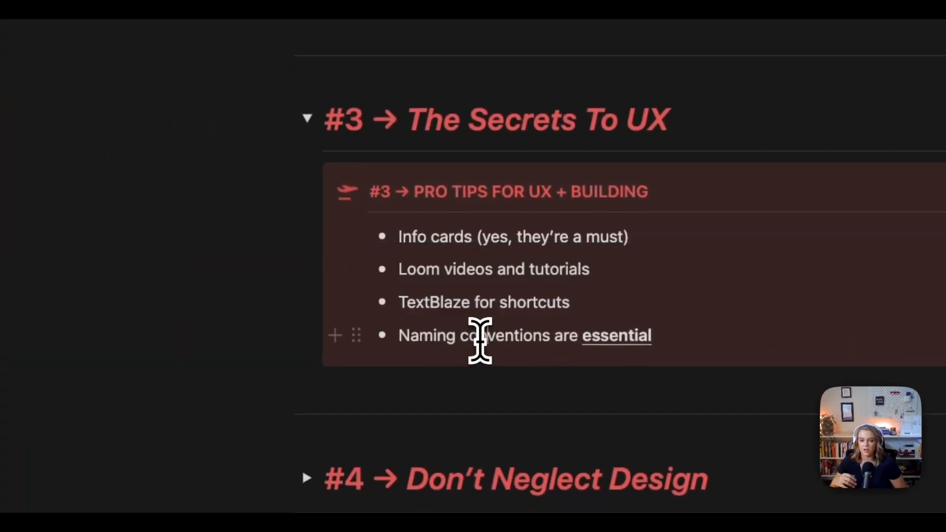
drag(399, 338, 672, 342)
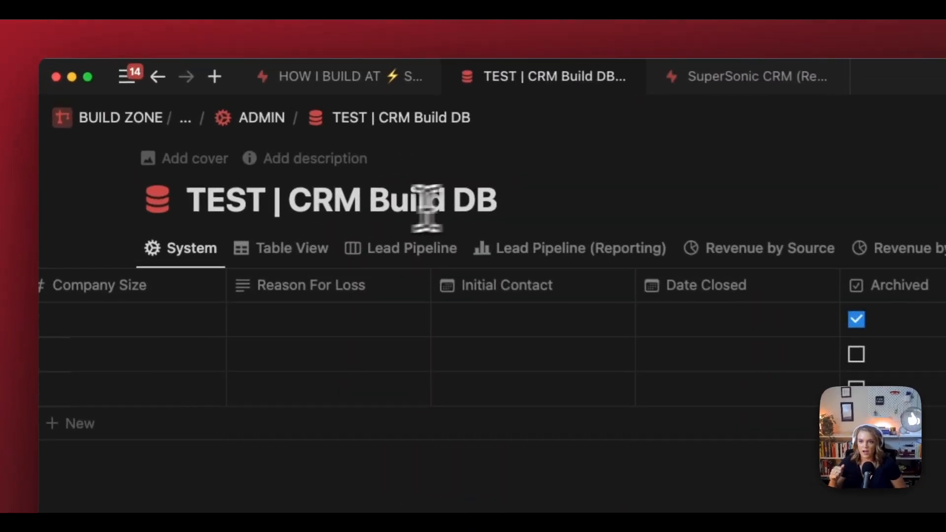
Step: Examine the naming convention in the TEST | CRM Build DB title, highlighting its DB suffix and TEST prefix
drag(190, 211, 547, 211)
click(460, 212)
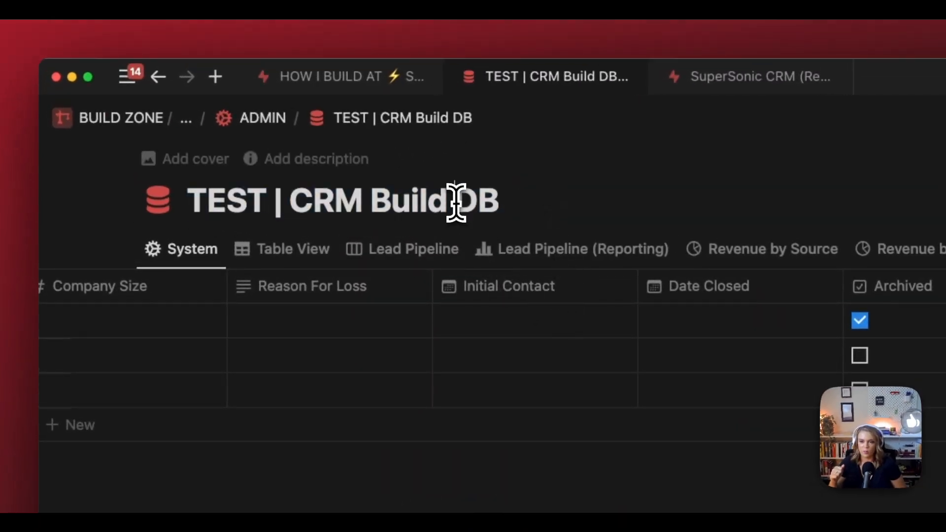
drag(454, 204, 509, 201)
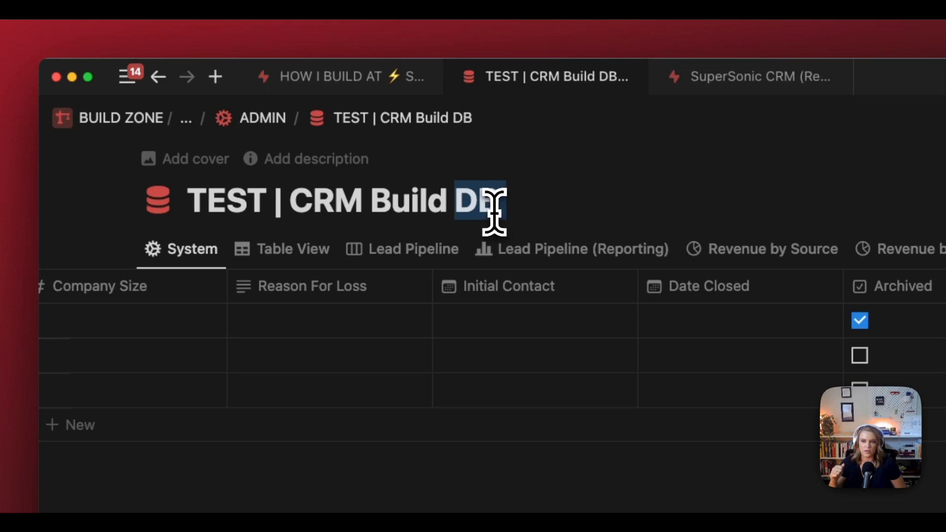
click(270, 201)
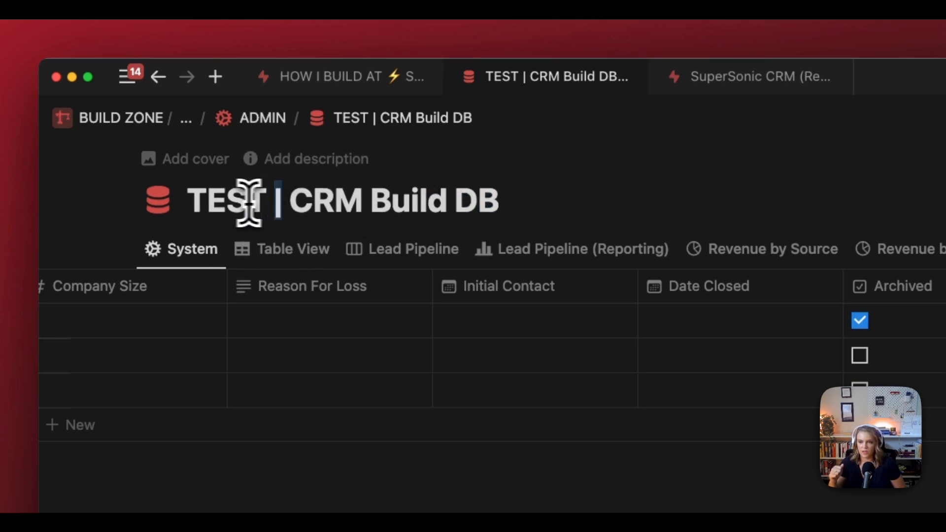
drag(187, 201, 263, 202)
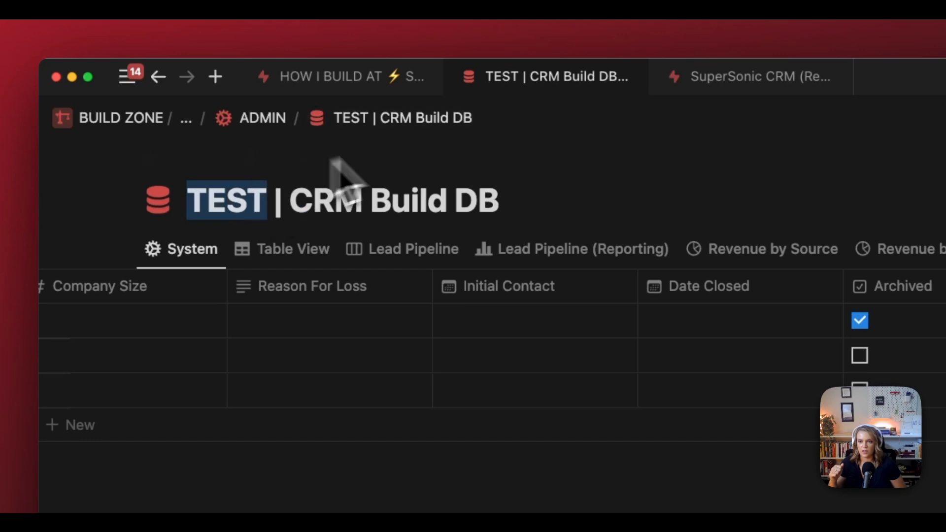
Step: Open the Admin page of SuperSonic CRM (Red - Mini) and examine how its databases are named
click(690, 79)
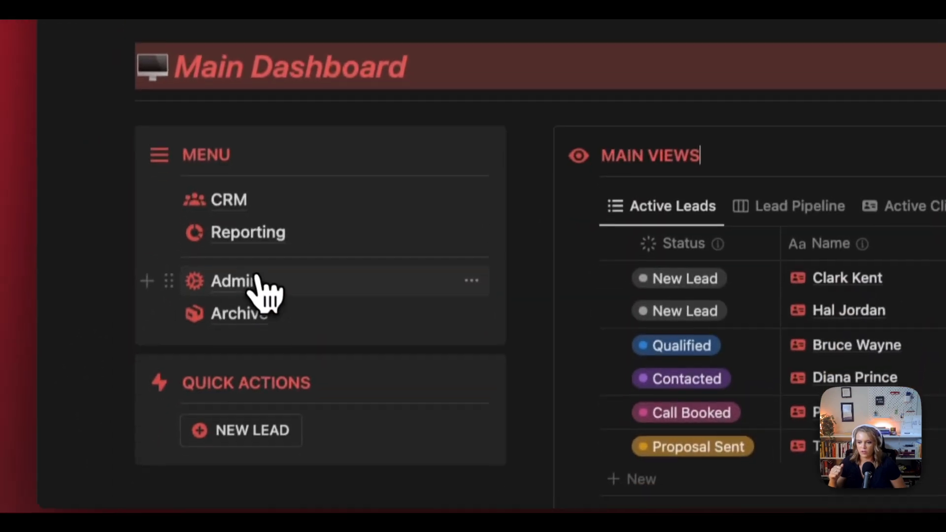
click(264, 291)
mouse_move(422, 267)
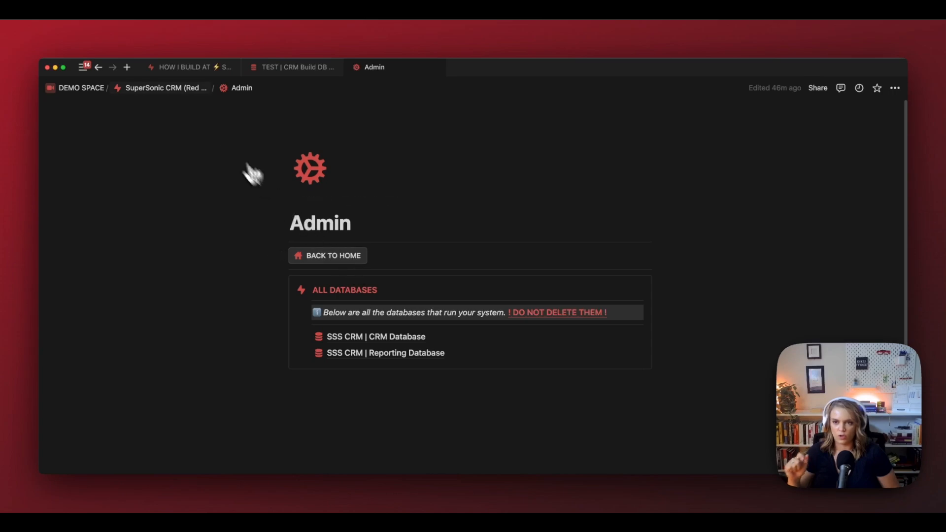
Step: Expand the "#4 → Don't Neglect Design" section in the video outline and highlight the callout boxes tip
click(187, 68)
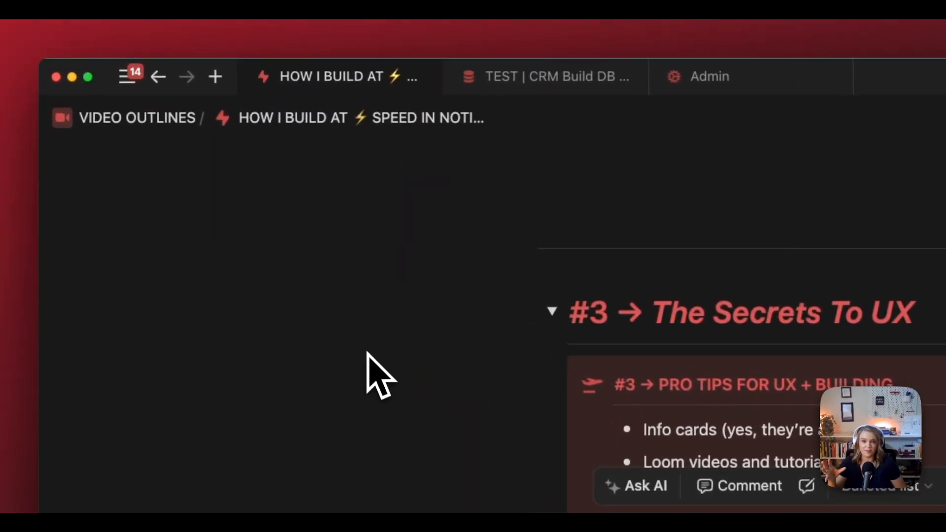
click(412, 377)
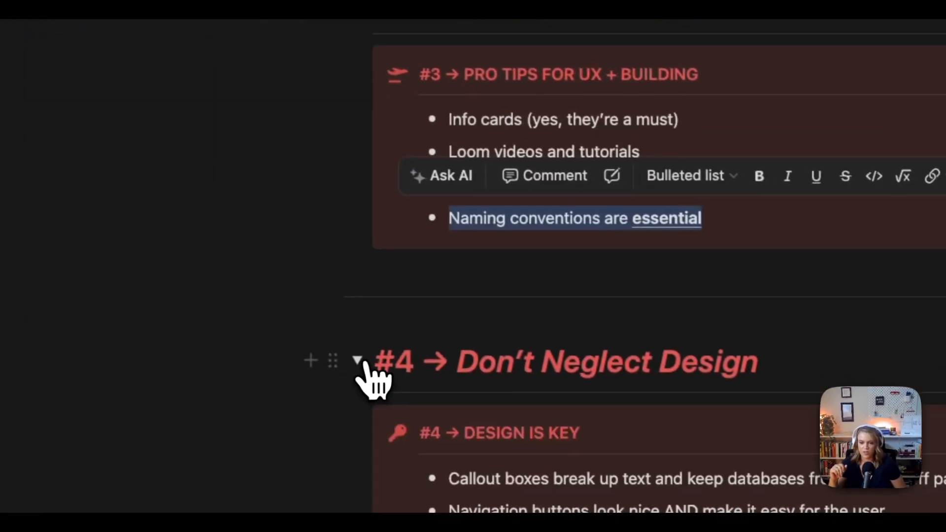
scroll(390, 340, down, 4)
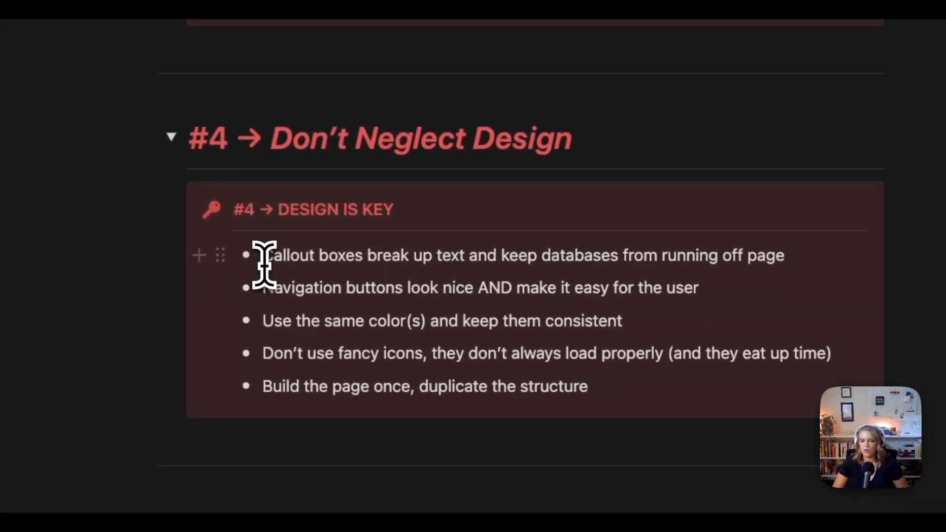
drag(264, 256, 781, 256)
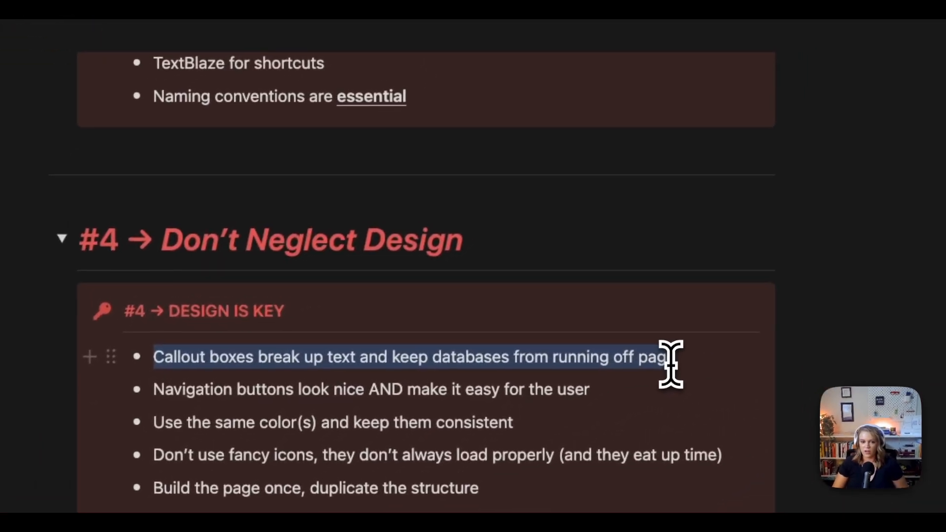
drag(672, 364, 675, 364)
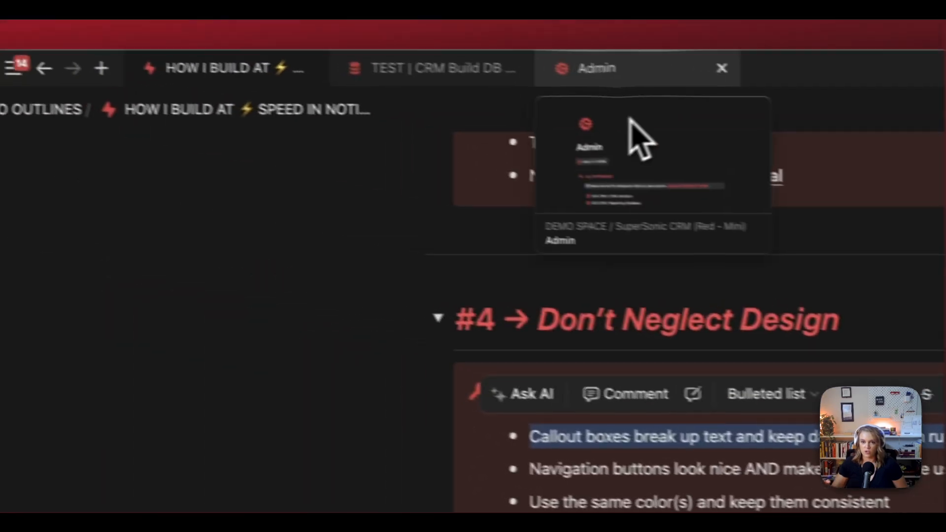
Step: Go back to the SuperSonic CRM (Red - Mini) home page and highlight its Main Dashboard heading to examine the page design
click(629, 121)
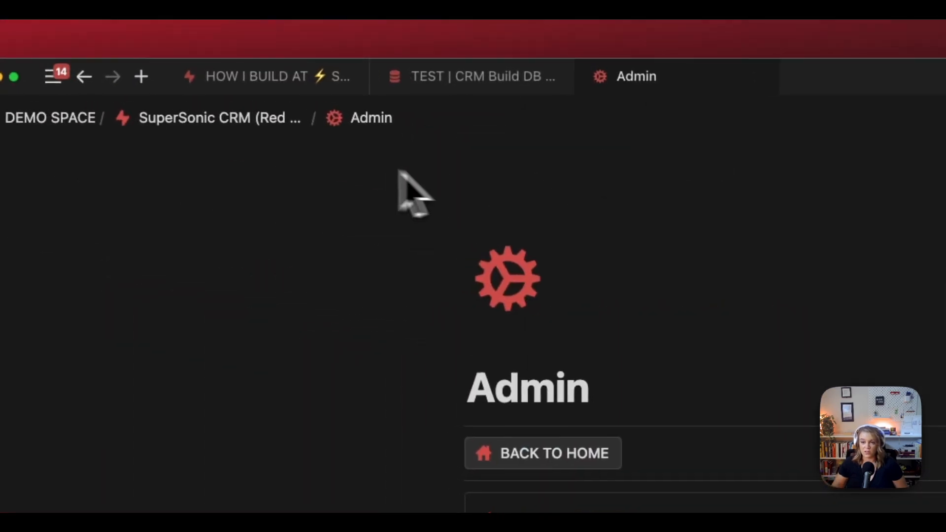
click(261, 118)
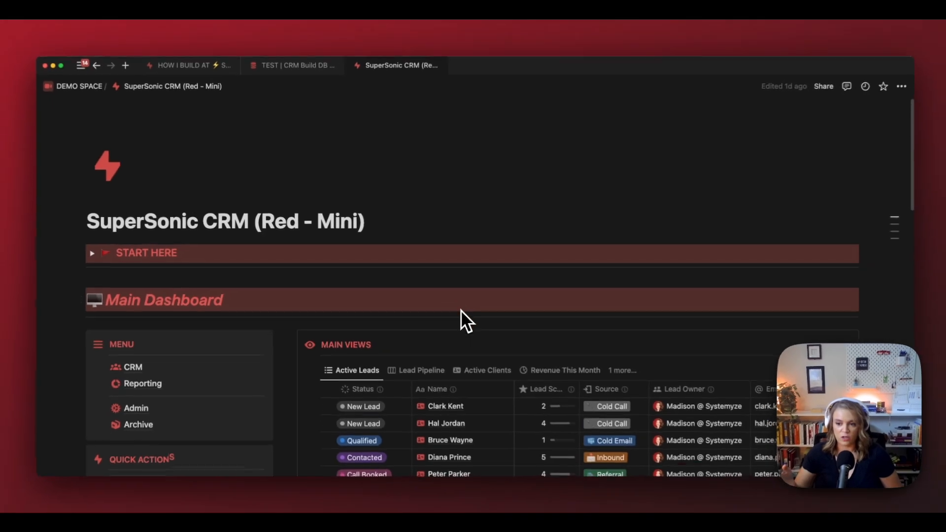
scroll(466, 313, down, 3)
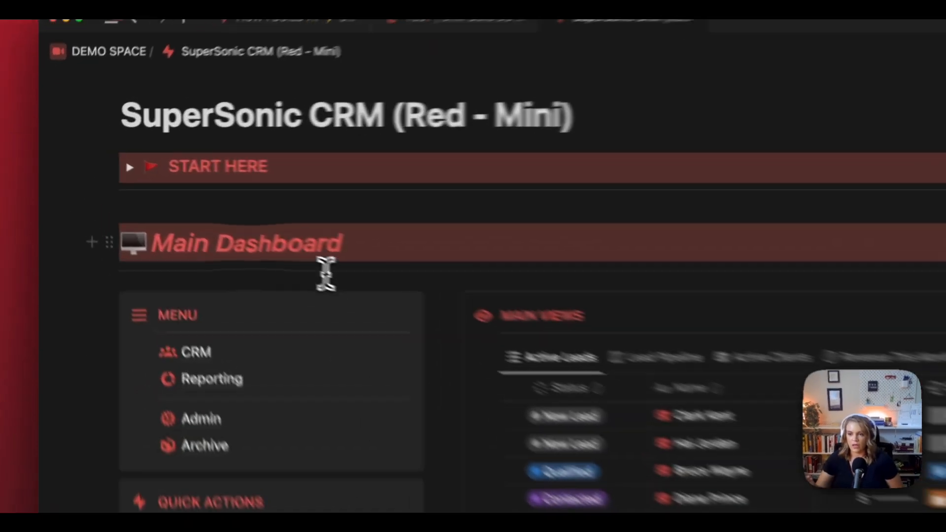
click(164, 207)
drag(175, 262, 411, 264)
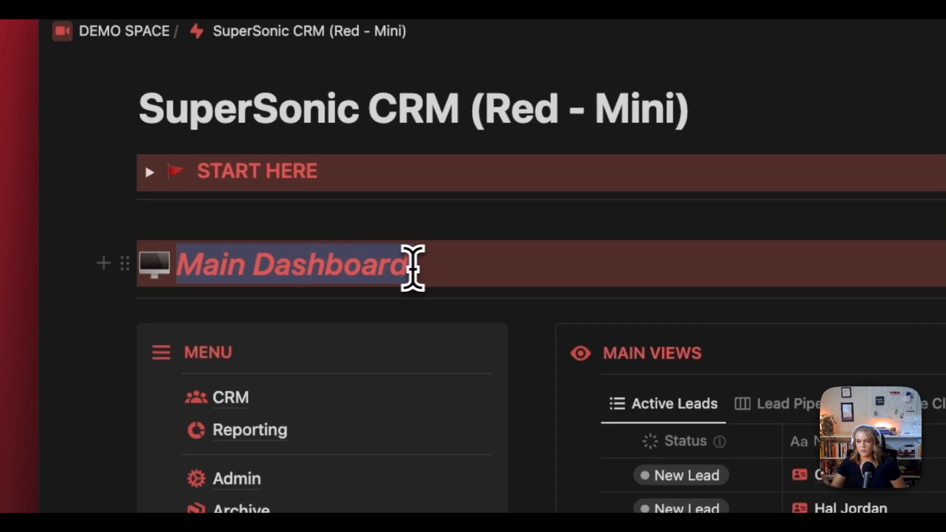
click(129, 261)
mouse_move(217, 262)
click(493, 243)
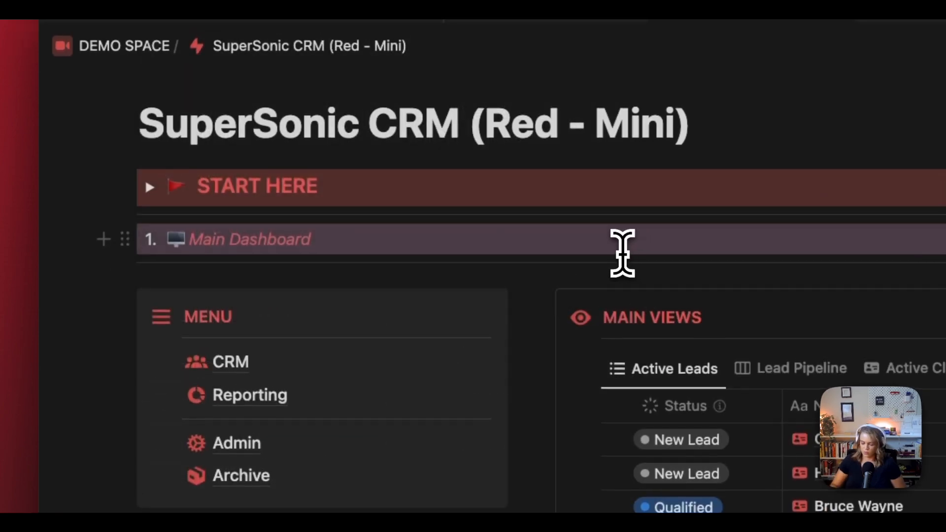
key(super+z)
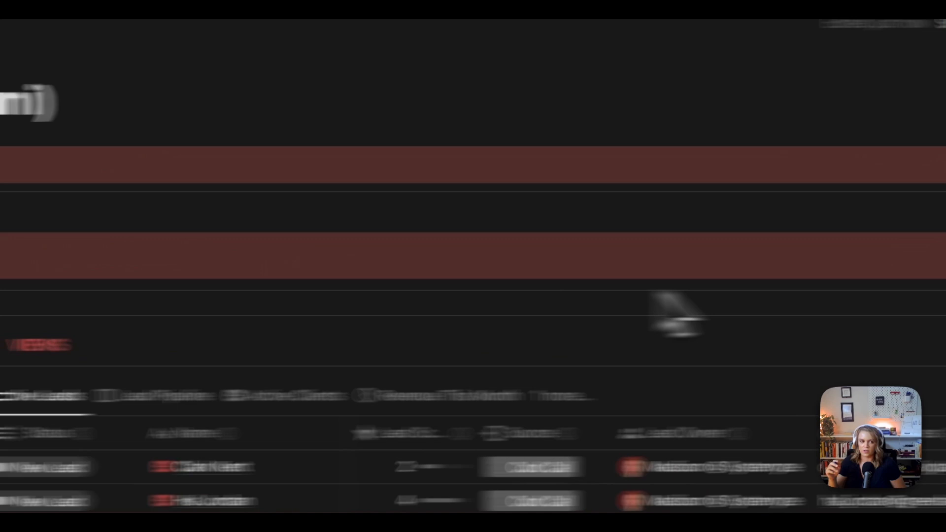
Step: Highlight the navigation buttons tip in the video outline and examine the menu on the SuperSonic CRM (Red - Mini) home page
mouse_move(856, 235)
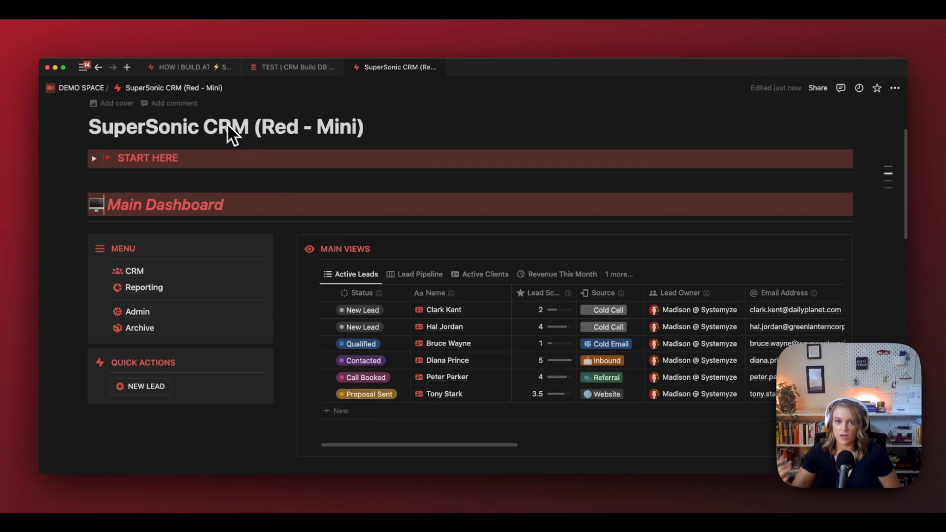
mouse_move(188, 74)
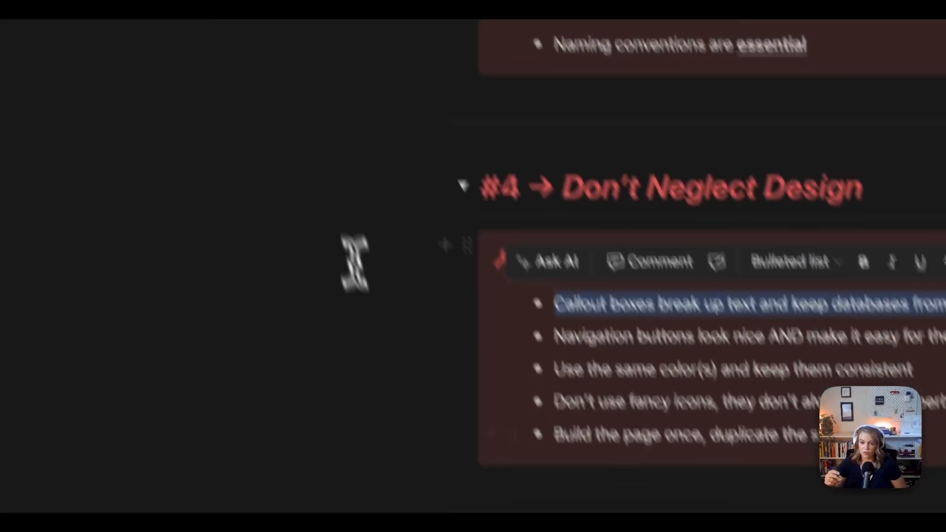
drag(499, 249, 944, 254)
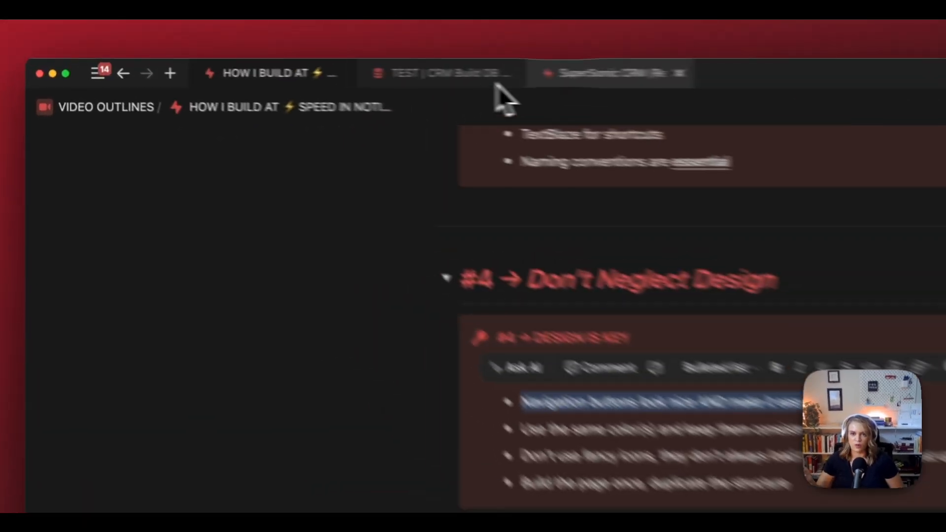
click(371, 68)
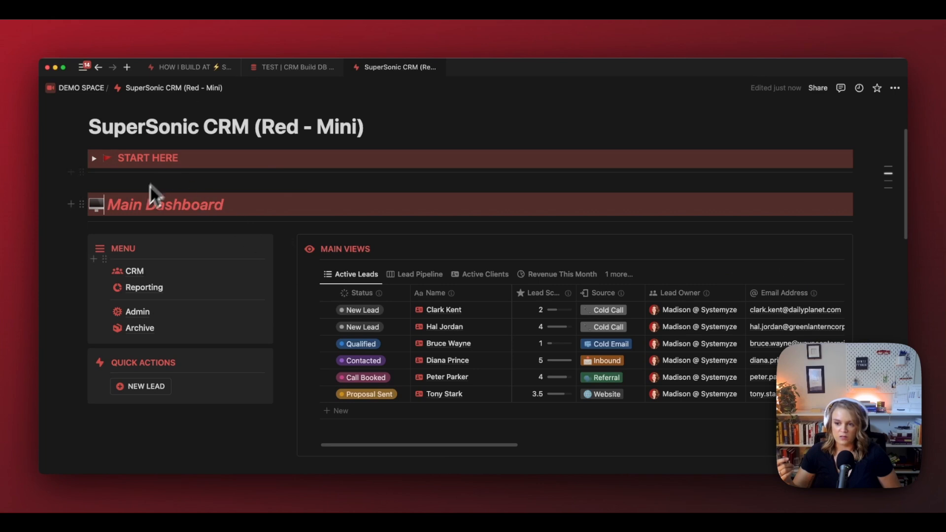
scroll(152, 192, up, 1)
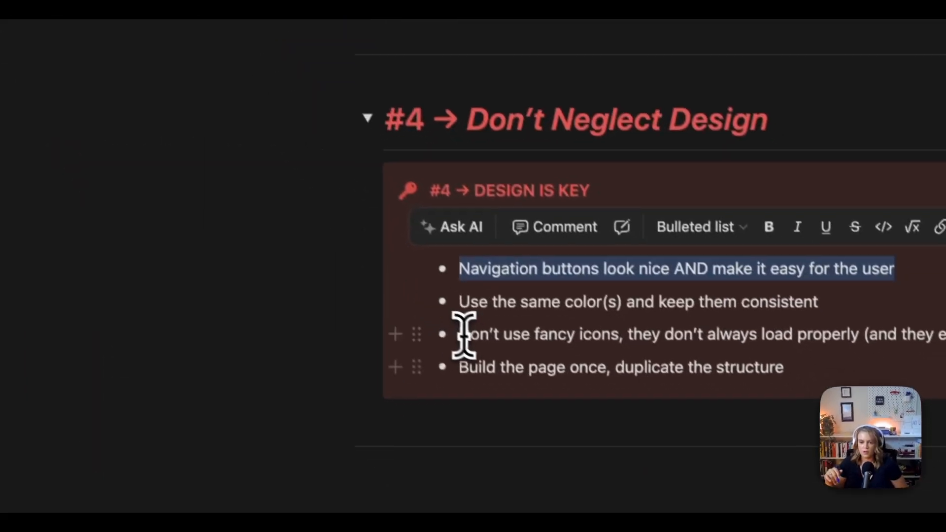
Step: Highlight the tip about consistent colors in the outline and examine the color scheme of the SuperSonic CRM page
drag(461, 307, 869, 308)
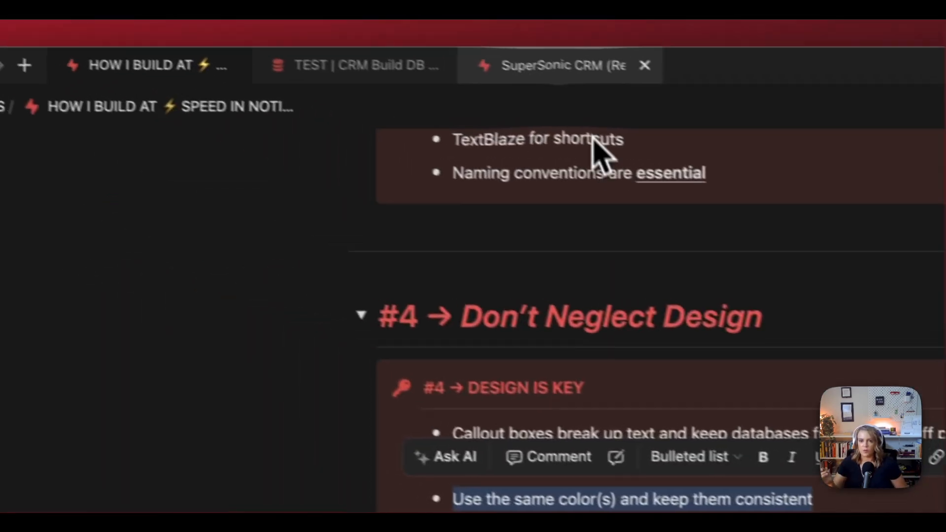
click(589, 68)
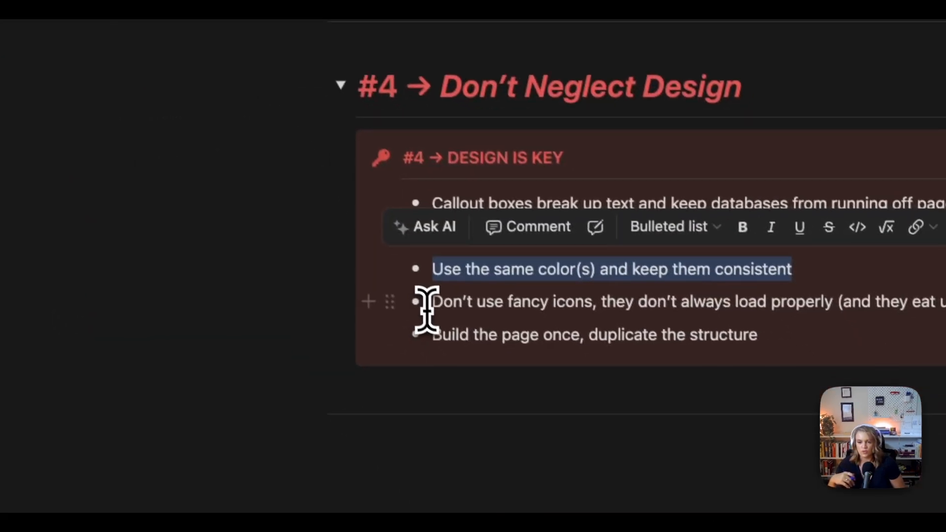
Step: Highlight the tip against fancy icons and examine the built-in icons available for the DESIGN IS KEY callout
click(427, 296)
drag(426, 296, 945, 295)
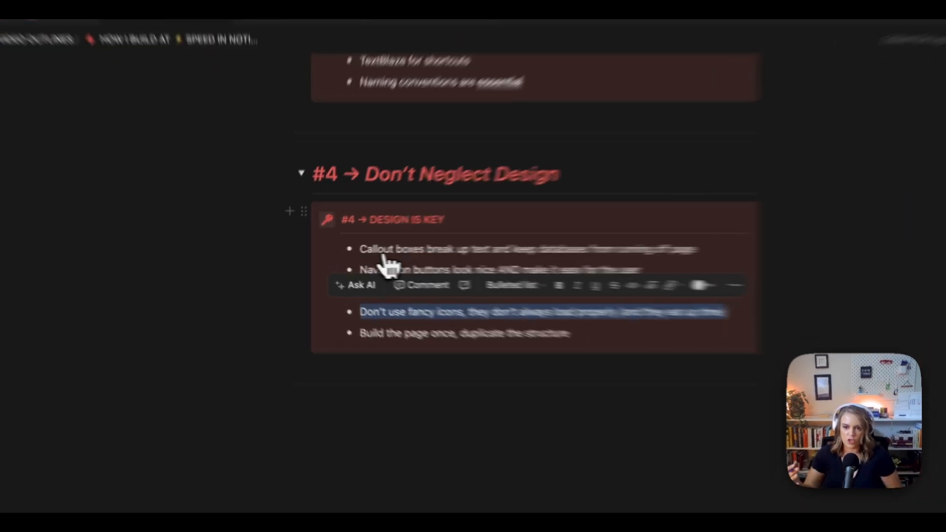
click(315, 228)
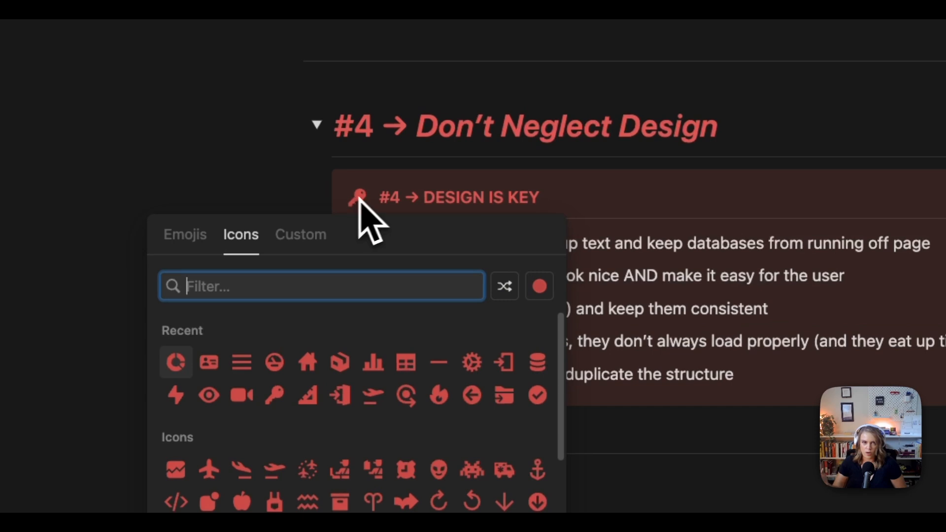
click(540, 200)
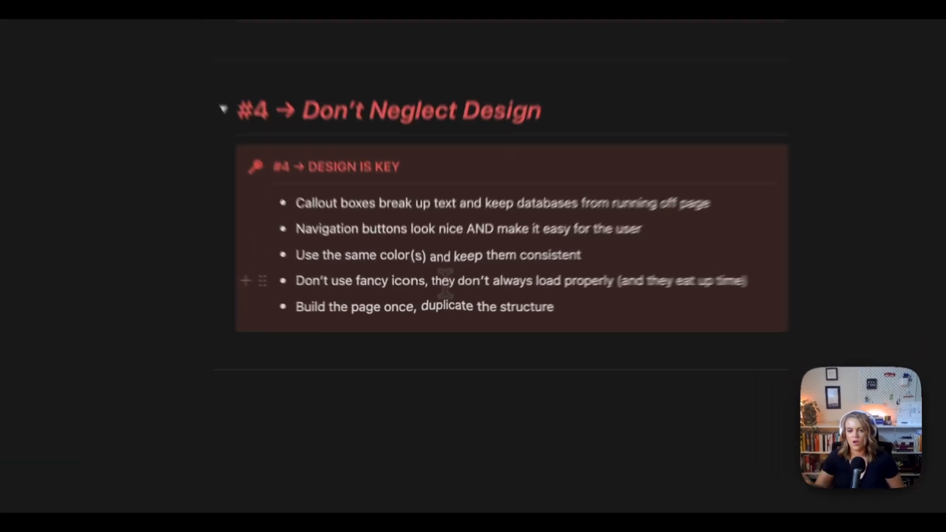
drag(342, 300, 367, 300)
drag(288, 266, 832, 274)
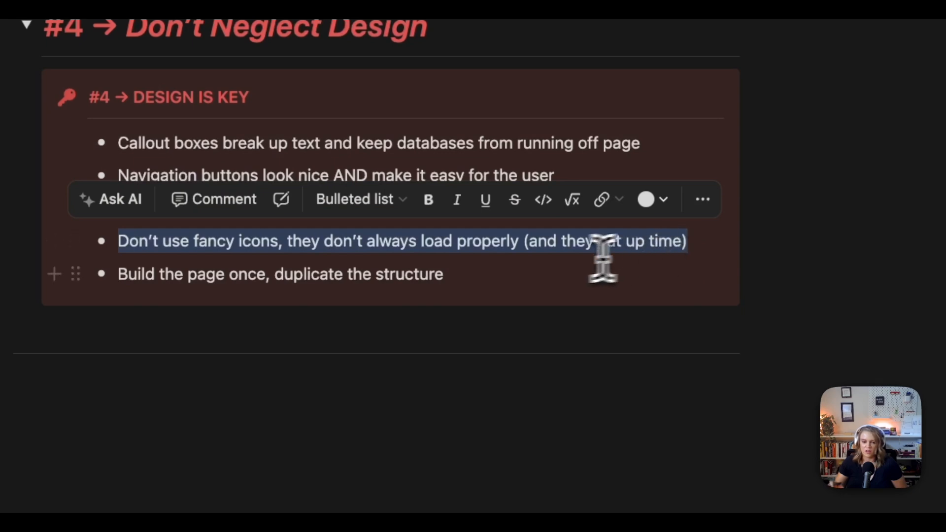
Step: Highlight the "Build the page once, duplicate the structure" tip and switch to the SuperSonic CRM page
click(502, 272)
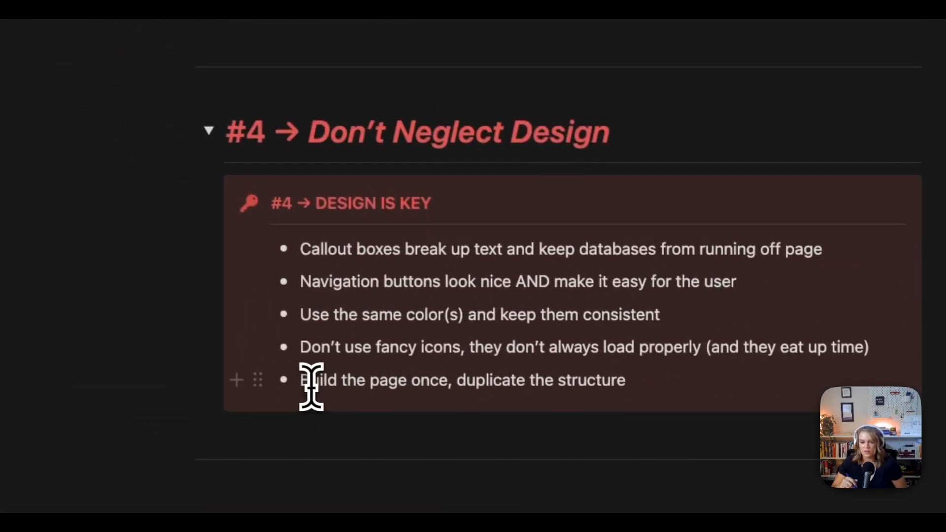
drag(289, 375, 612, 381)
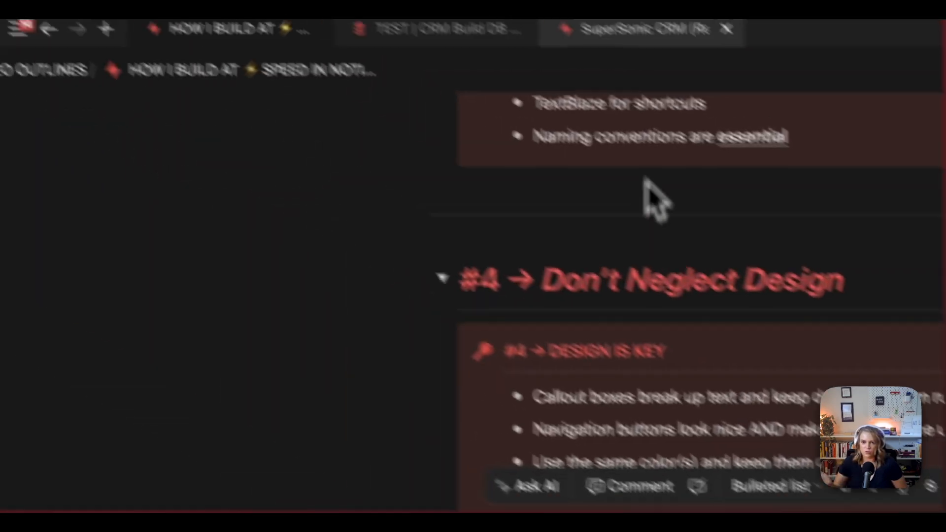
click(662, 69)
Step: Go from TEST | CRM Build DB back through ADMIN to the QUICK BUILD TUTORIAL home and open its REPORTING page
click(522, 78)
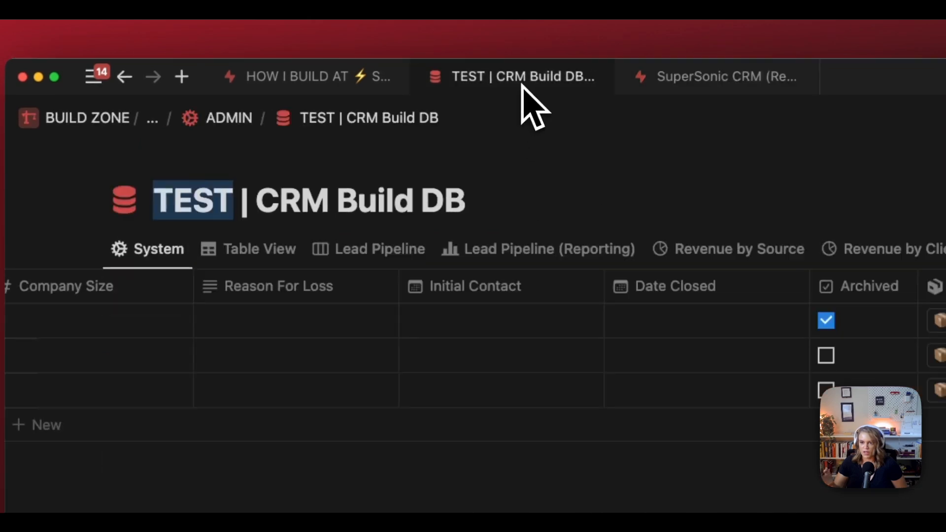
click(229, 117)
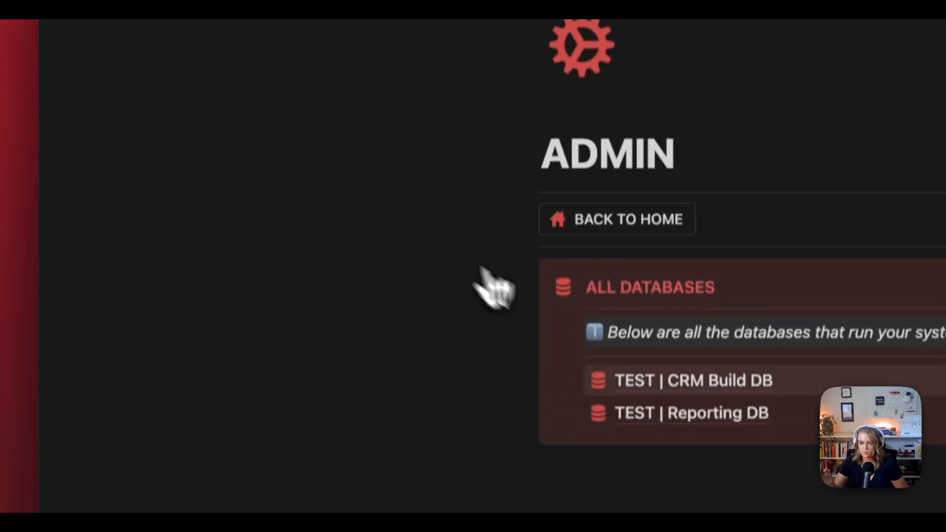
click(650, 414)
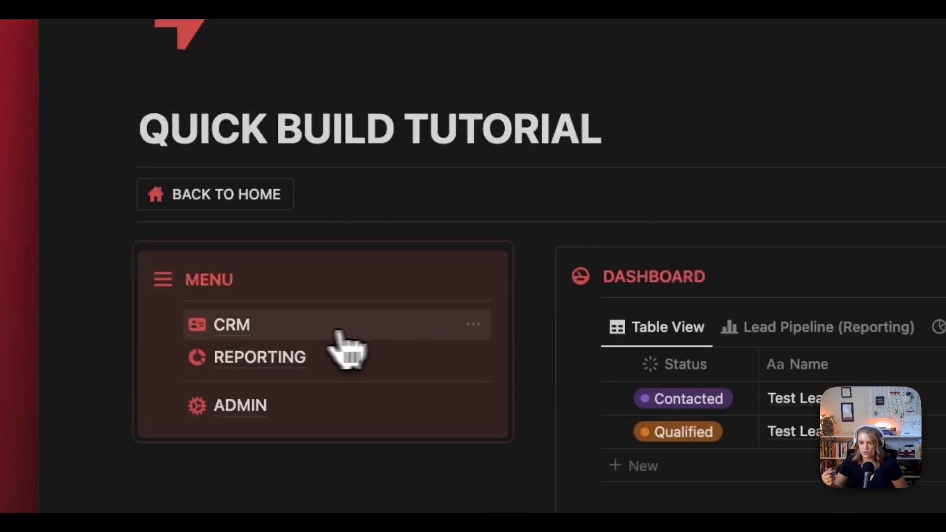
click(245, 353)
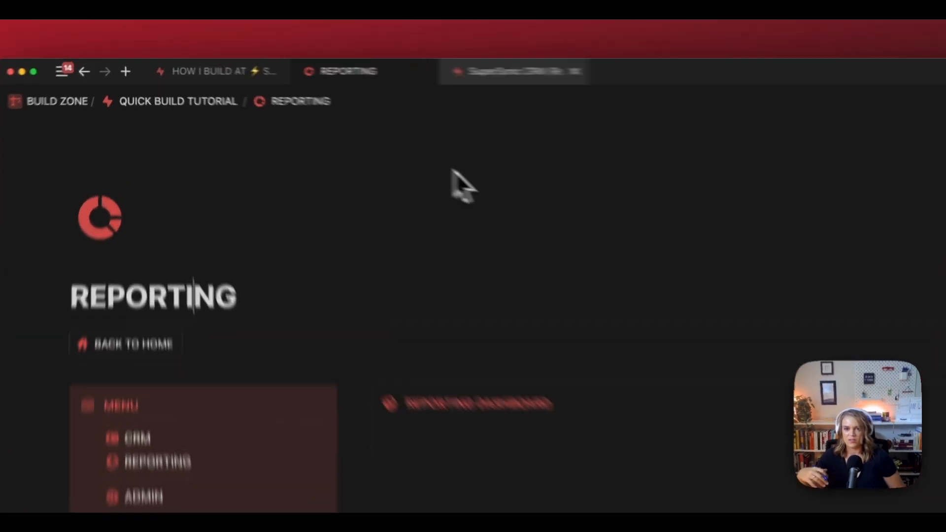
Step: Return to SuperSonic CRM (Red - Mini) and examine the CRM and Reporting entries in its page menu
click(400, 67)
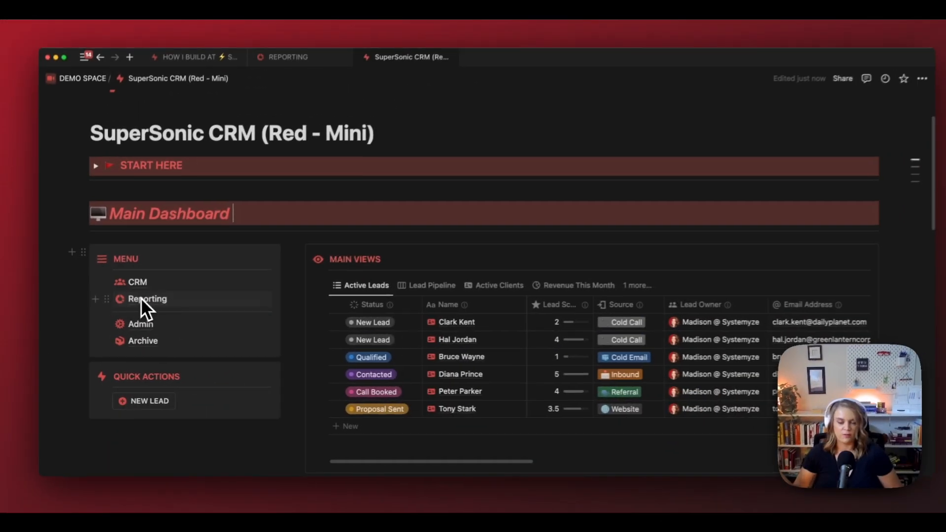
mouse_move(142, 310)
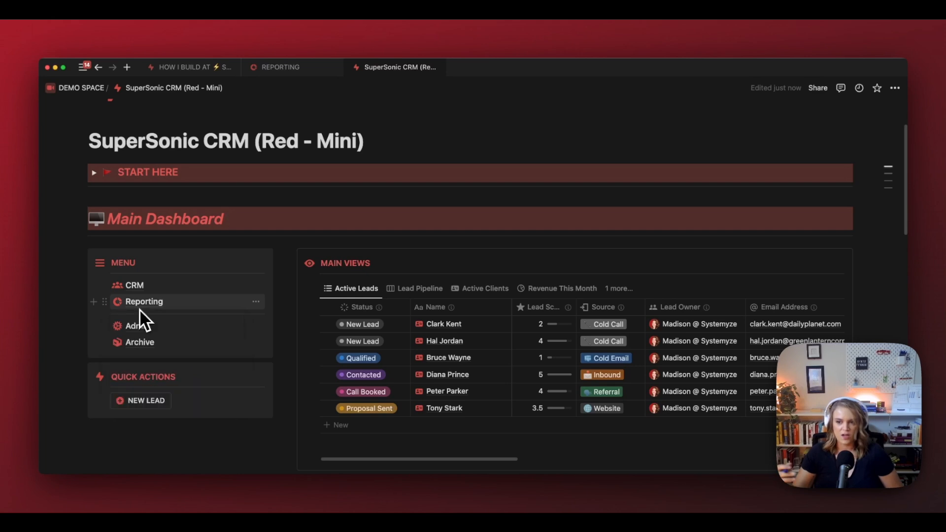
mouse_move(160, 288)
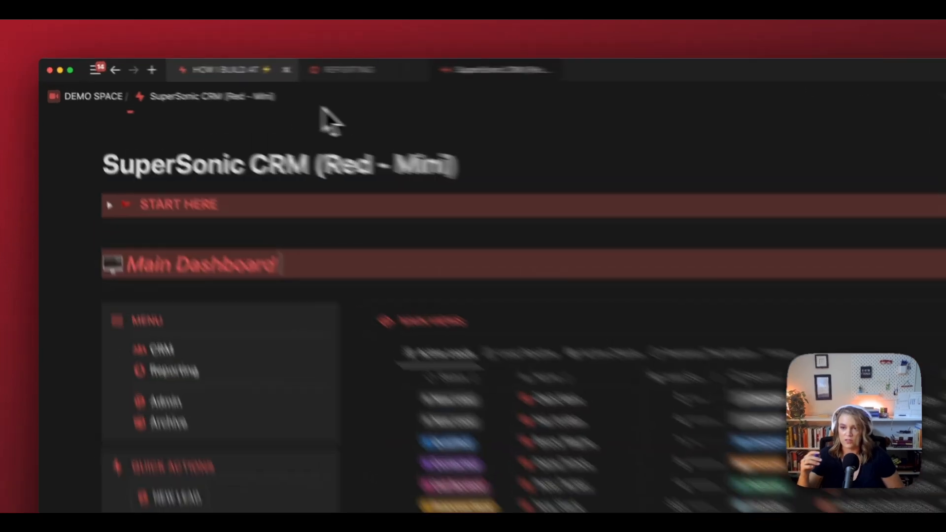
Step: Return to the video outline and clear the highlight on the tip about duplicating the page structure
click(202, 68)
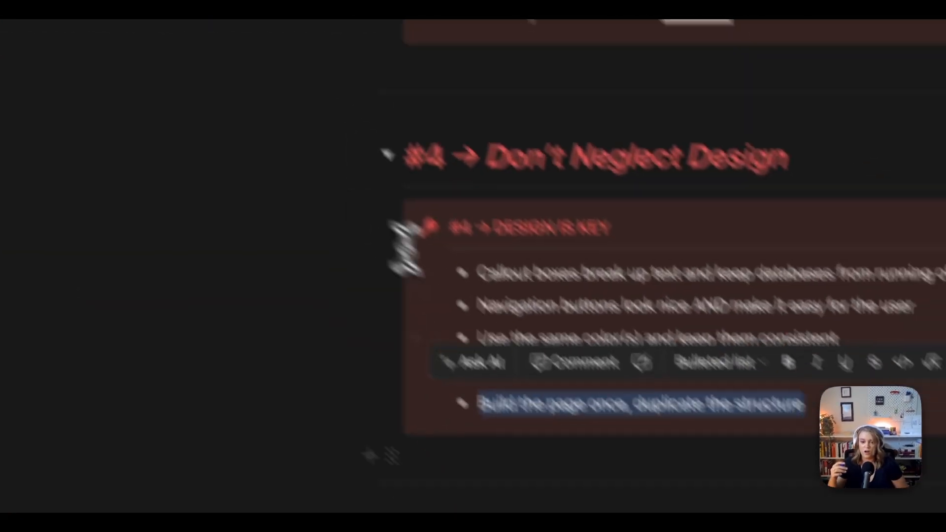
click(789, 402)
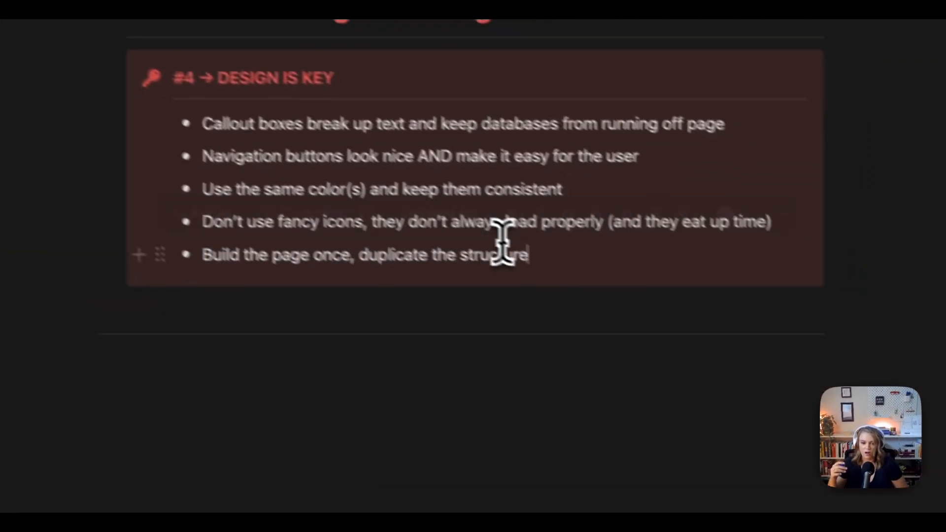